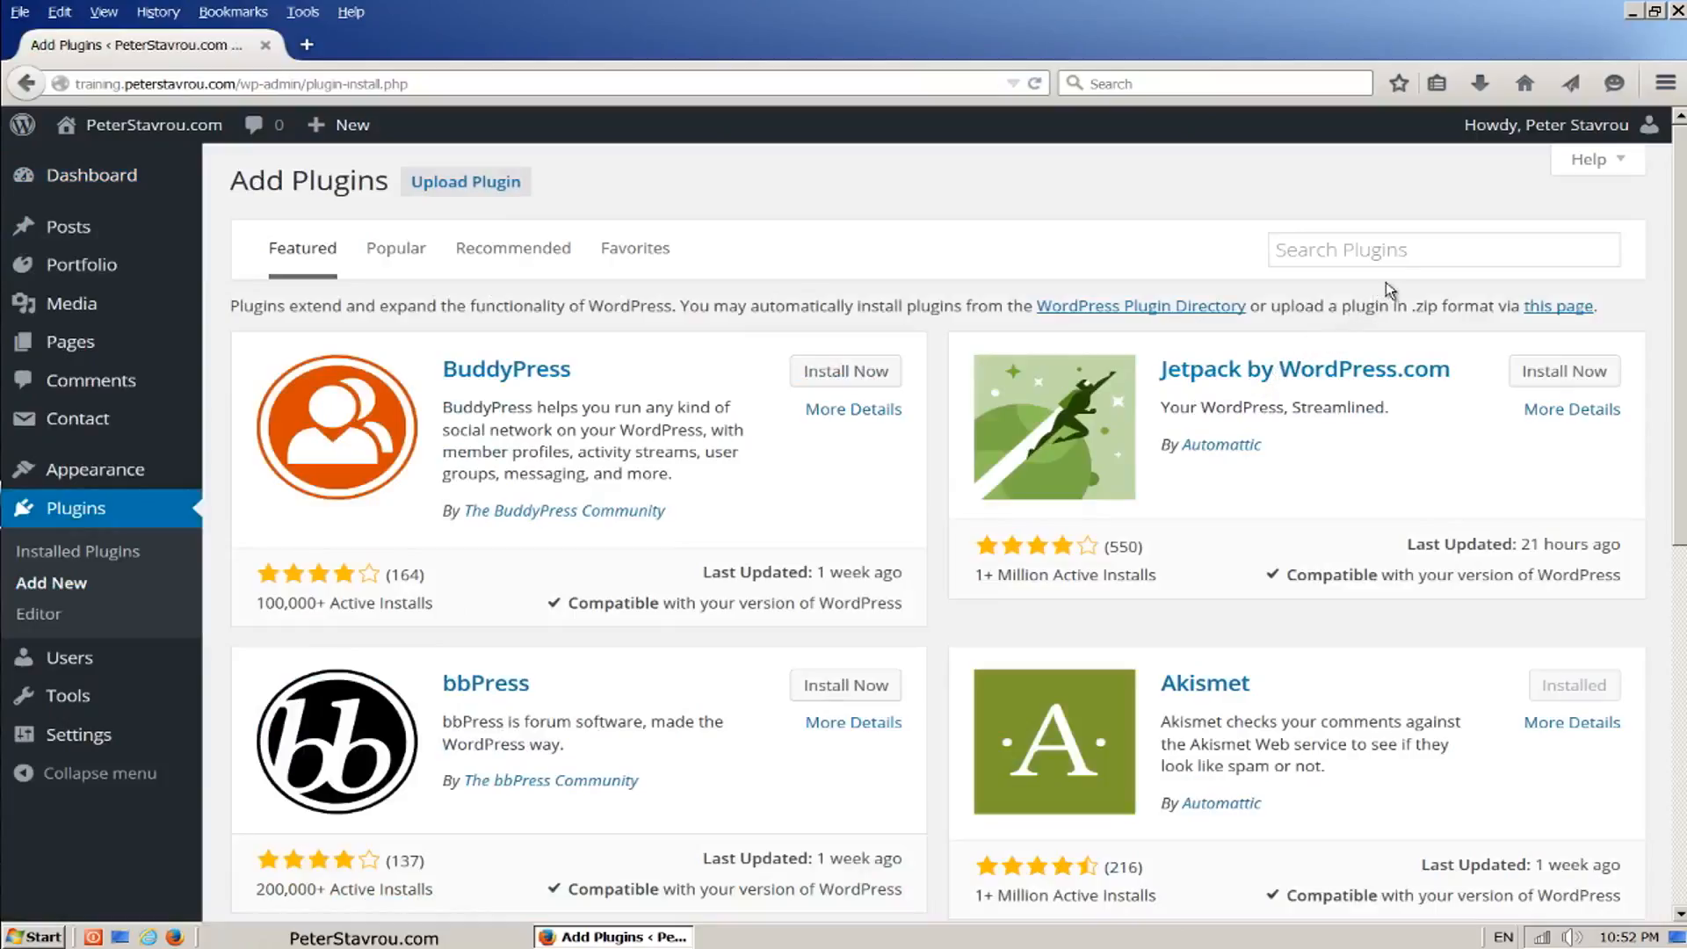
# Step: Find the WordPress SEO by Yoast plugin by searching for "SEO by Yoast", then install and activate it
pyautogui.click(1425, 254)
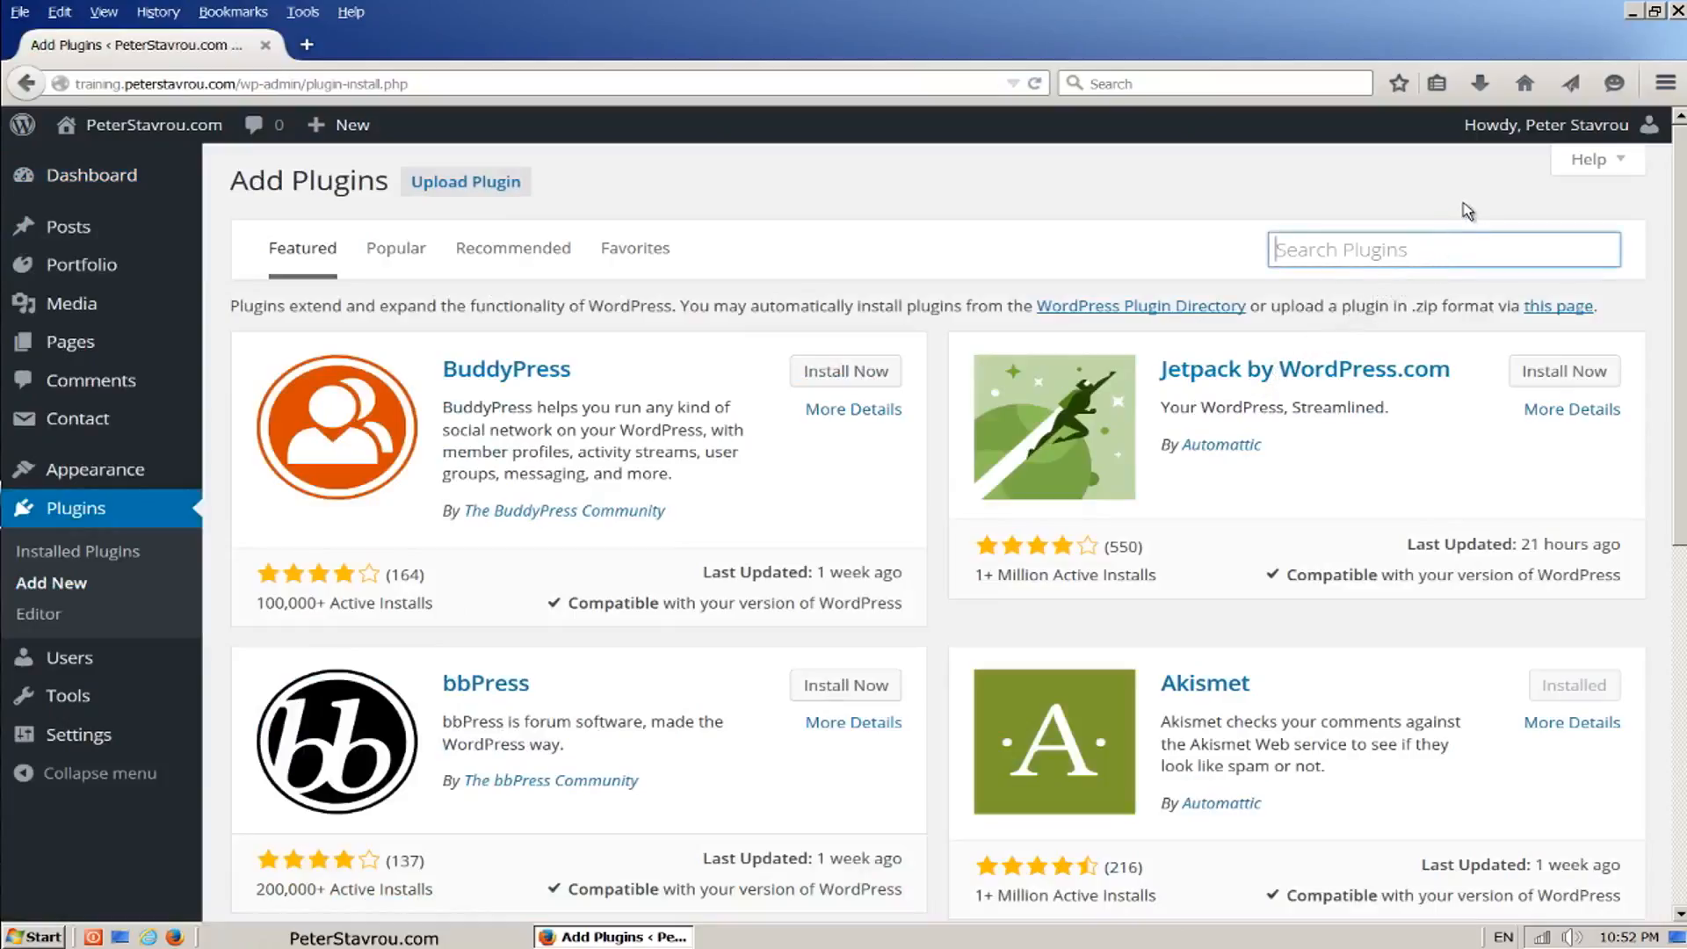
pyautogui.write('SEO by Yoast')
pyautogui.press('Return')
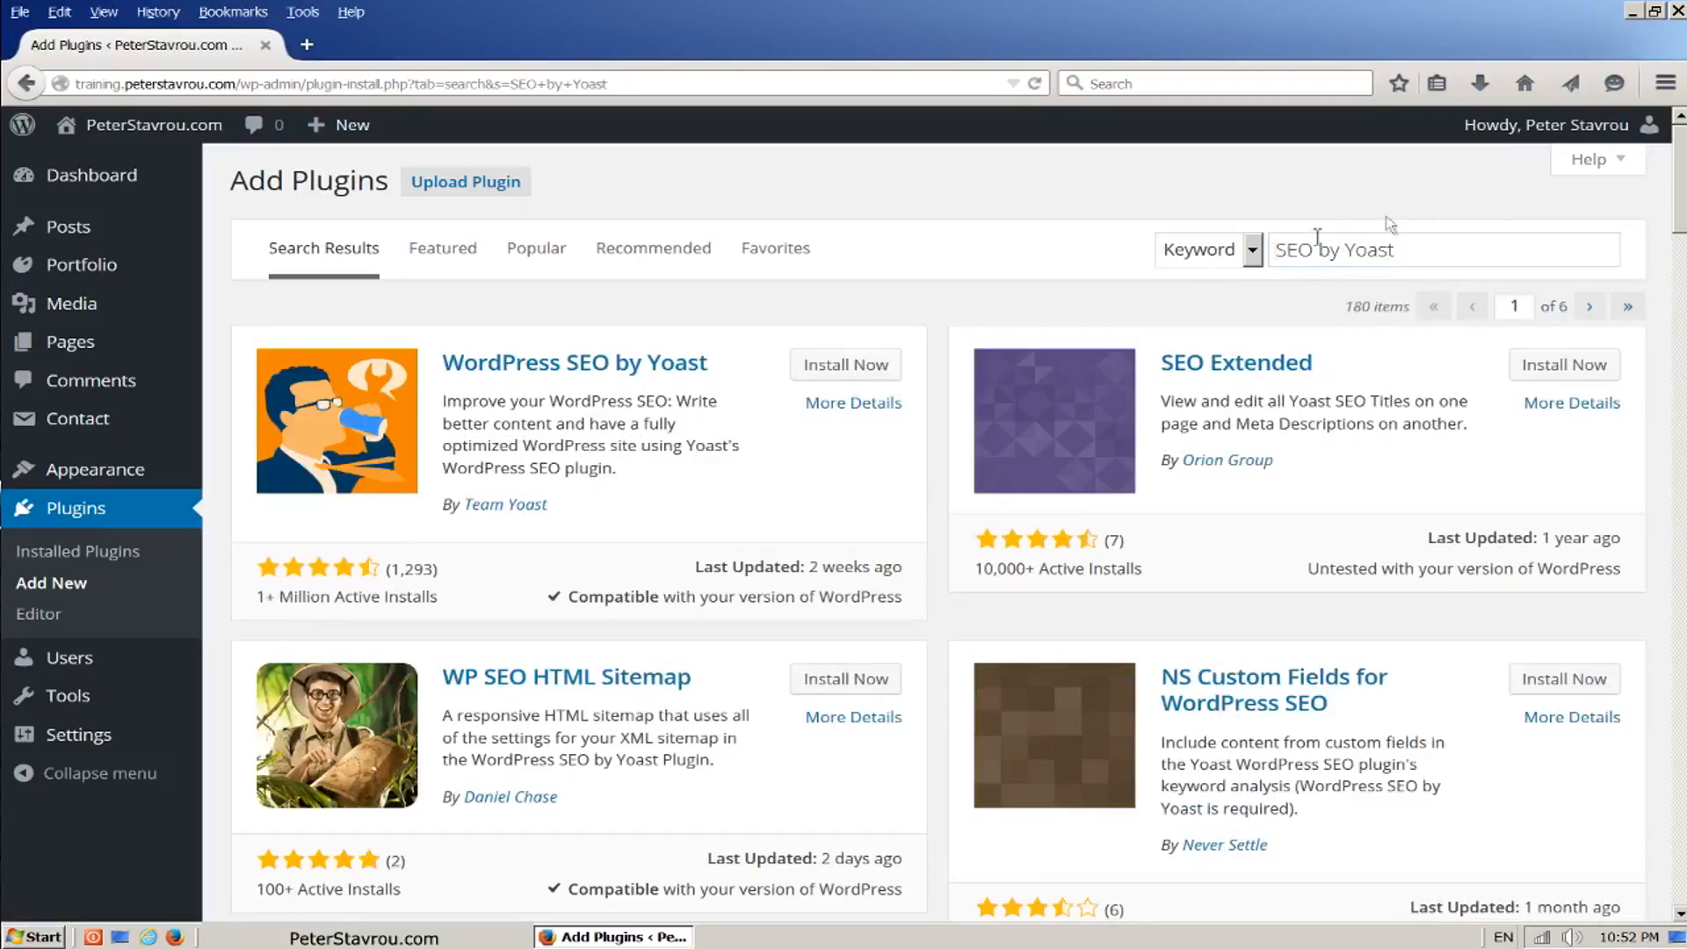
pyautogui.click(894, 384)
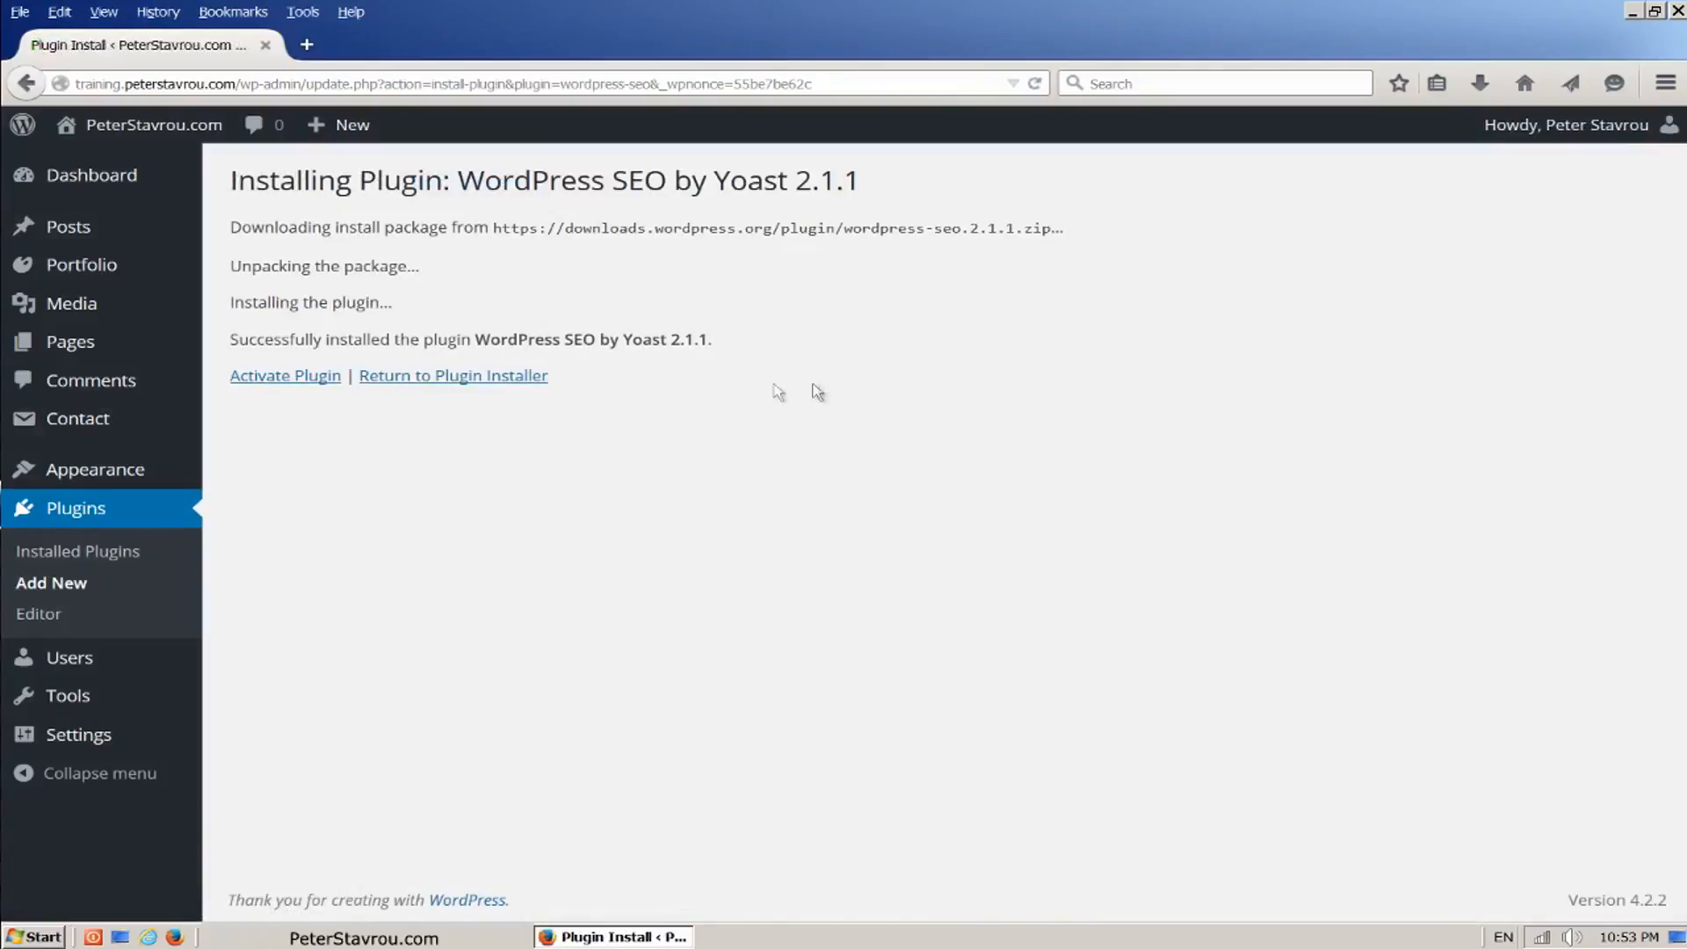
pyautogui.click(291, 388)
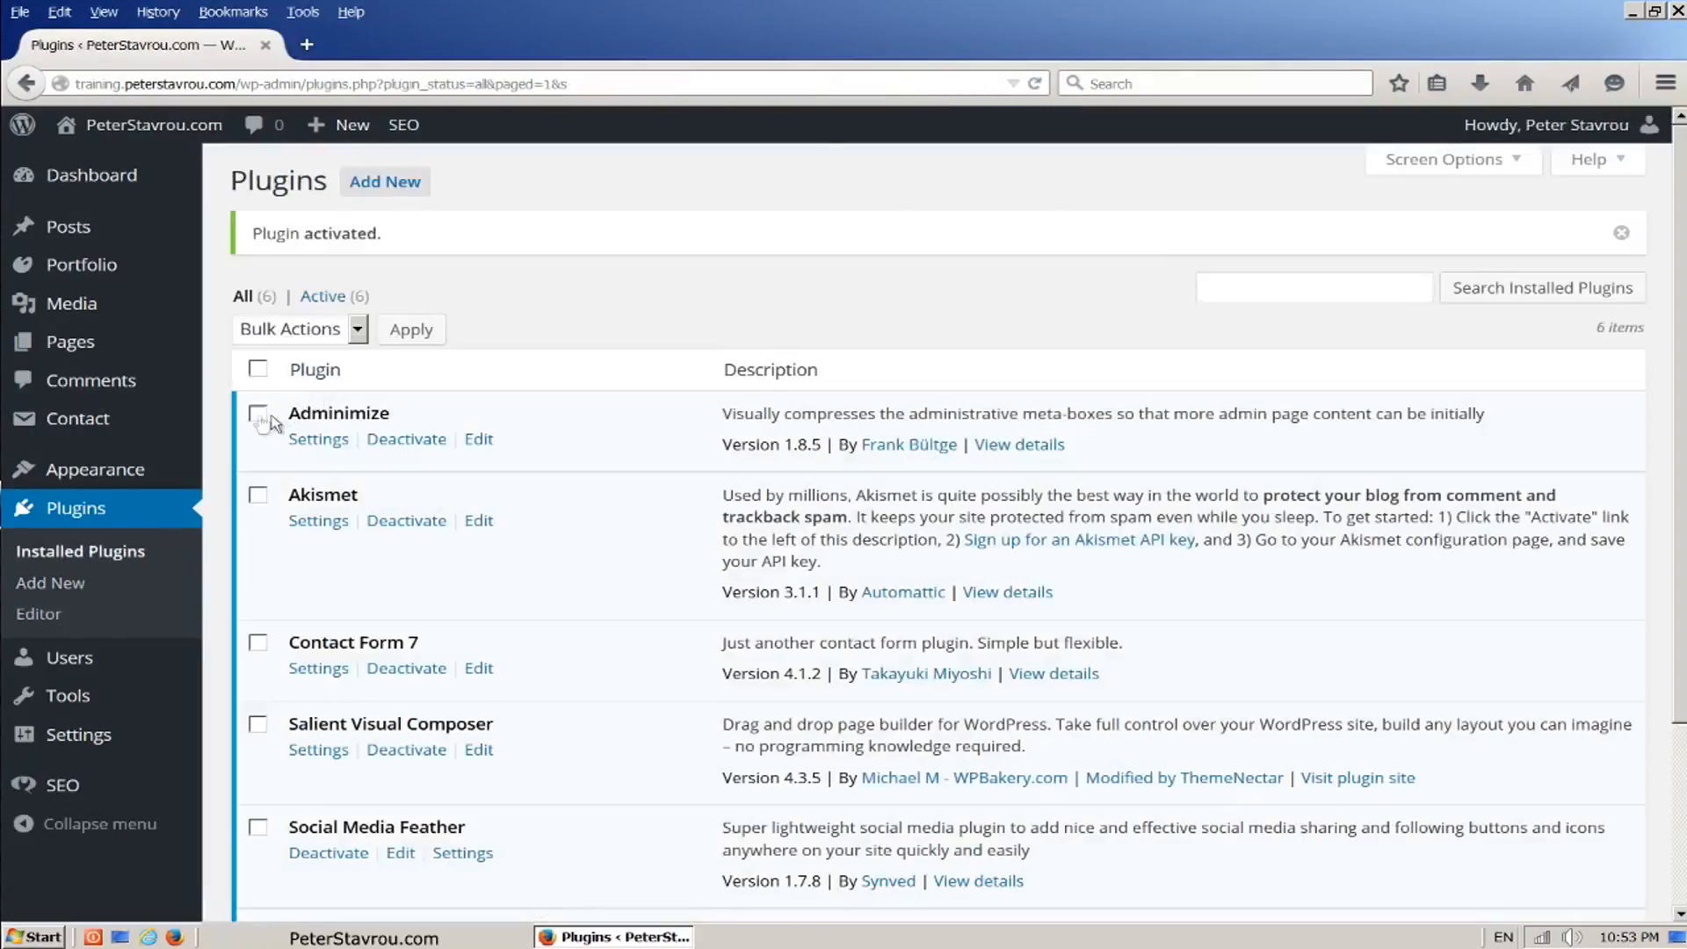
# Step: Import the SEO plugin's settings from the settings.zip file on the Desktop using its Import and Export tool
pyautogui.moveTo(141, 430)
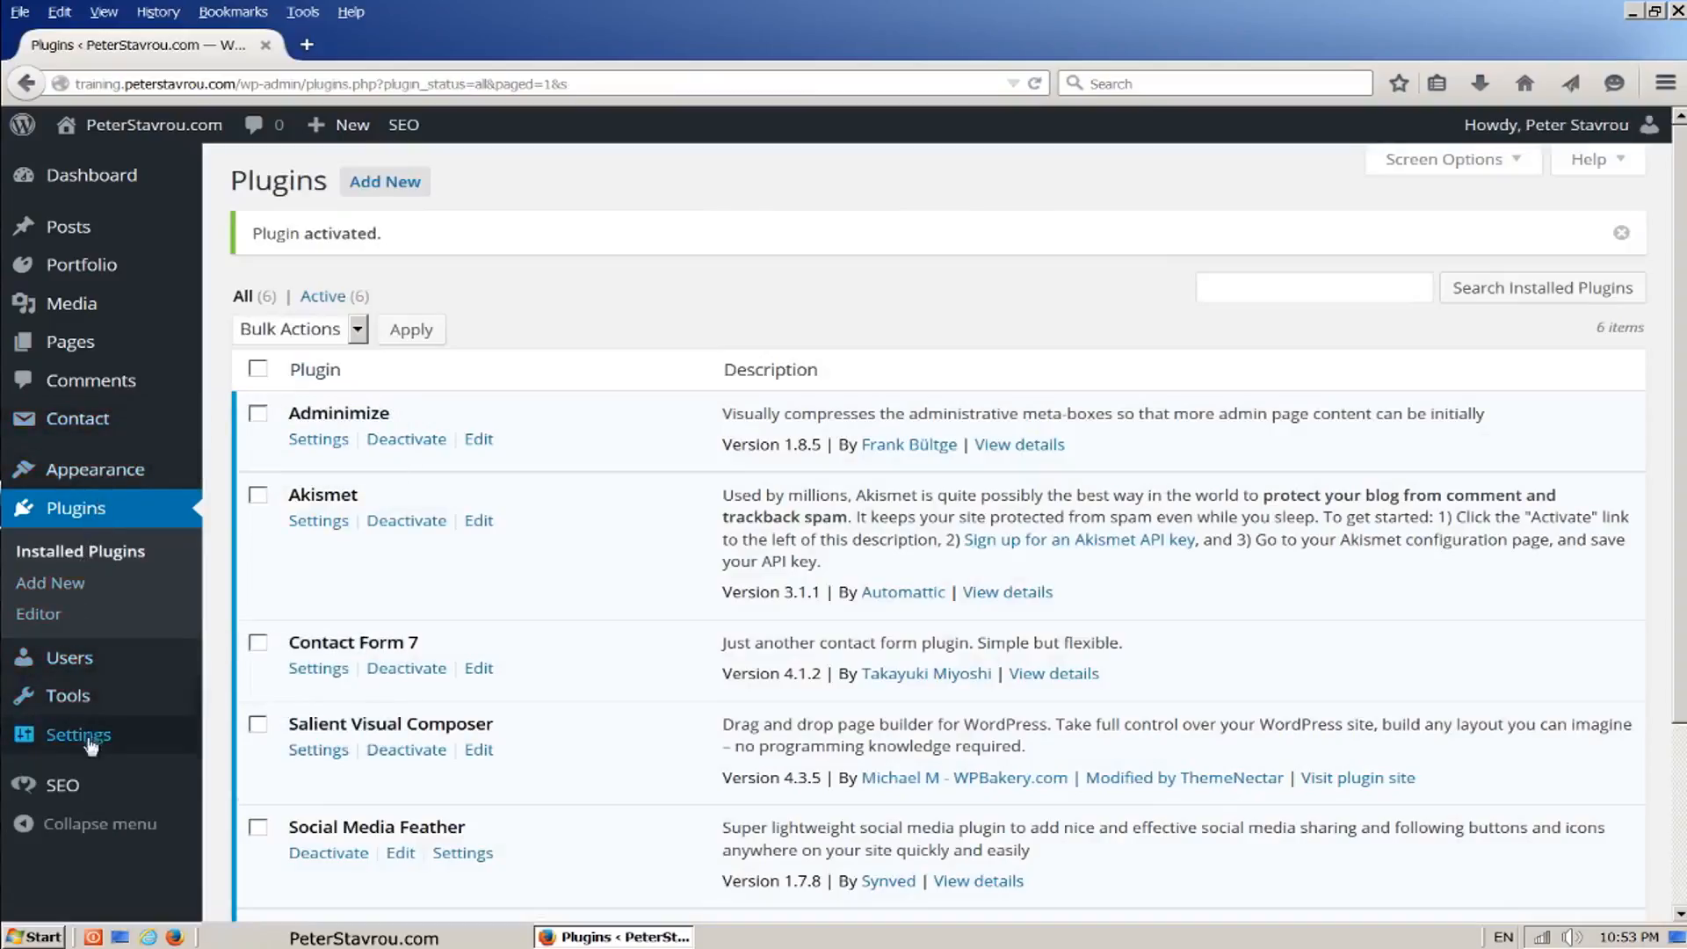
pyautogui.moveTo(104, 790)
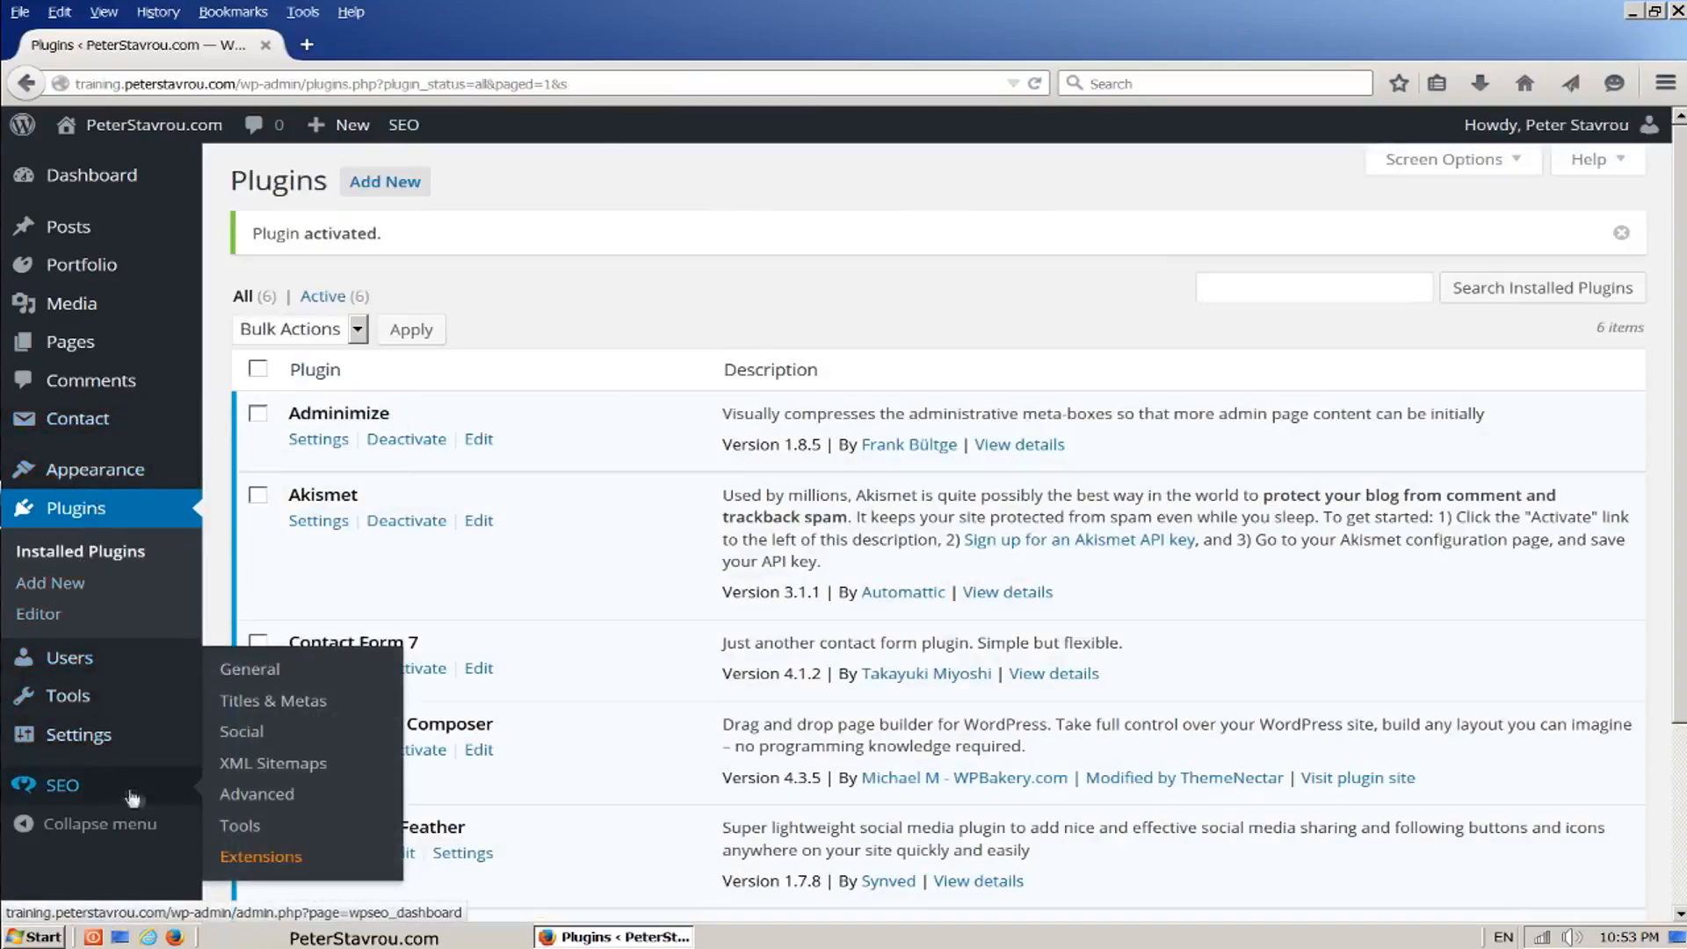
pyautogui.click(286, 833)
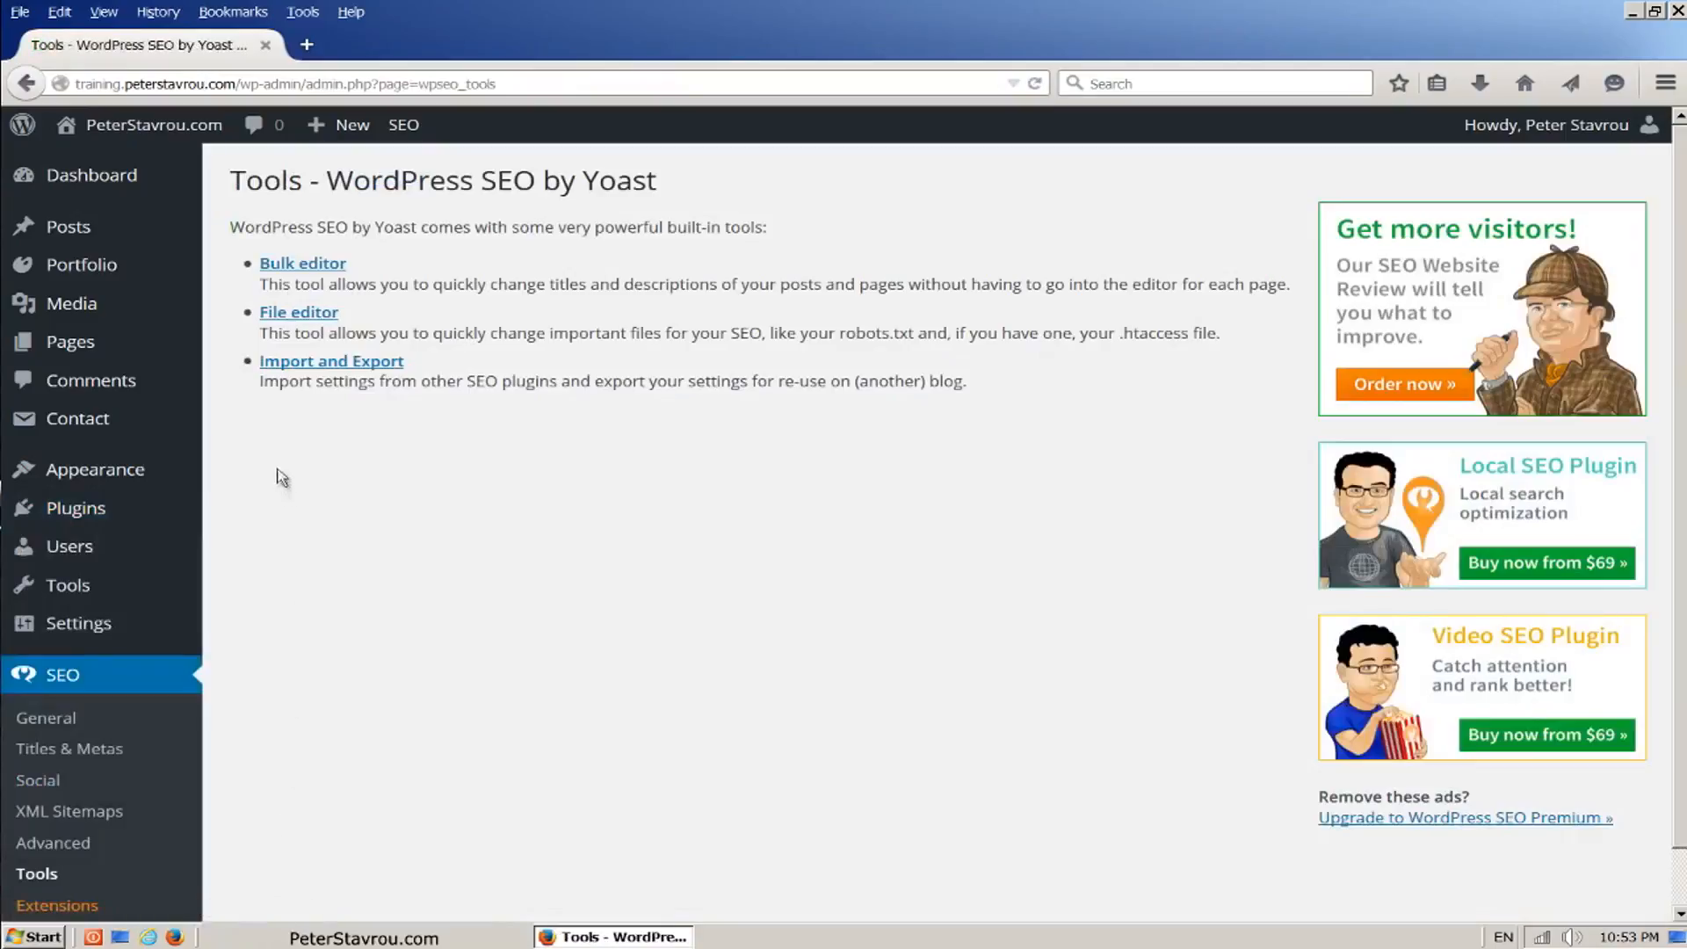
pyautogui.click(304, 370)
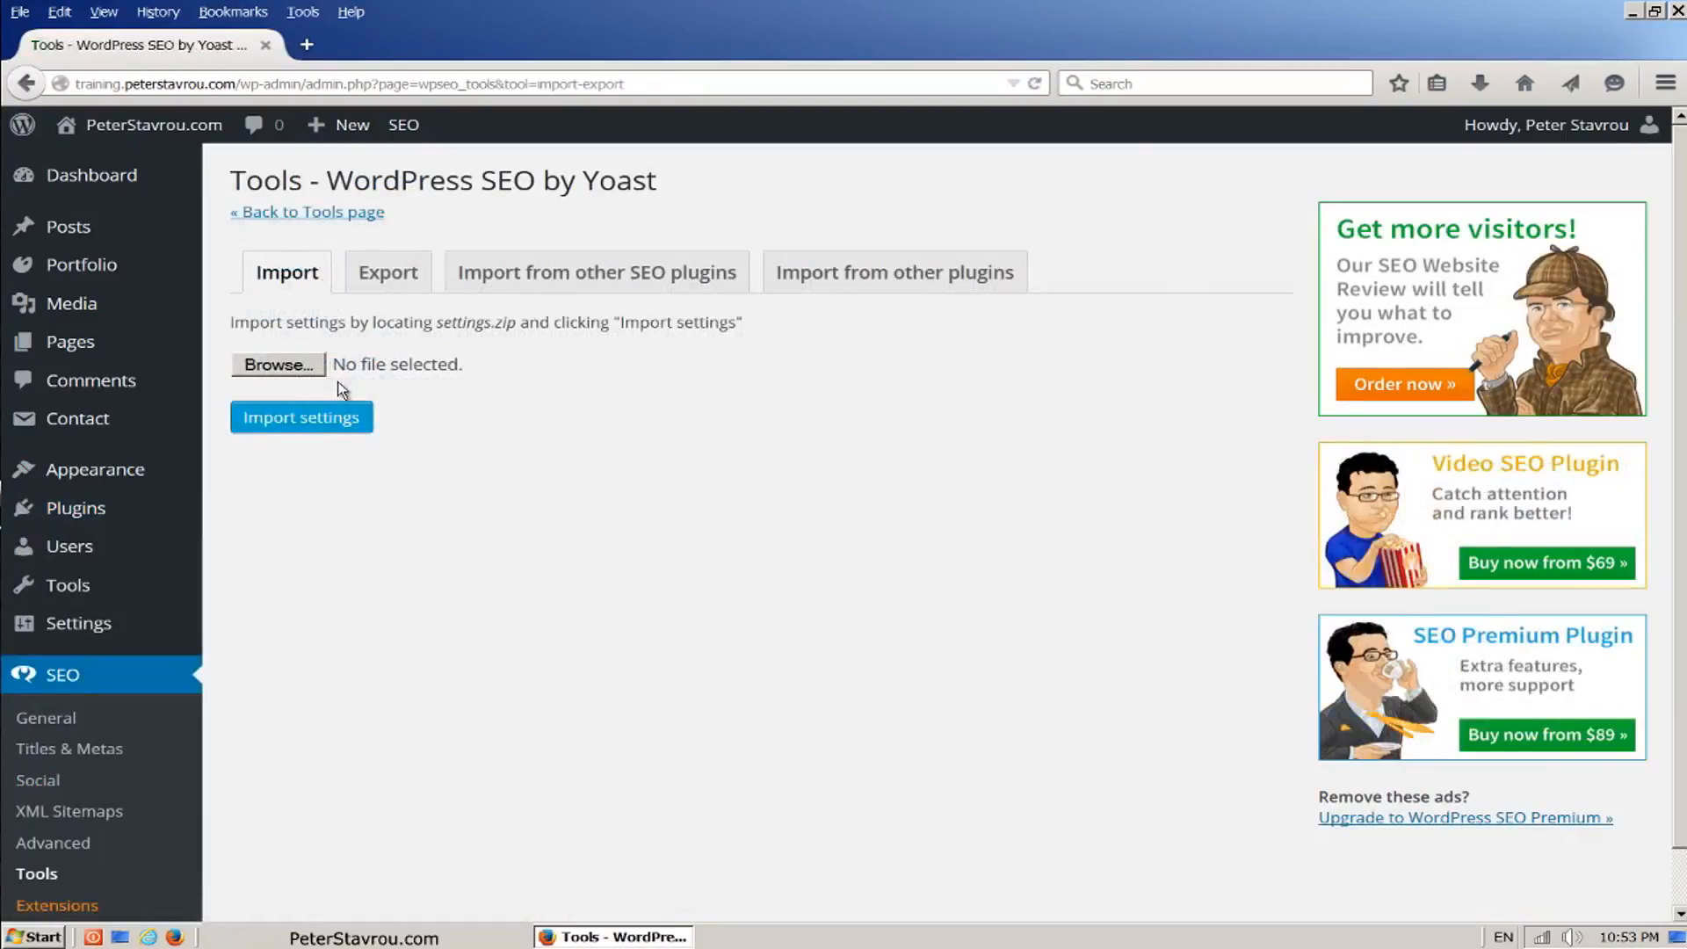
pyautogui.click(316, 371)
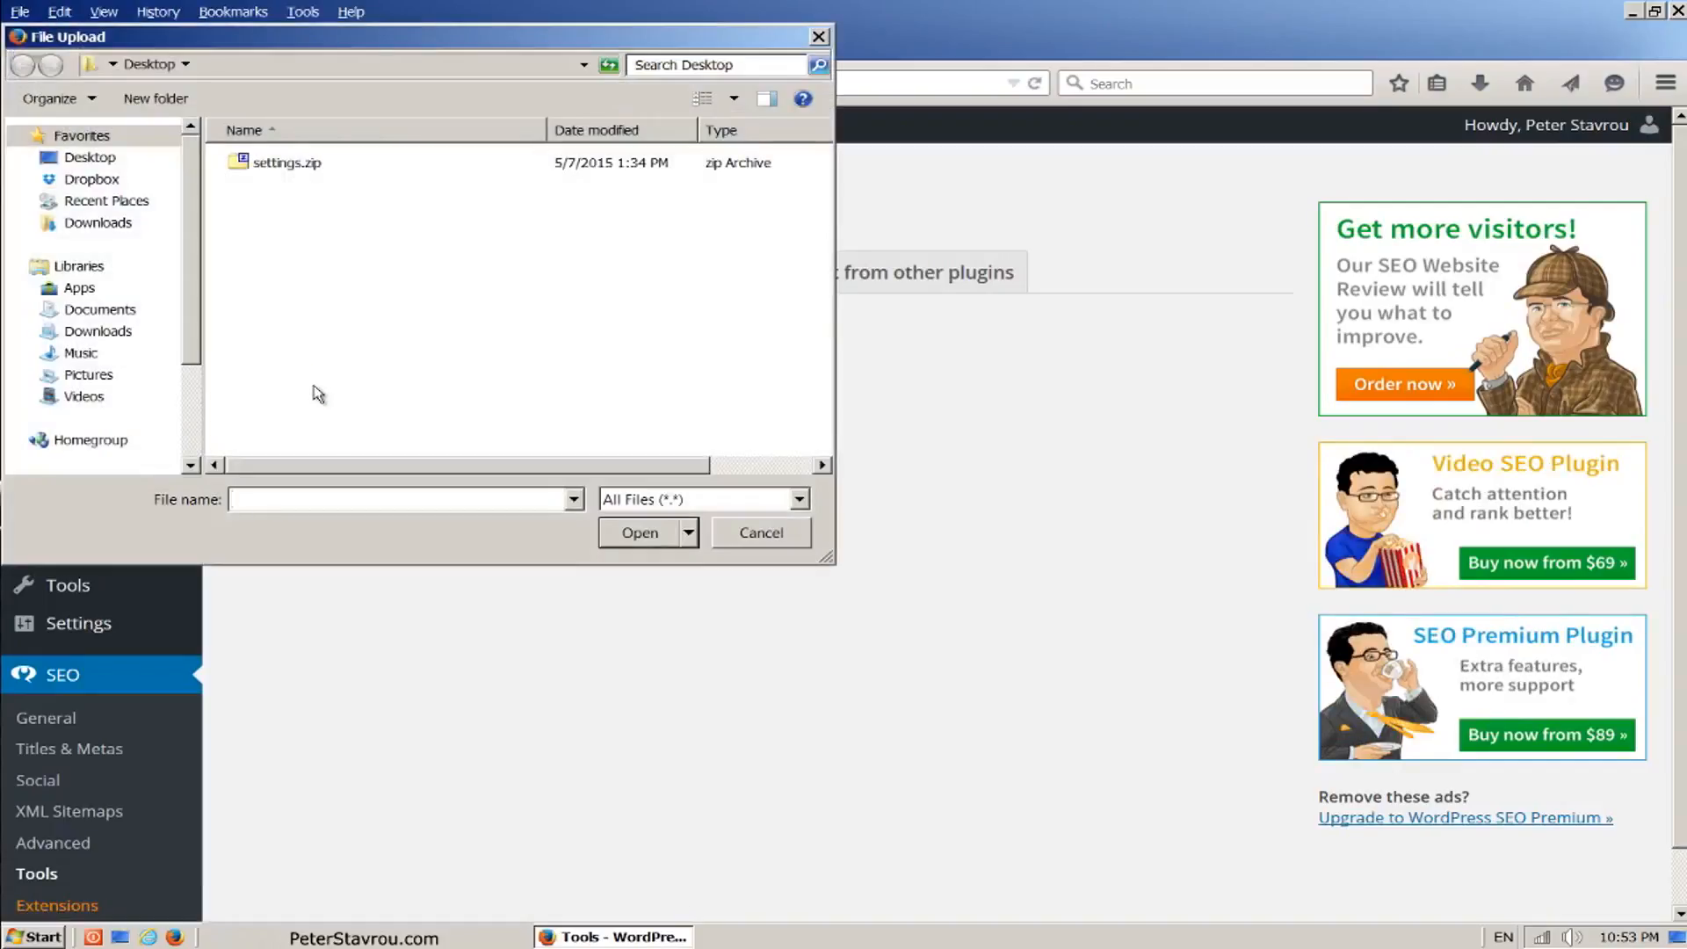
pyautogui.click(301, 175)
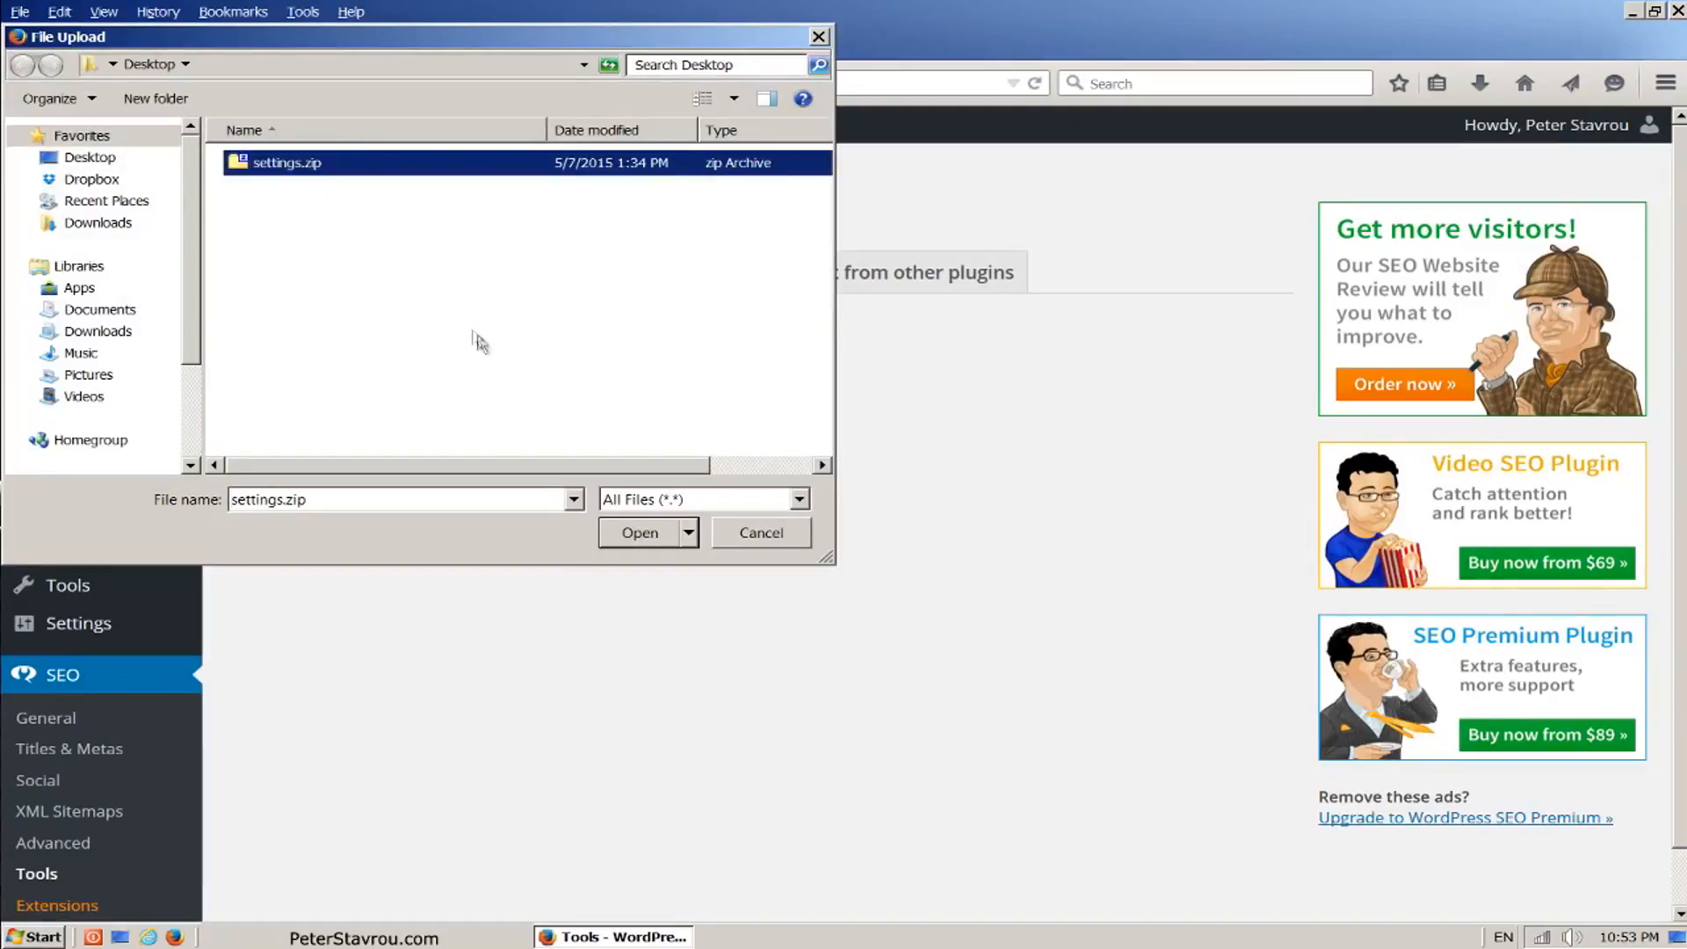
pyautogui.click(666, 541)
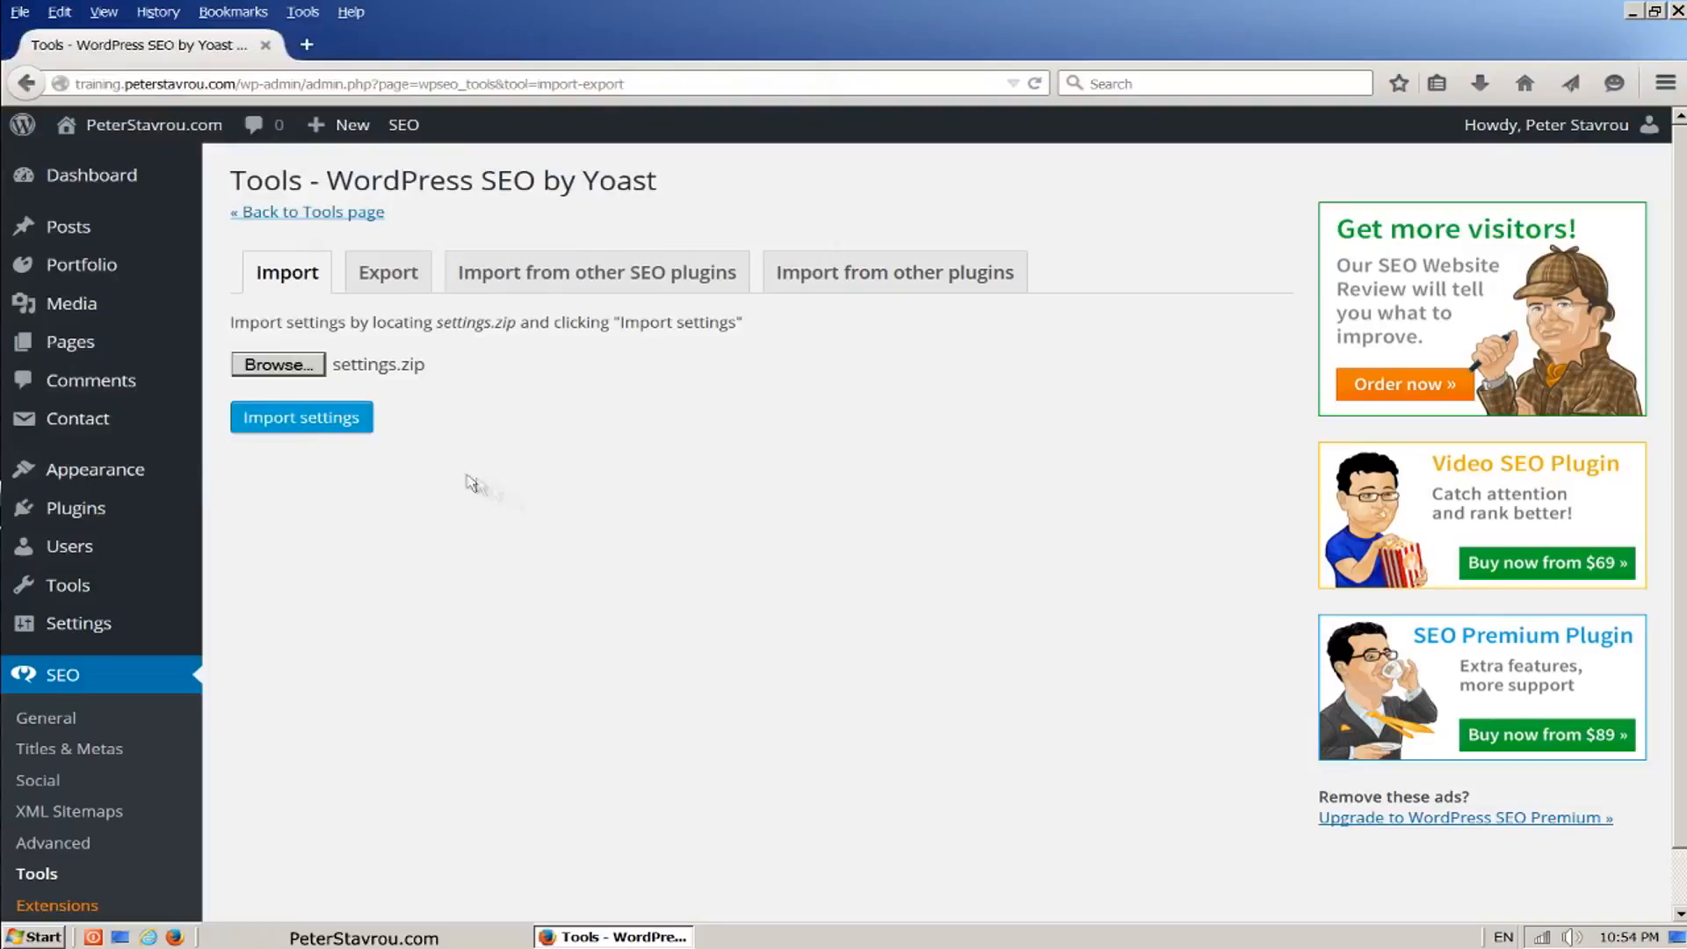
pyautogui.click(367, 437)
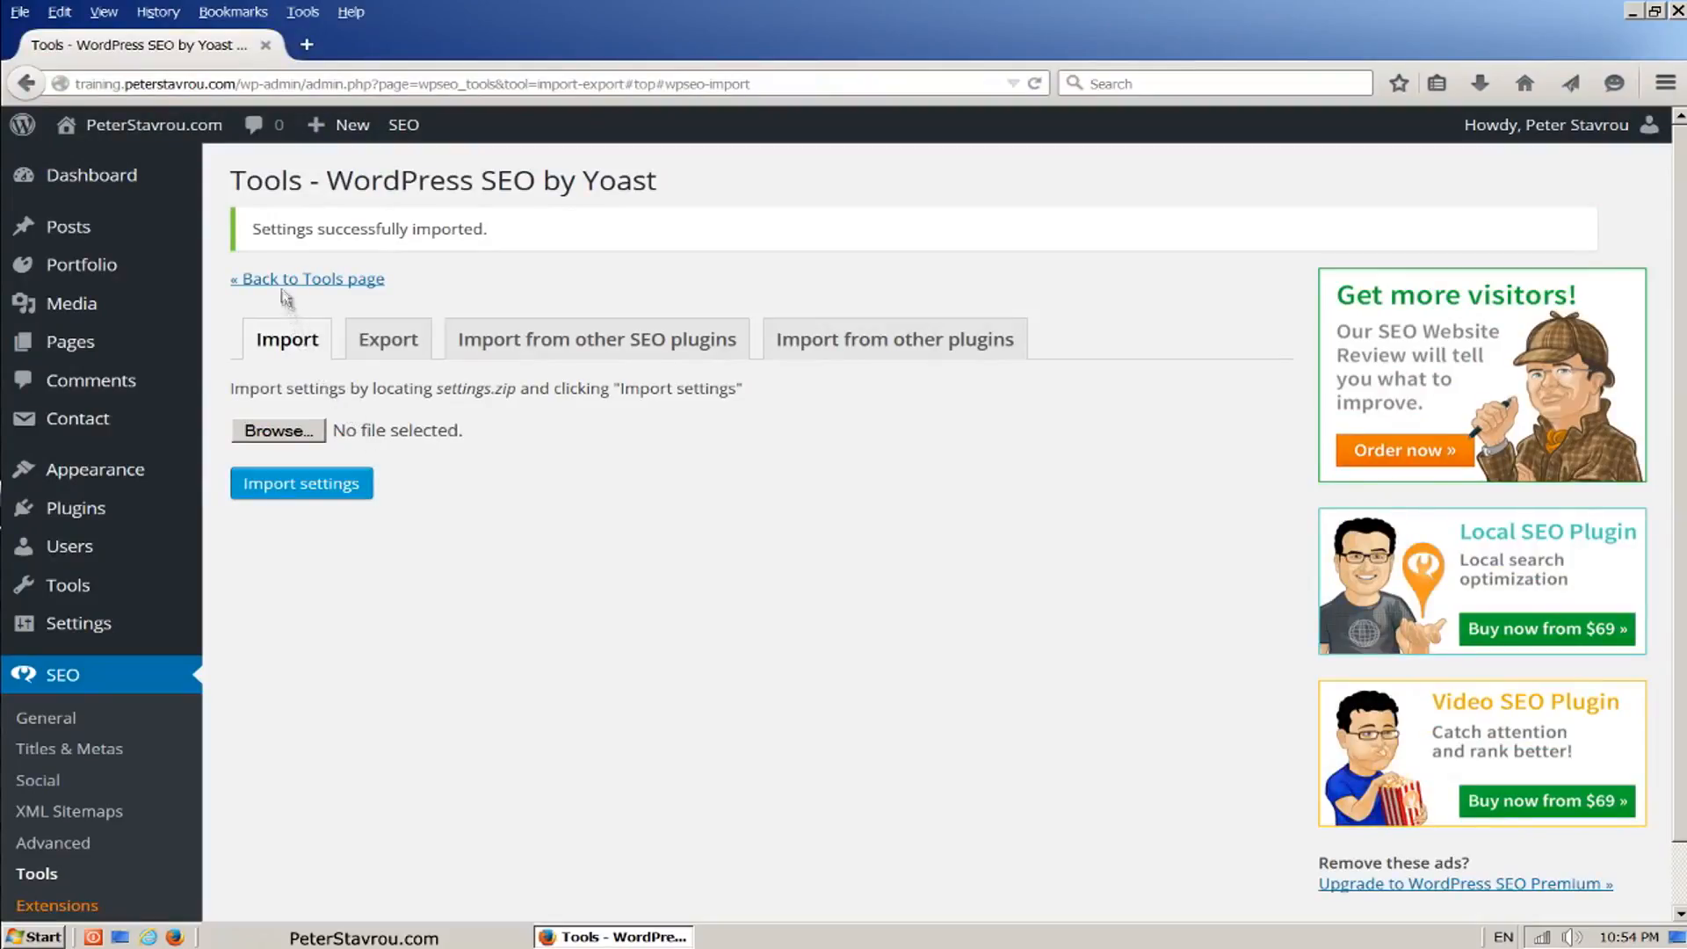
pyautogui.moveTo(254, 234); pyautogui.dragTo(498, 246)
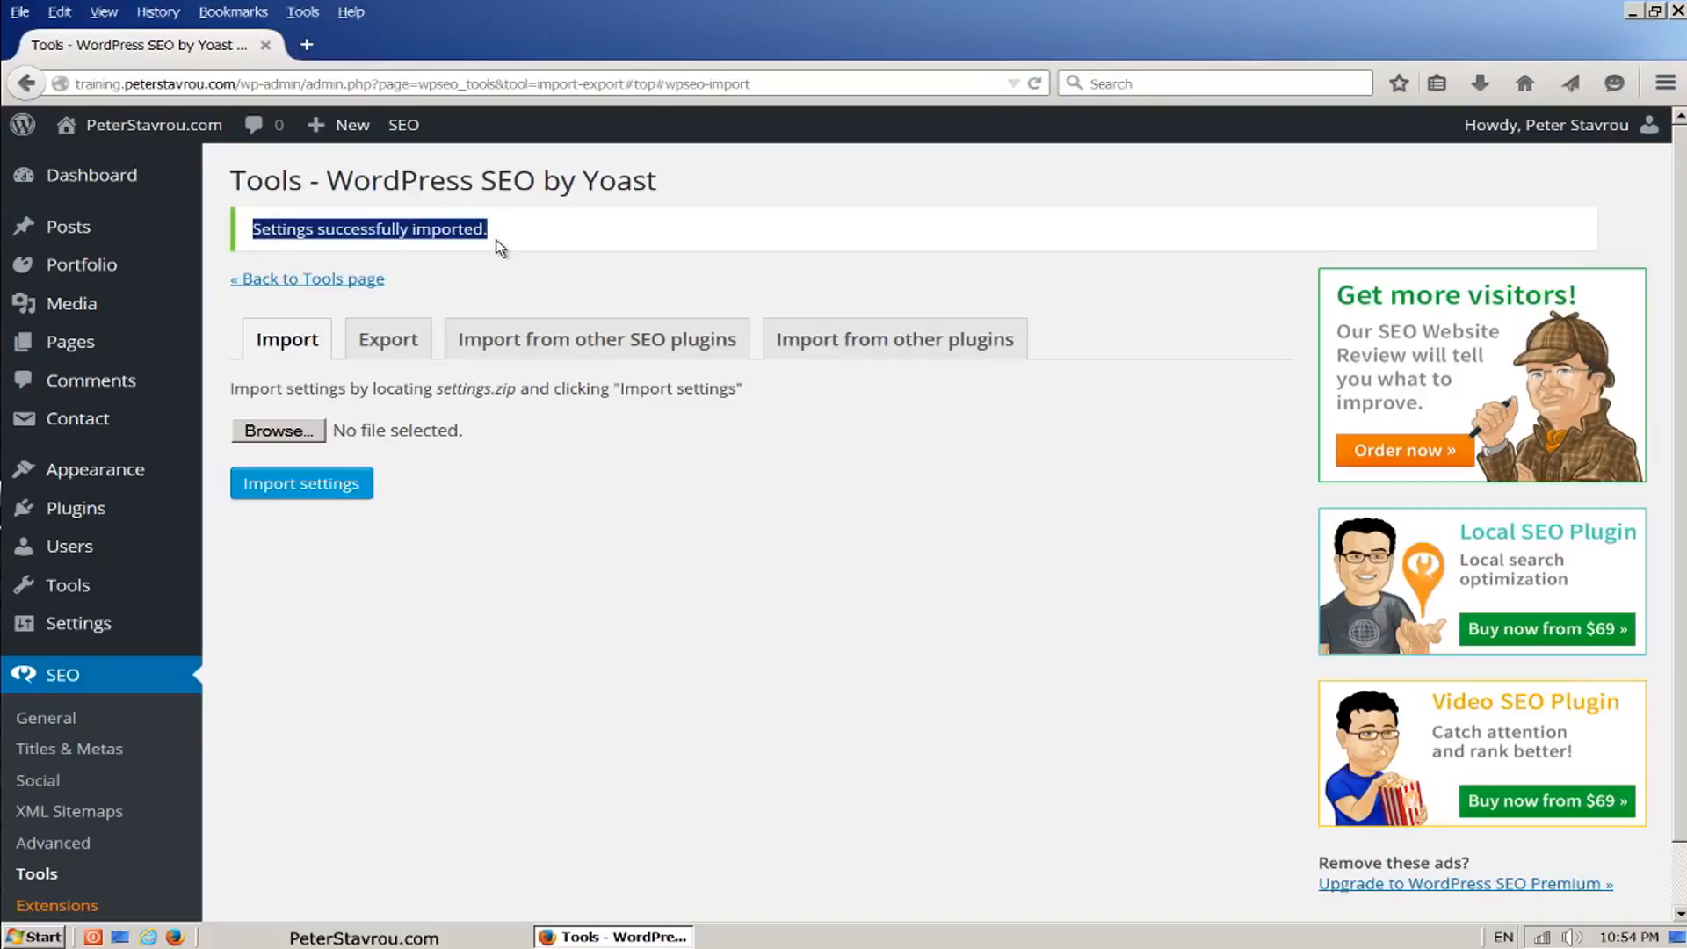
pyautogui.click(499, 246)
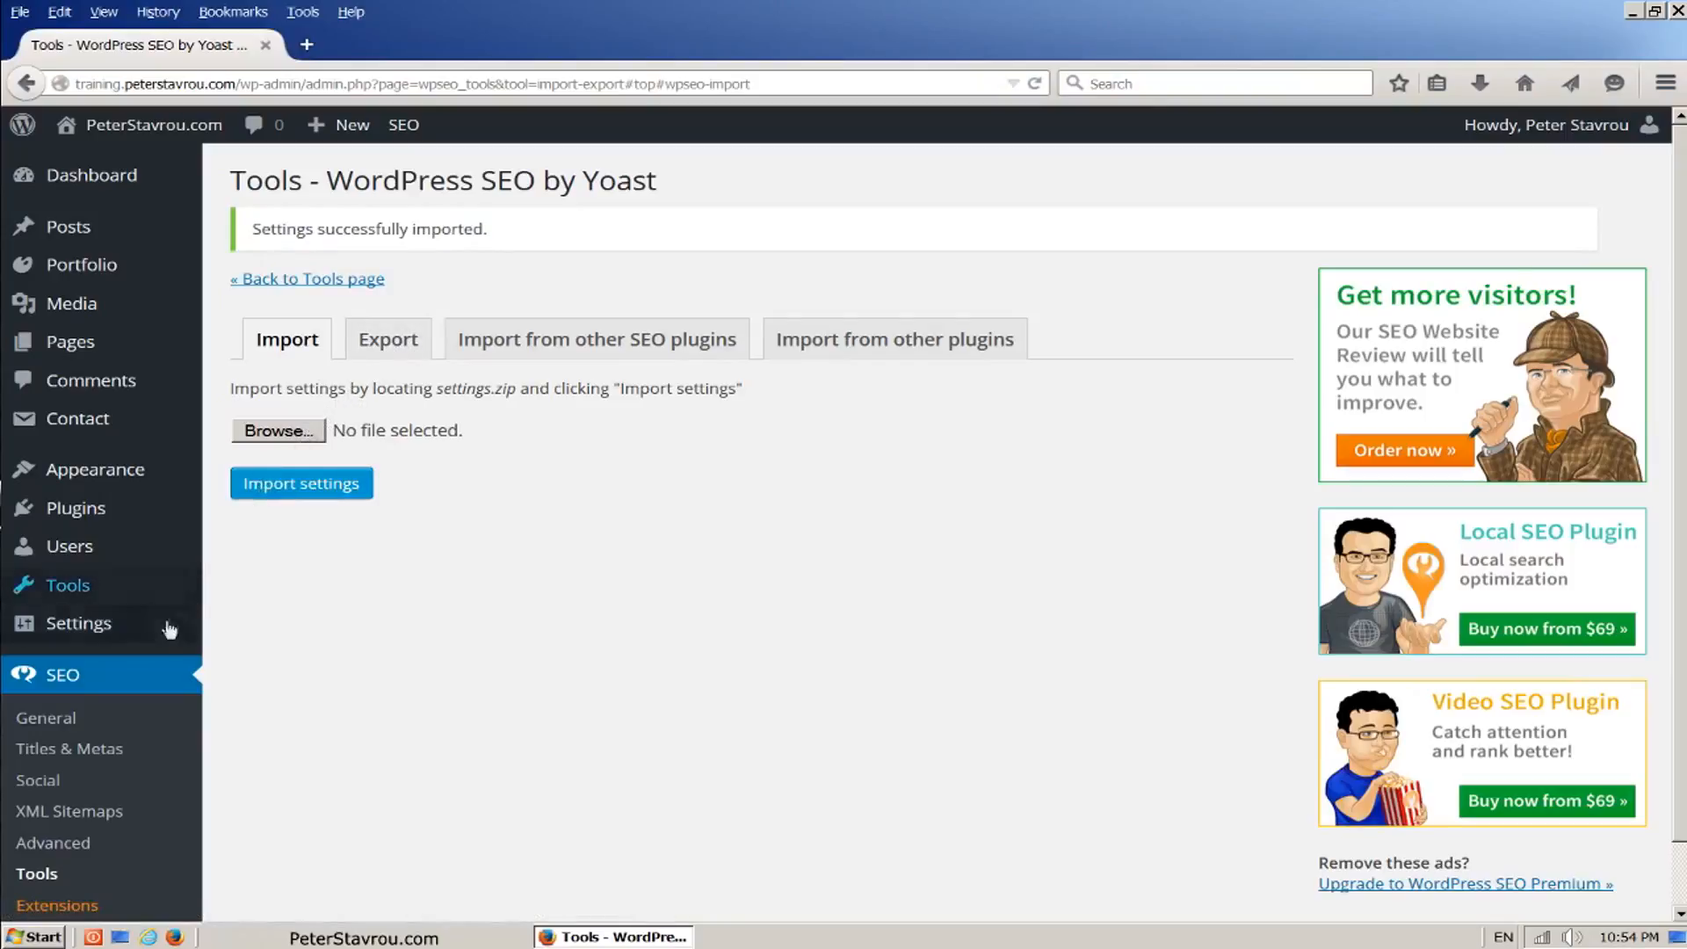
# Step: Open the Your Info section of the SEO plugin's general settings
pyautogui.click(46, 718)
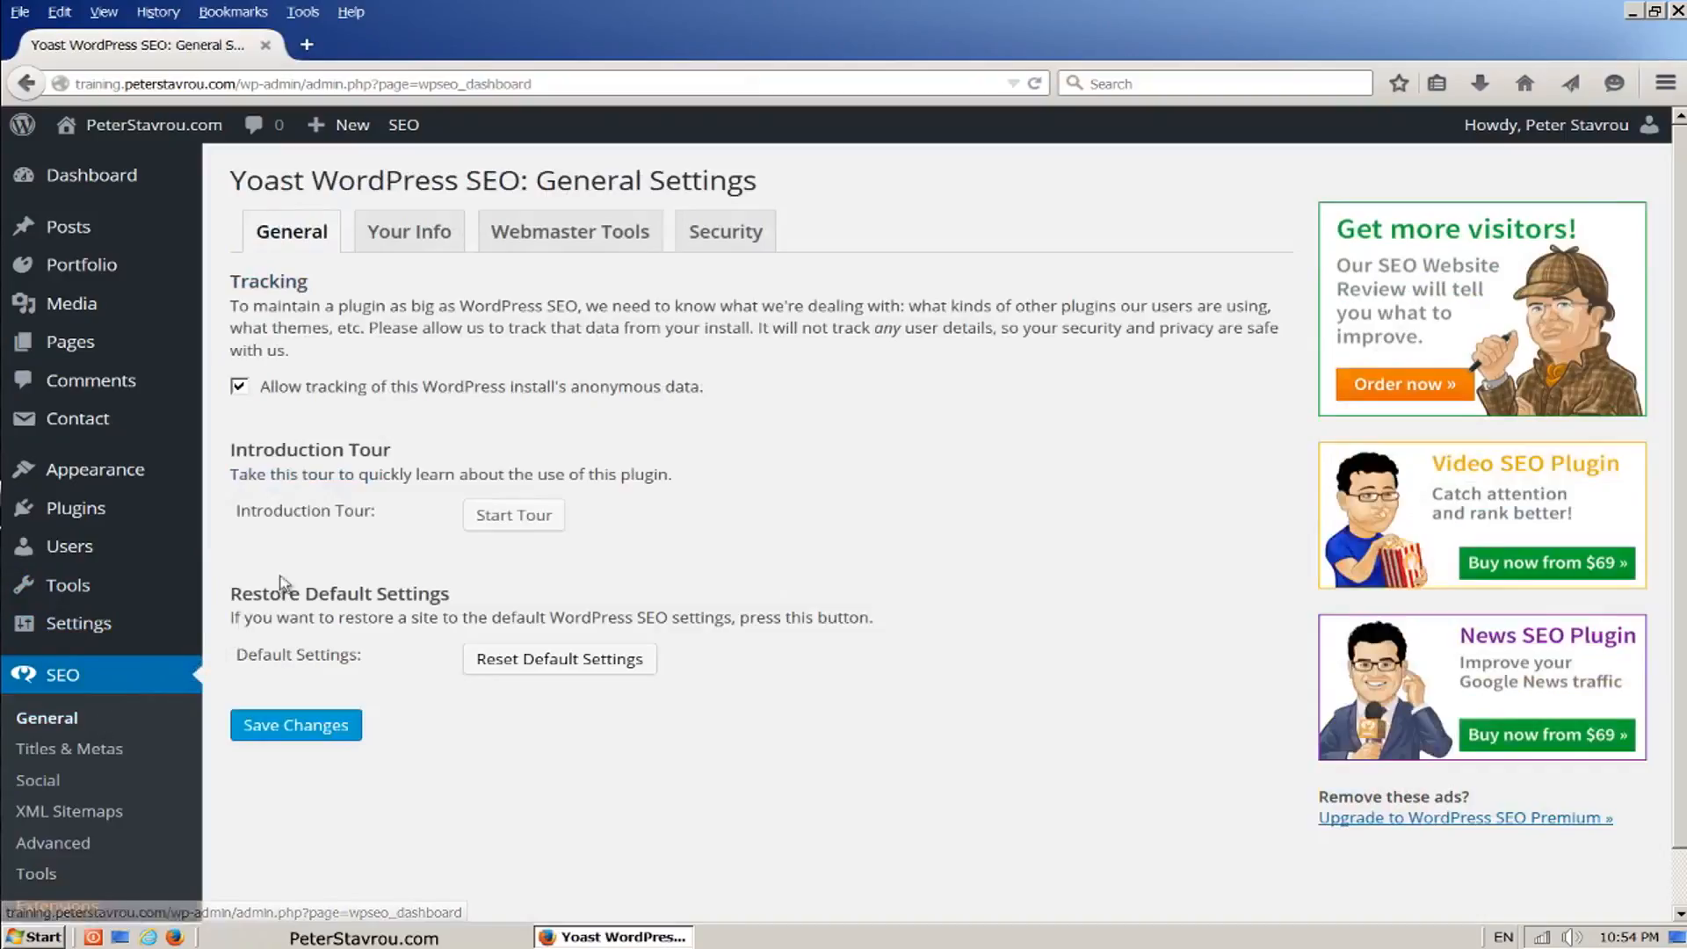
pyautogui.click(451, 250)
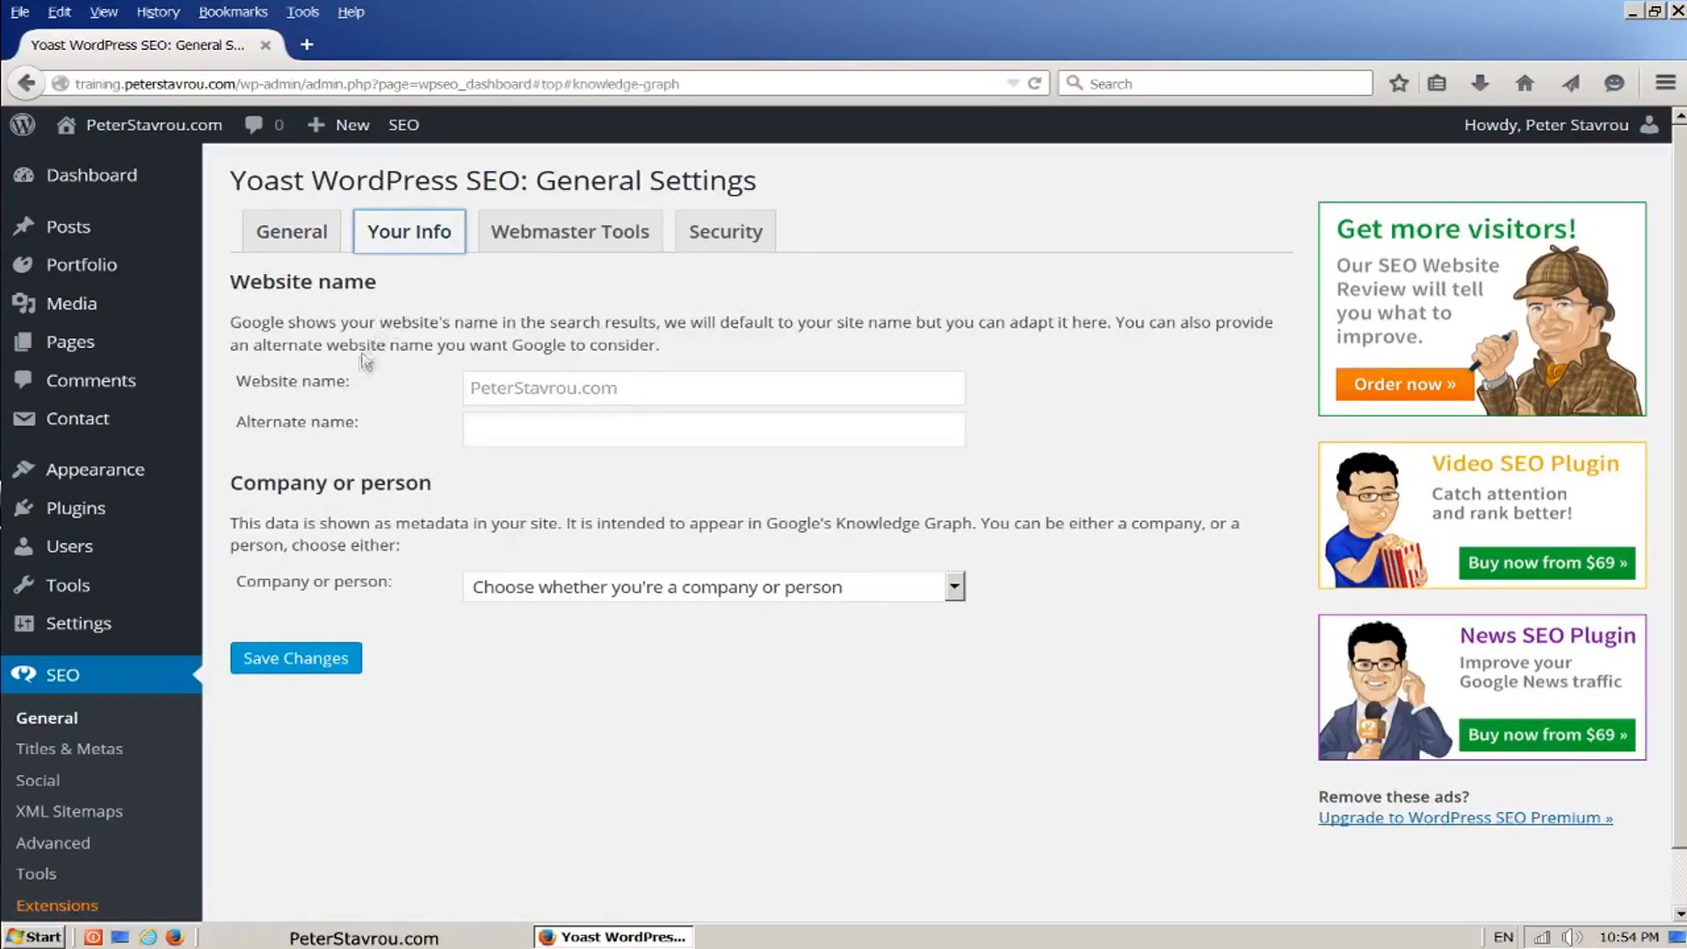
pyautogui.moveTo(232, 484); pyautogui.dragTo(406, 590)
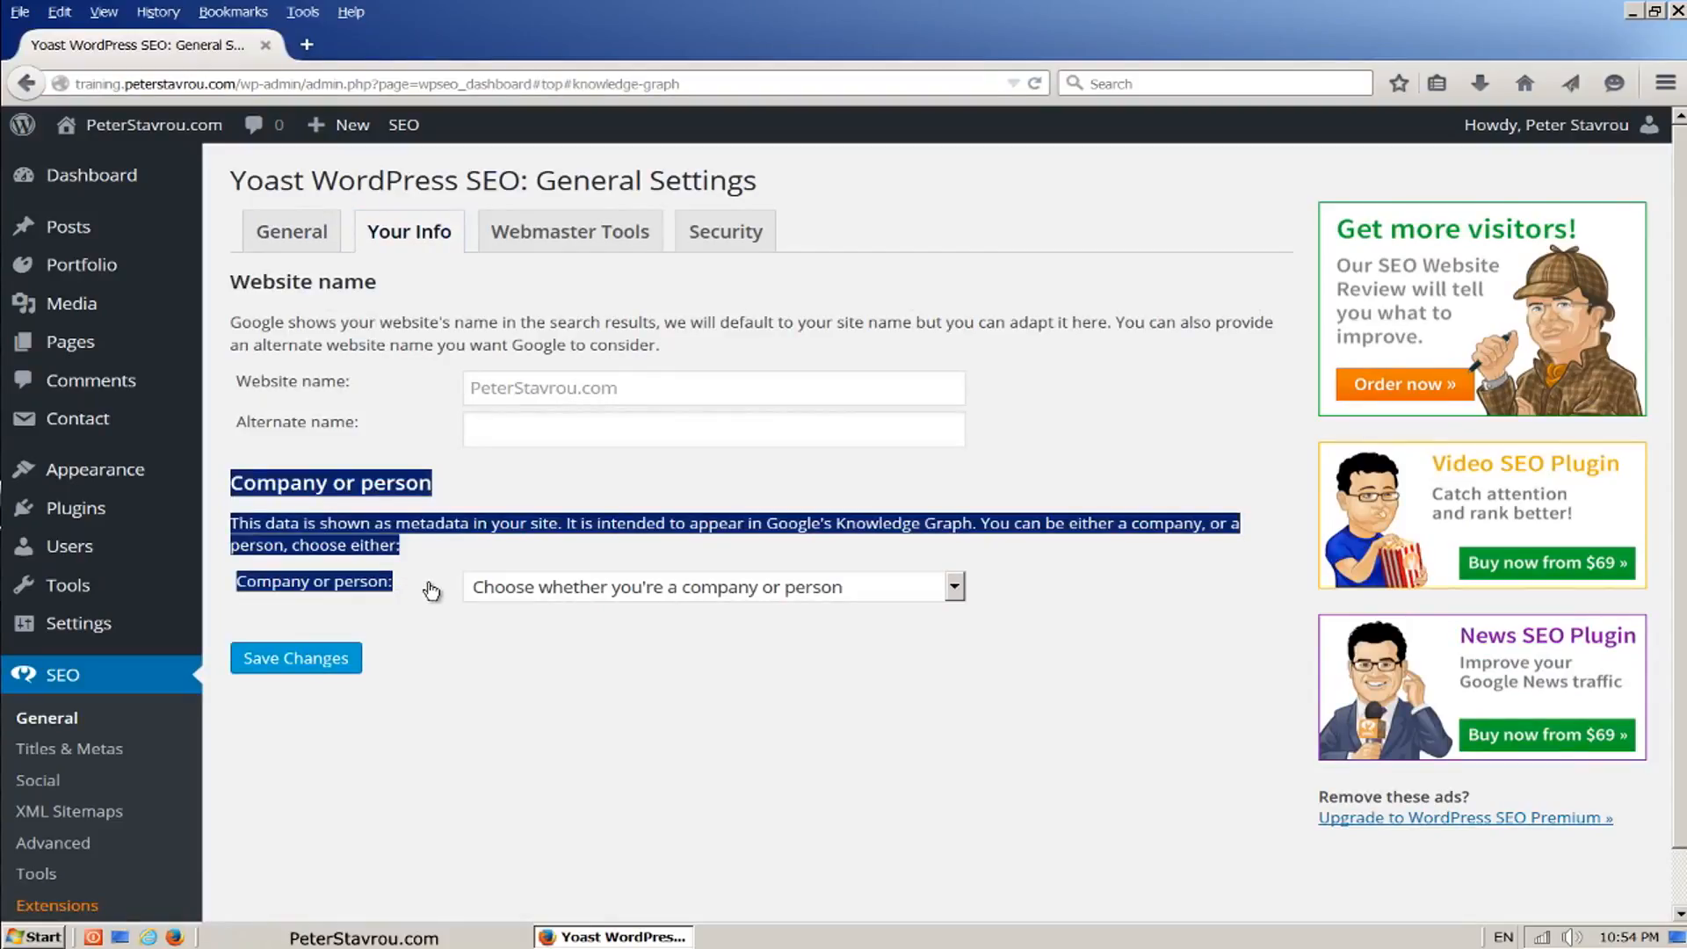
pyautogui.click(431, 590)
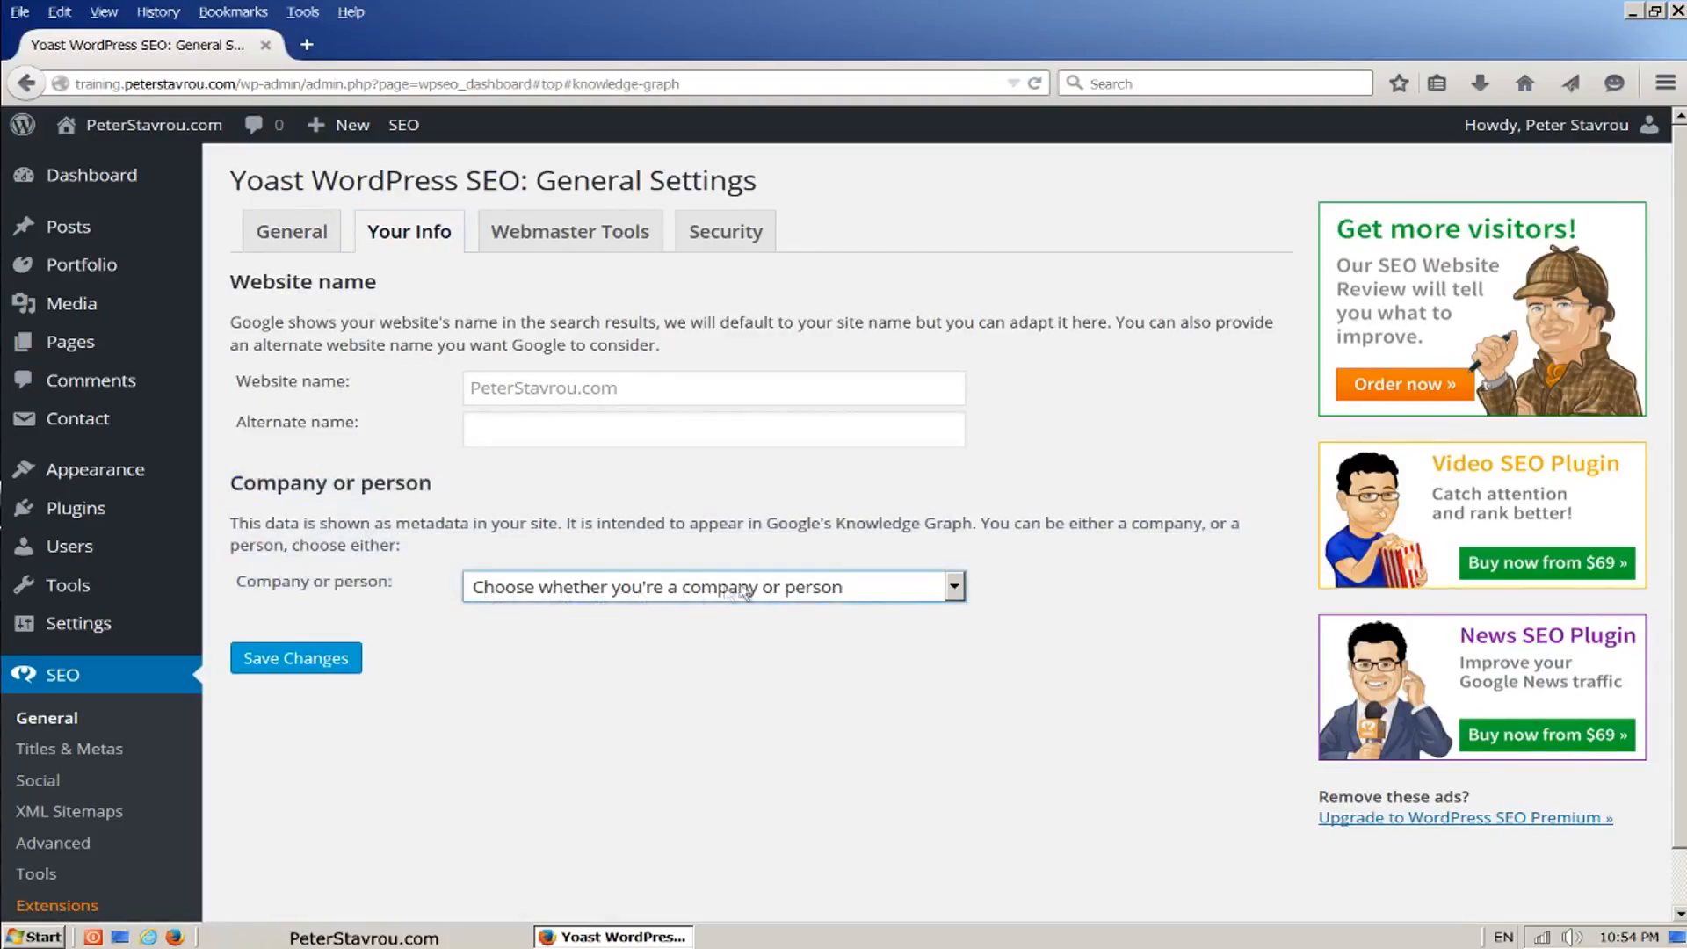
pyautogui.click(952, 591)
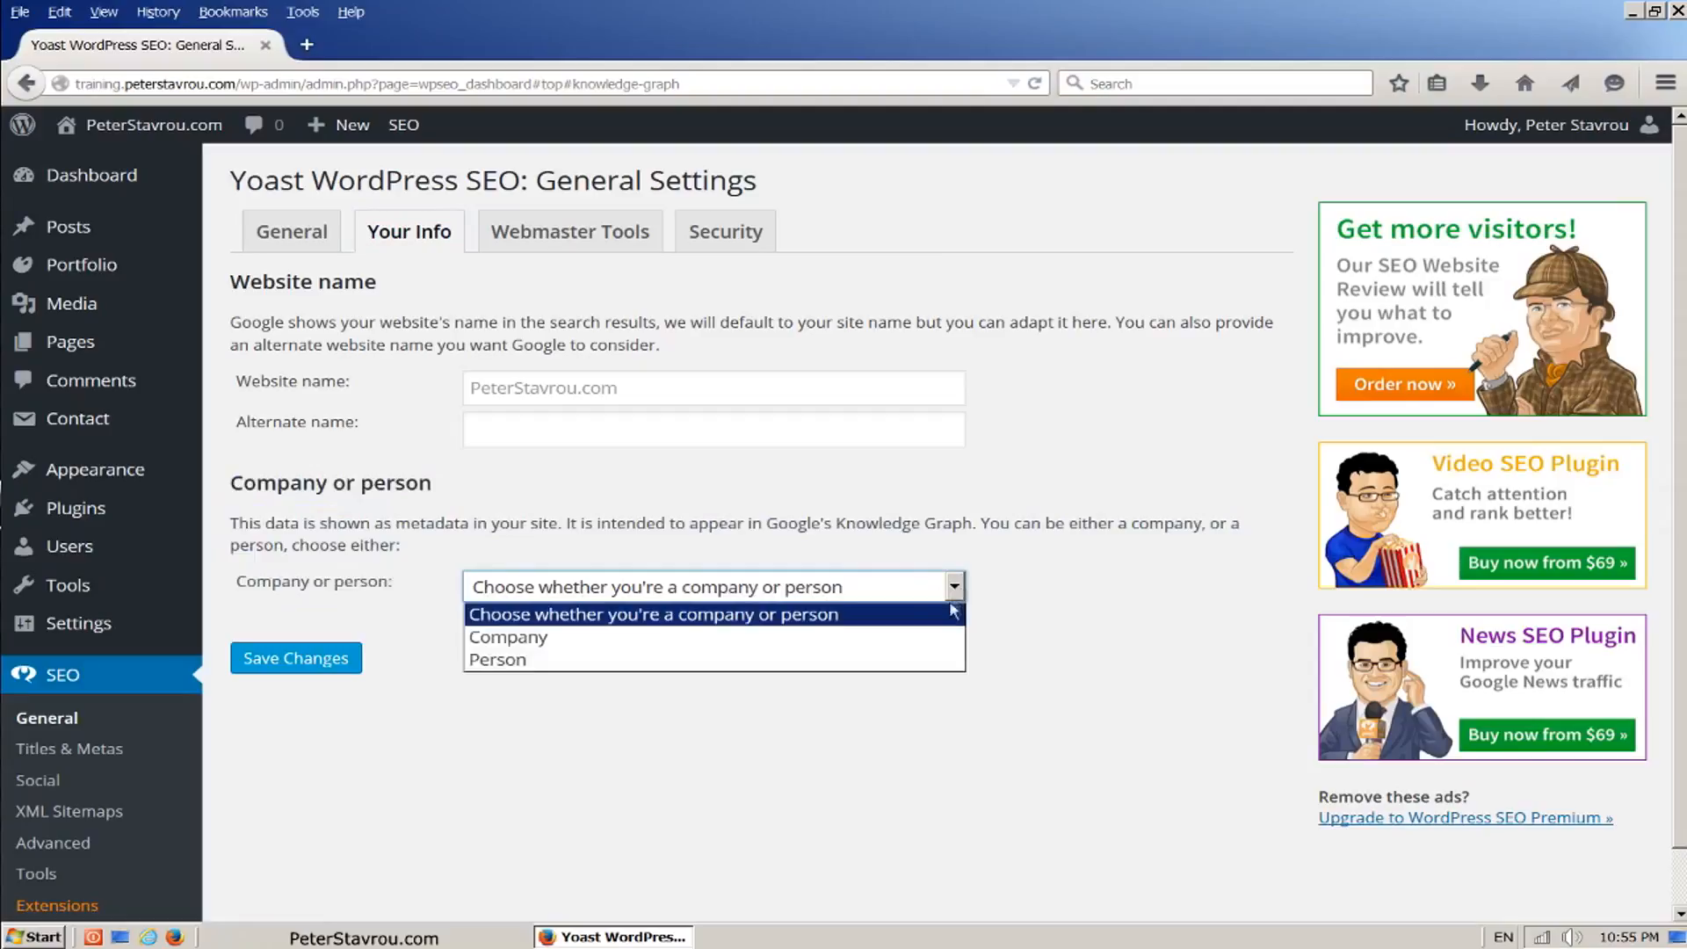
pyautogui.click(935, 643)
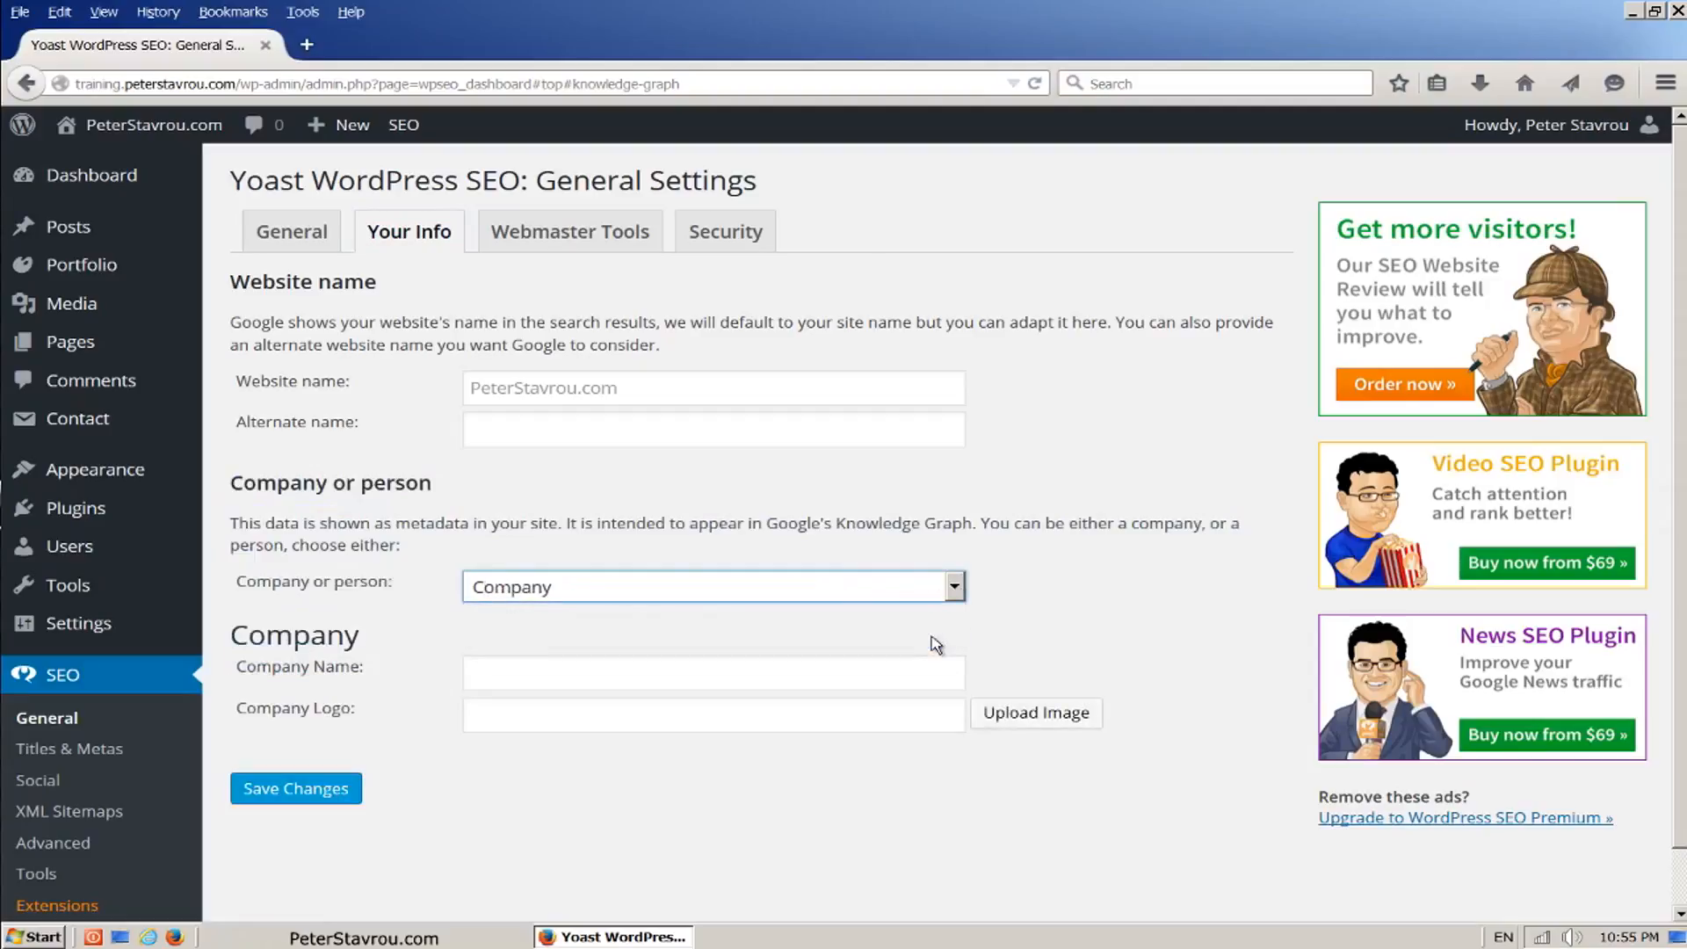
pyautogui.click(914, 673)
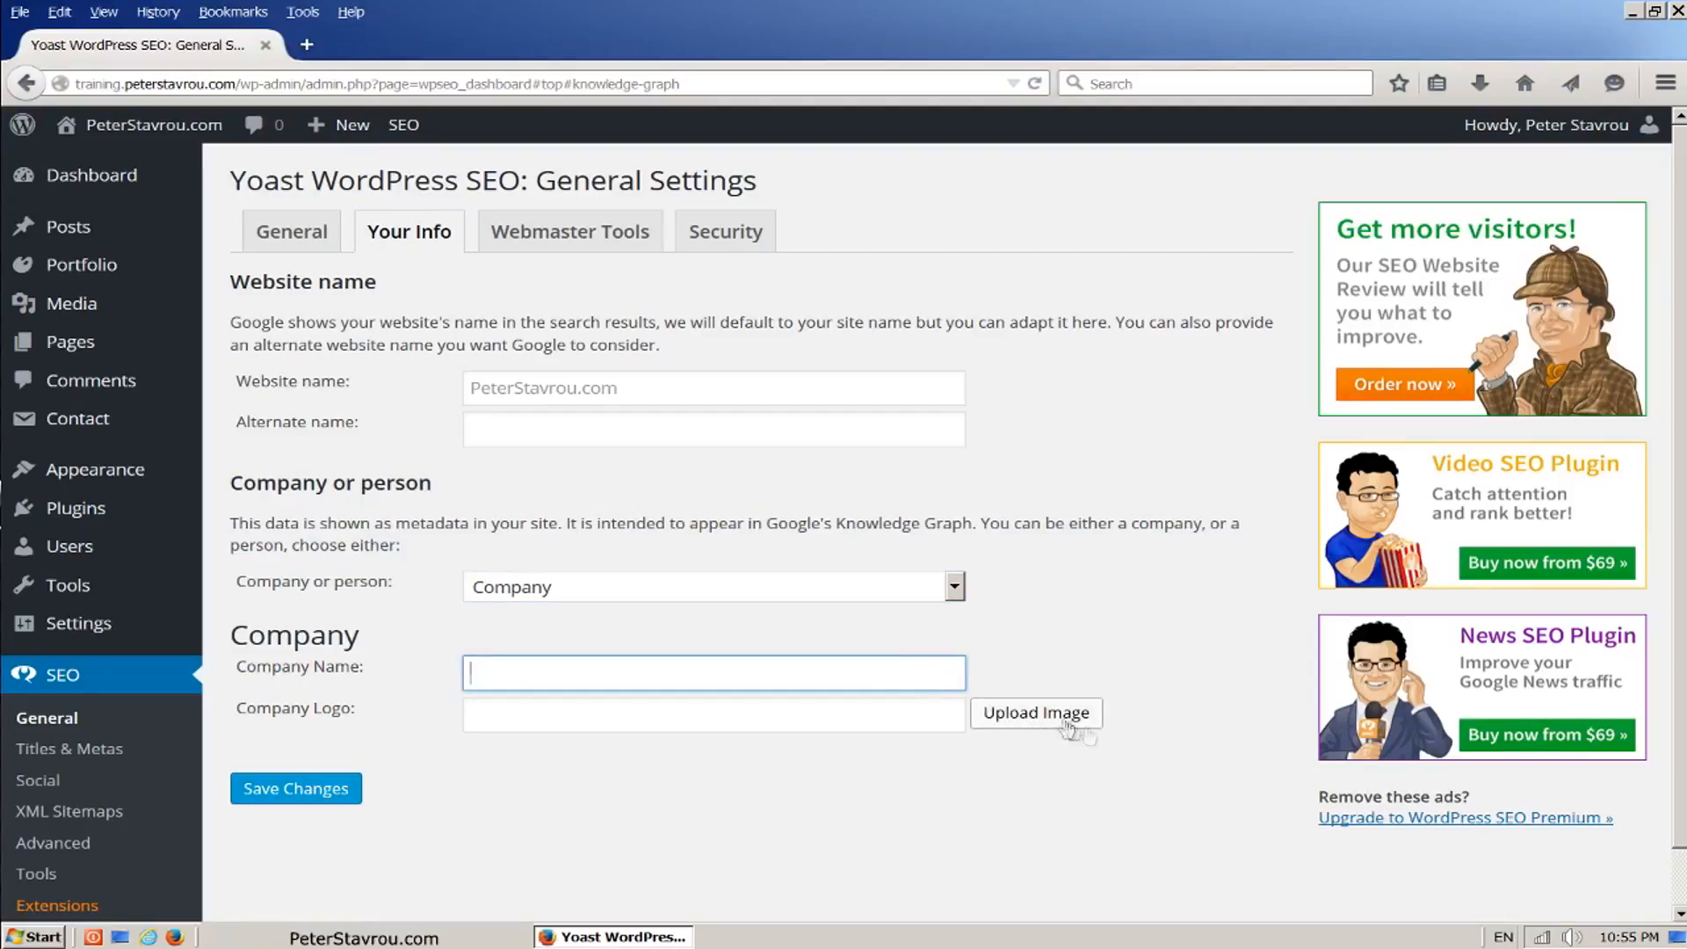
# Step: Set the Company or person option to Person and save the changes
pyautogui.click(955, 587)
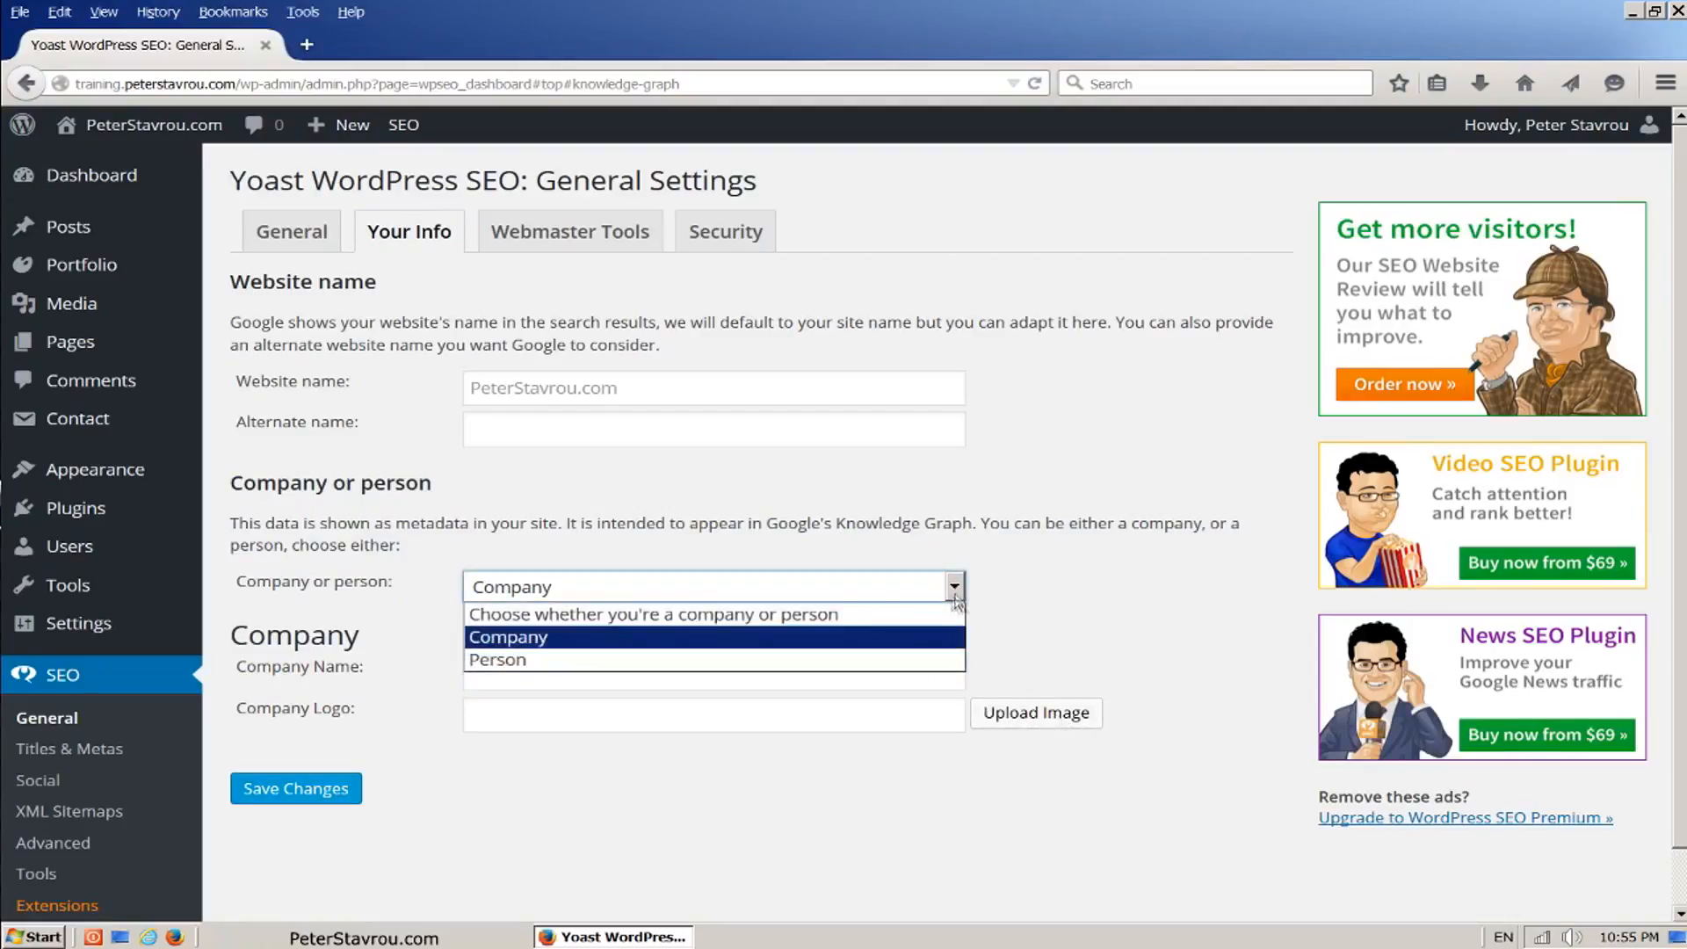
pyautogui.click(847, 659)
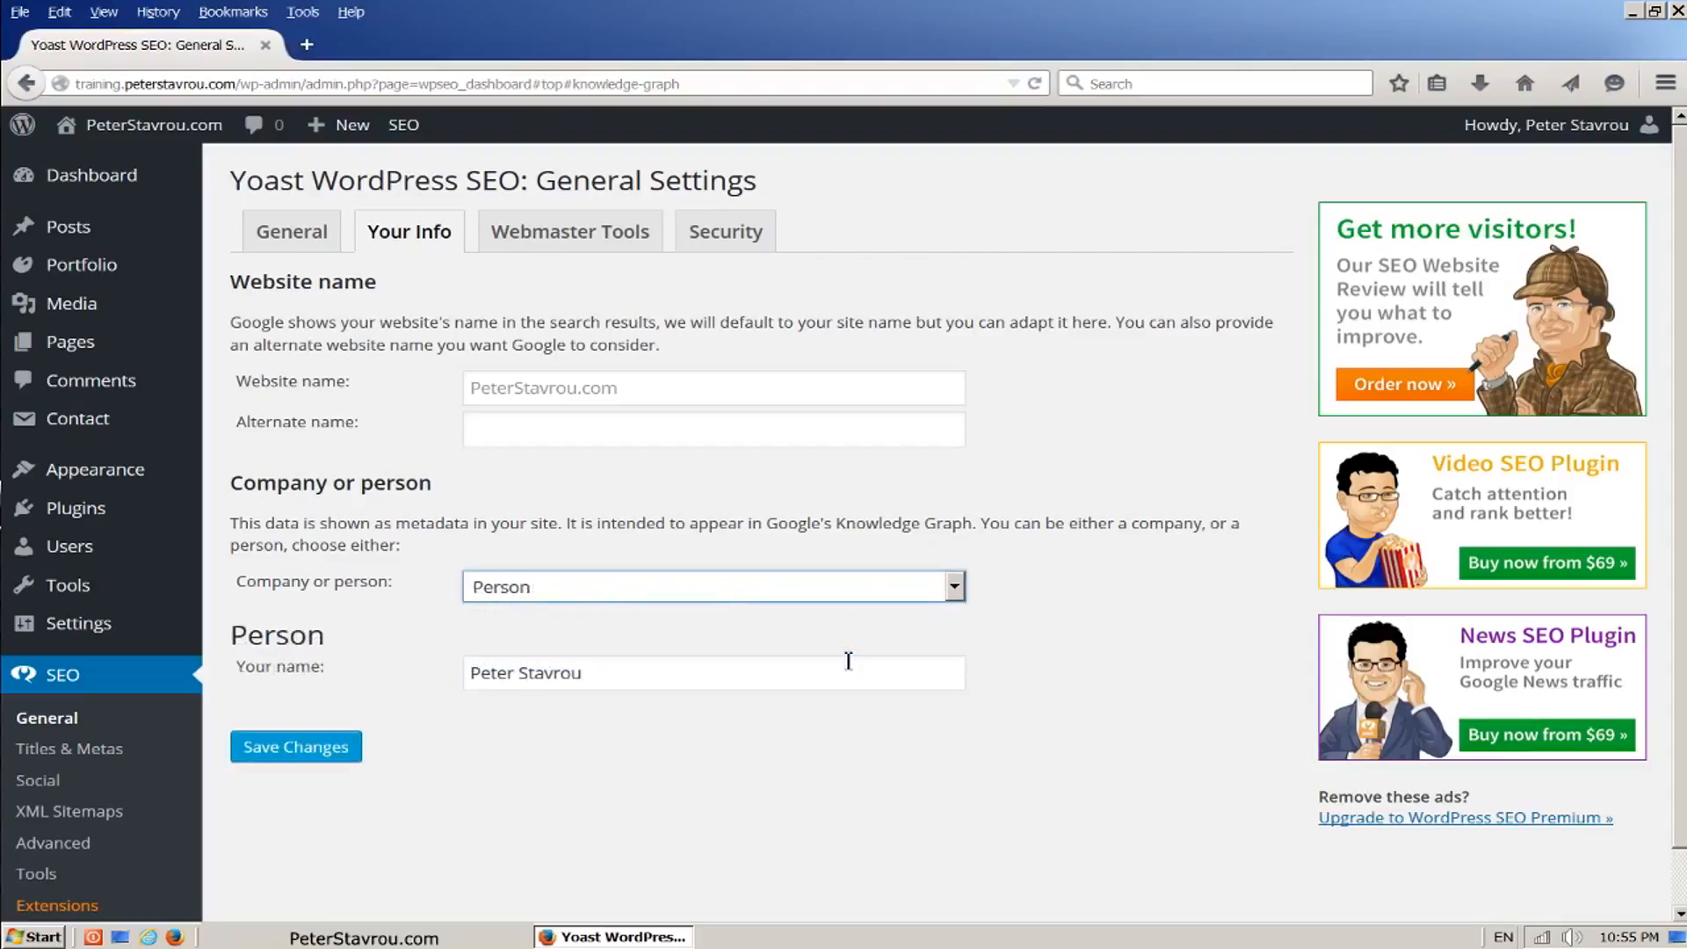
pyautogui.click(841, 667)
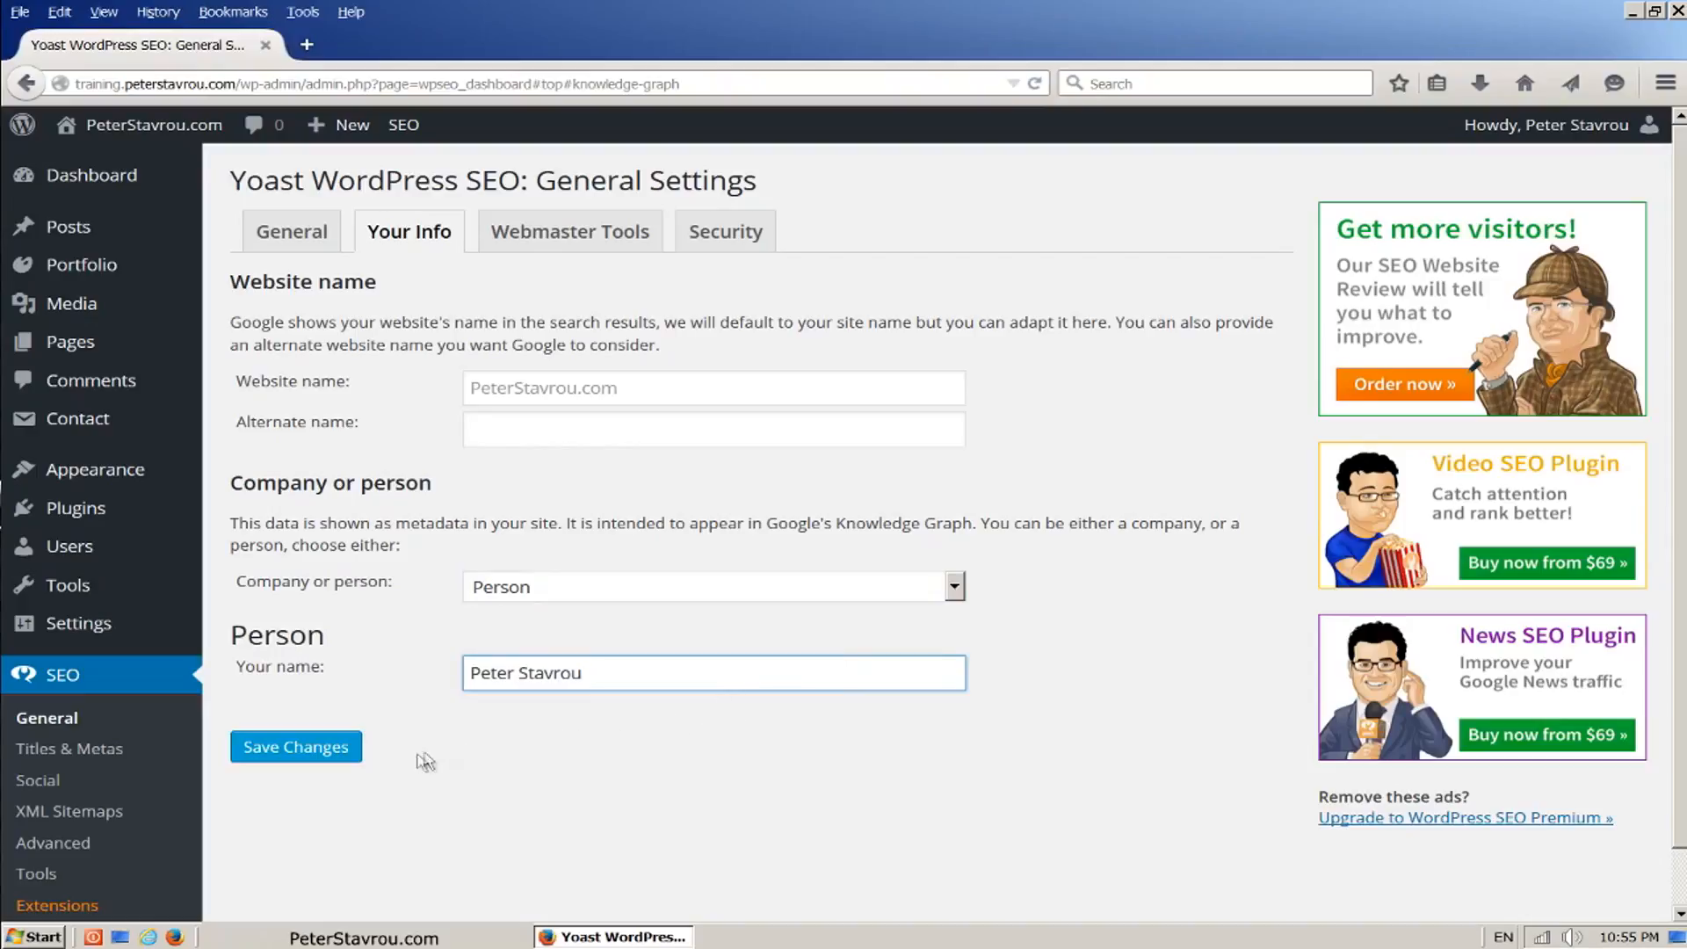
pyautogui.click(359, 761)
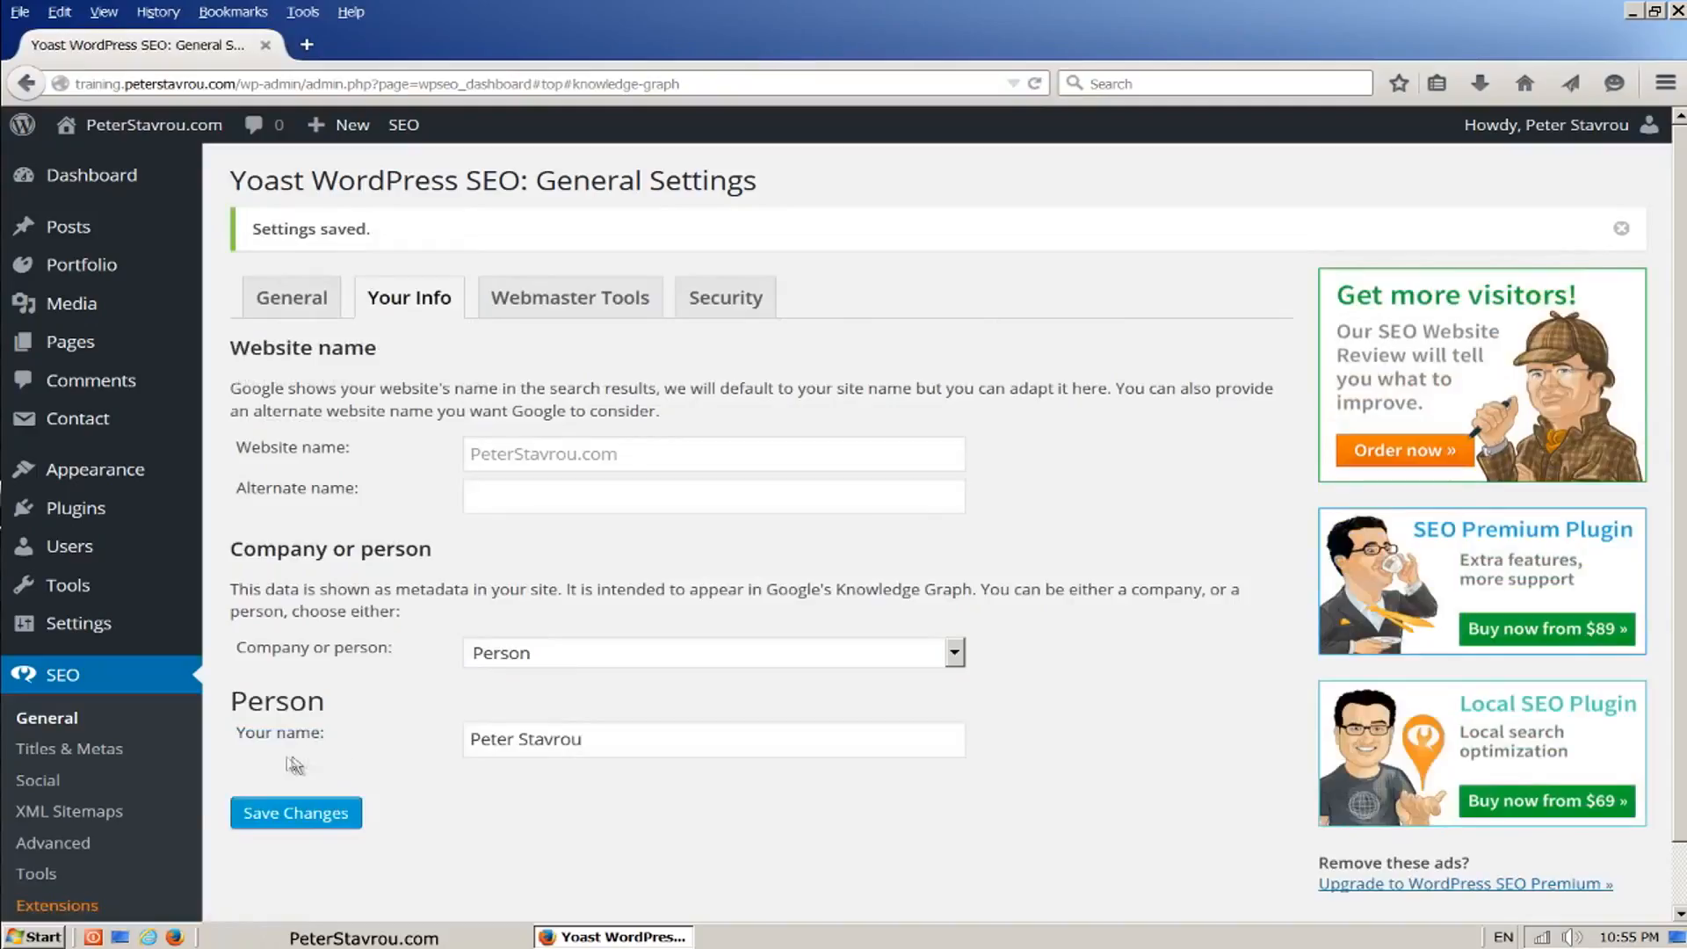
# Step: Save the site's Facebook, Twitter, LinkedIn, YouTube and Google+ accounts in the SEO plugin's Social settings
pyautogui.click(120, 790)
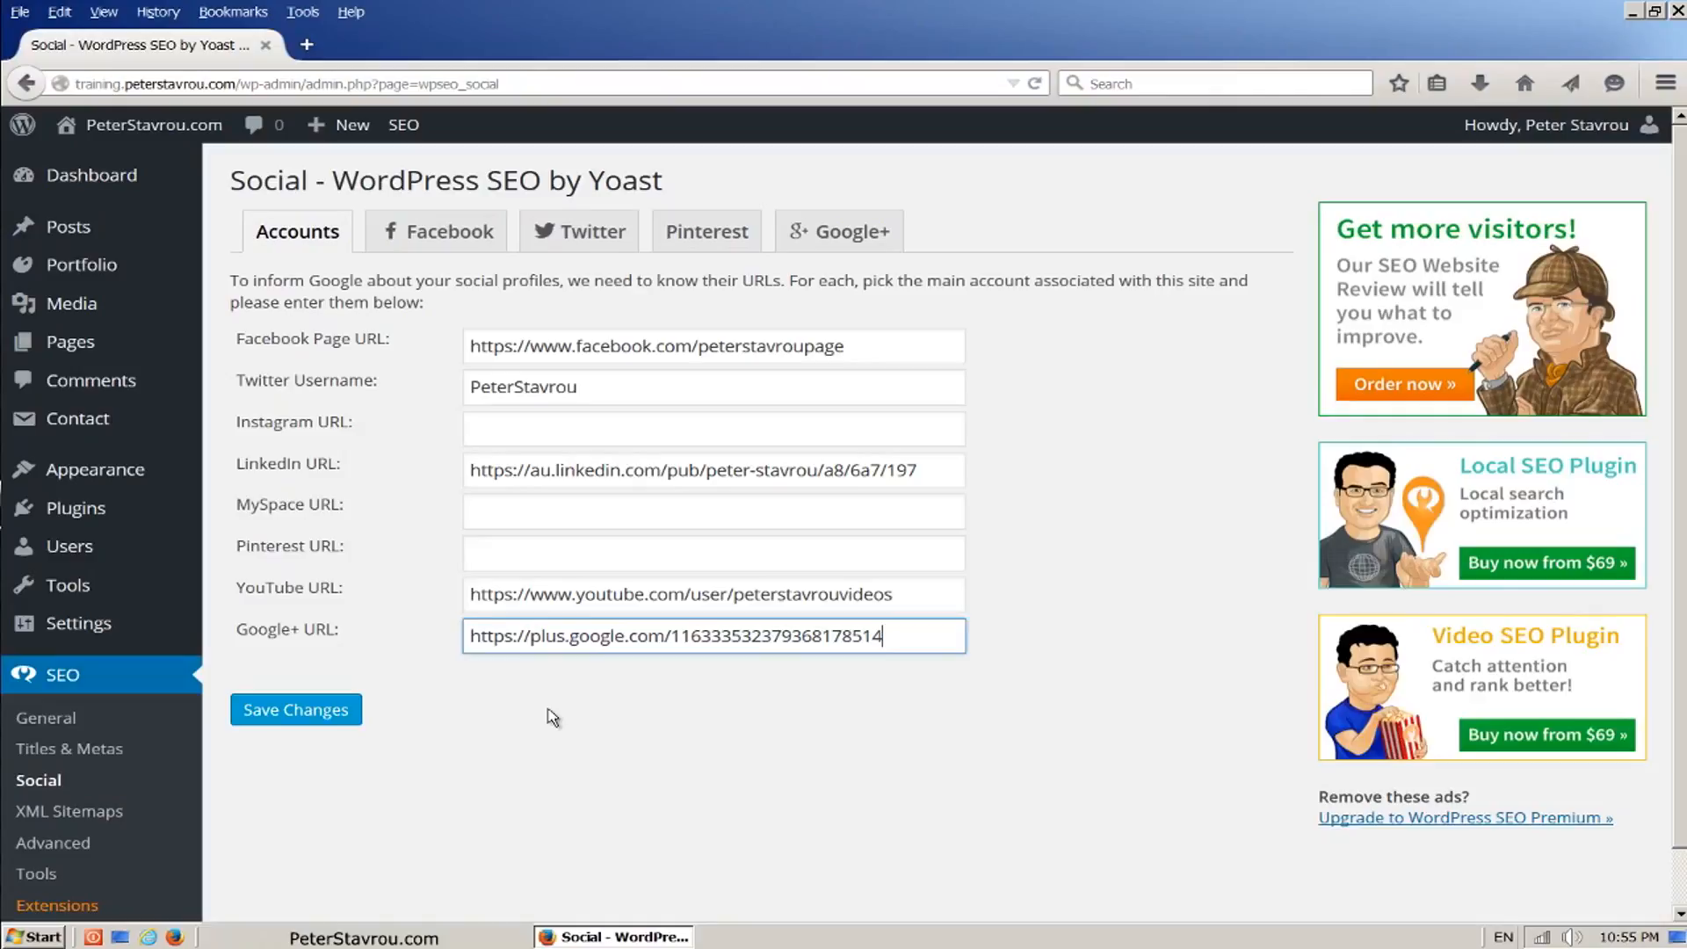
pyautogui.click(552, 718)
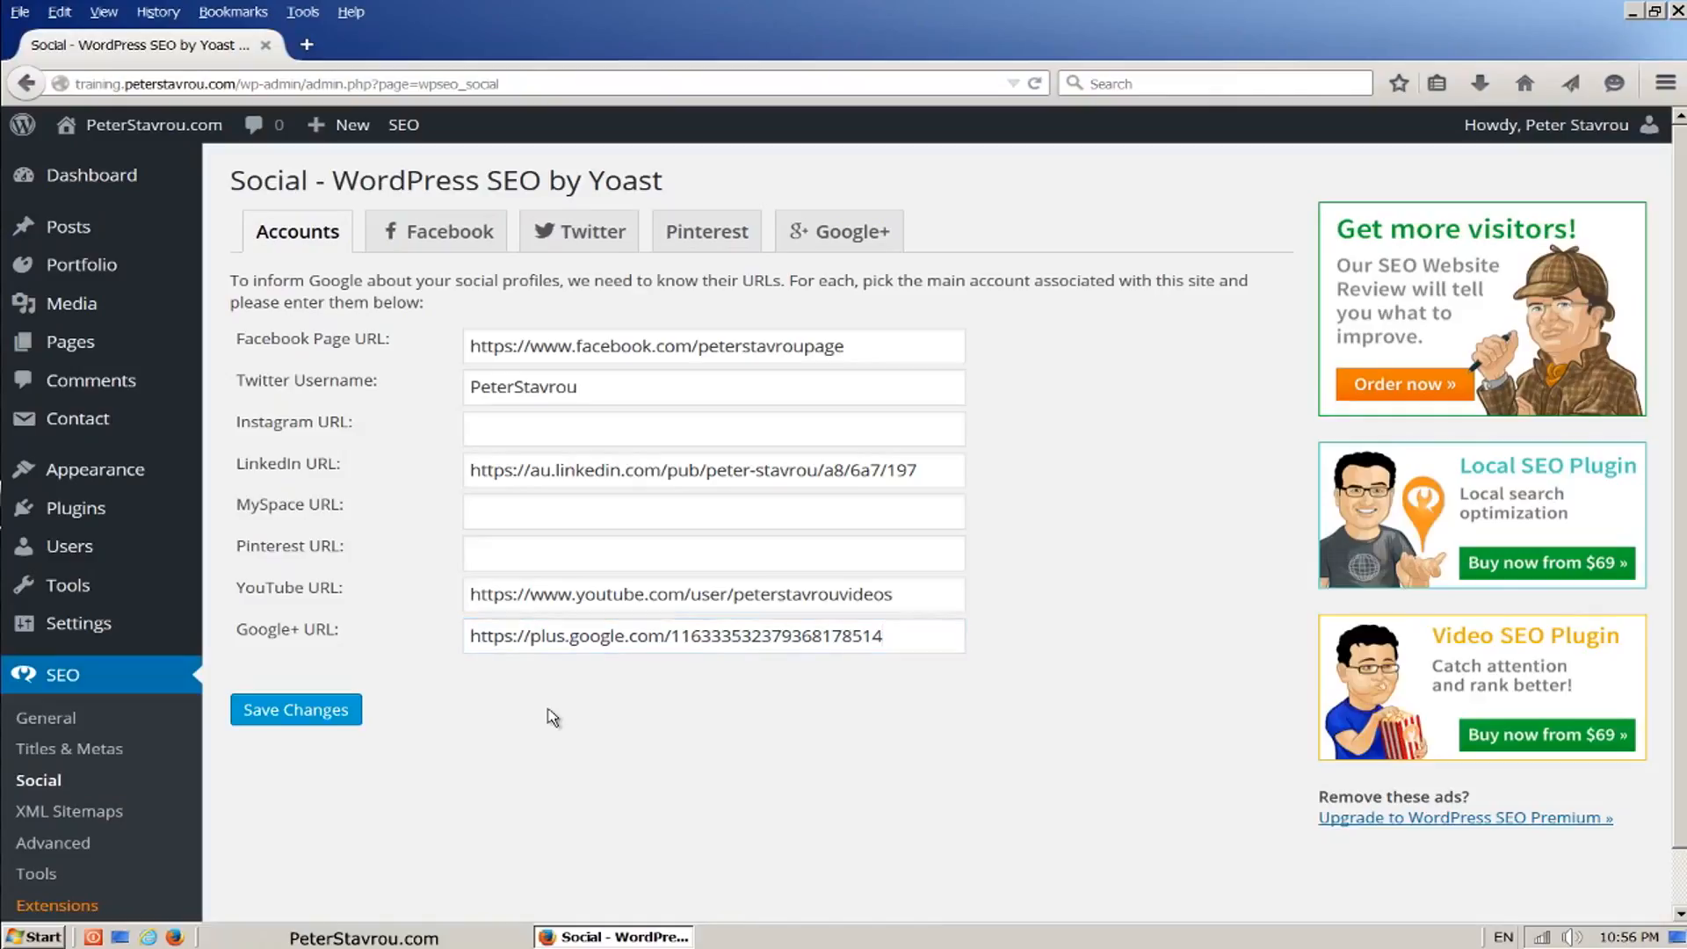
pyautogui.click(358, 723)
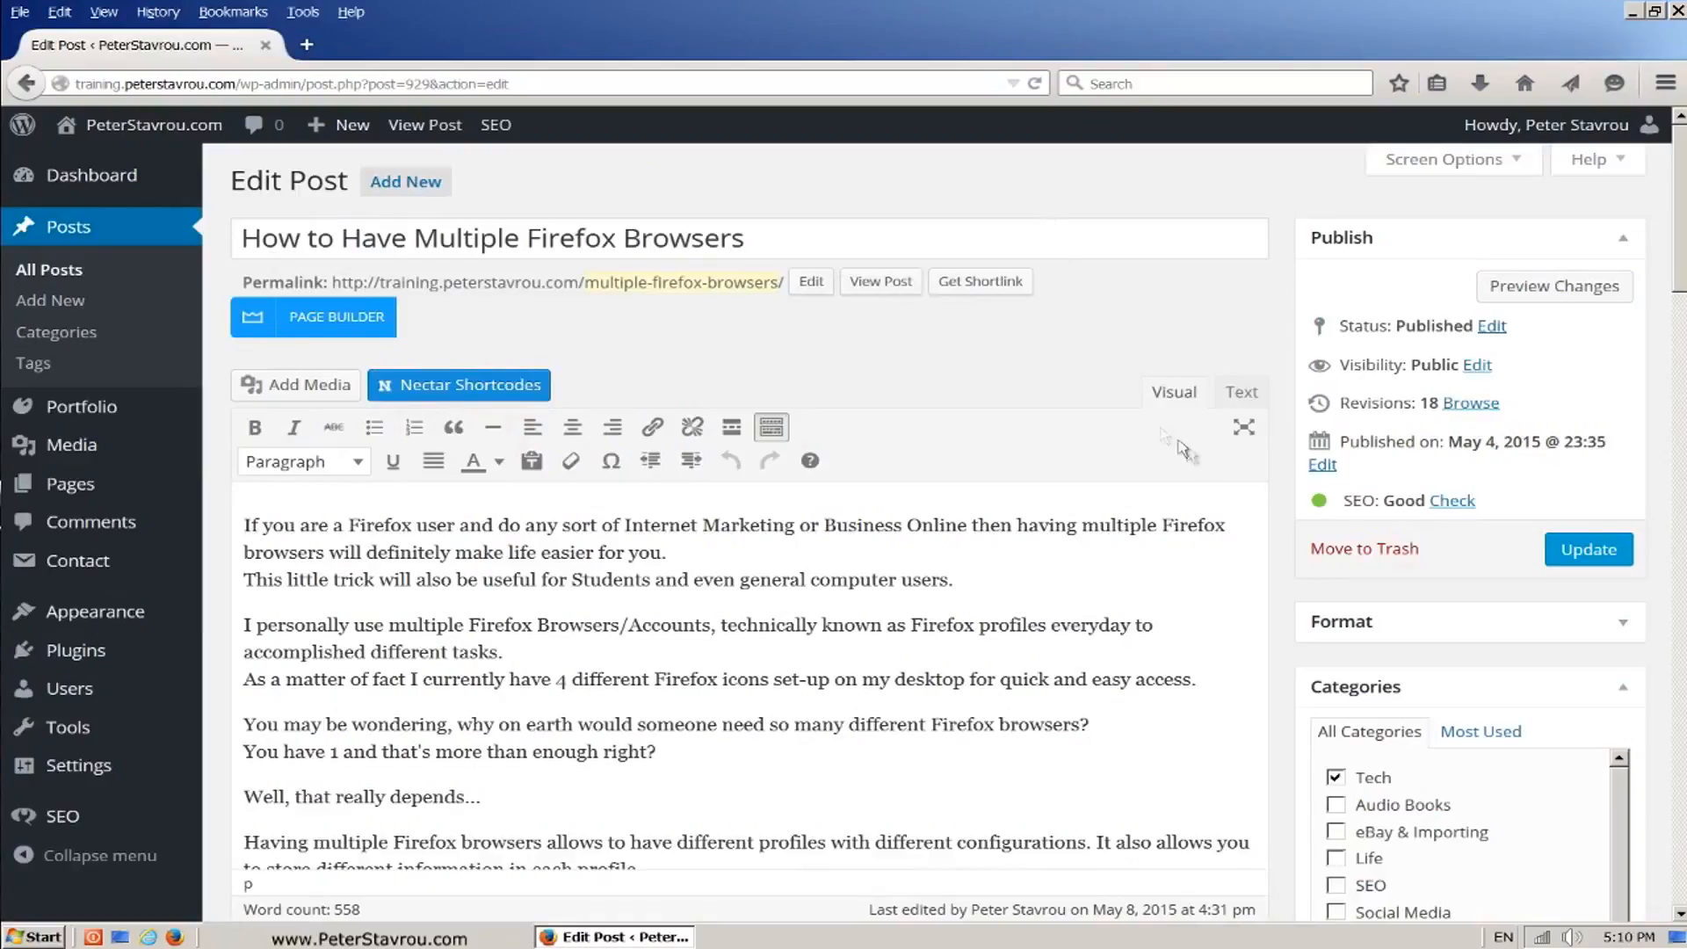
# Step: Examine the Firefox post's SEO status and its Yoast snippet preview, focus keyword usage, SEO title and meta description
pyautogui.moveTo(1339, 509); pyautogui.dragTo(1496, 514)
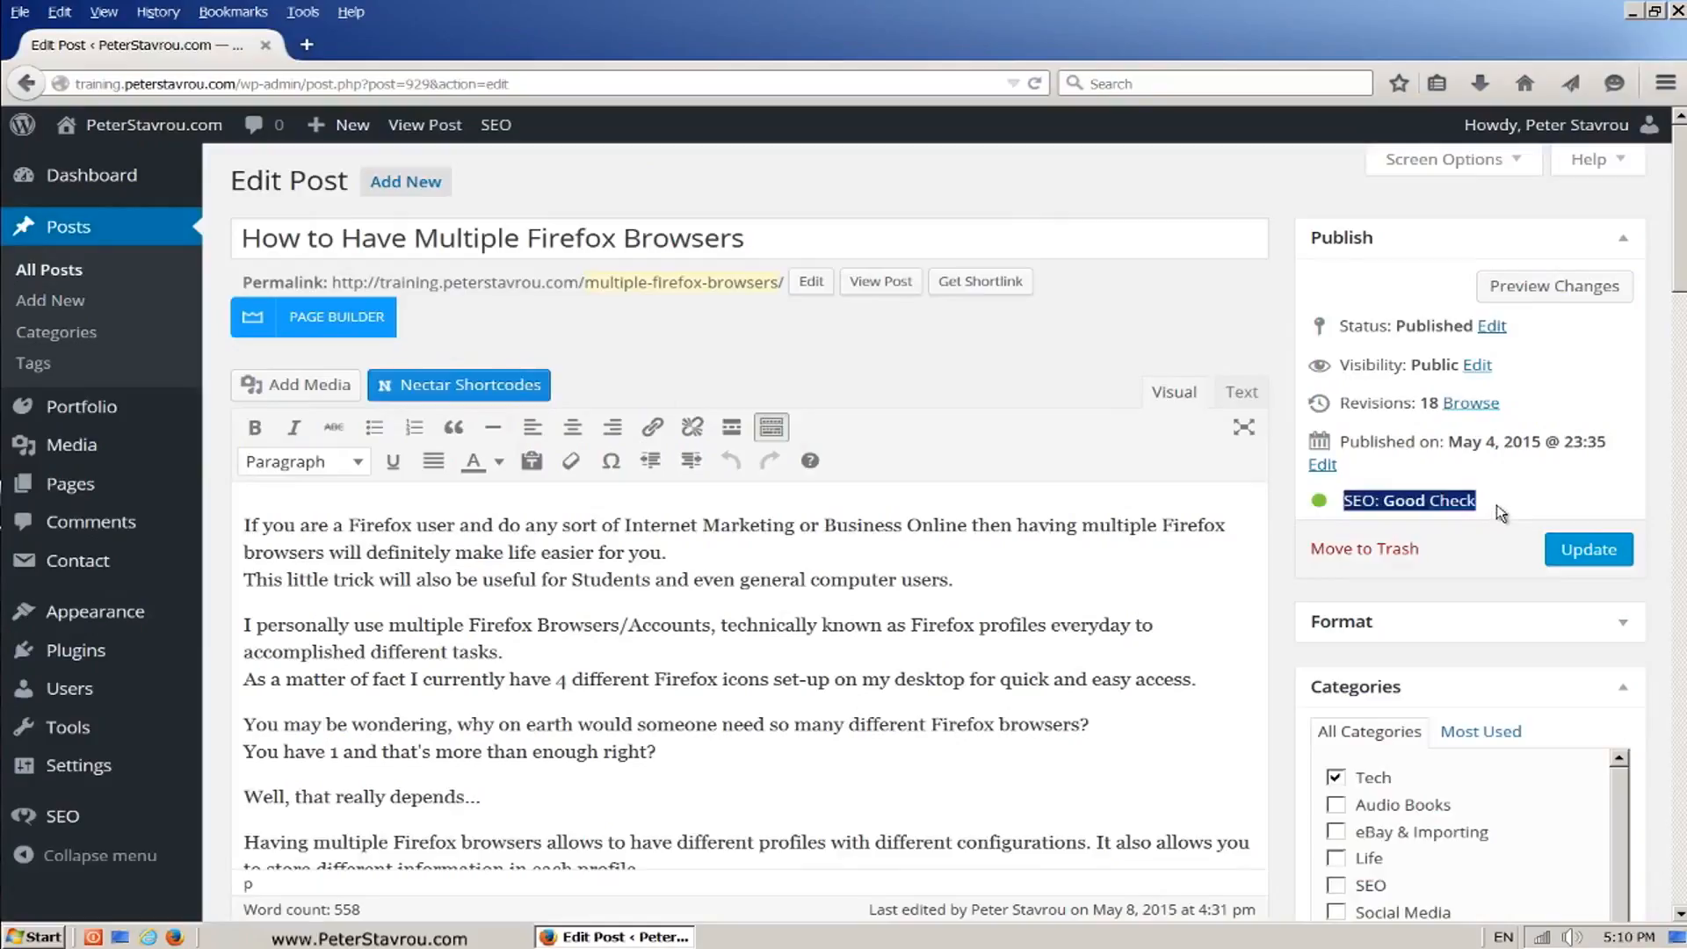
pyautogui.click(1496, 507)
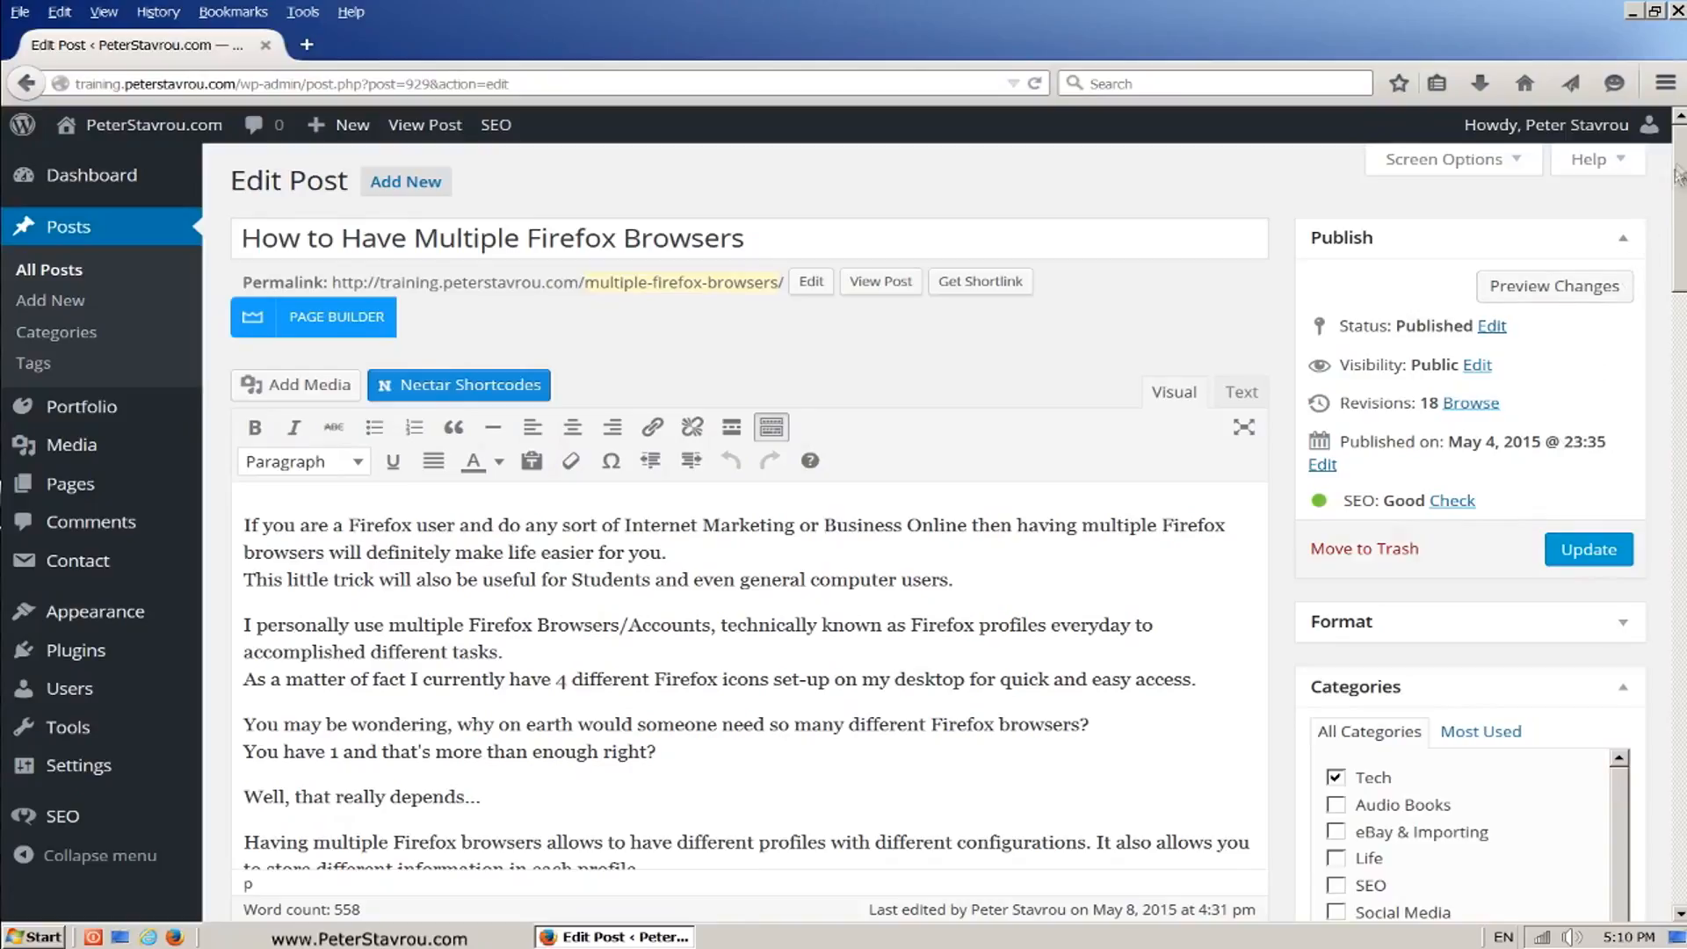
pyautogui.scroll(-5, 1680, 167)
pyautogui.scroll(-10, 754, 571)
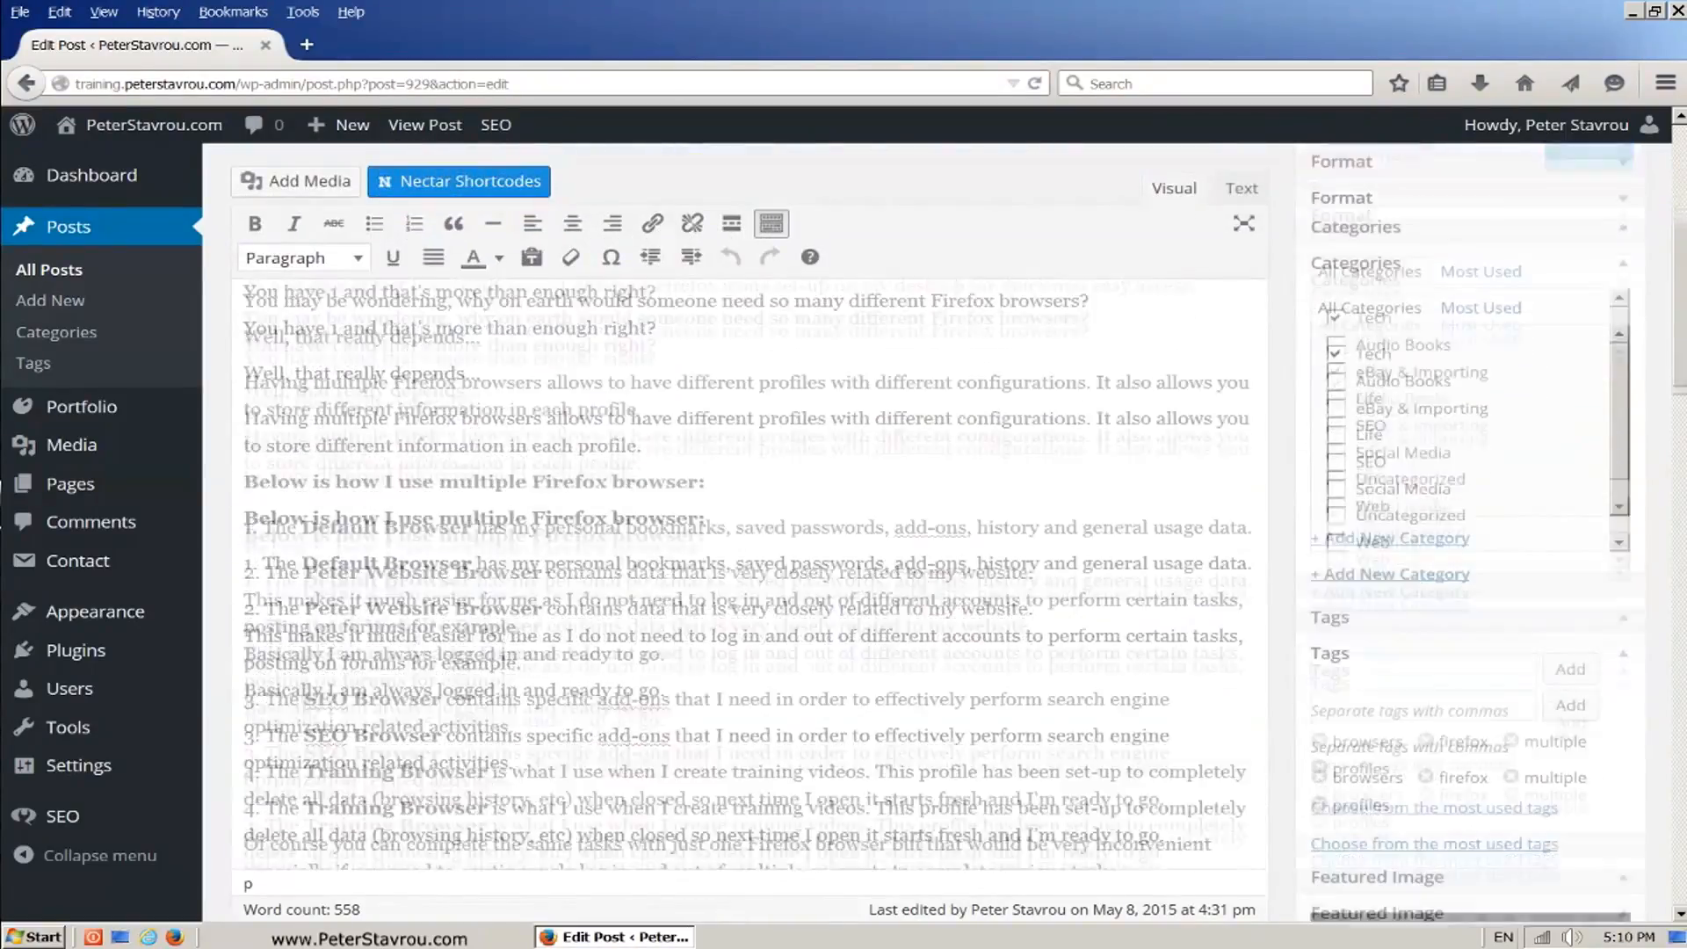
pyautogui.scroll(-5, 754, 571)
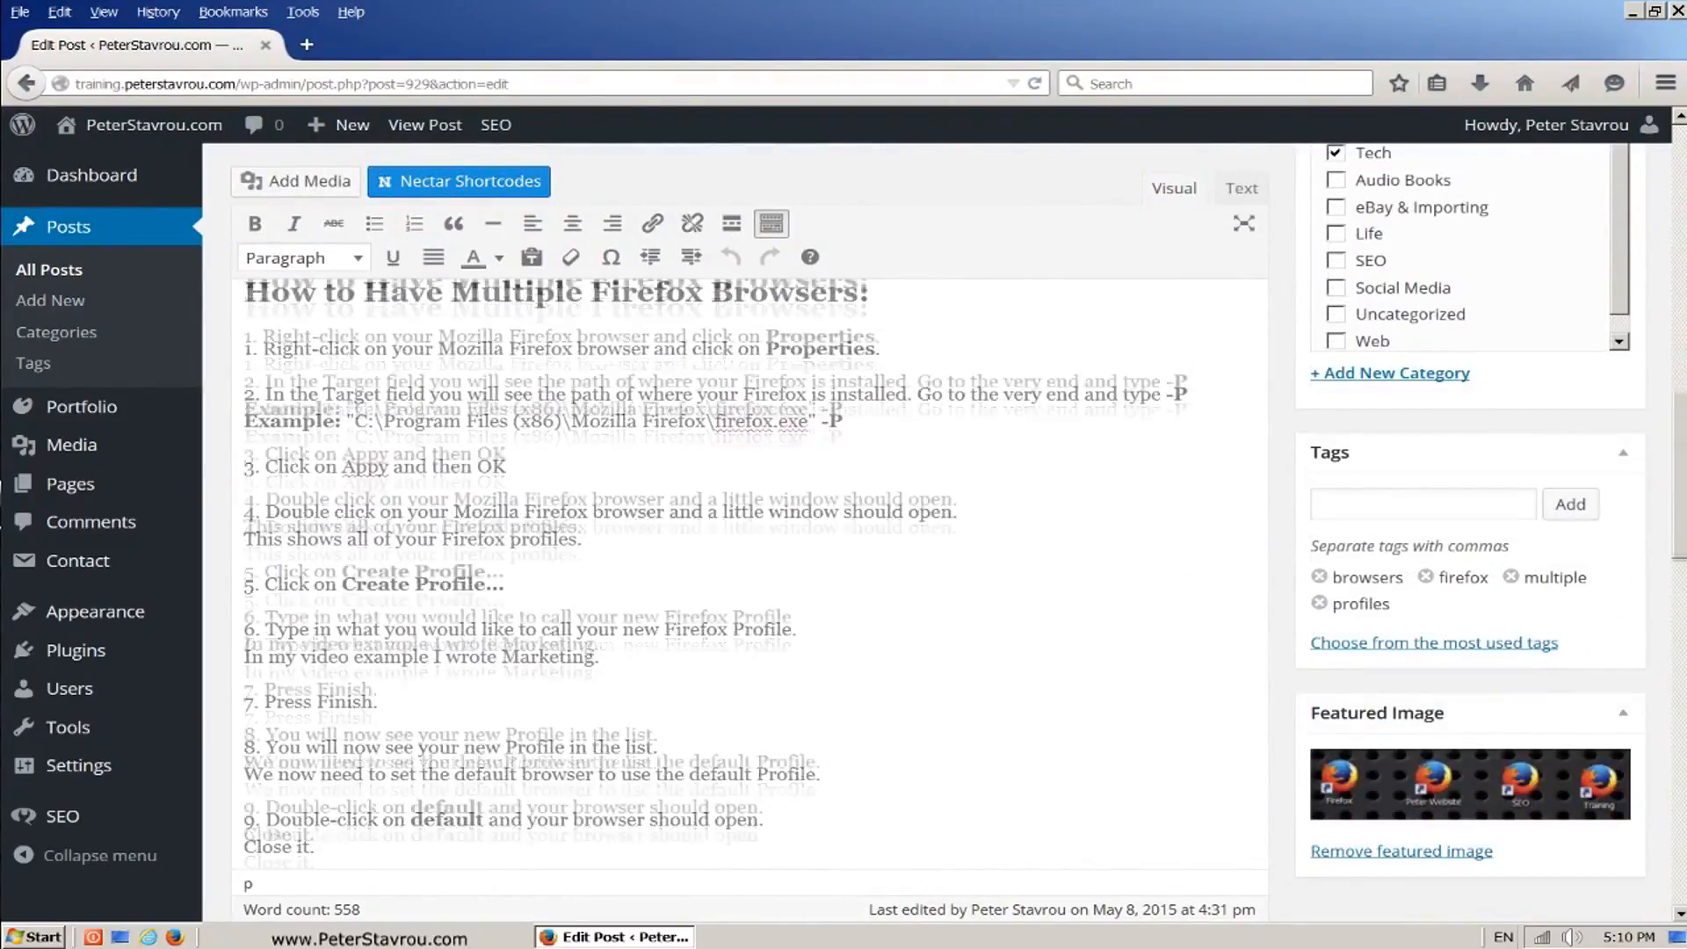
pyautogui.scroll(-10, 1666, 615)
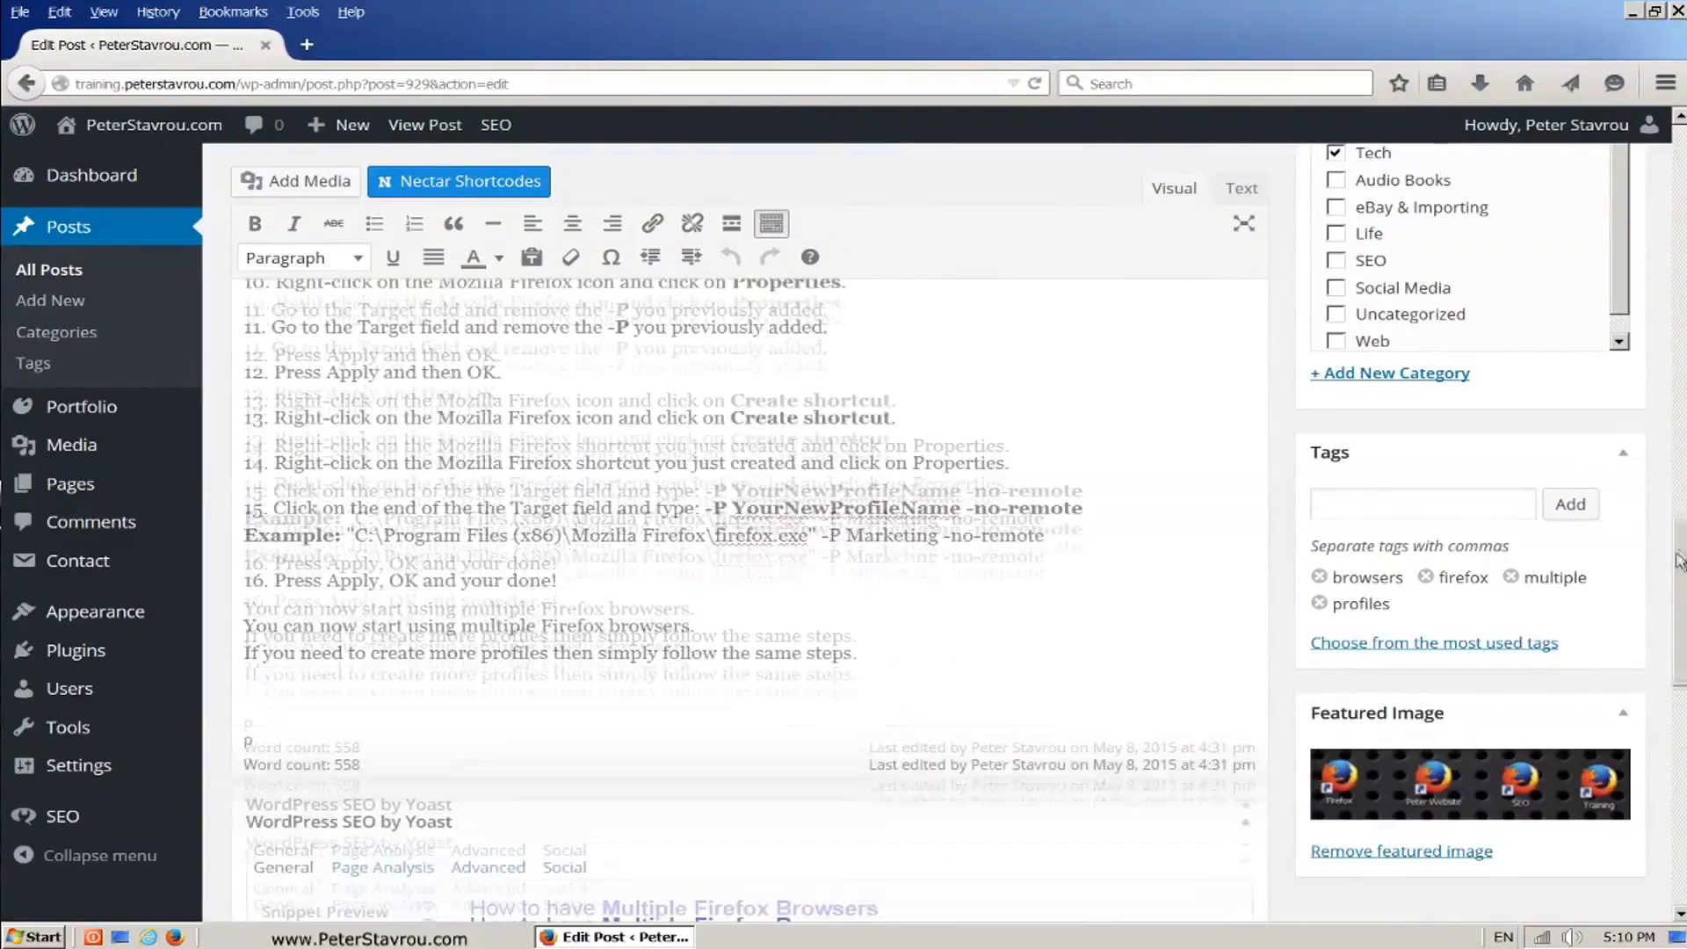
pyautogui.scroll(-4, 1666, 615)
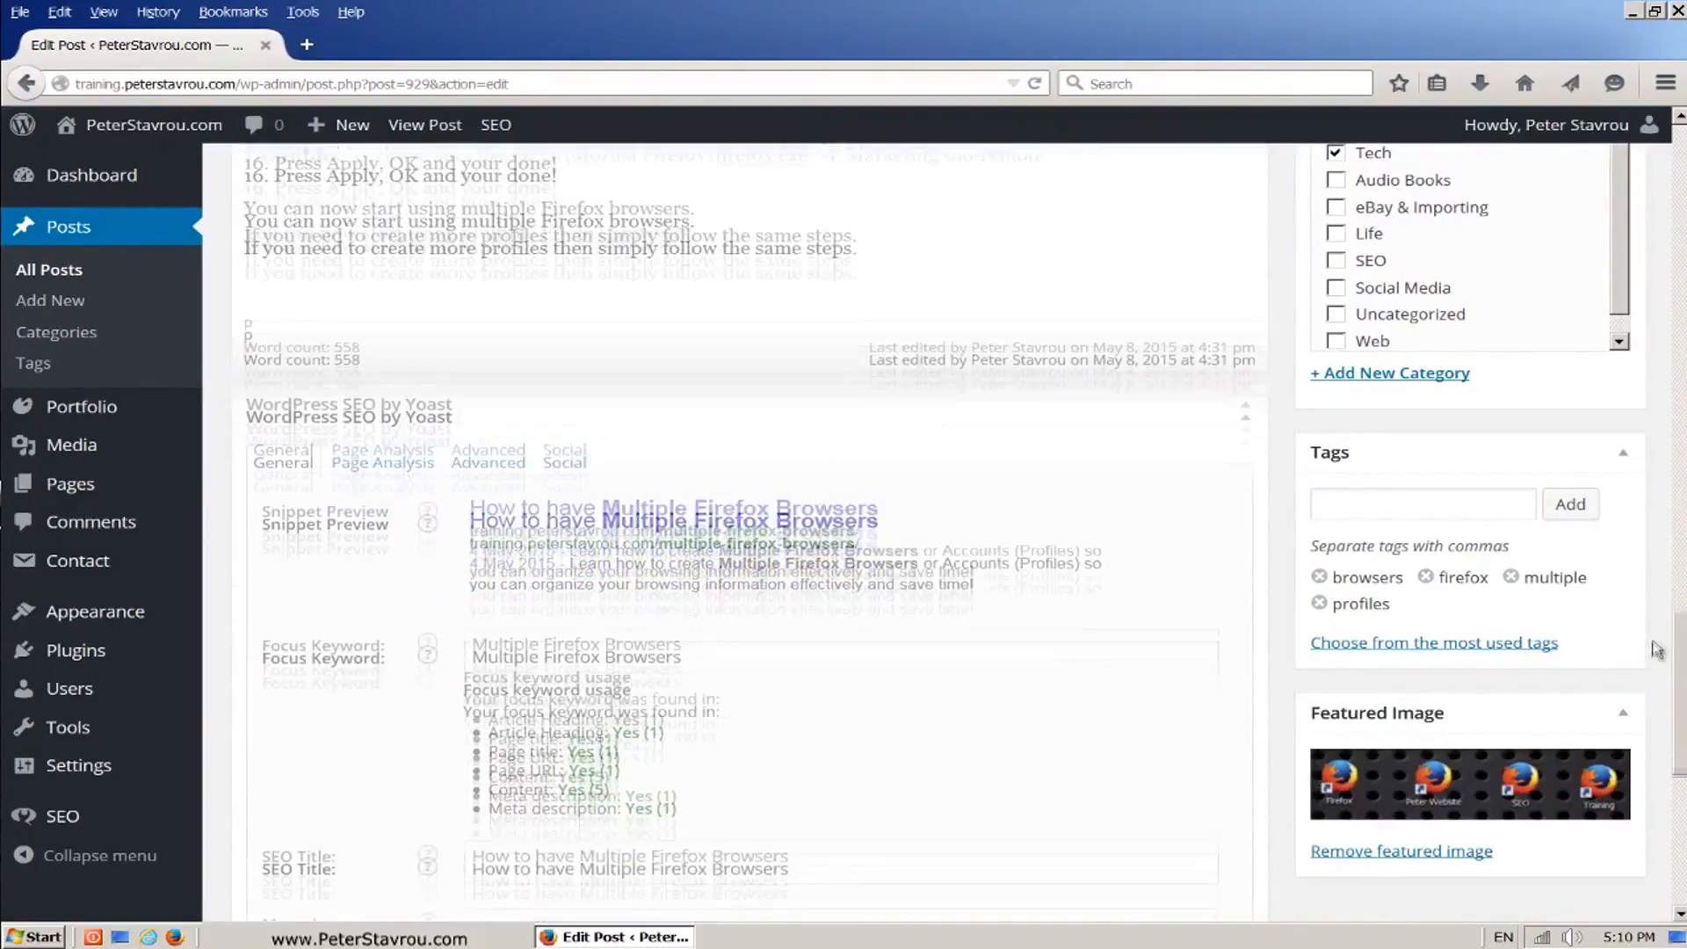
pyautogui.scroll(-1, 1650, 694)
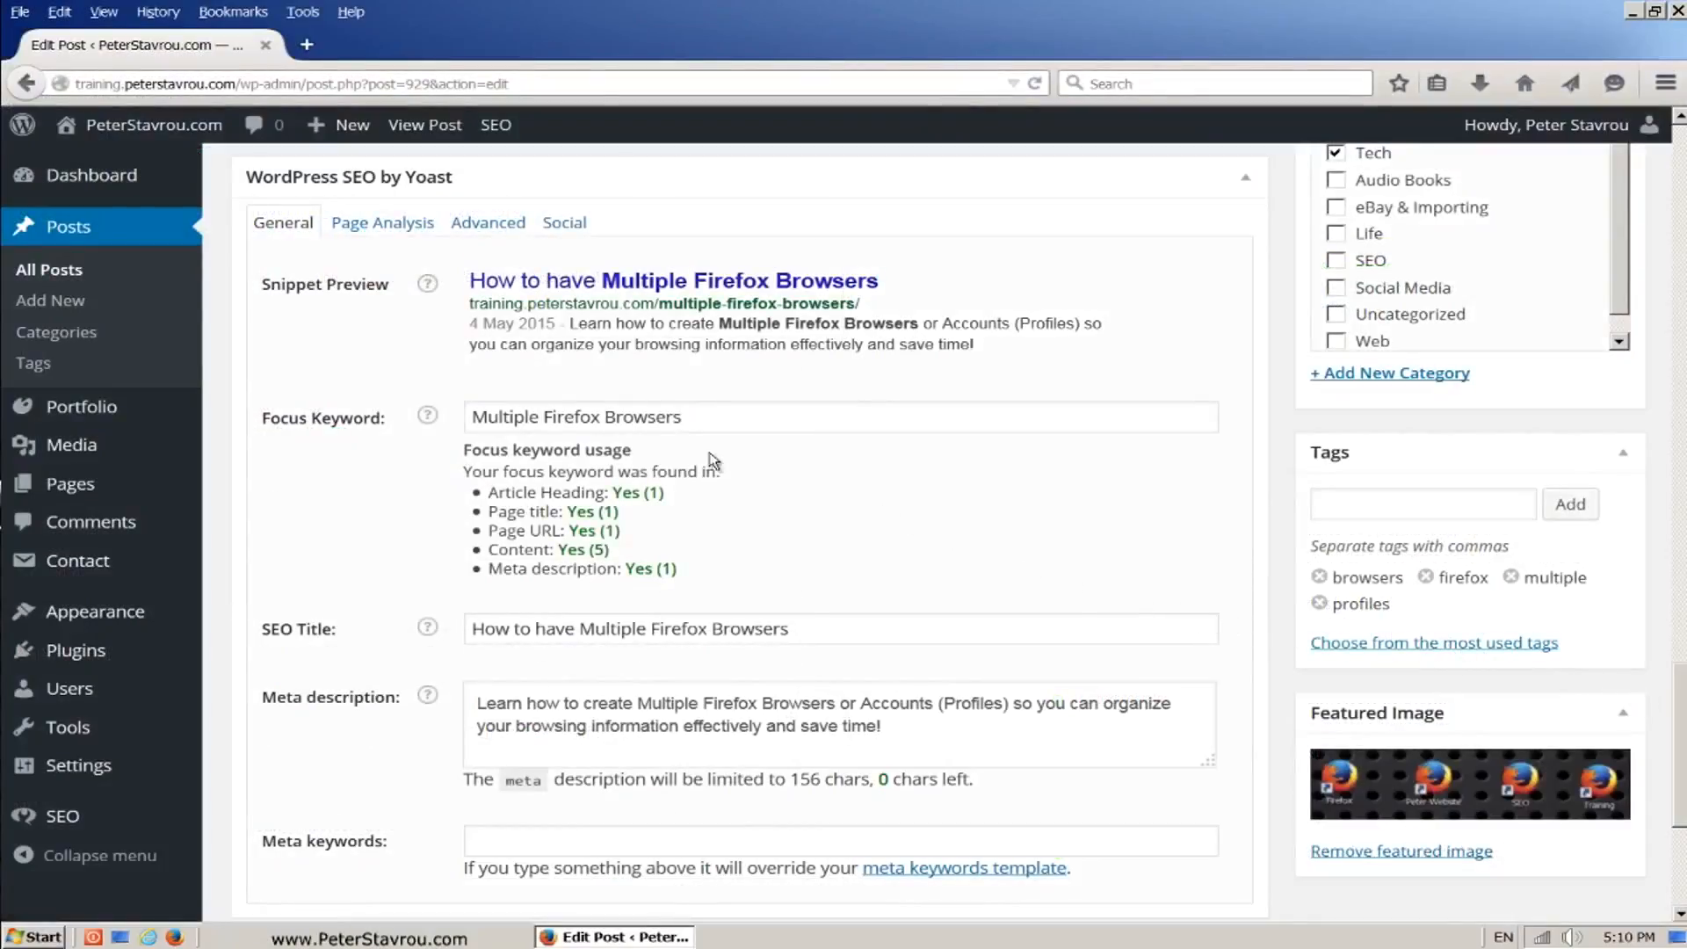
# Step: Compare the title and description in the snippet preview with the post's SEO Title and Meta description fields
pyautogui.moveTo(263, 285); pyautogui.dragTo(389, 290)
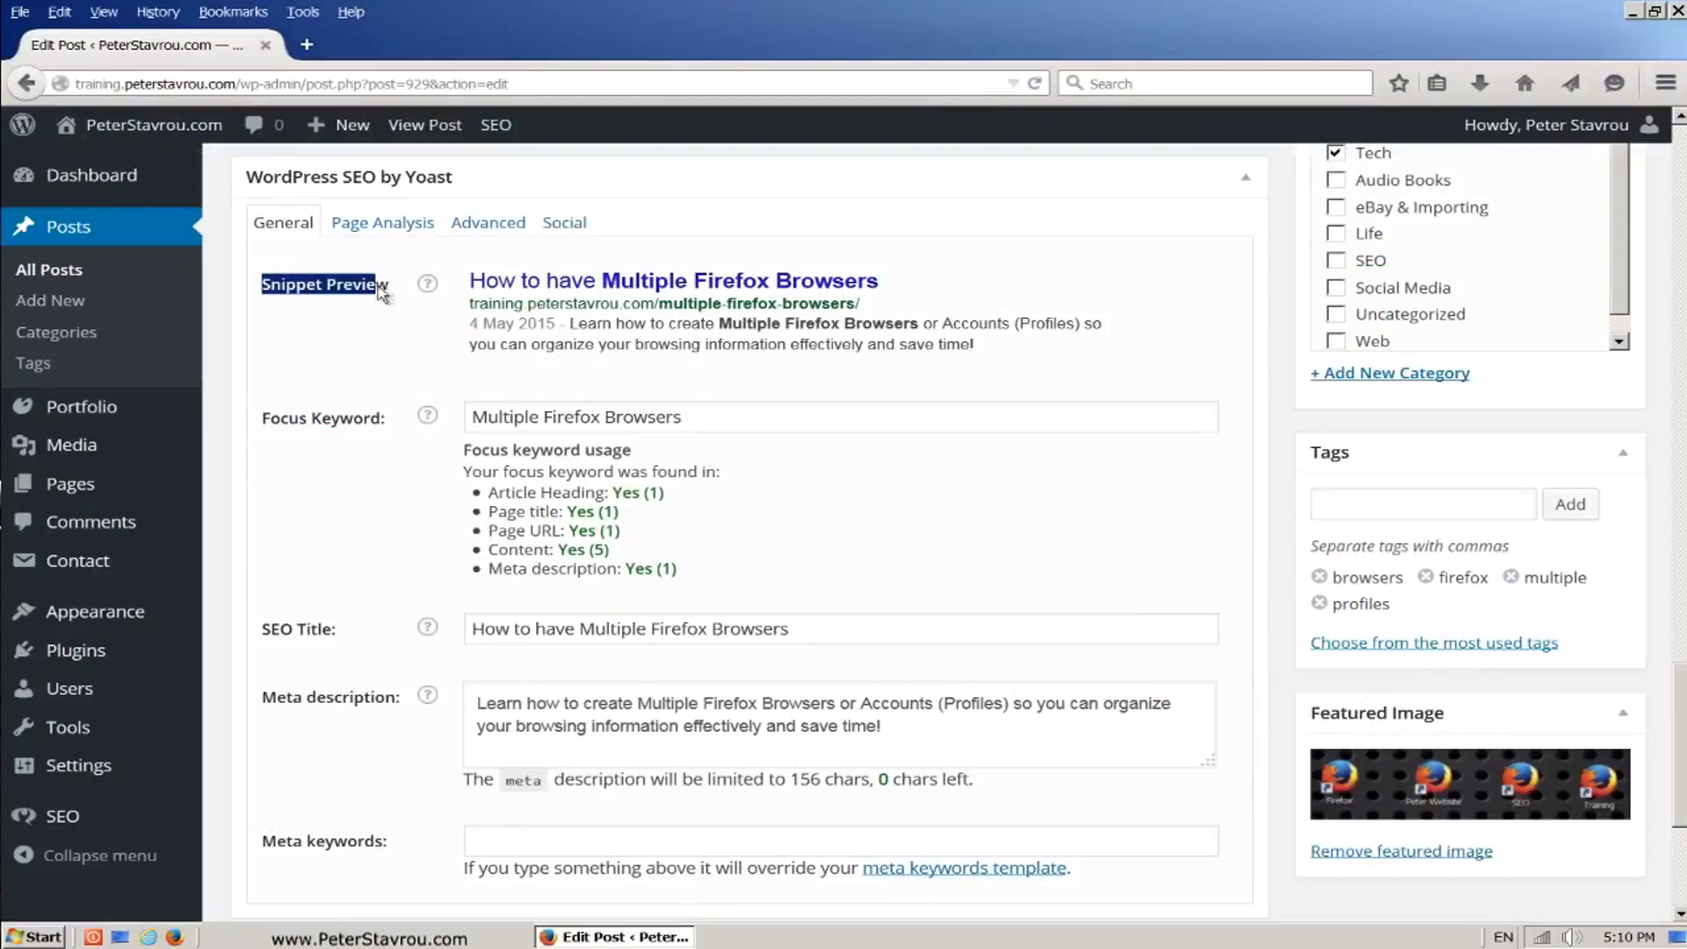
pyautogui.click(411, 330)
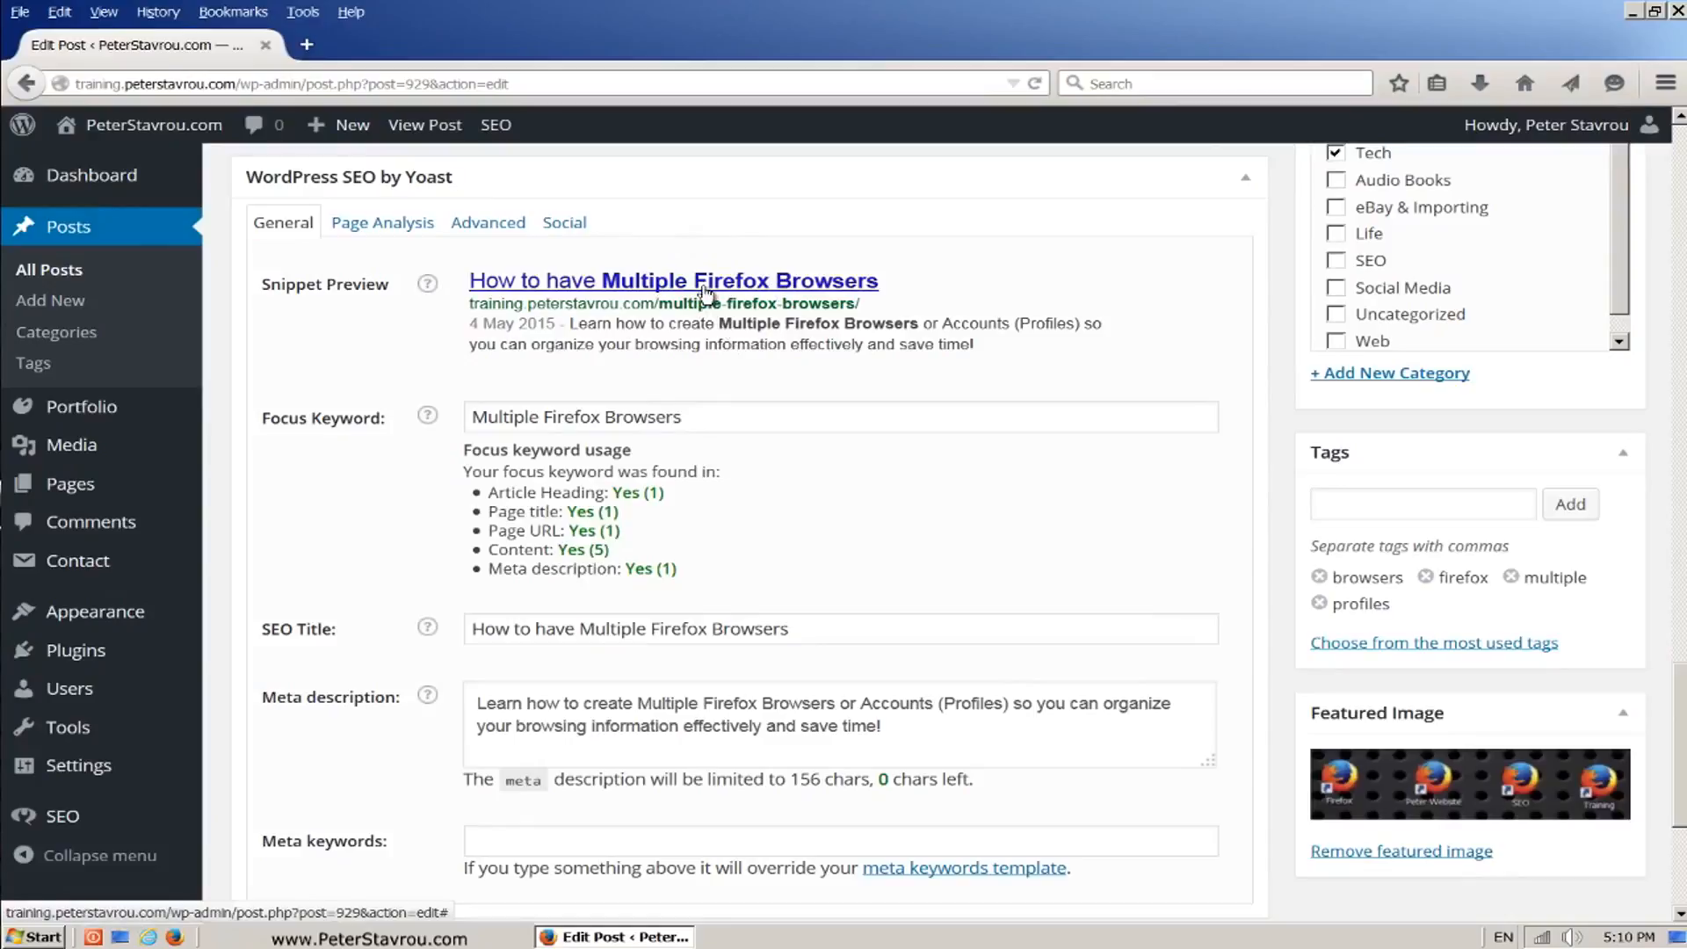
pyautogui.click(795, 629)
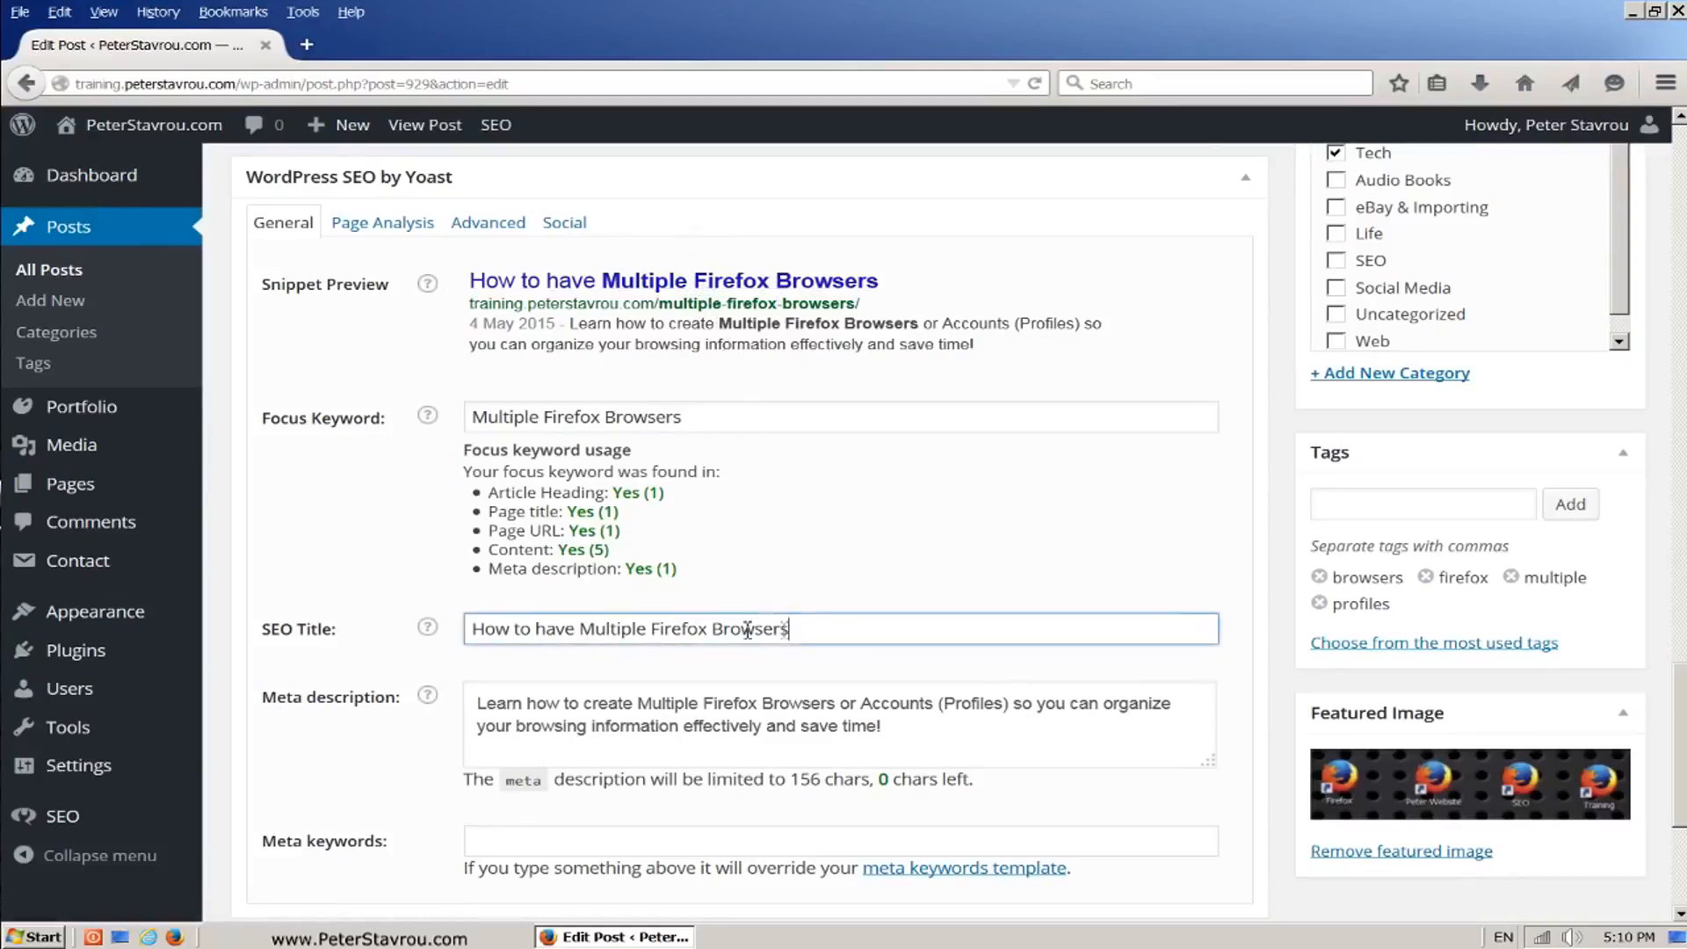
pyautogui.moveTo(789, 629); pyautogui.dragTo(457, 636)
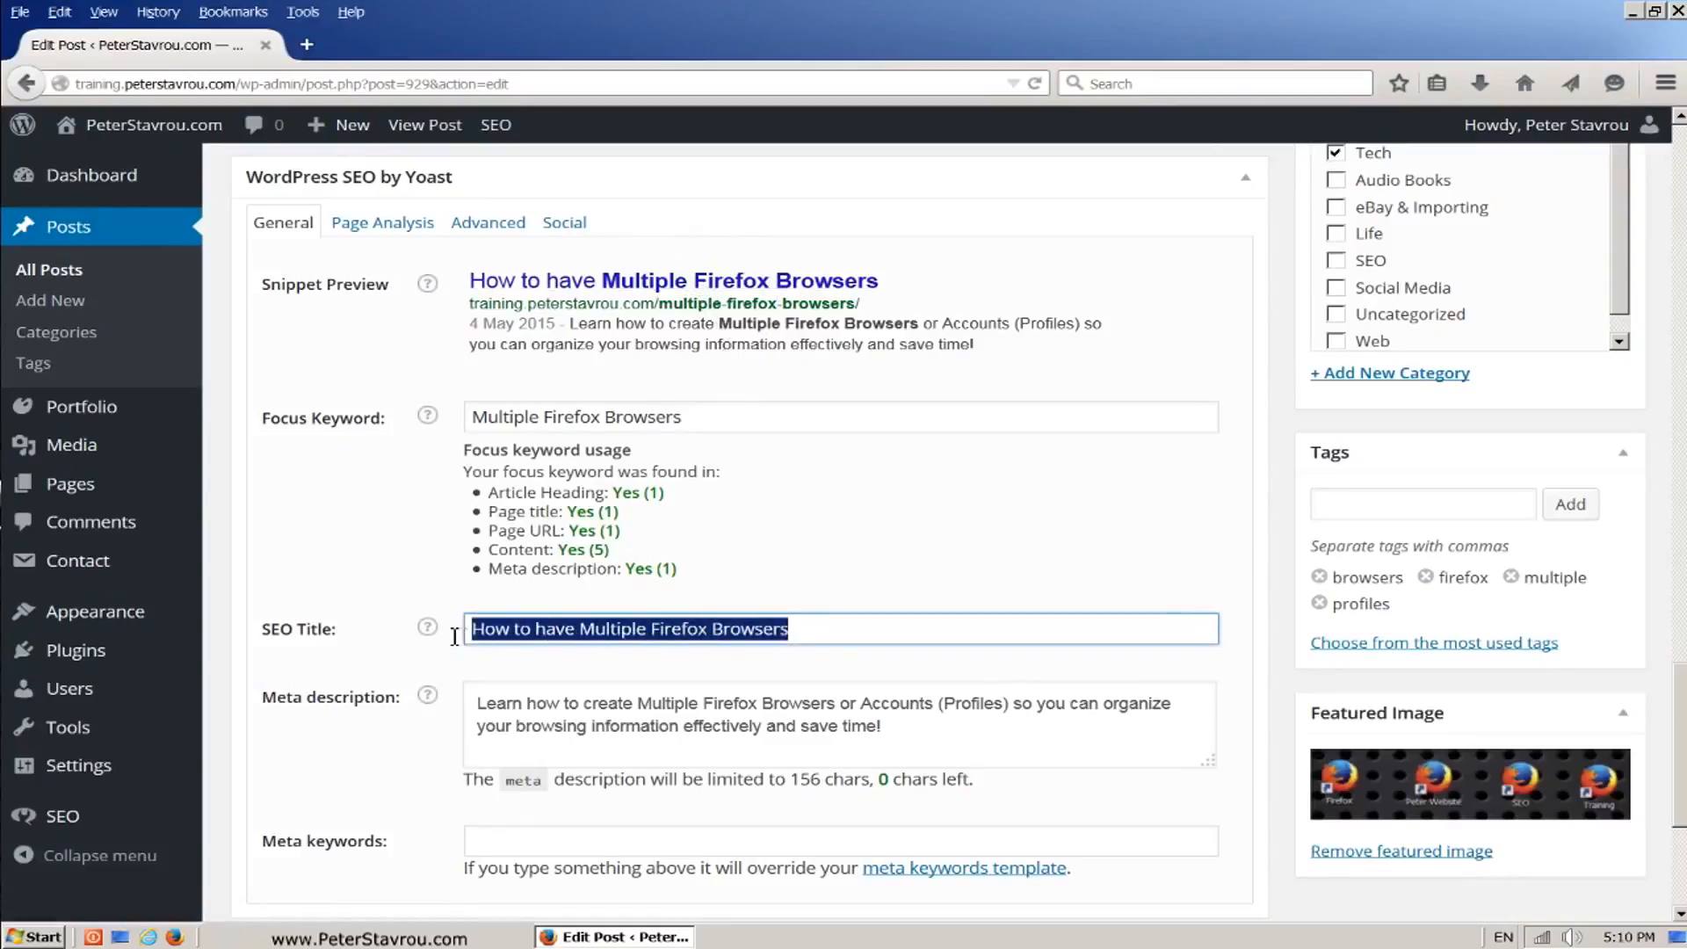
pyautogui.click(837, 634)
pyautogui.moveTo(993, 348); pyautogui.dragTo(569, 325)
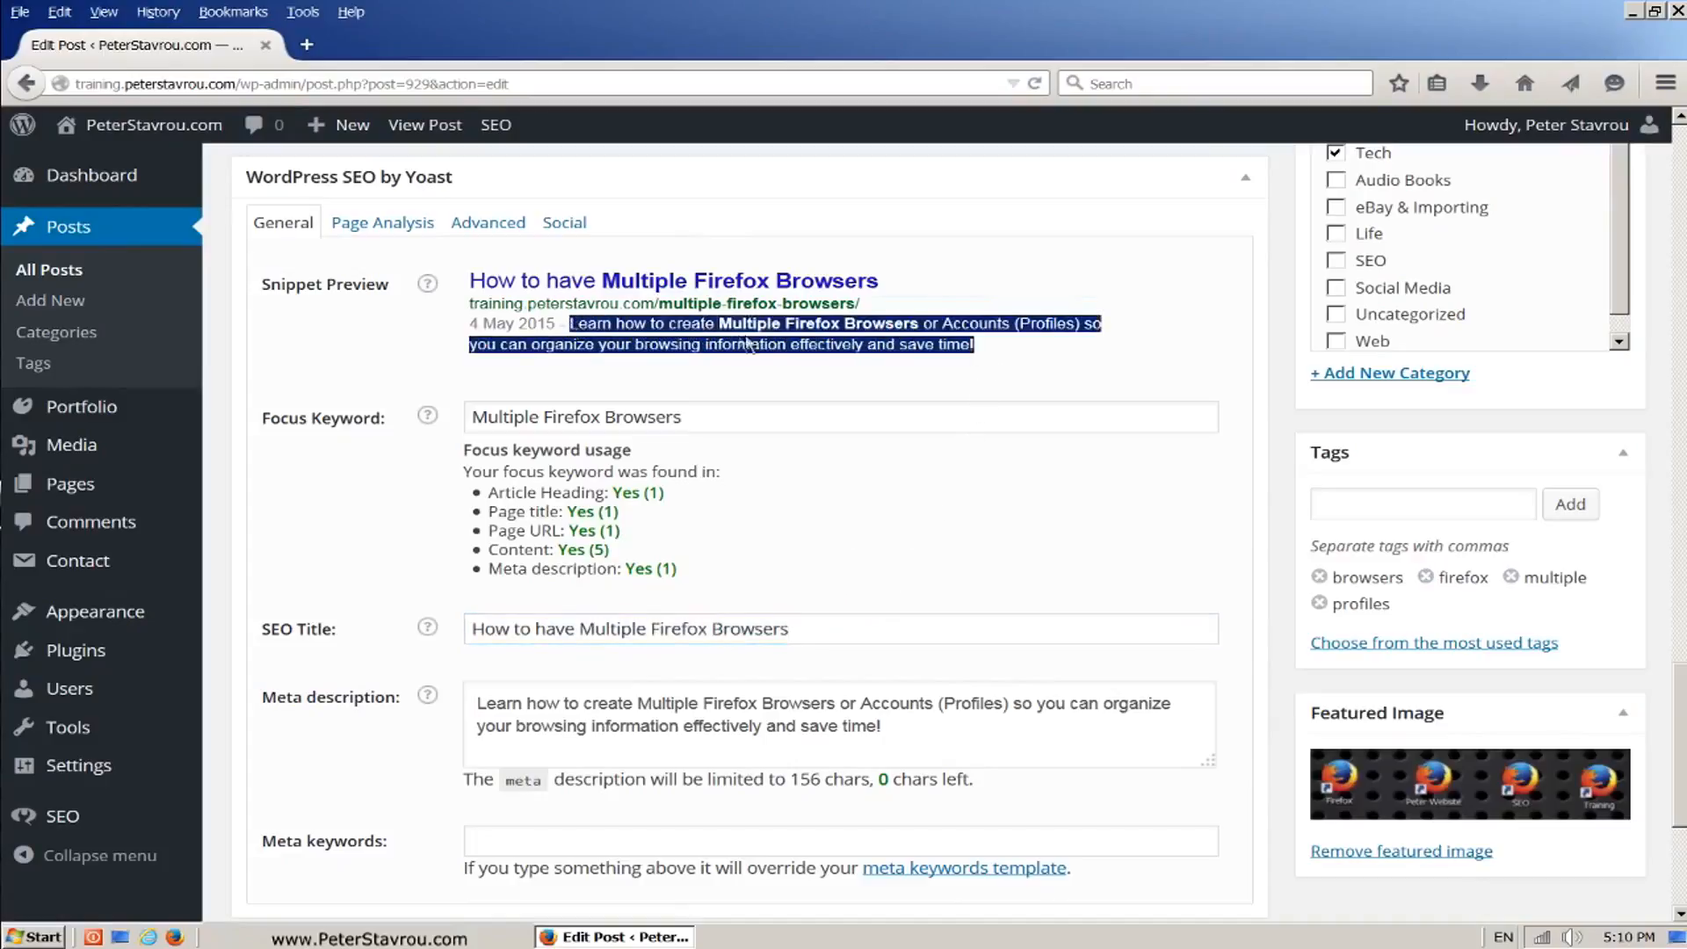
pyautogui.click(993, 356)
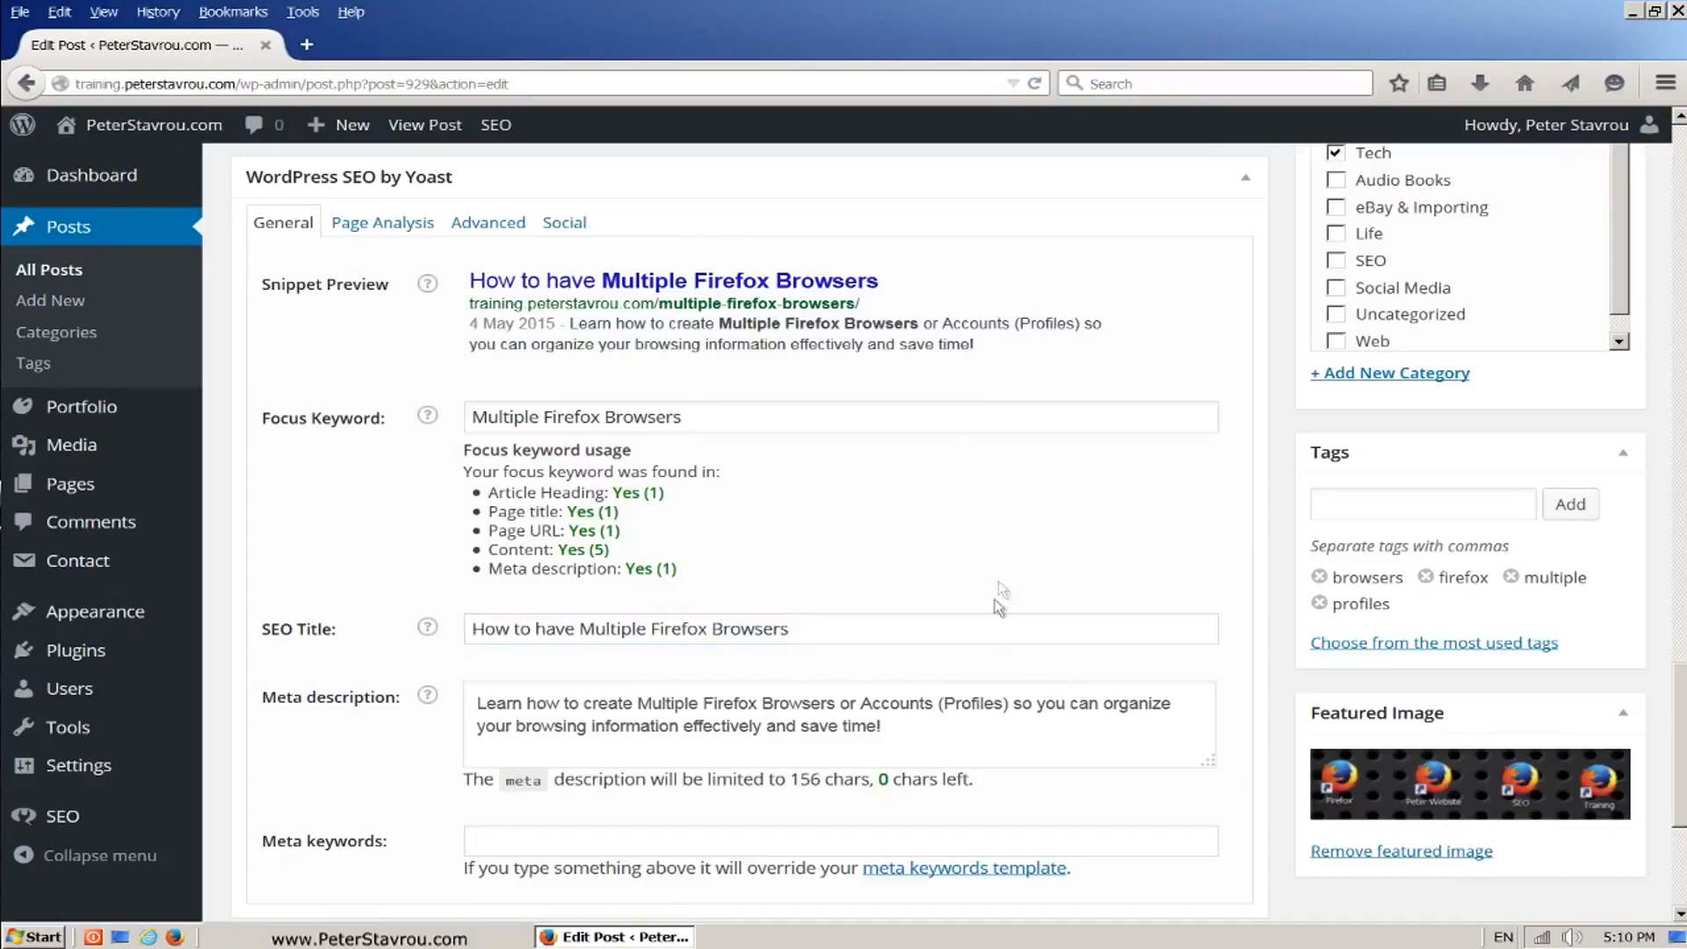
pyautogui.moveTo(905, 727); pyautogui.dragTo(457, 690)
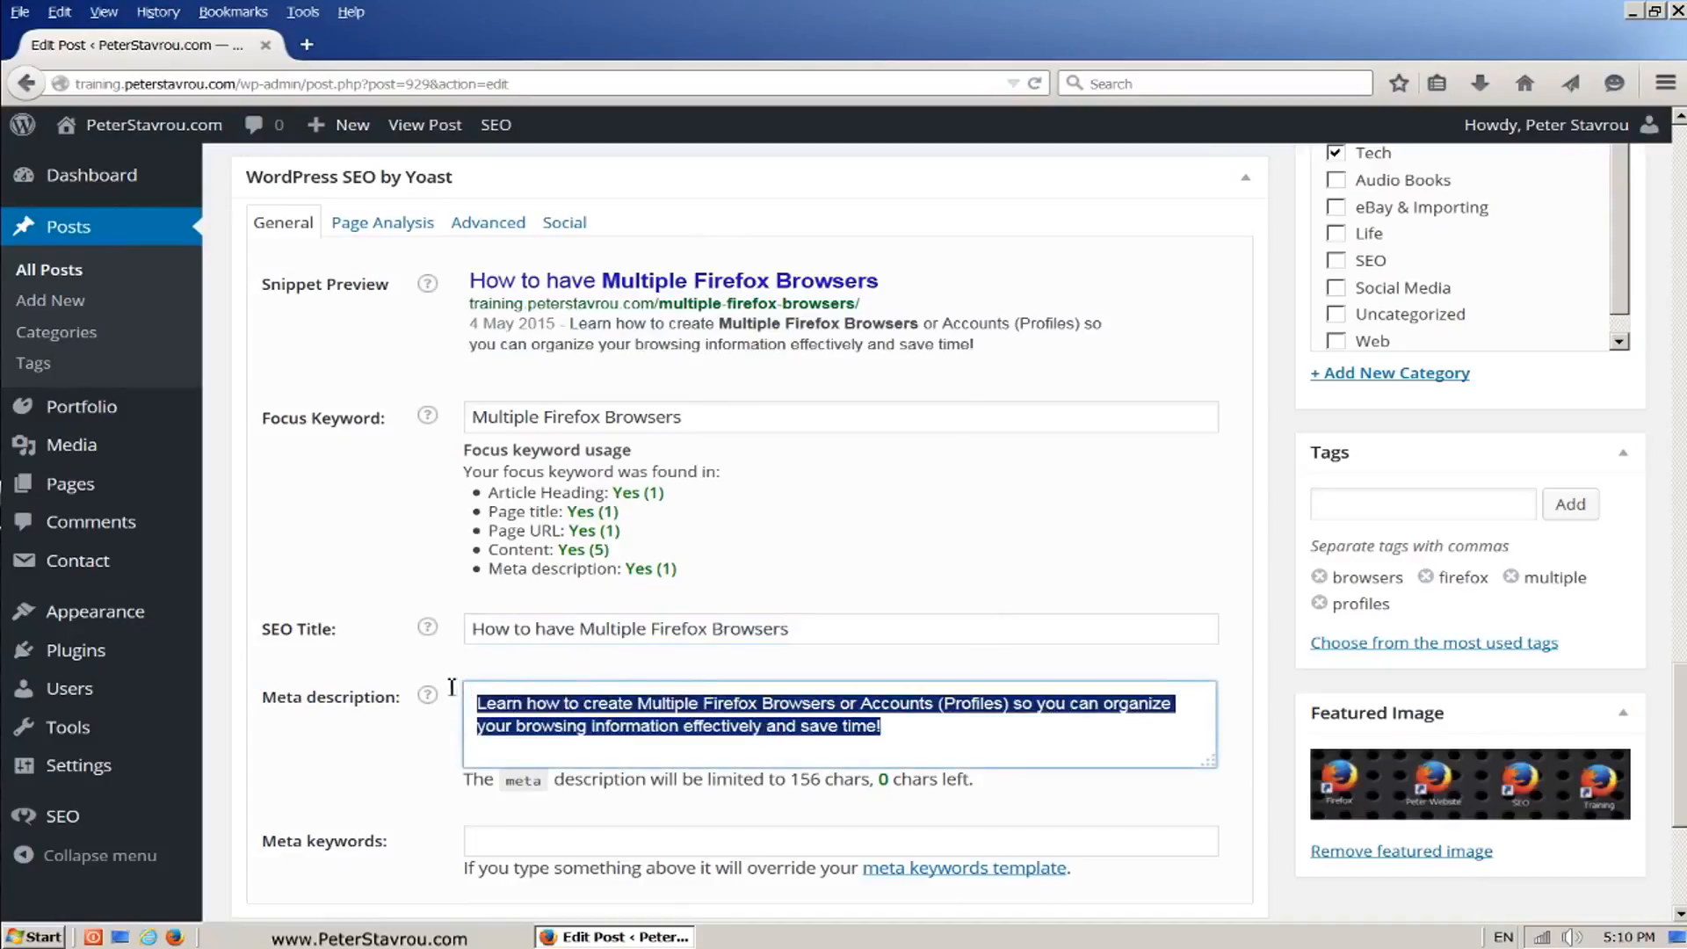
pyautogui.click(883, 673)
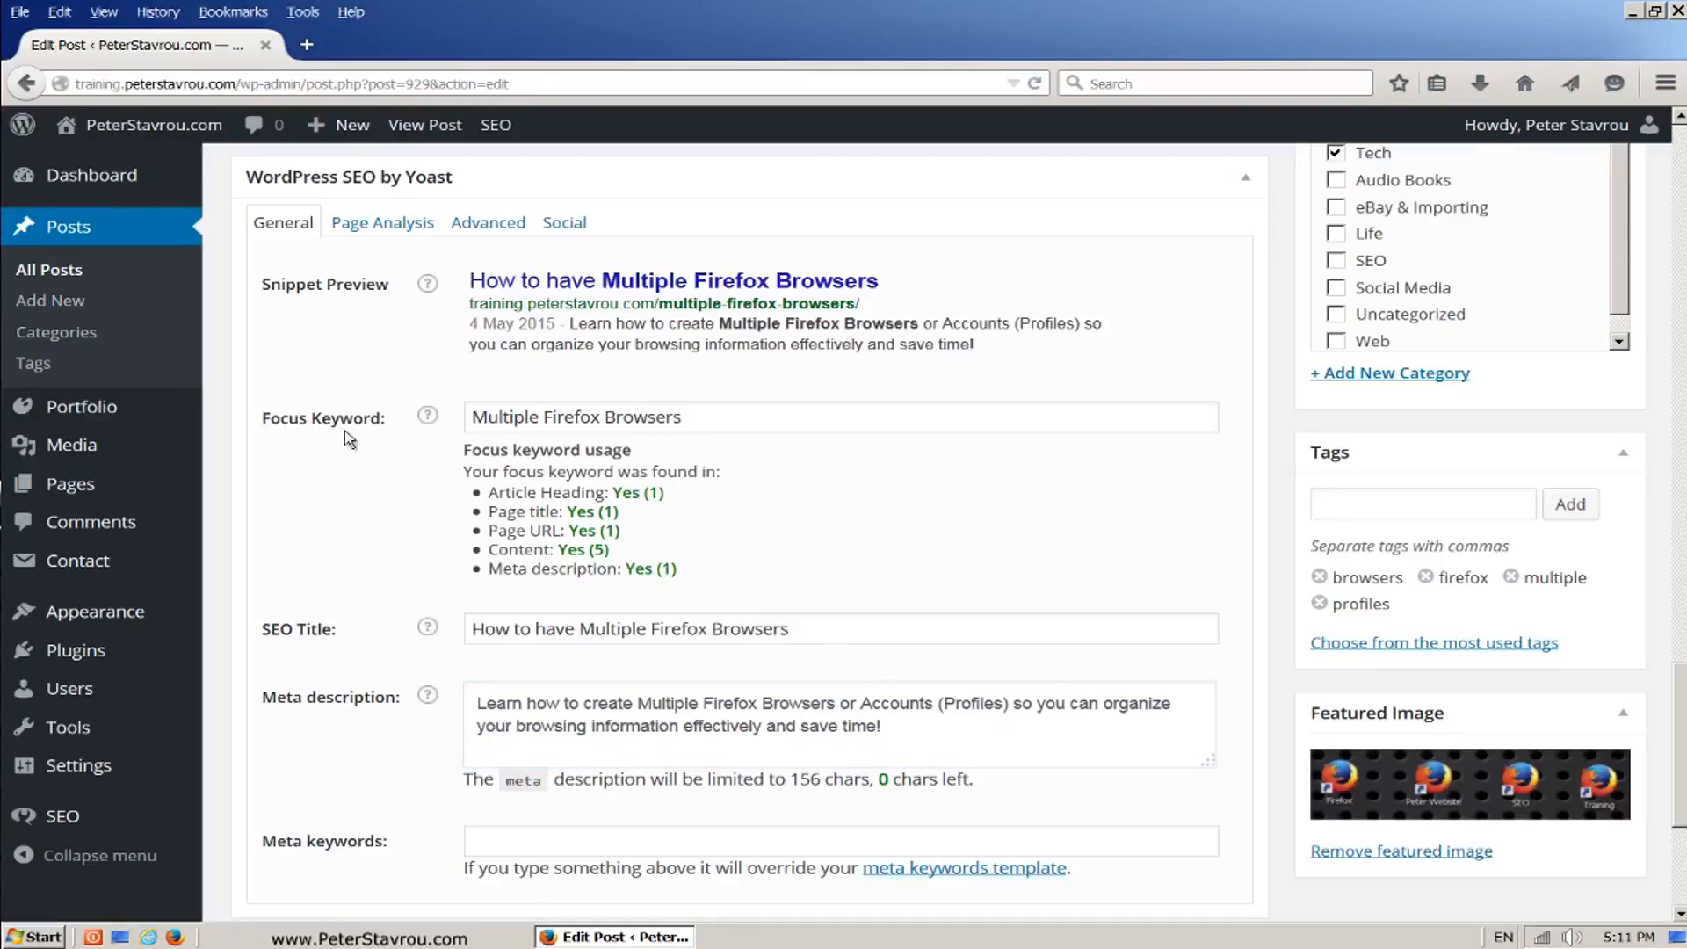
# Step: Check where the focus keyword "Multiple Firefox Browsers" is used in the SEO Title and Meta description fields
pyautogui.moveTo(729, 417); pyautogui.dragTo(465, 417)
pyautogui.click(736, 418)
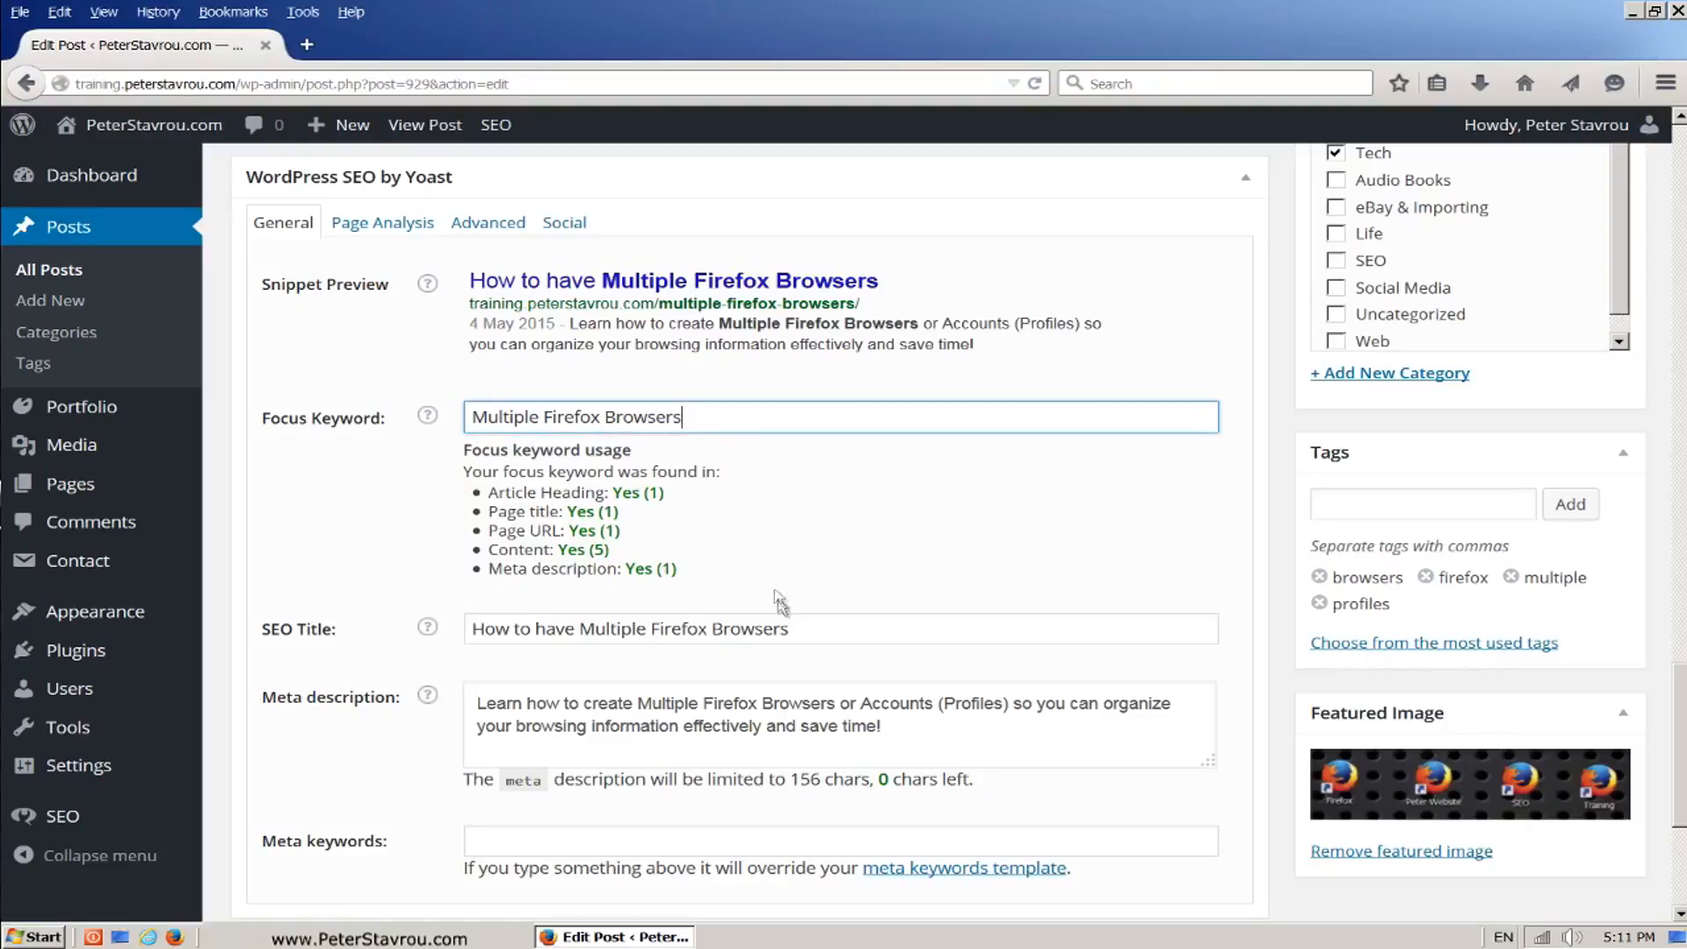
pyautogui.click(802, 633)
pyautogui.moveTo(802, 632); pyautogui.dragTo(579, 633)
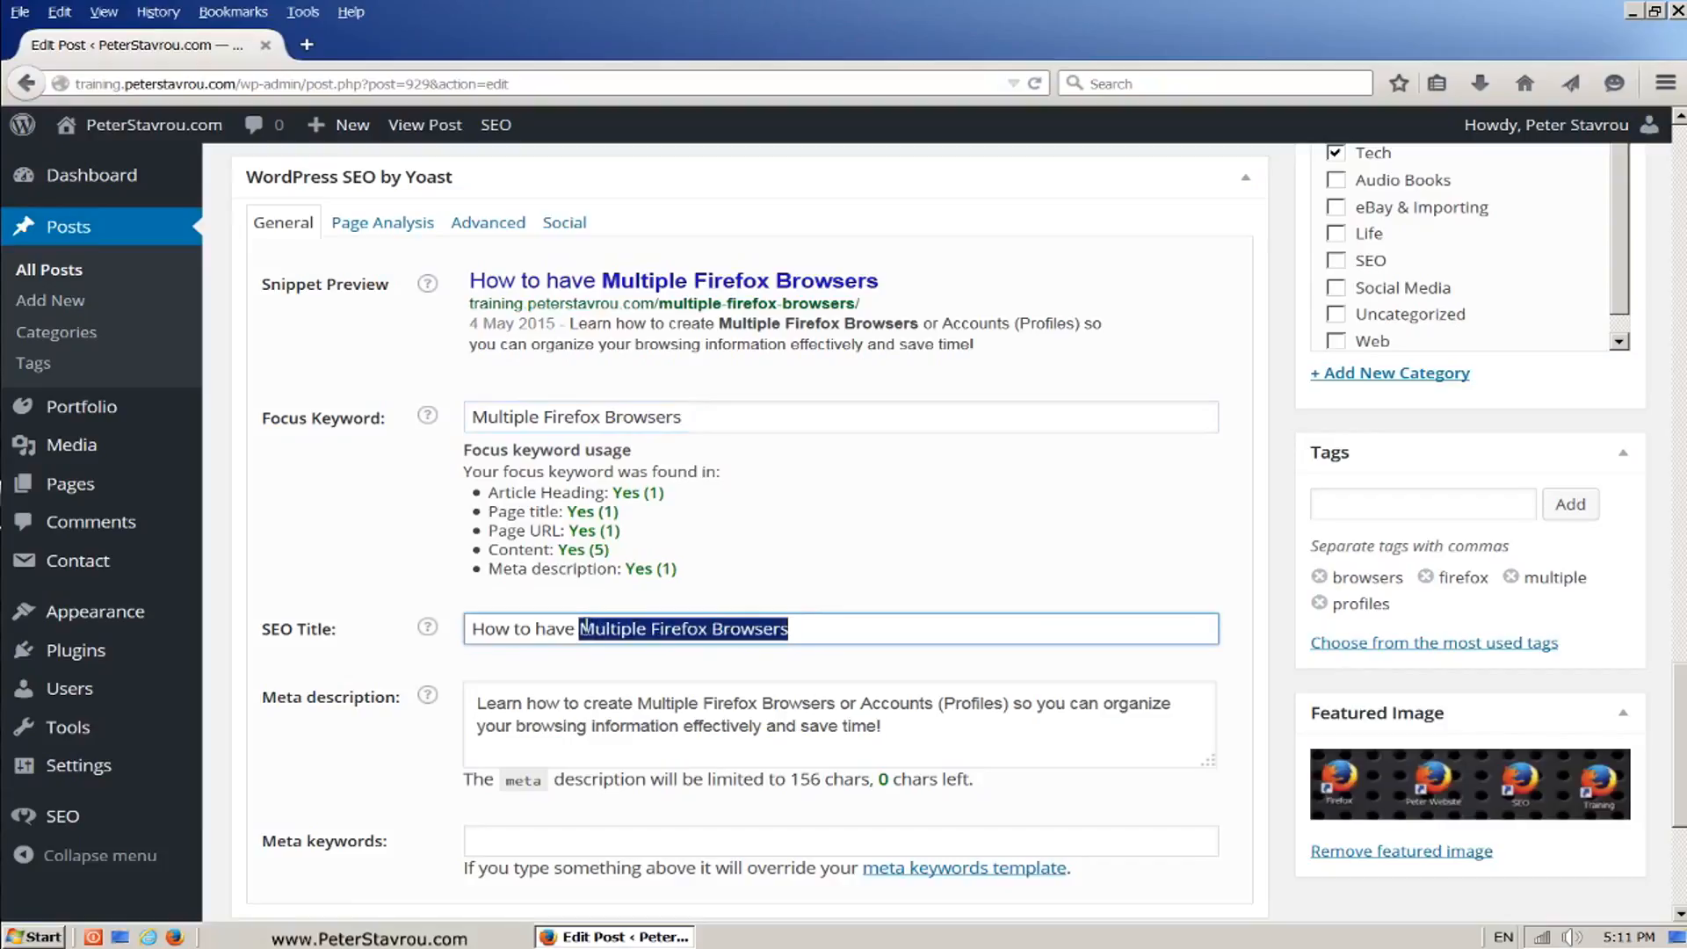
pyautogui.click(835, 629)
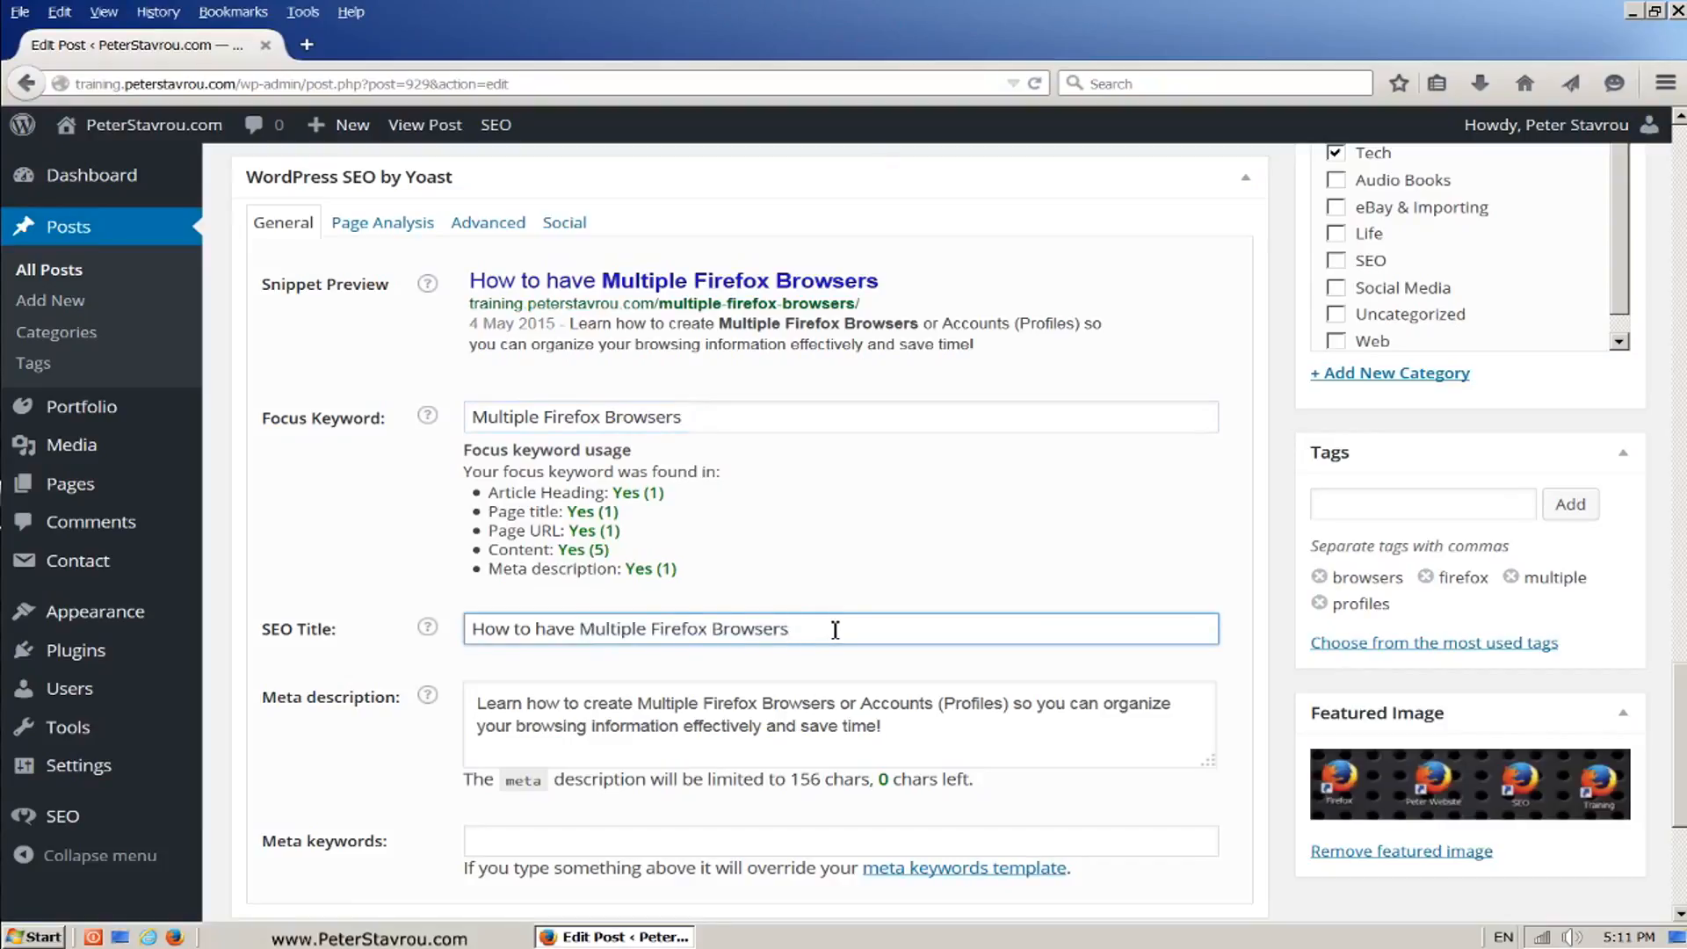
pyautogui.moveTo(638, 703); pyautogui.dragTo(839, 702)
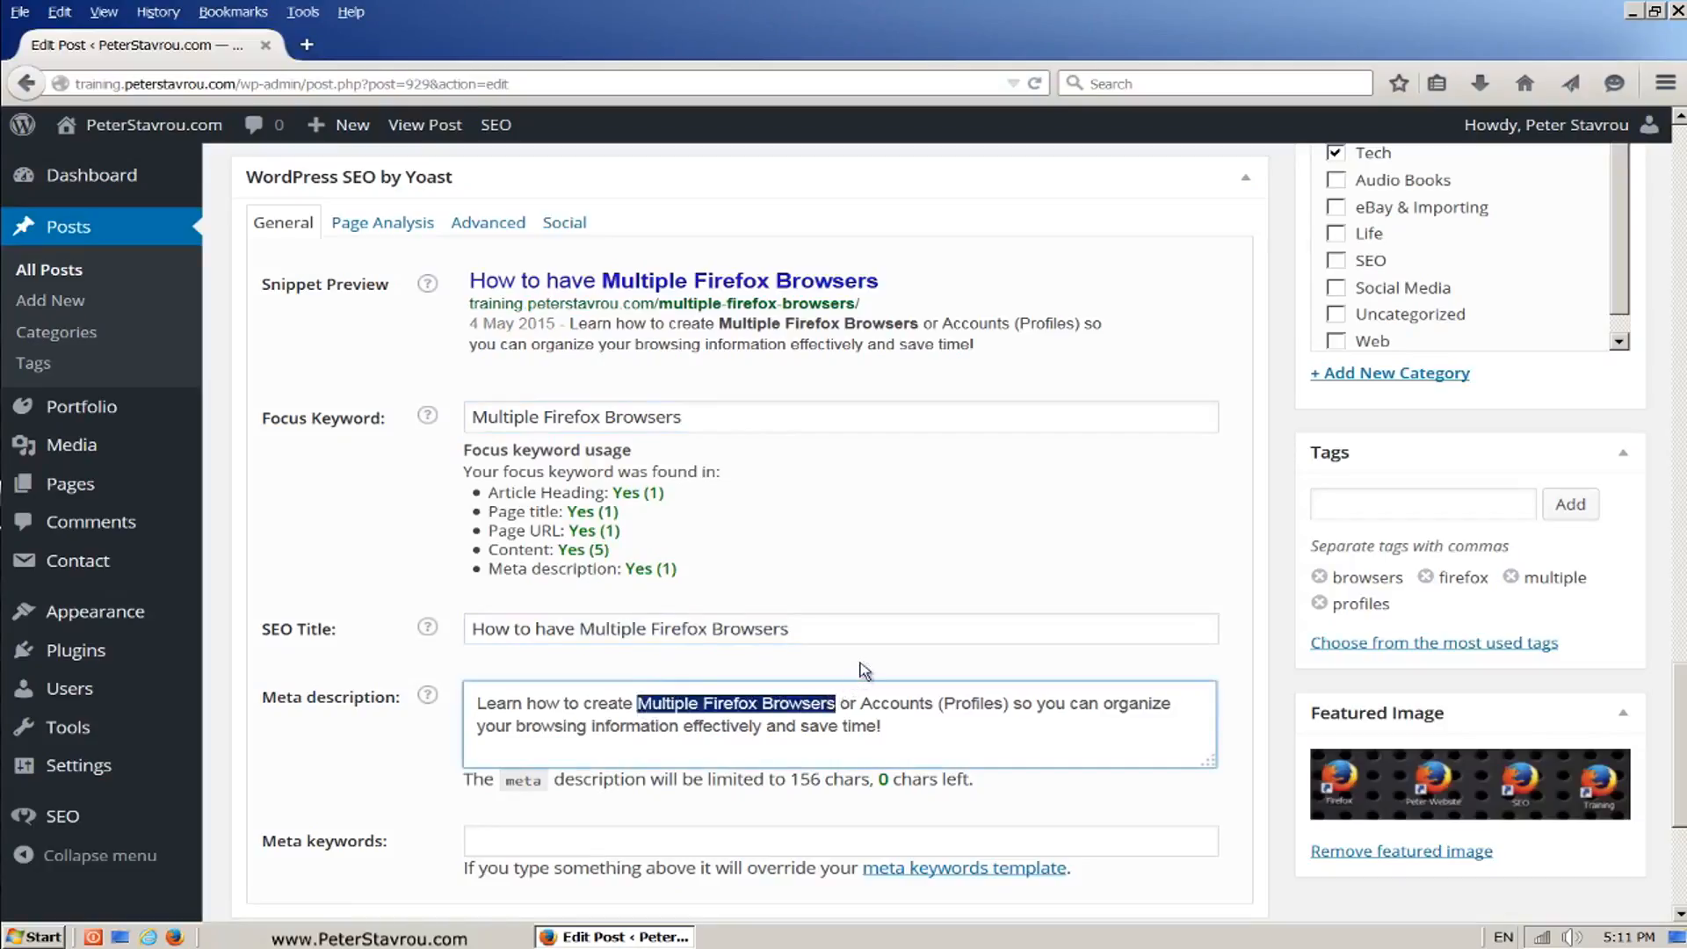
pyautogui.click(863, 670)
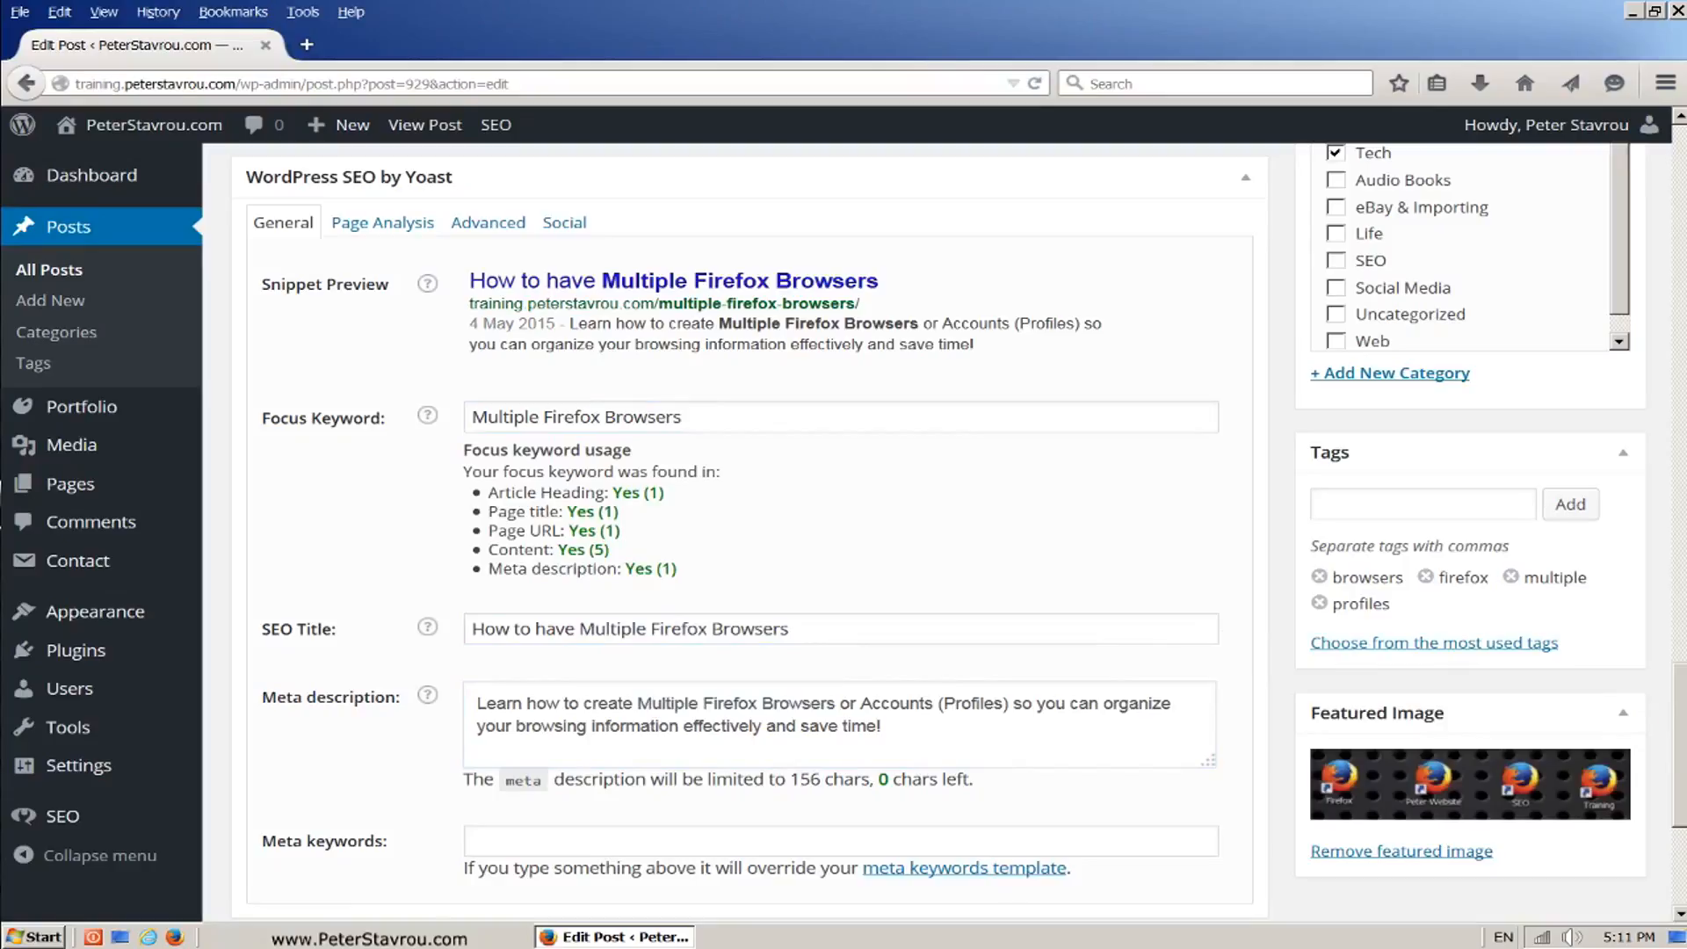
# Step: Check the post's title and permalink for the focus keyword "Multiple Firefox Browsers"
pyautogui.scroll(6, 746, 527)
pyautogui.scroll(10, 747, 571)
pyautogui.scroll(5, 747, 527)
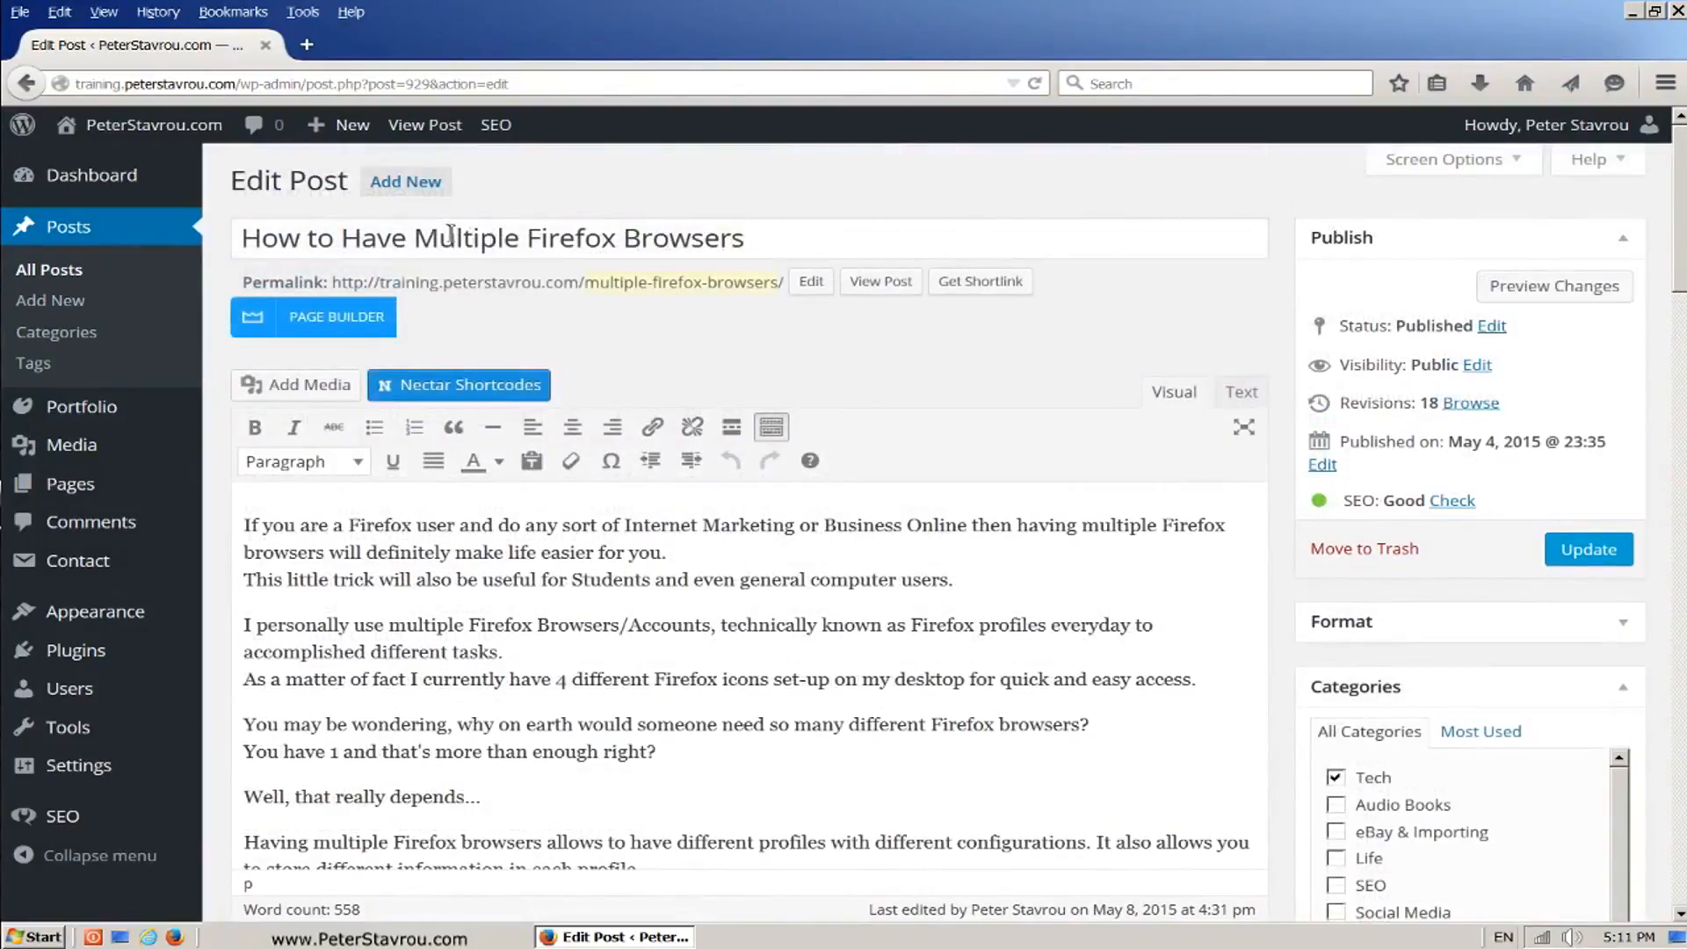
pyautogui.click(415, 239)
pyautogui.moveTo(414, 239); pyautogui.dragTo(779, 226)
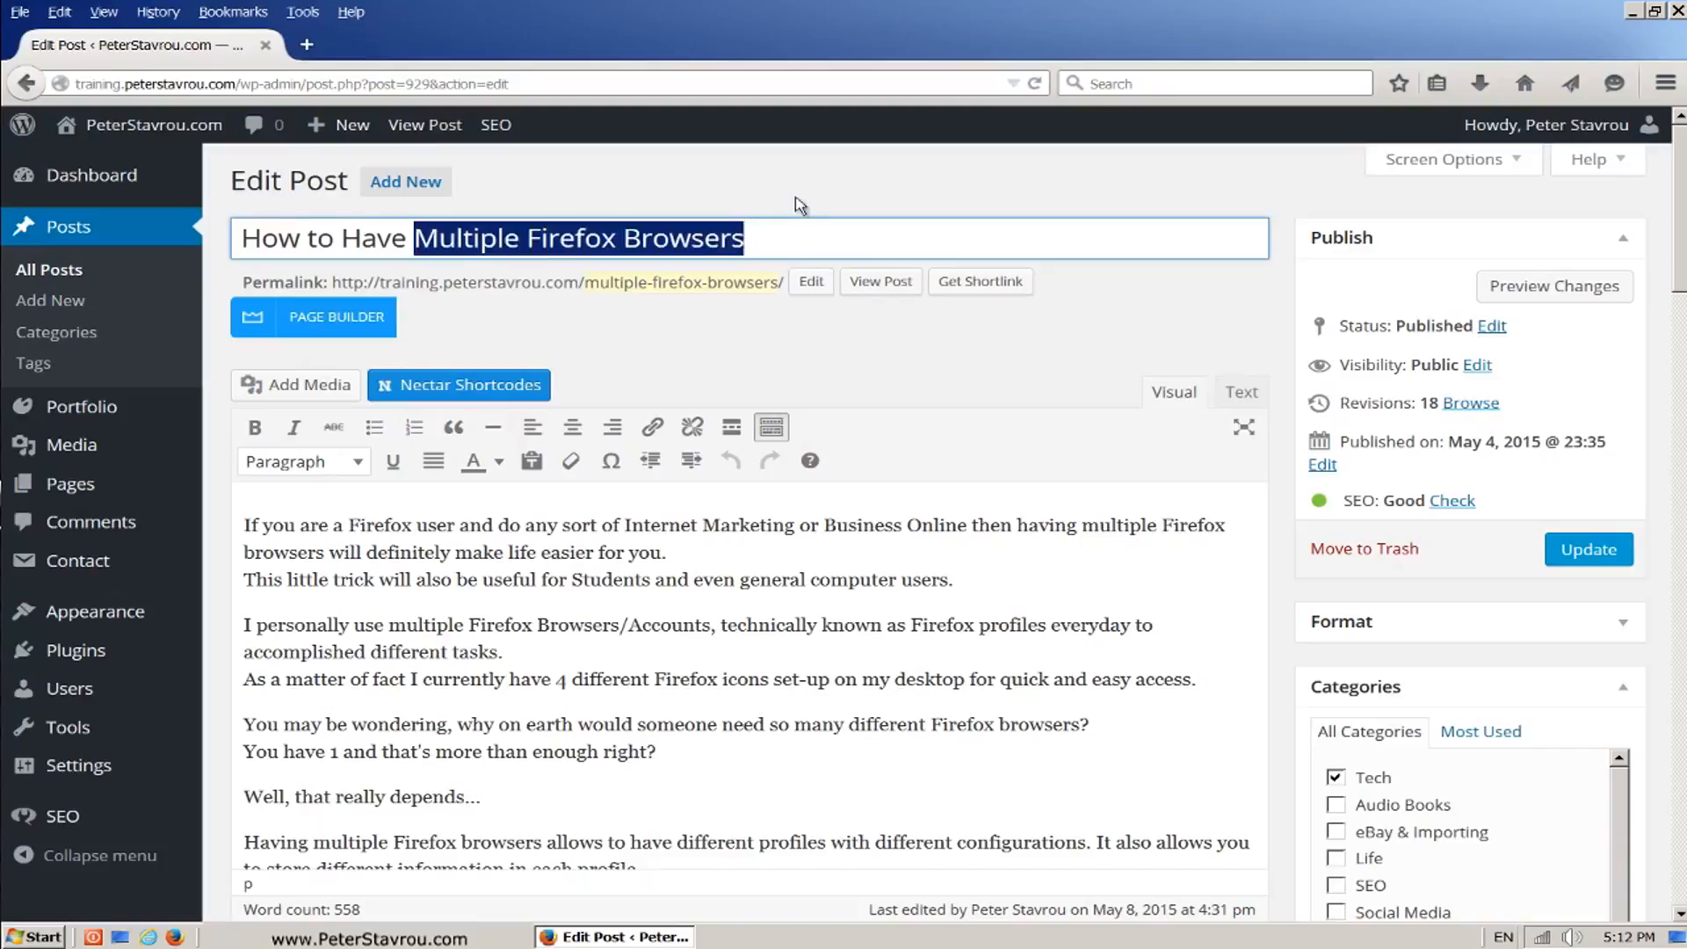
pyautogui.click(800, 206)
pyautogui.moveTo(586, 283); pyautogui.dragTo(777, 295)
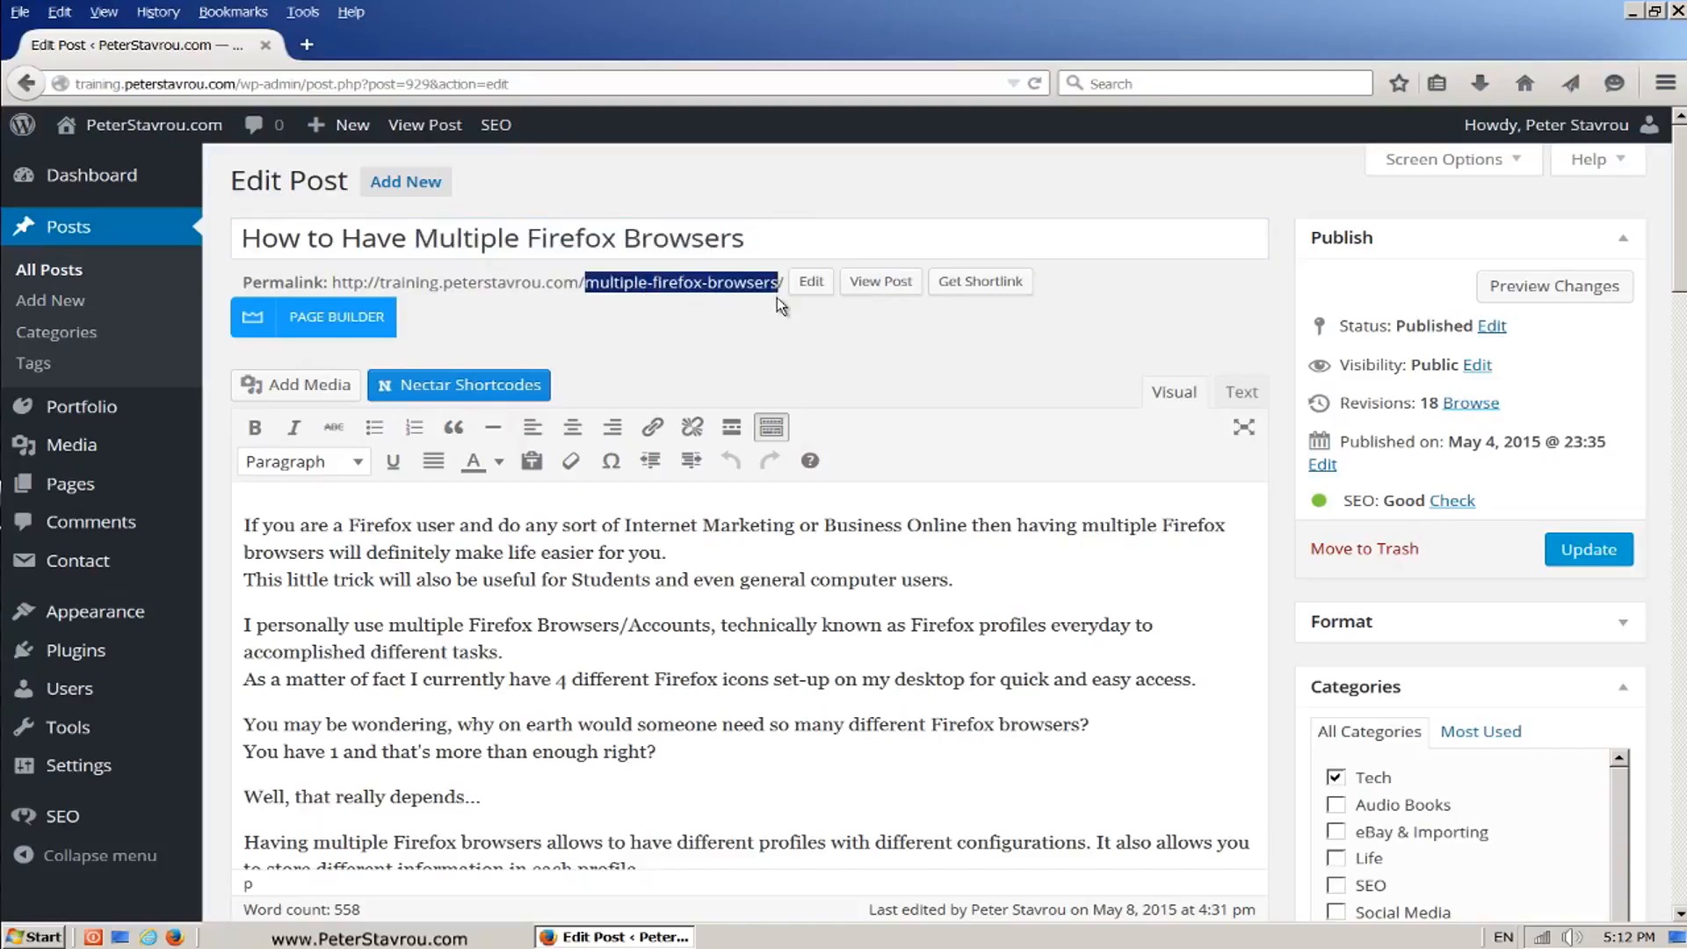
pyautogui.click(777, 299)
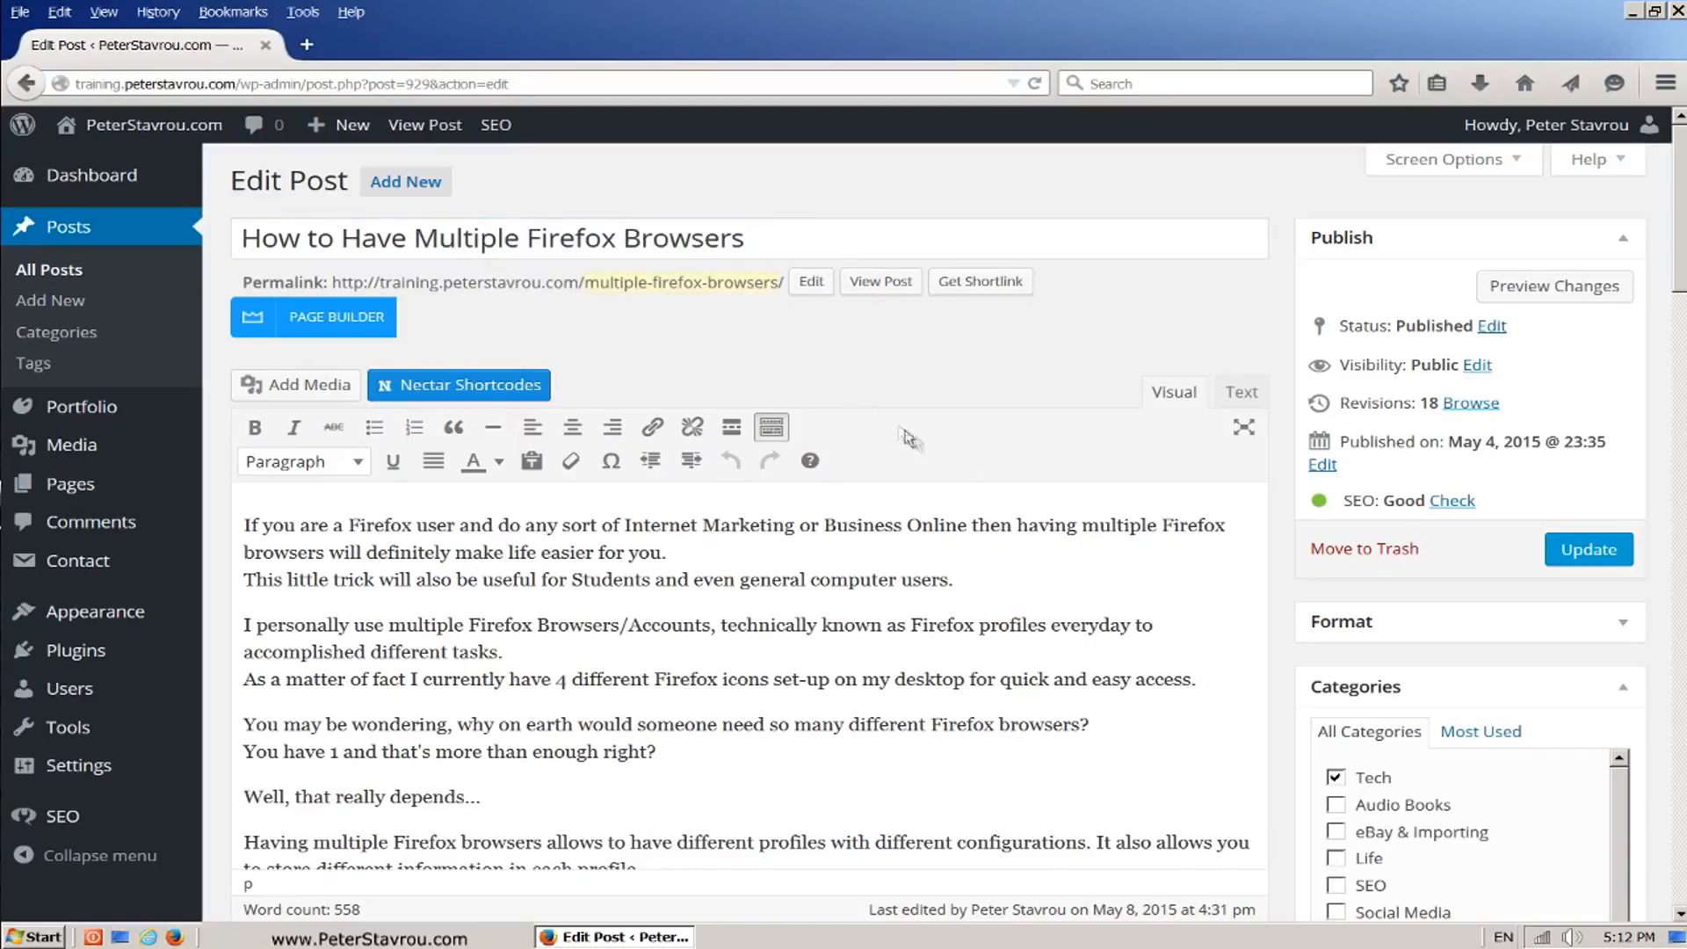
# Step: Examine the post's body text for each occurrence of the focus keyword, from the opening paragraphs through the subheading to the closing lines
pyautogui.moveTo(1085, 530); pyautogui.dragTo(329, 557)
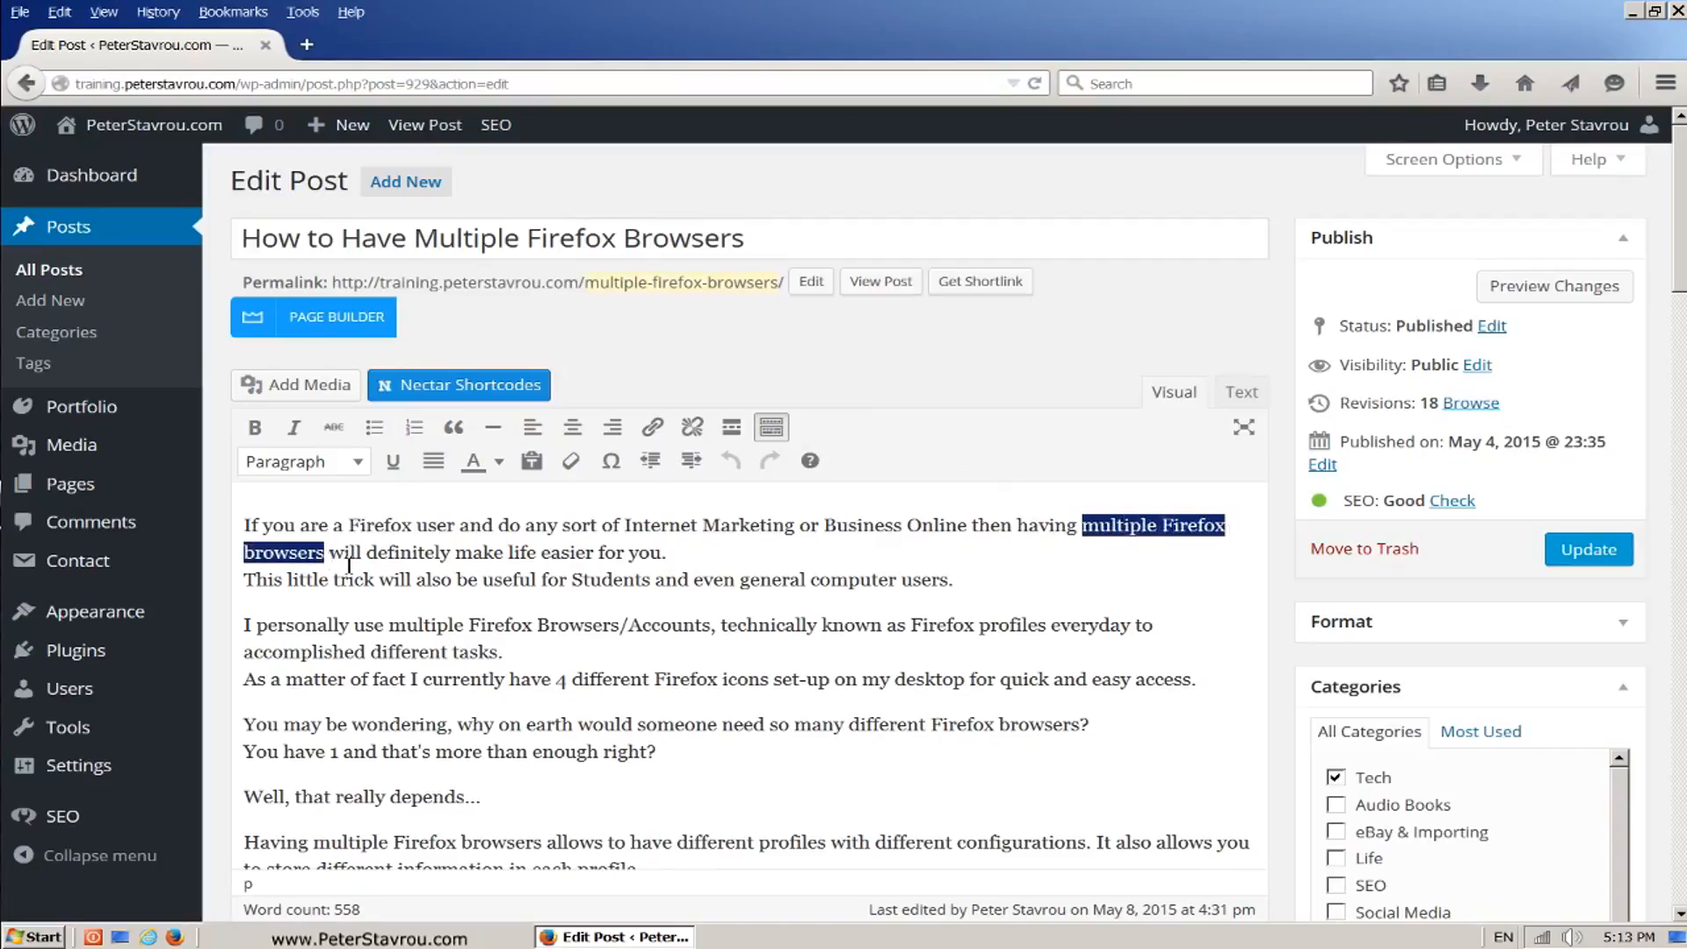
pyautogui.moveTo(389, 626); pyautogui.dragTo(638, 647)
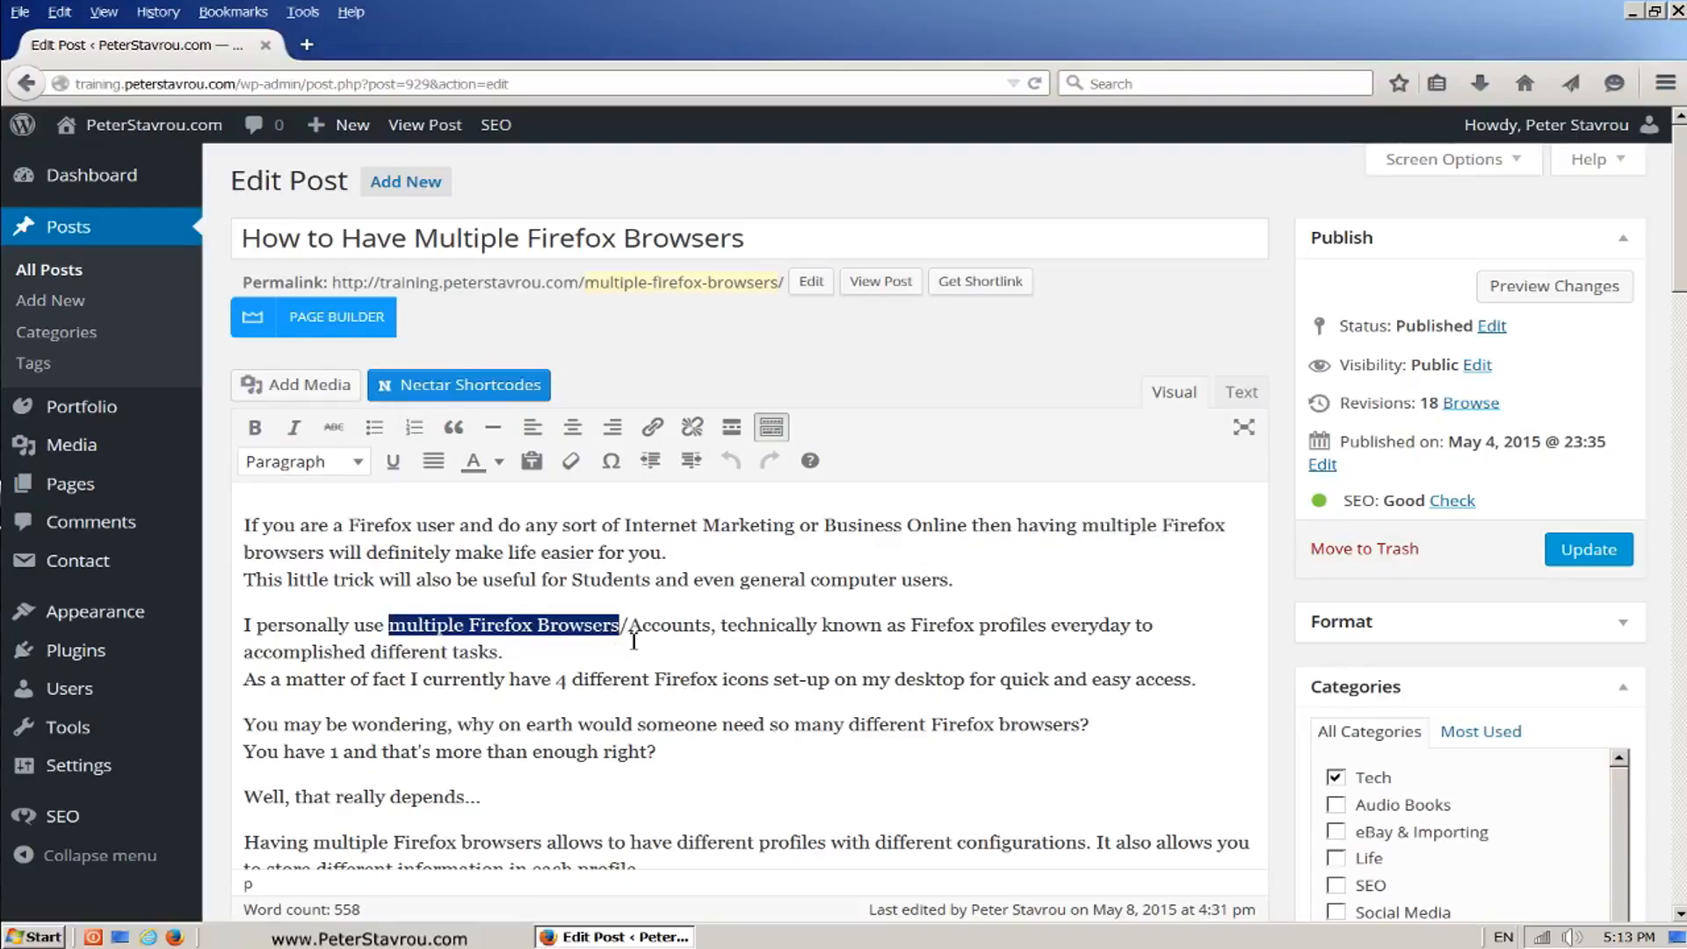
pyautogui.moveTo(313, 844); pyautogui.dragTo(542, 854)
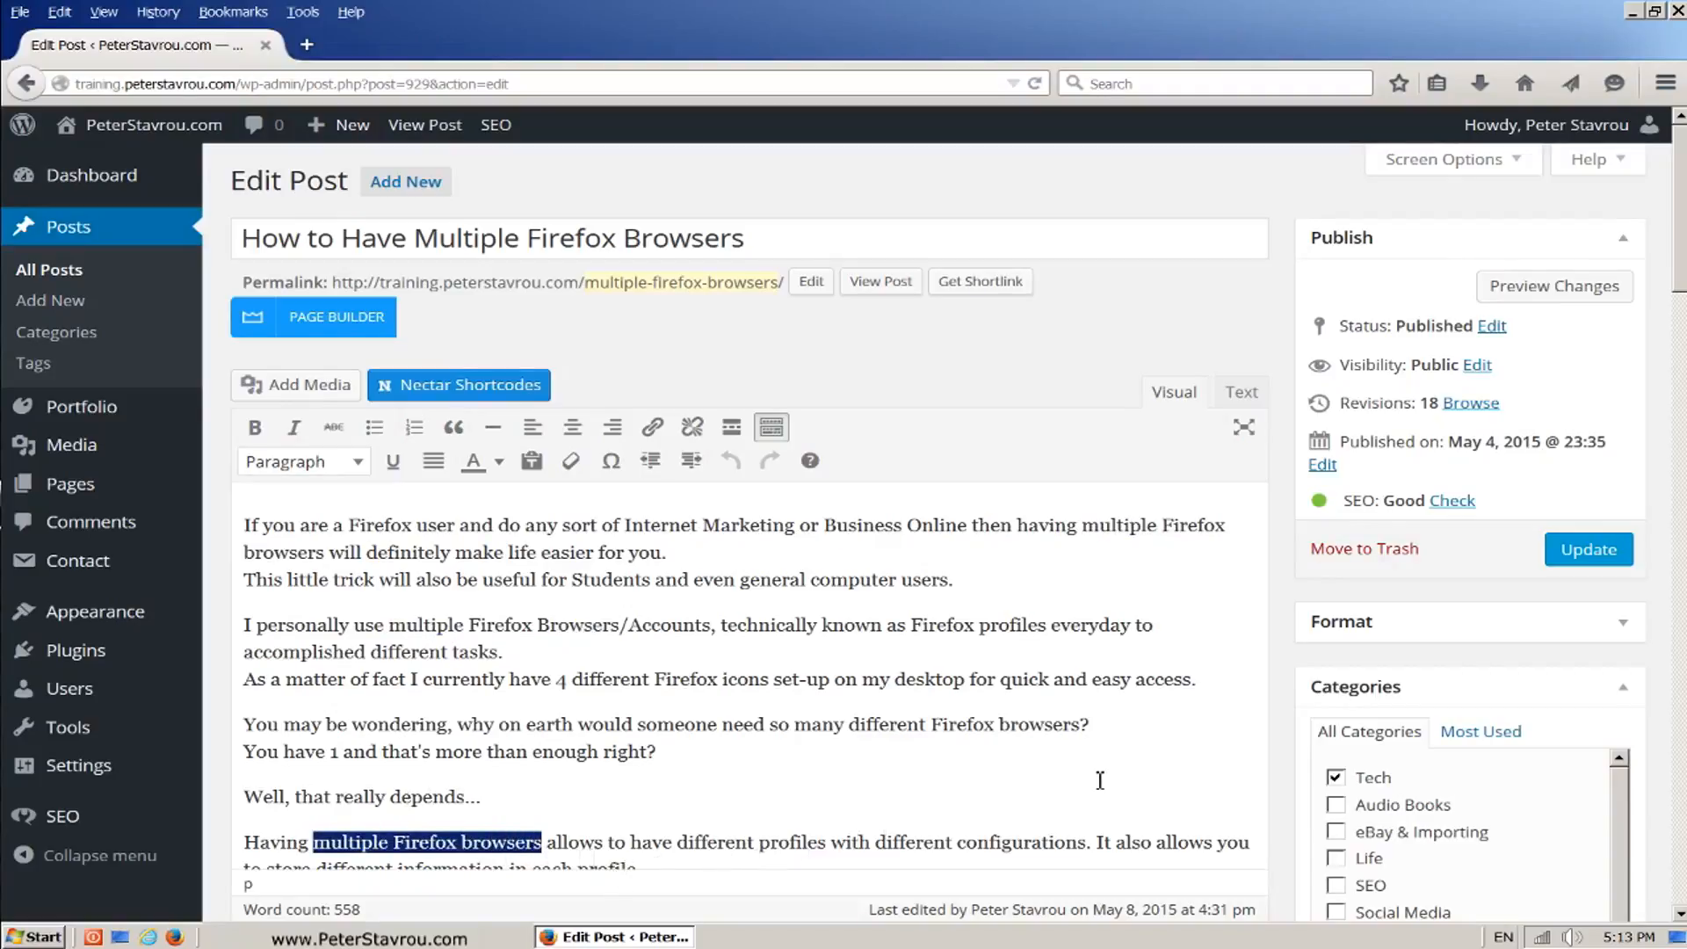
pyautogui.moveTo(1682, 276); pyautogui.dragTo(1683, 408)
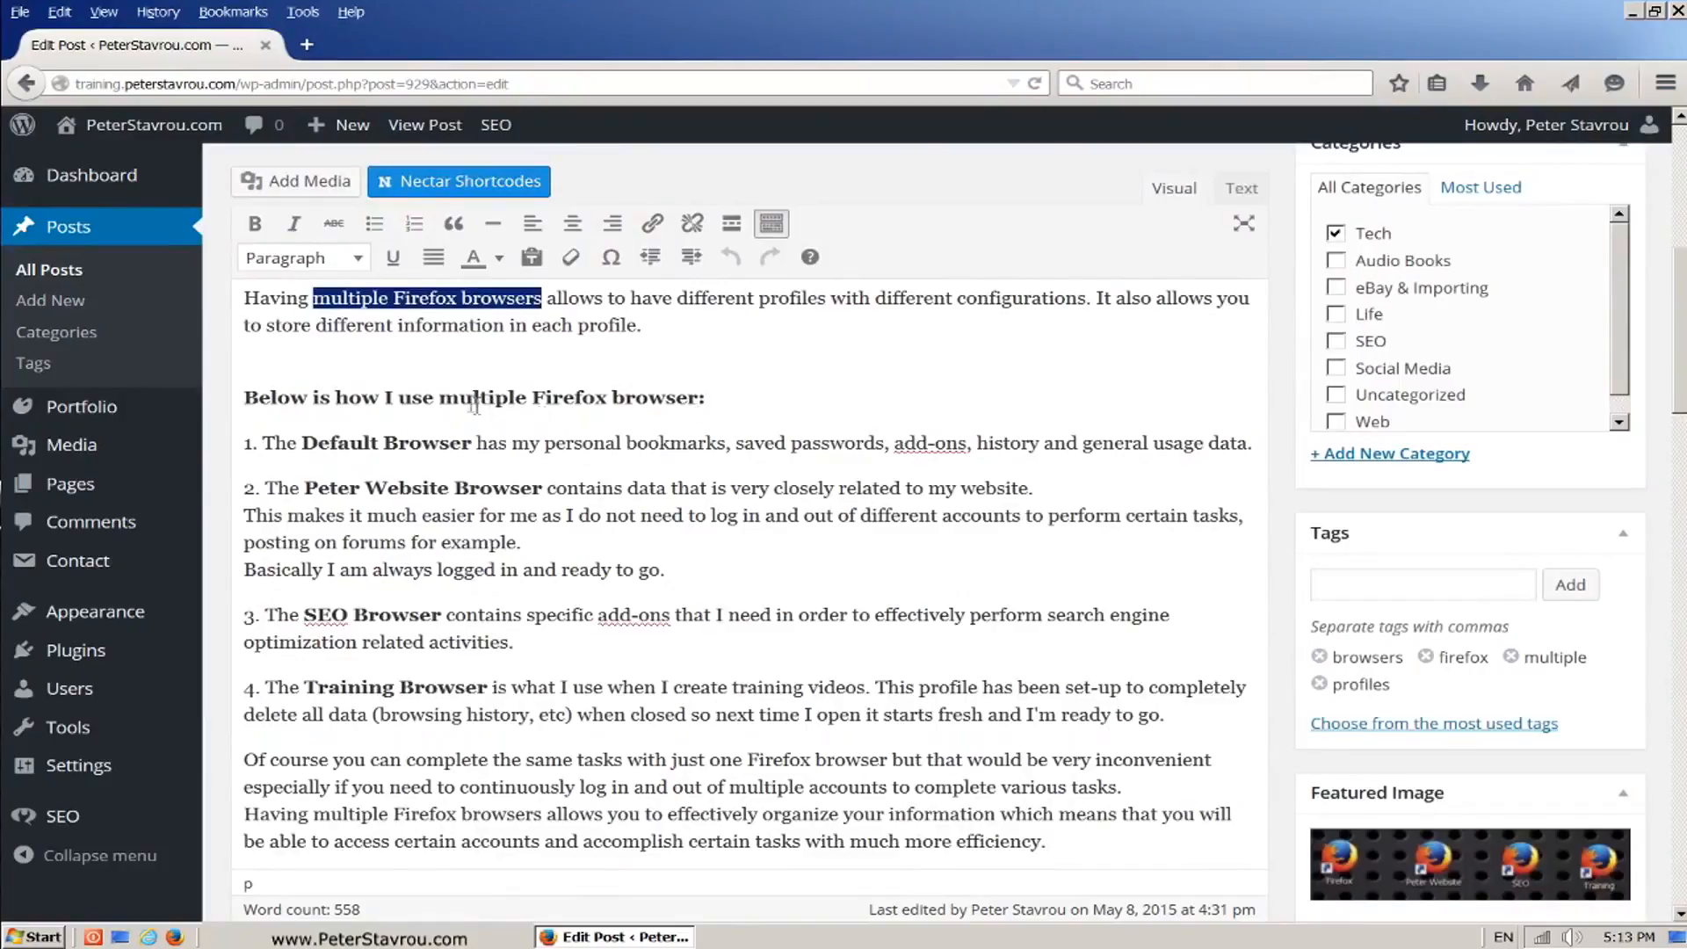
pyautogui.moveTo(439, 398); pyautogui.dragTo(700, 411)
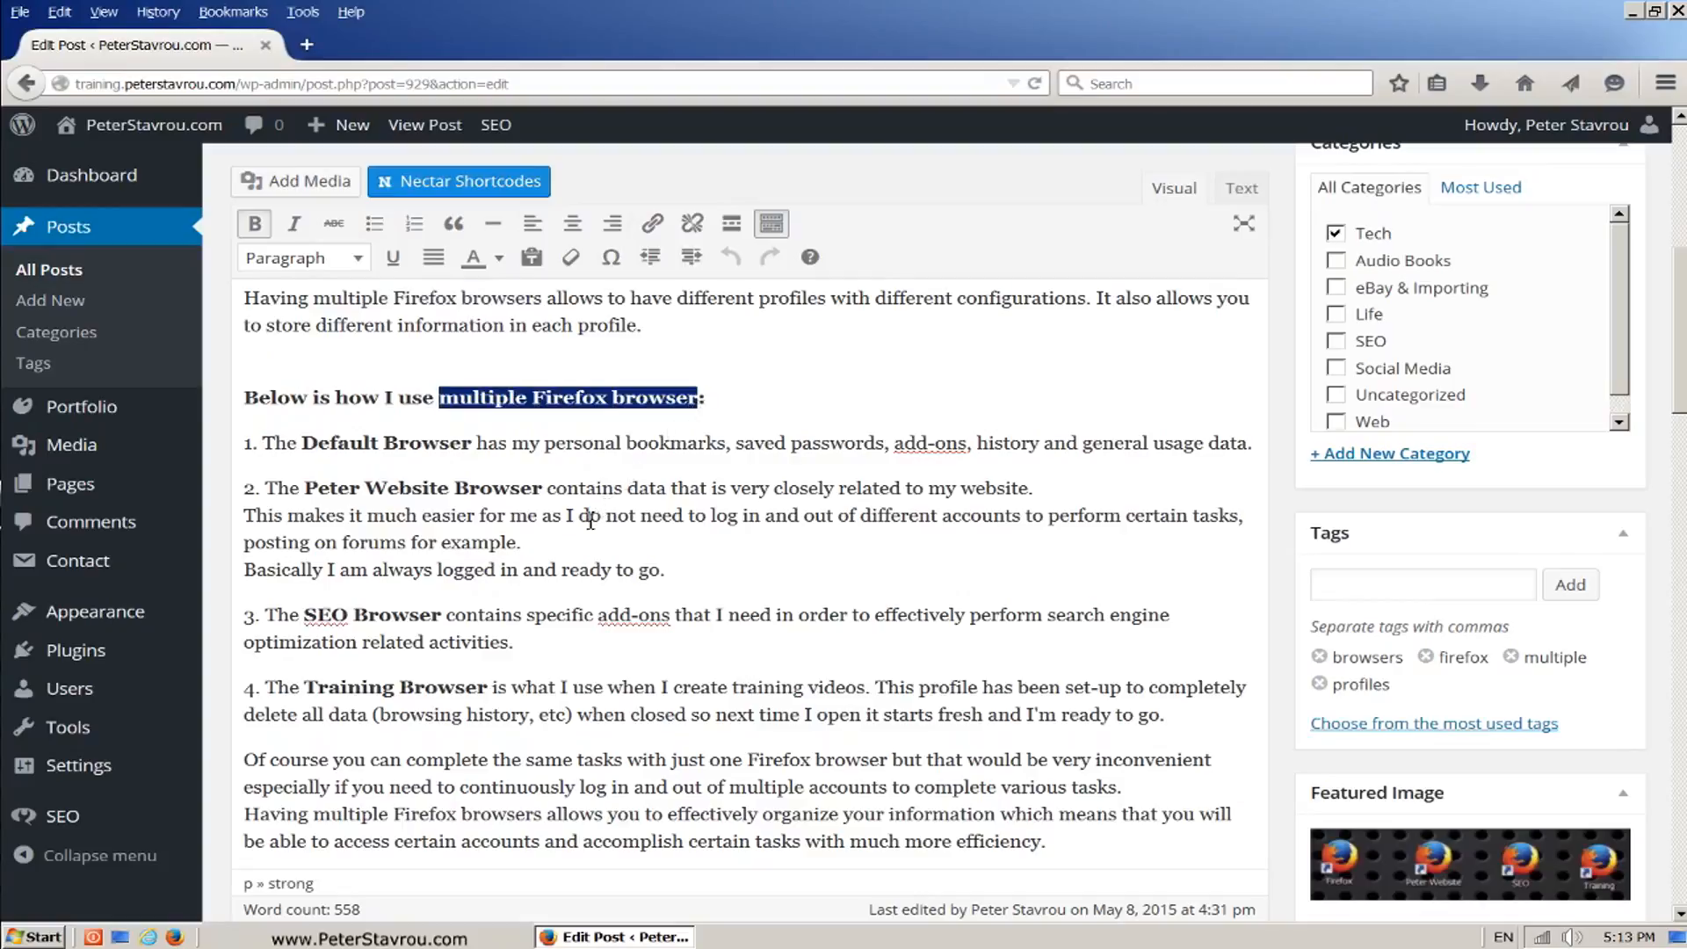
pyautogui.moveTo(314, 815); pyautogui.dragTo(545, 817)
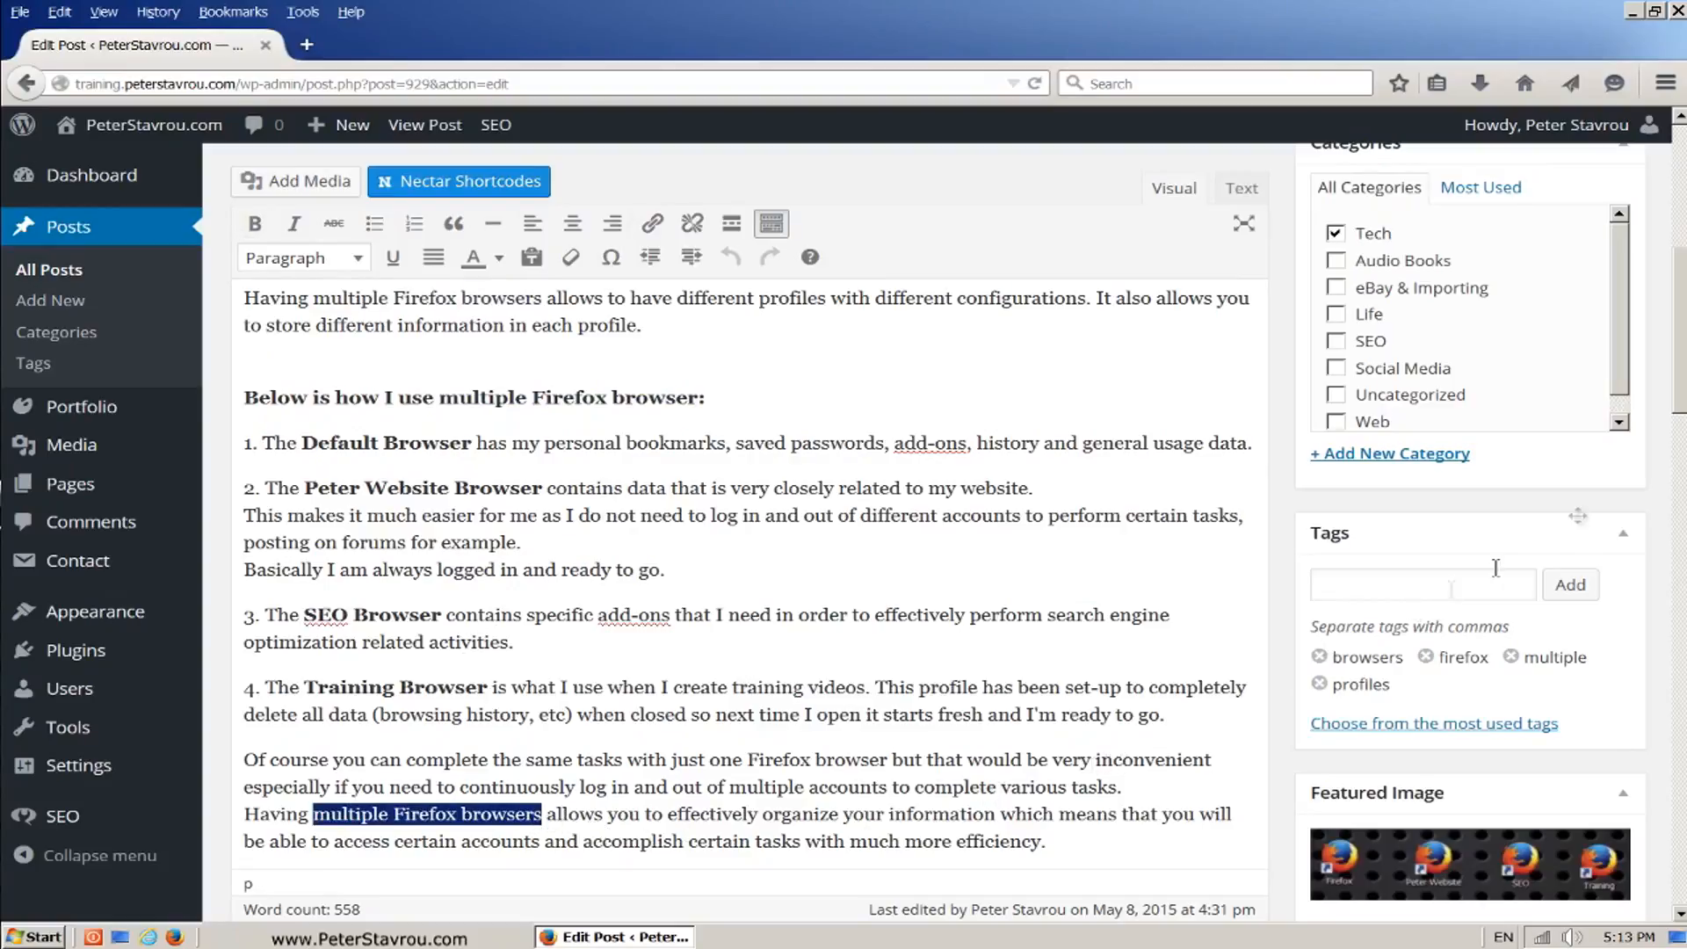
pyautogui.moveTo(1675, 400); pyautogui.dragTo(1666, 507)
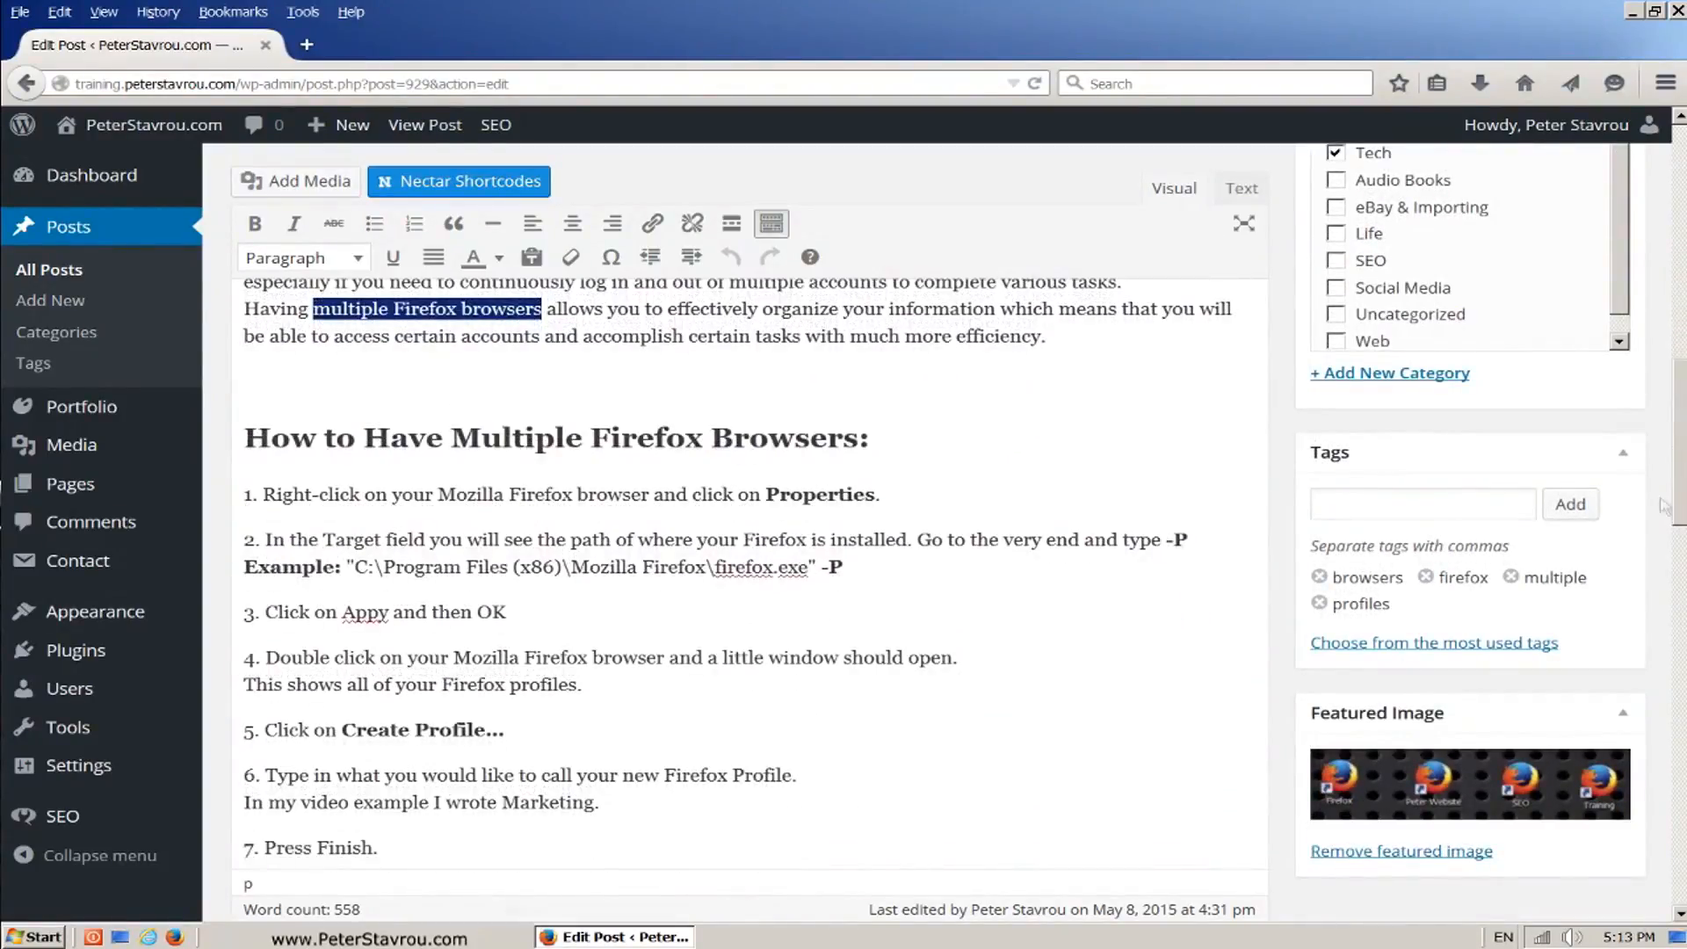
pyautogui.moveTo(451, 442); pyautogui.dragTo(860, 442)
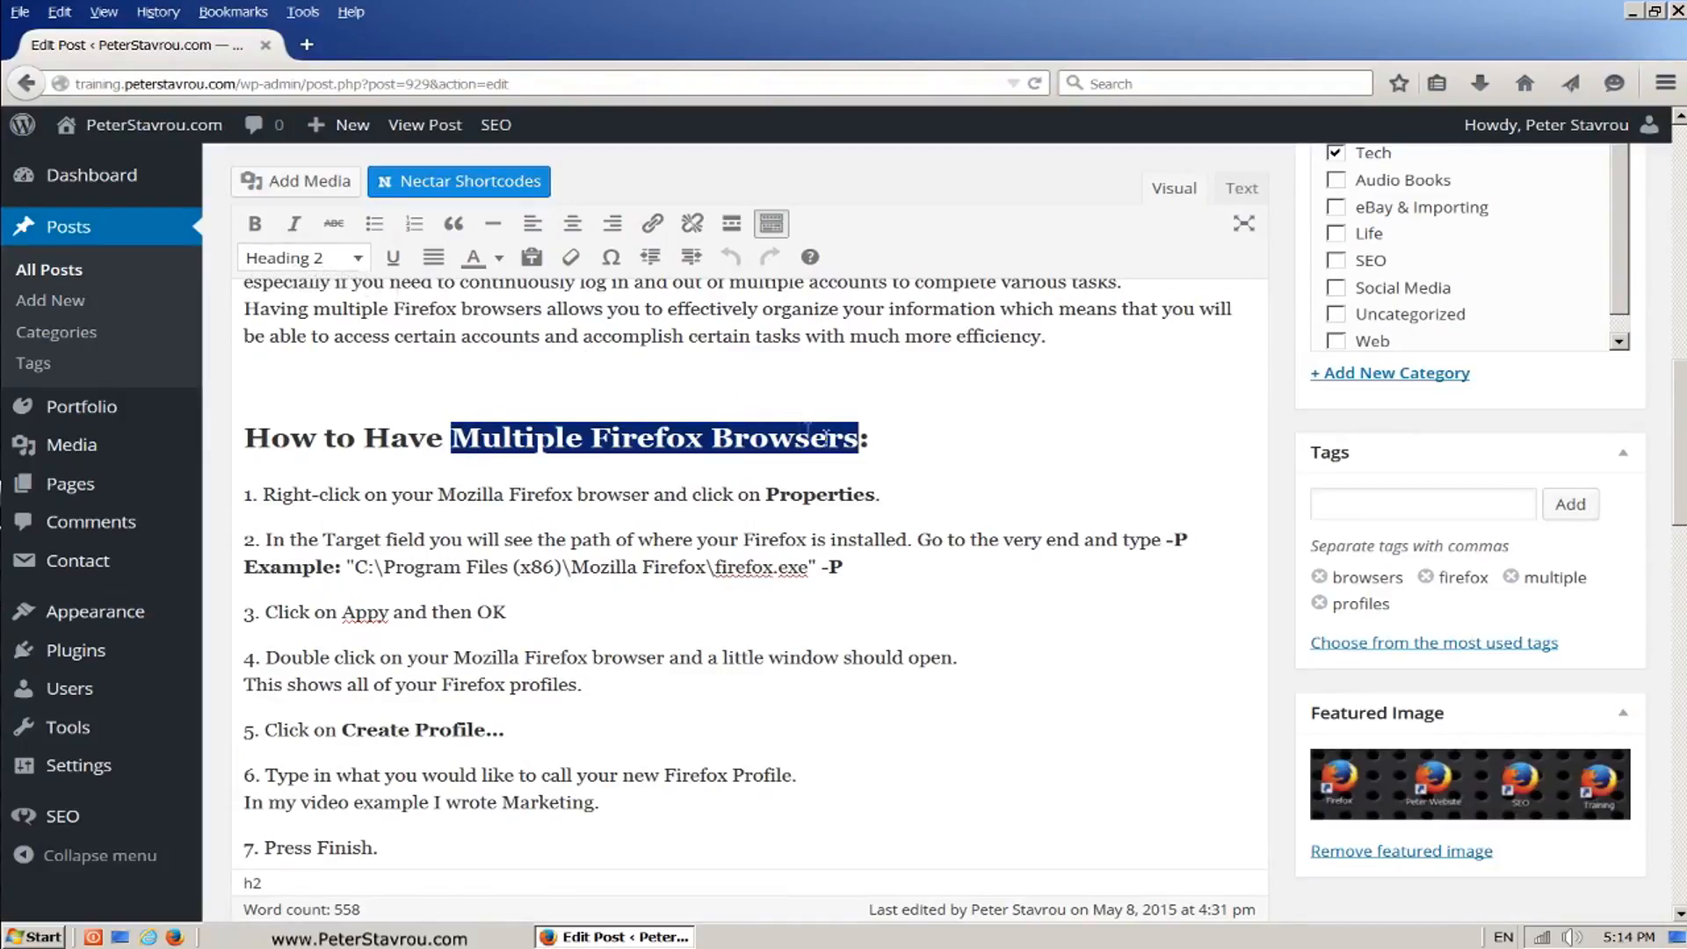
pyautogui.scroll(-5, 1679, 444)
pyautogui.scroll(-5, 1679, 444)
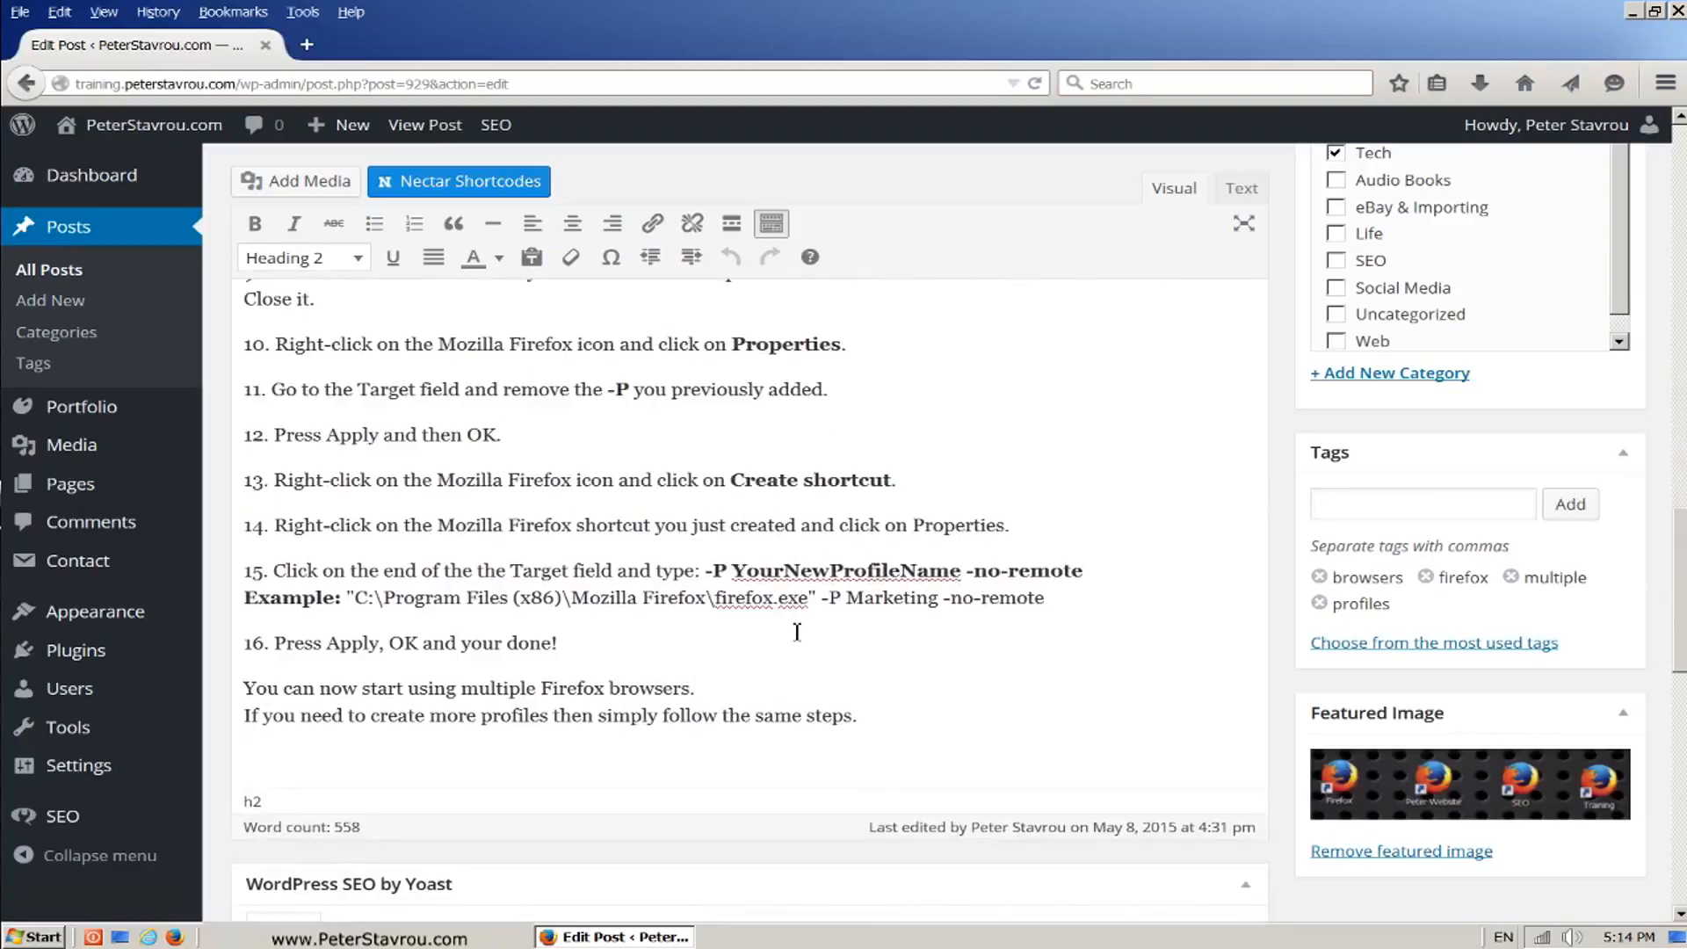
pyautogui.moveTo(463, 691); pyautogui.dragTo(693, 689)
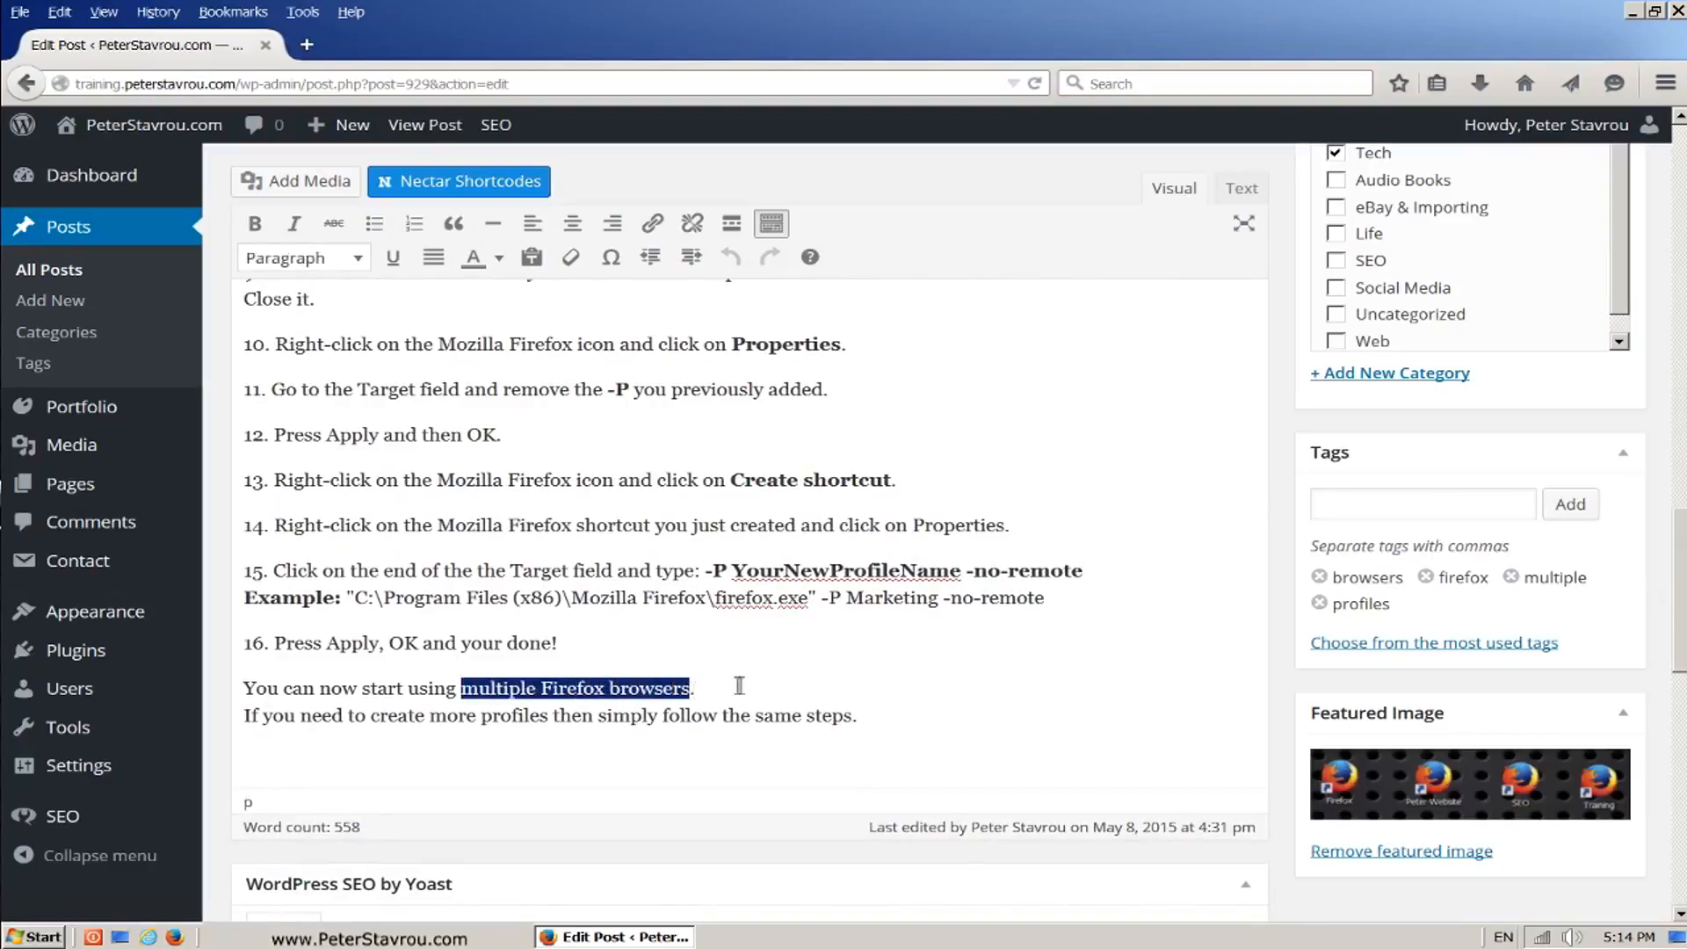
pyautogui.click(777, 690)
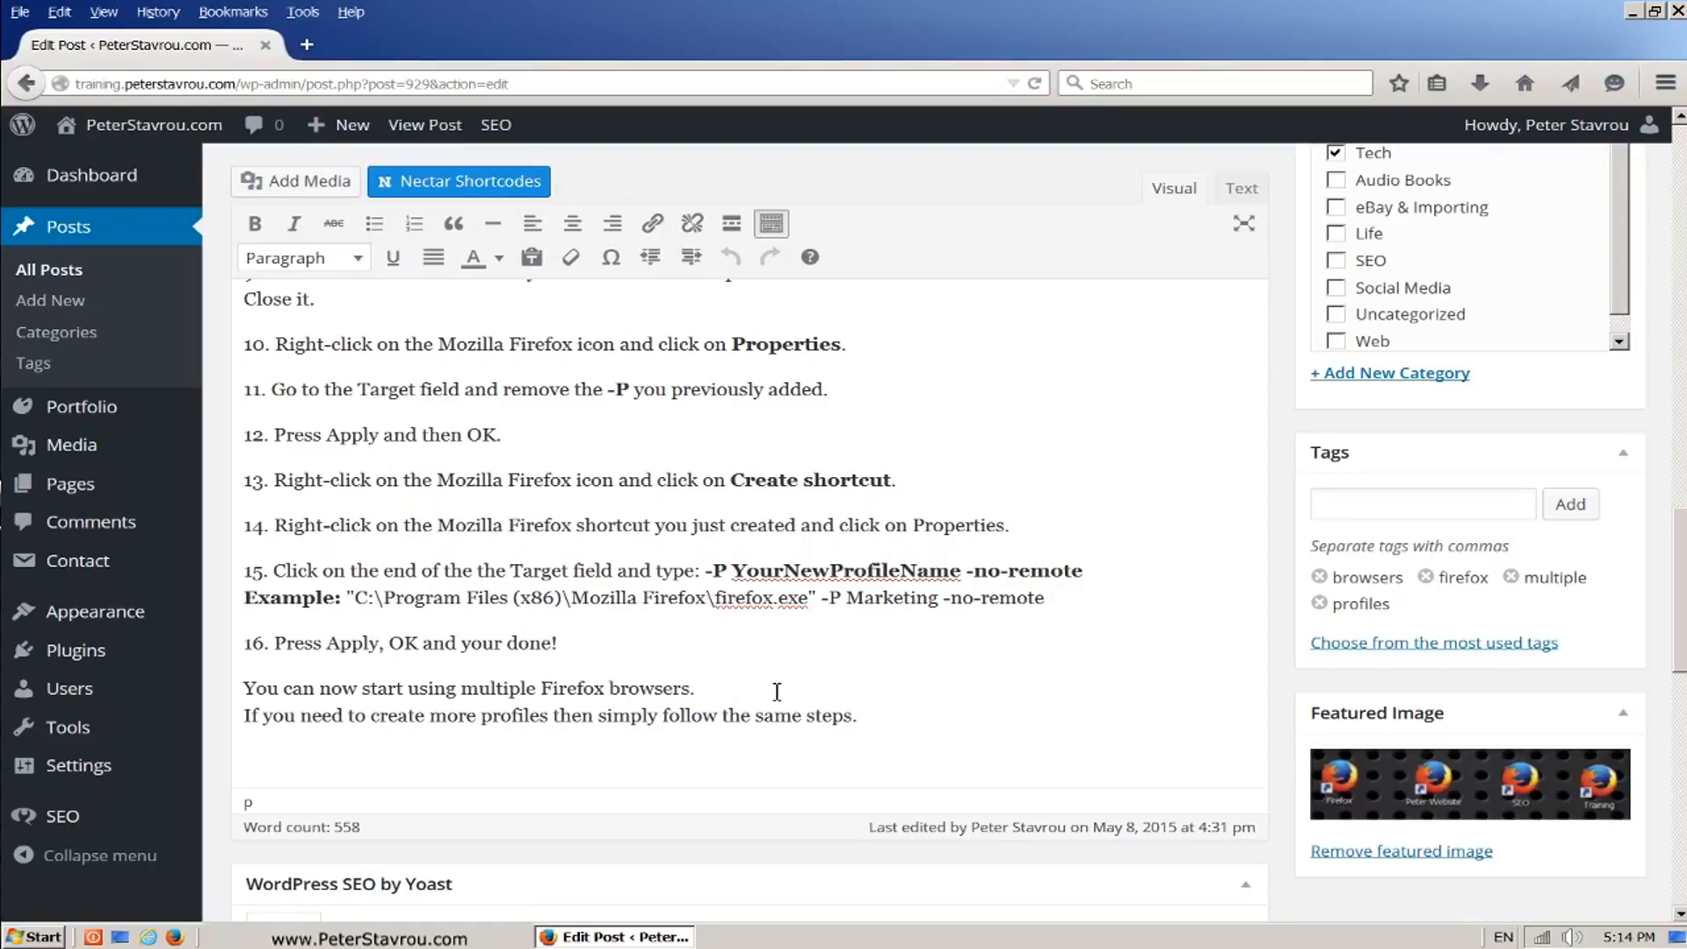
# Step: Remove the post's featured image and open the media library for setting a featured image
pyautogui.scroll(-1, 1223, 730)
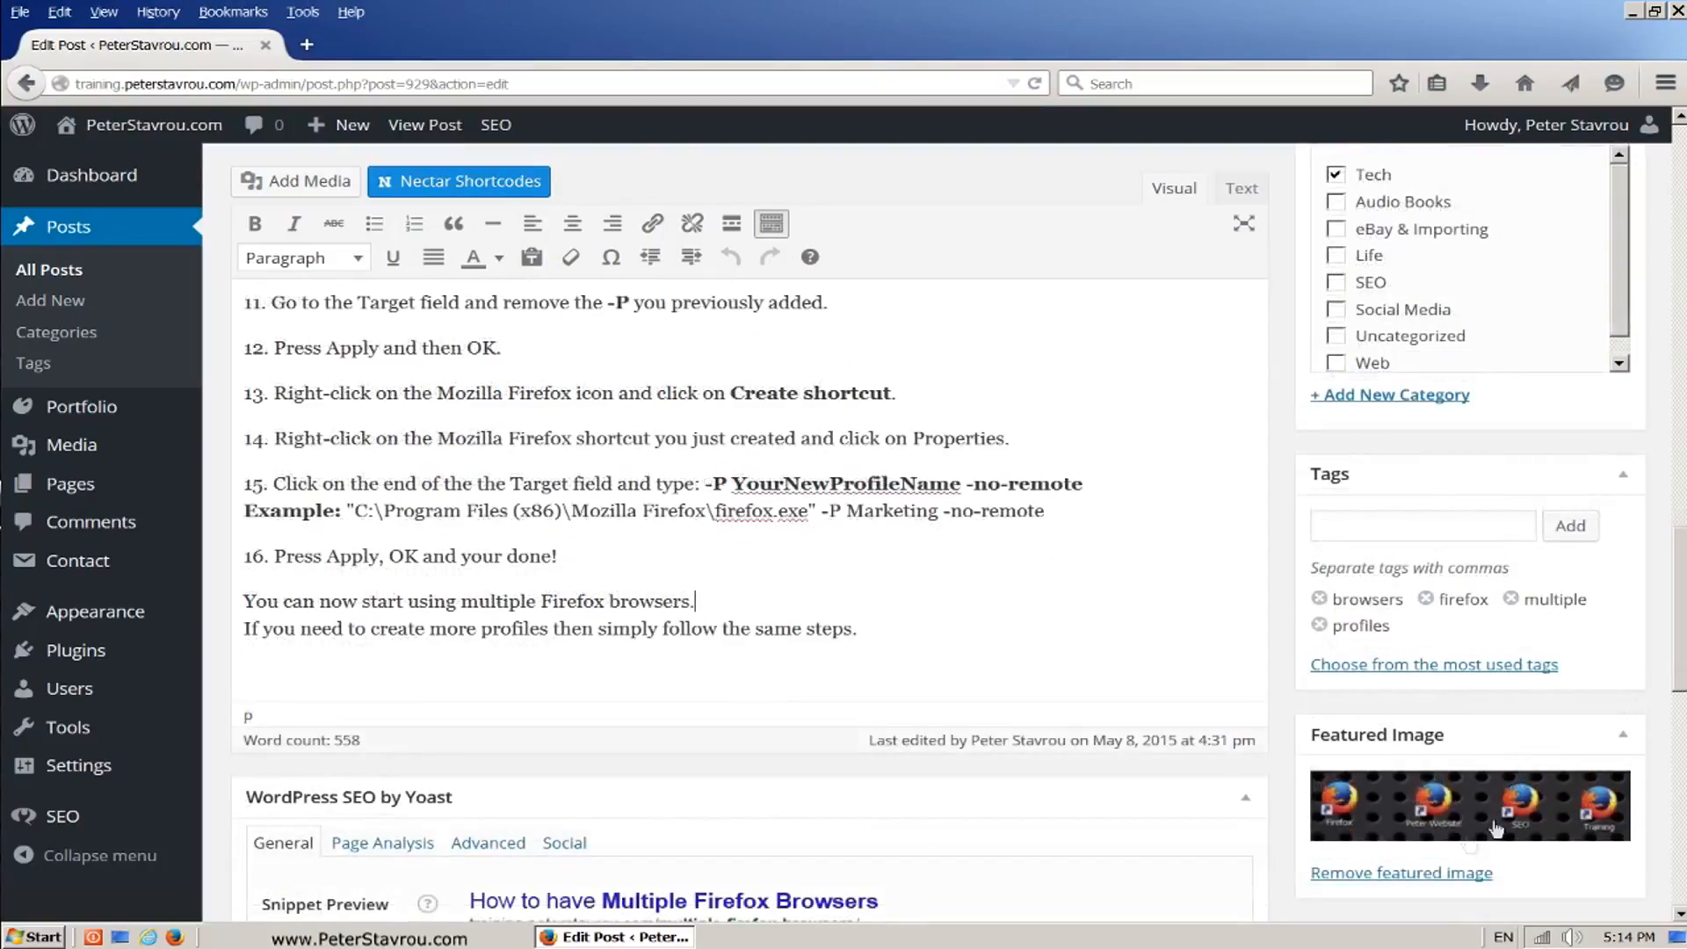
pyautogui.click(1445, 874)
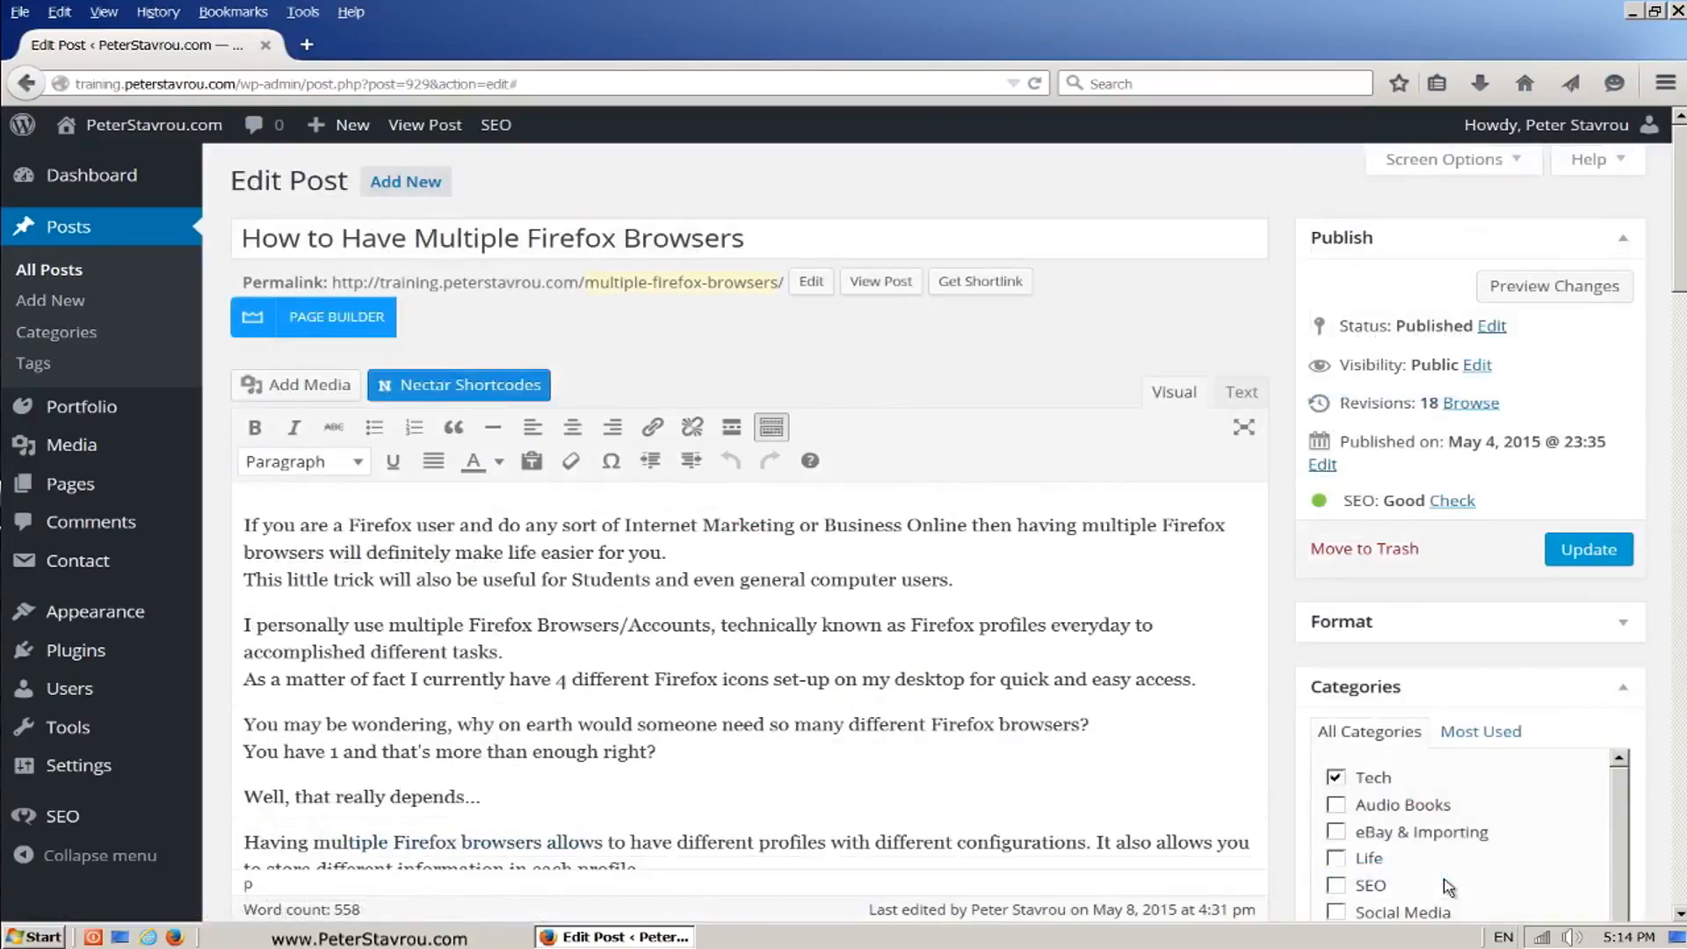
pyautogui.scroll(-10, 1656, 329)
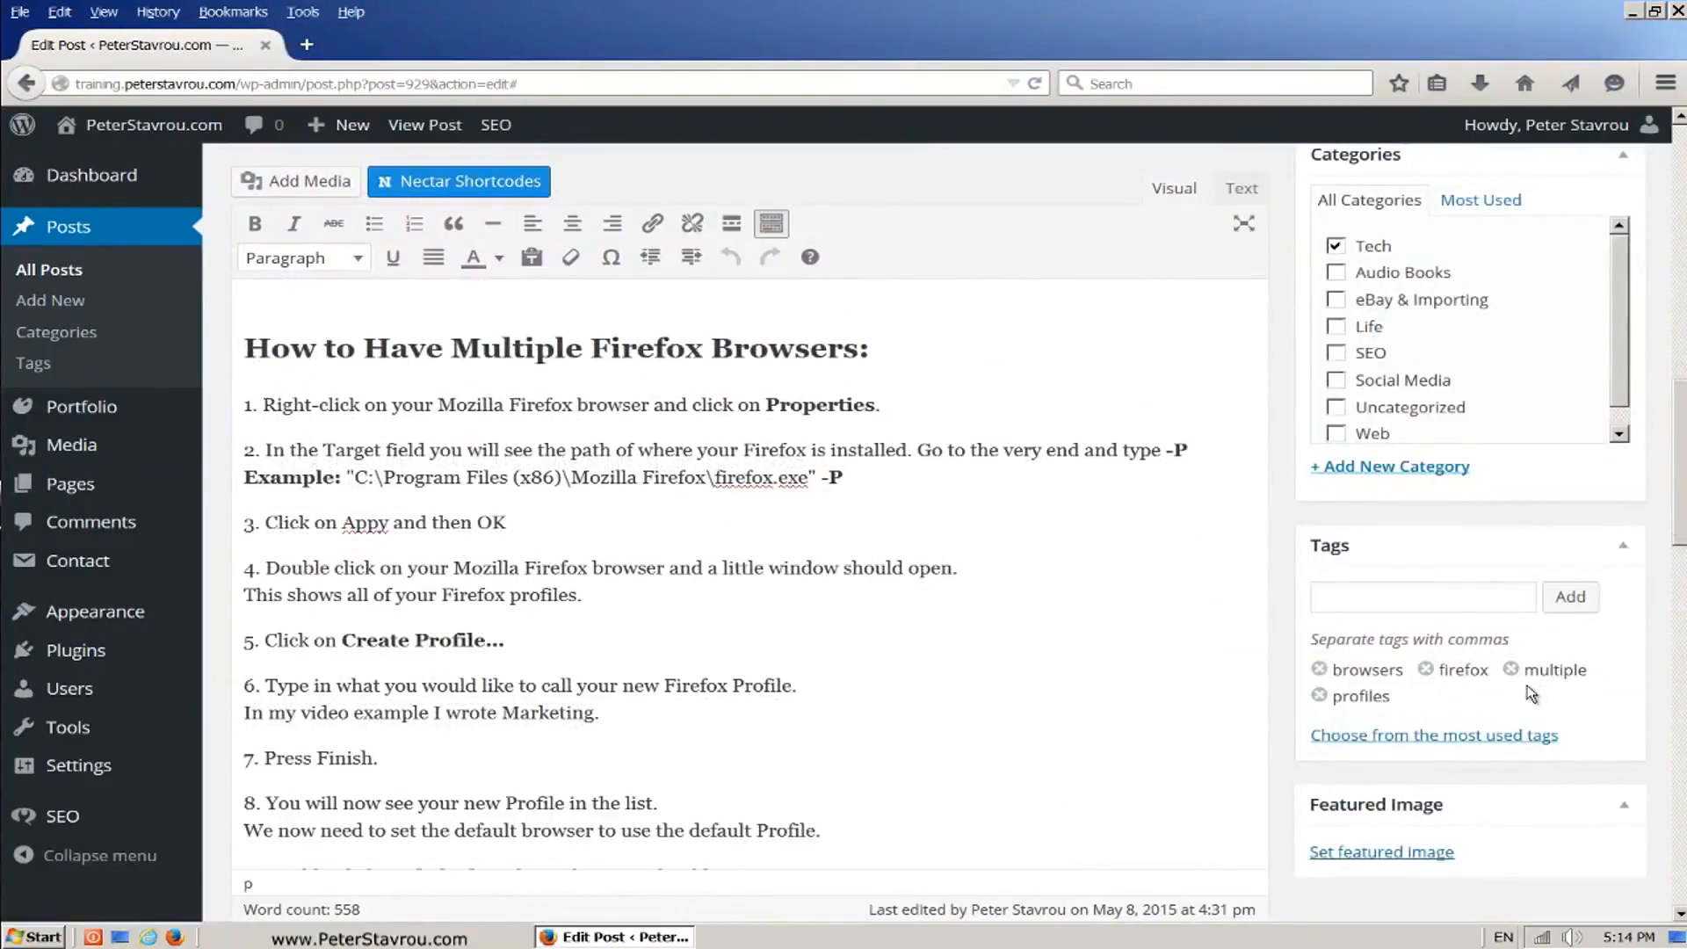
pyautogui.click(1405, 859)
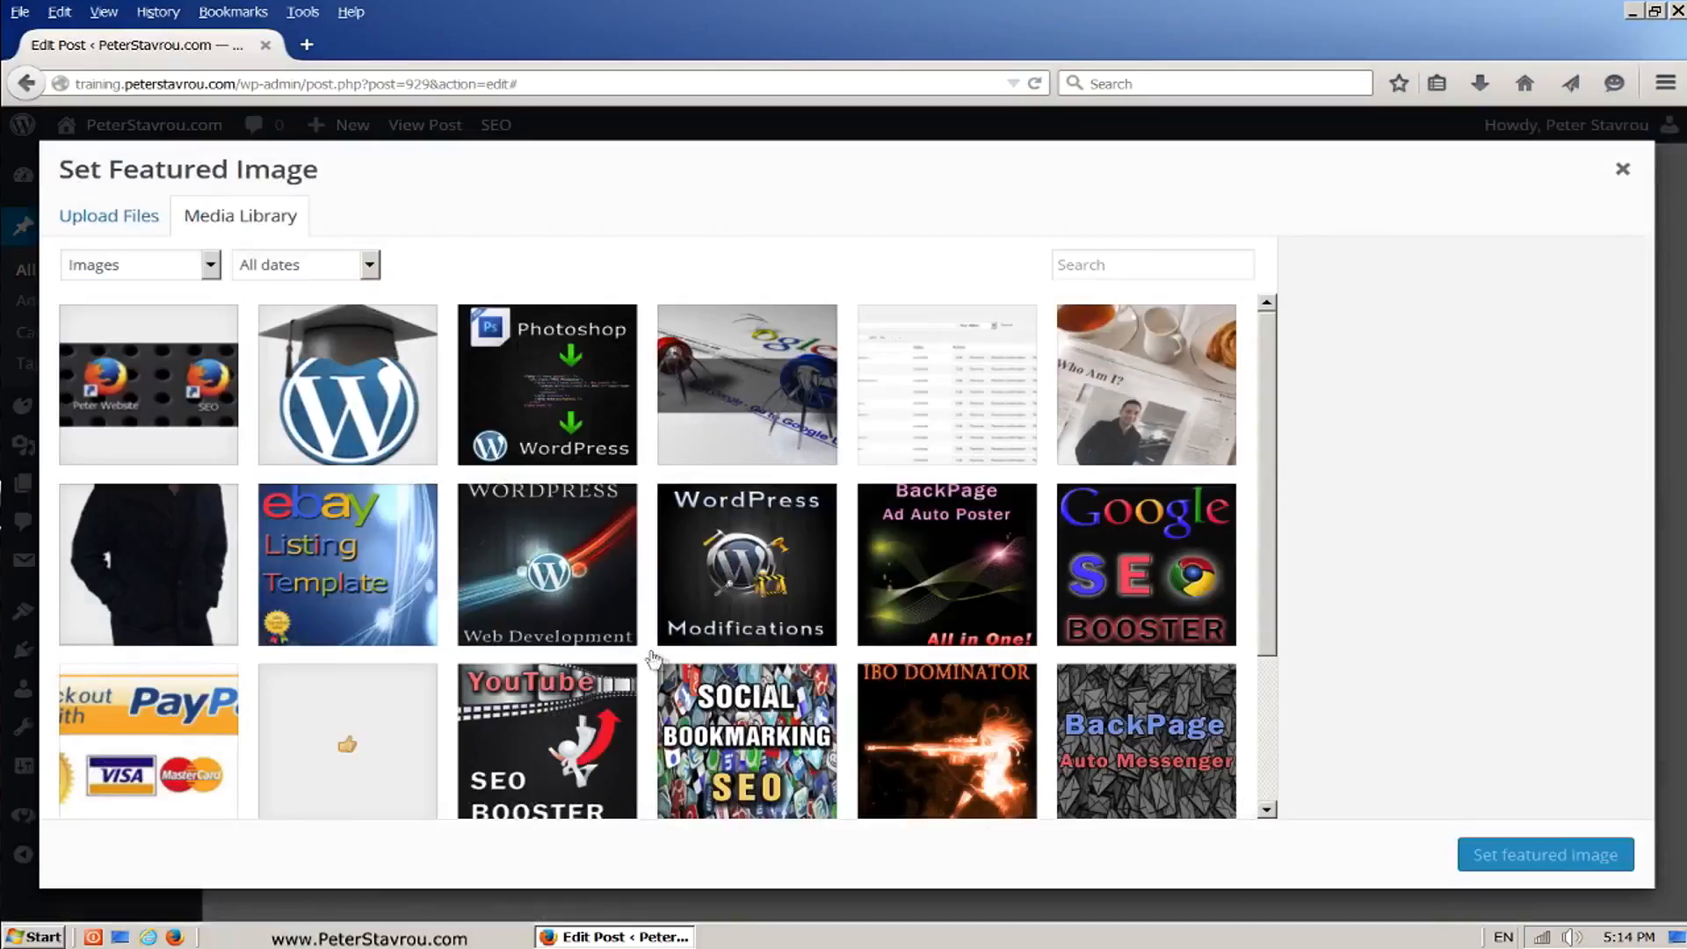
# Step: Select Multiple-Firefox-Browsers.jpg as the image for the post and check its Alt Text for the focus keyword
pyautogui.click(194, 411)
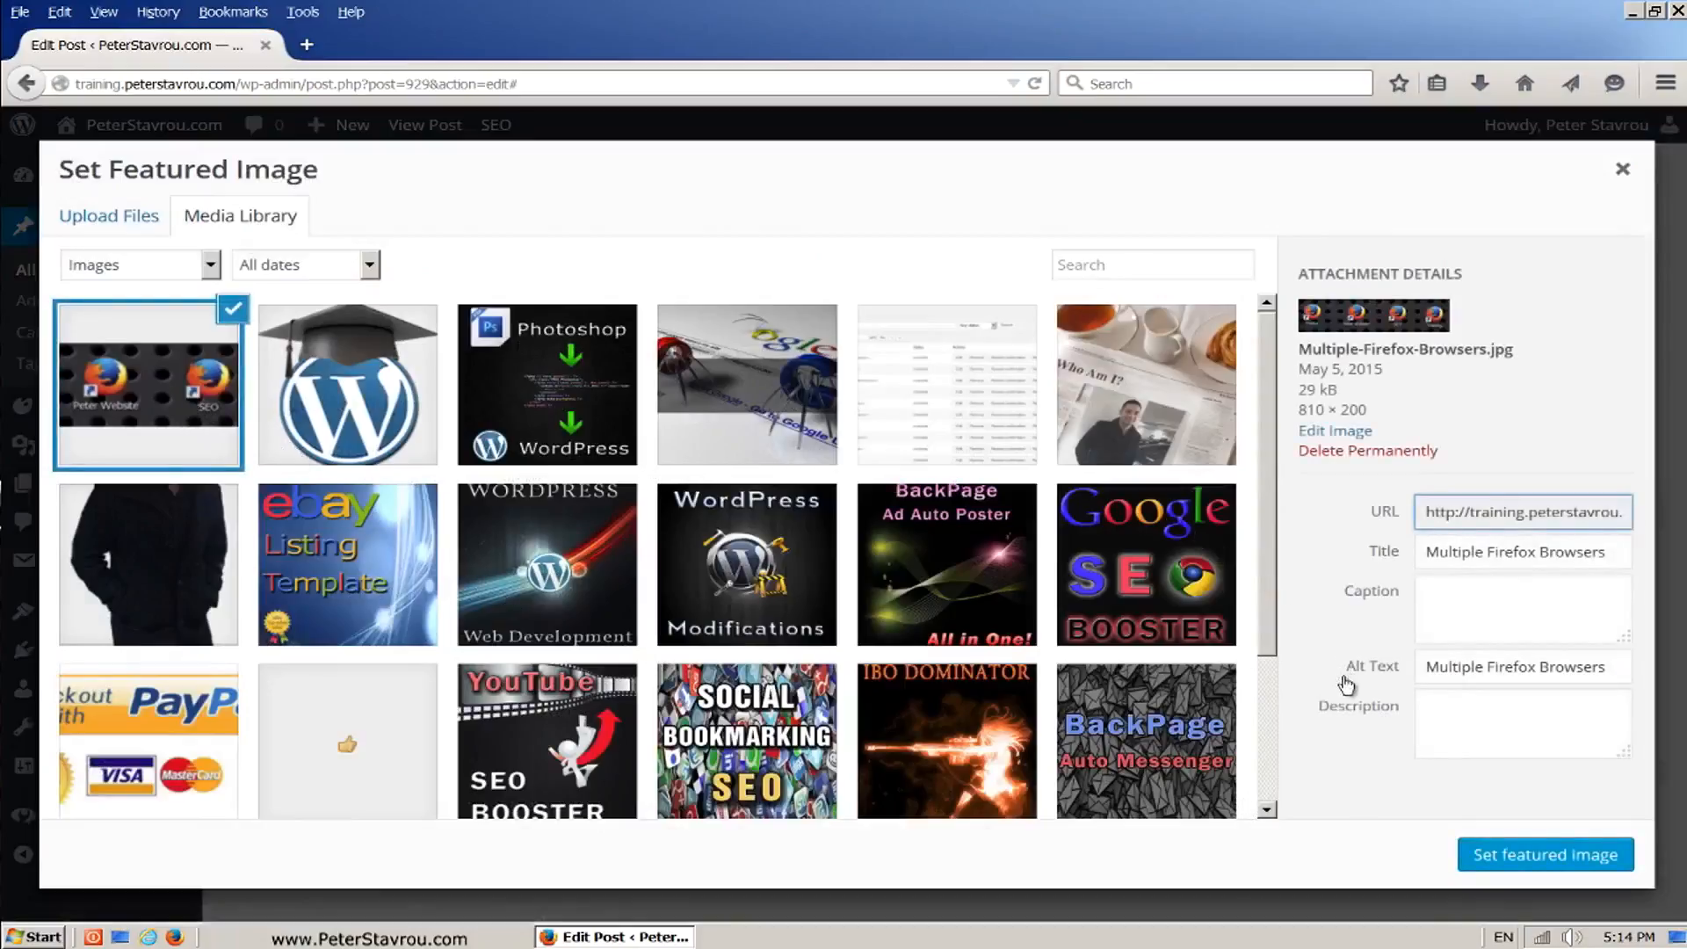
pyautogui.moveTo(1614, 669); pyautogui.dragTo(1416, 677)
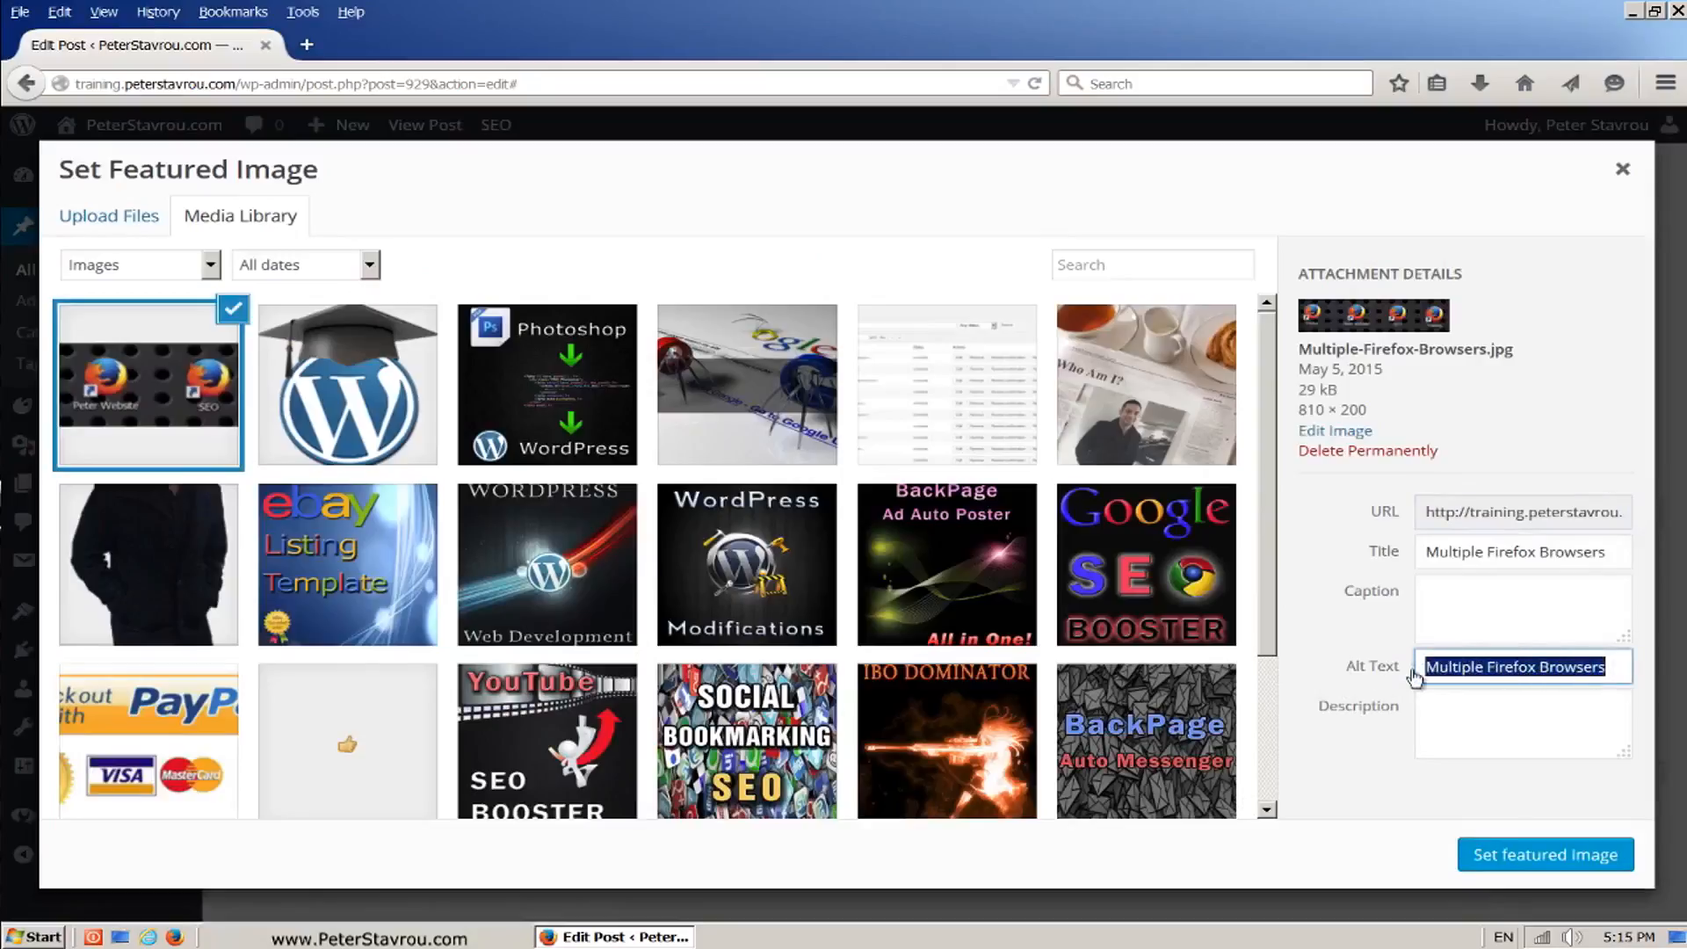
pyautogui.click(1617, 671)
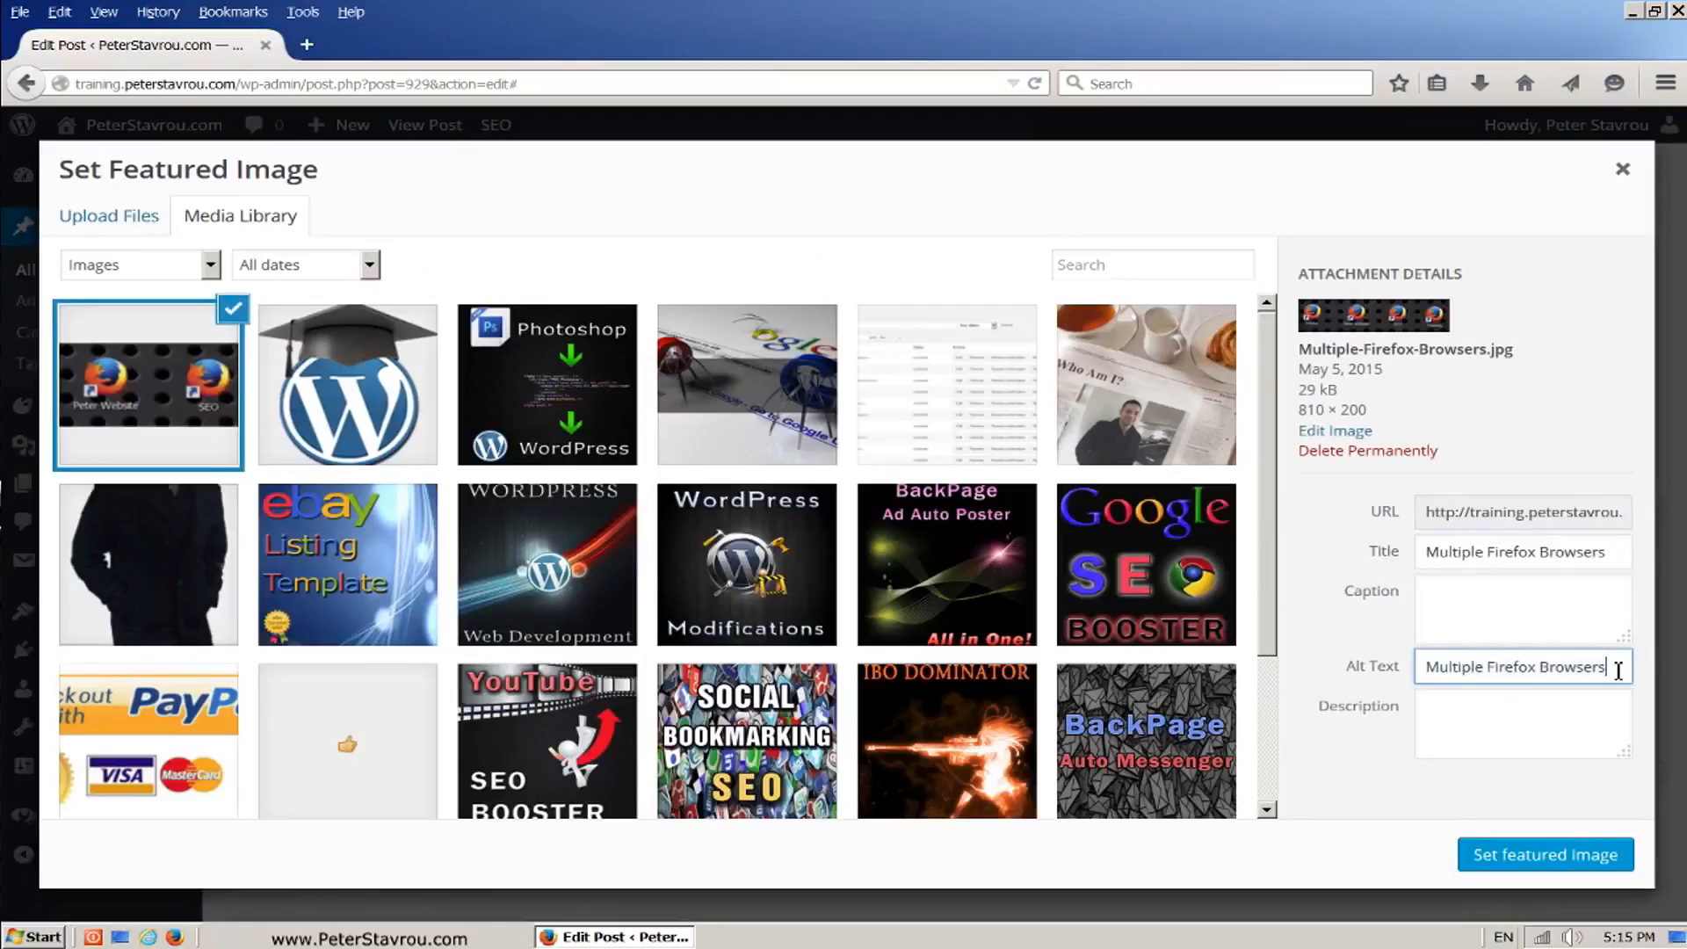
# Step: Set the selected picture as the post's featured image and open Page Analysis in the WordPress SEO by Yoast box
pyautogui.click(1560, 864)
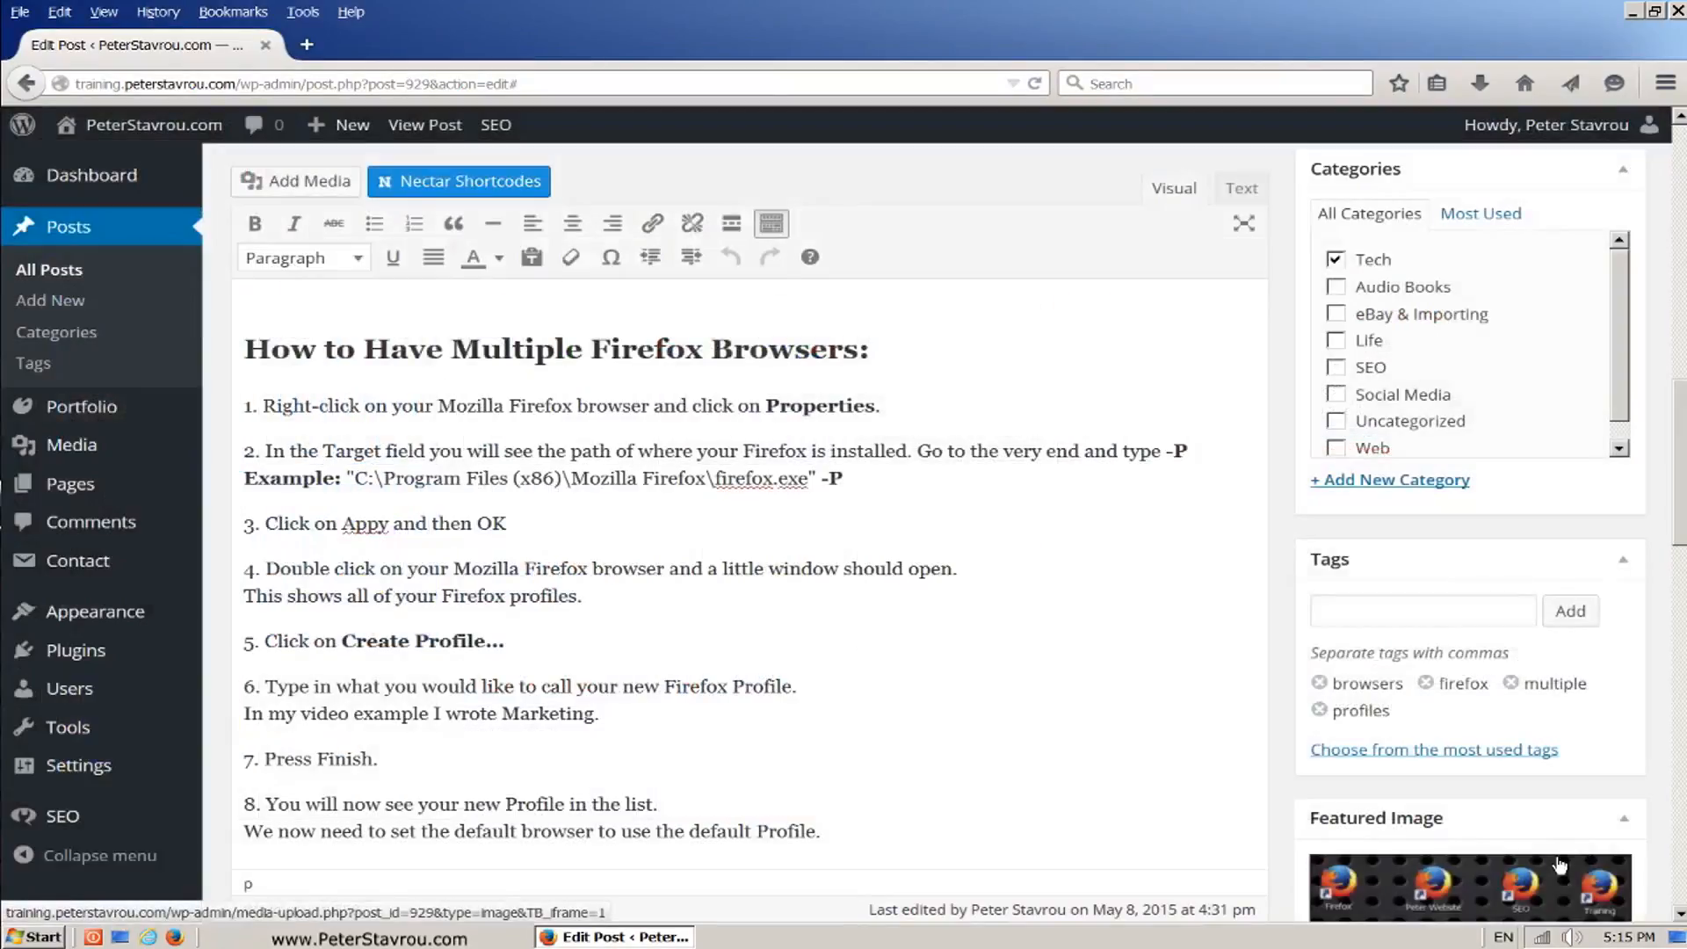
pyautogui.scroll(-3, 1560, 865)
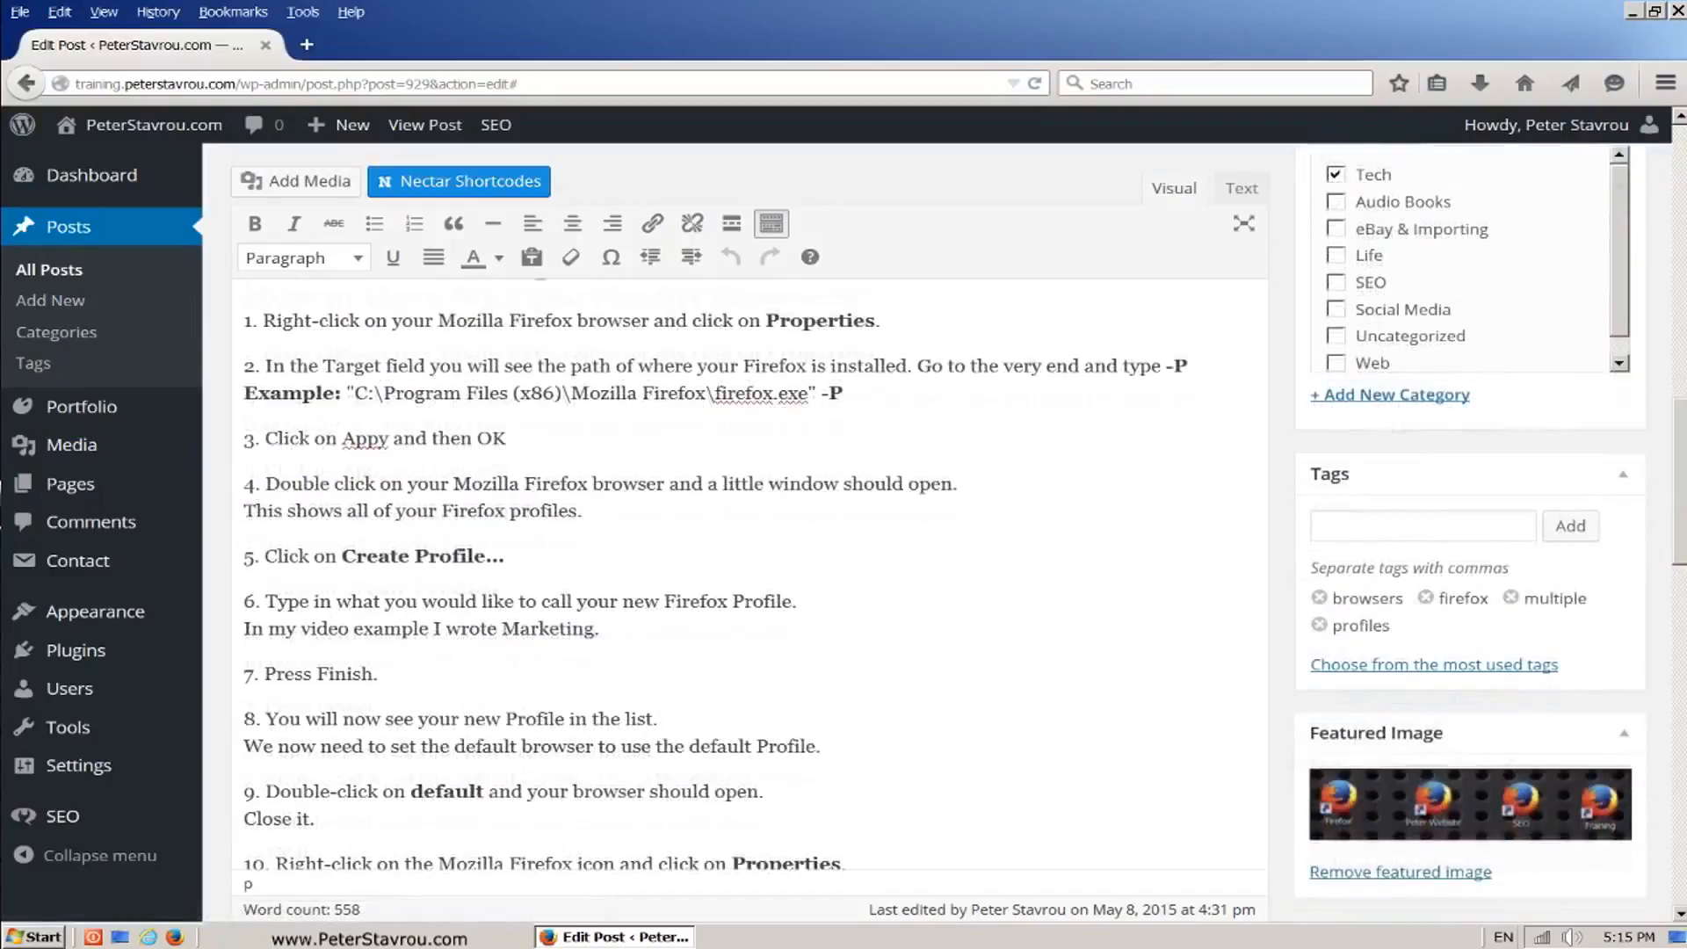
pyautogui.scroll(-10, 747, 527)
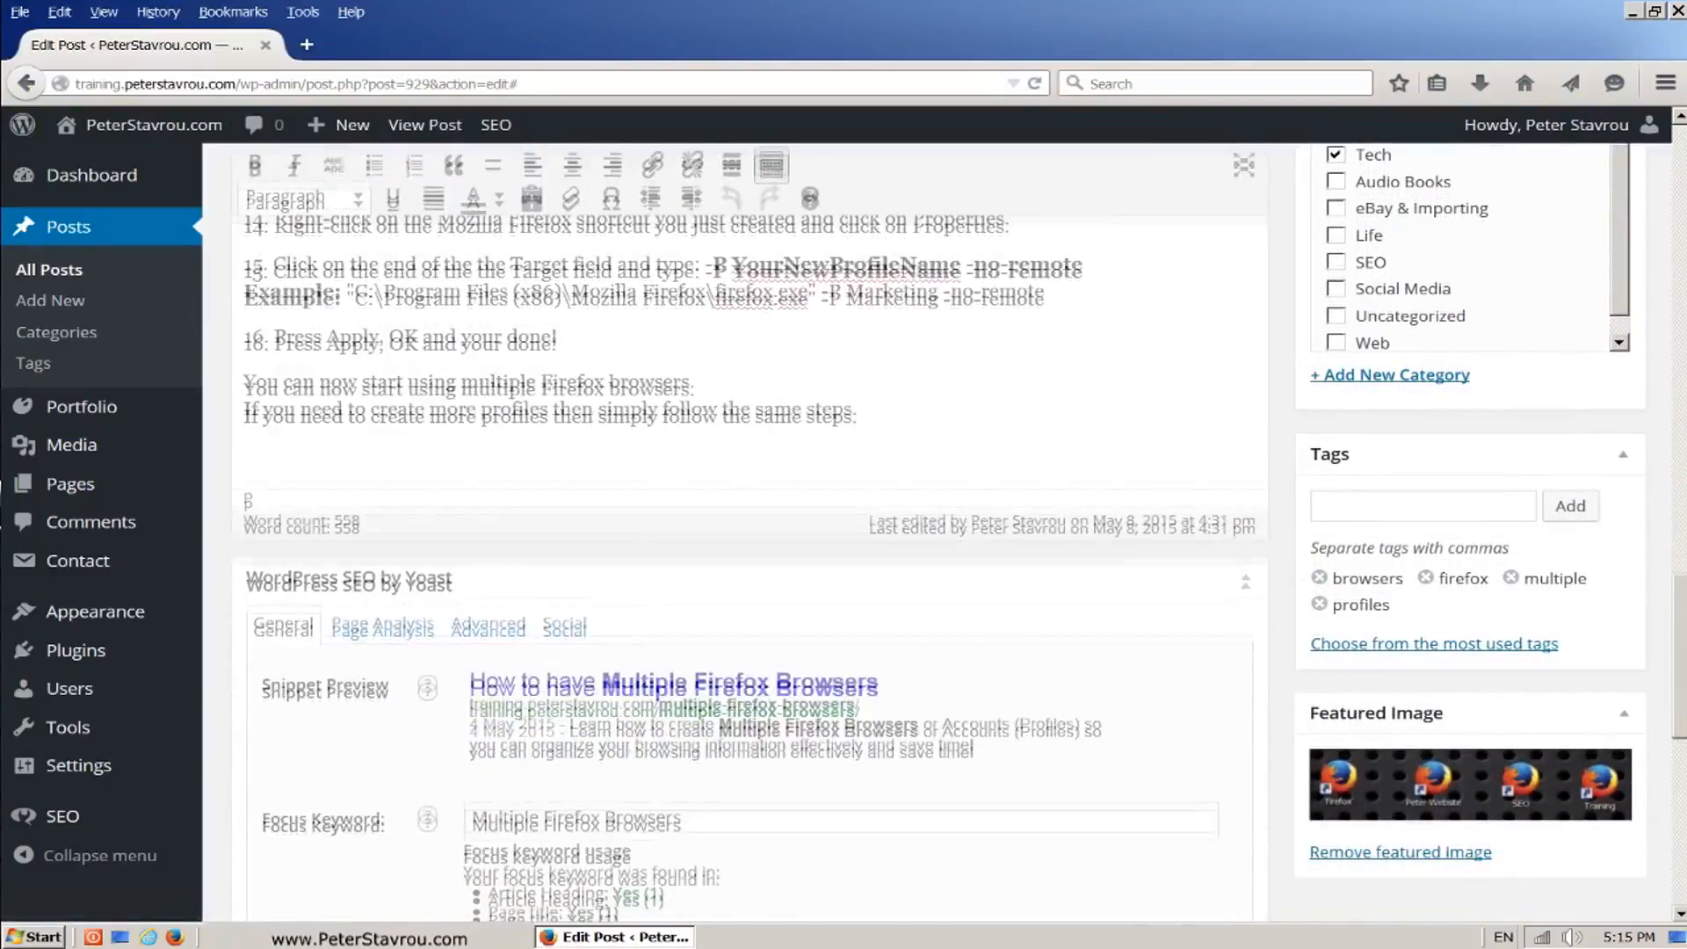
pyautogui.scroll(-3, 1002, 623)
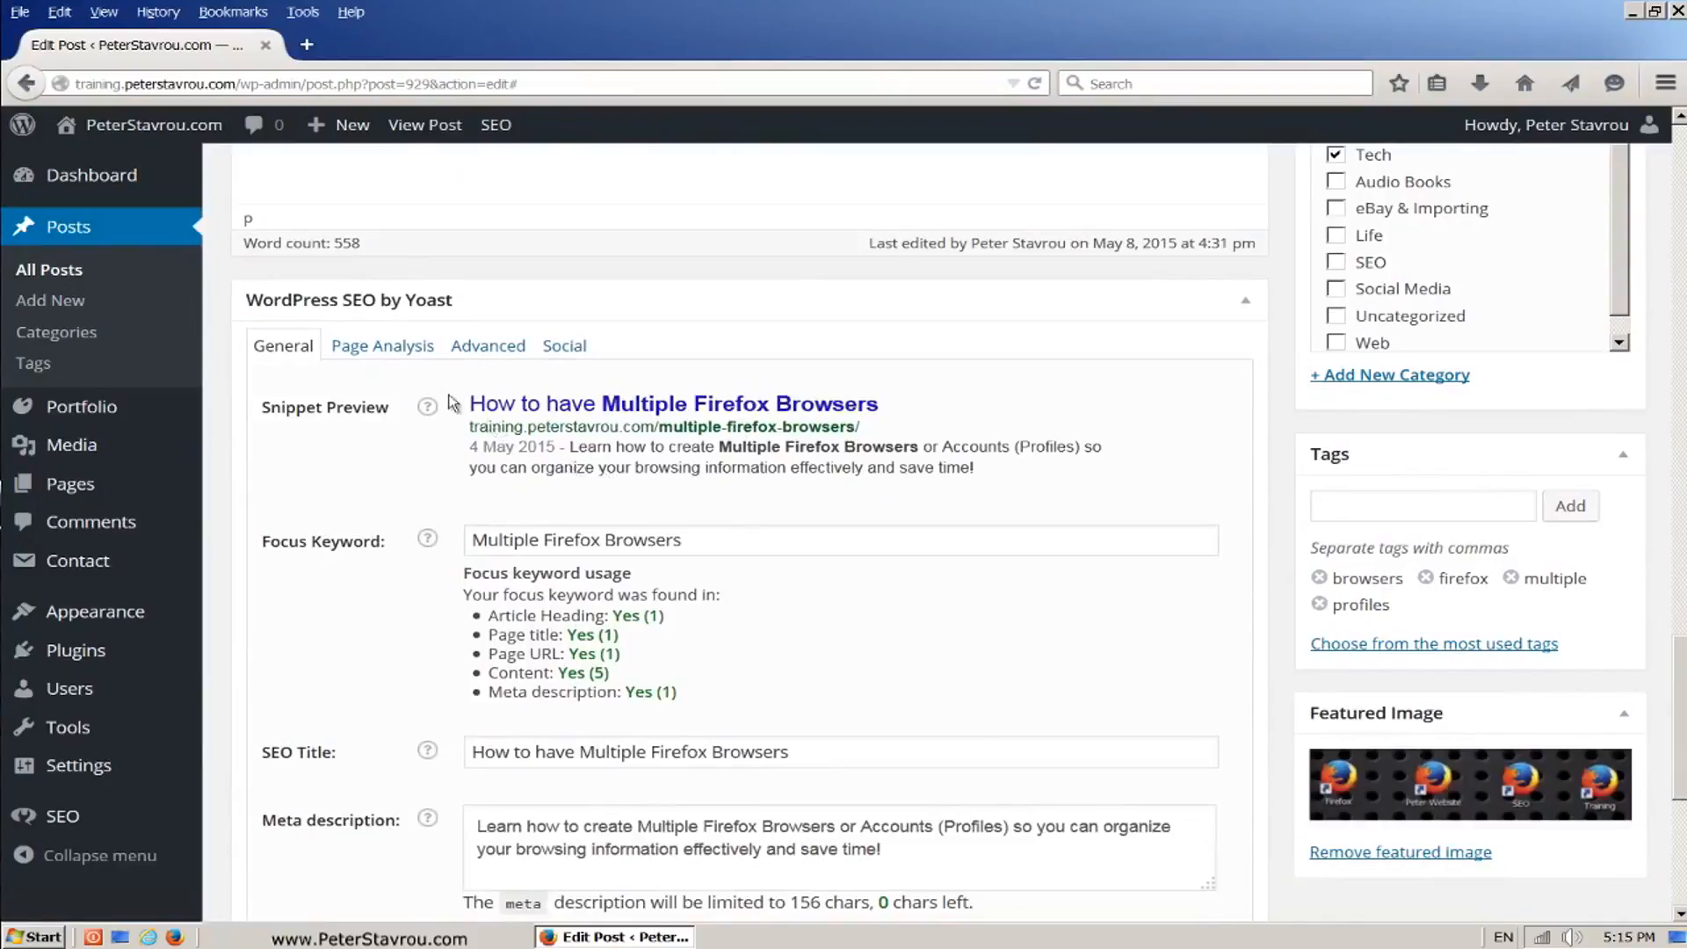
pyautogui.click(370, 356)
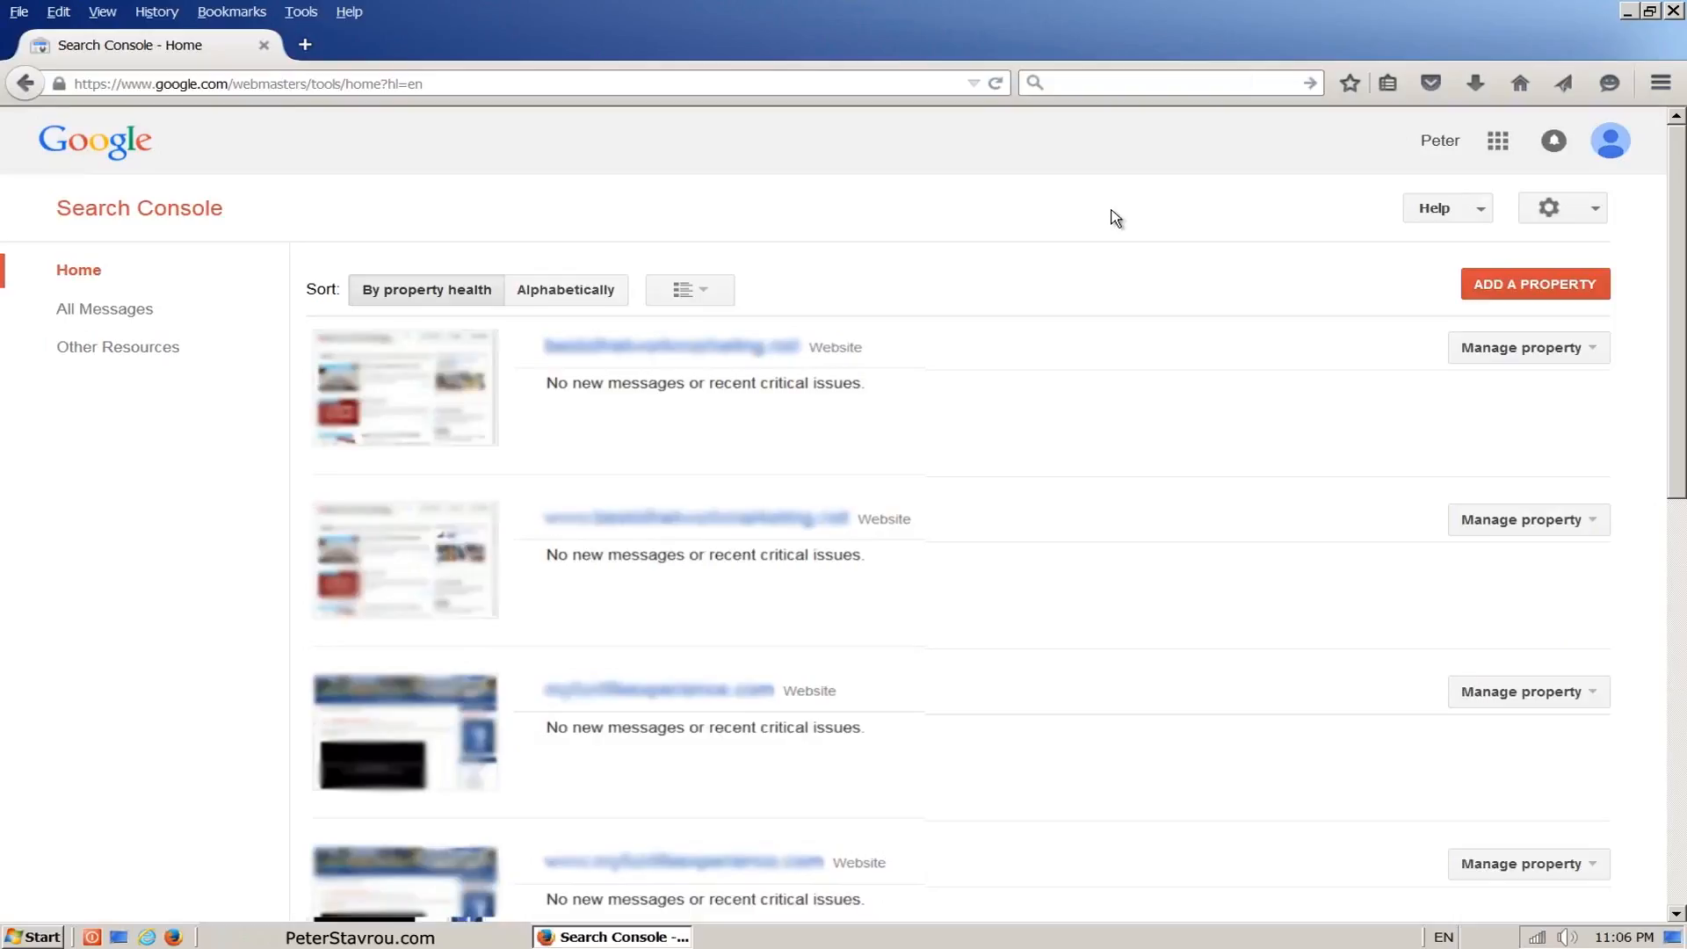
pyautogui.write('w')
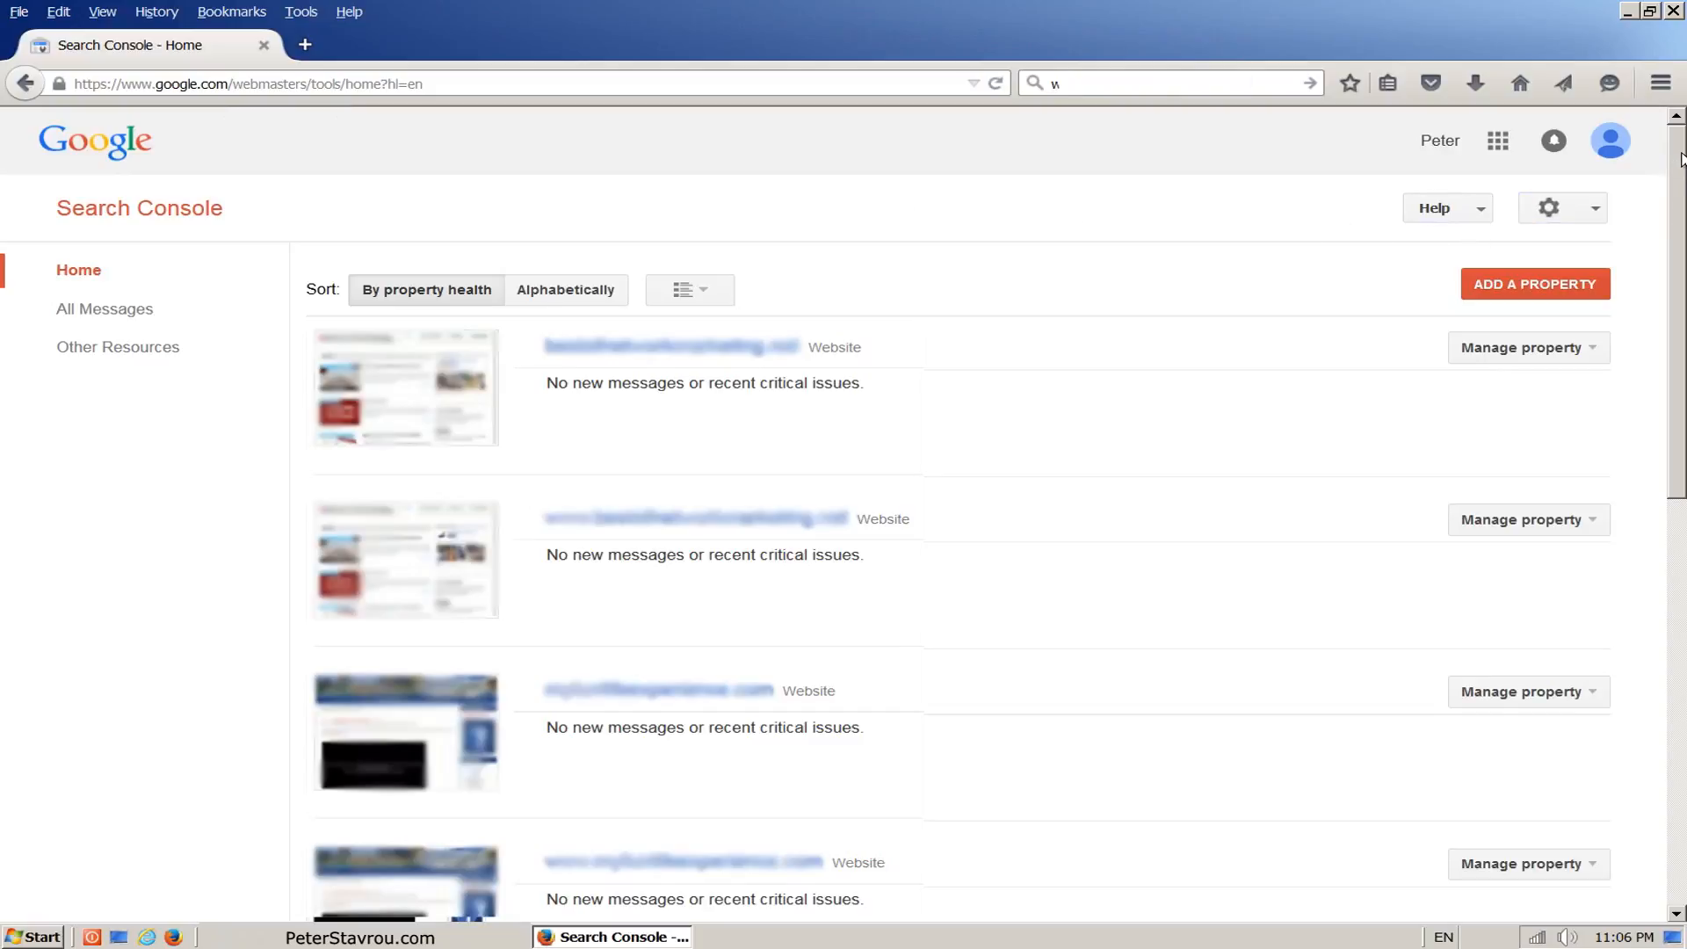
pyautogui.moveTo(1679, 165); pyautogui.dragTo(1670, 519)
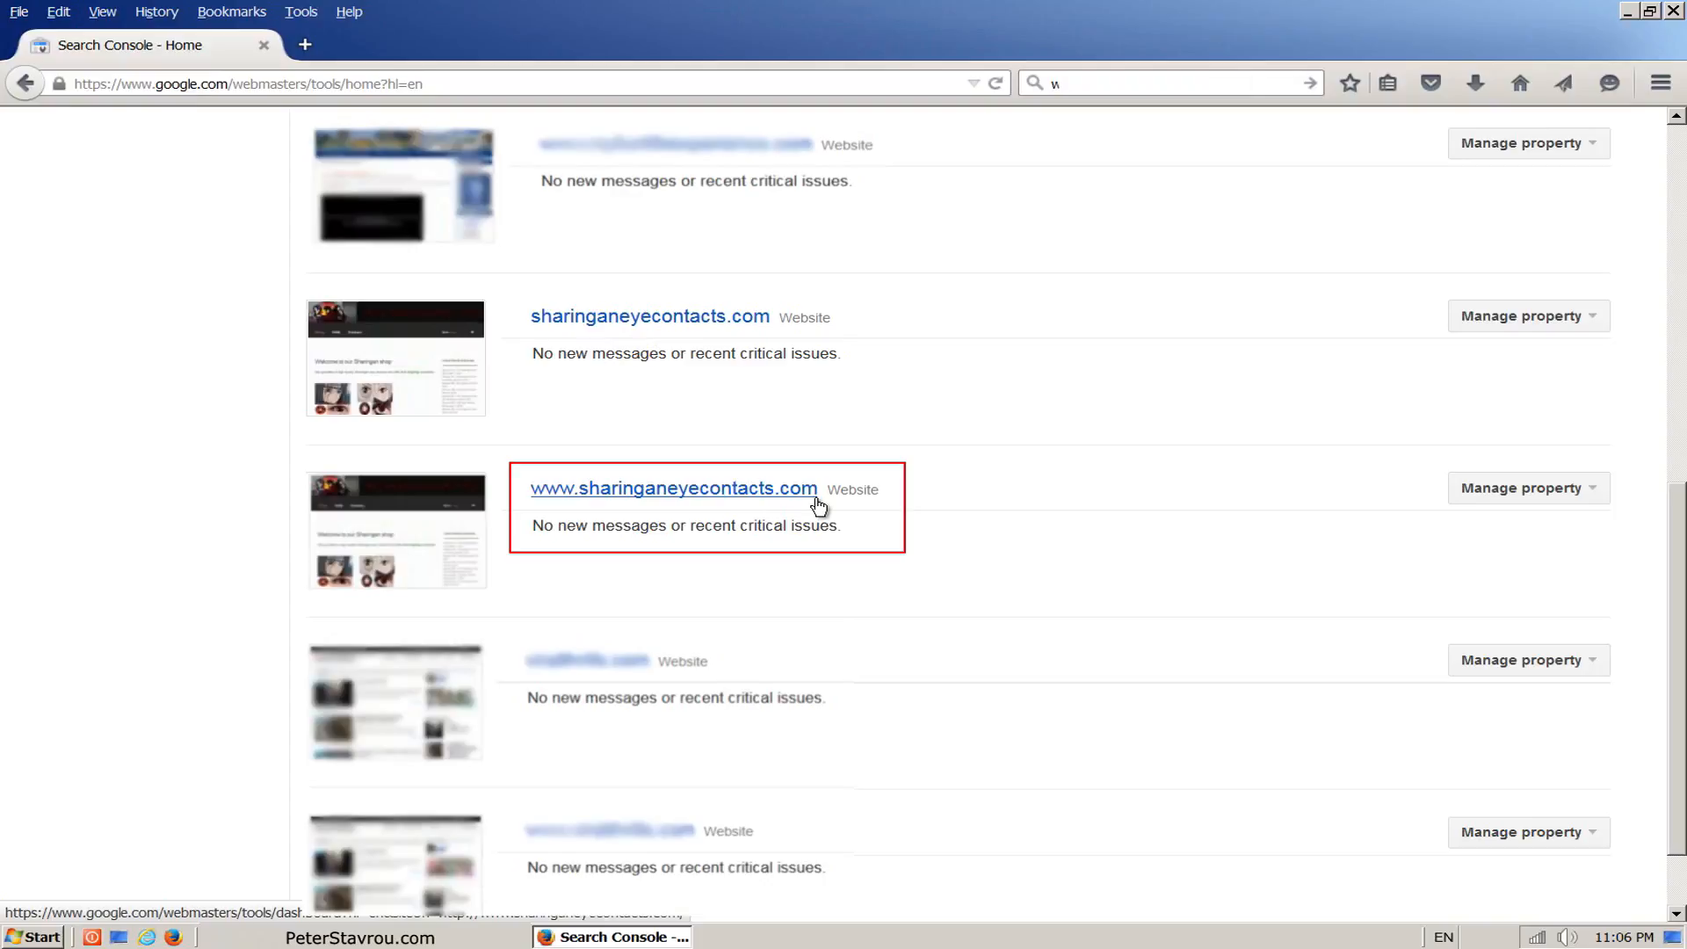
pyautogui.click(815, 499)
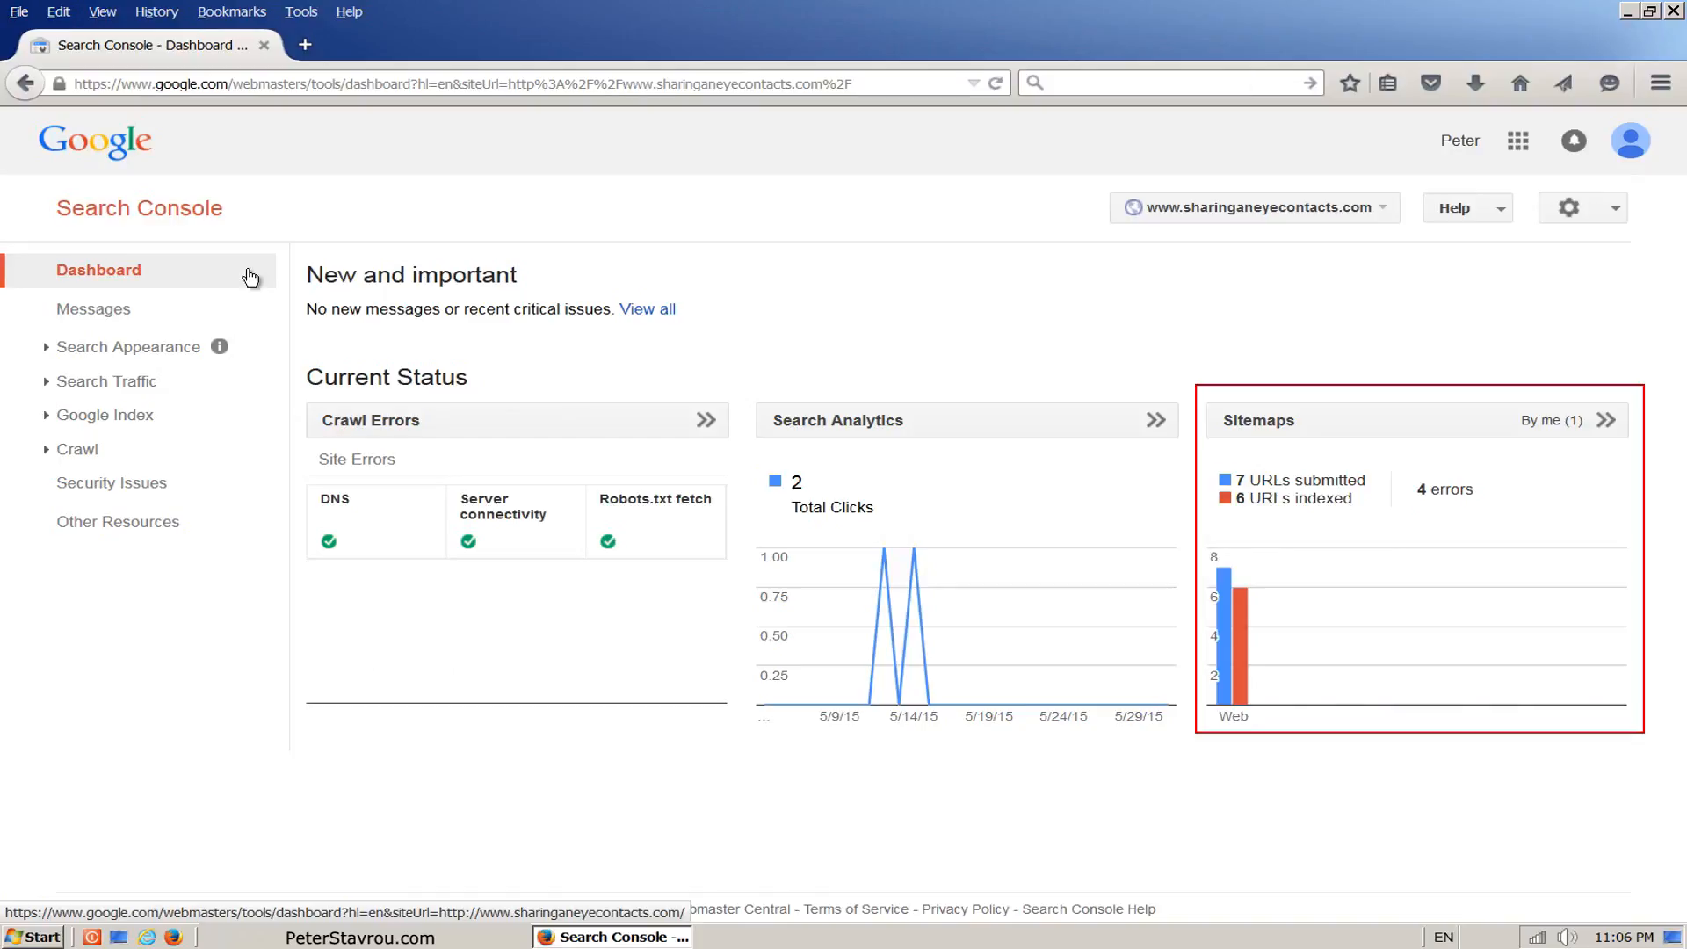
# Step: Open the Search Analytics report, add Impressions, CTR and Position to the clicks data, and review the queries table
pyautogui.write('w')
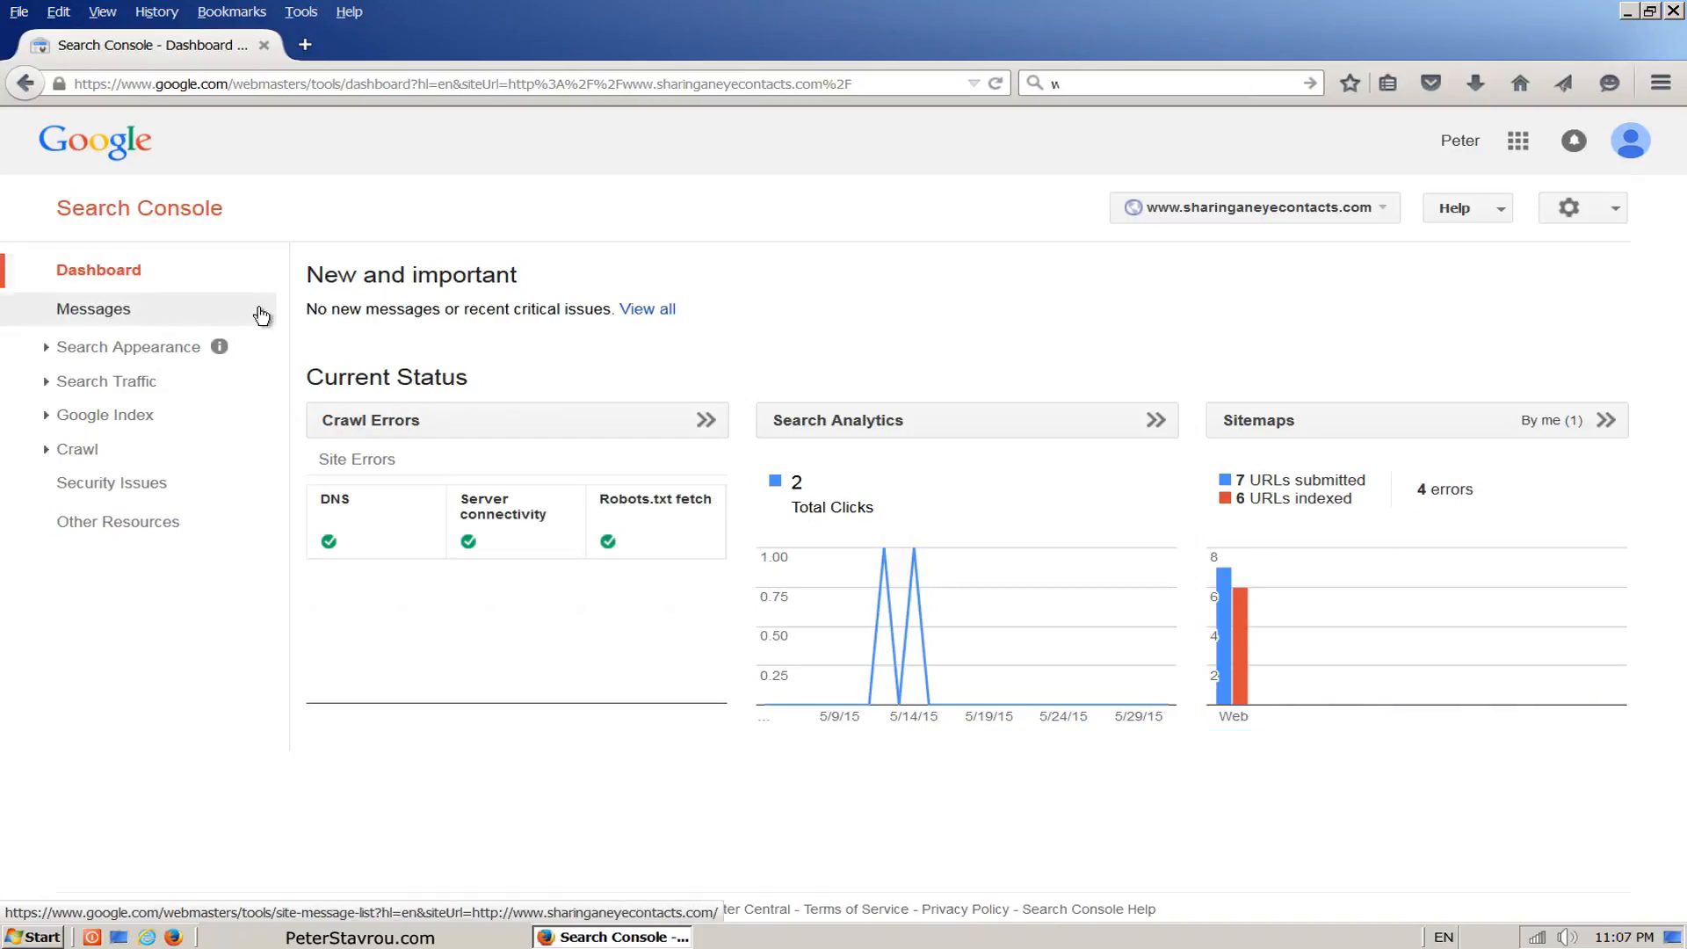
pyautogui.click(253, 390)
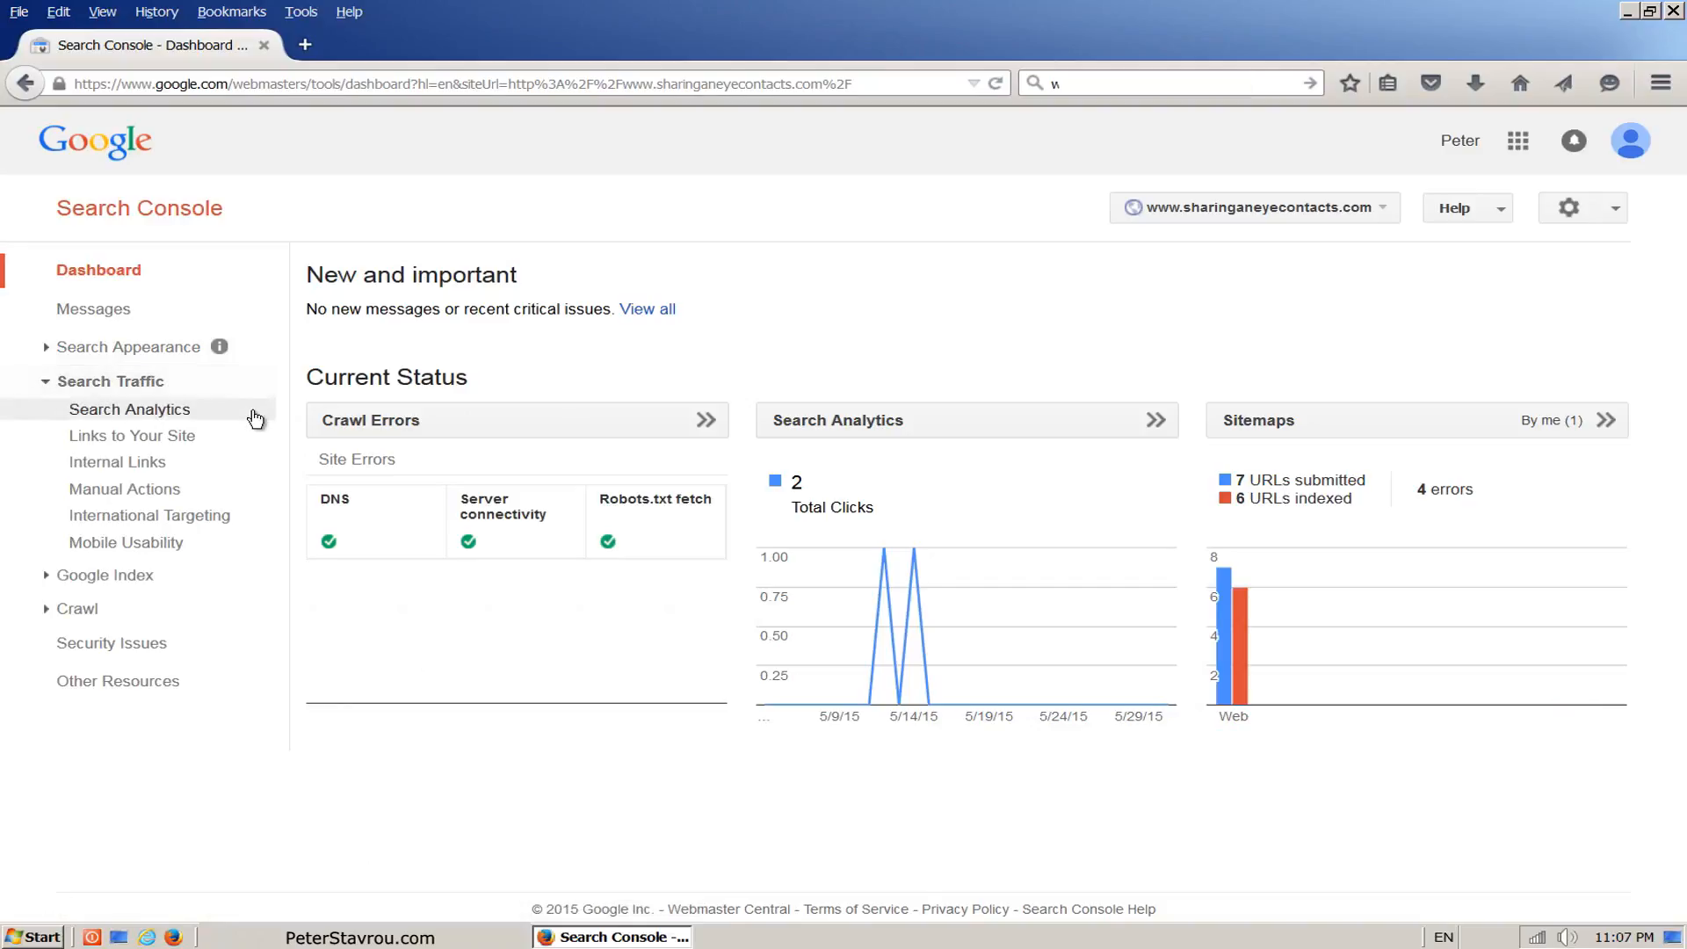
pyautogui.click(254, 419)
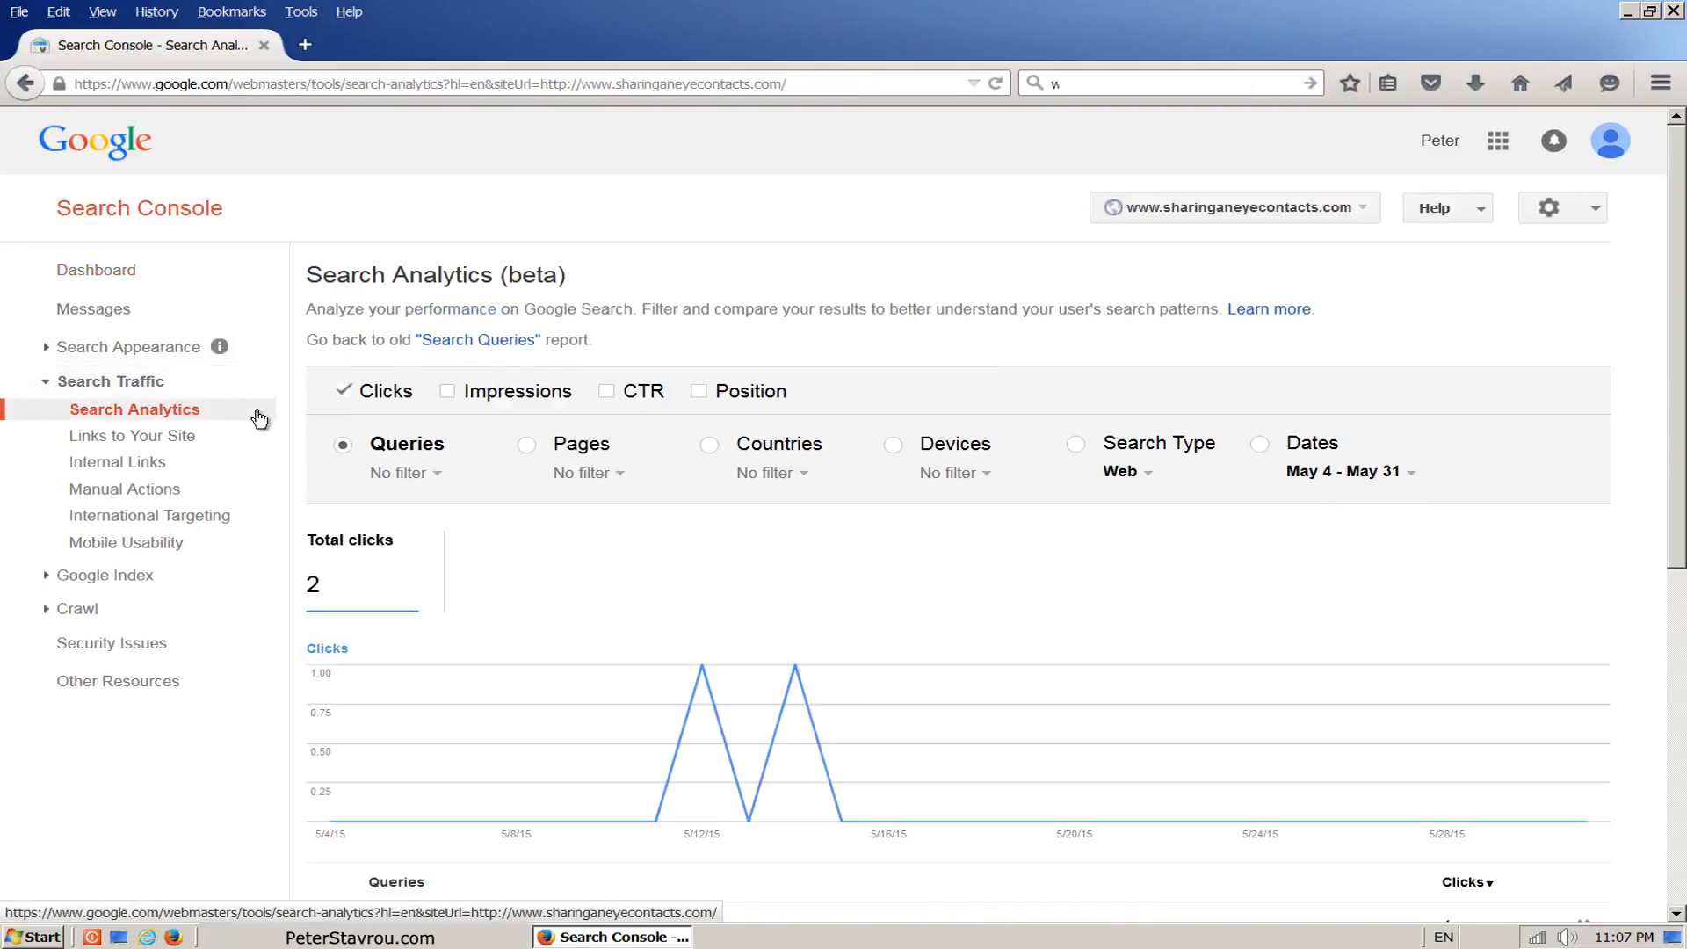
pyautogui.click(447, 394)
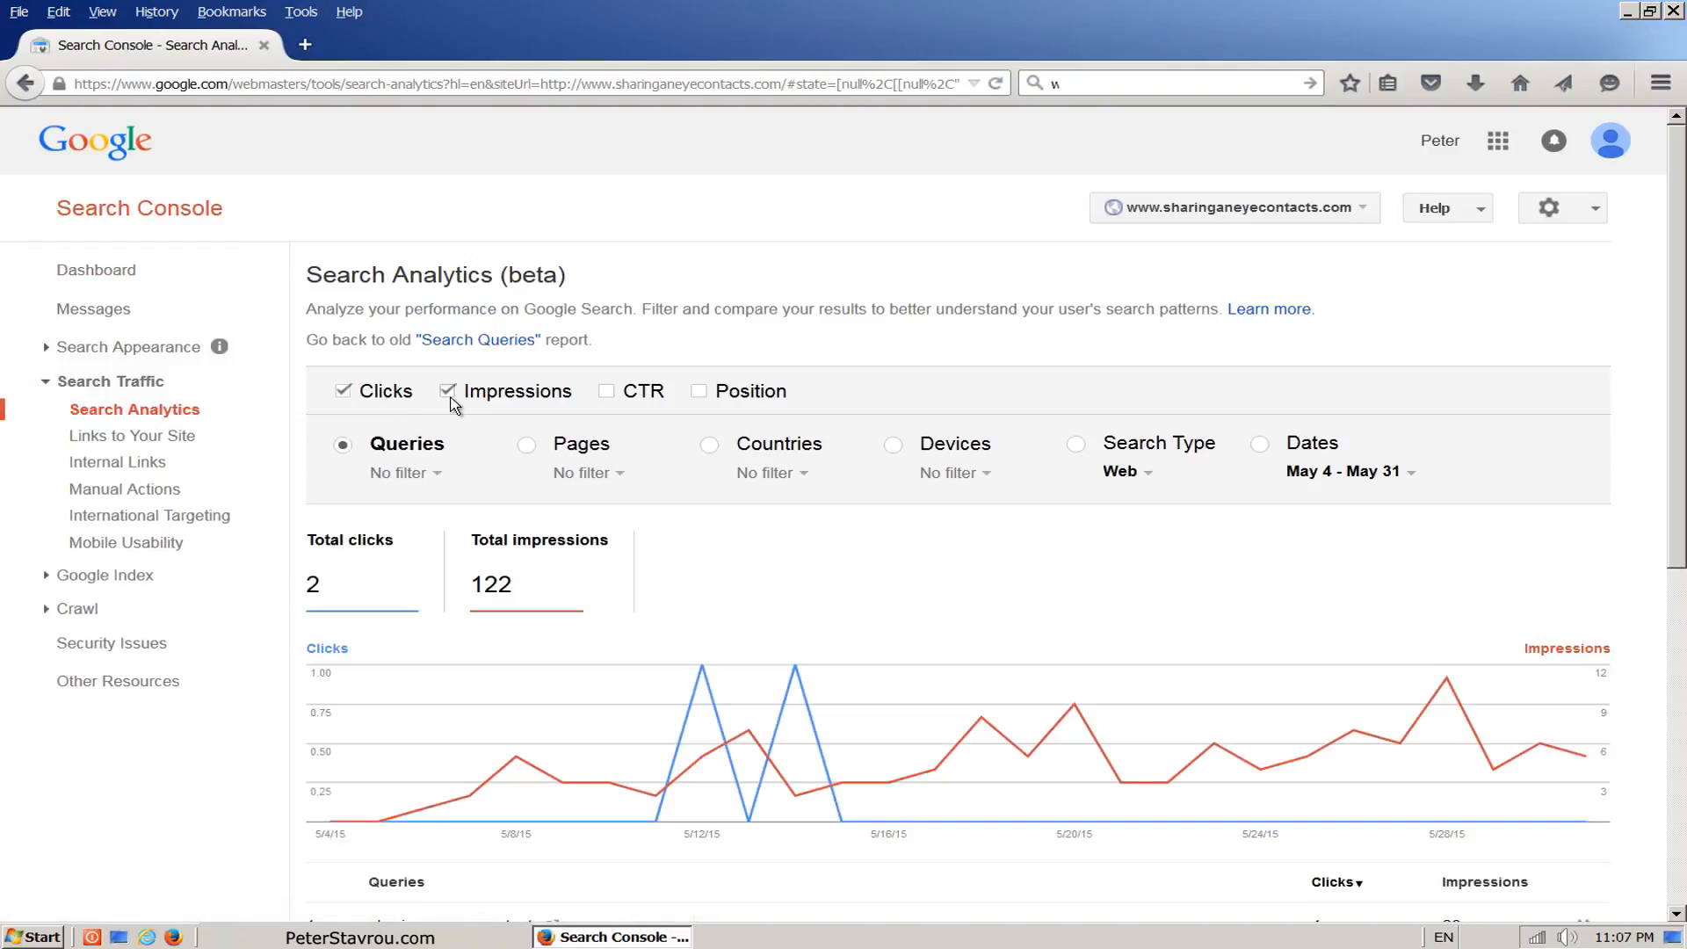
pyautogui.click(610, 402)
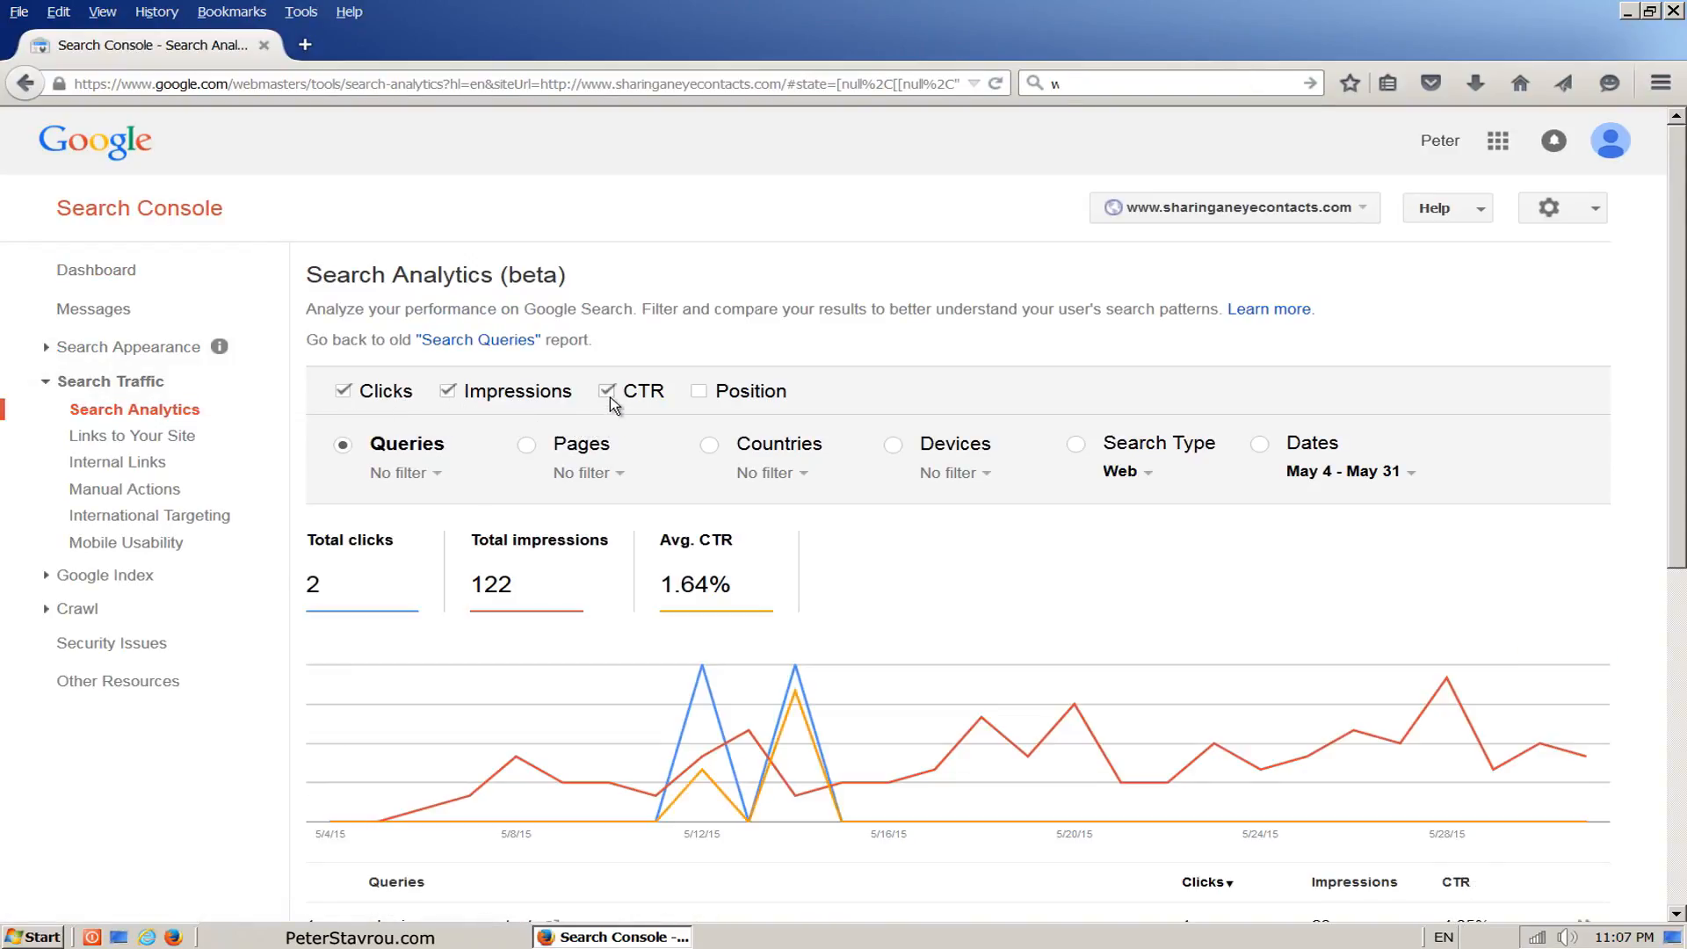
pyautogui.click(706, 402)
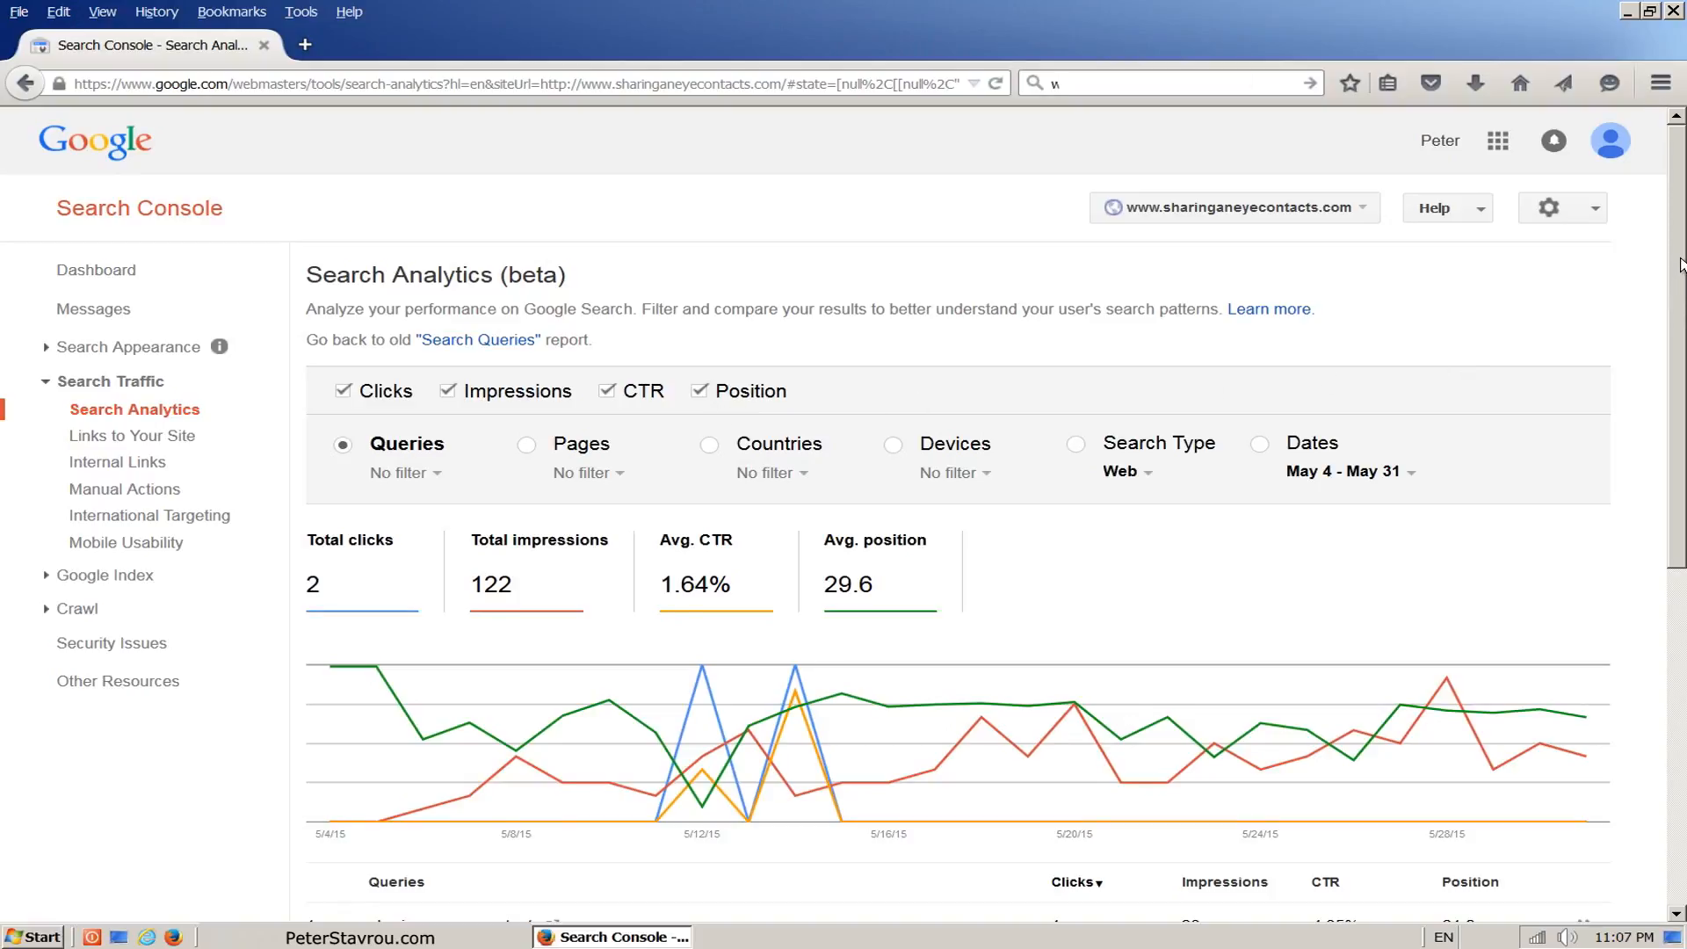
pyautogui.scroll(-5, 1680, 264)
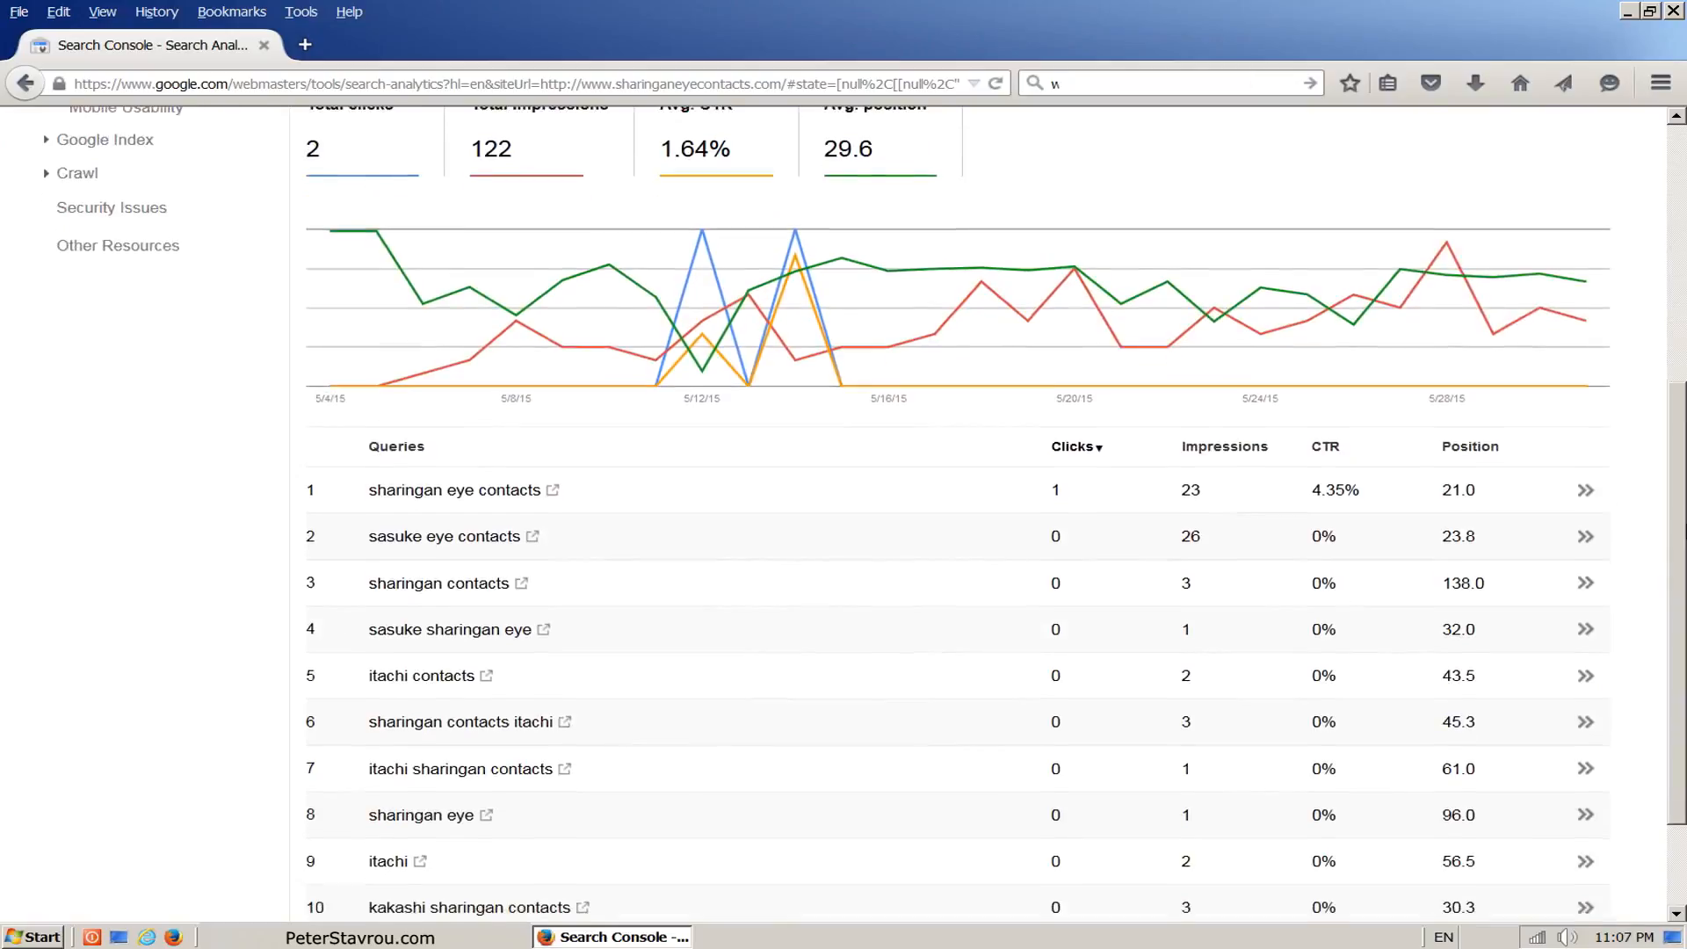
pyautogui.scroll(-2, 844, 515)
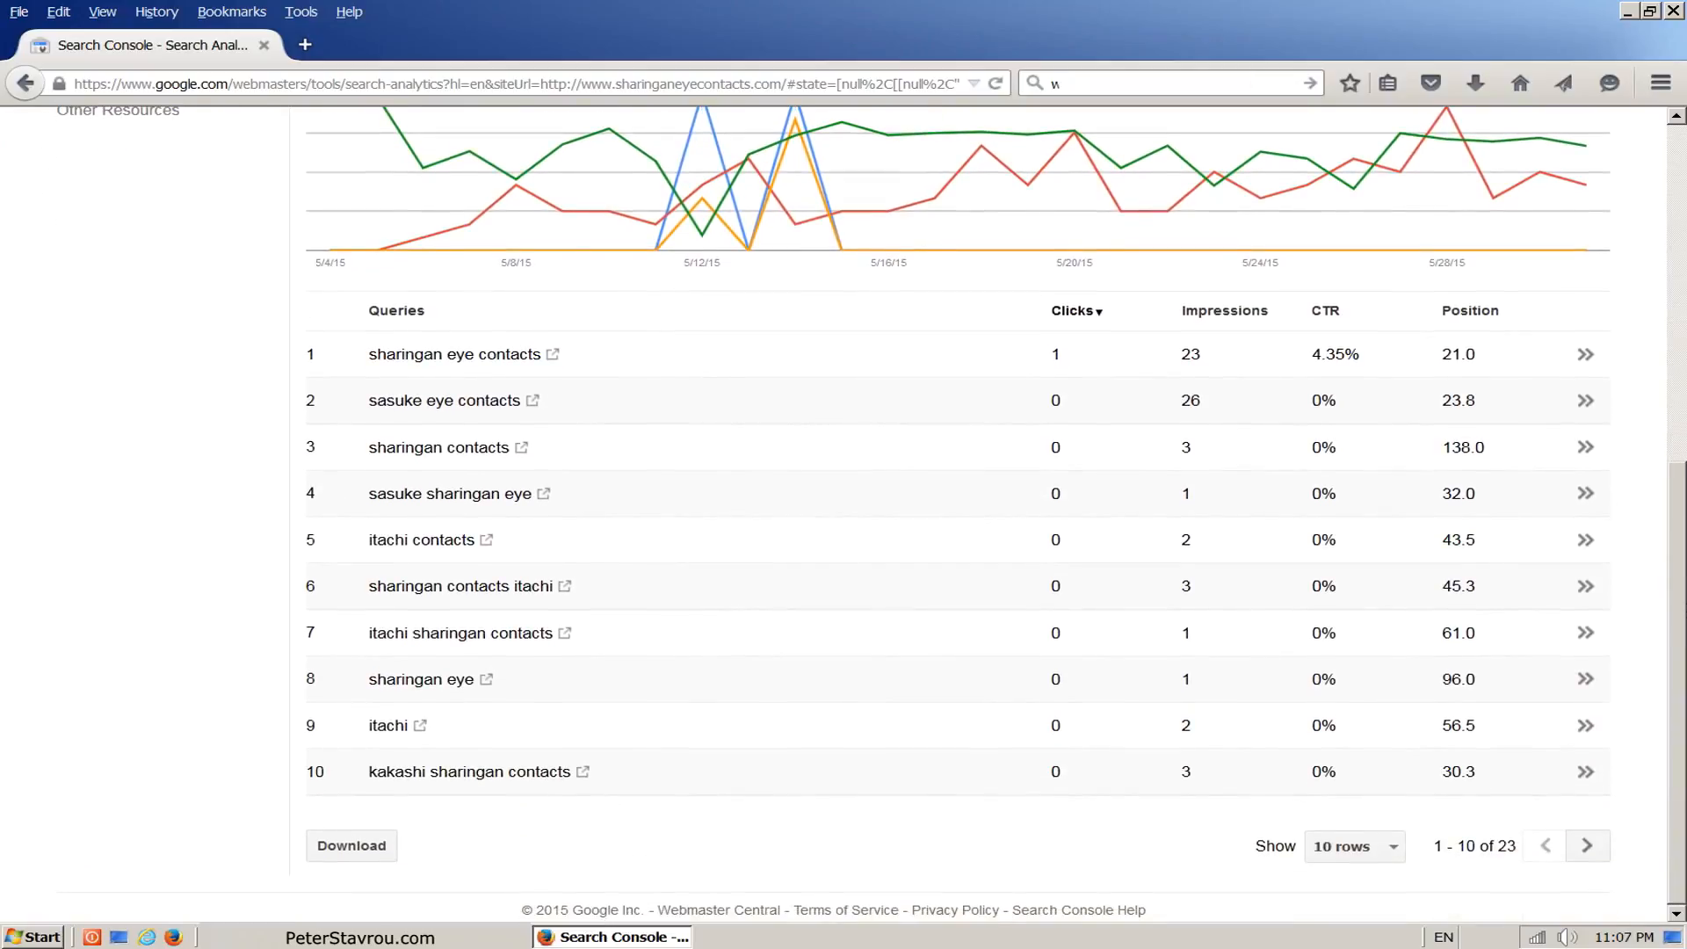
pyautogui.scroll(5, 1680, 397)
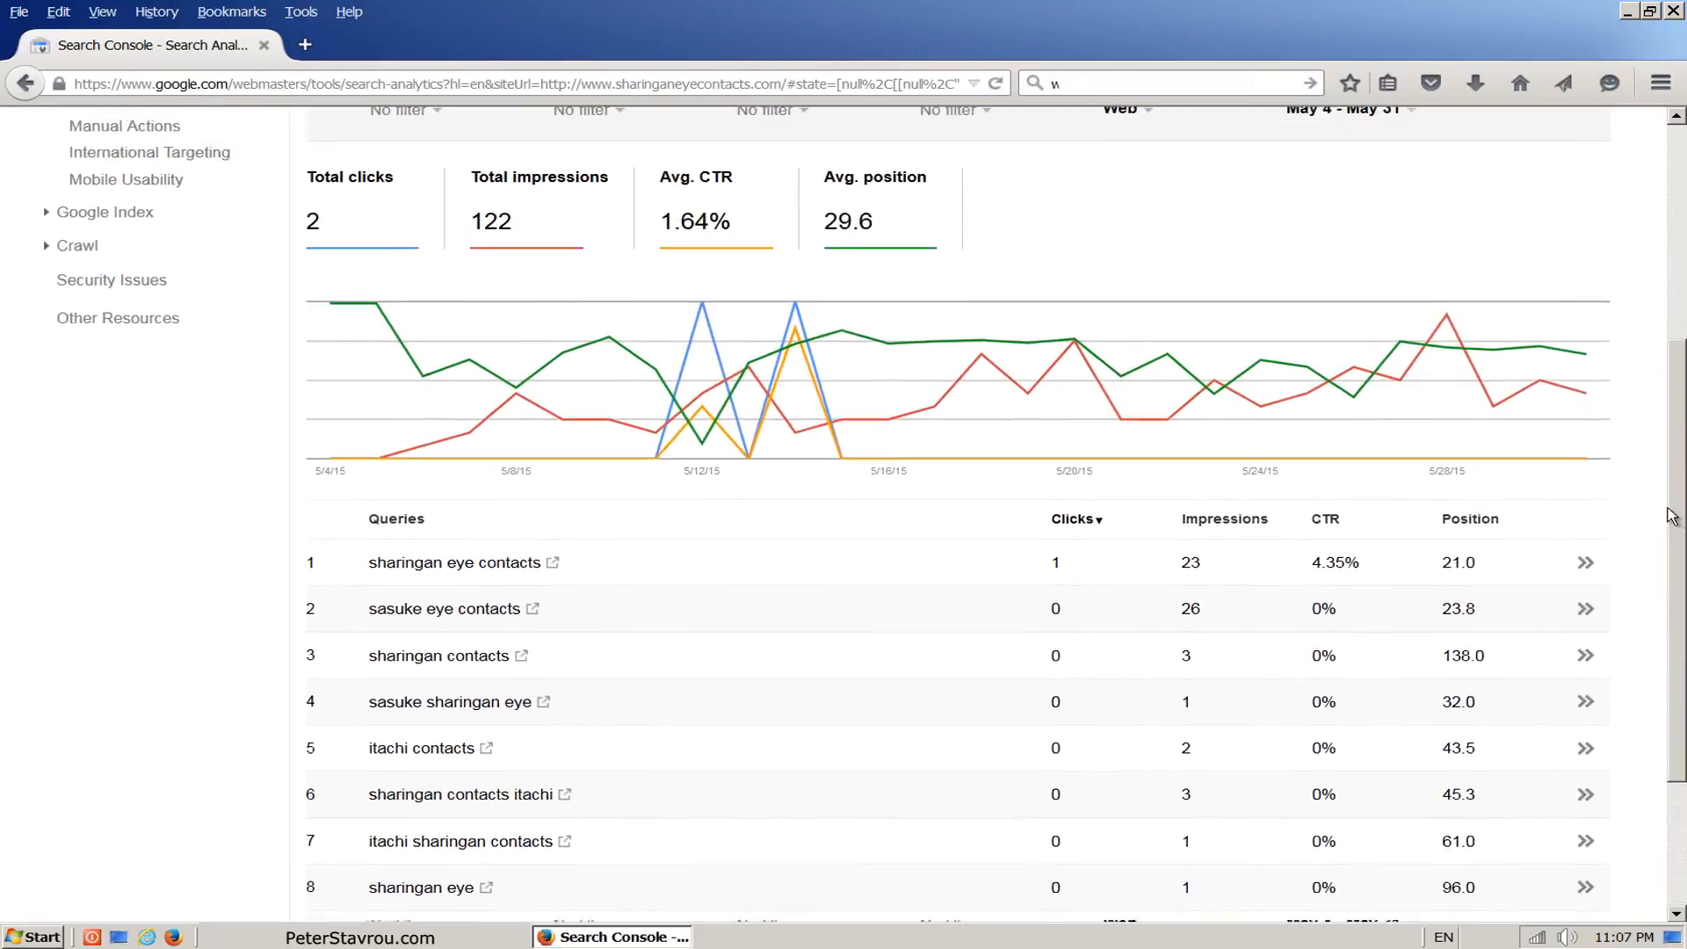
pyautogui.scroll(2, 1680, 397)
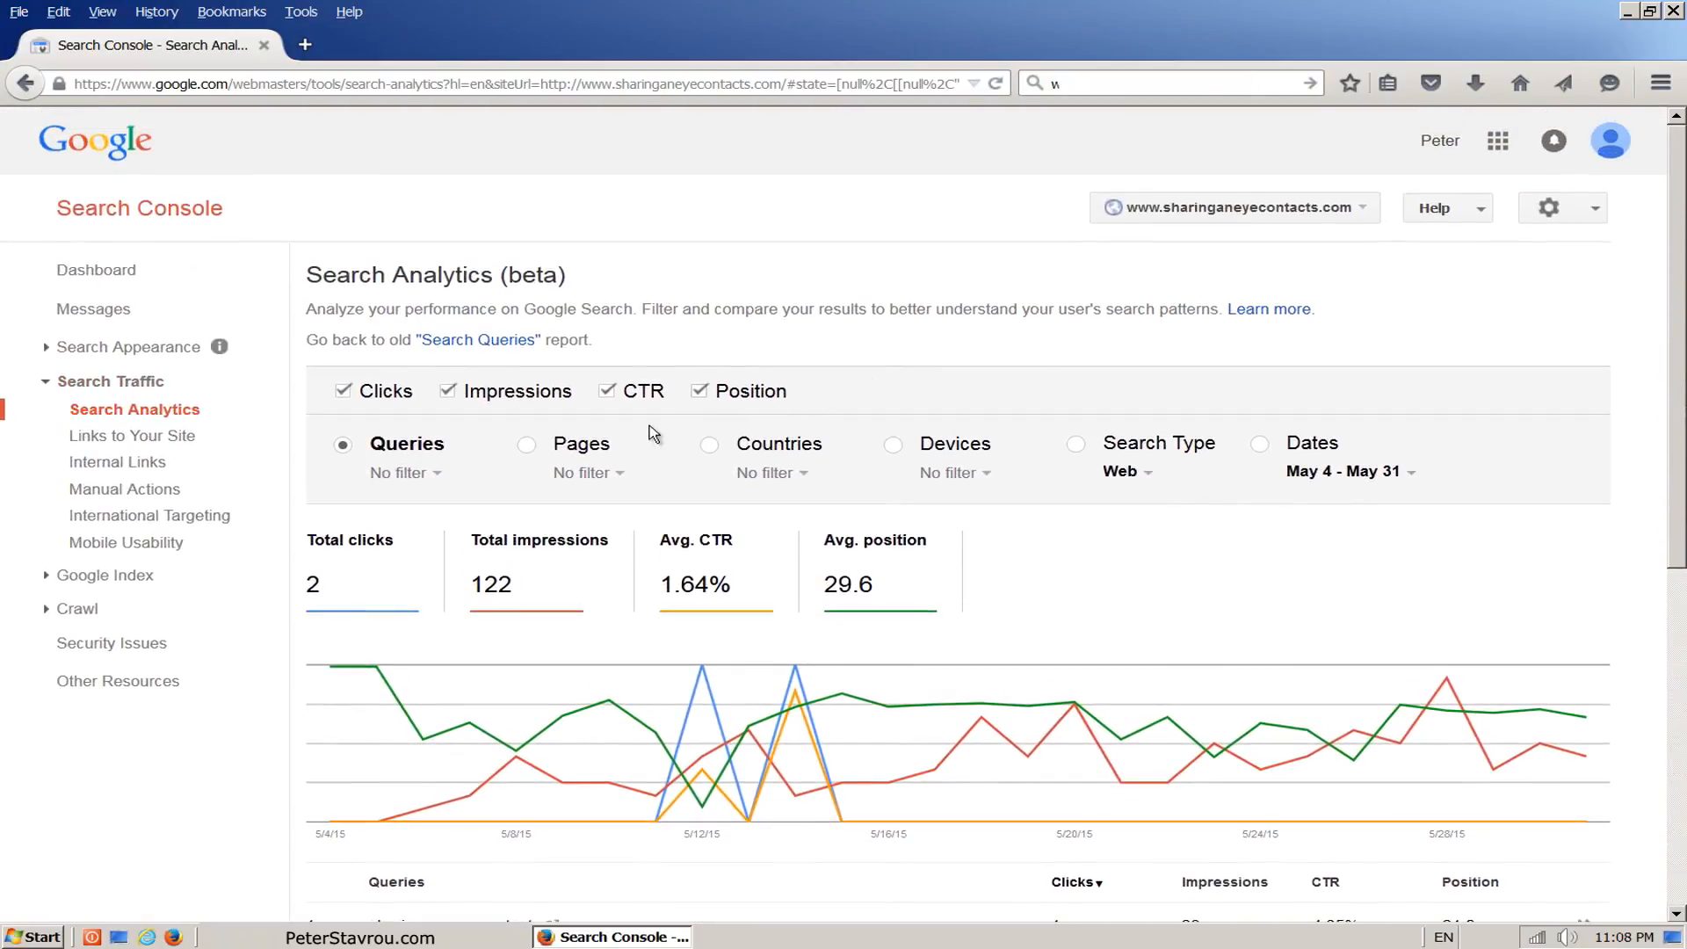
# Step: Group the Search Analytics data by Pages and review the metrics for each page
pyautogui.click(527, 445)
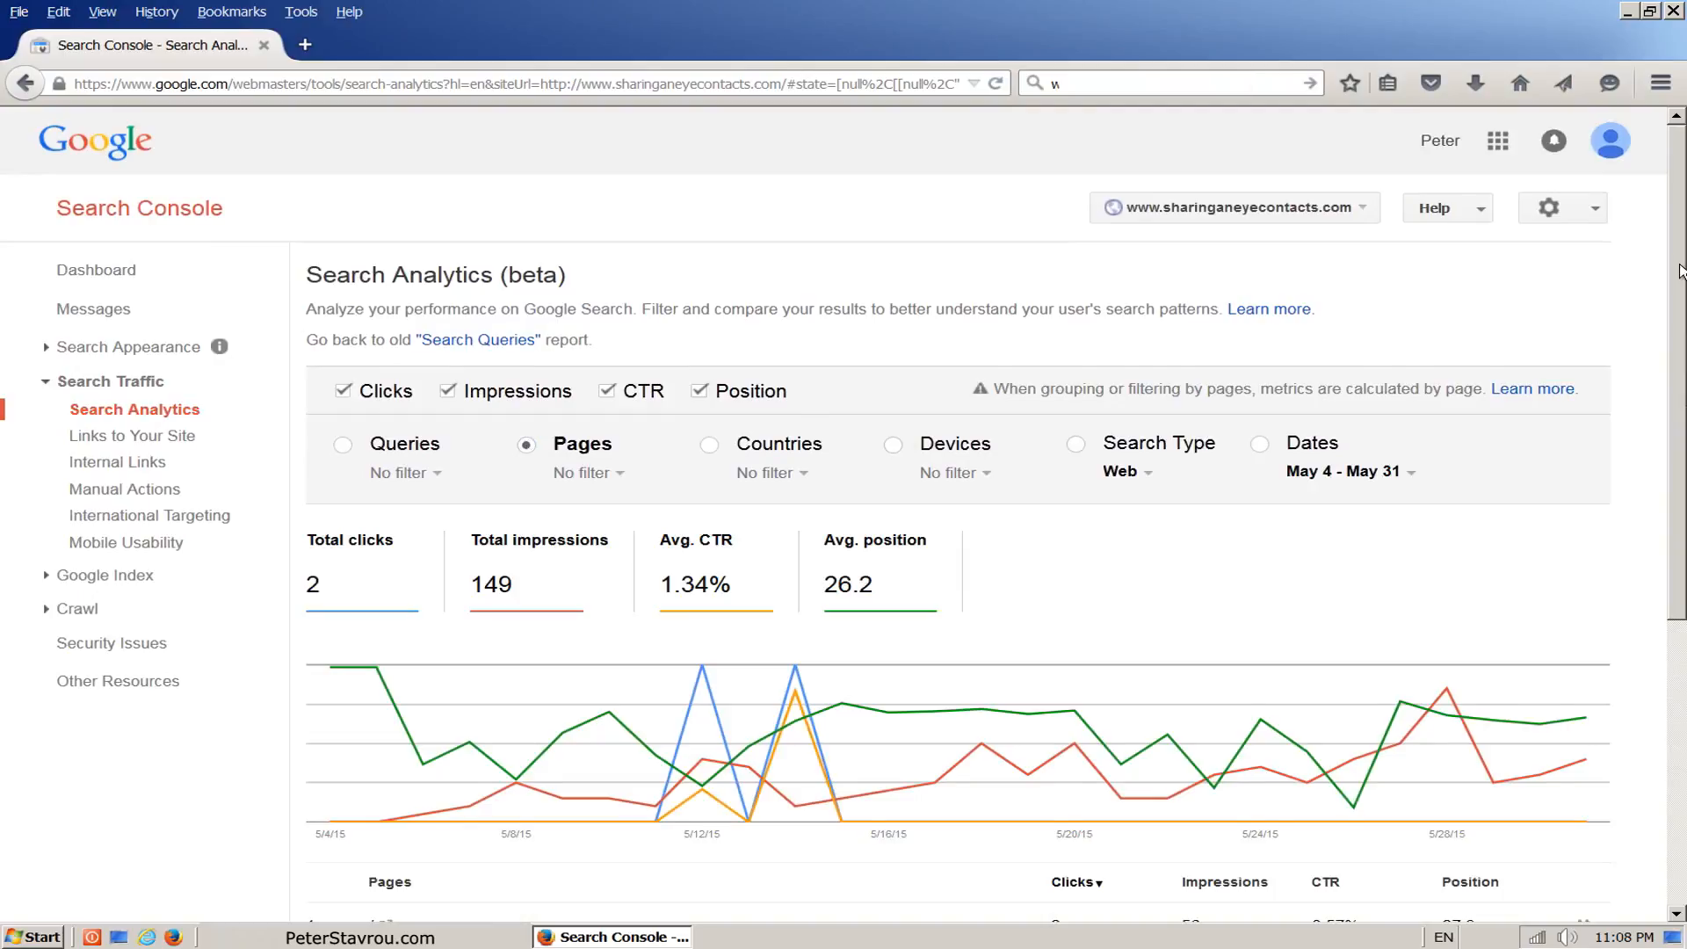
pyautogui.scroll(-5, 966, 527)
pyautogui.scroll(-3, 966, 527)
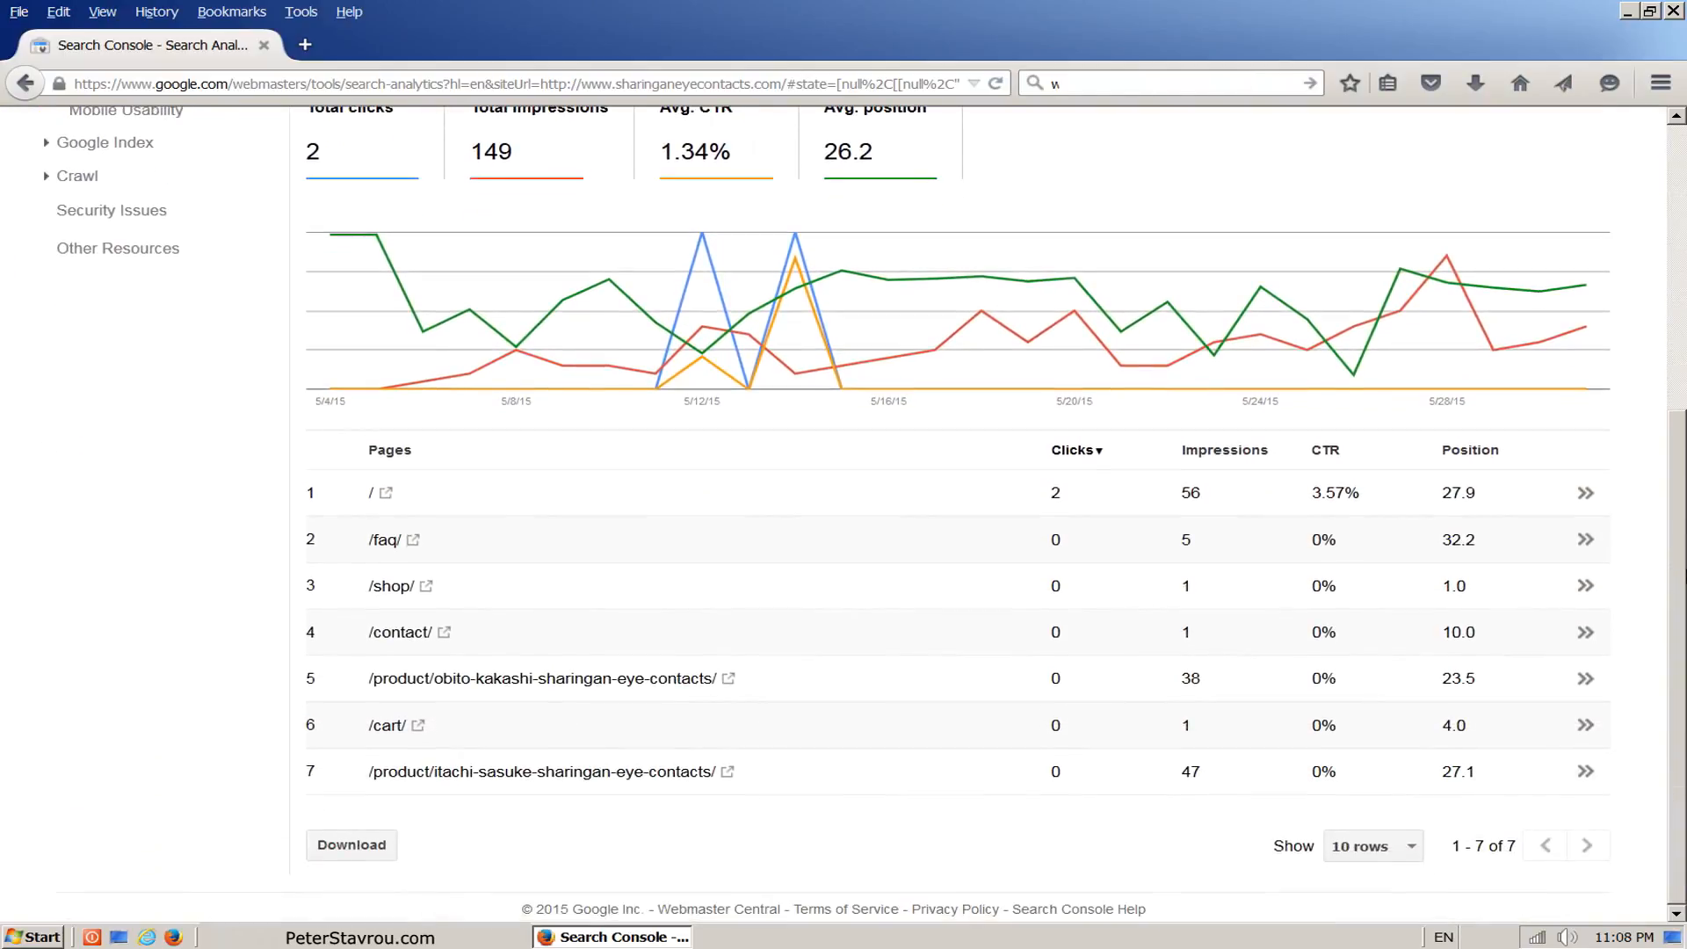
pyautogui.moveTo(1685, 571); pyautogui.dragTo(1678, 259)
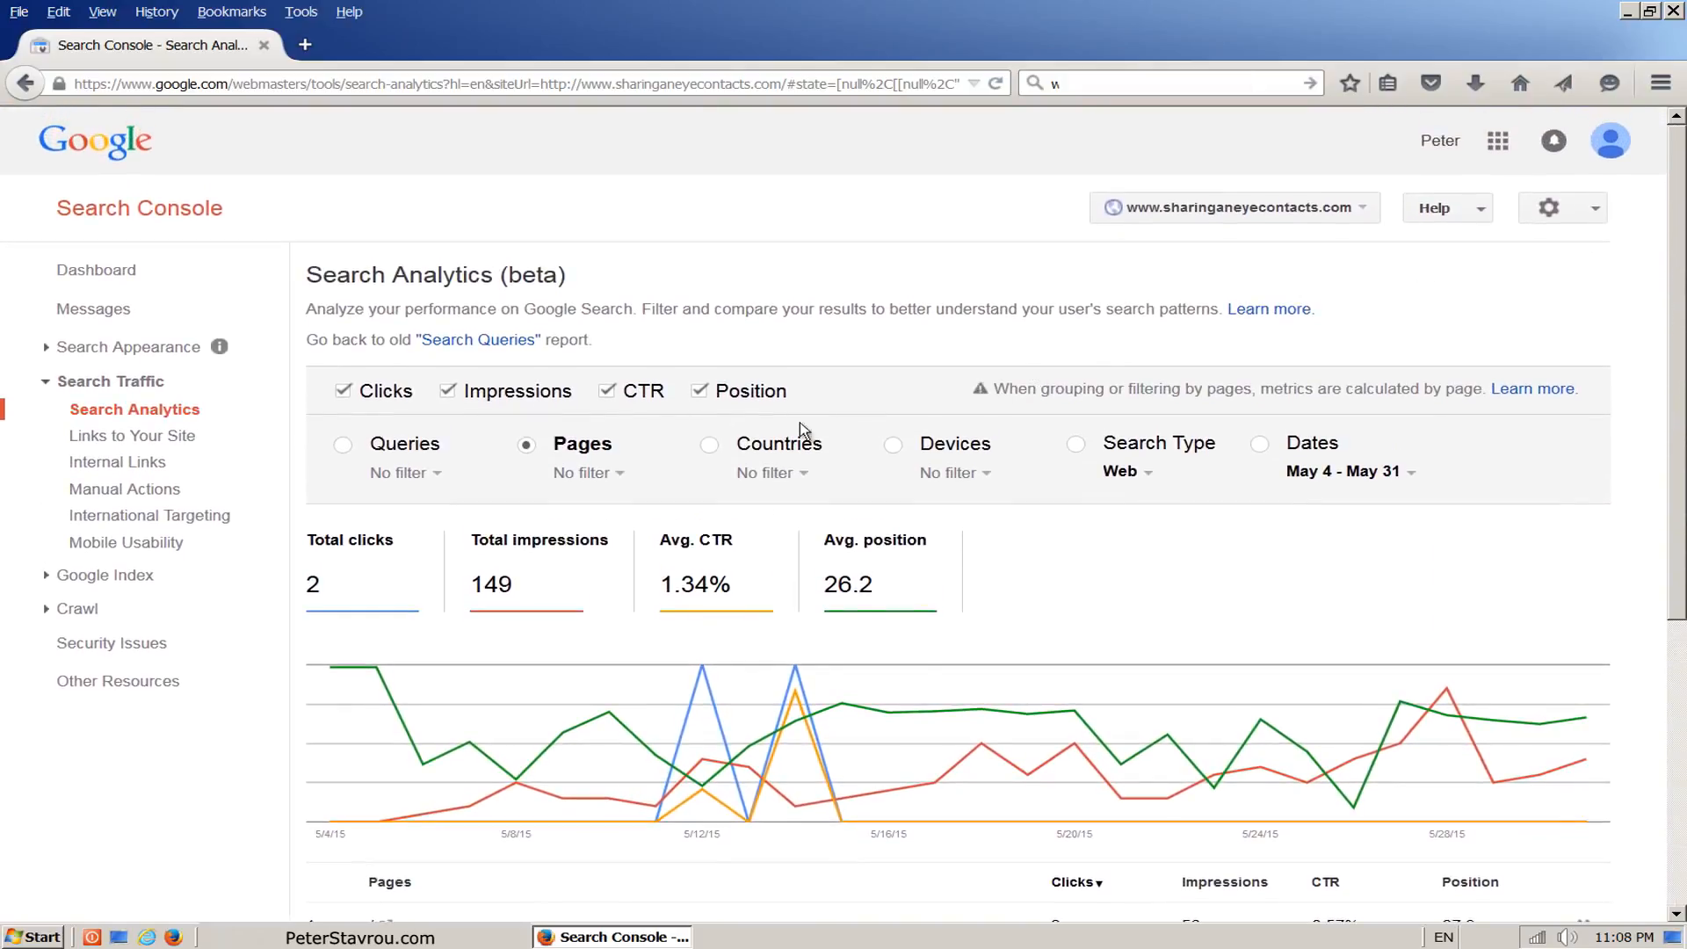
# Step: Group the Search Analytics data by Countries and review the metrics for each country
pyautogui.click(709, 445)
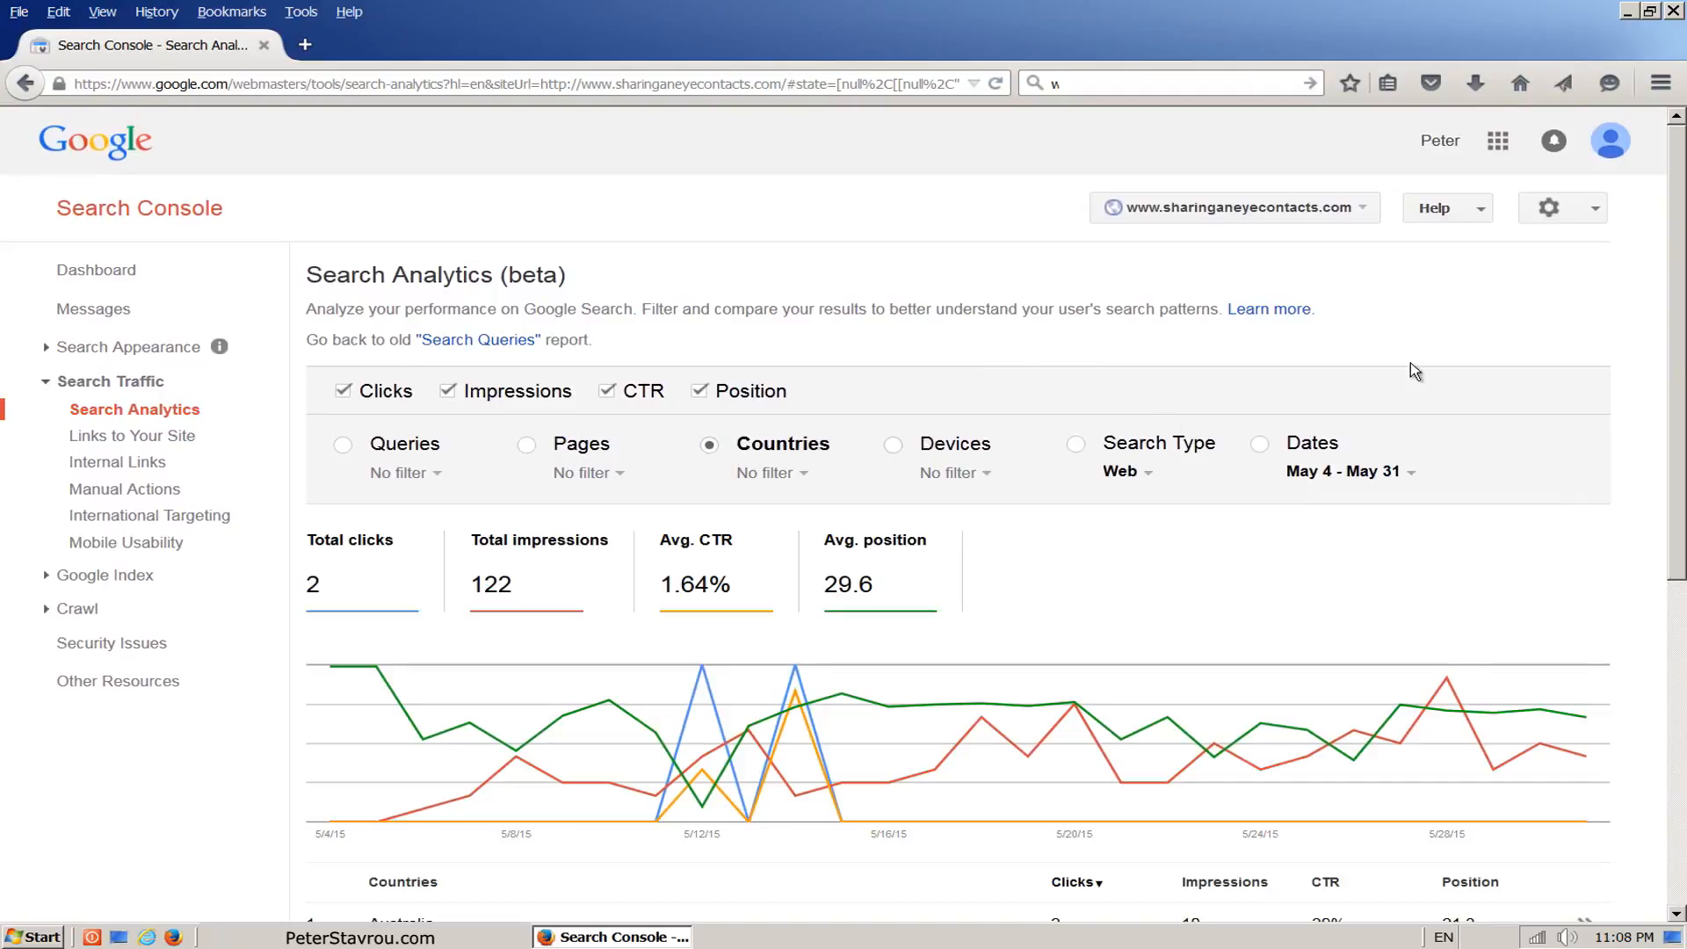
pyautogui.moveTo(1680, 180); pyautogui.dragTo(1665, 530)
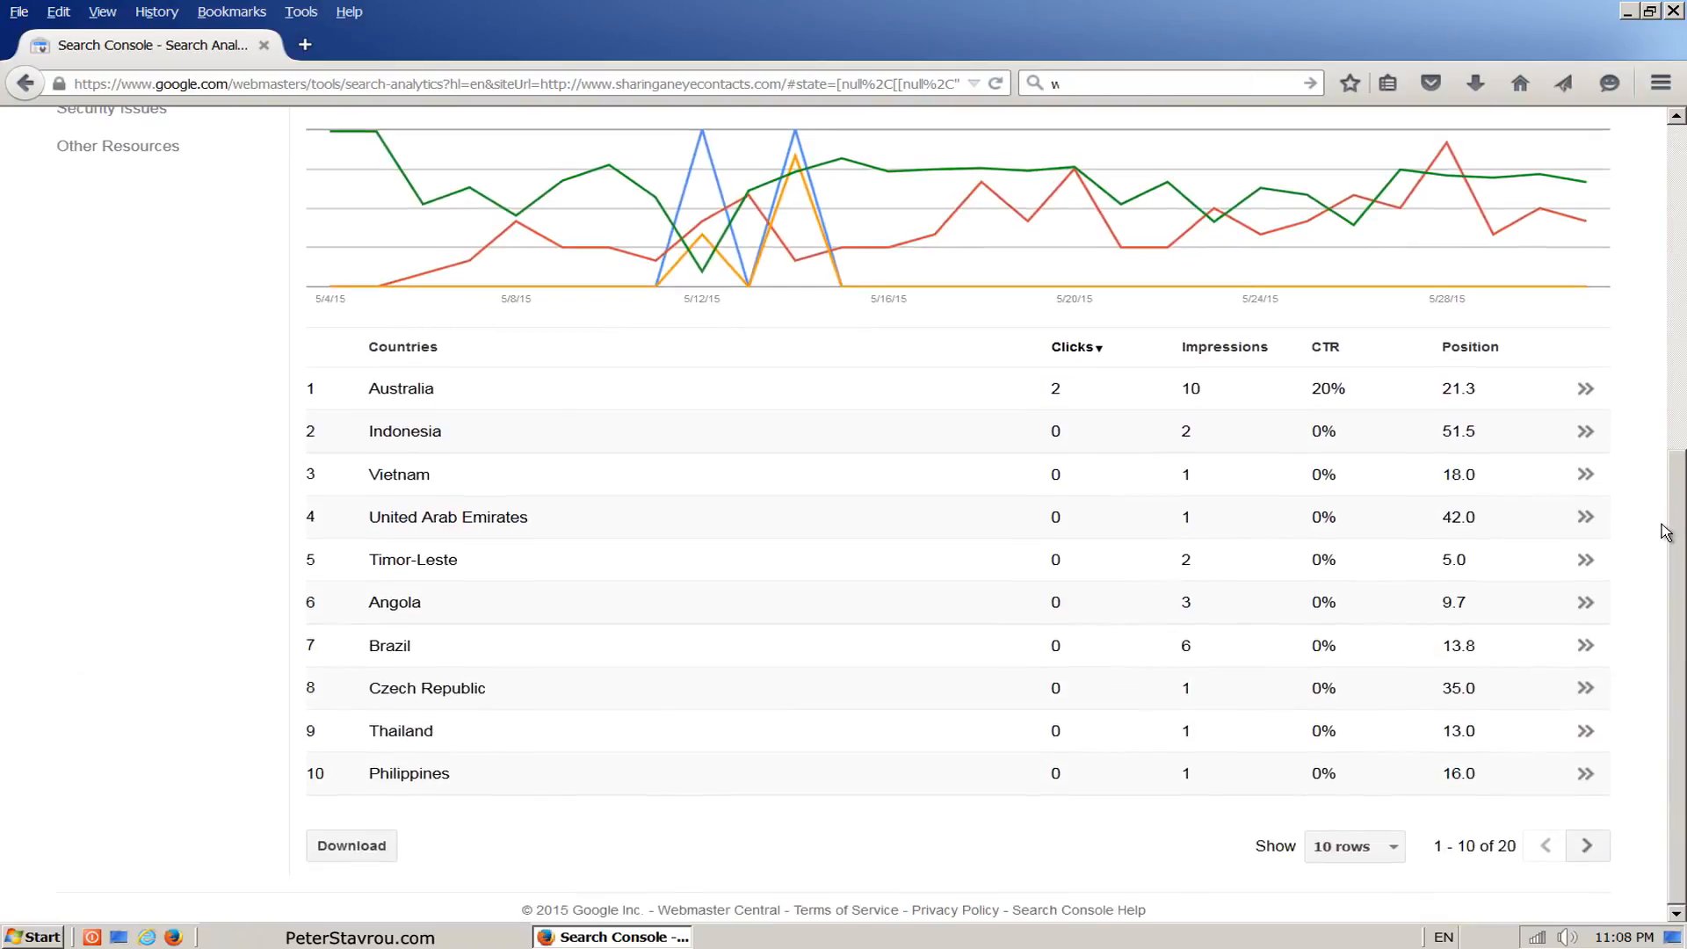
pyautogui.moveTo(1666, 532); pyautogui.dragTo(1670, 147)
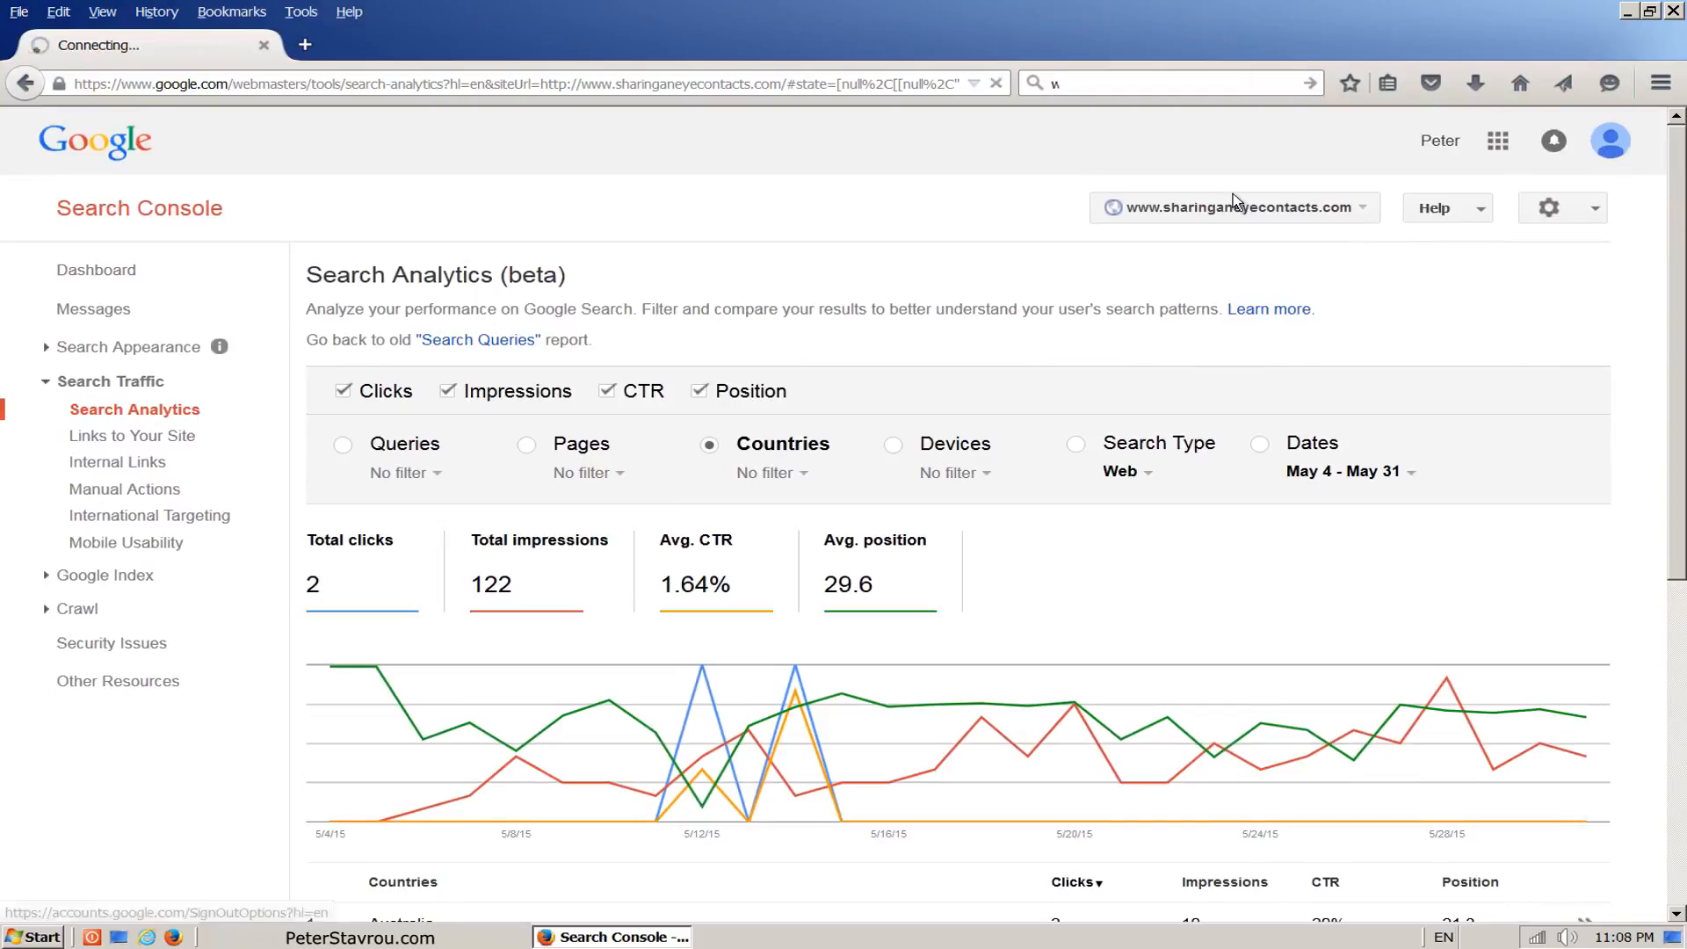
# Step: Open the Links to Your Site report and check which pages tutoranswer.com links to
pyautogui.click(262, 446)
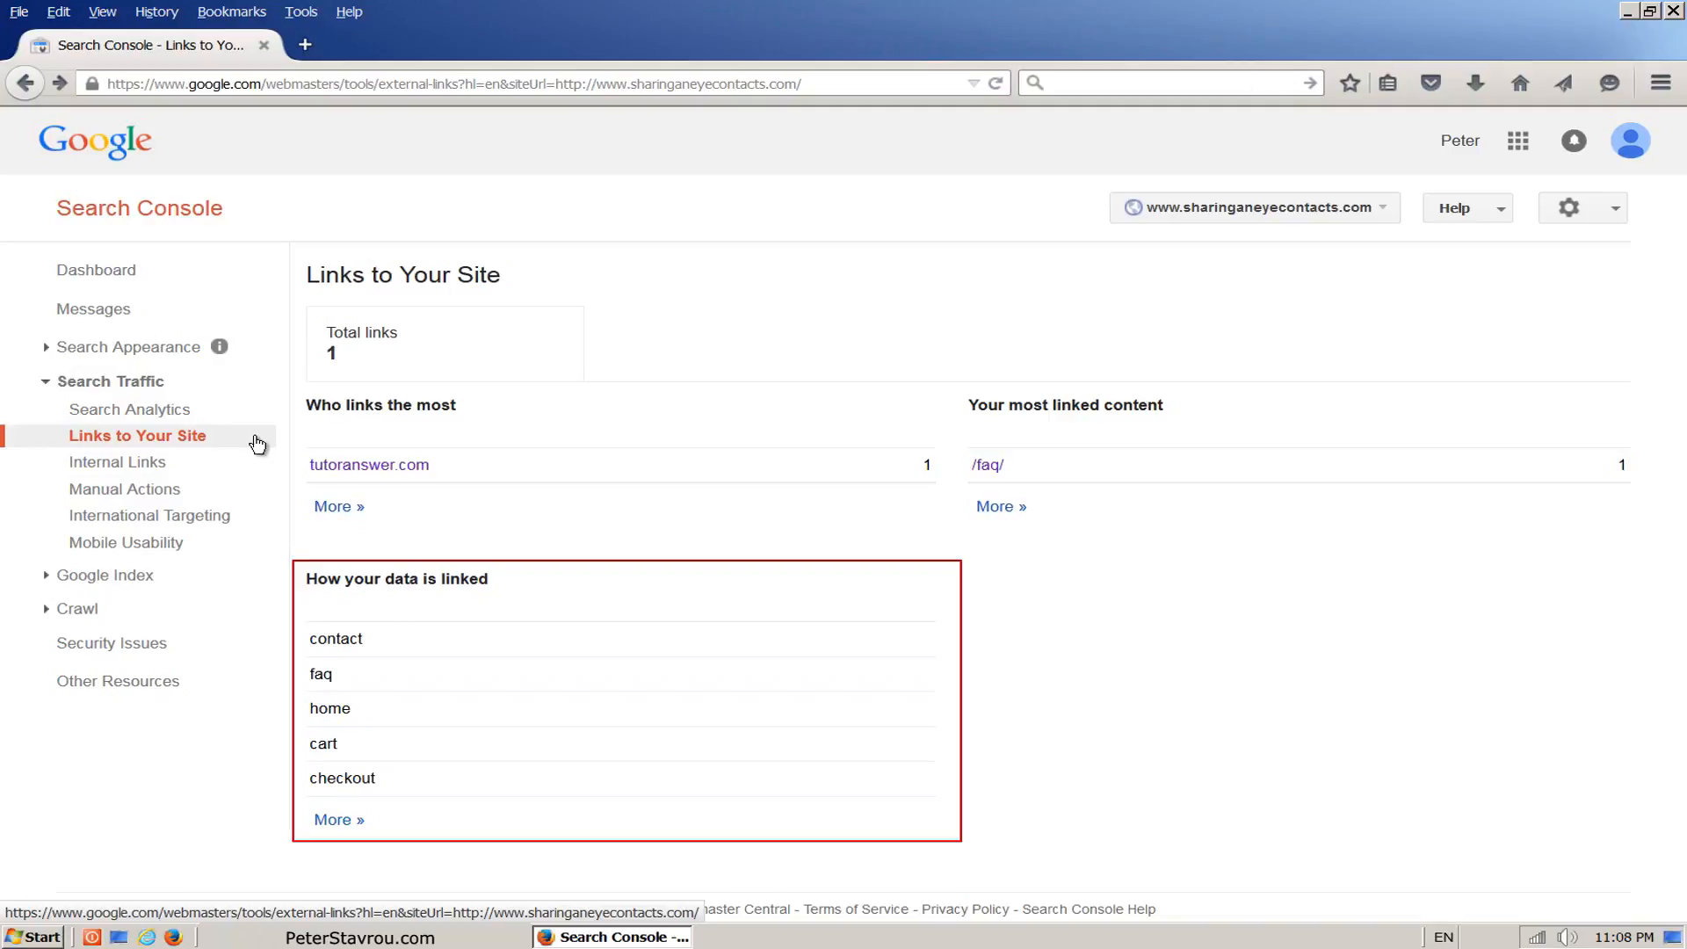
pyautogui.click(424, 467)
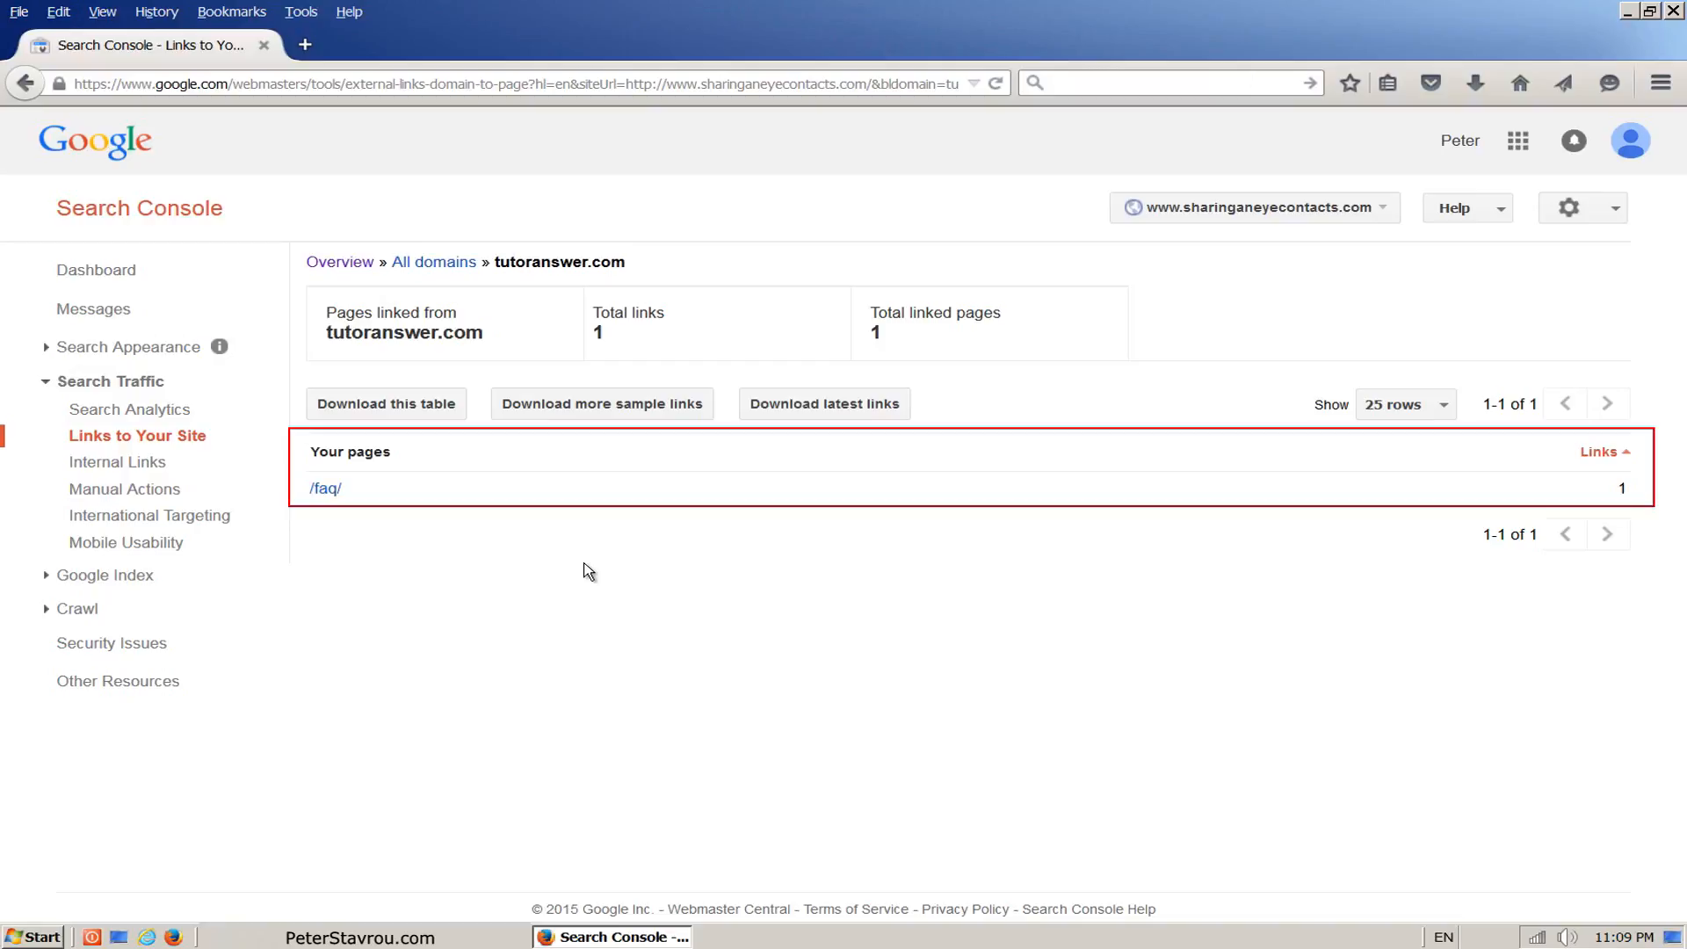
# Step: Open the Index Status report under Google Index and switch it to the Advanced view
pyautogui.click(220, 583)
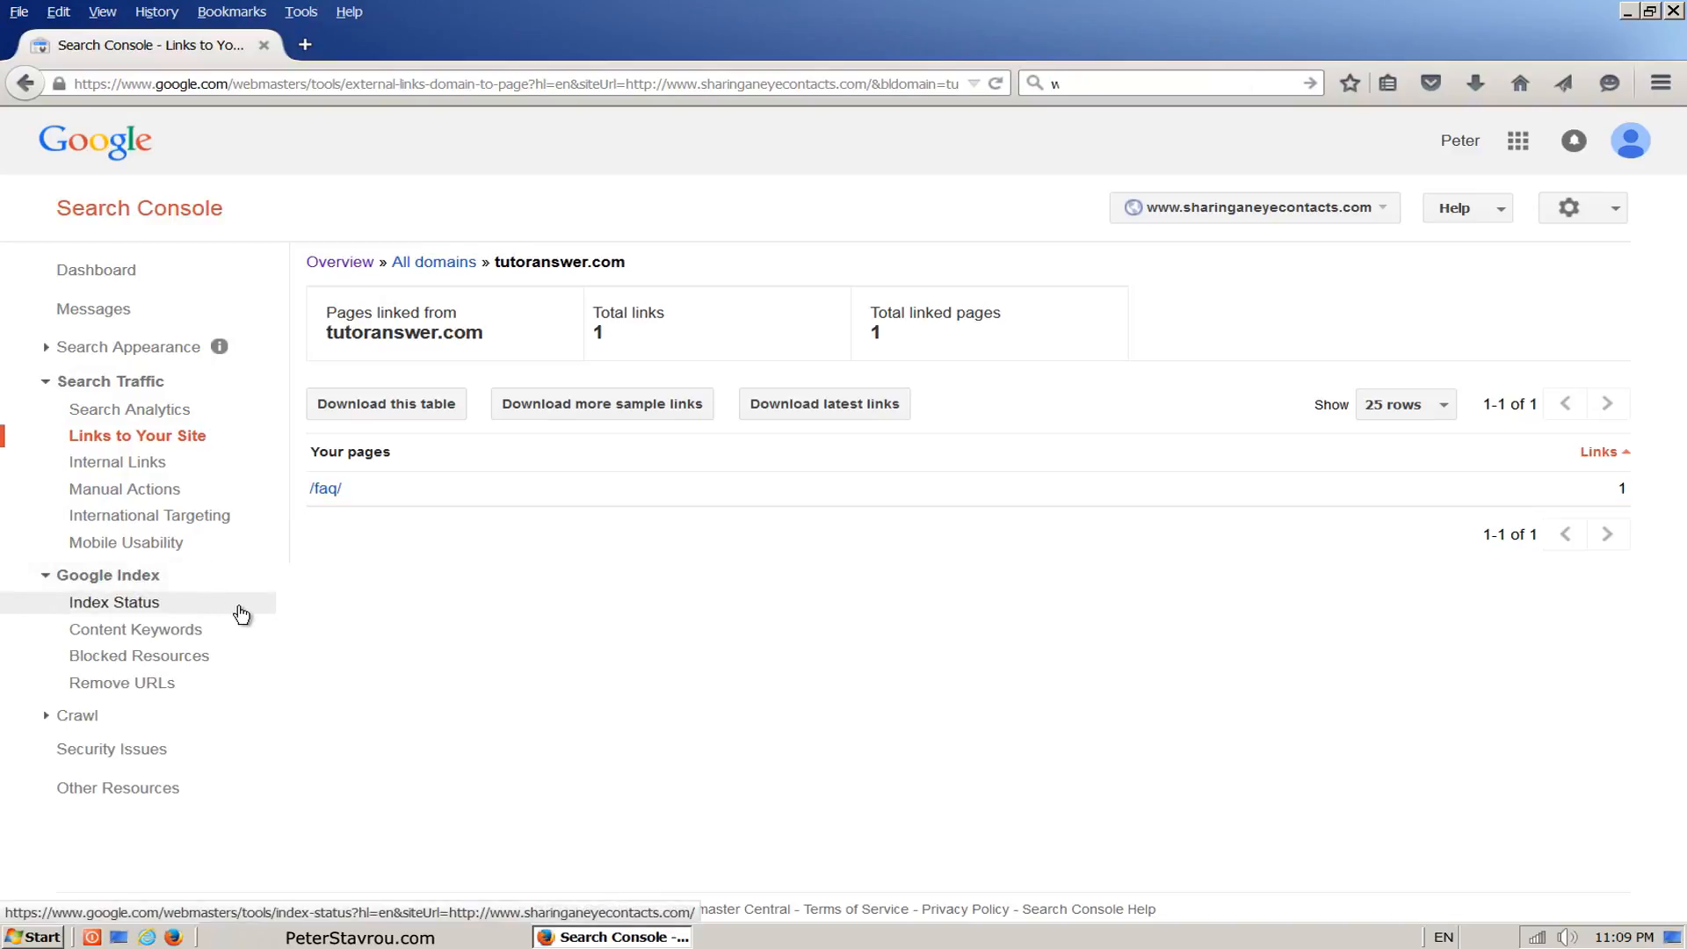
pyautogui.click(242, 613)
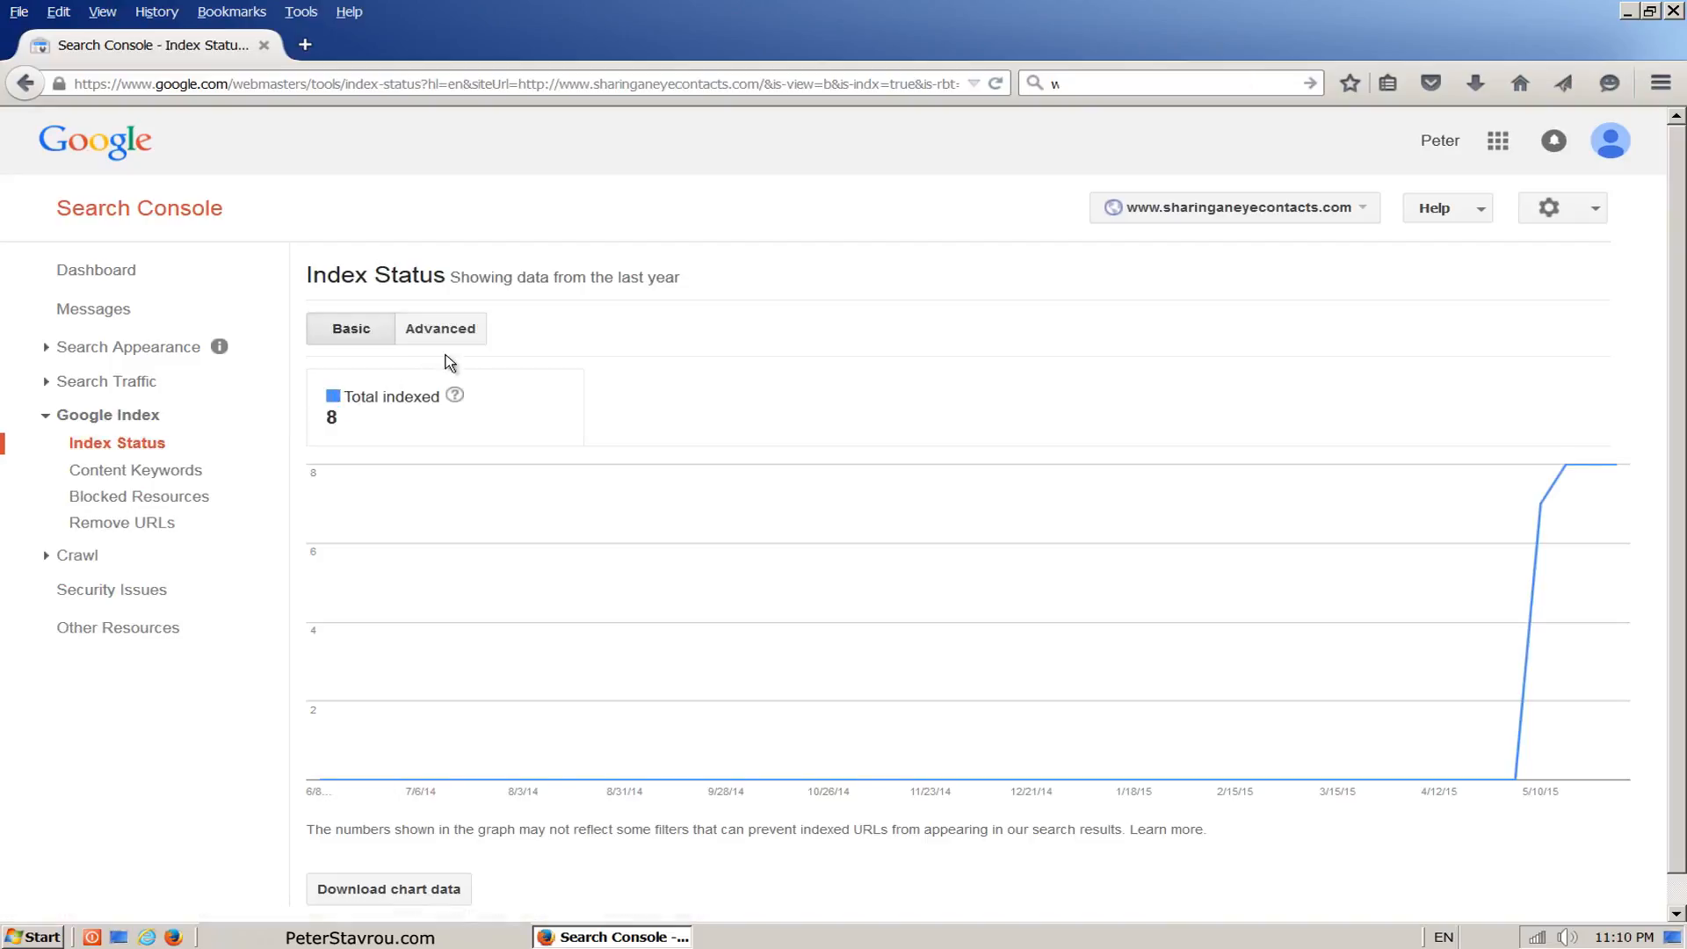
pyautogui.click(480, 343)
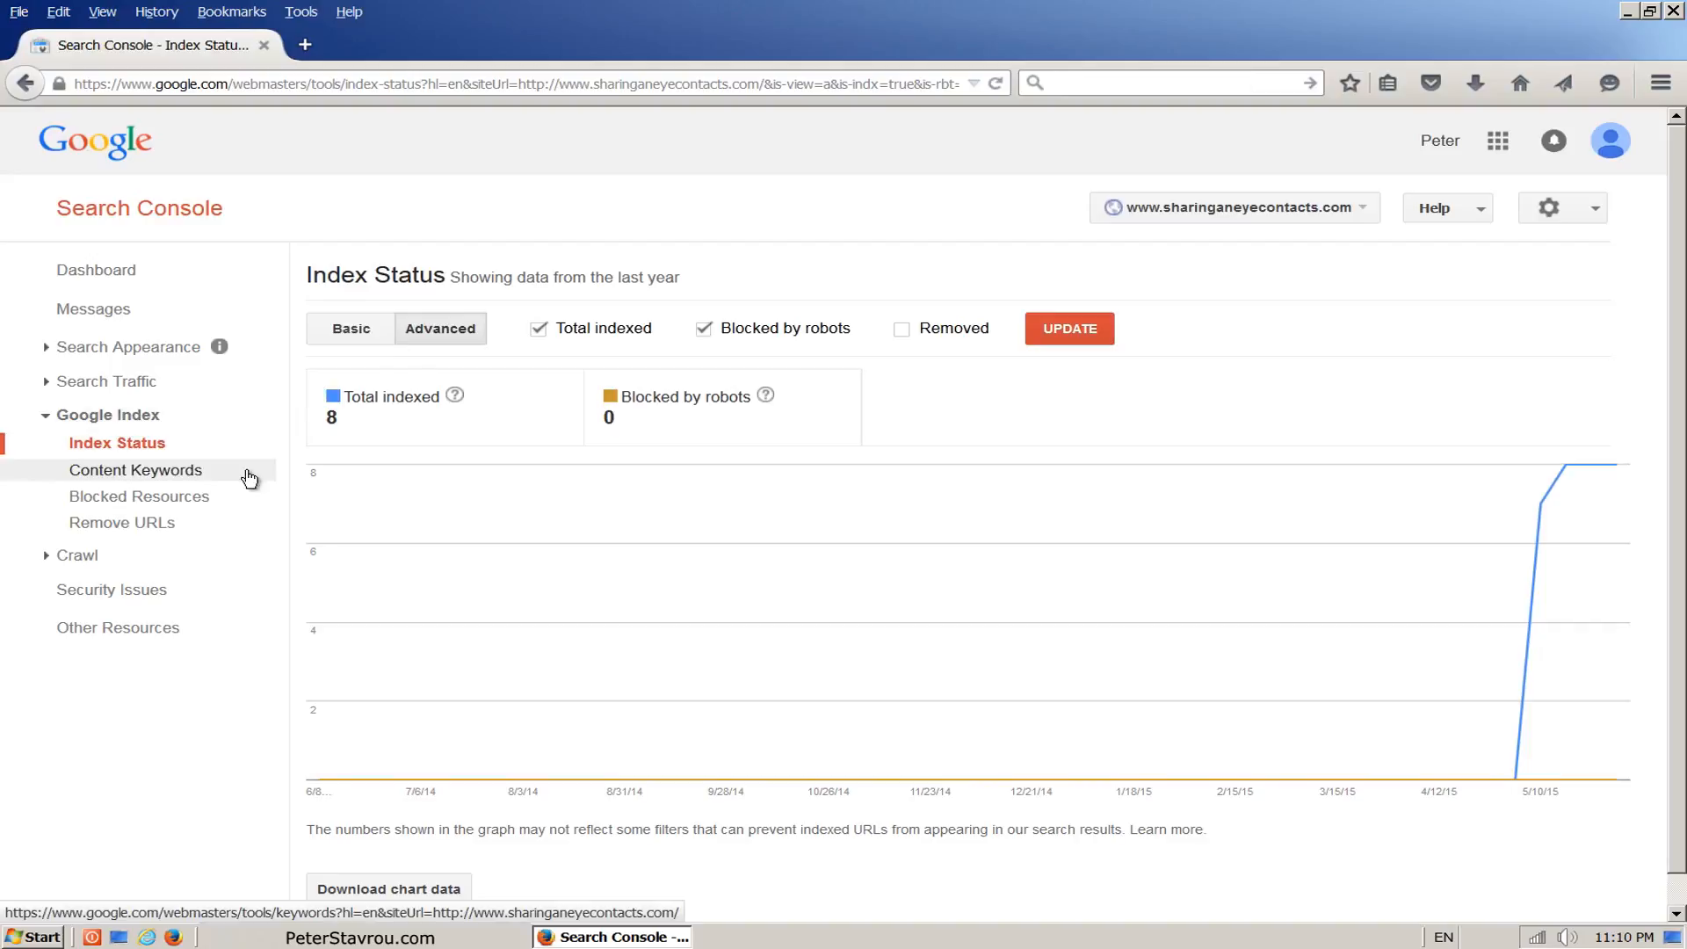
# Step: Review the Content Keywords list and open the details of the keyword "episode" to check its occurrences, variants and top URLs
pyautogui.click(250, 478)
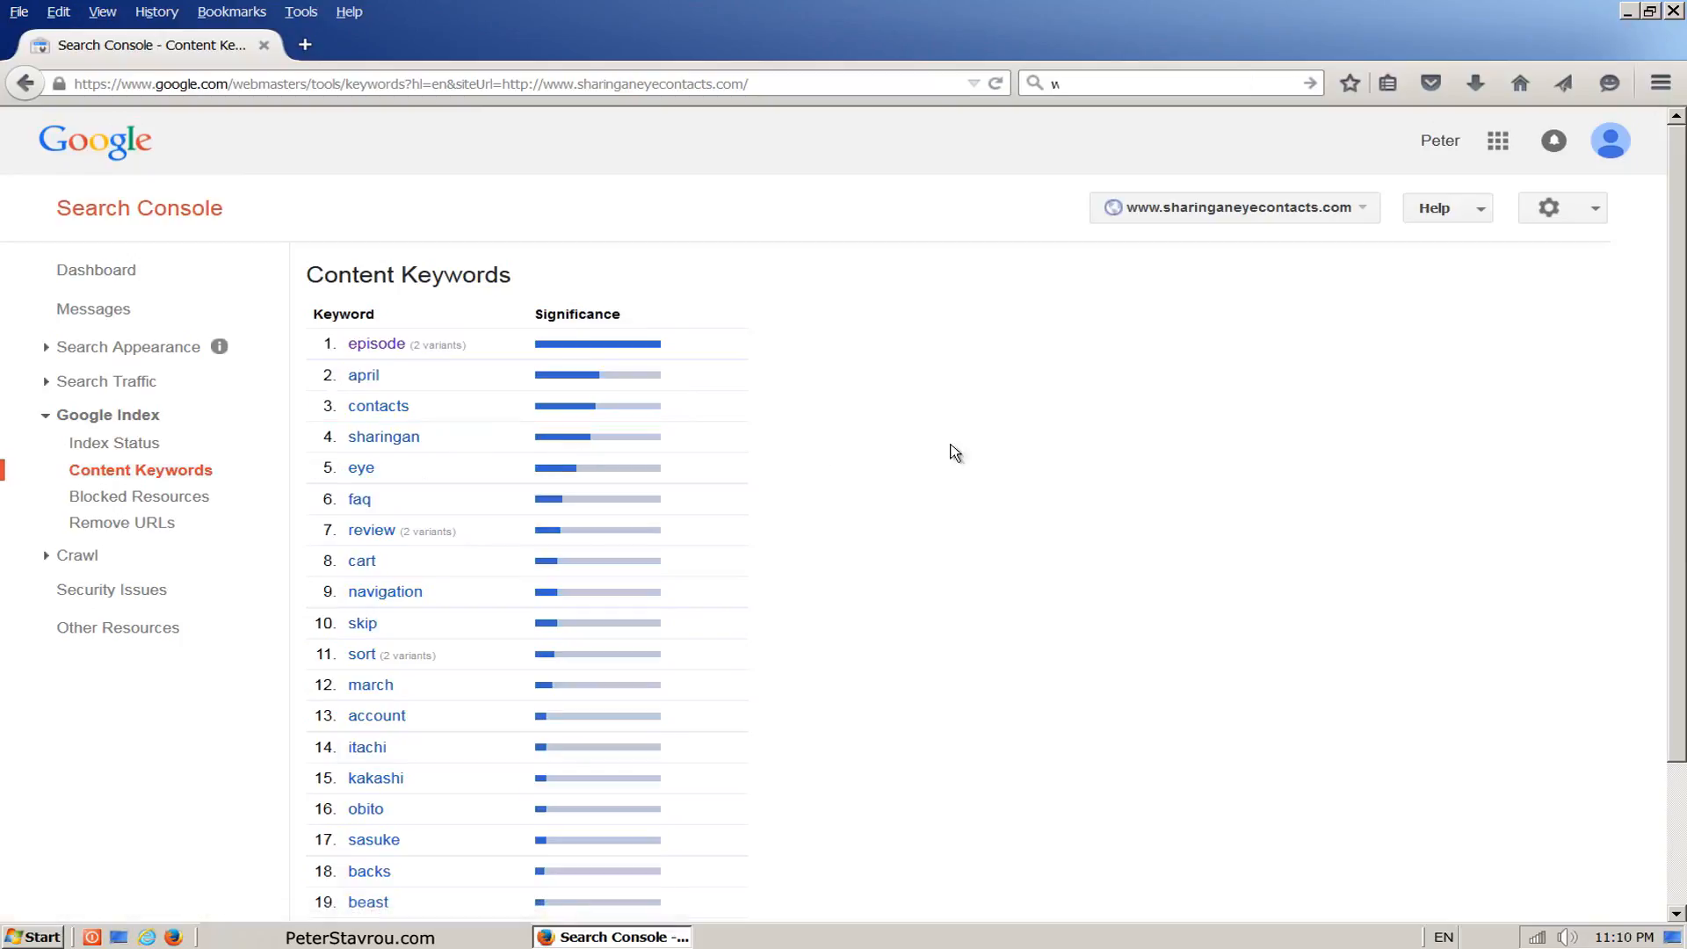
pyautogui.moveTo(1679, 307); pyautogui.dragTo(1682, 448)
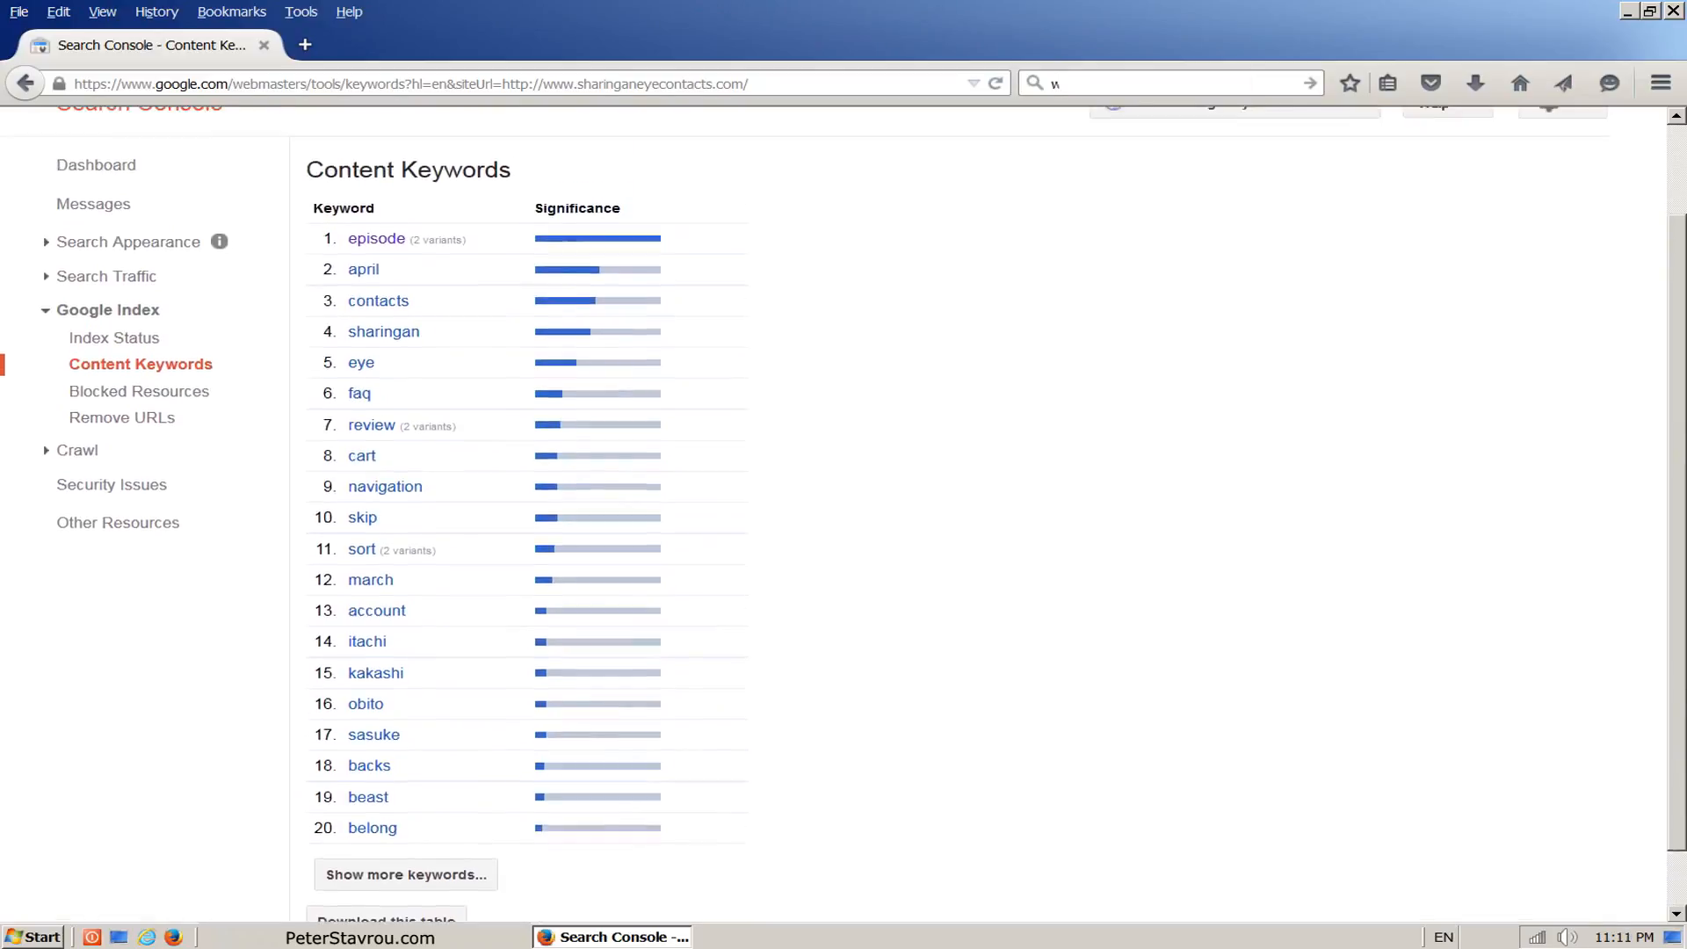
pyautogui.scroll(3, 844, 514)
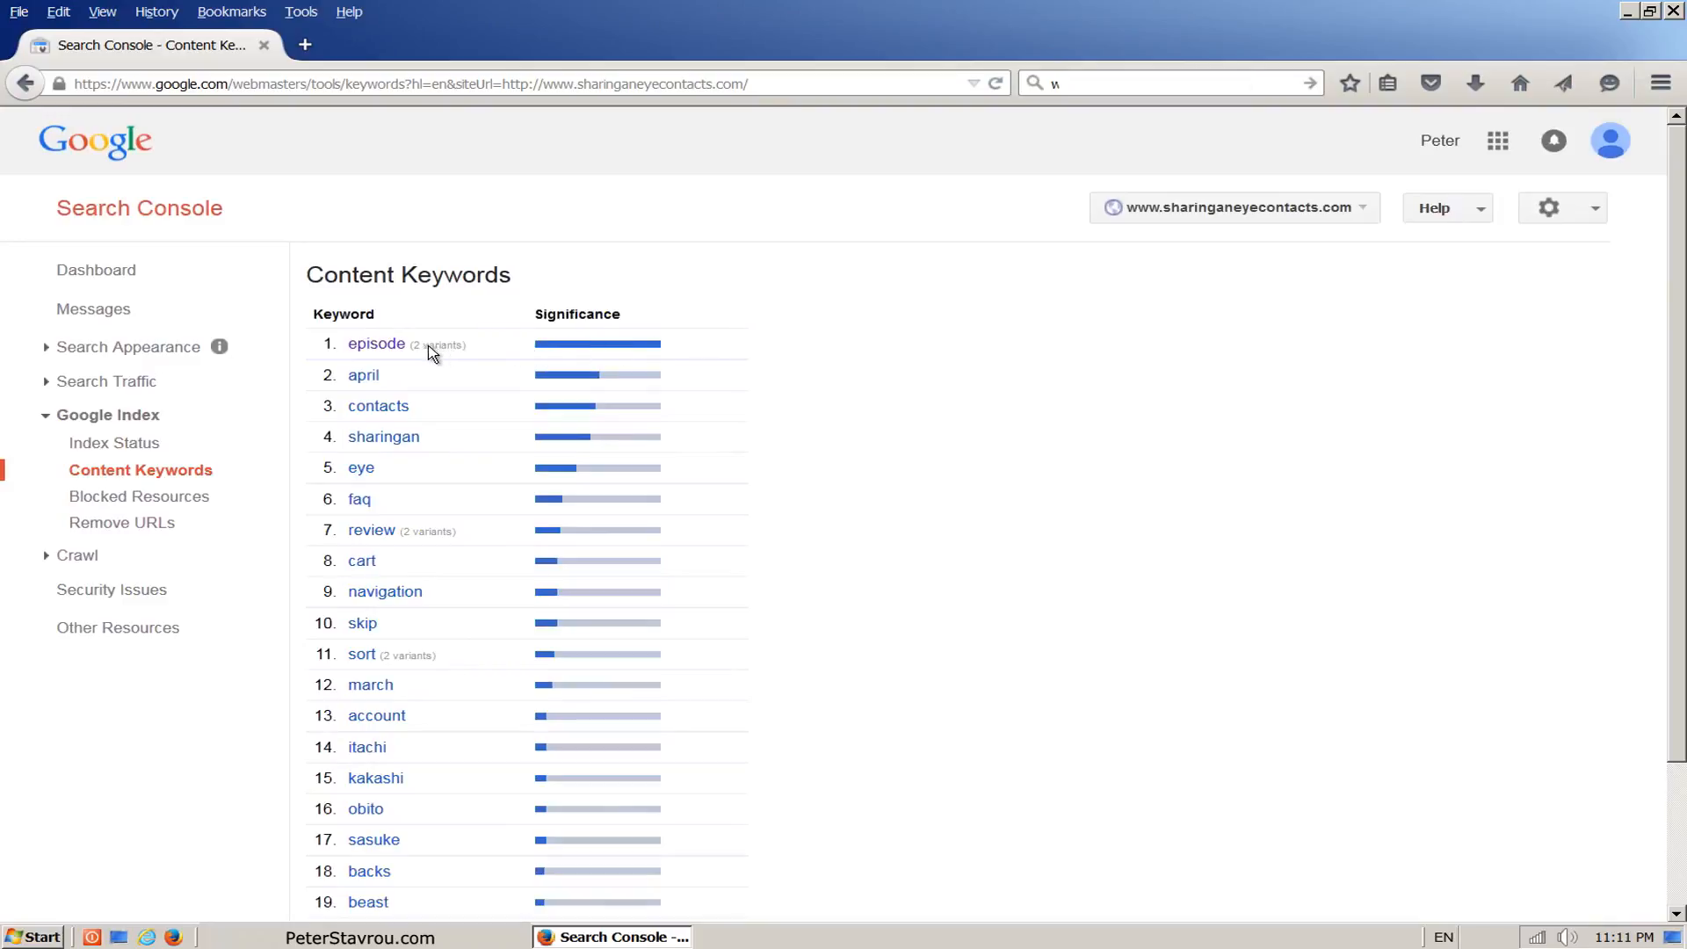
pyautogui.click(376, 343)
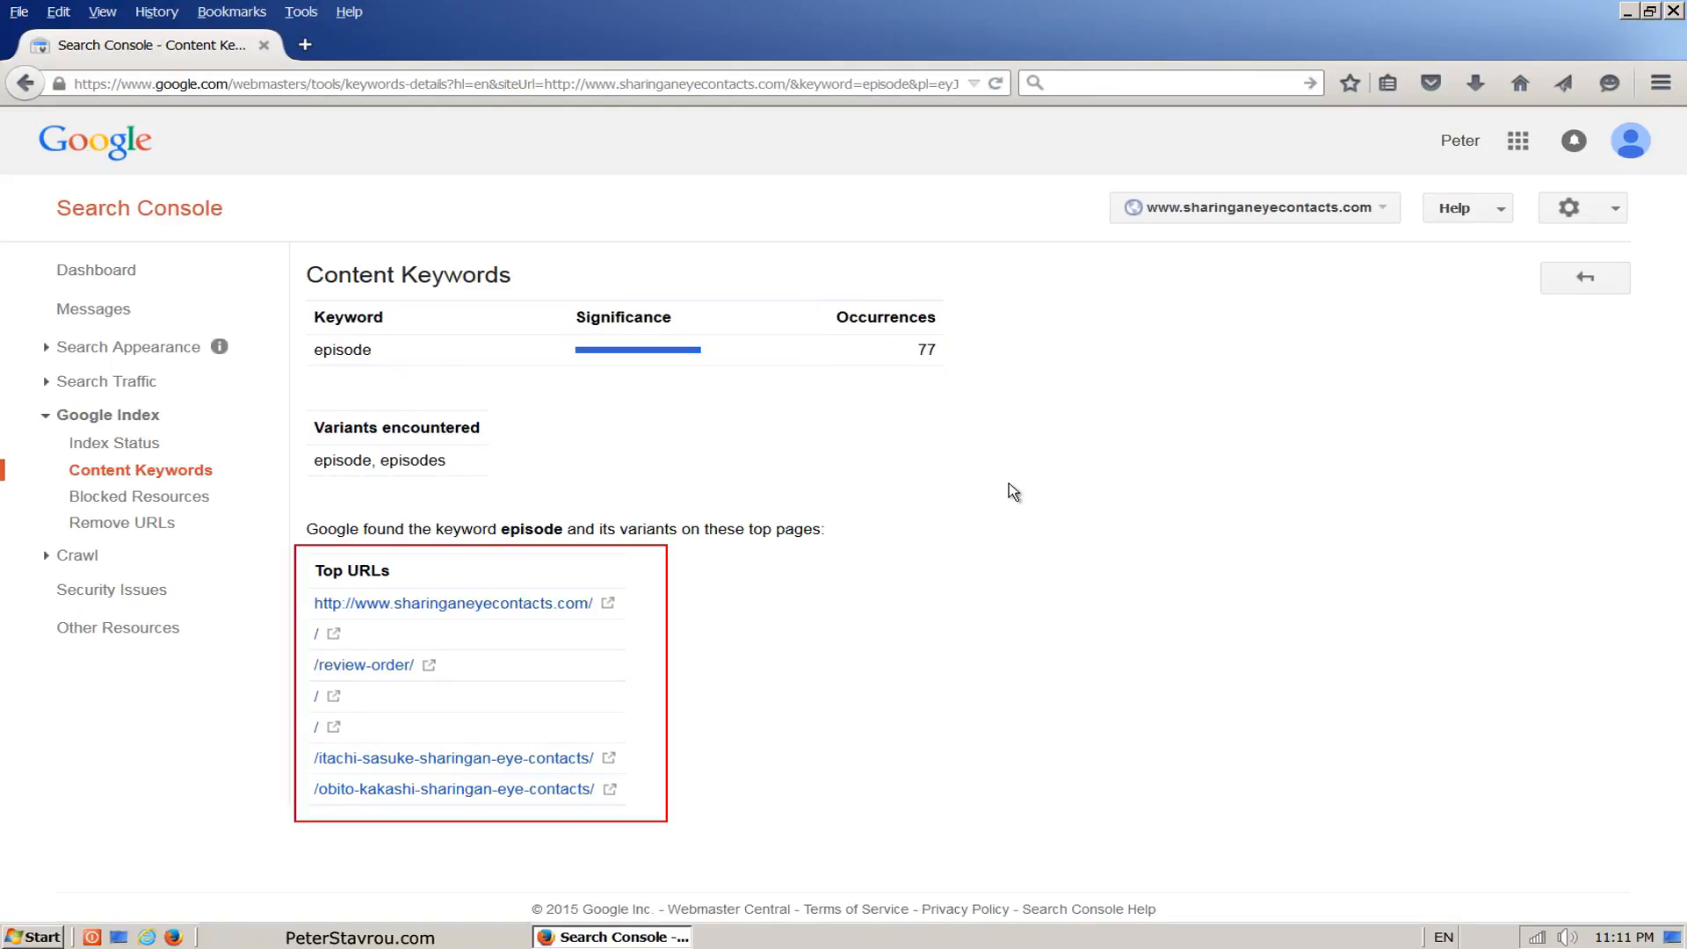
pyautogui.write('w')
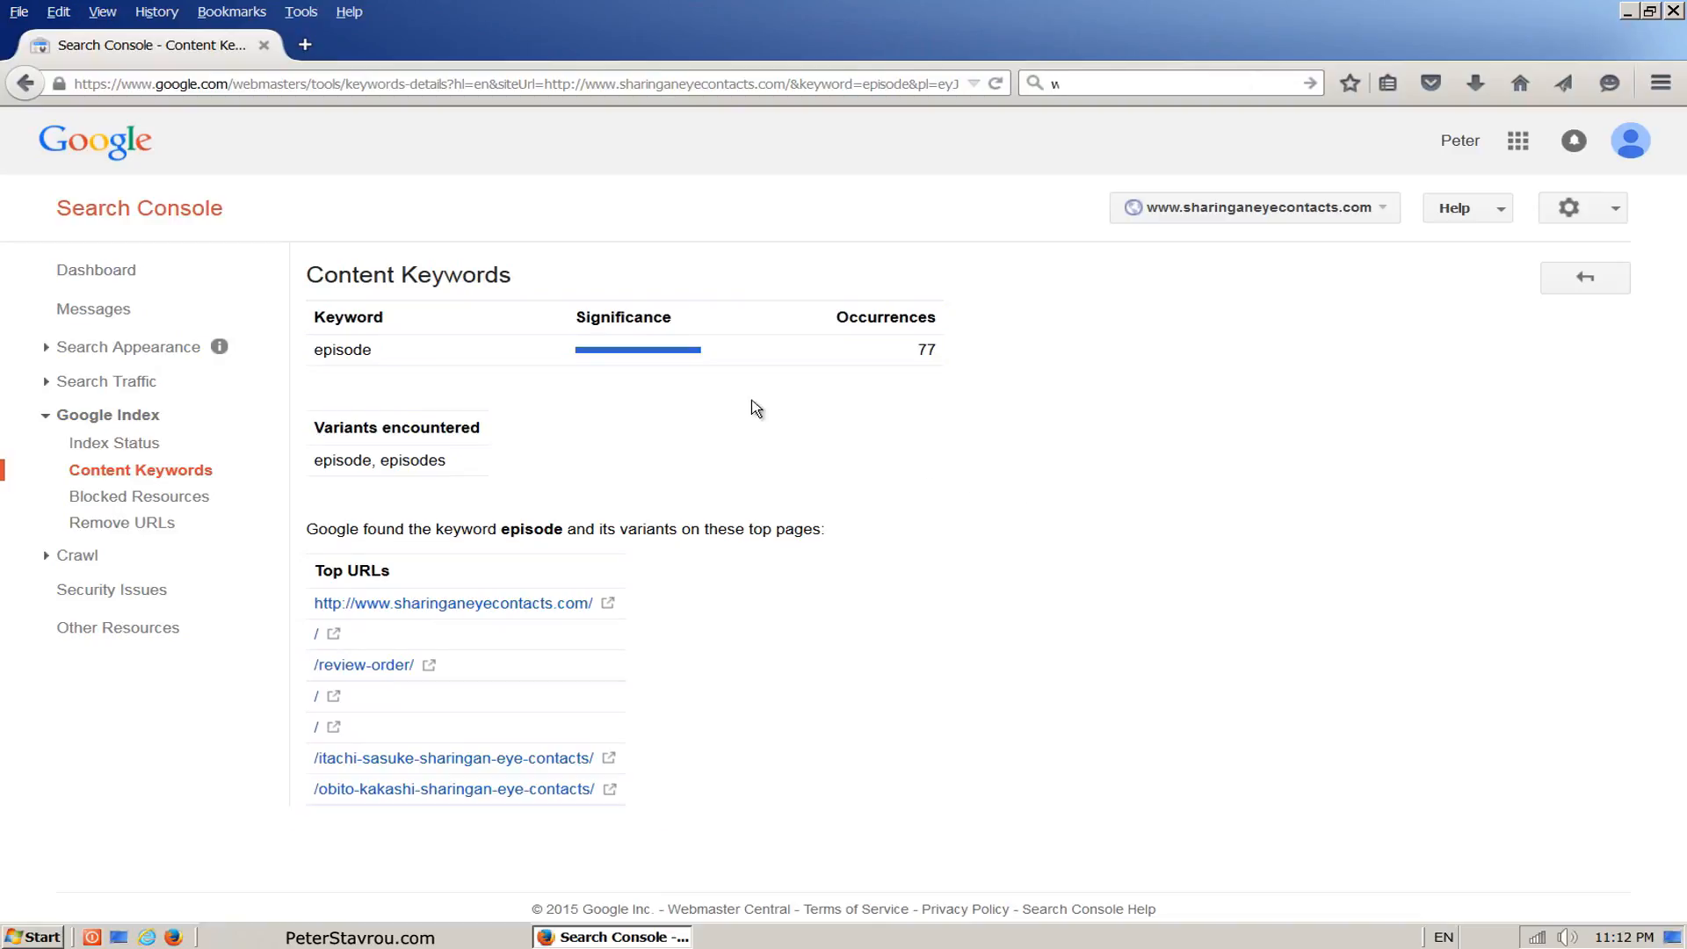
pyautogui.moveTo(690, 359)
# Step: Review the site's Crawl Errors report and its Sitemaps report under Crawl
pyautogui.click(241, 562)
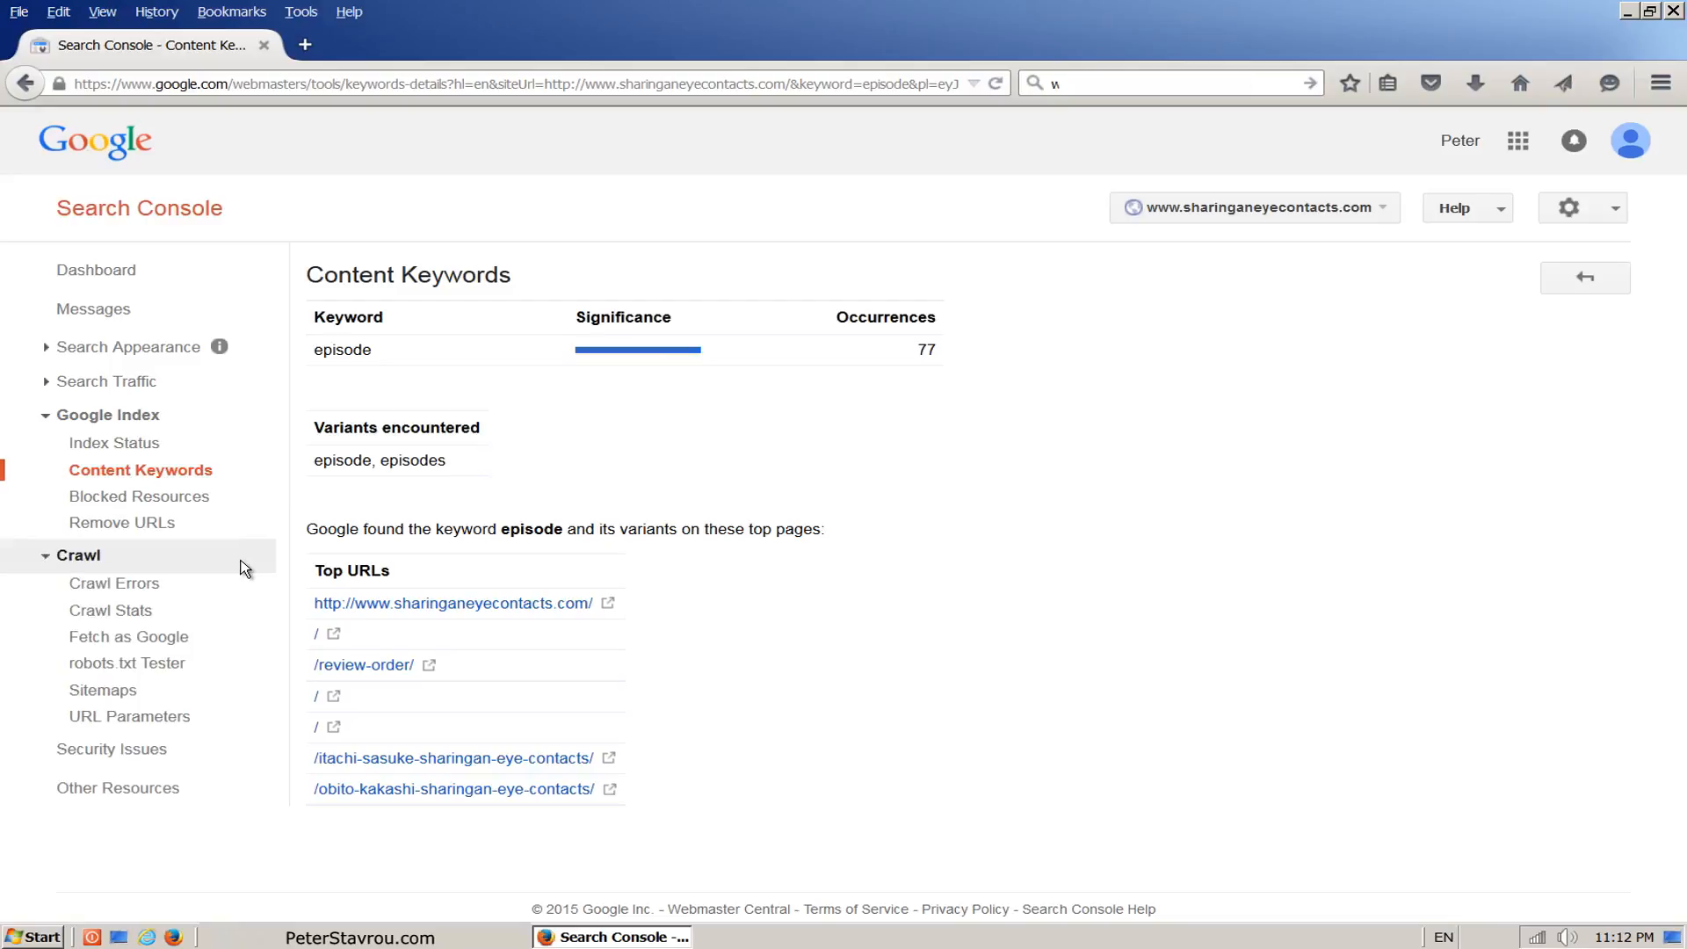
pyautogui.click(244, 593)
pyautogui.scroll(-3, 1679, 482)
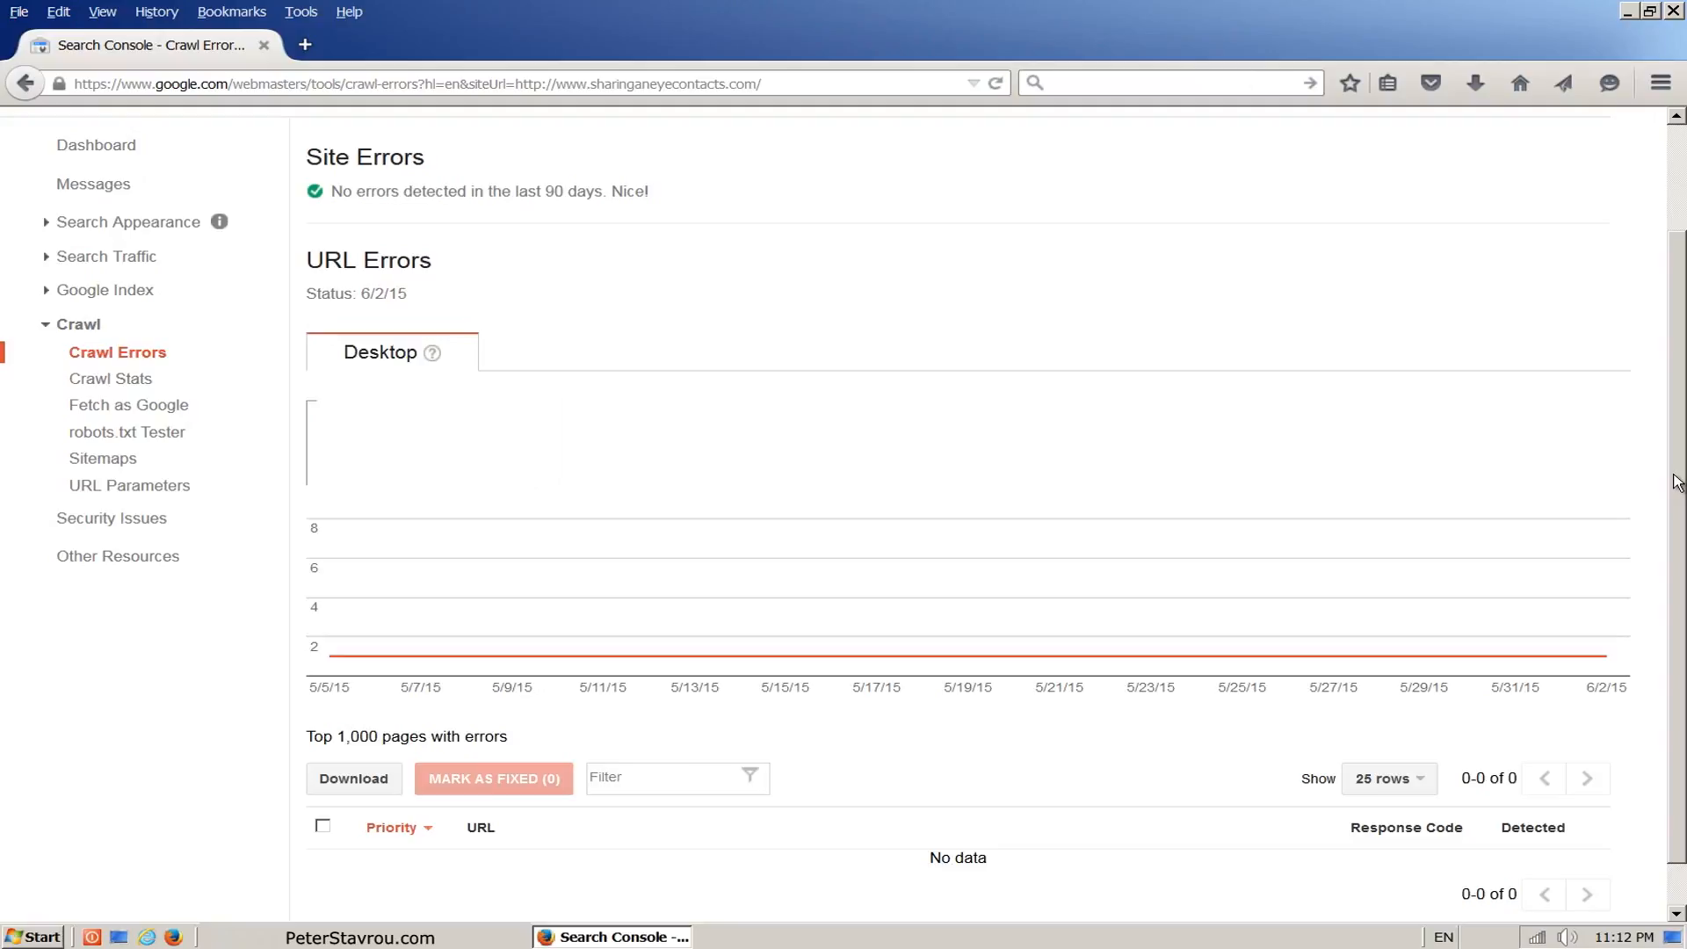
pyautogui.write('w')
pyautogui.click(242, 471)
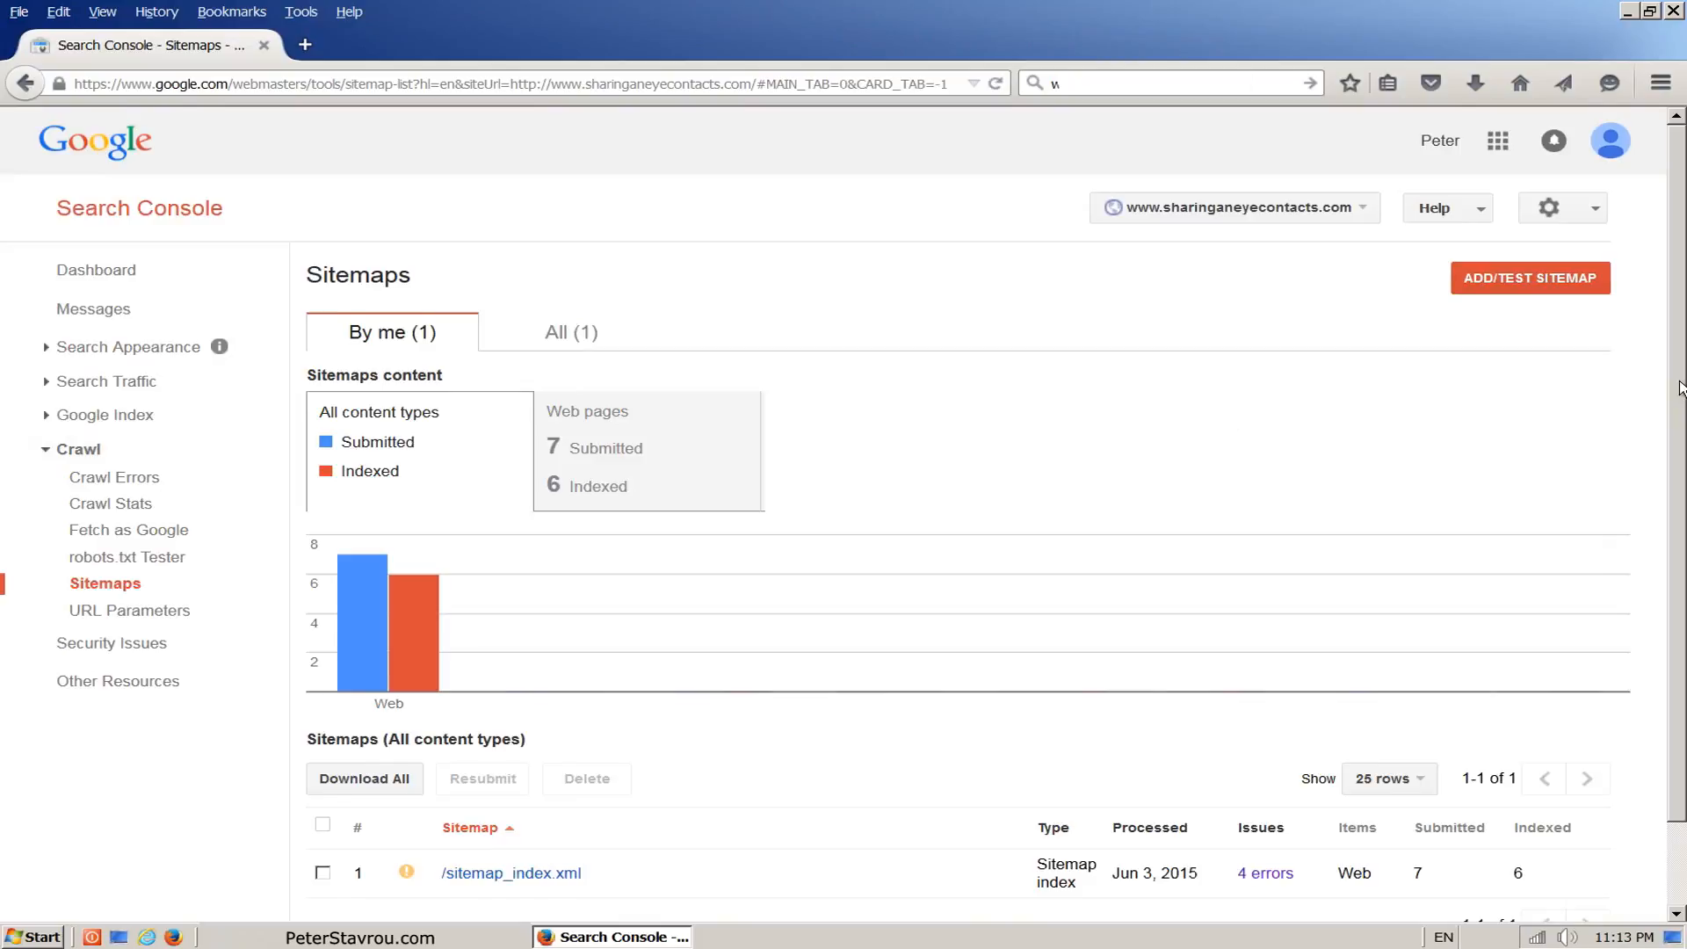
pyautogui.scroll(-2, 1679, 388)
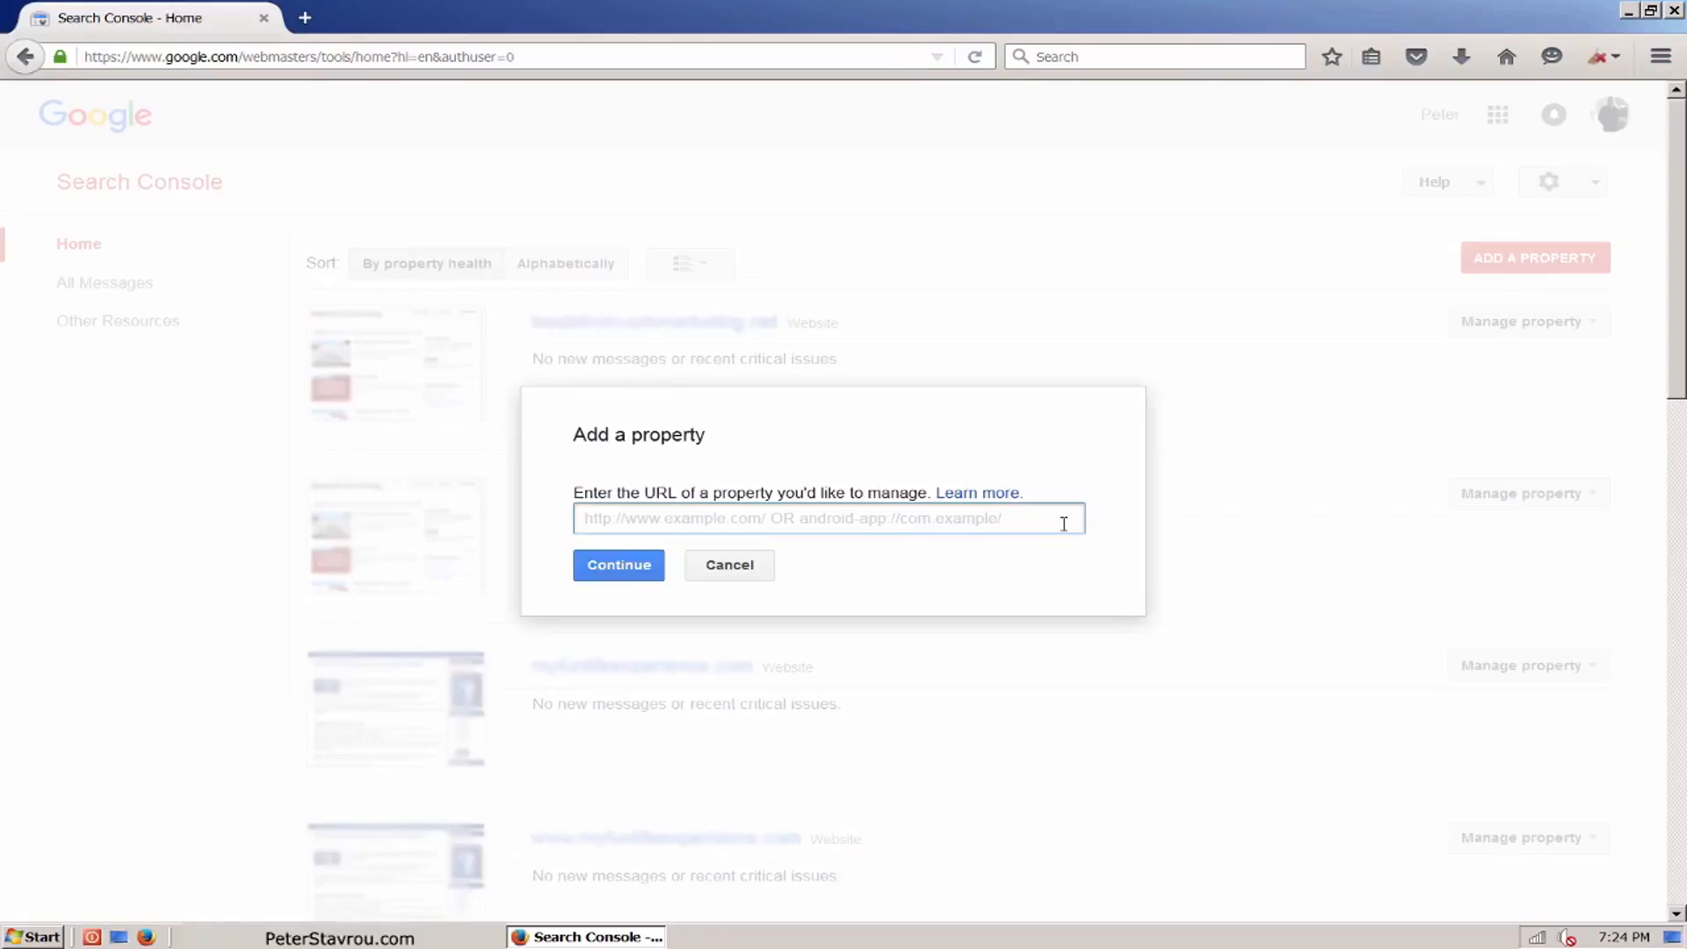
pyautogui.write('www.peterstavrou.com')
pyautogui.click(633, 578)
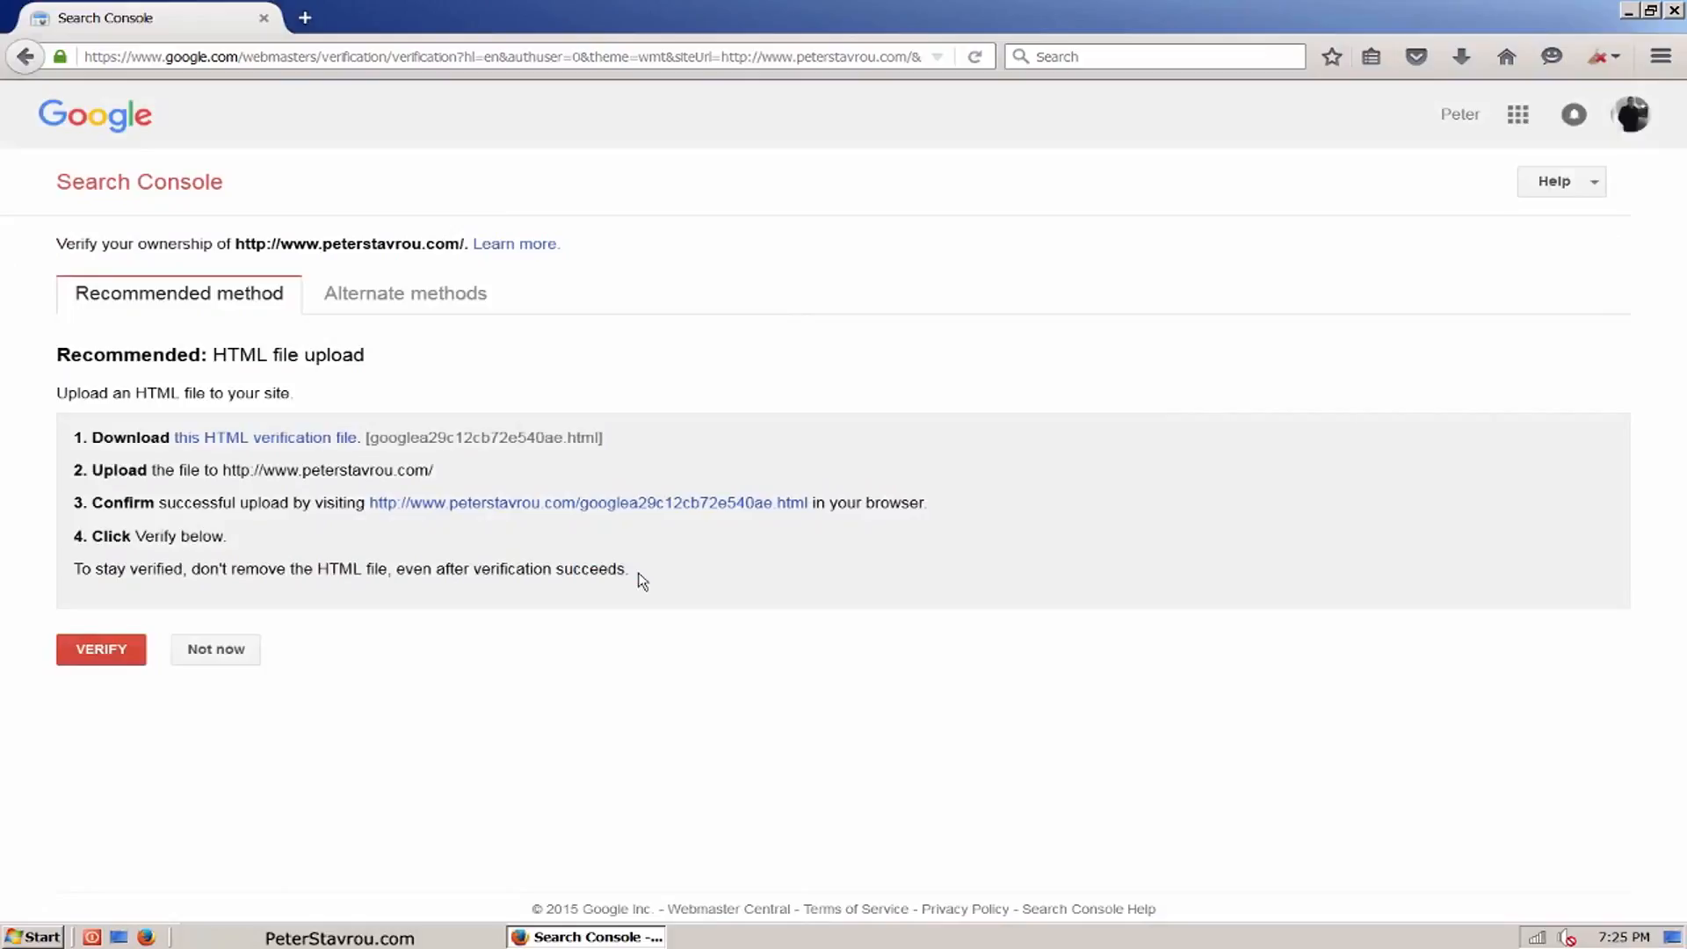
pyautogui.click(354, 444)
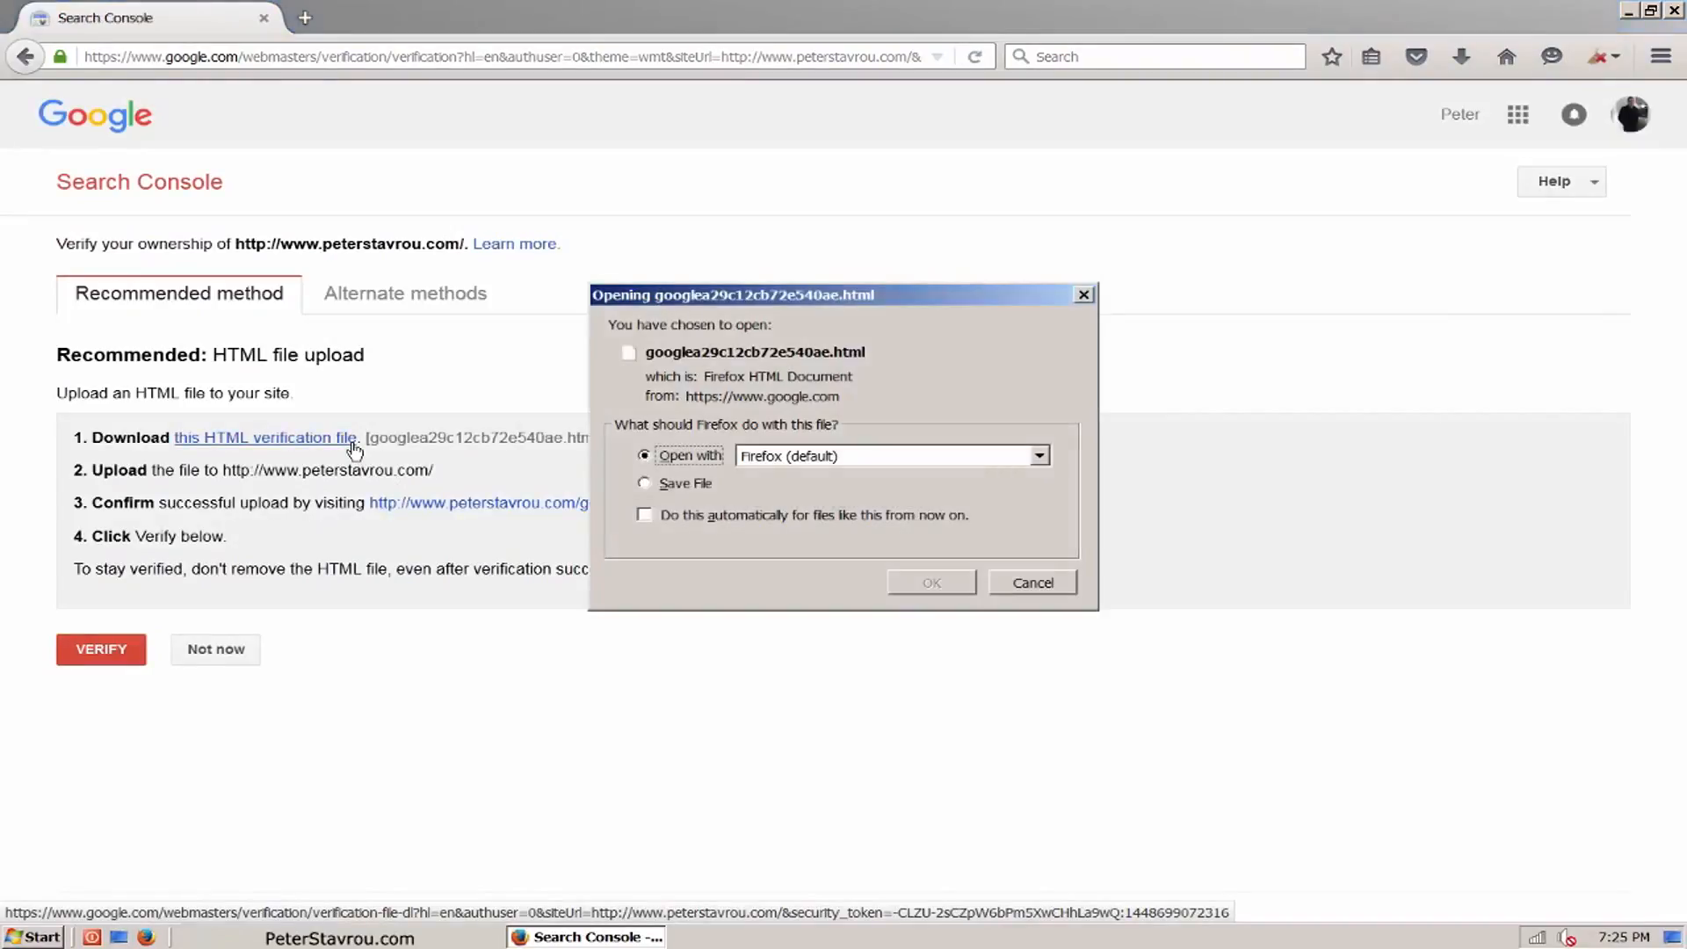
pyautogui.click(646, 485)
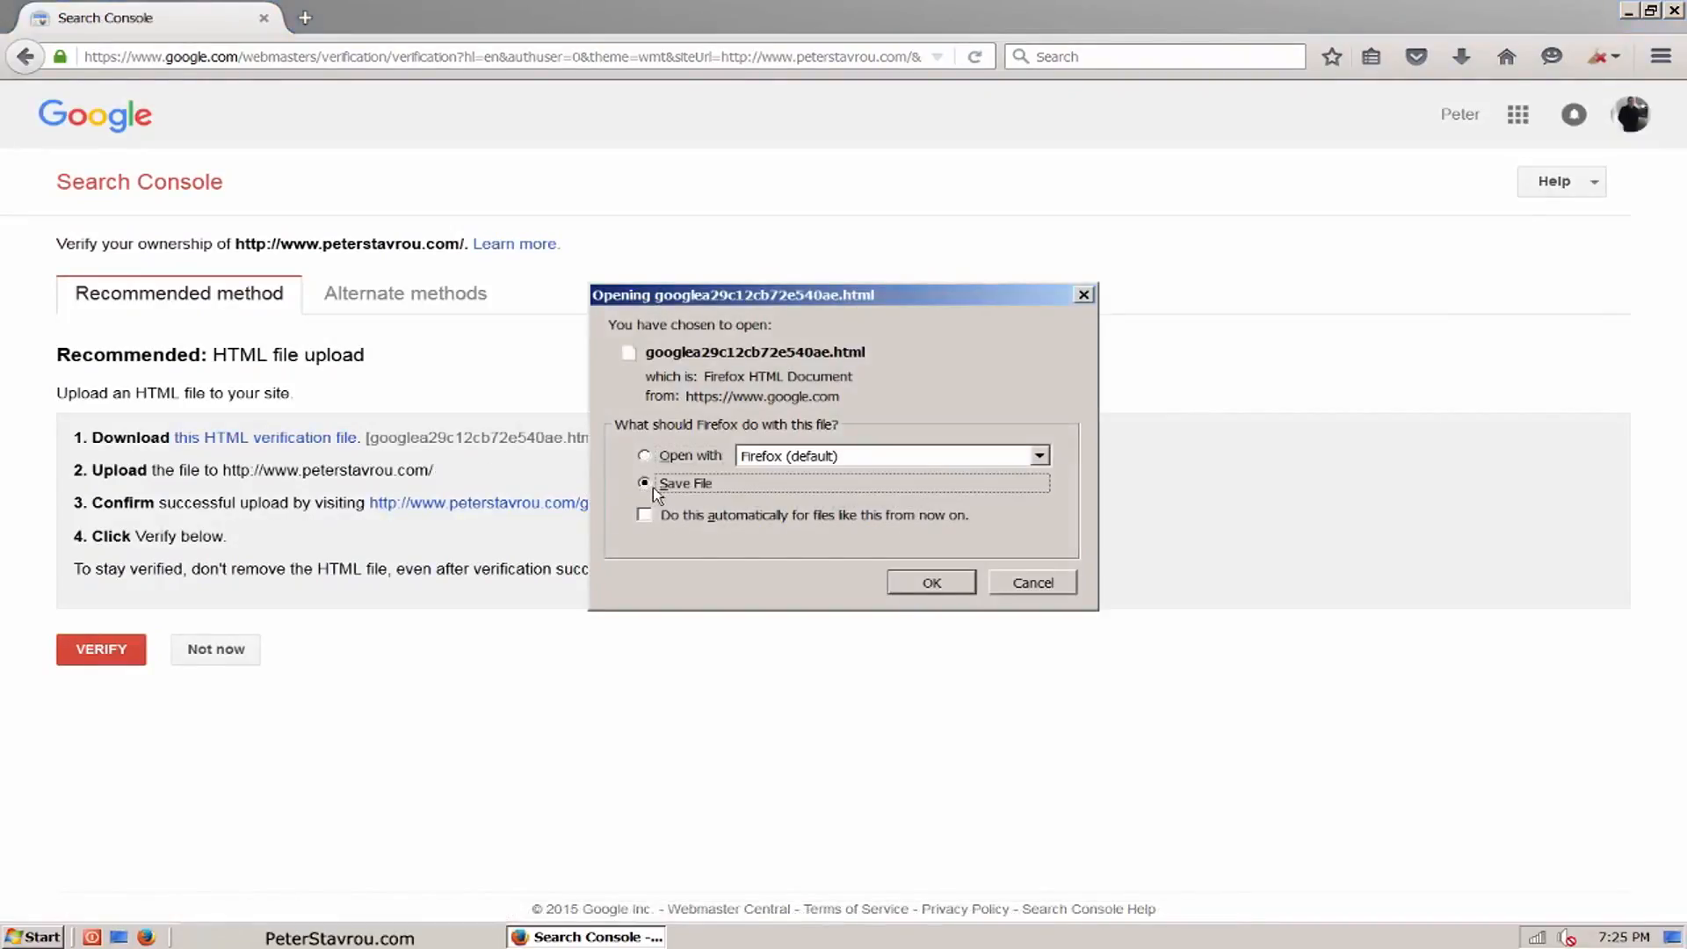
pyautogui.click(968, 596)
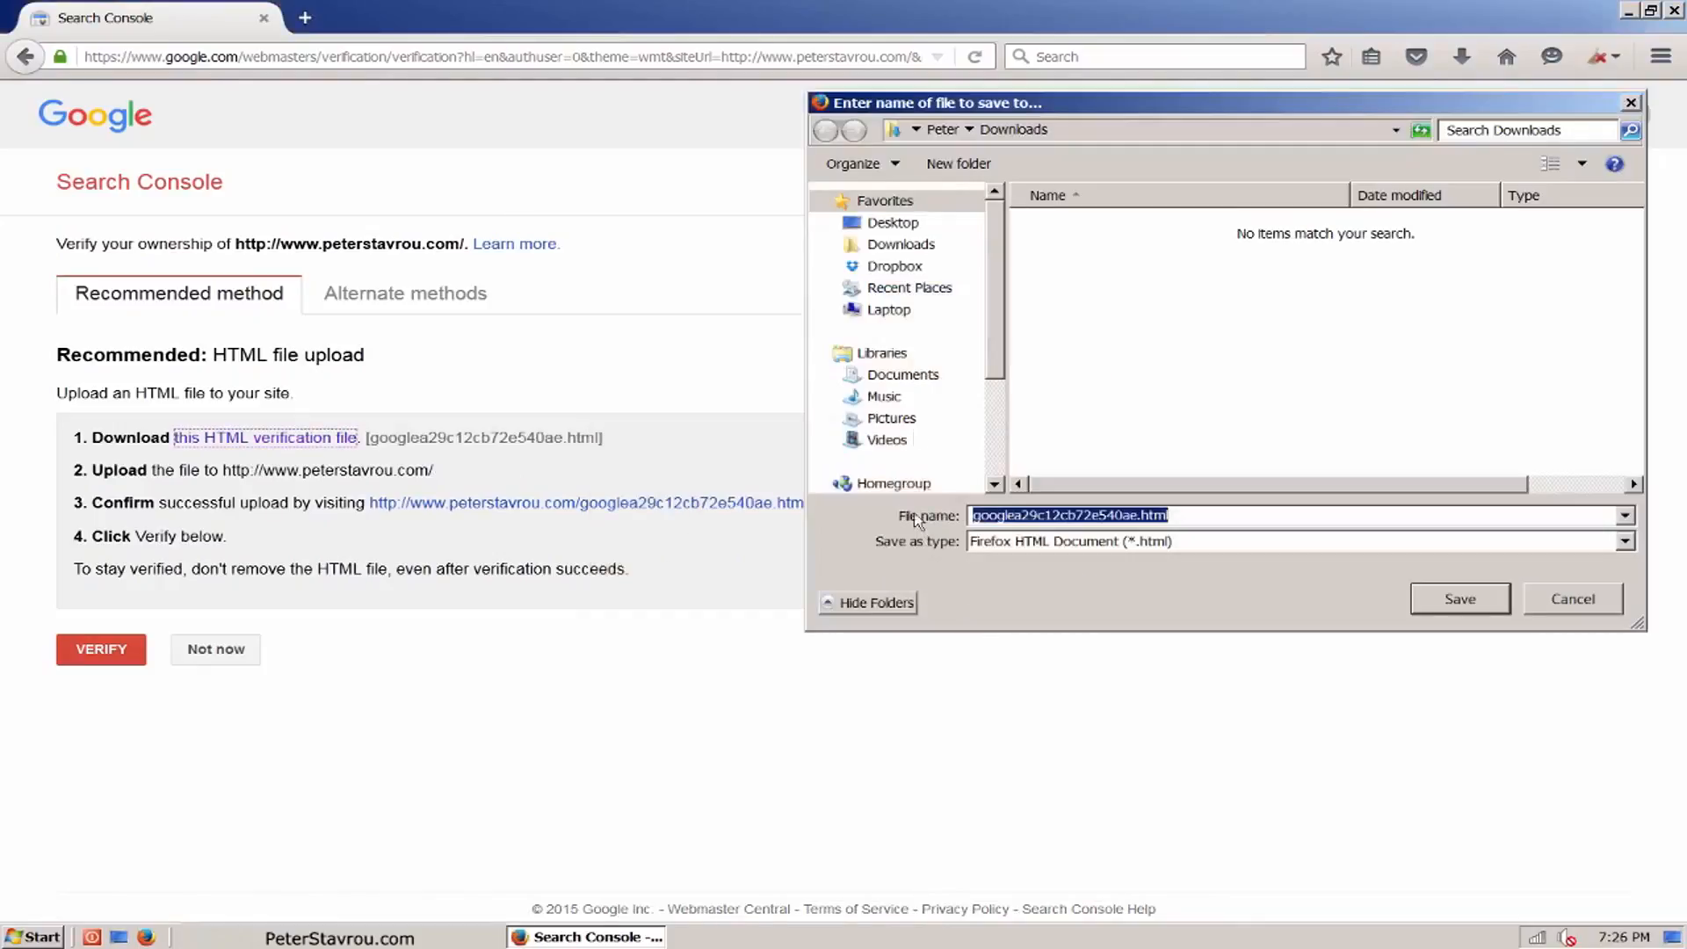
pyautogui.click(907, 228)
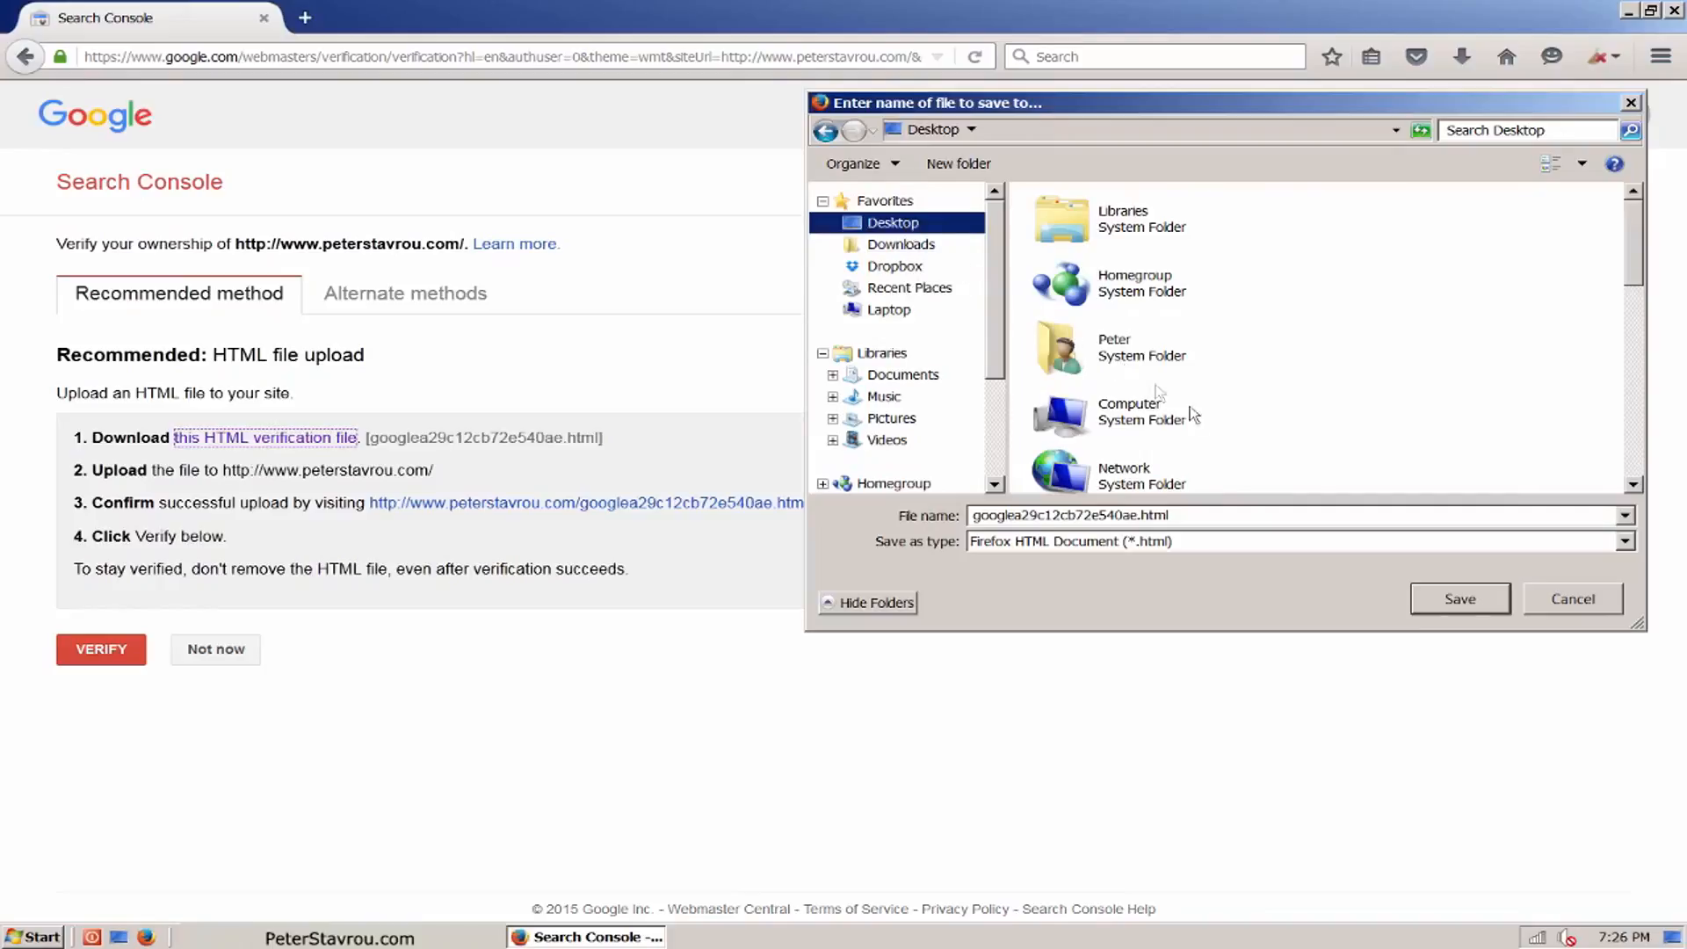
pyautogui.click(1483, 613)
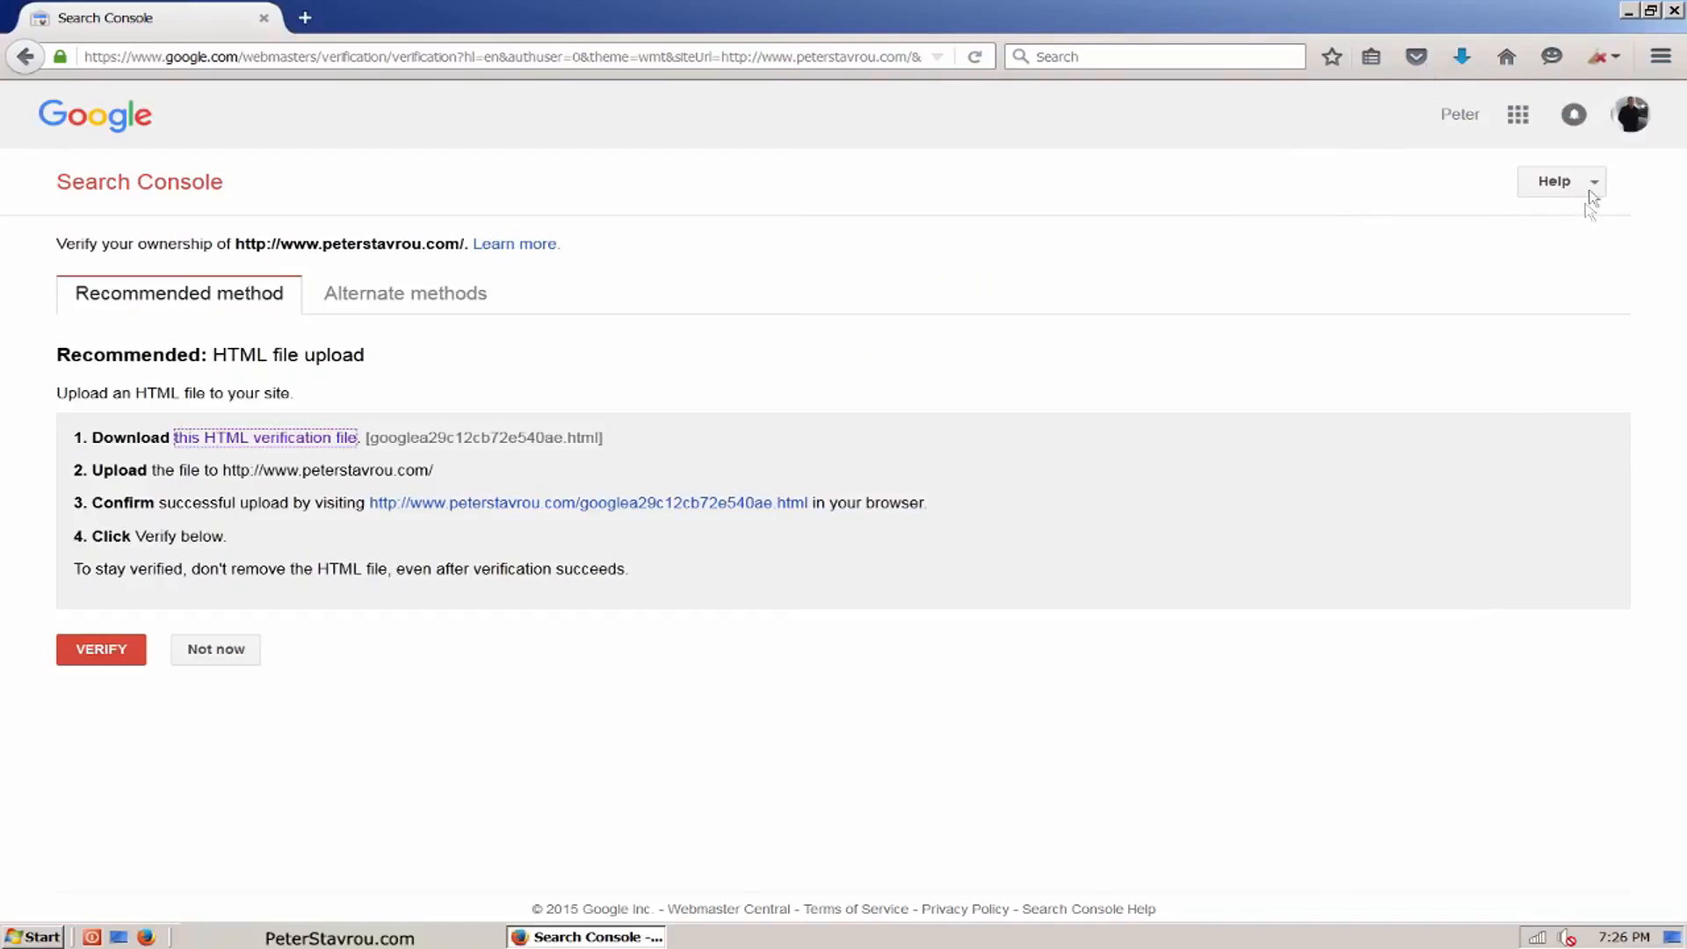
# Step: Switch to FileZilla, connect to the saved peterstavrou.com site and upload the verification file from the Desktop to the /peterstavrou.com folder
pyautogui.click(1627, 10)
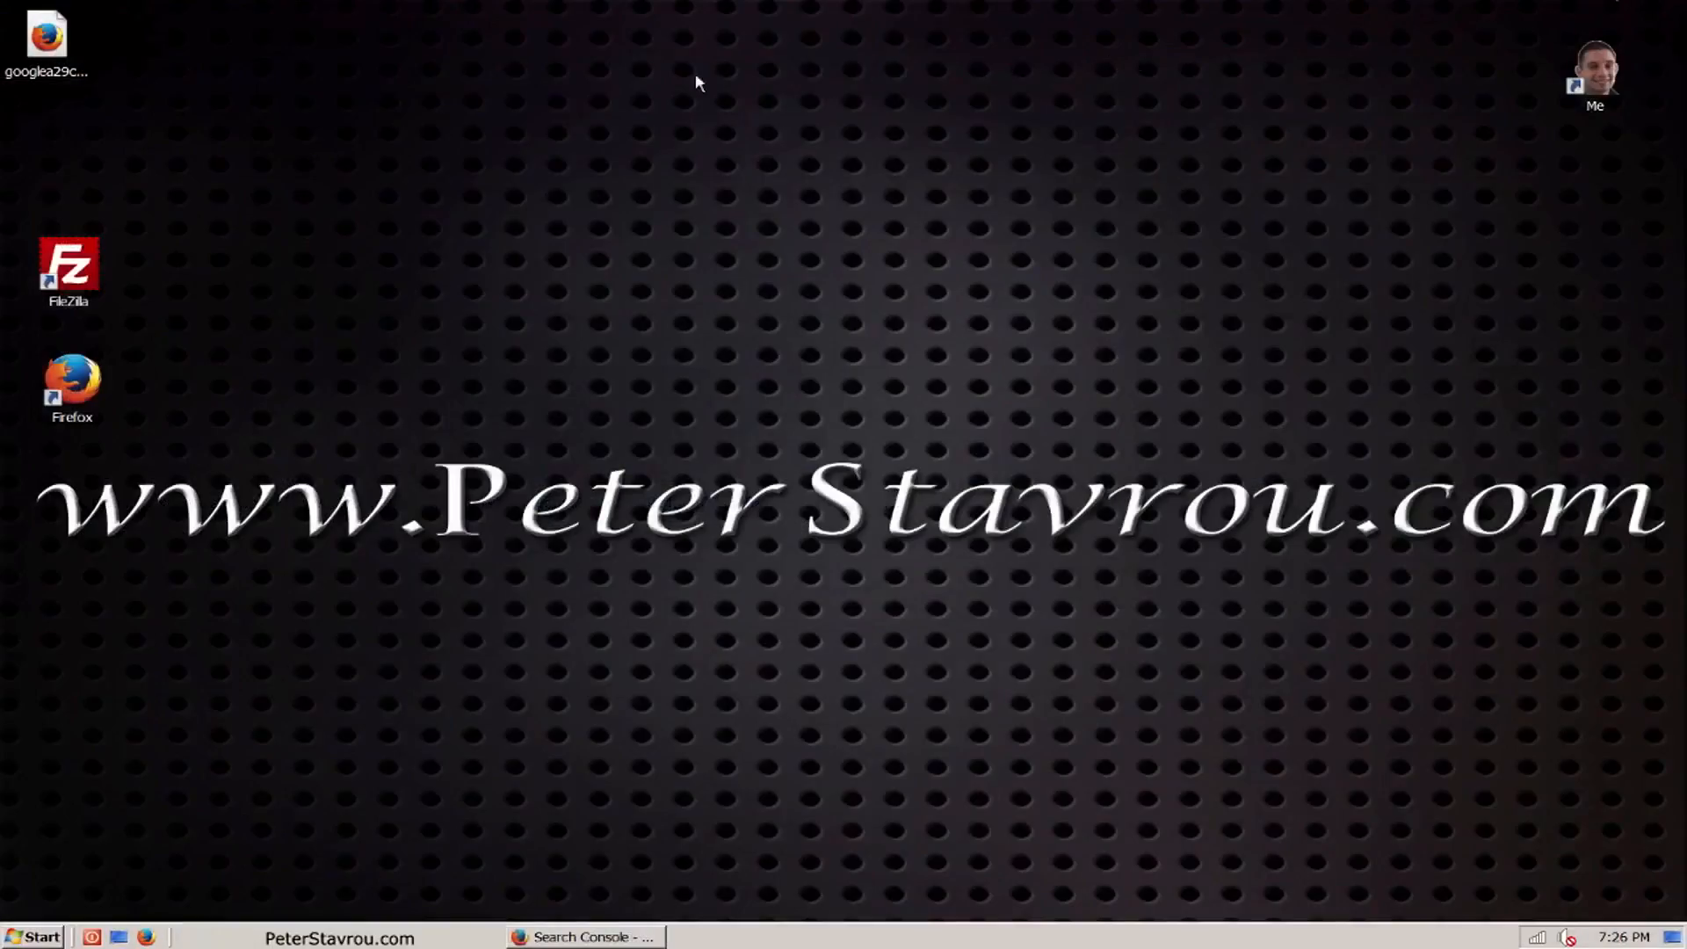
pyautogui.click(80, 77)
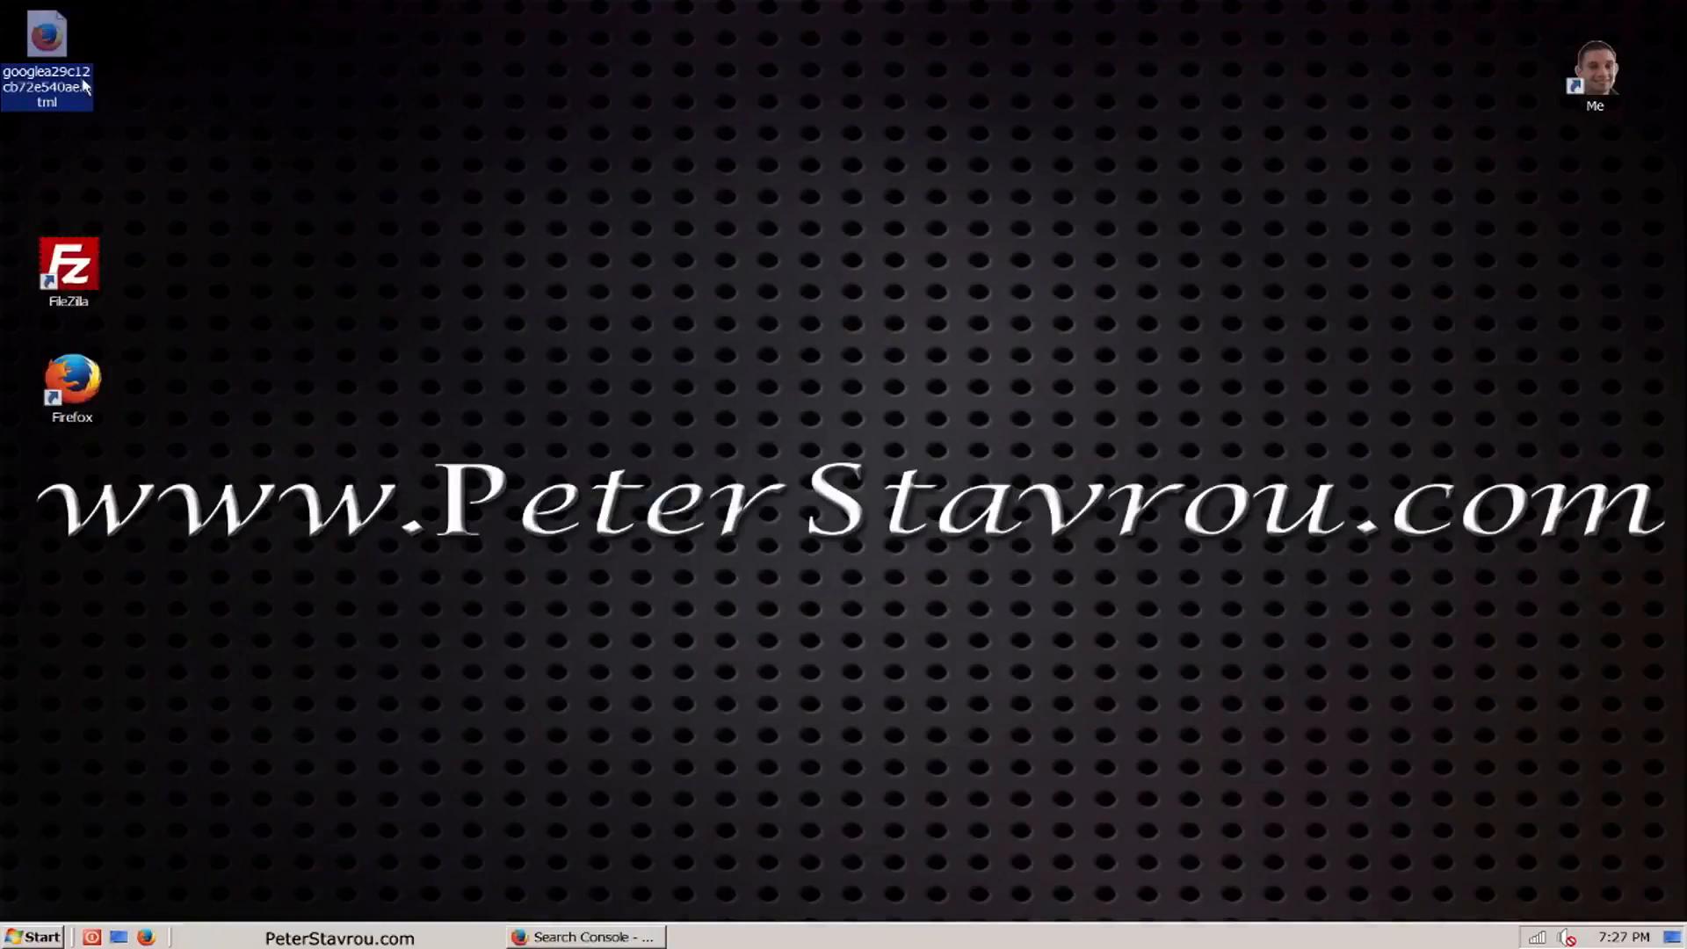
pyautogui.click(121, 114)
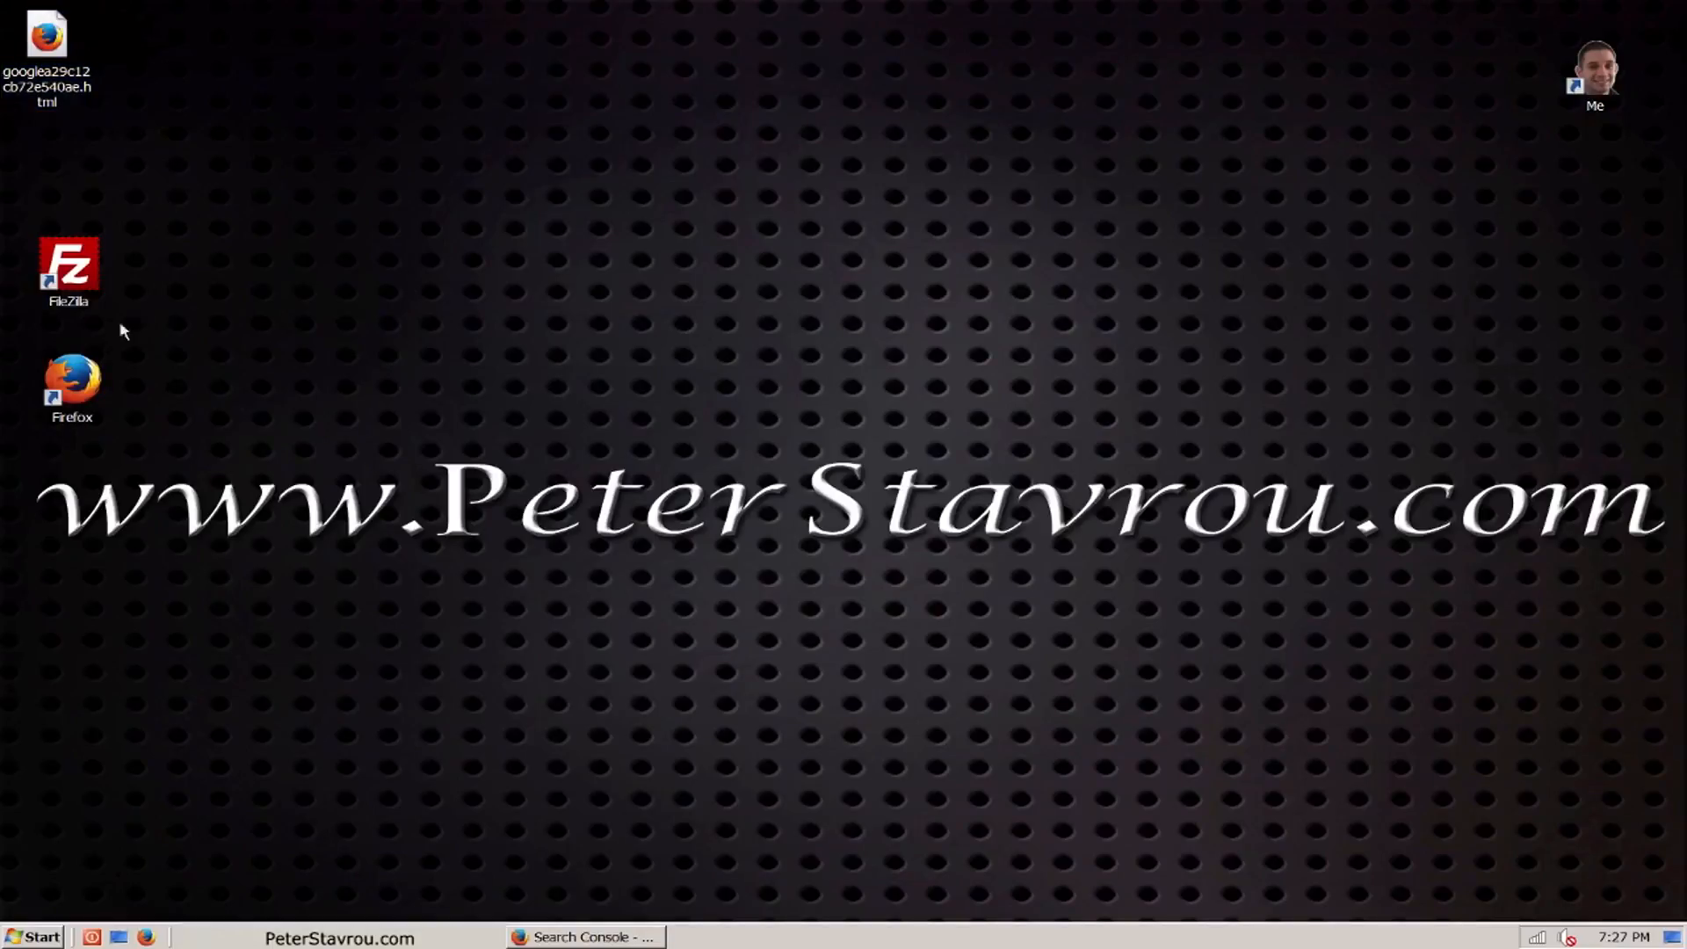
pyautogui.doubleClick(83, 308)
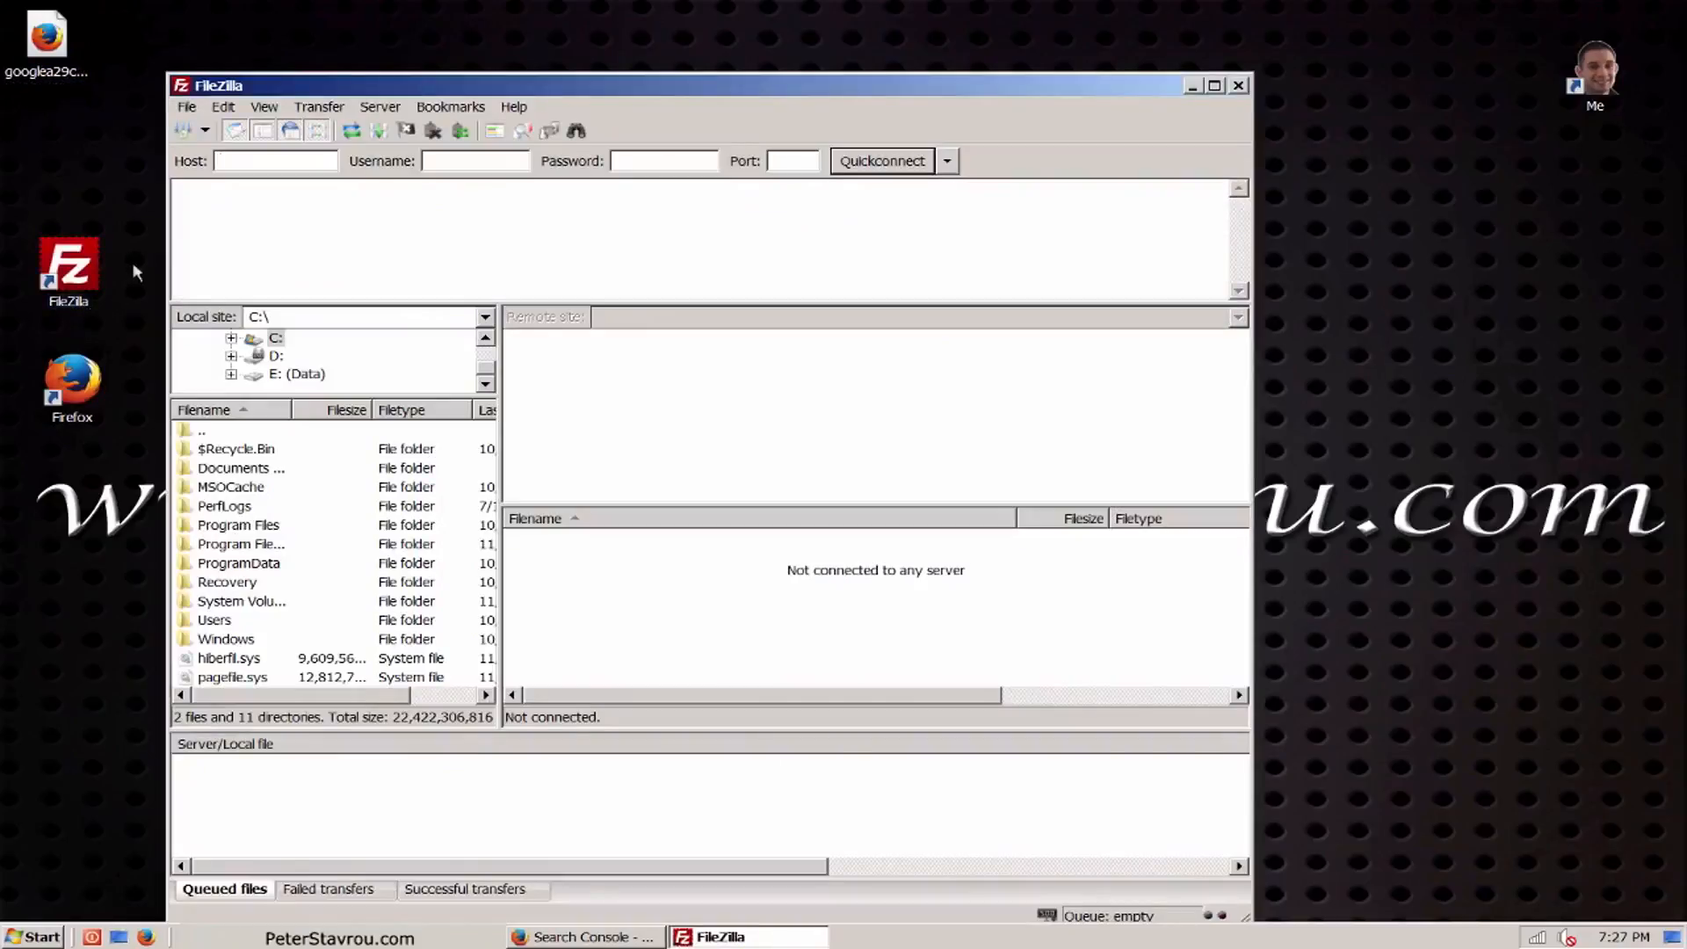
pyautogui.click(183, 130)
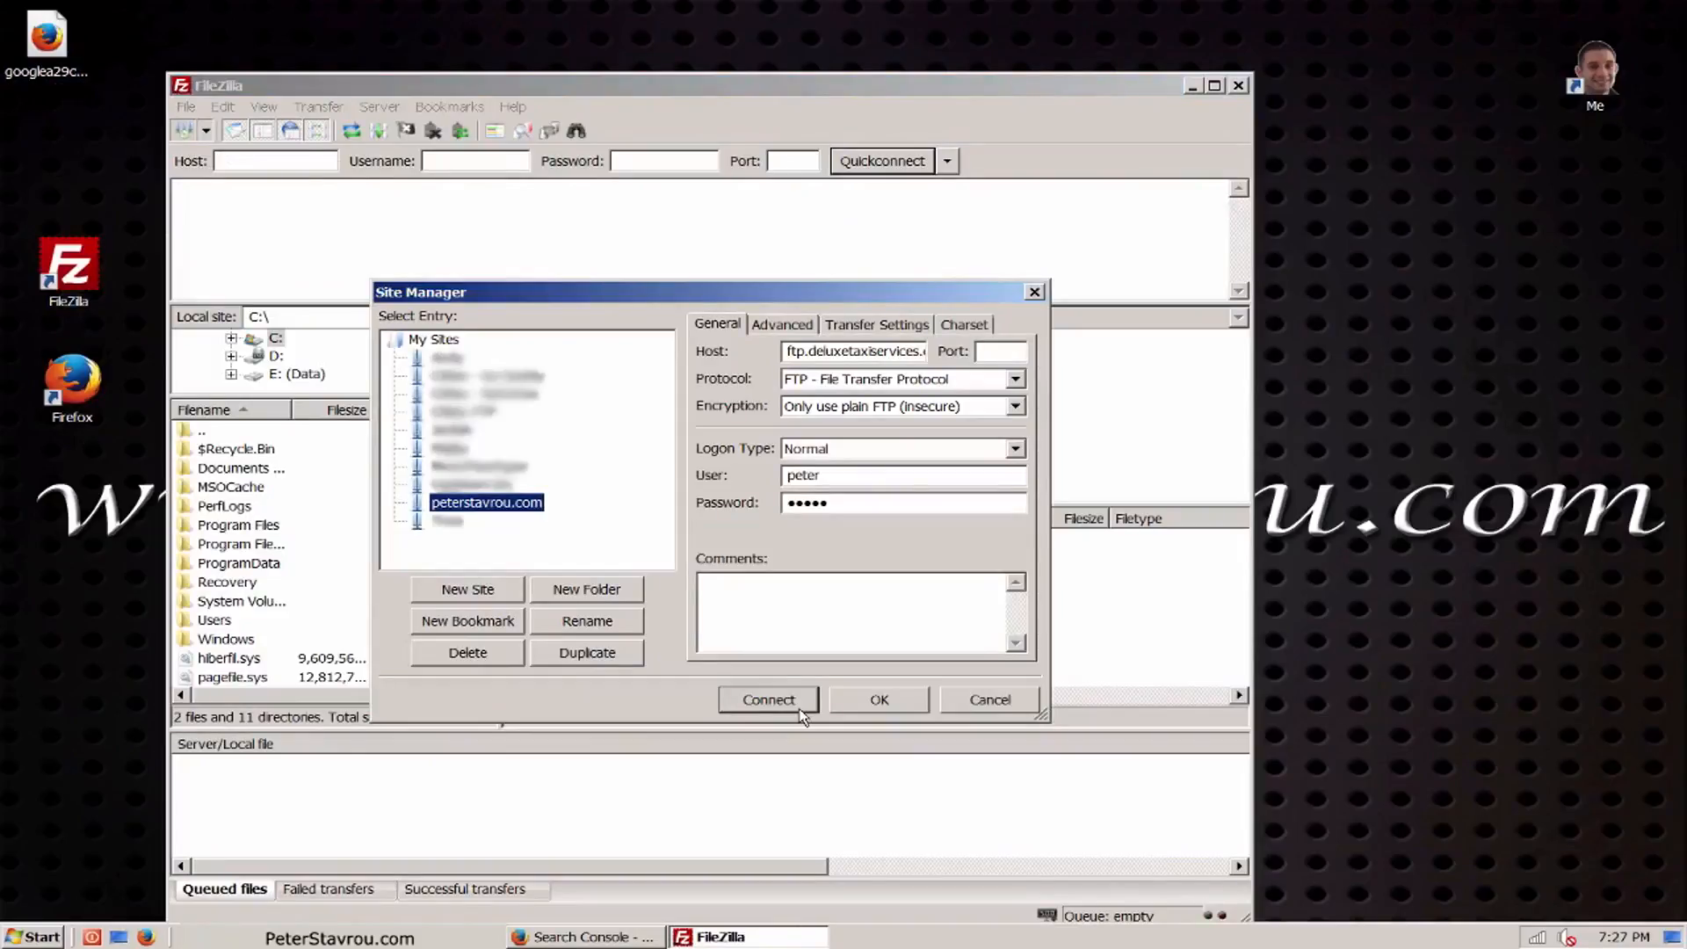
pyautogui.click(797, 707)
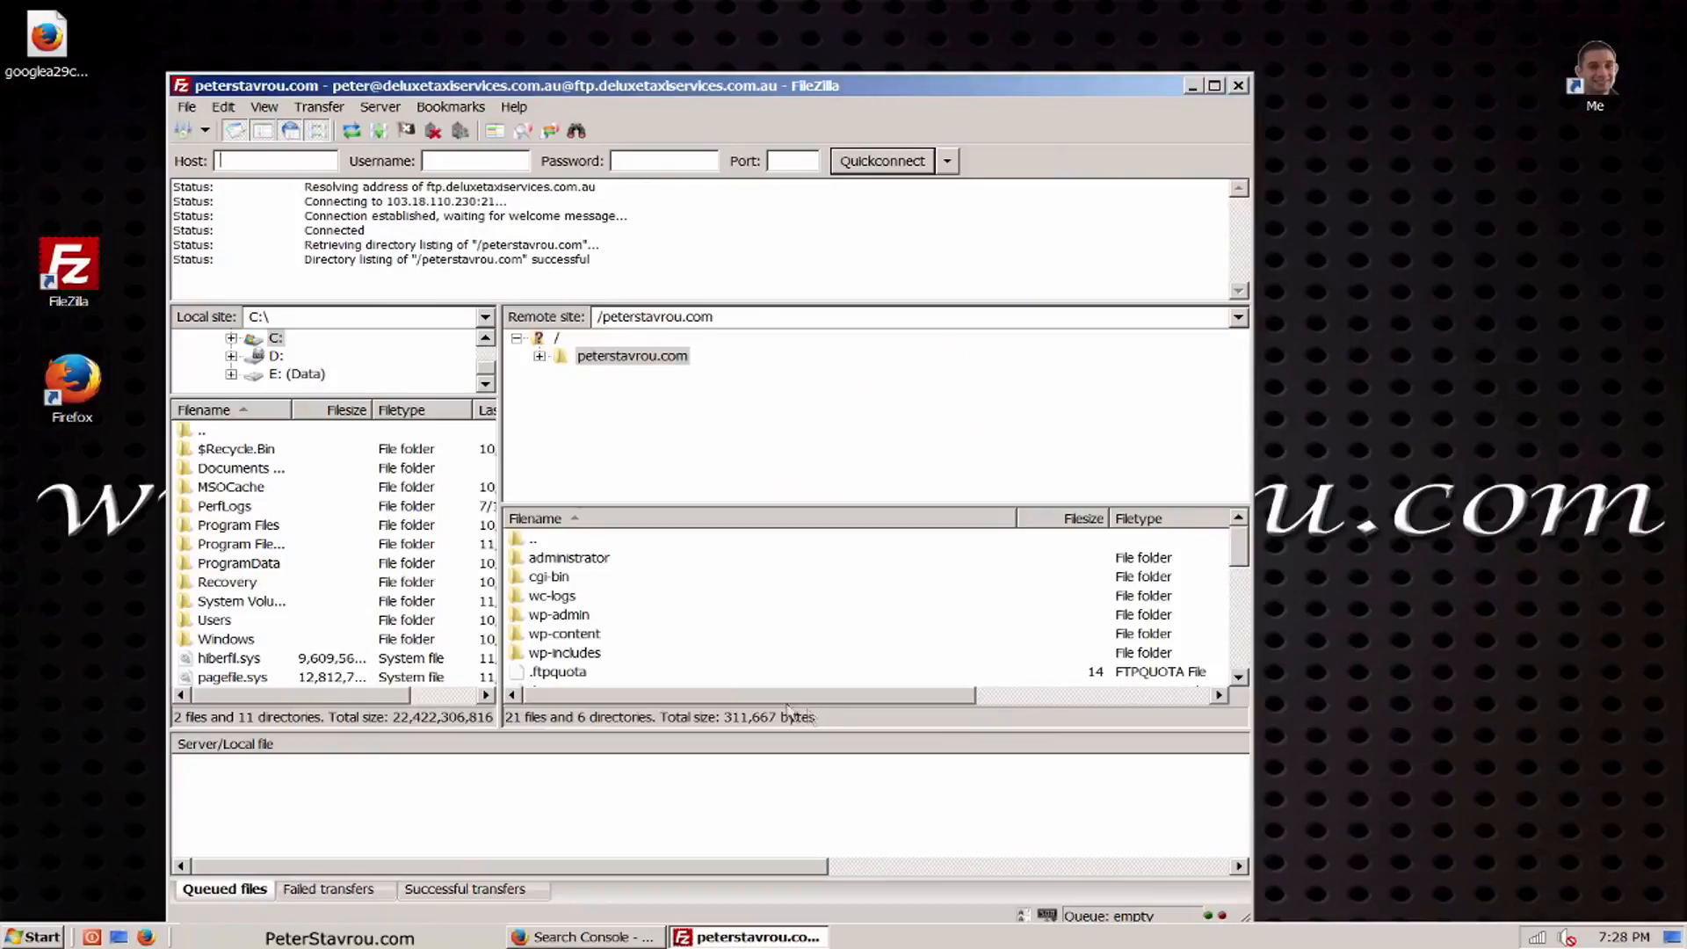
pyautogui.moveTo(47, 74); pyautogui.dragTo(621, 659)
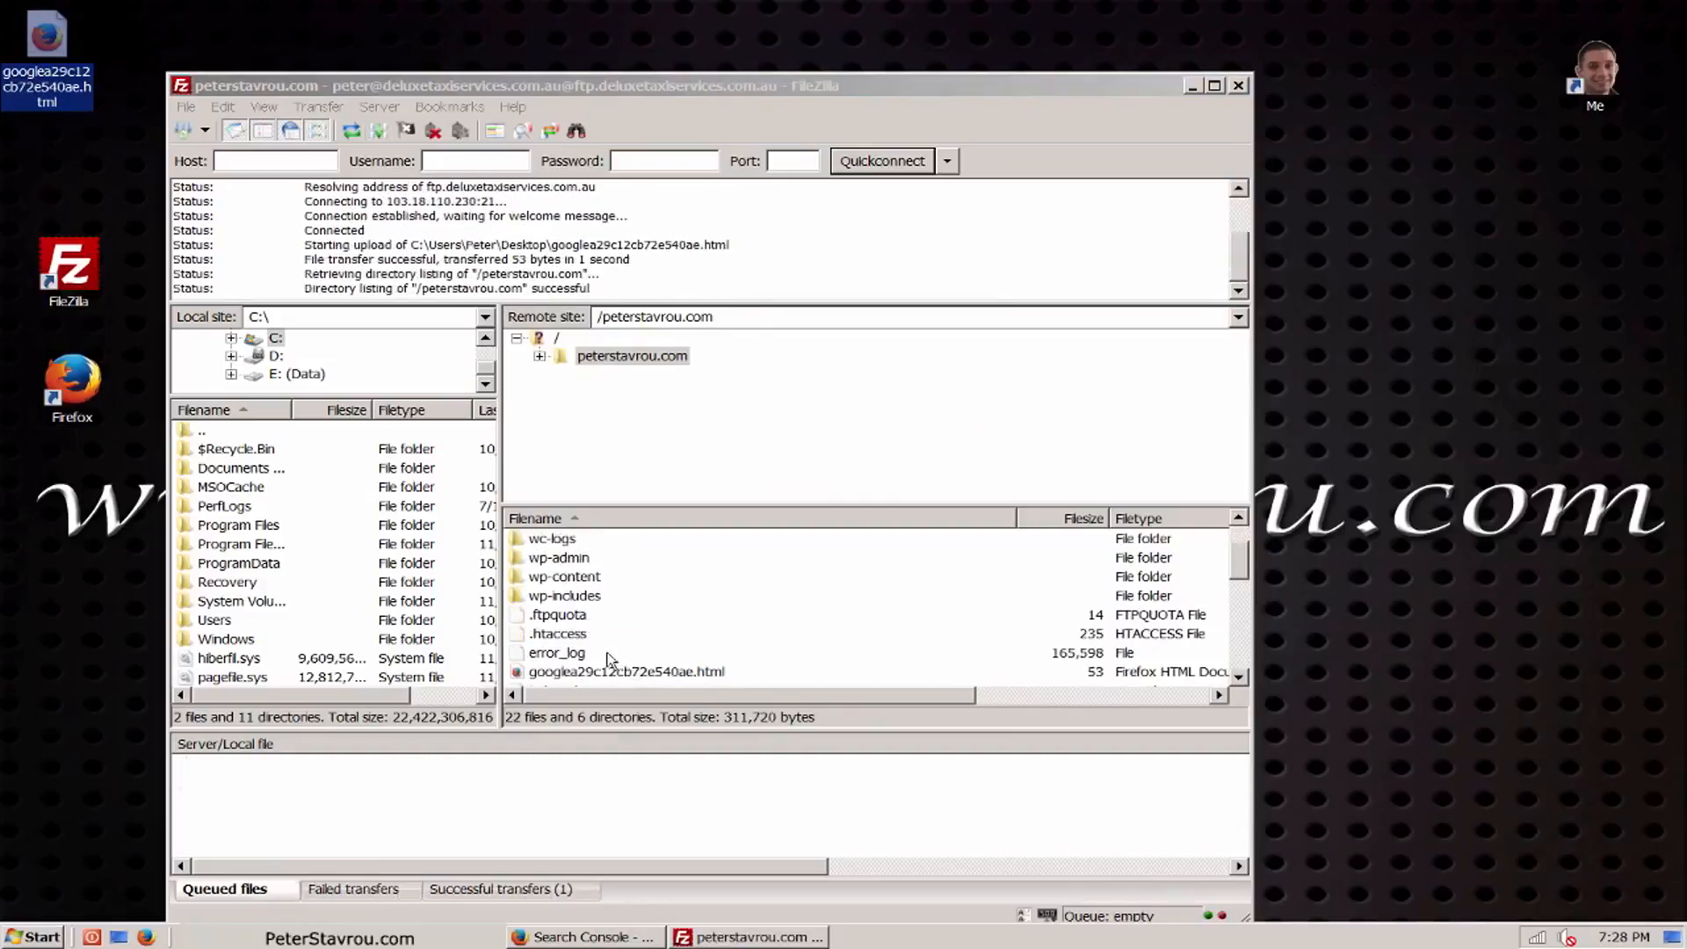
pyautogui.click(750, 676)
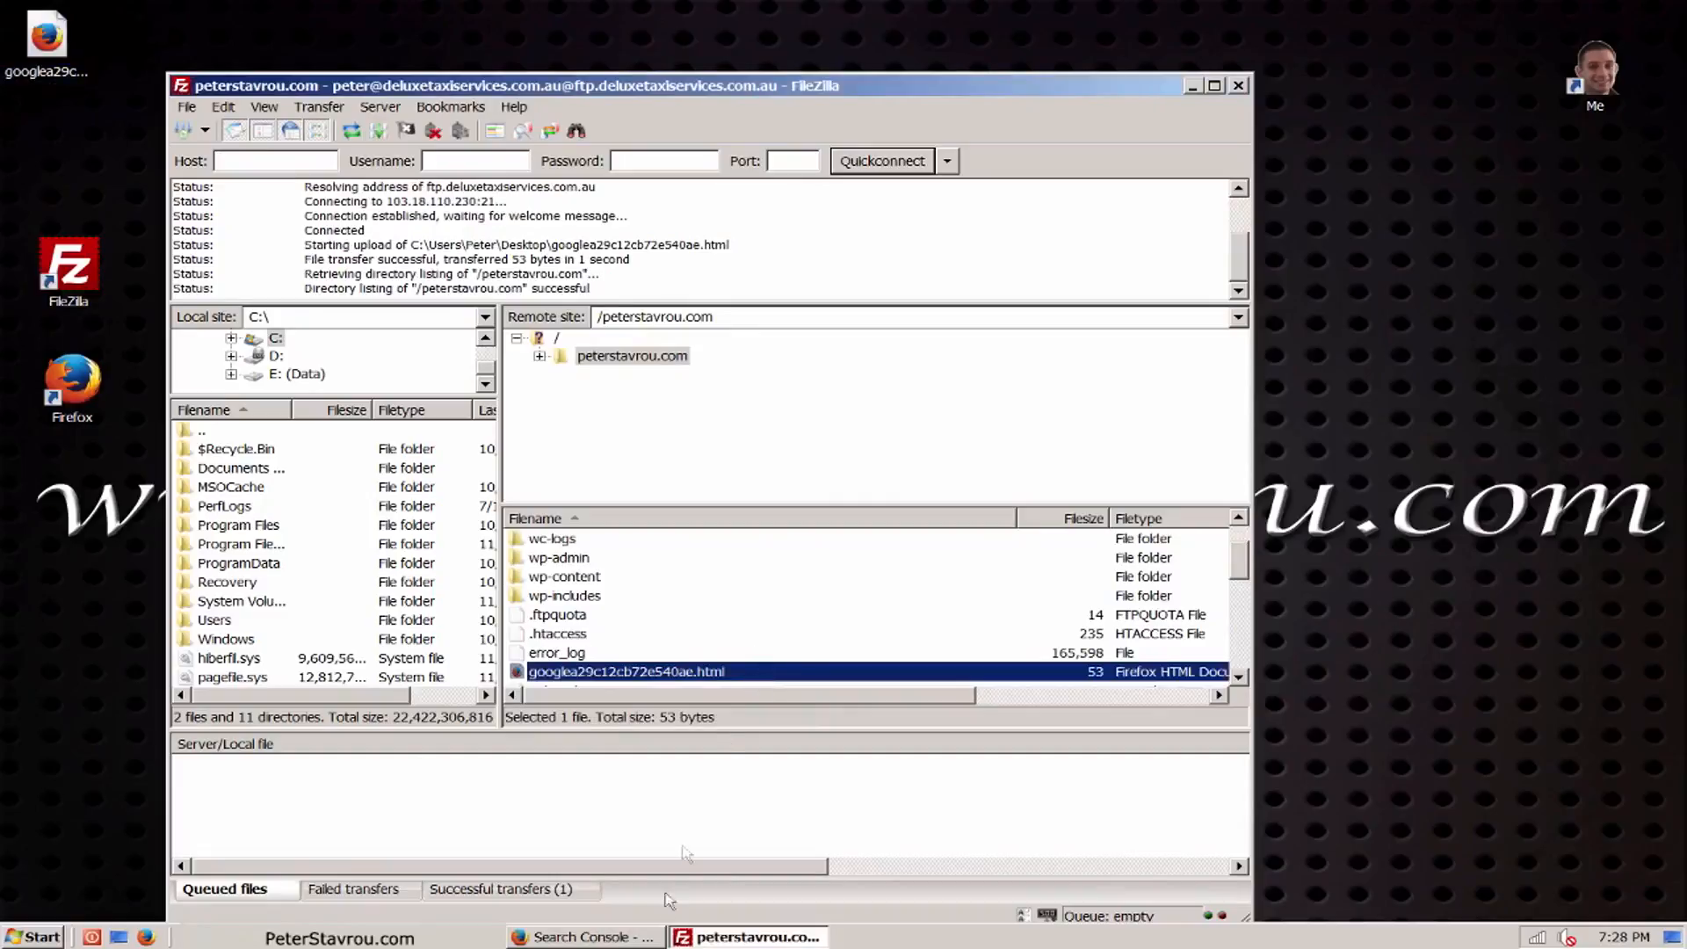
# Step: Return to Search Console in Firefox, check the uploaded verification file through its link, and verify ownership of the property
pyautogui.click(653, 940)
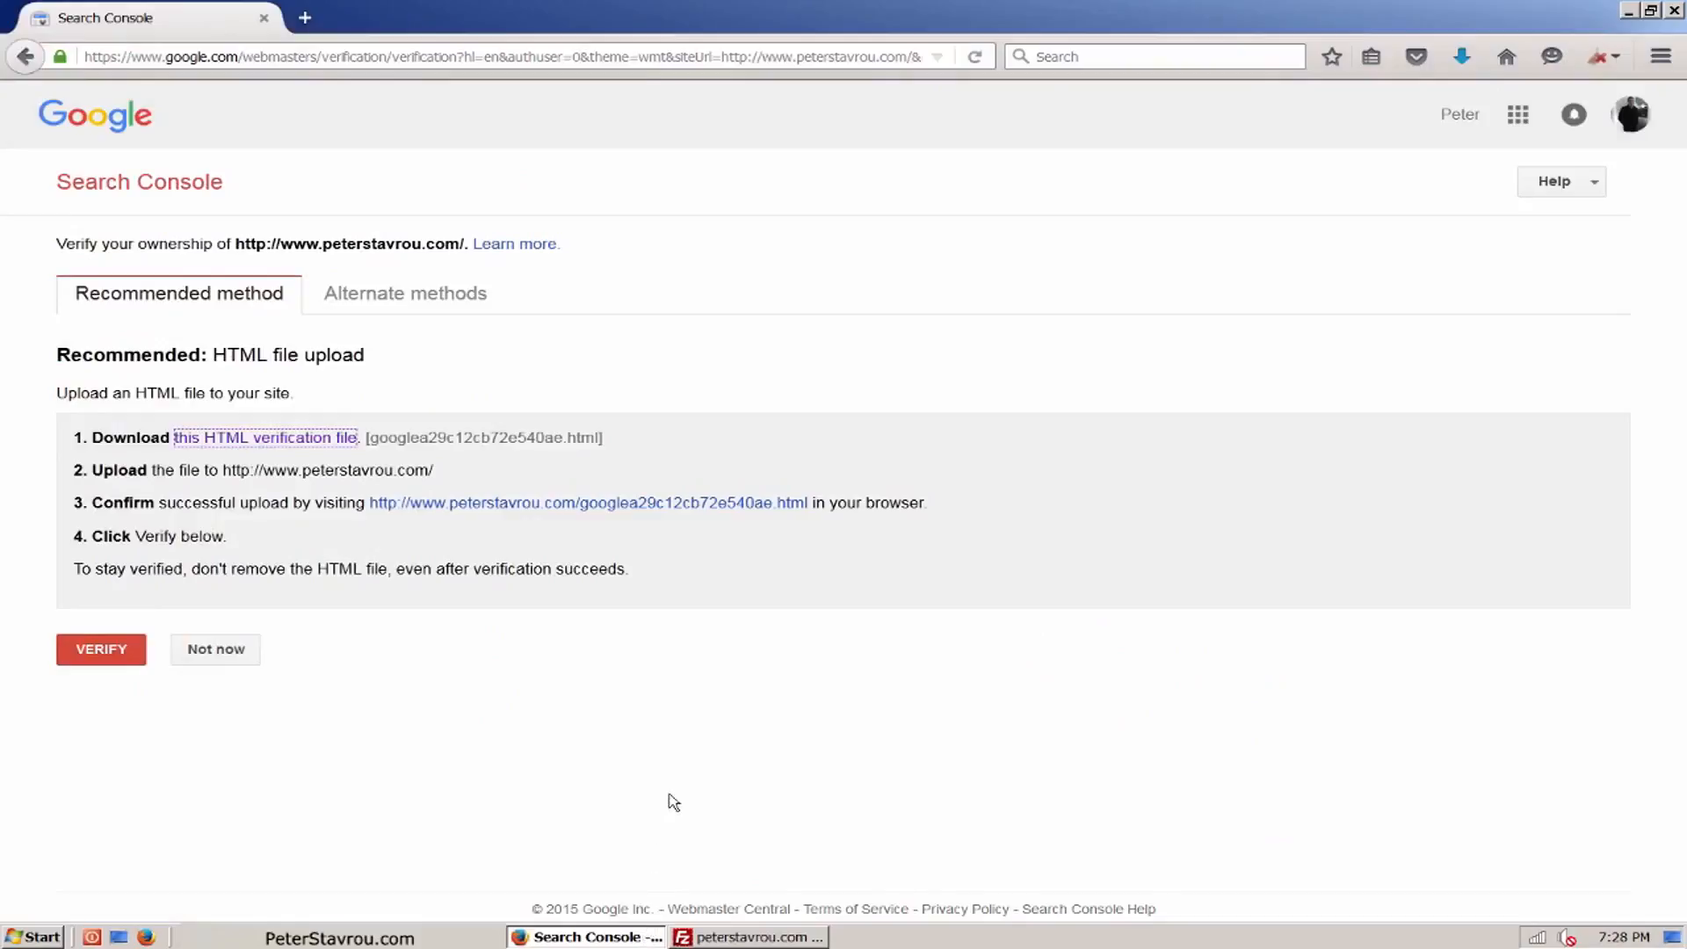
pyautogui.click(764, 519)
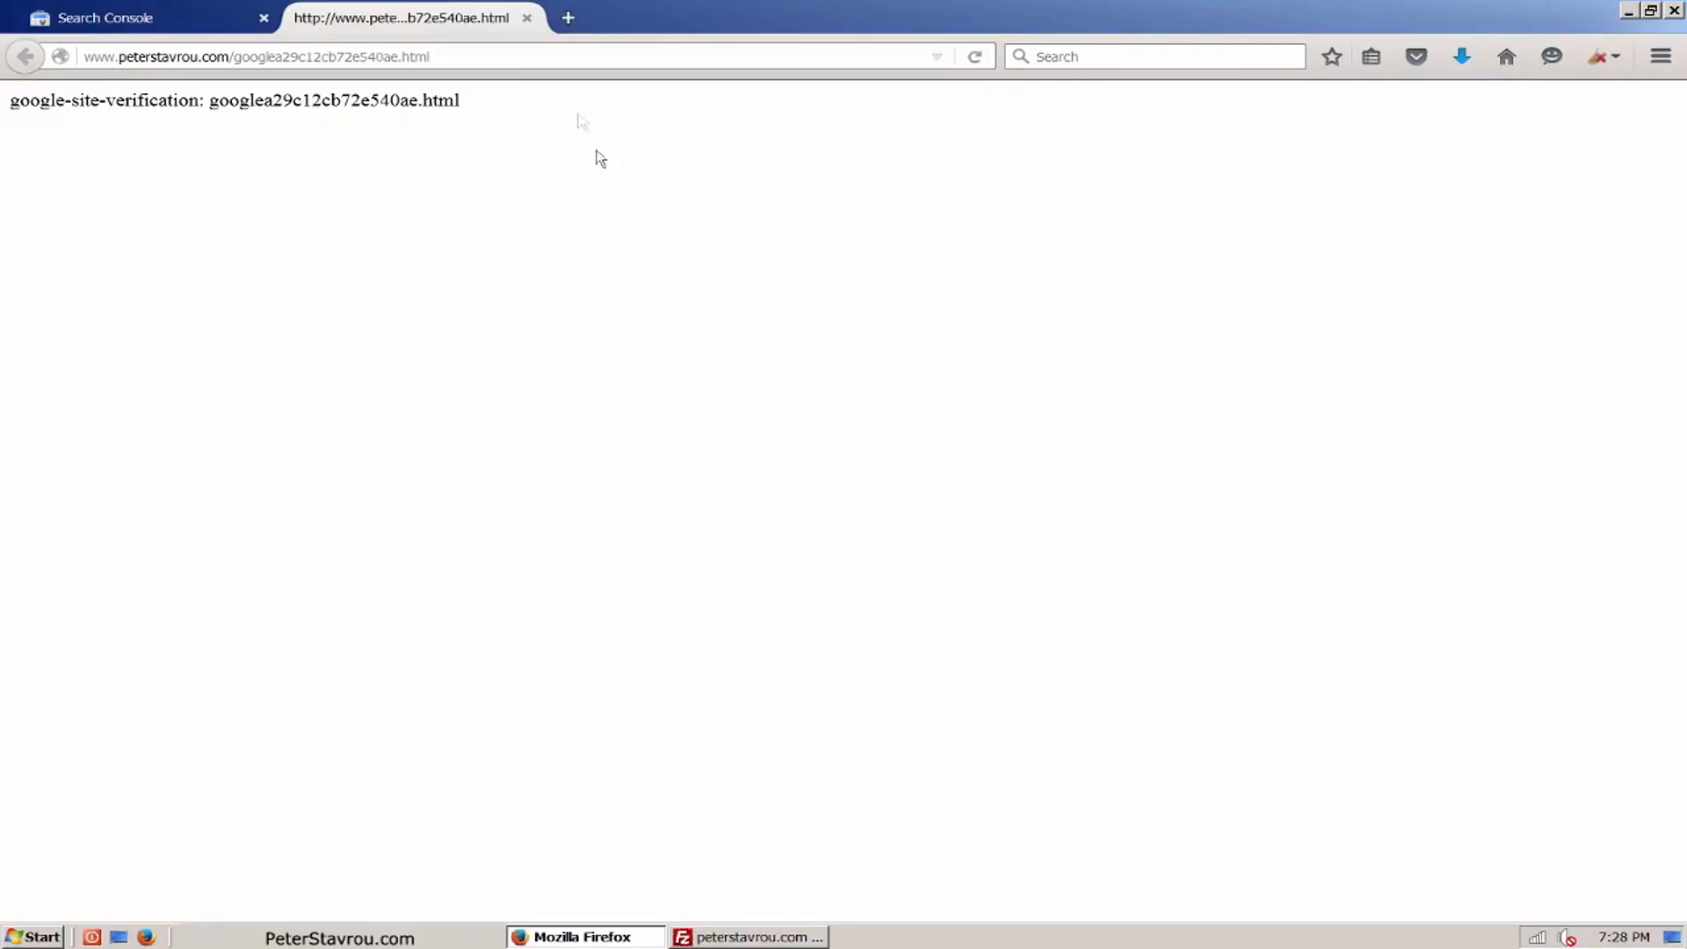
pyautogui.click(527, 18)
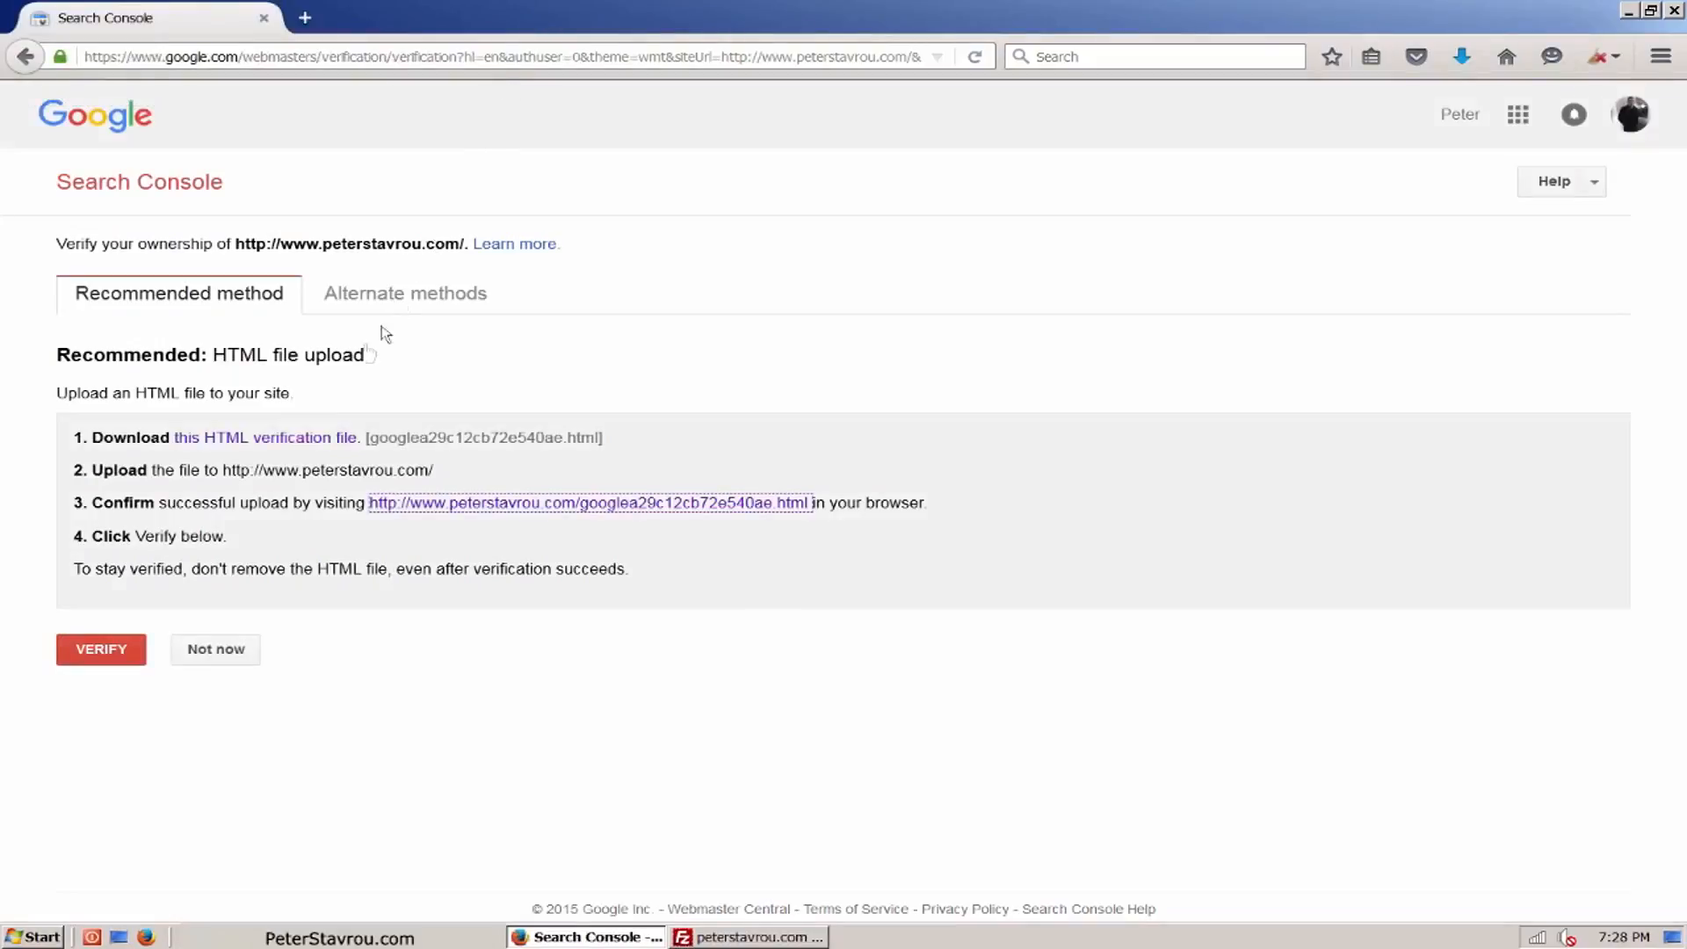
pyautogui.click(130, 661)
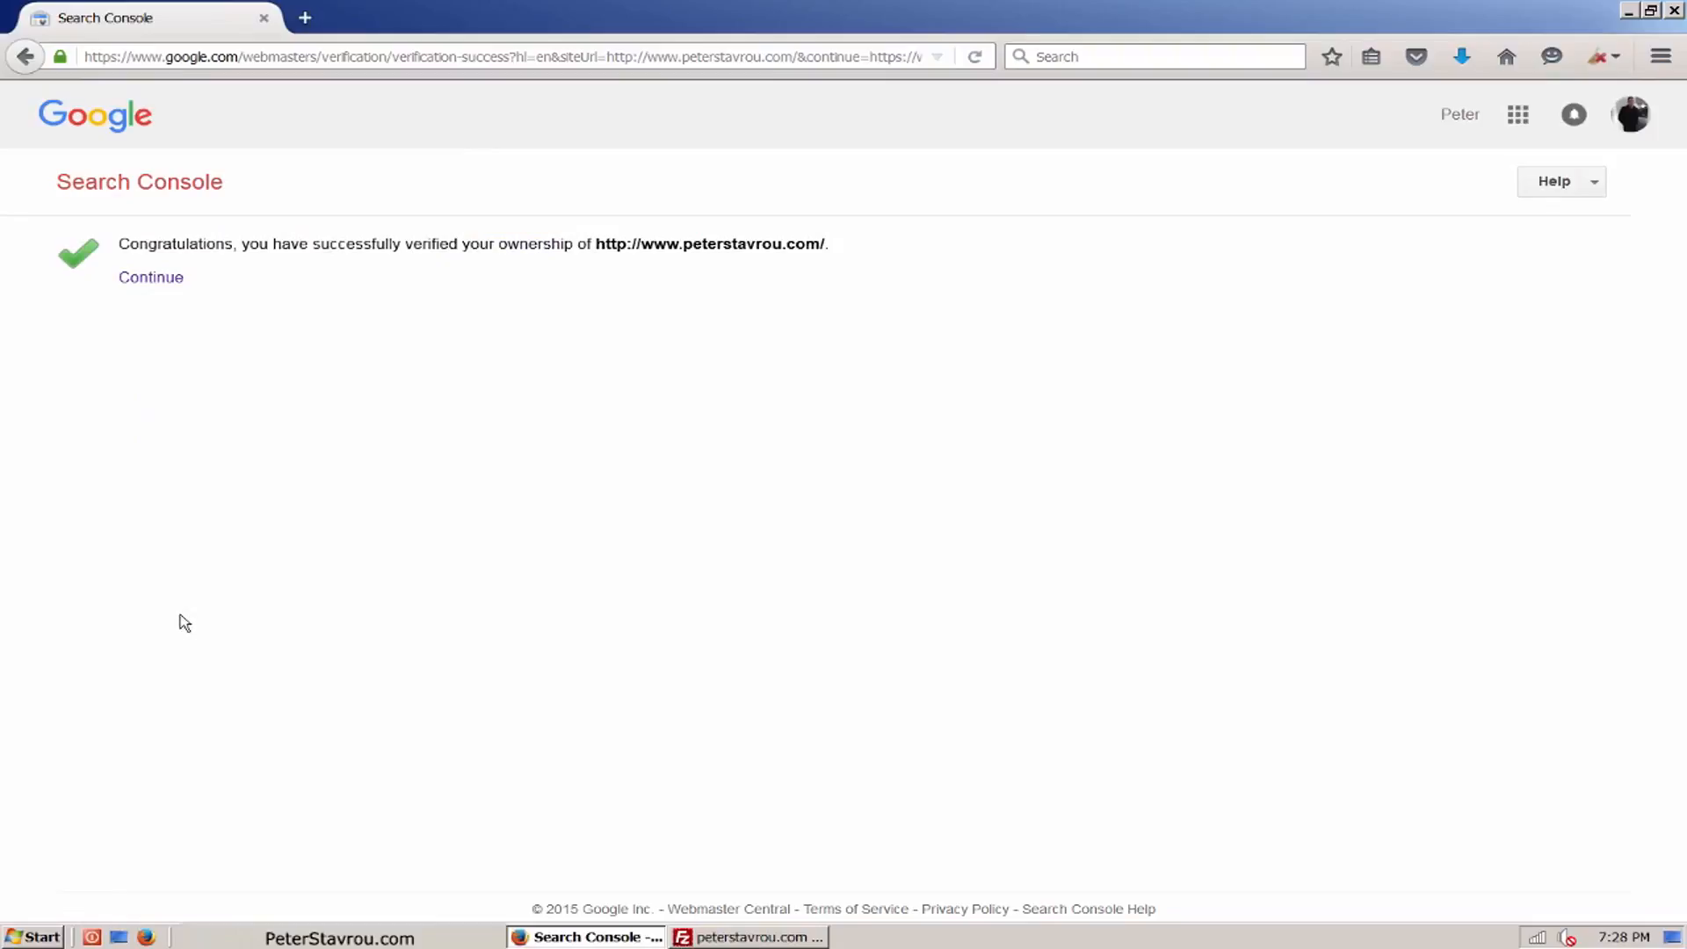
pyautogui.click(176, 289)
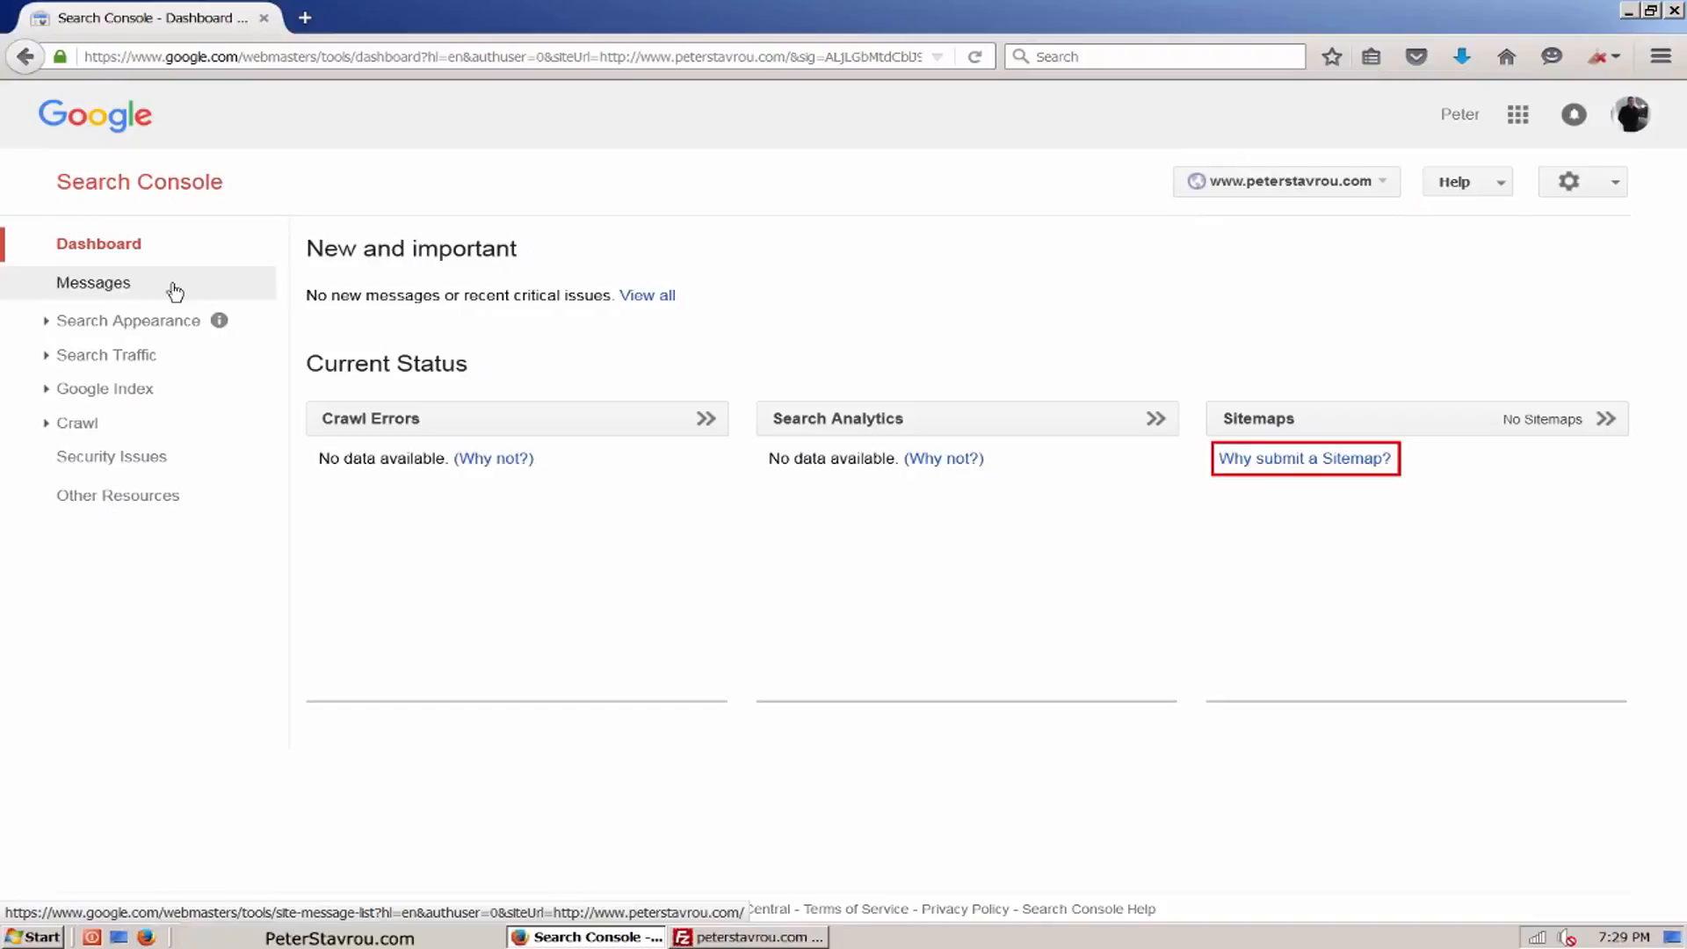
# Step: Start adding a sitemap under Crawl > Sitemaps with sitemap_index.xml as its path
pyautogui.click(132, 426)
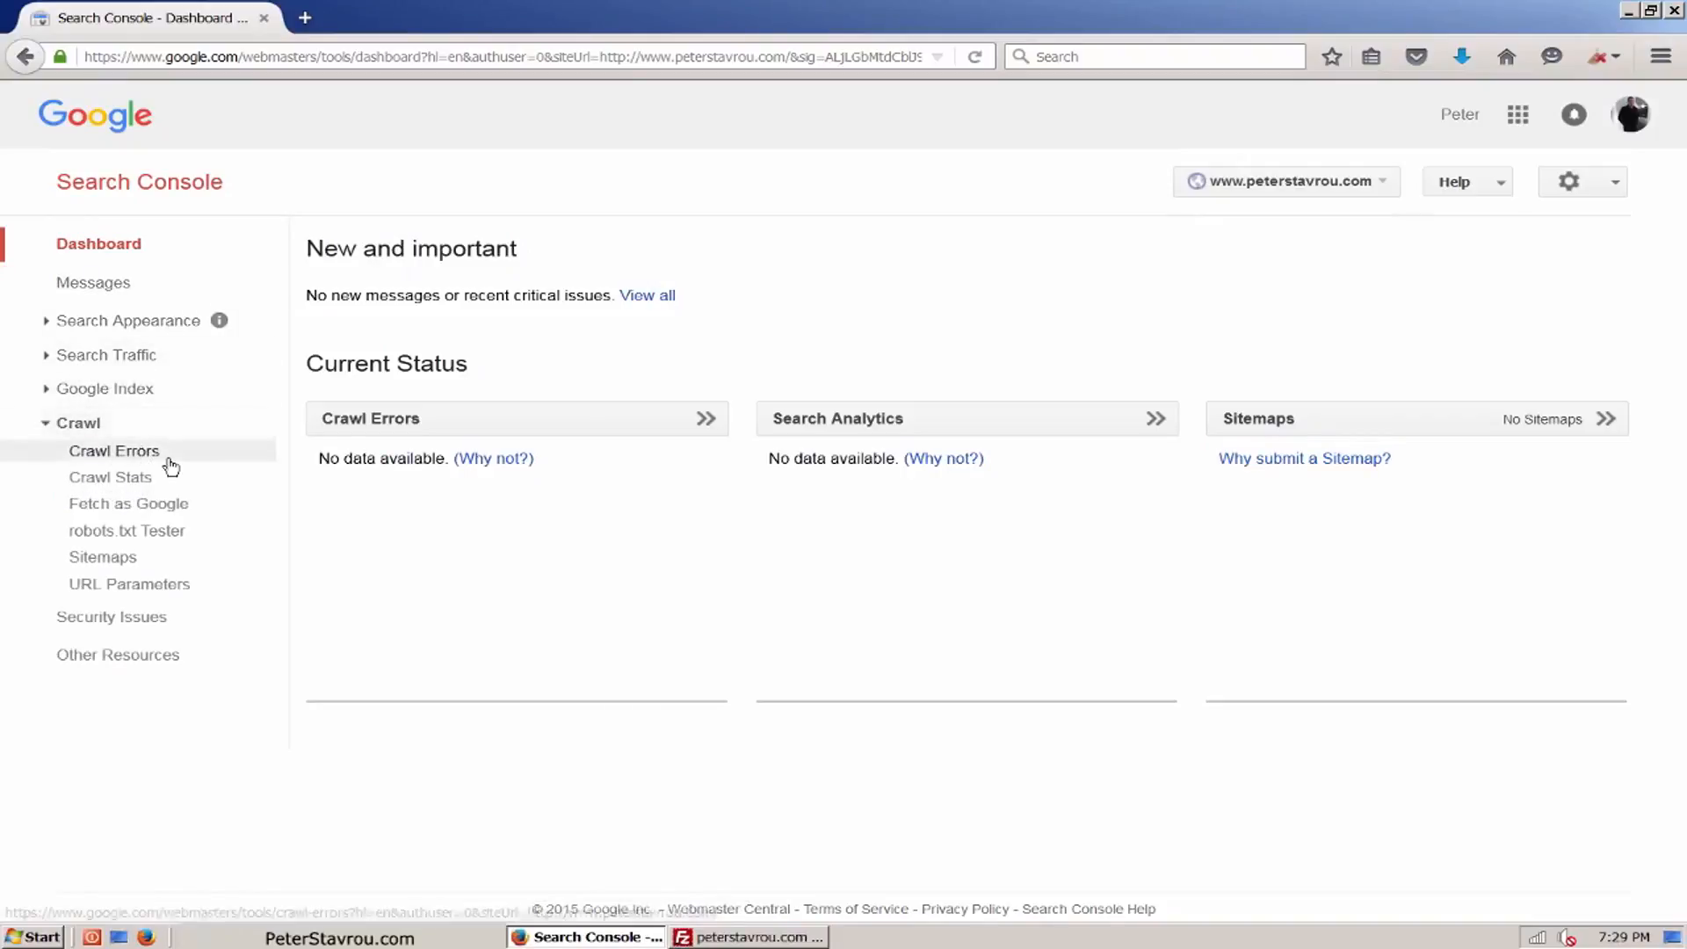
pyautogui.click(173, 567)
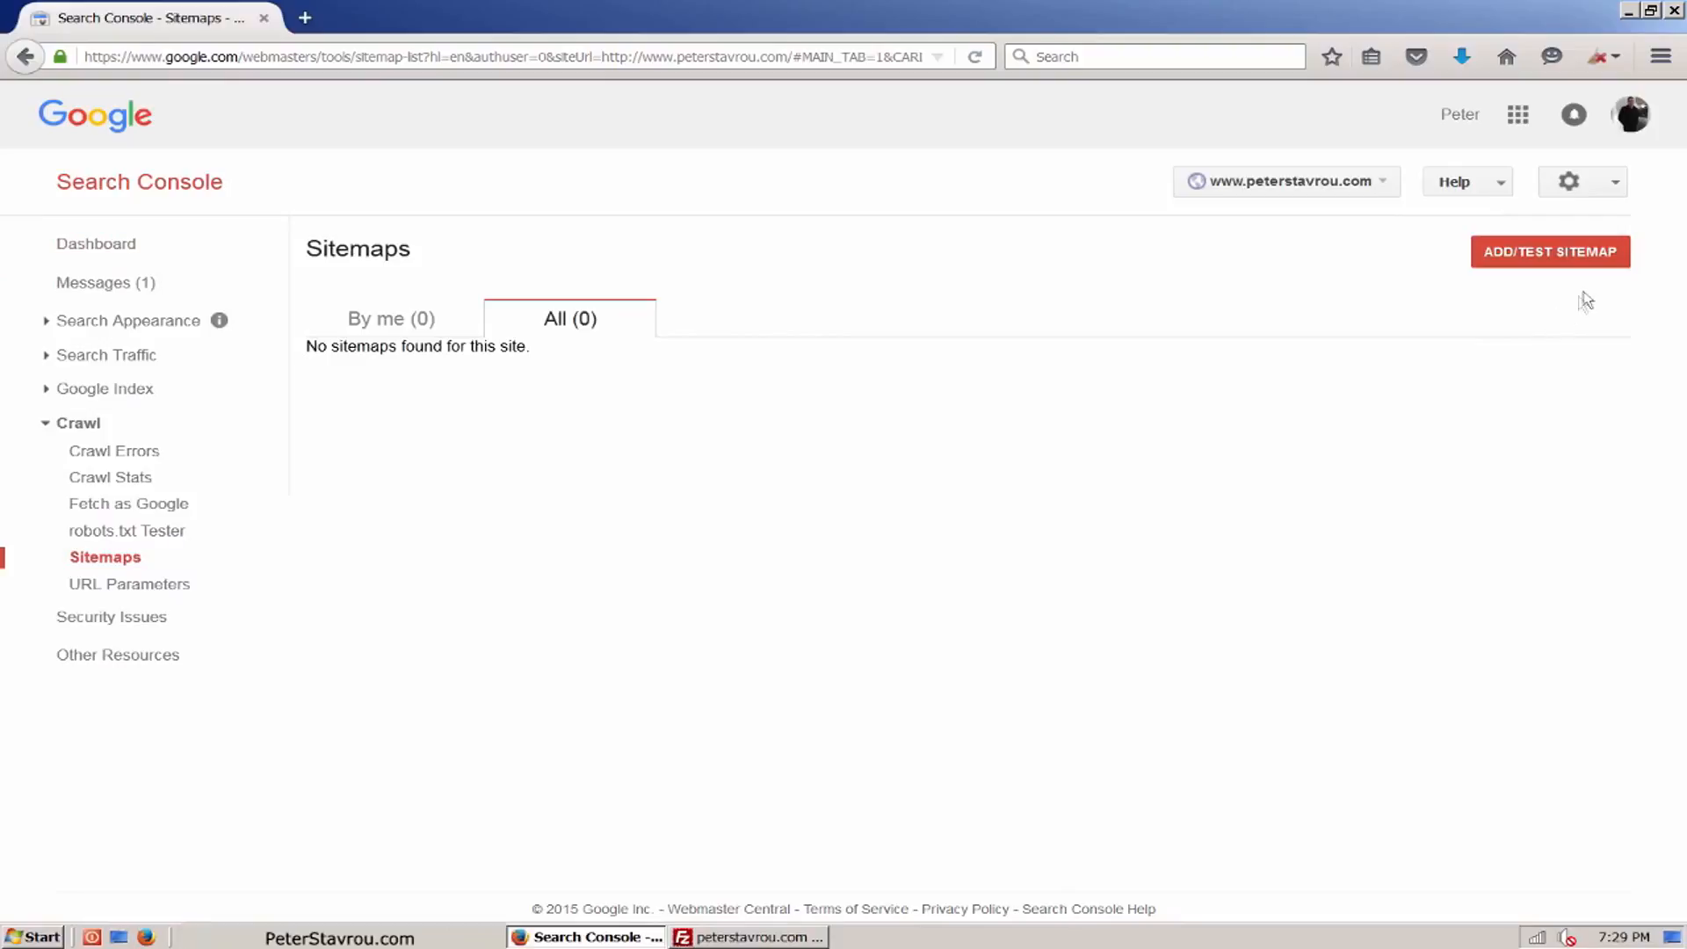
pyautogui.click(1618, 275)
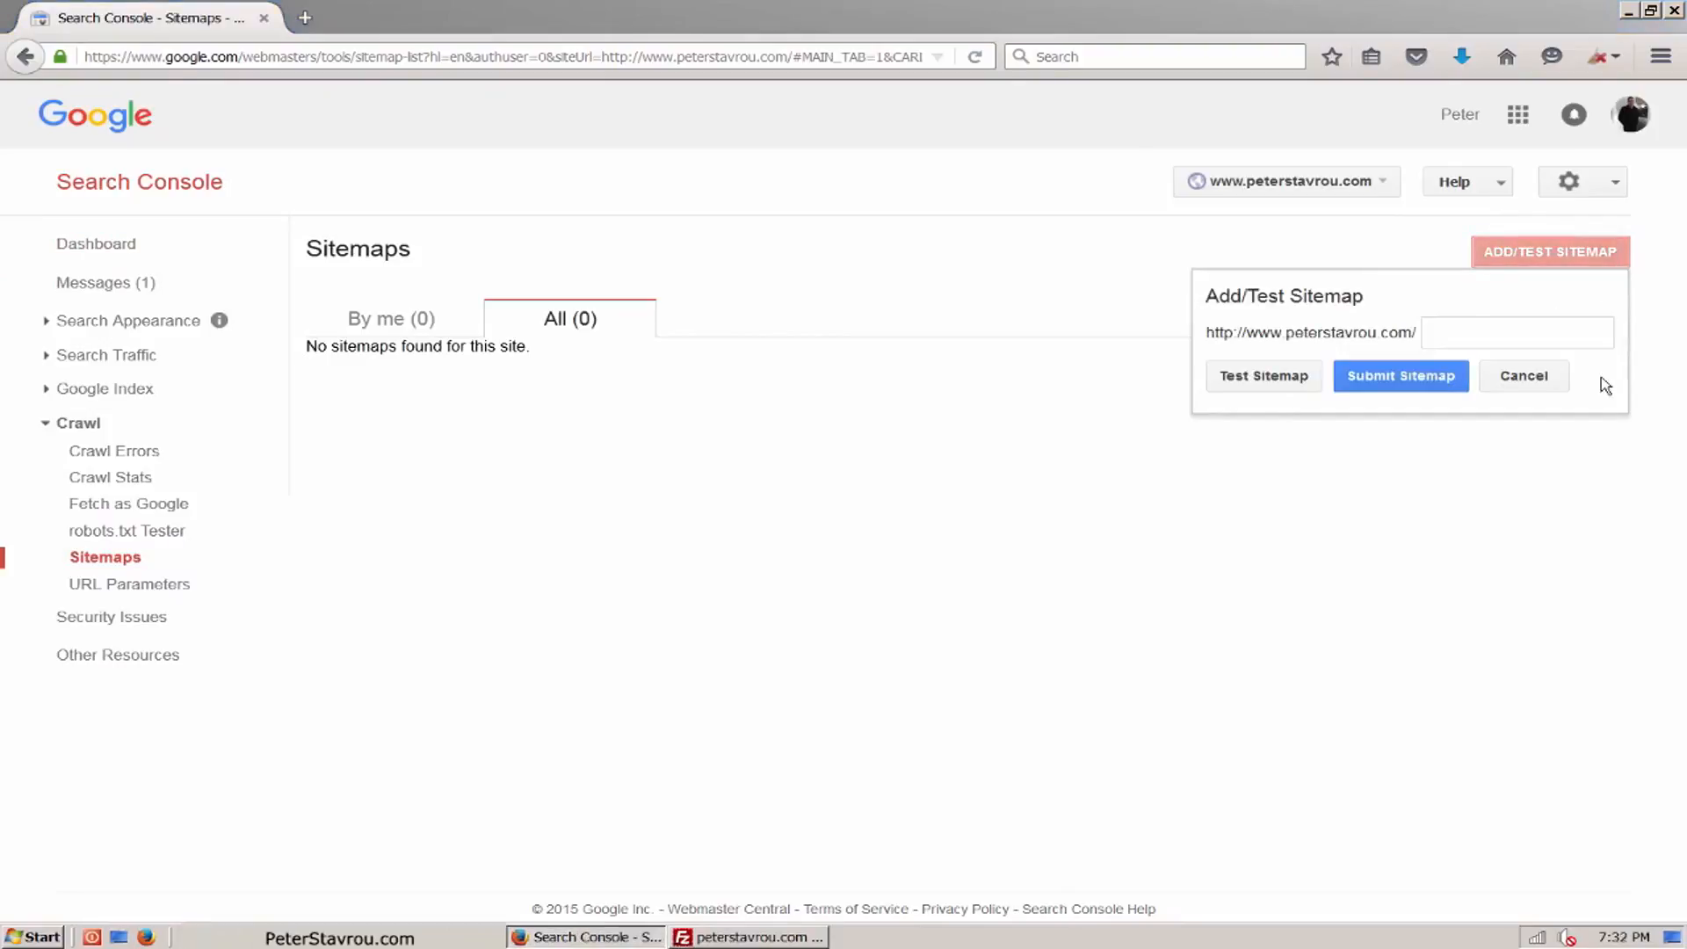
pyautogui.click(1590, 339)
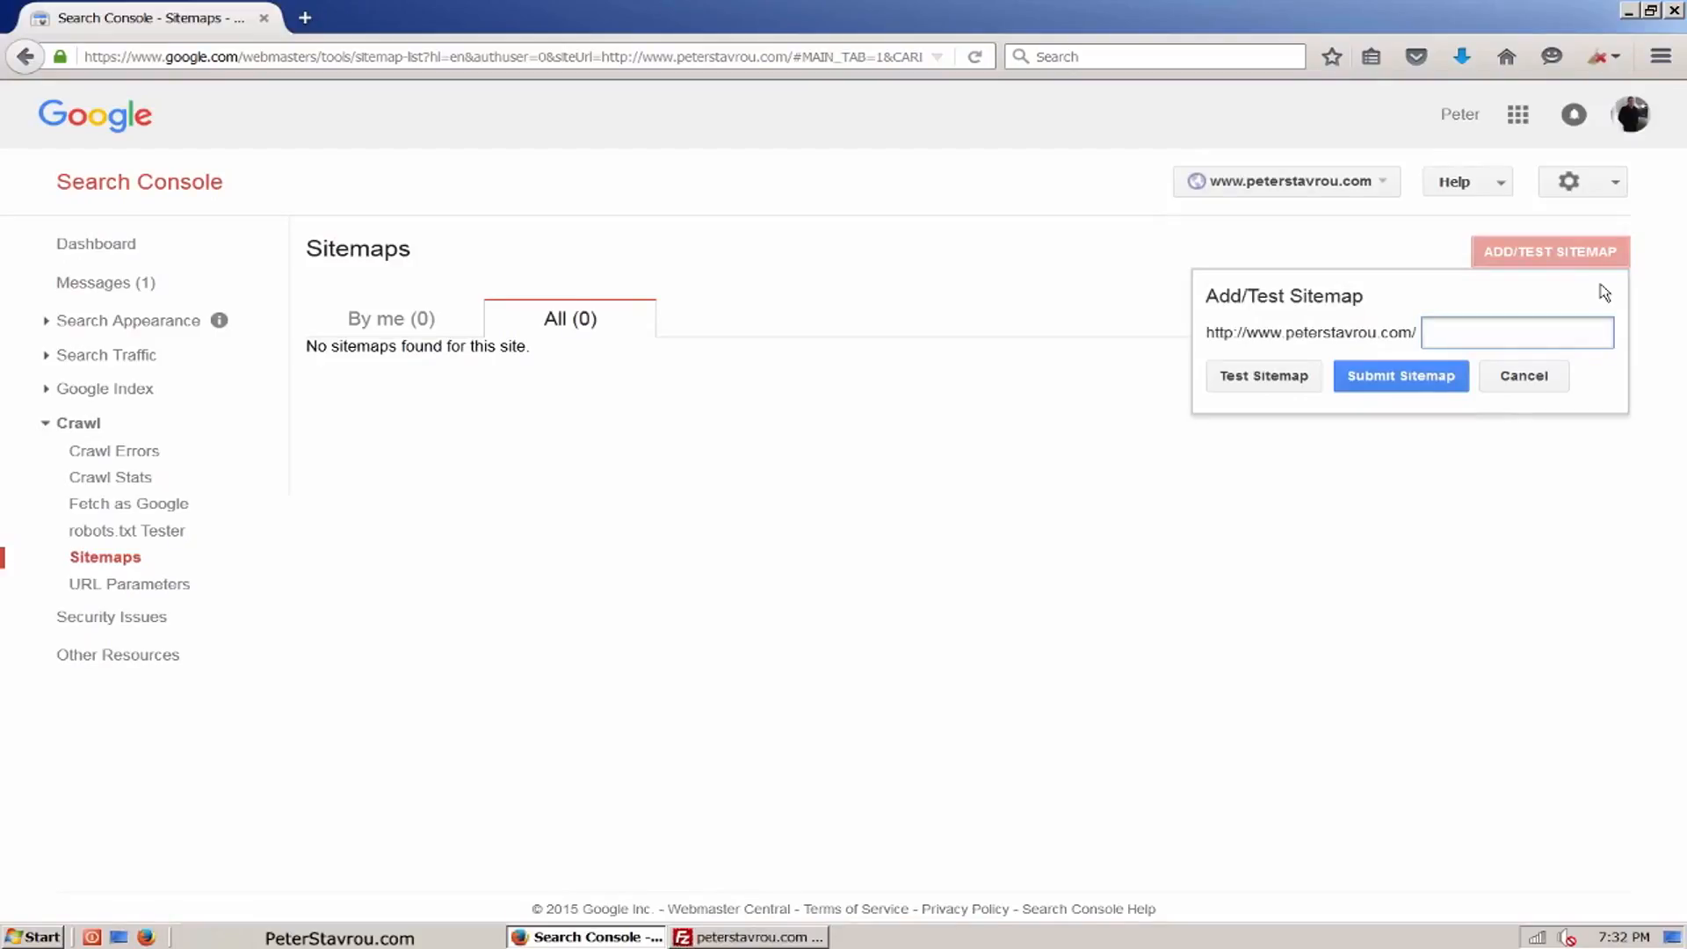
pyautogui.write('sitemap_index.xml')
pyautogui.click(304, 18)
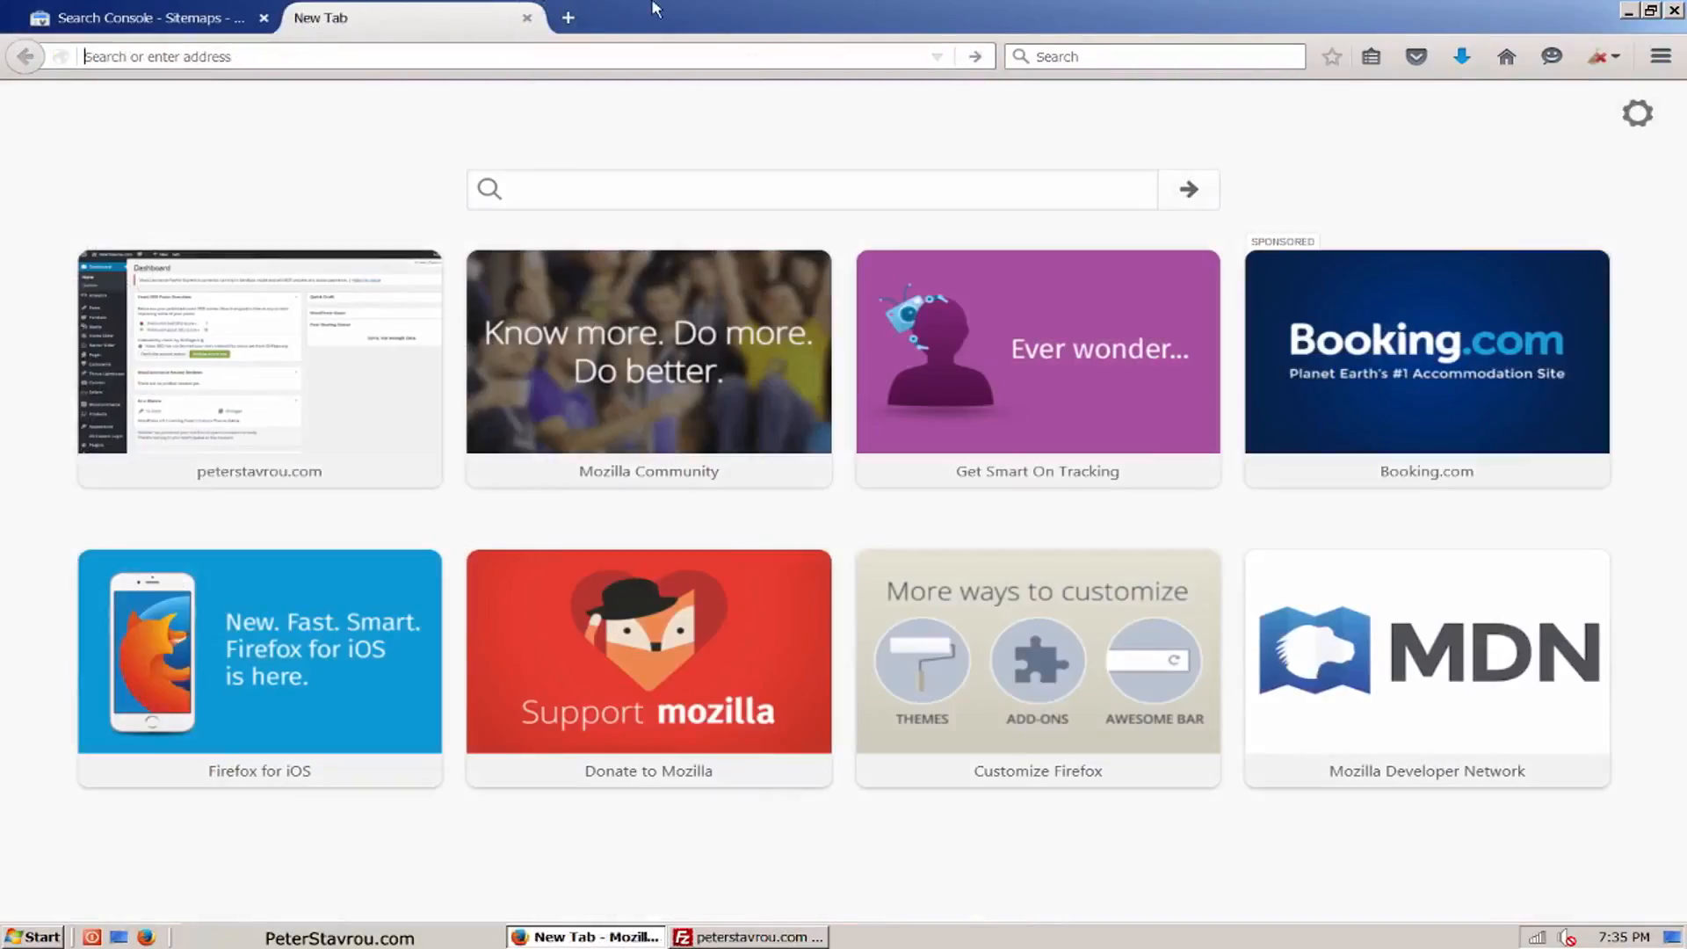
pyautogui.write('www.peterstavrou.com/')
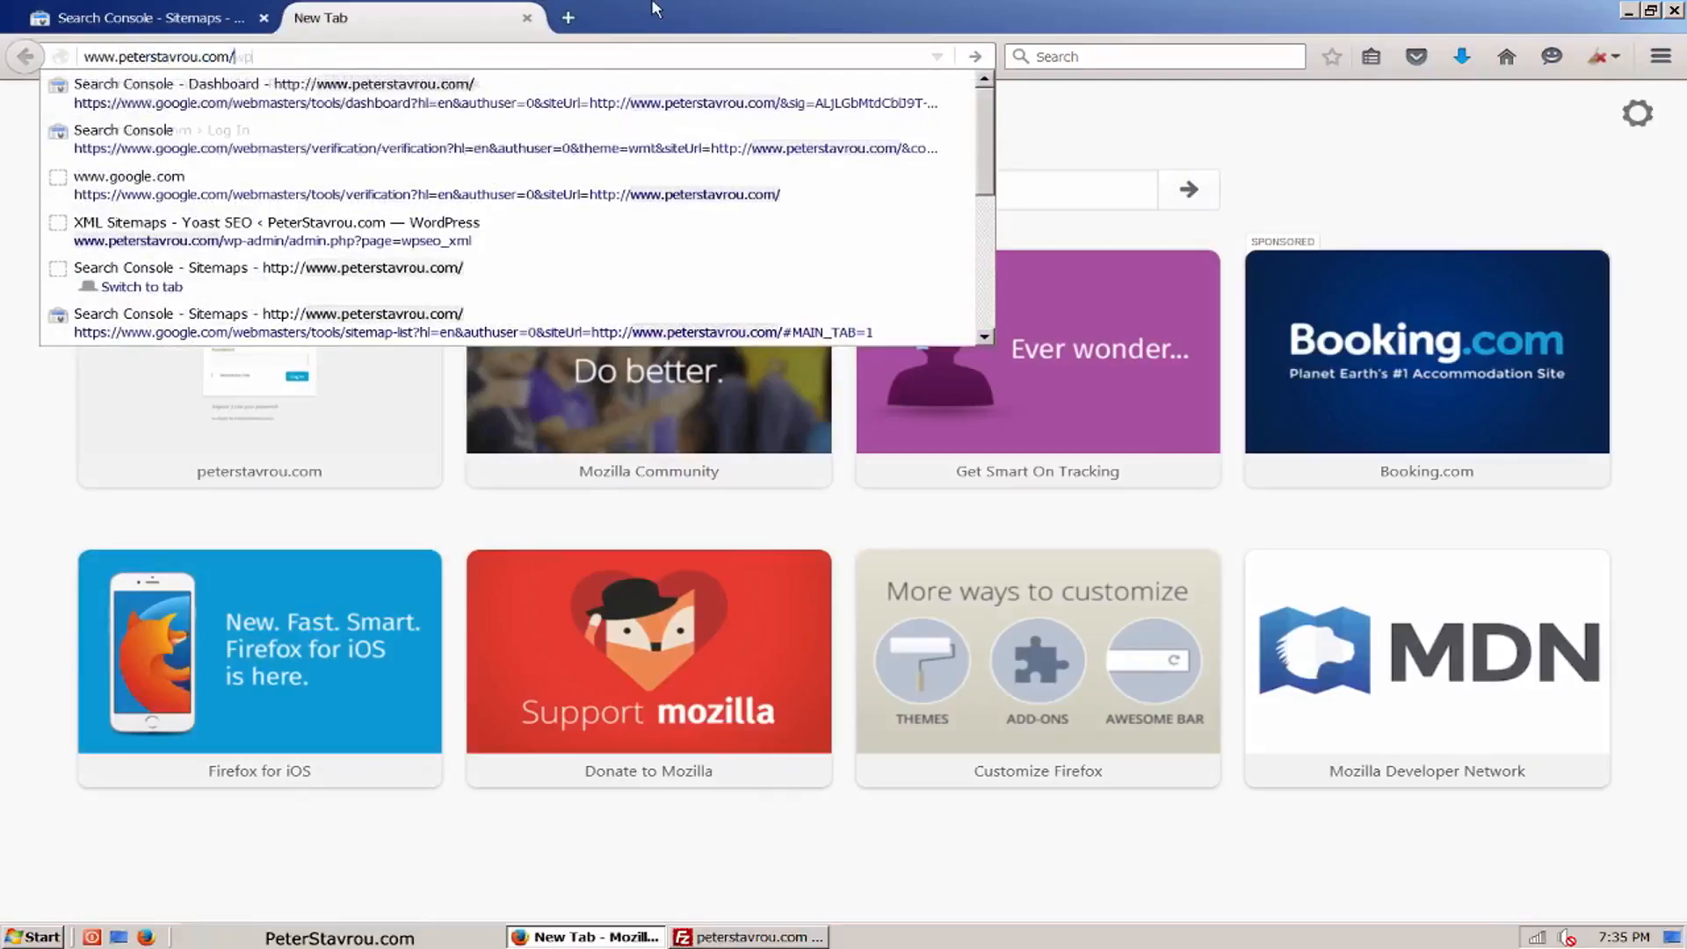
pyautogui.write('wp-admin')
pyautogui.press('Return')
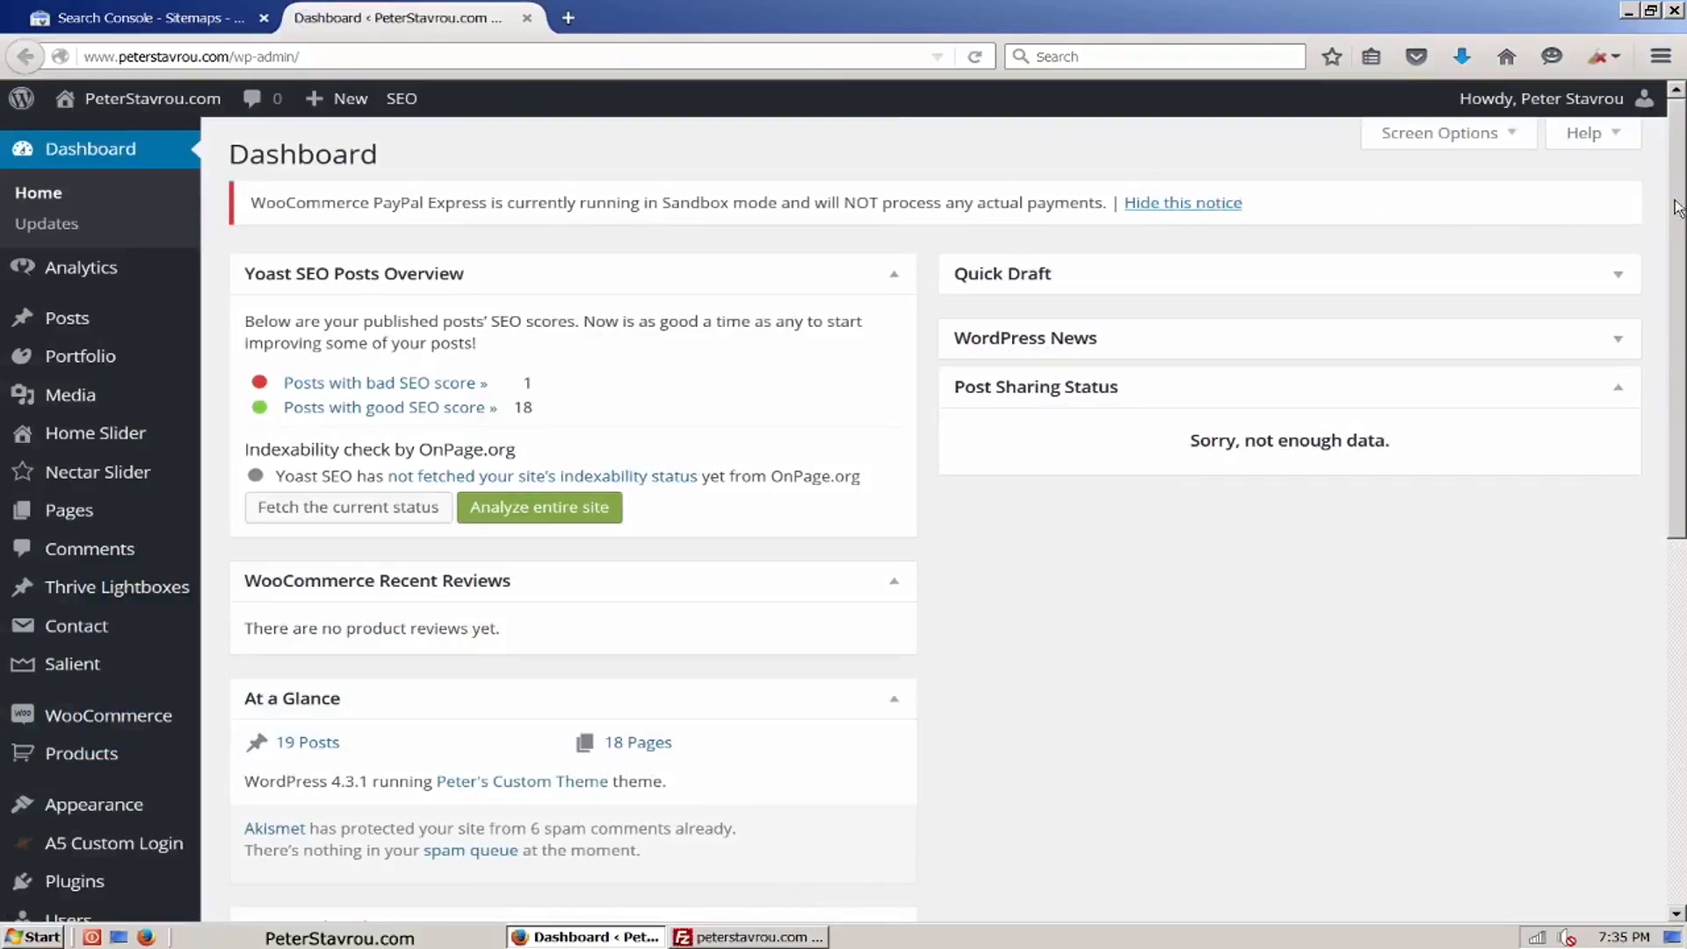
# Step: Open the XML sitemap from Yoast SEO's XML Sitemaps settings and check the sitemap file name in its address
pyautogui.scroll(-5, 1526, 370)
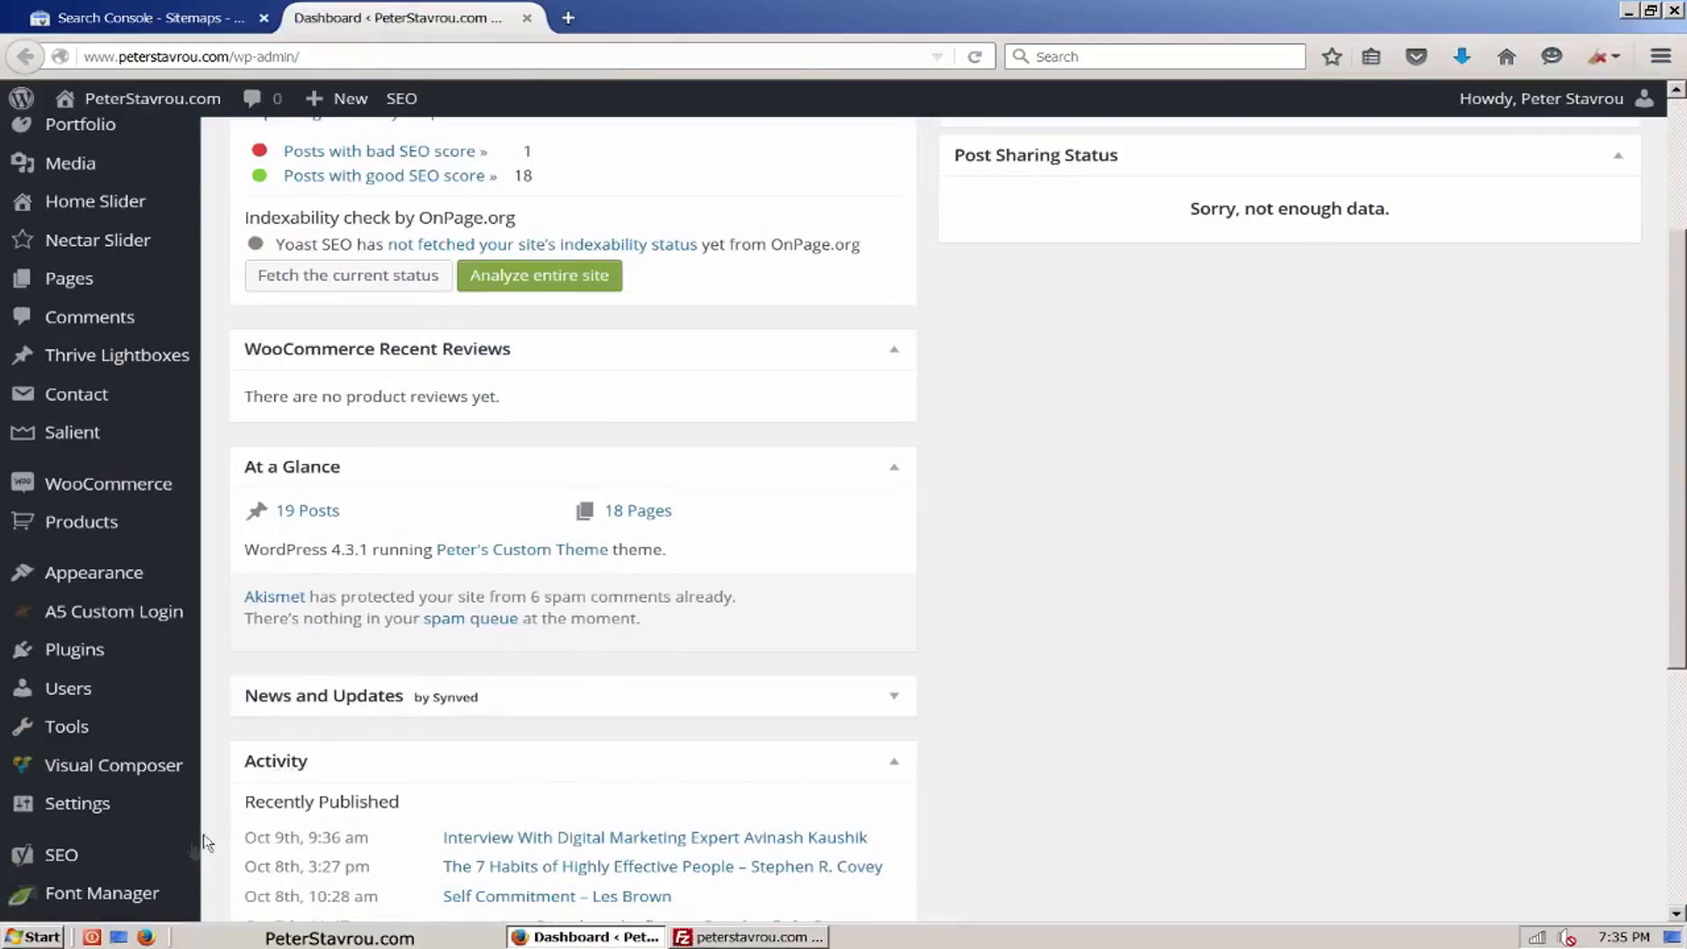
pyautogui.moveTo(164, 864)
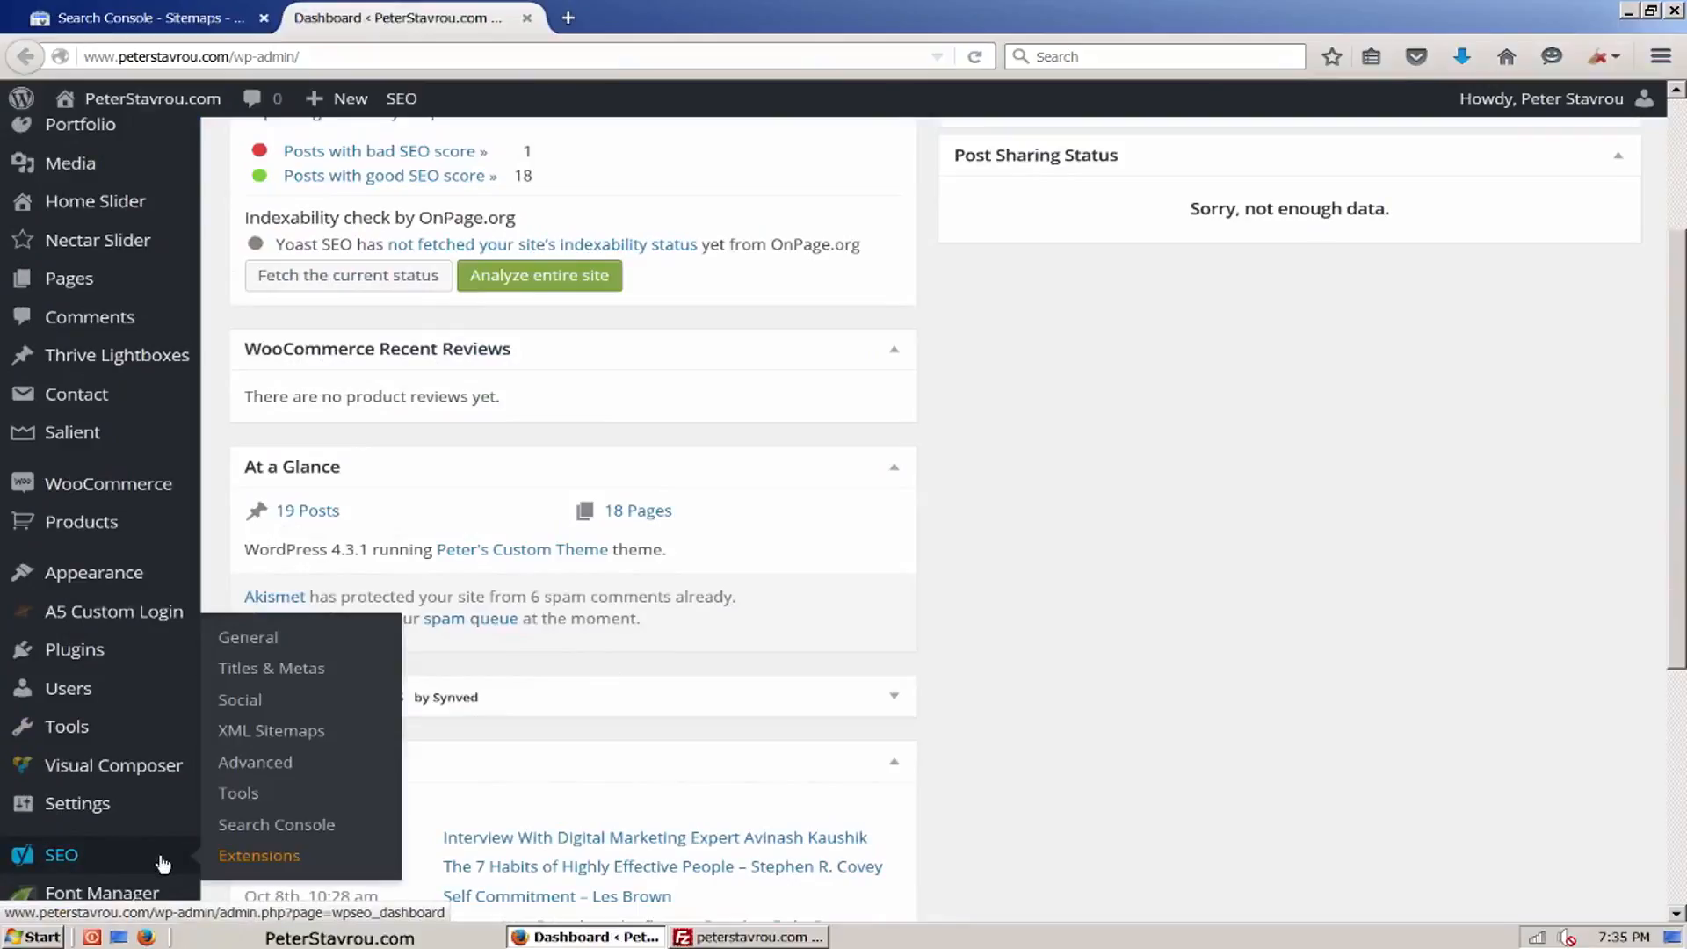
pyautogui.click(343, 738)
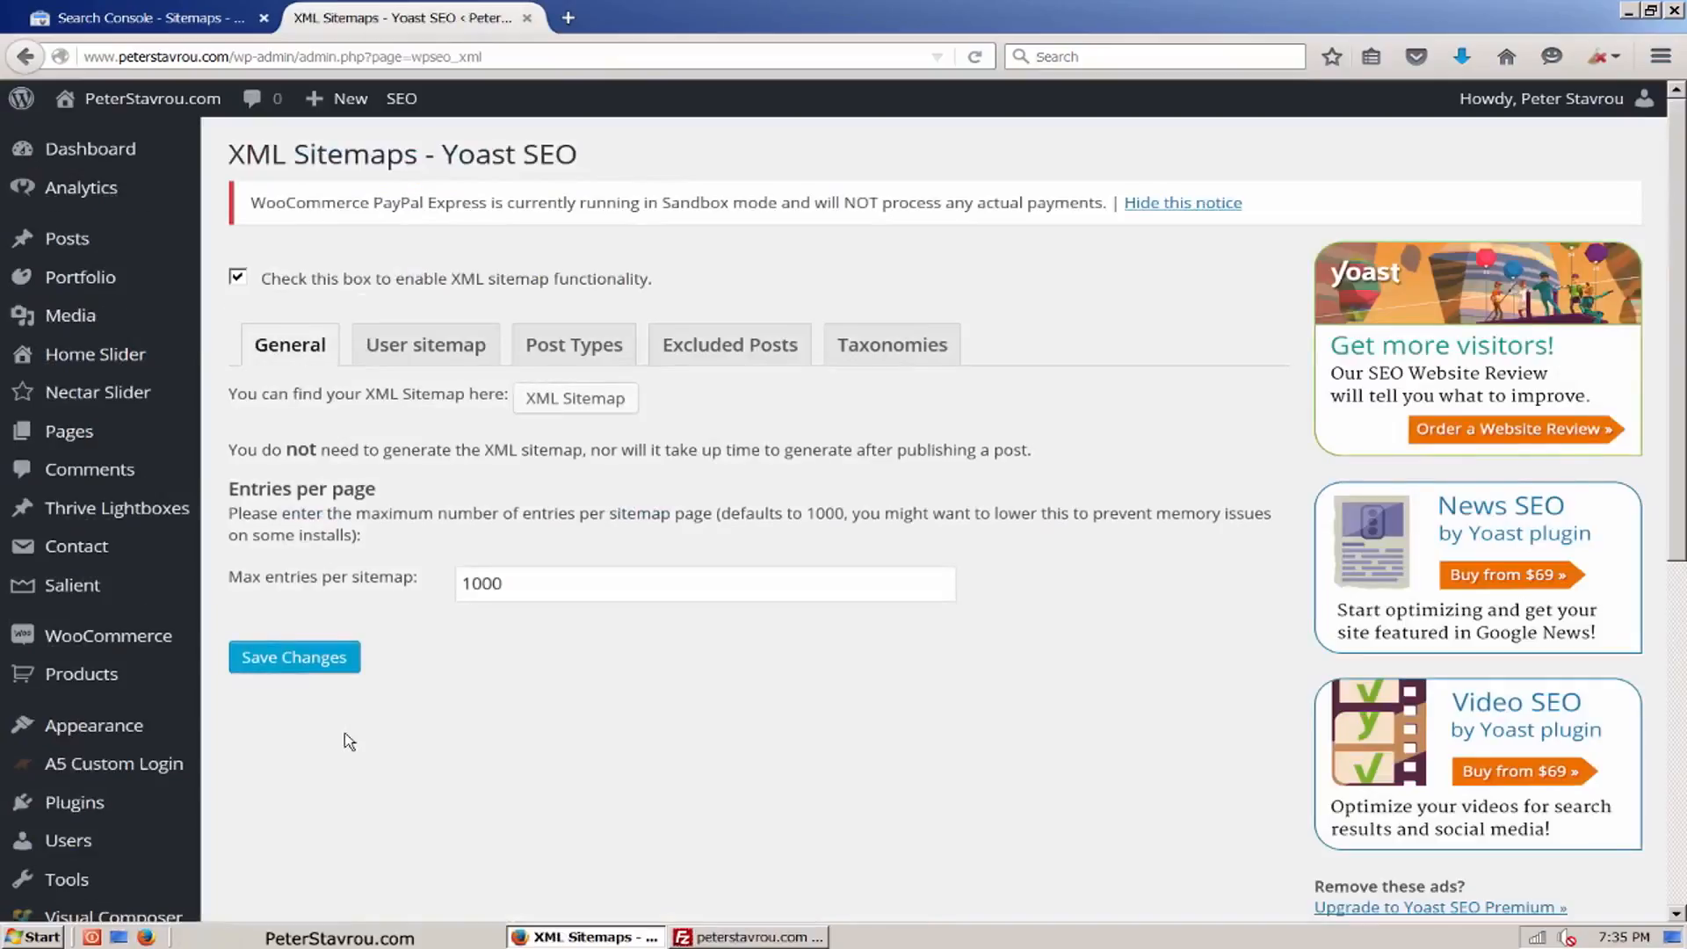
pyautogui.click(629, 416)
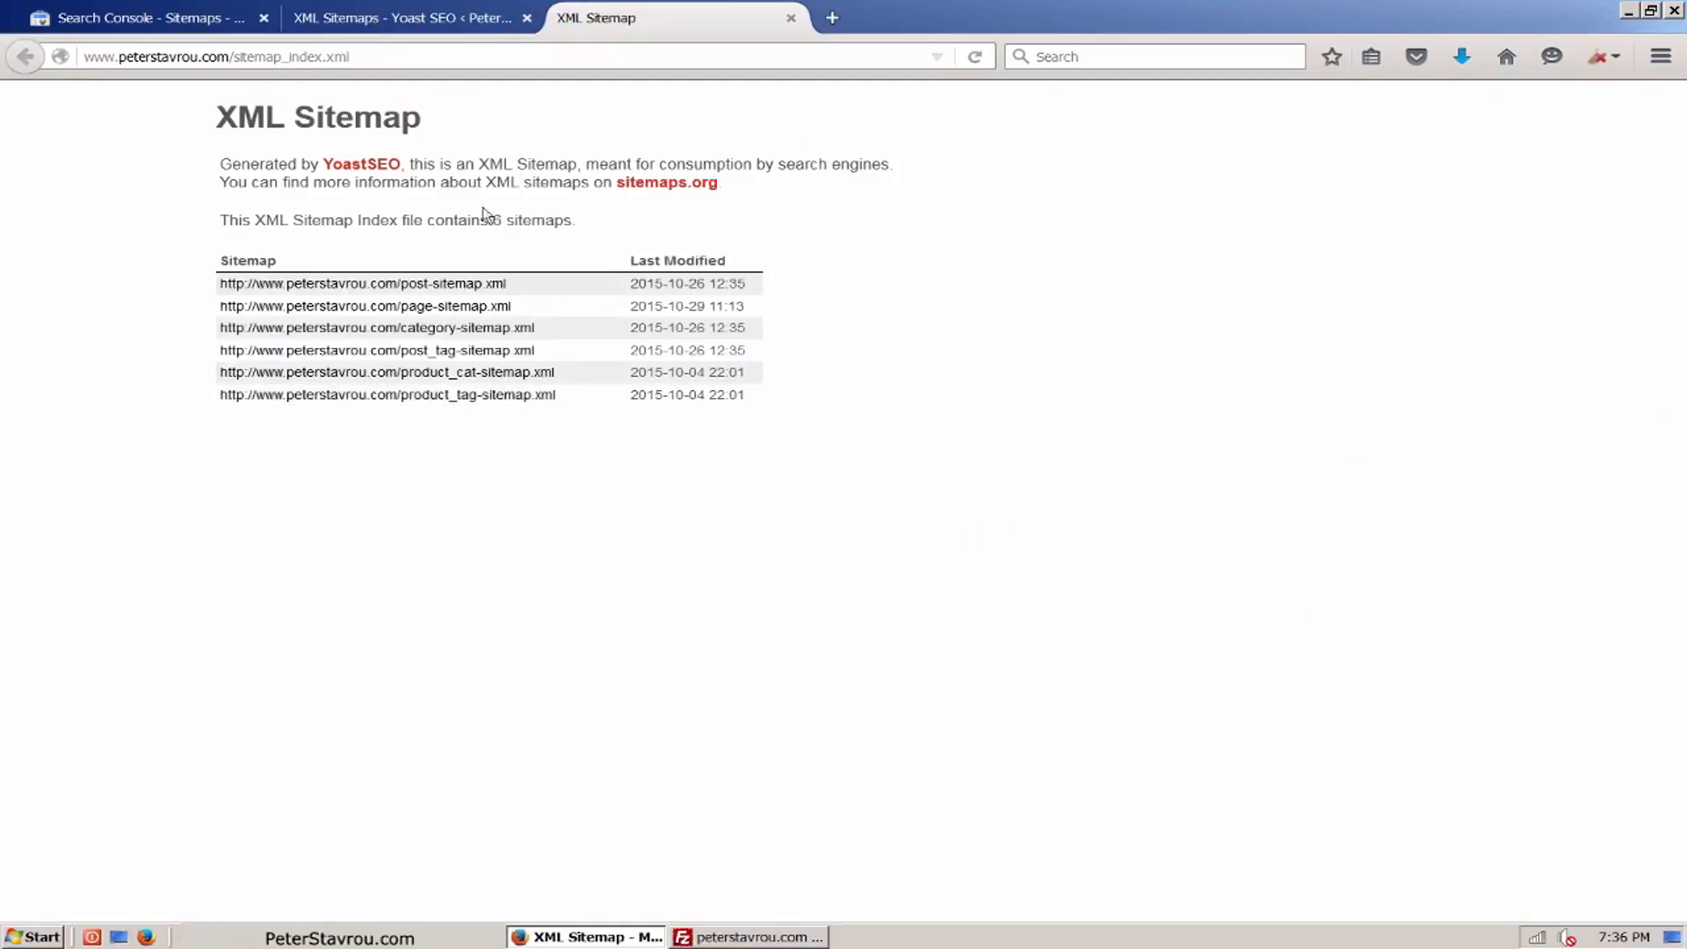
pyautogui.click(399, 59)
pyautogui.click(420, 59)
pyautogui.moveTo(449, 58); pyautogui.dragTo(236, 55)
pyautogui.hotkey('ctrl', 'c')
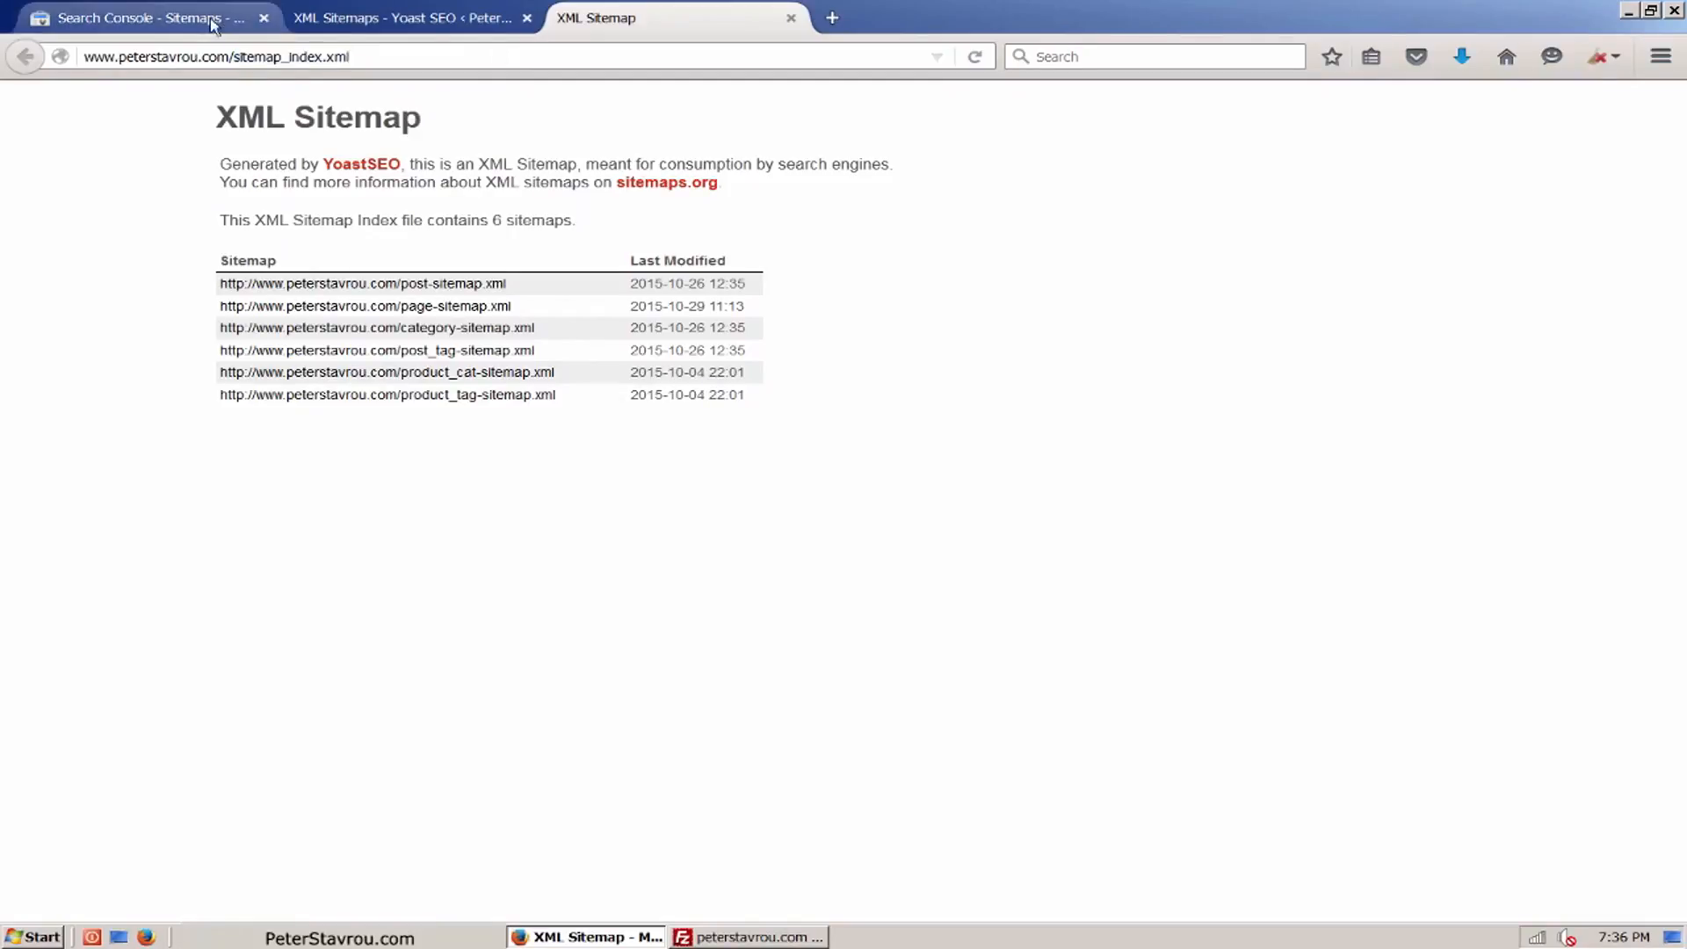
pyautogui.click(141, 17)
pyautogui.hotkey('ctrl', 'v')
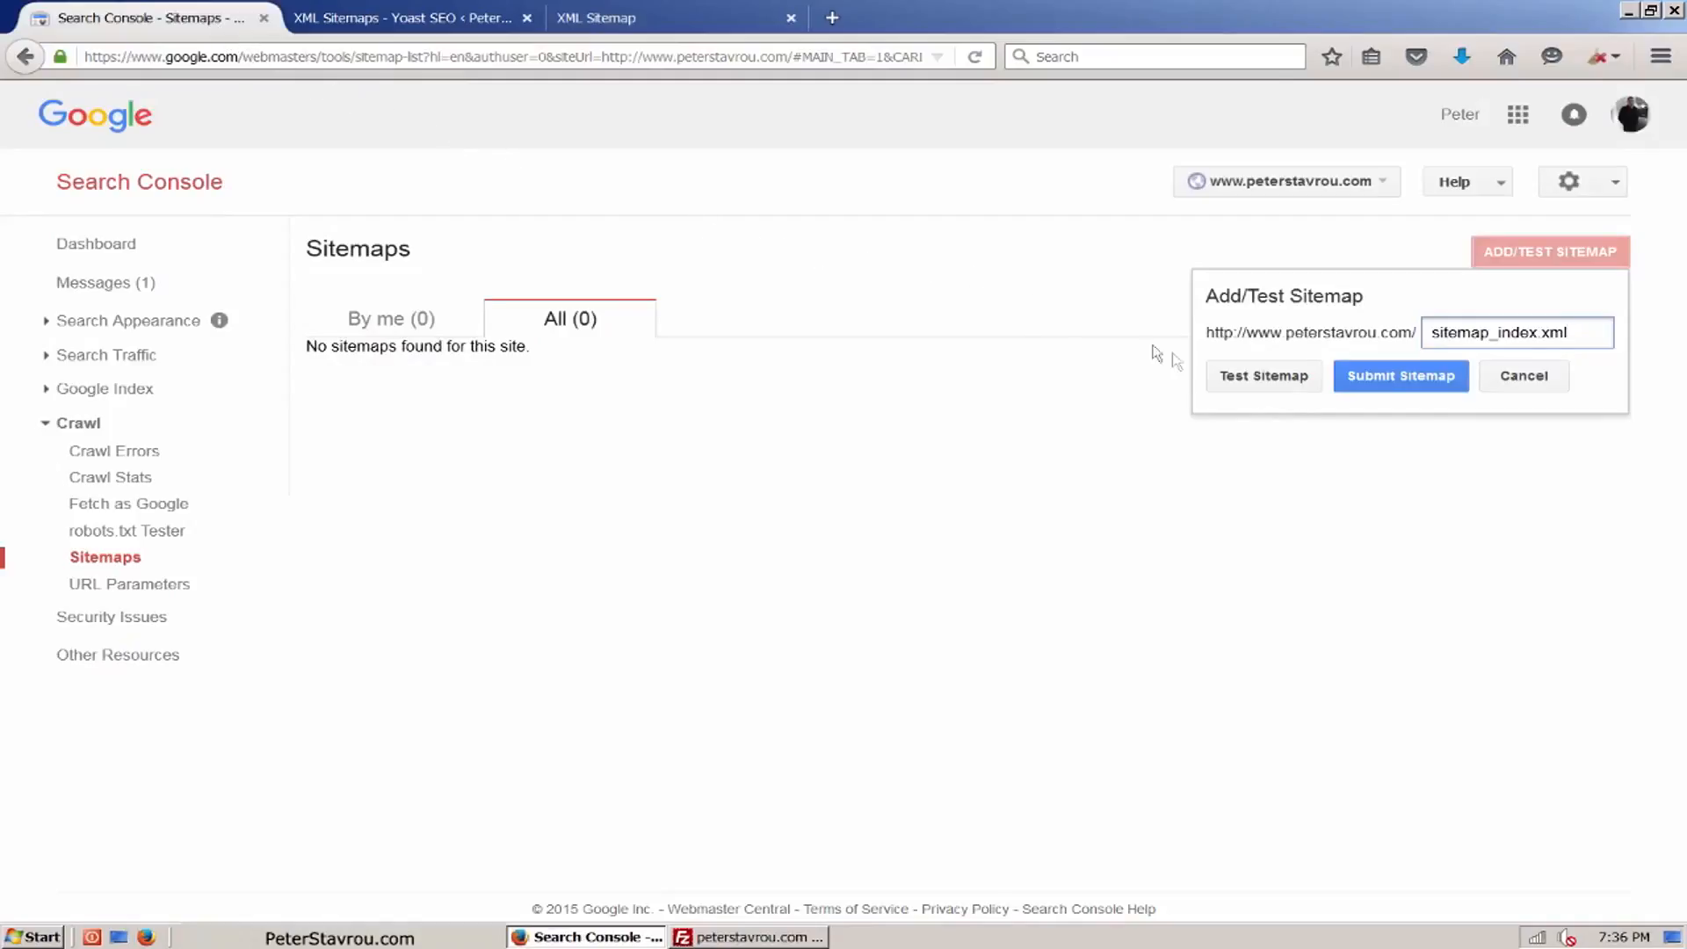
pyautogui.click(1457, 390)
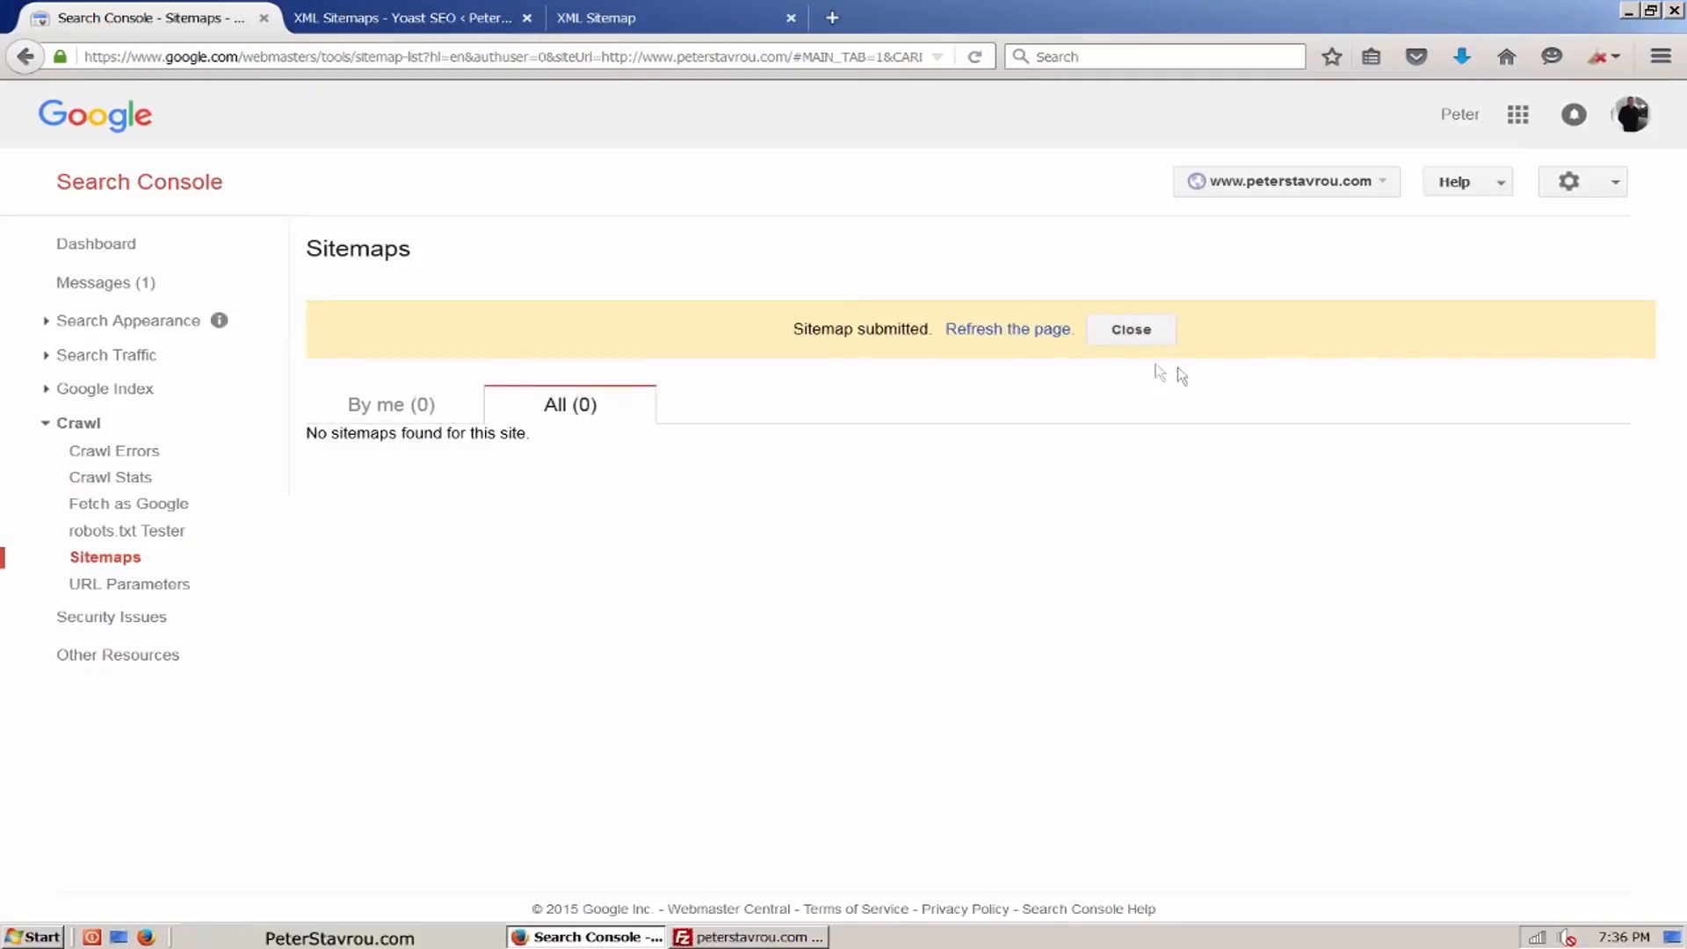
pyautogui.click(1057, 330)
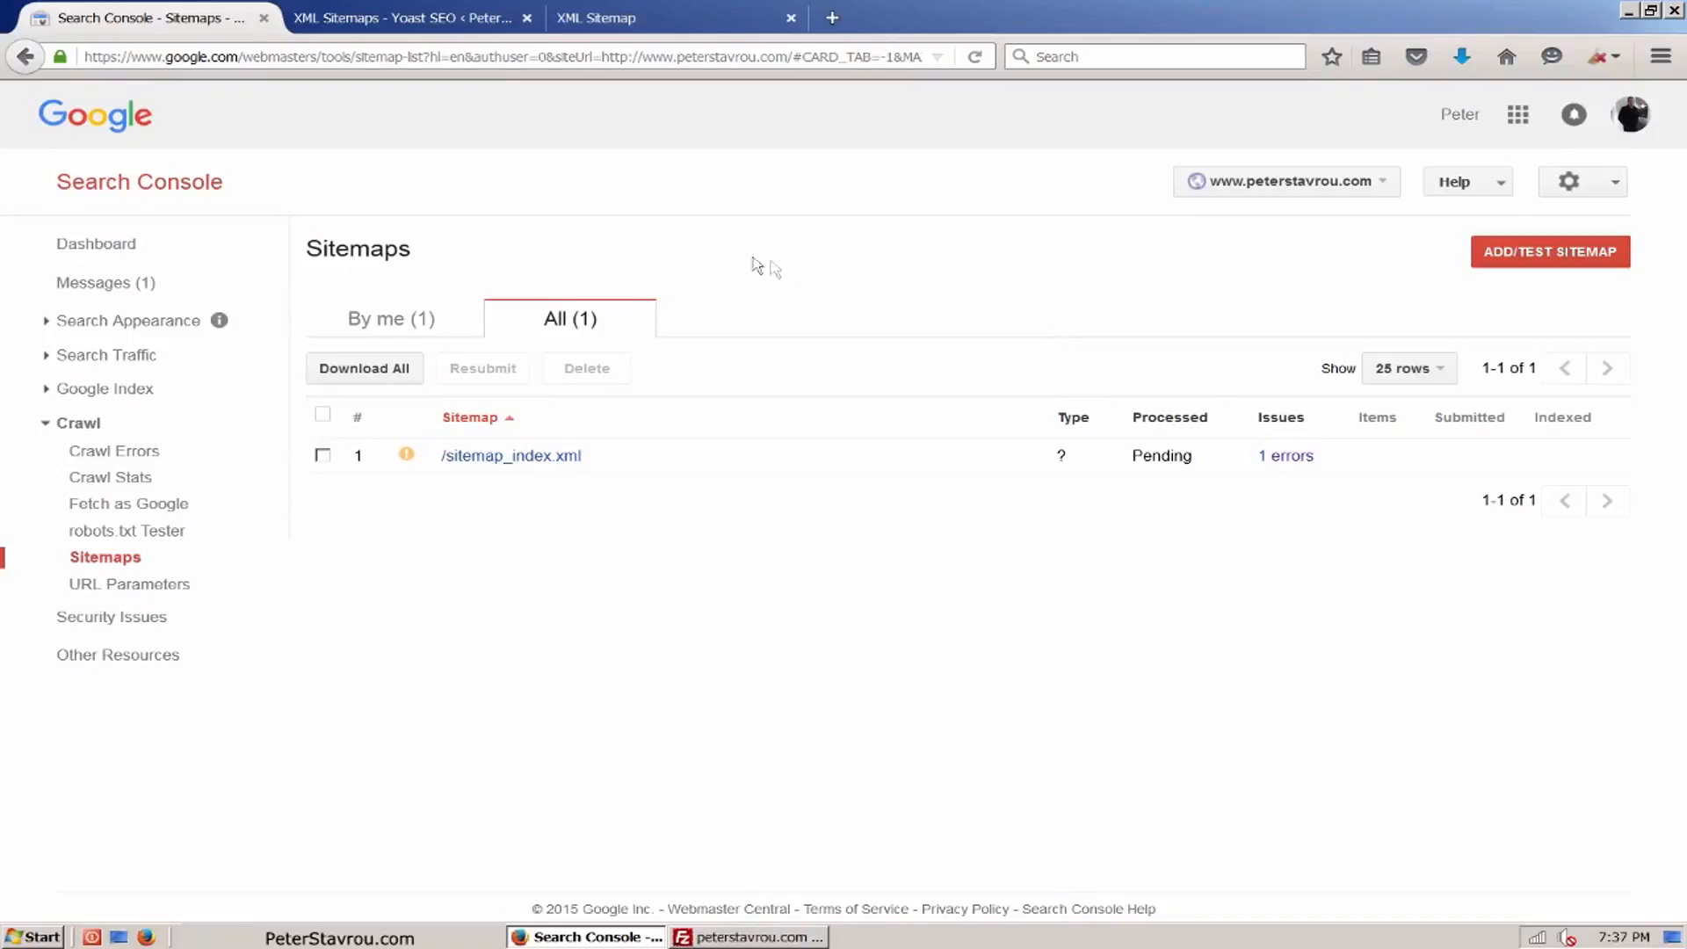
# Step: Add peterstavrou.com without the www prefix as a new Search Console property, verify its ownership, and continue to its dashboard
pyautogui.click(136, 134)
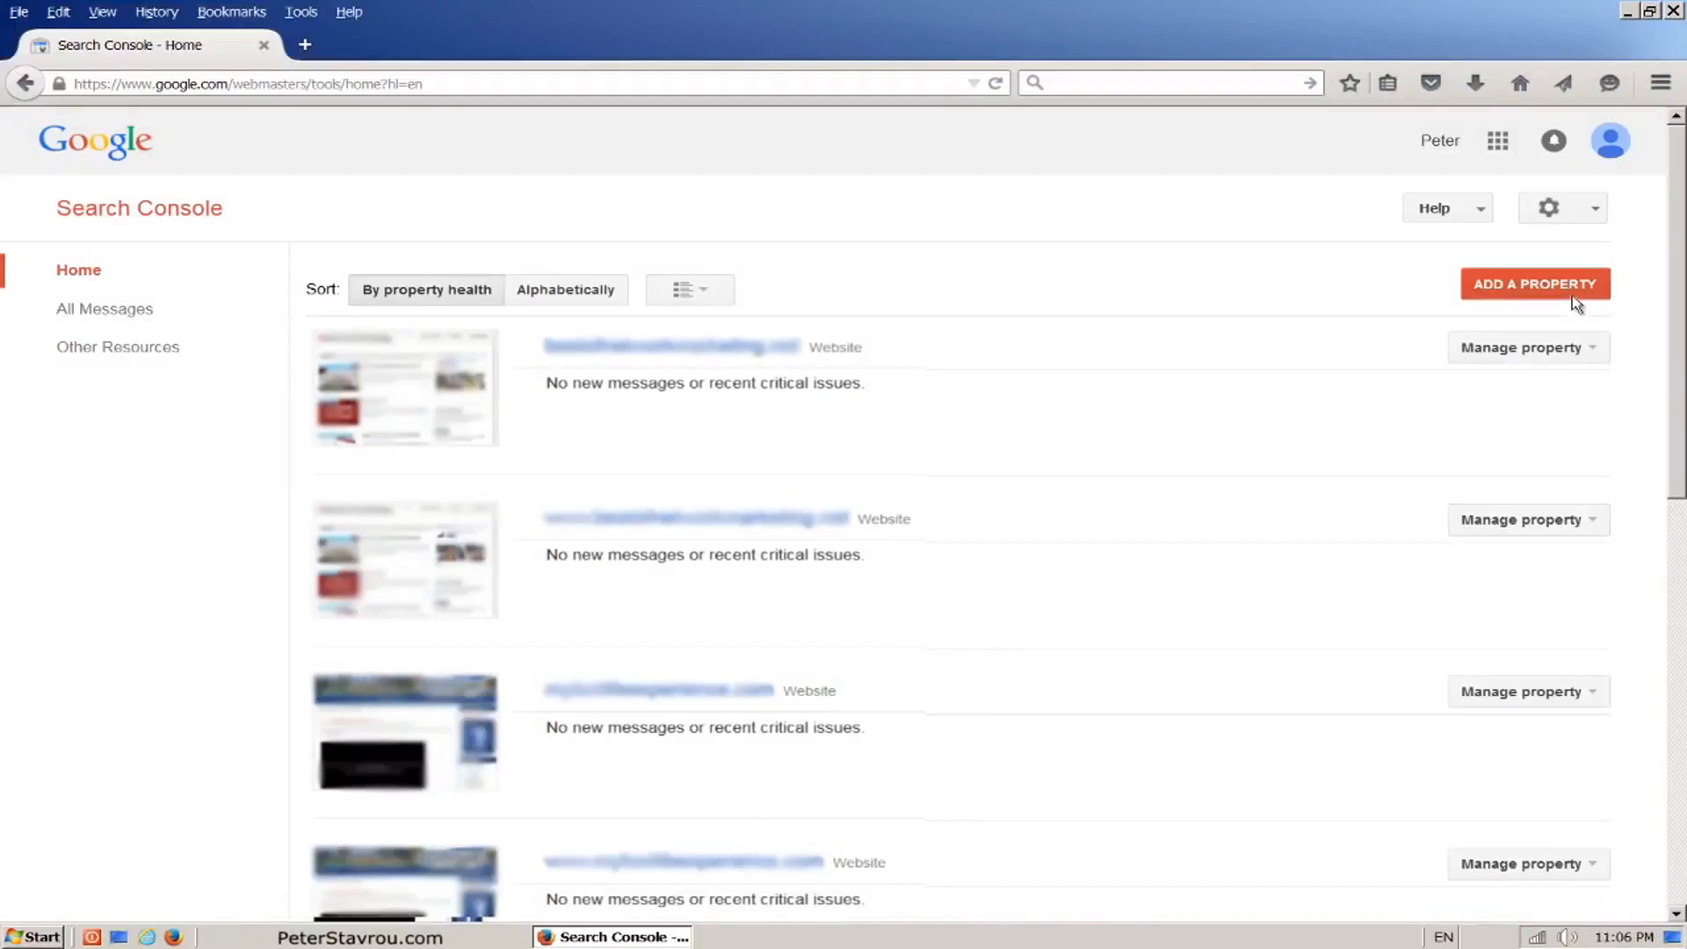
pyautogui.click(1577, 295)
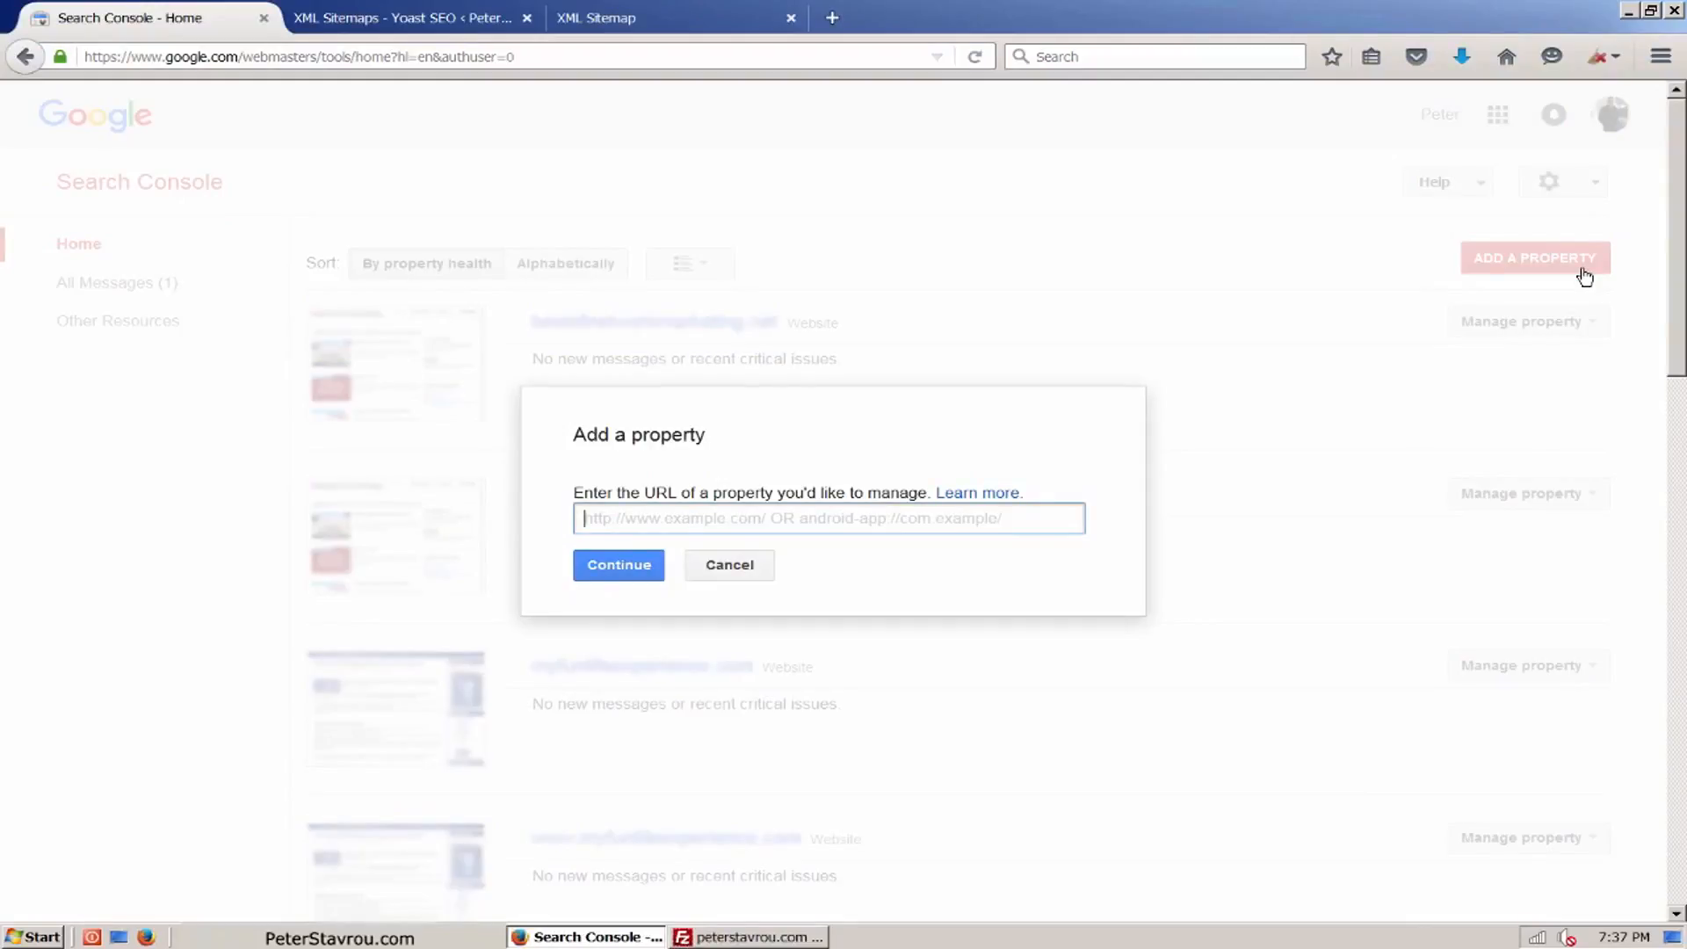
pyautogui.write('peterstavrou.com')
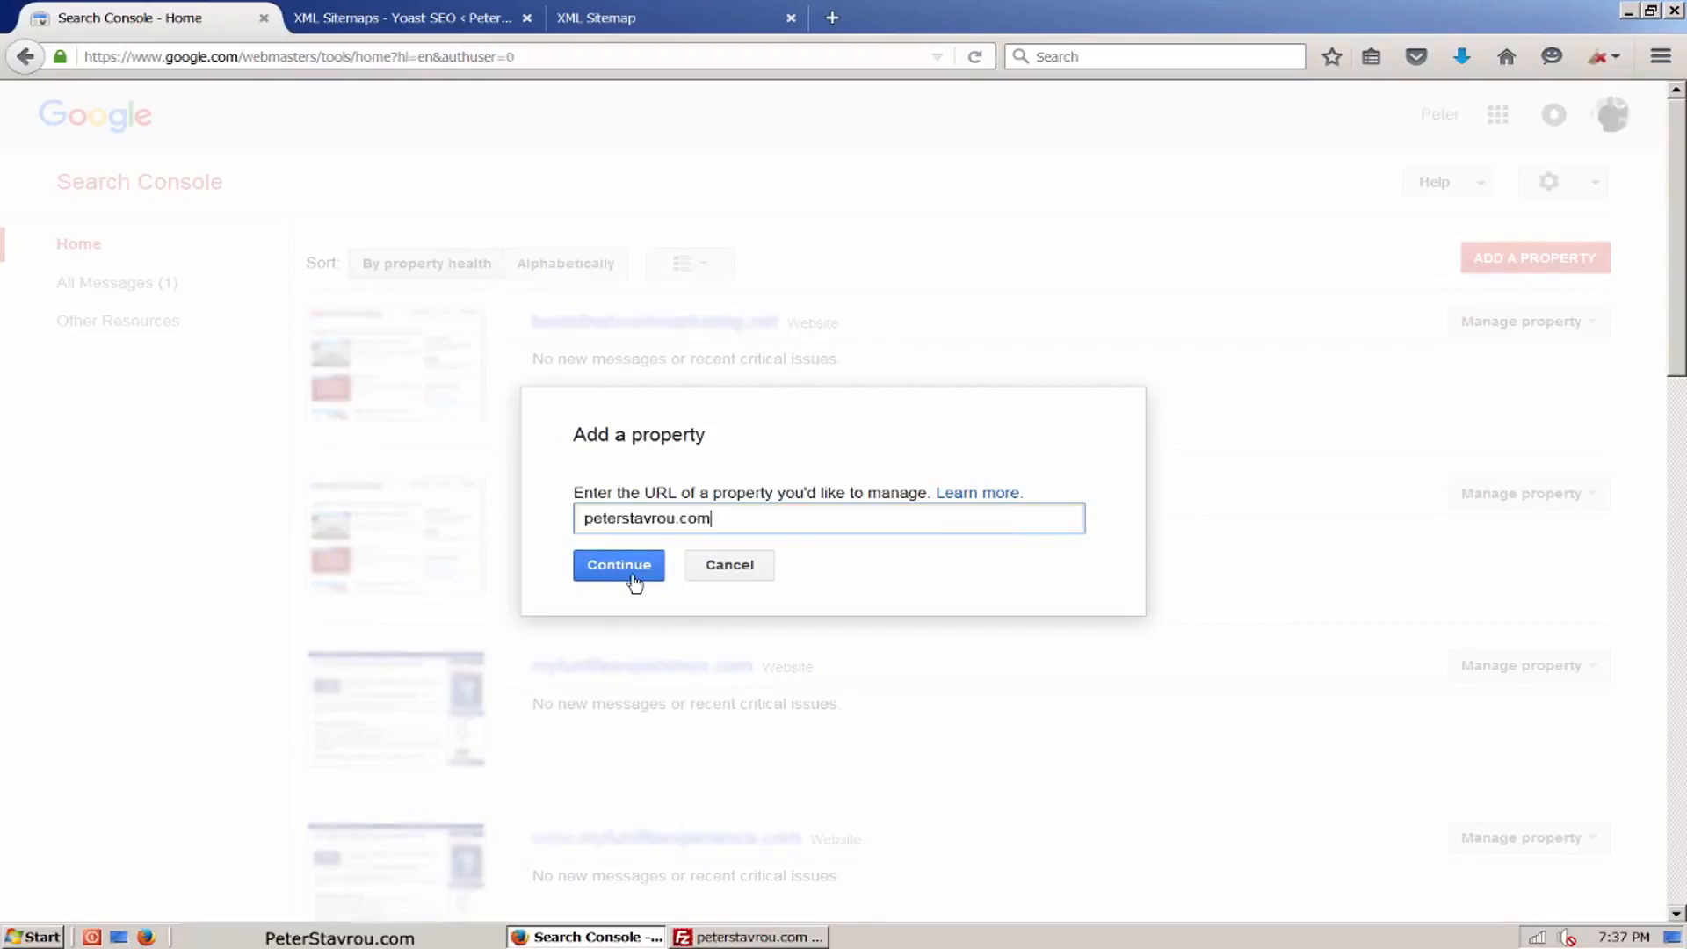
pyautogui.click(618, 566)
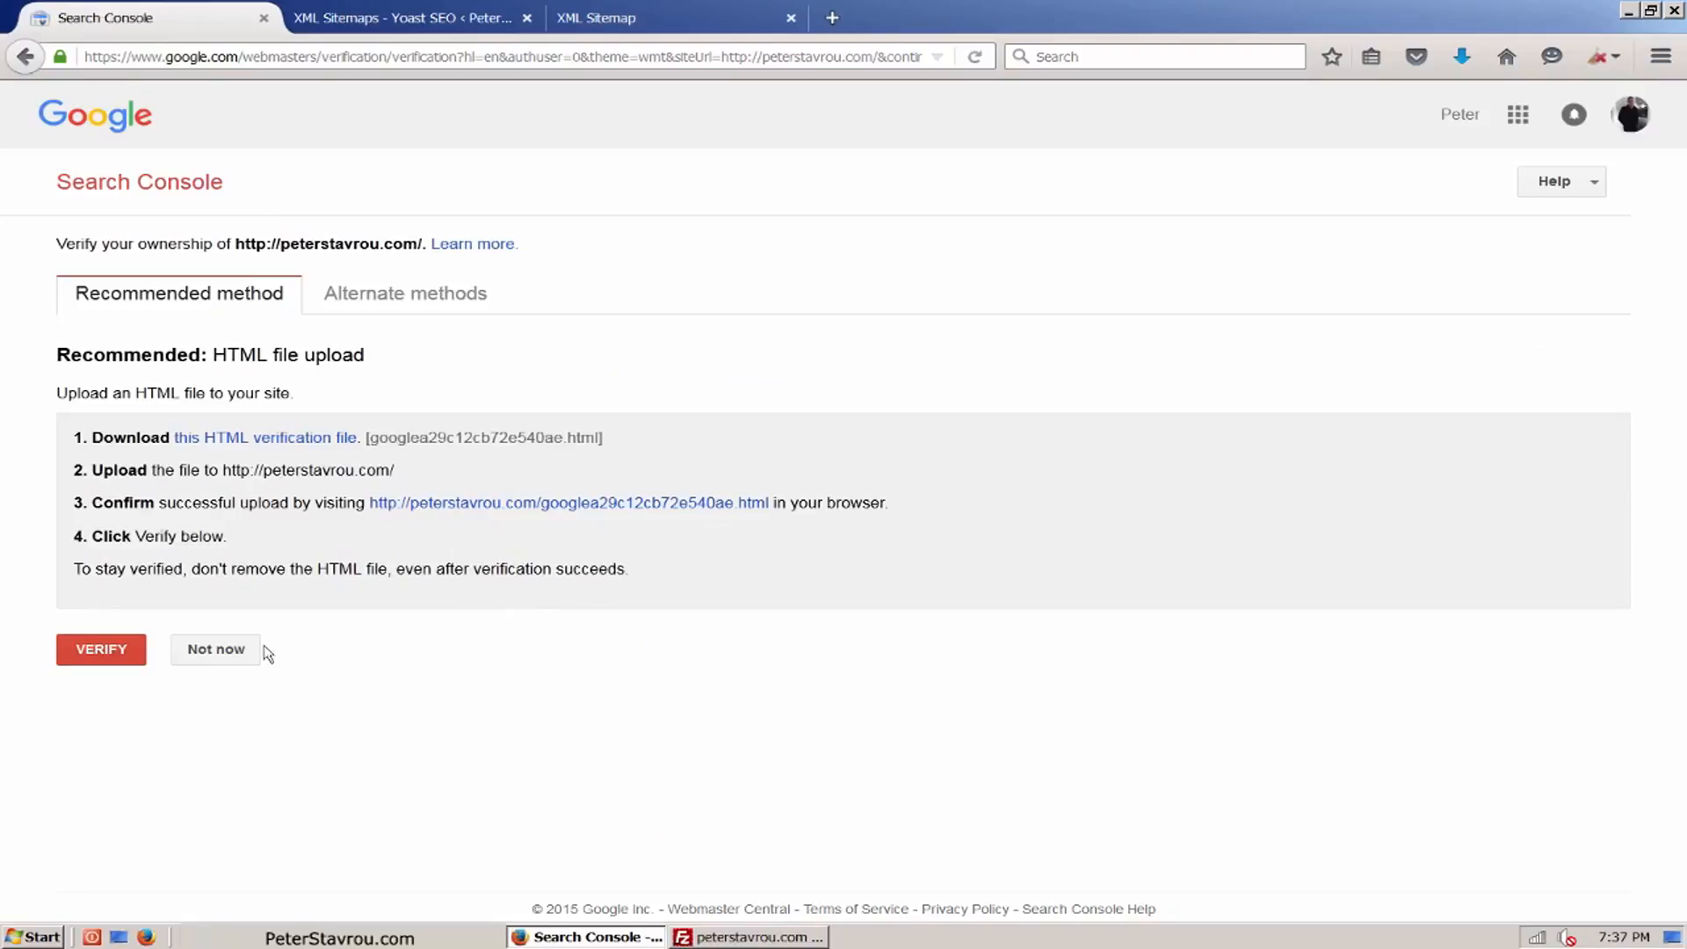
pyautogui.click(141, 659)
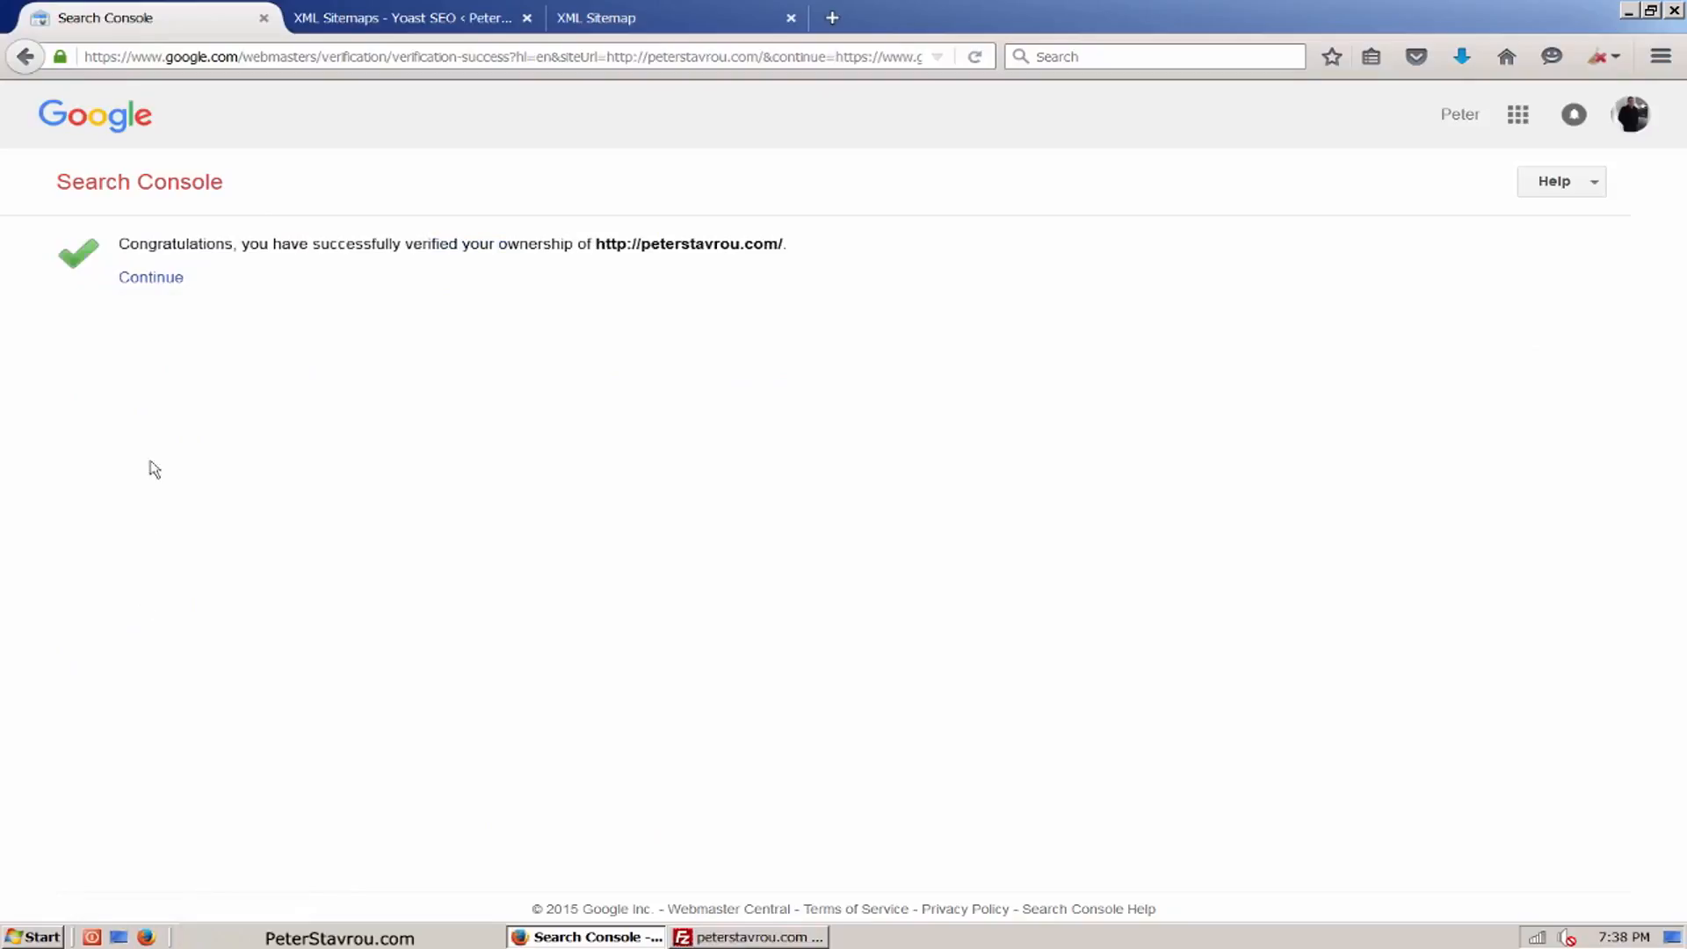
pyautogui.click(175, 283)
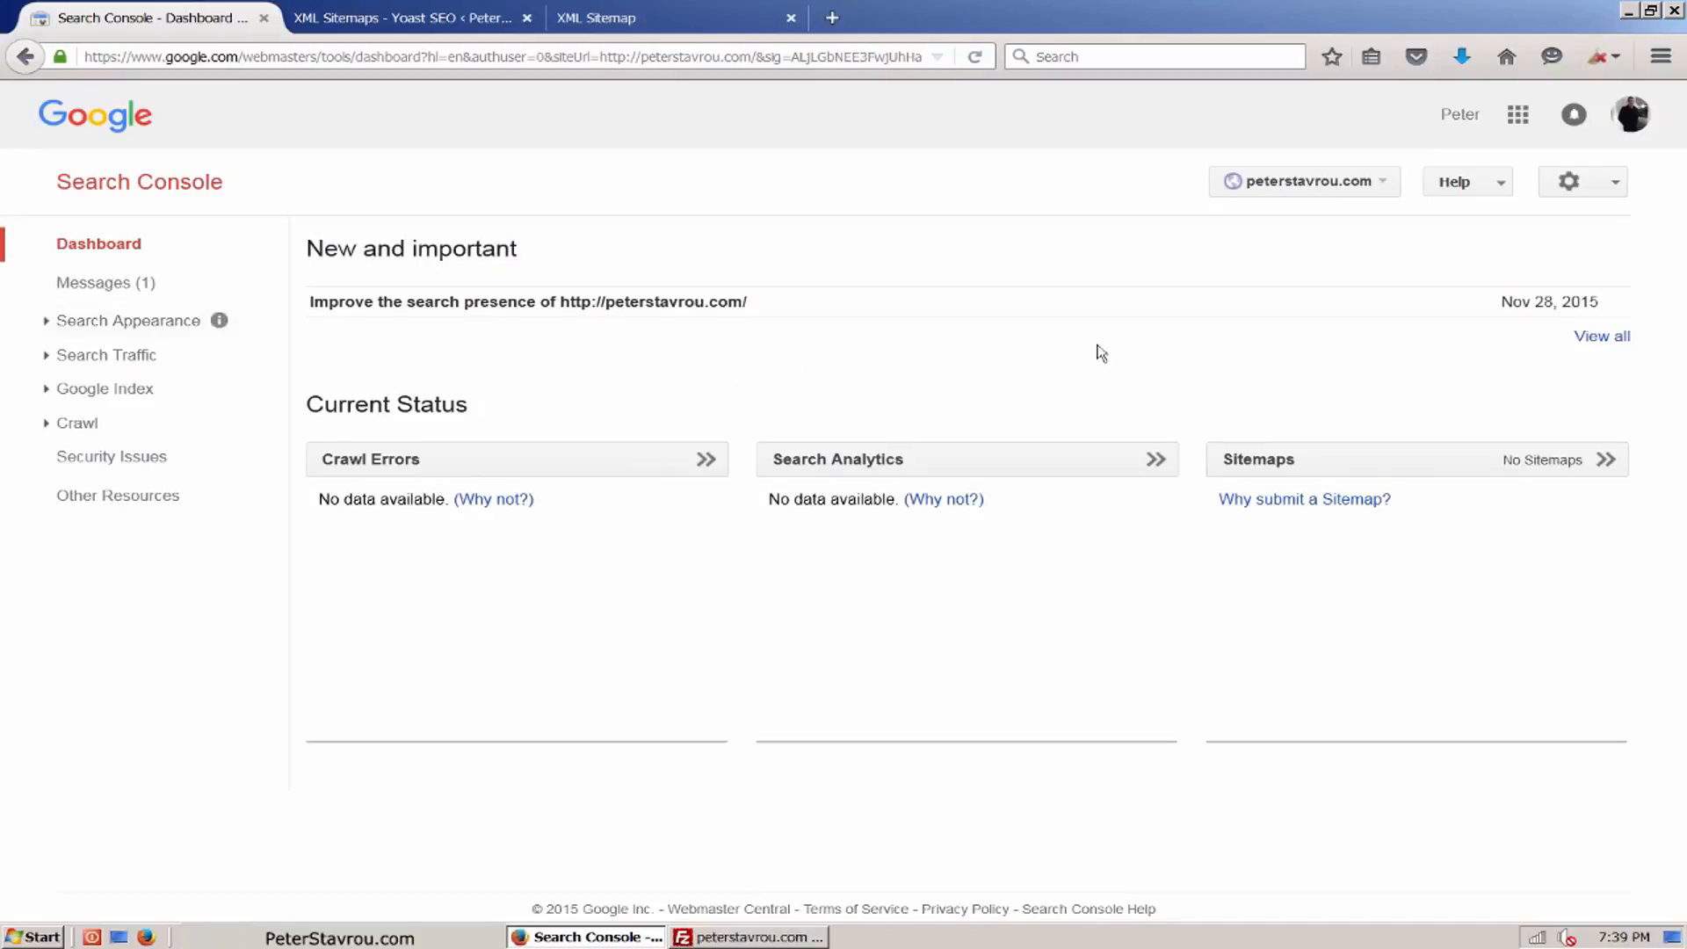
pyautogui.click(1622, 193)
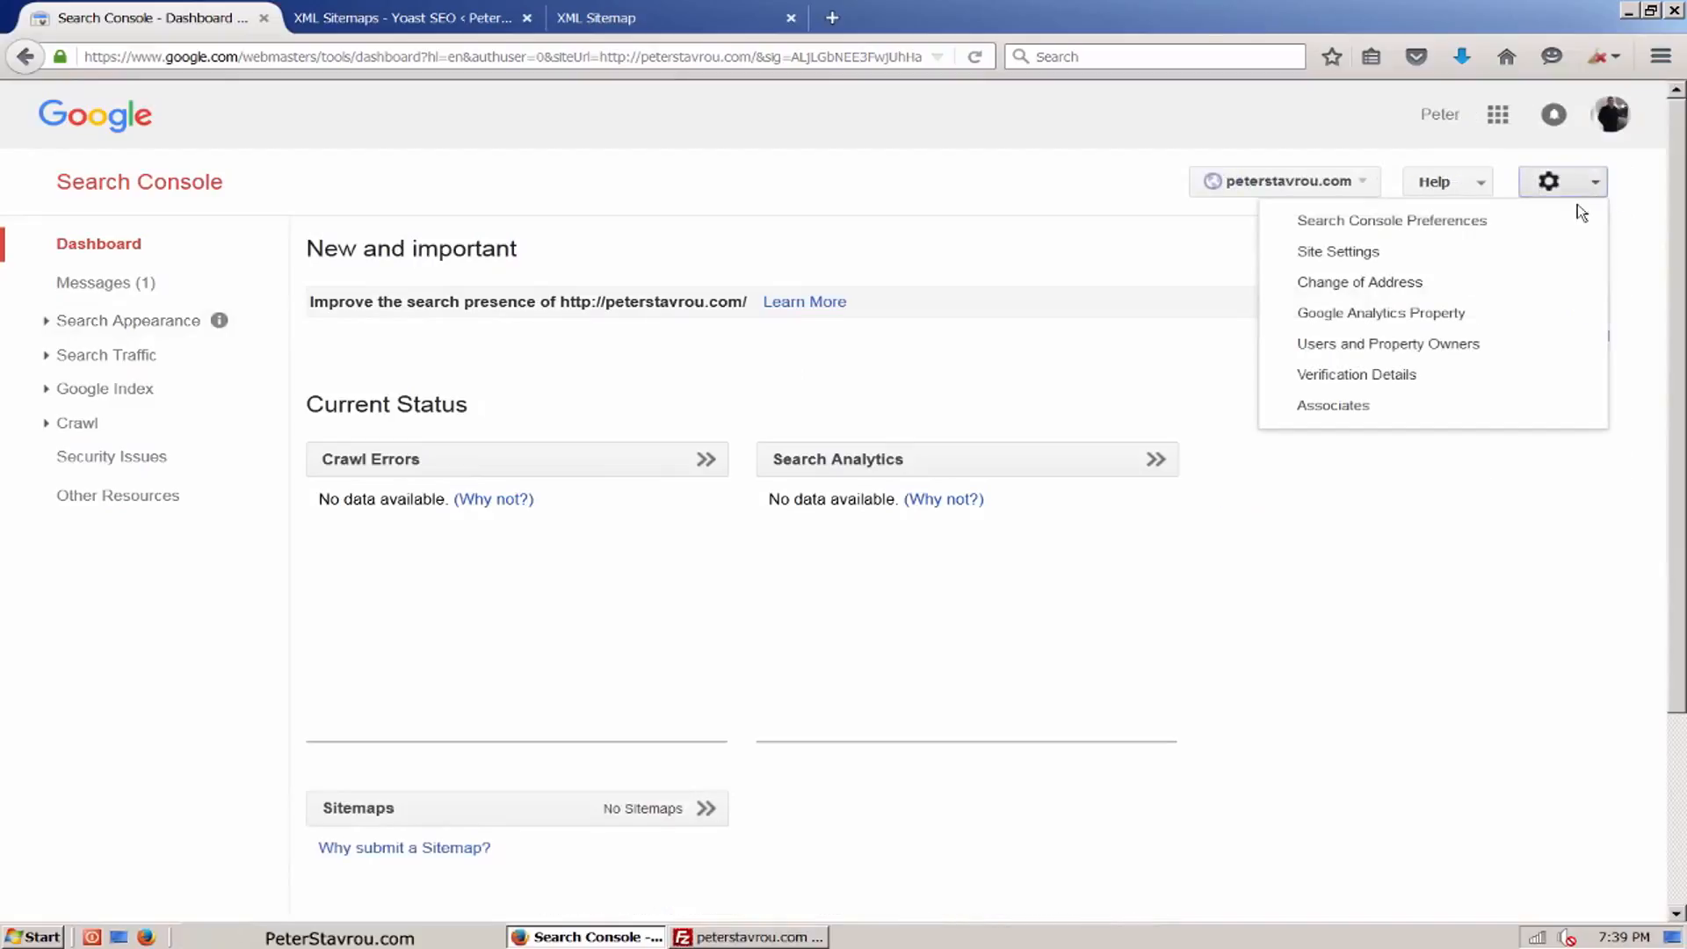
pyautogui.click(1558, 256)
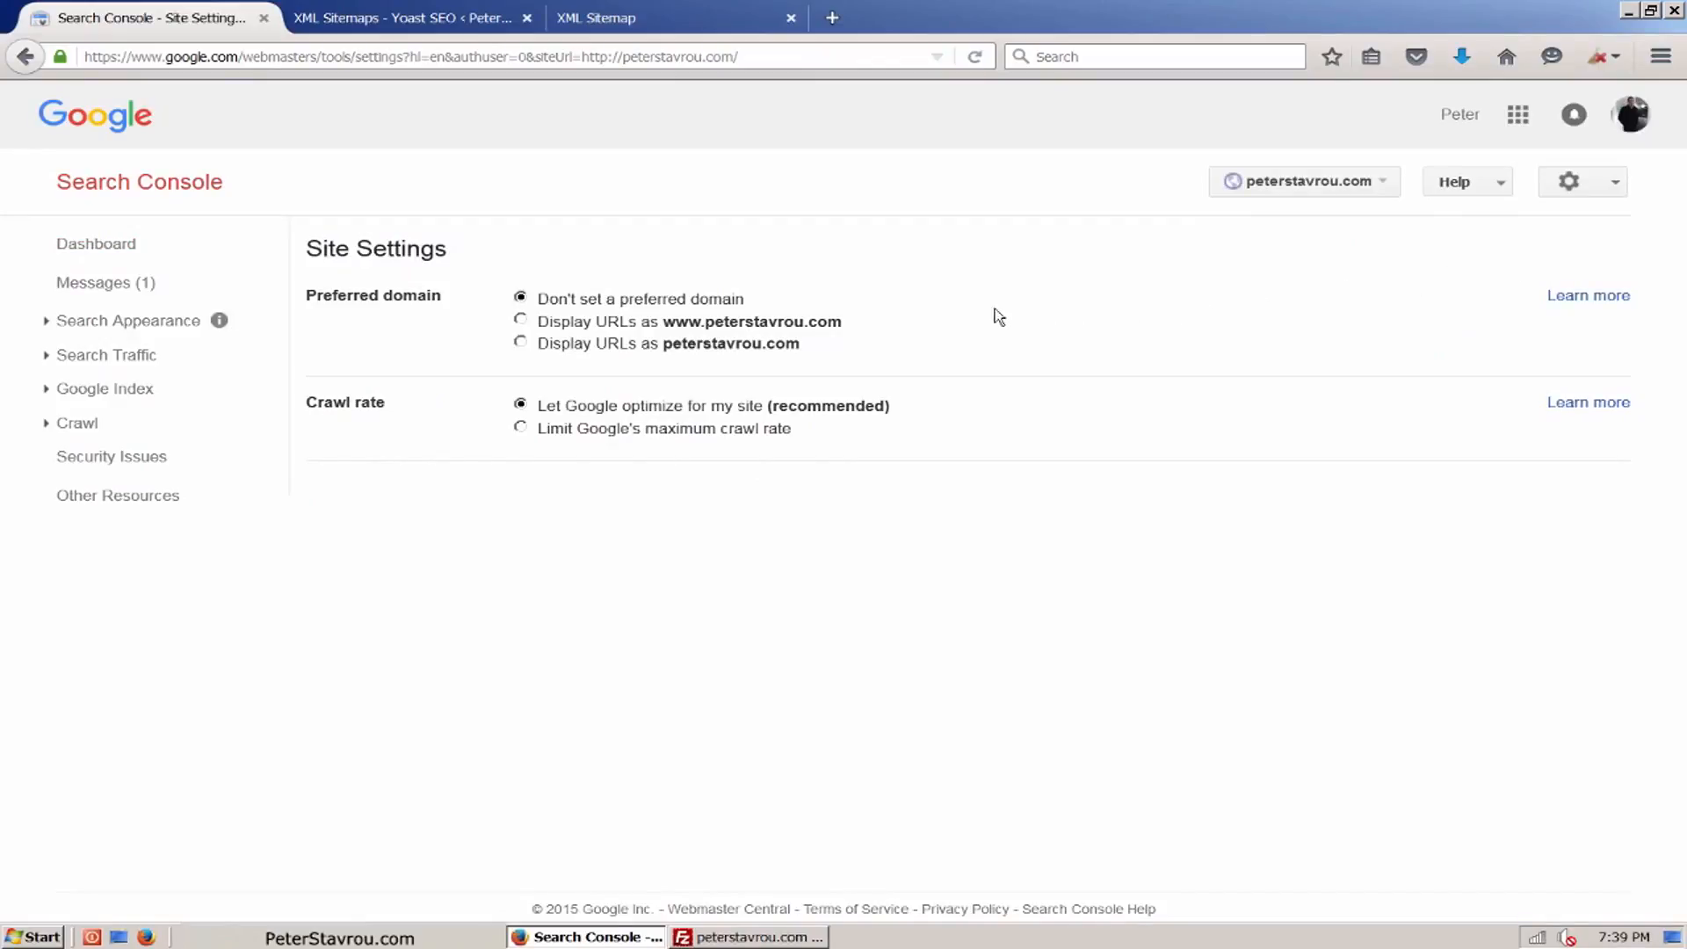
pyautogui.moveTo(848, 316)
pyautogui.click(520, 321)
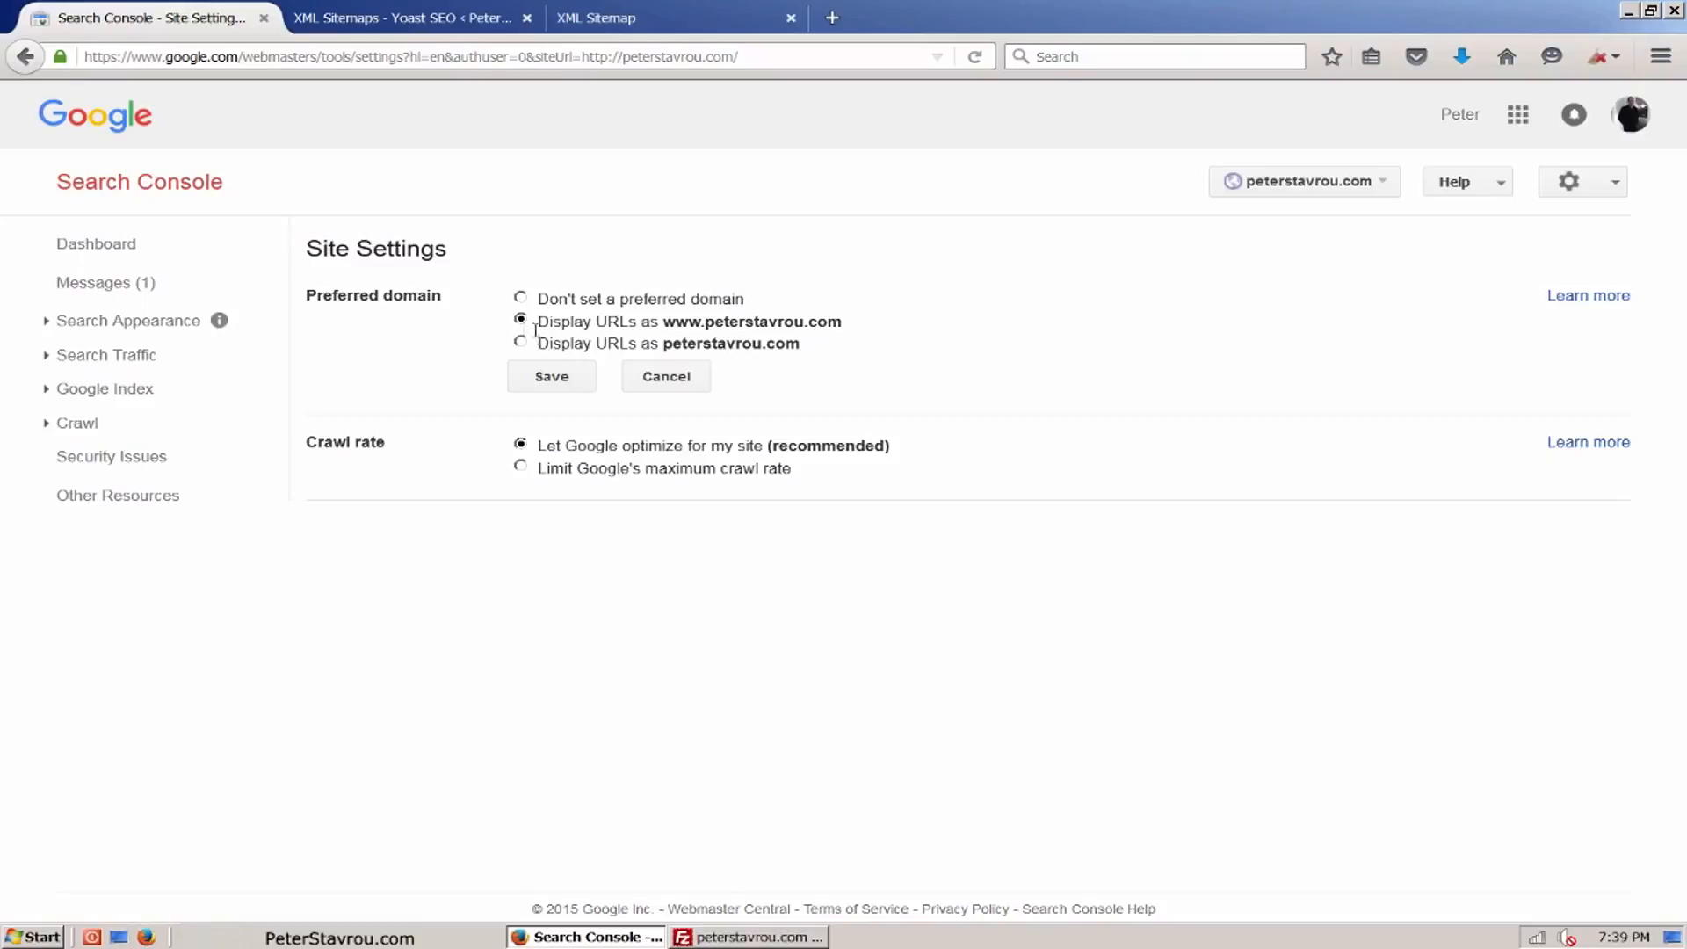
pyautogui.click(578, 384)
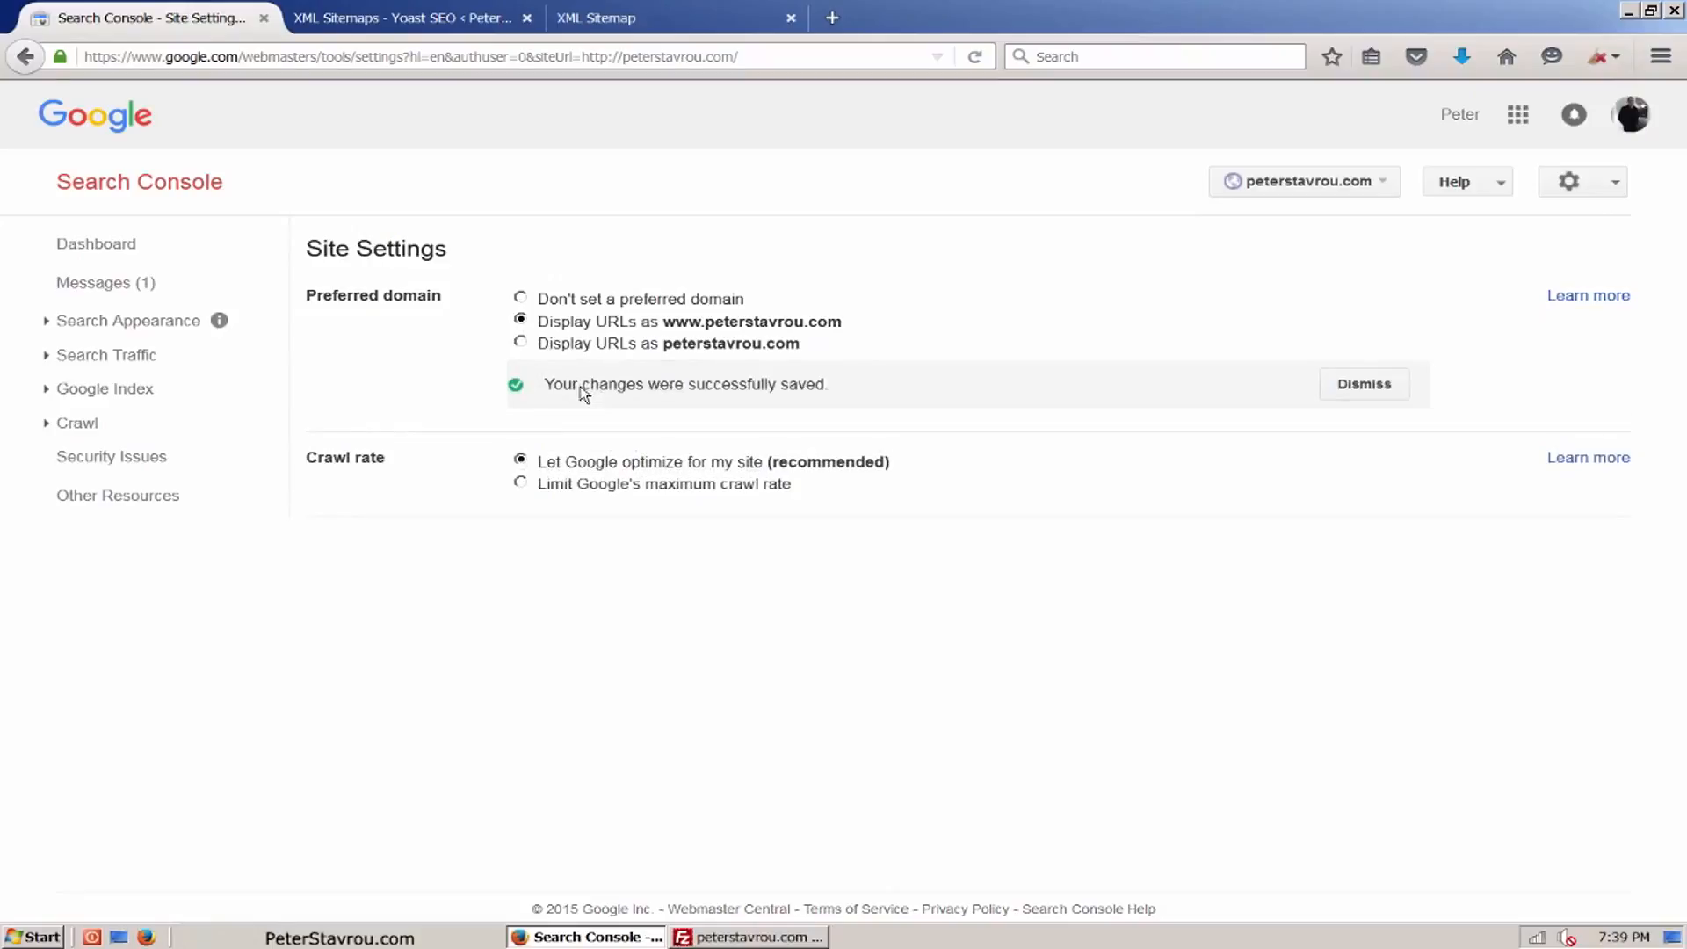
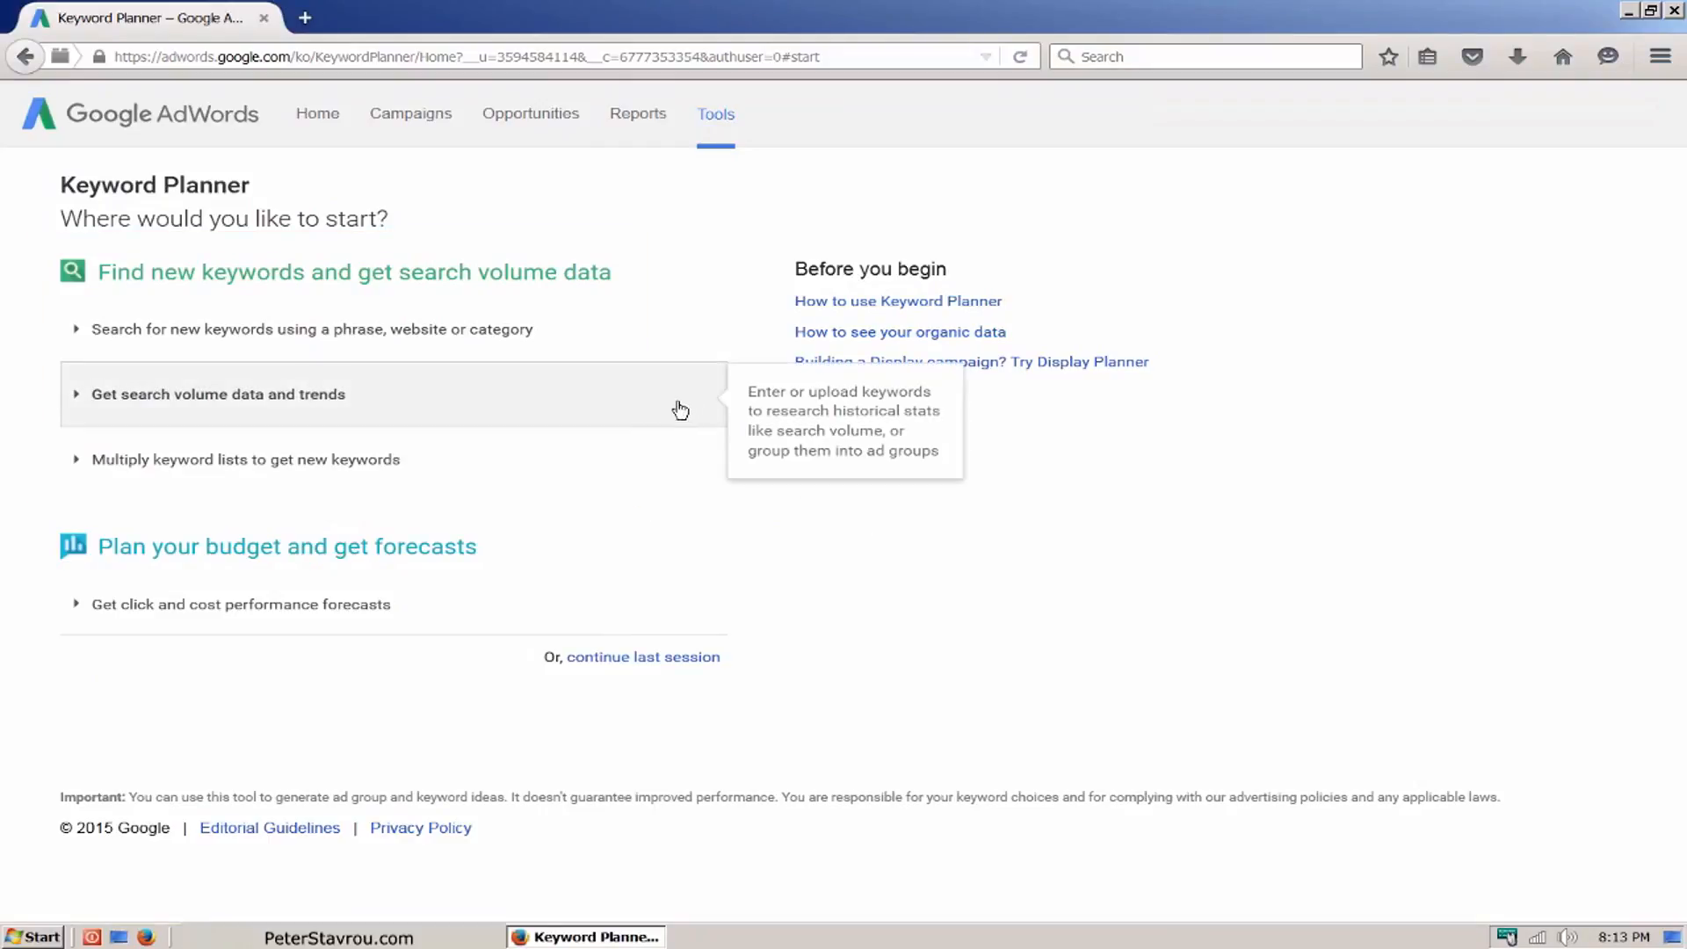
# Step: Get the search volume data and trends for the keywords "web host" and "hosting company" in Keyword Planner
pyautogui.click(632, 402)
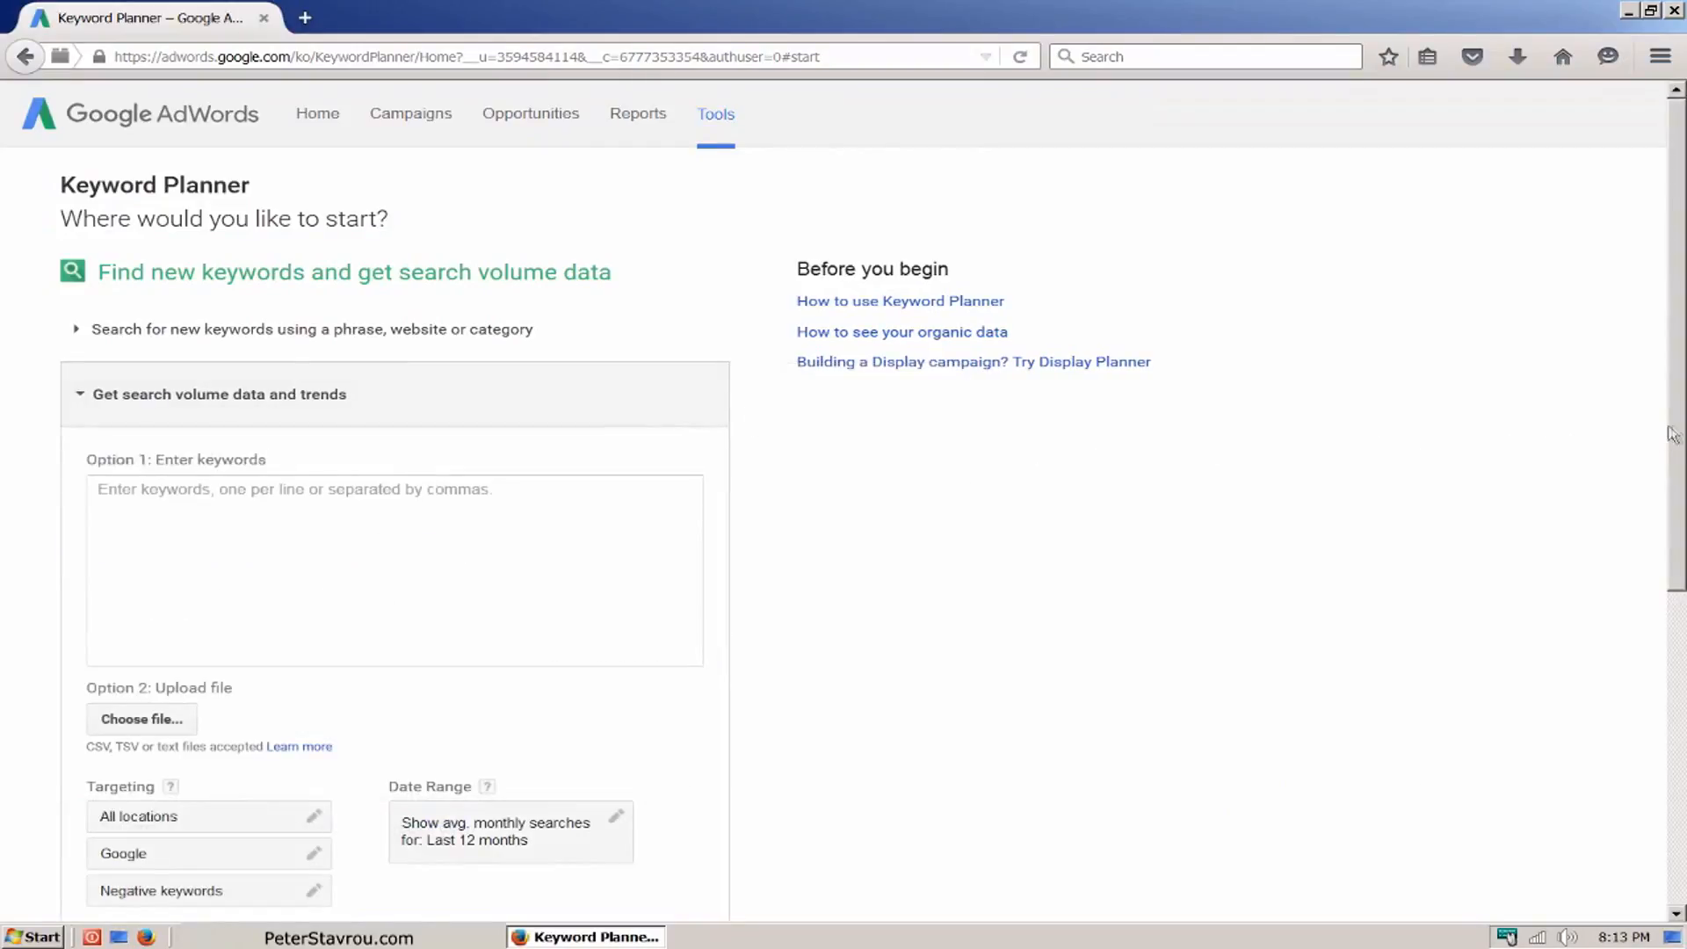
pyautogui.moveTo(1675, 435); pyautogui.dragTo(1677, 516)
pyautogui.click(680, 430)
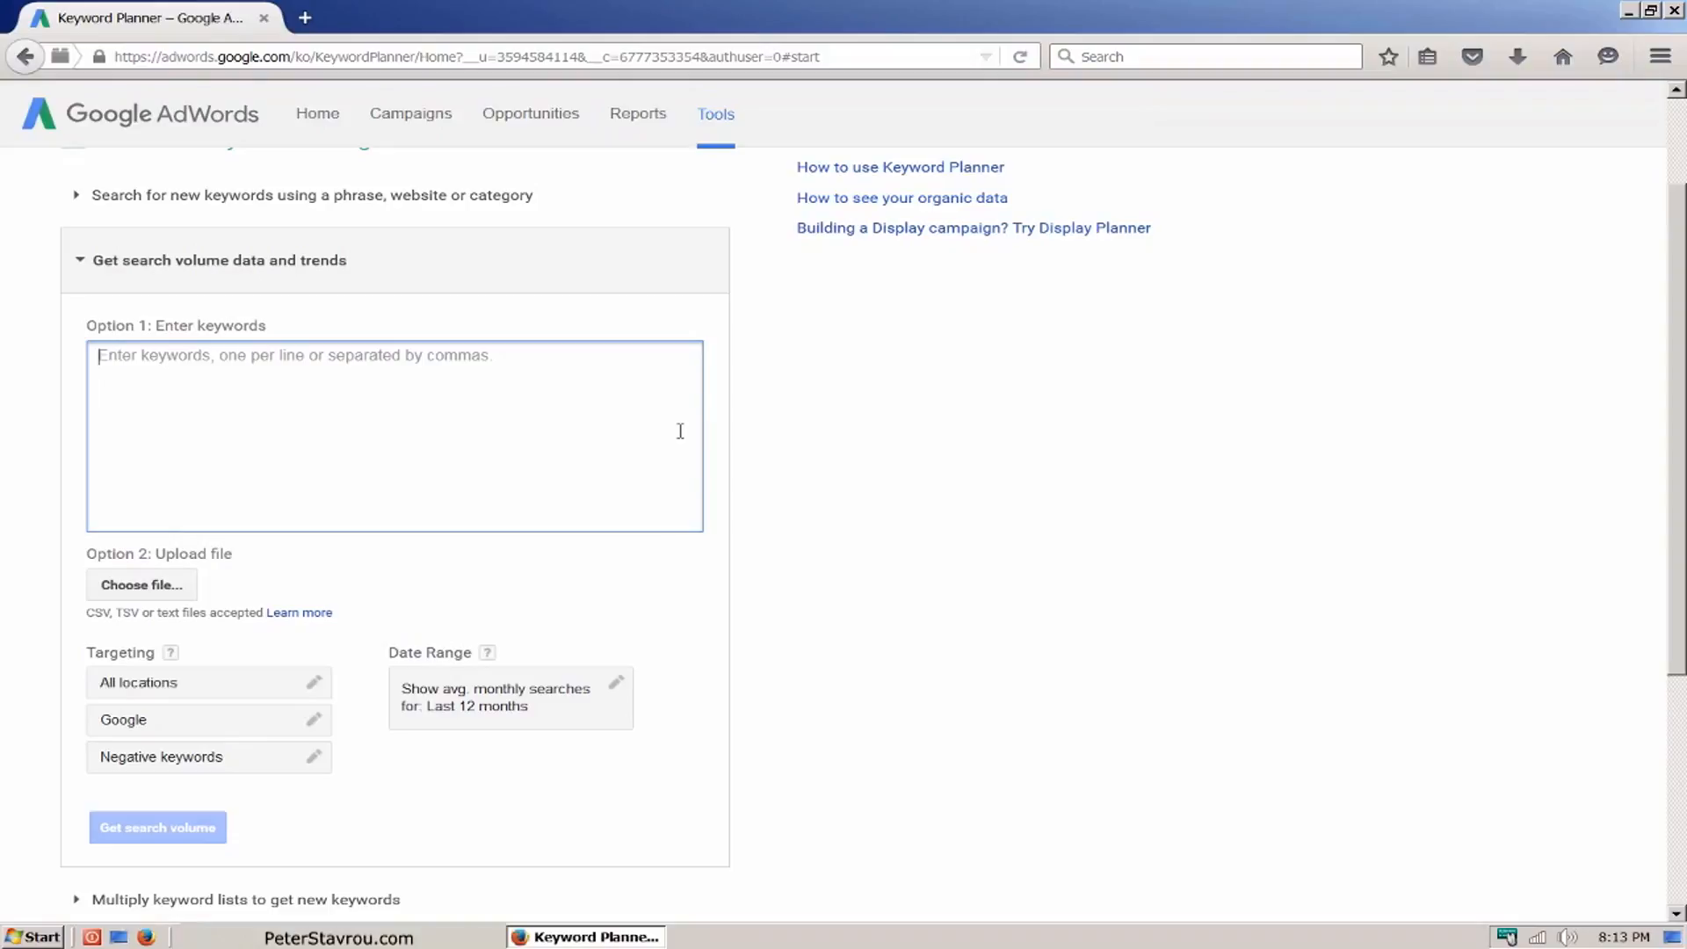
pyautogui.write('web host')
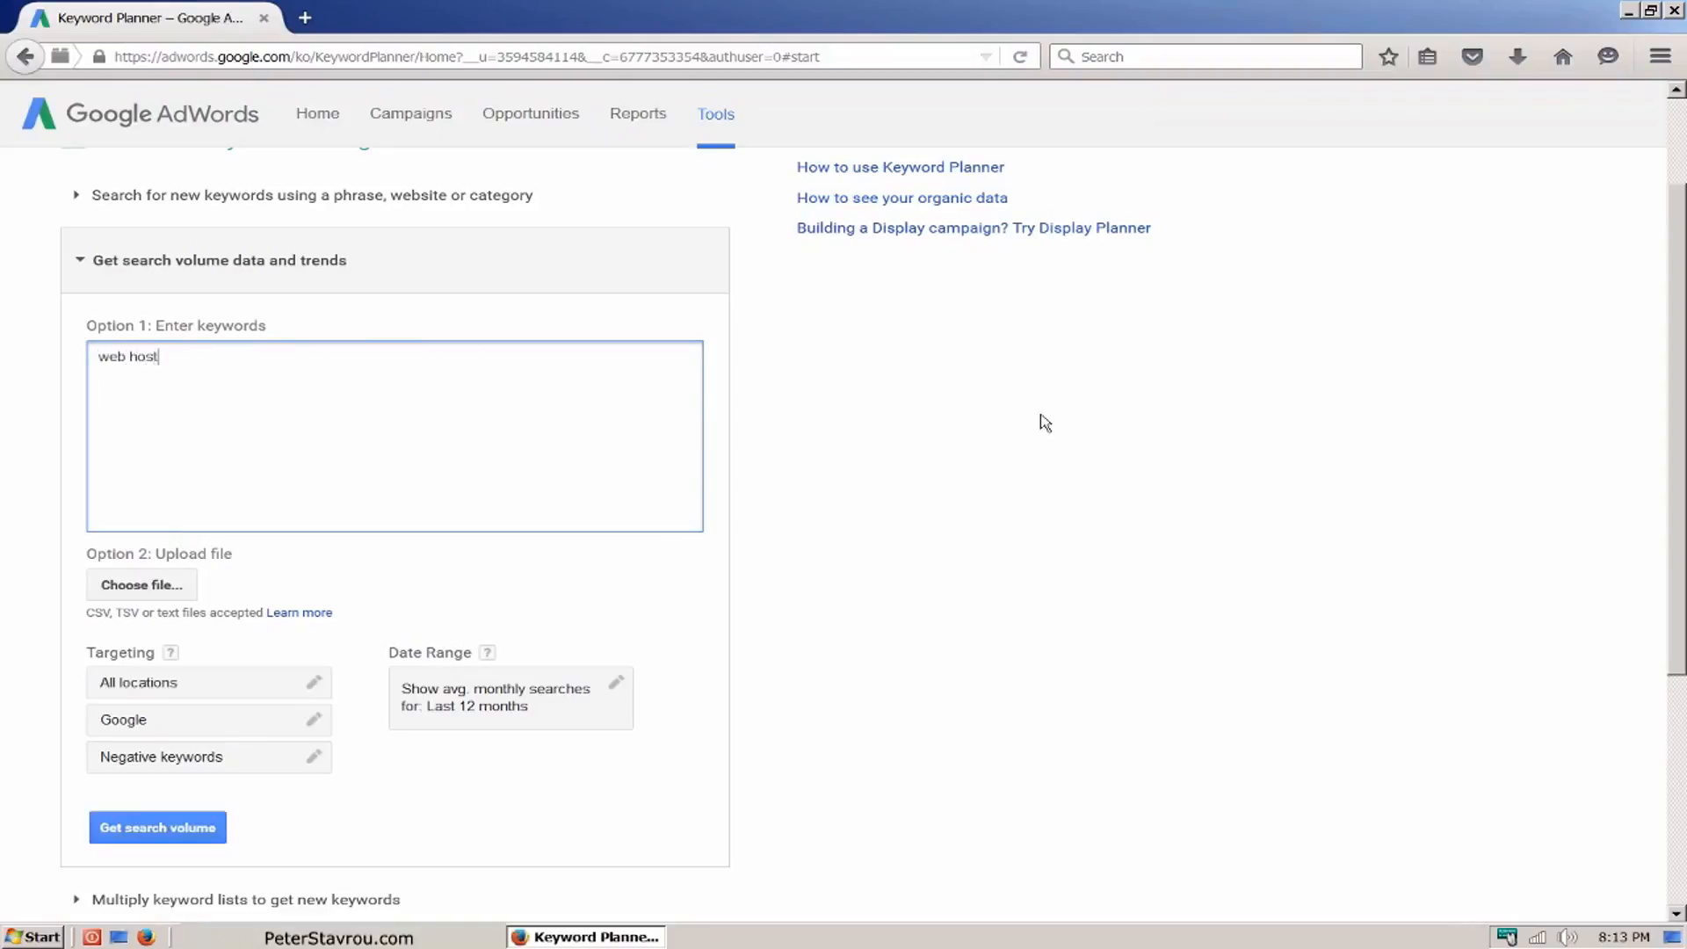
pyautogui.write(', hosting company')
pyautogui.click(219, 838)
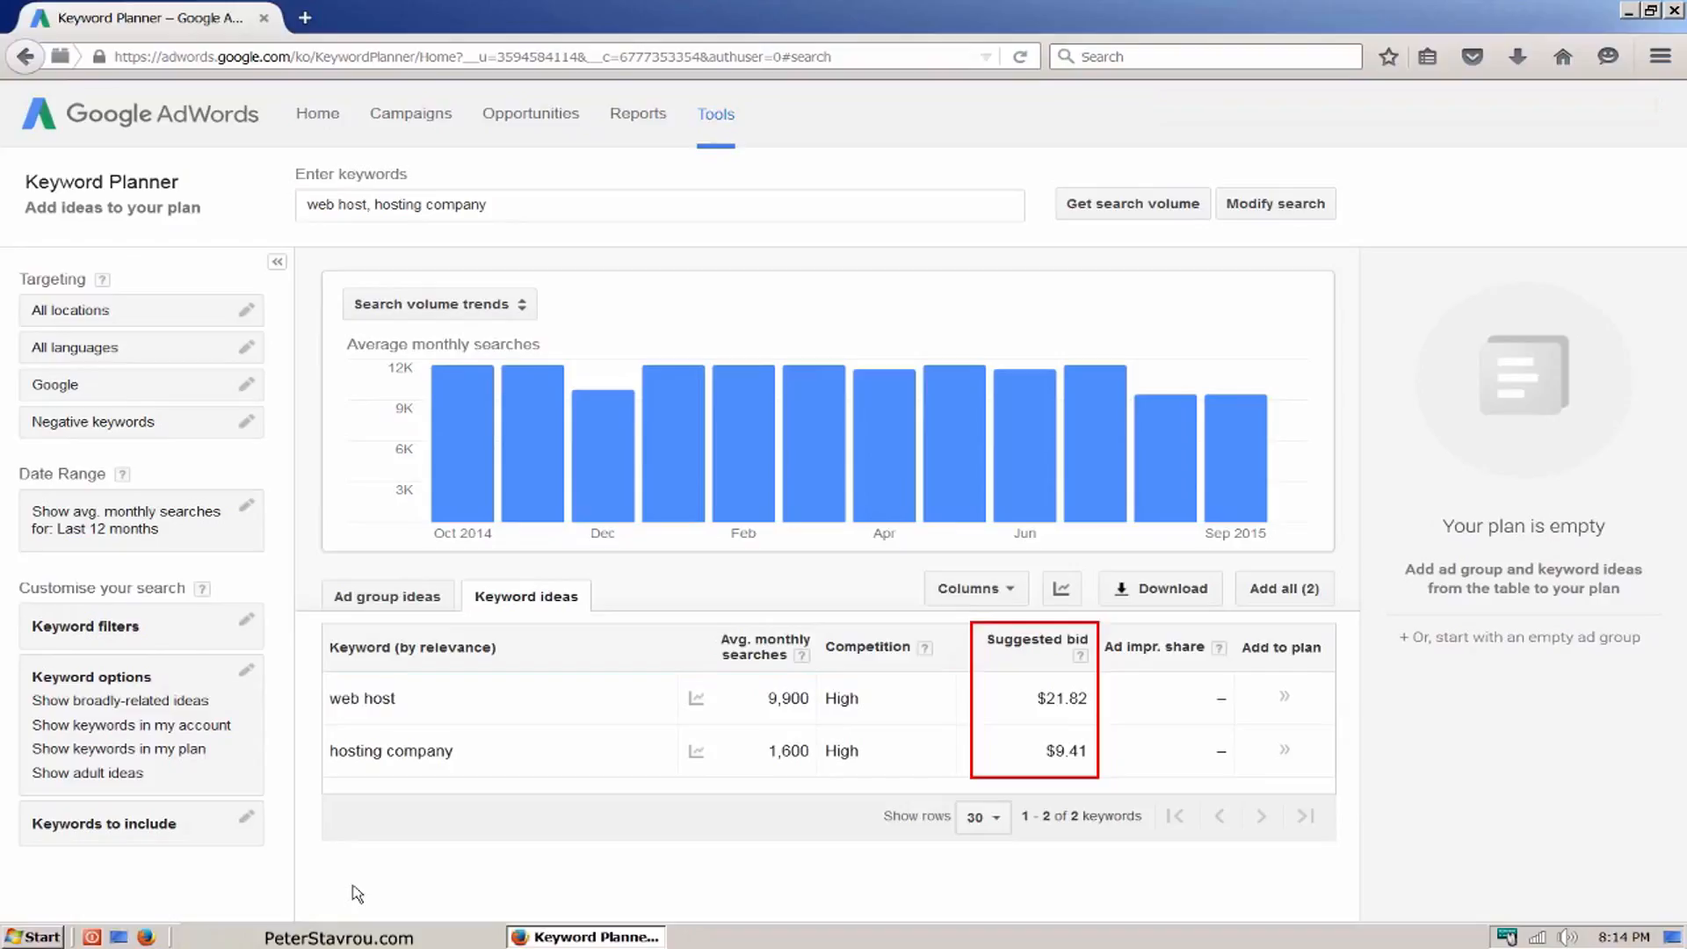
# Step: Return to the Keyword Planner start page and get new keyword ideas for the product or service "web host"
pyautogui.hotkey('alt', 'Left')
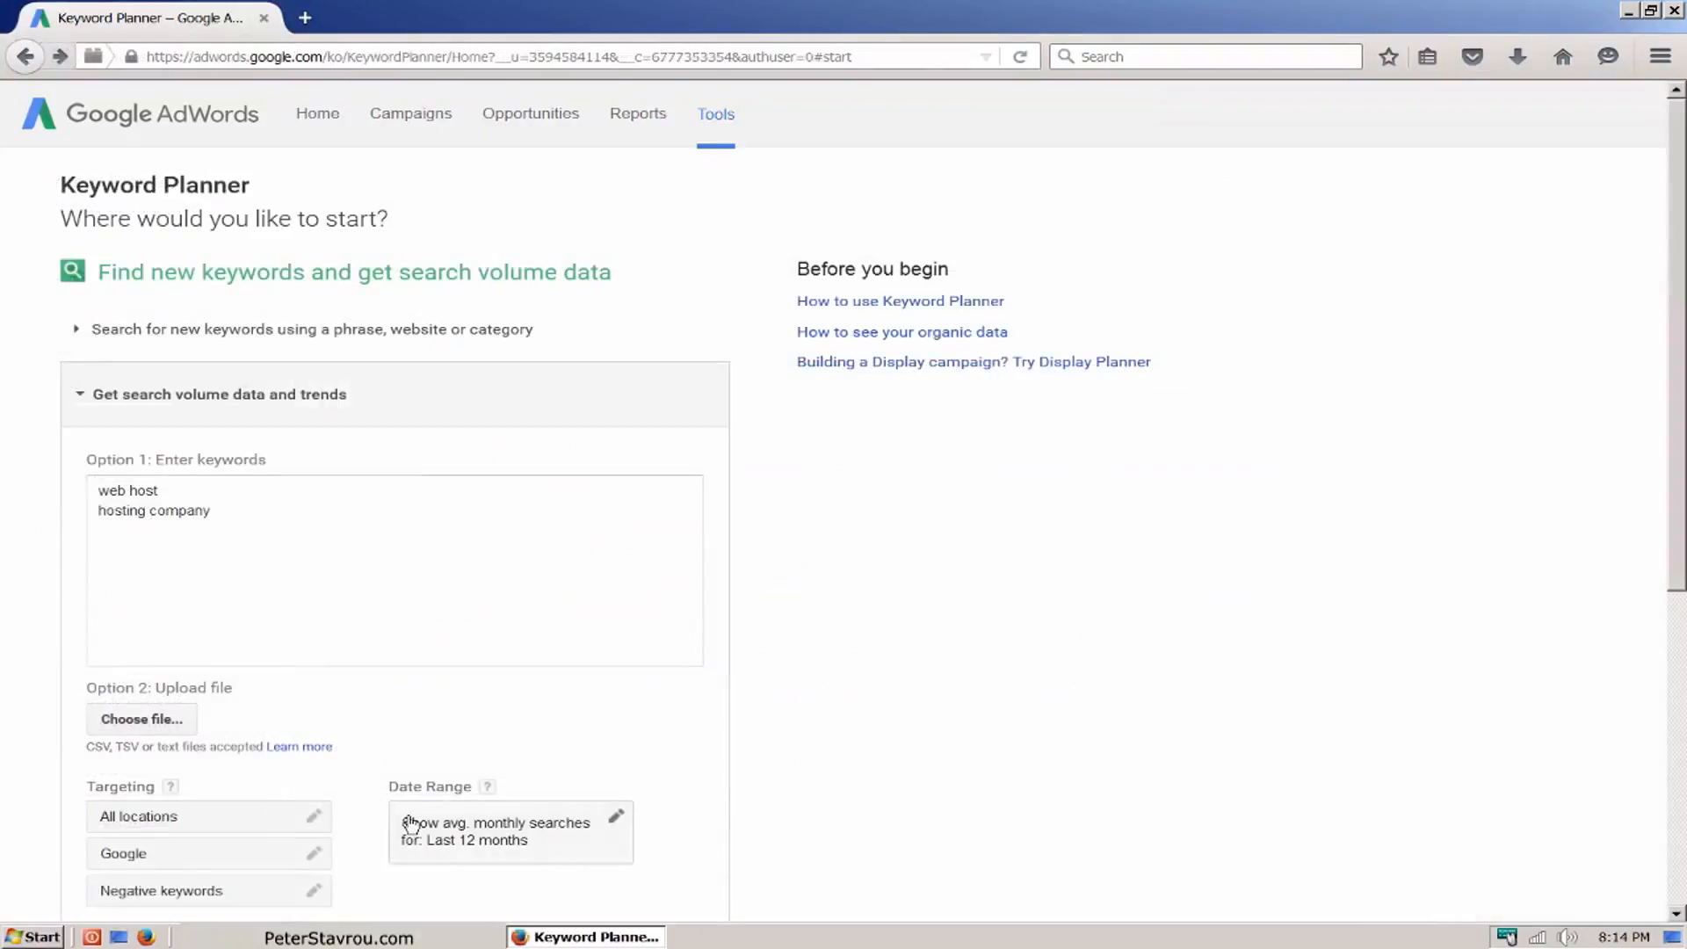
pyautogui.click(651, 403)
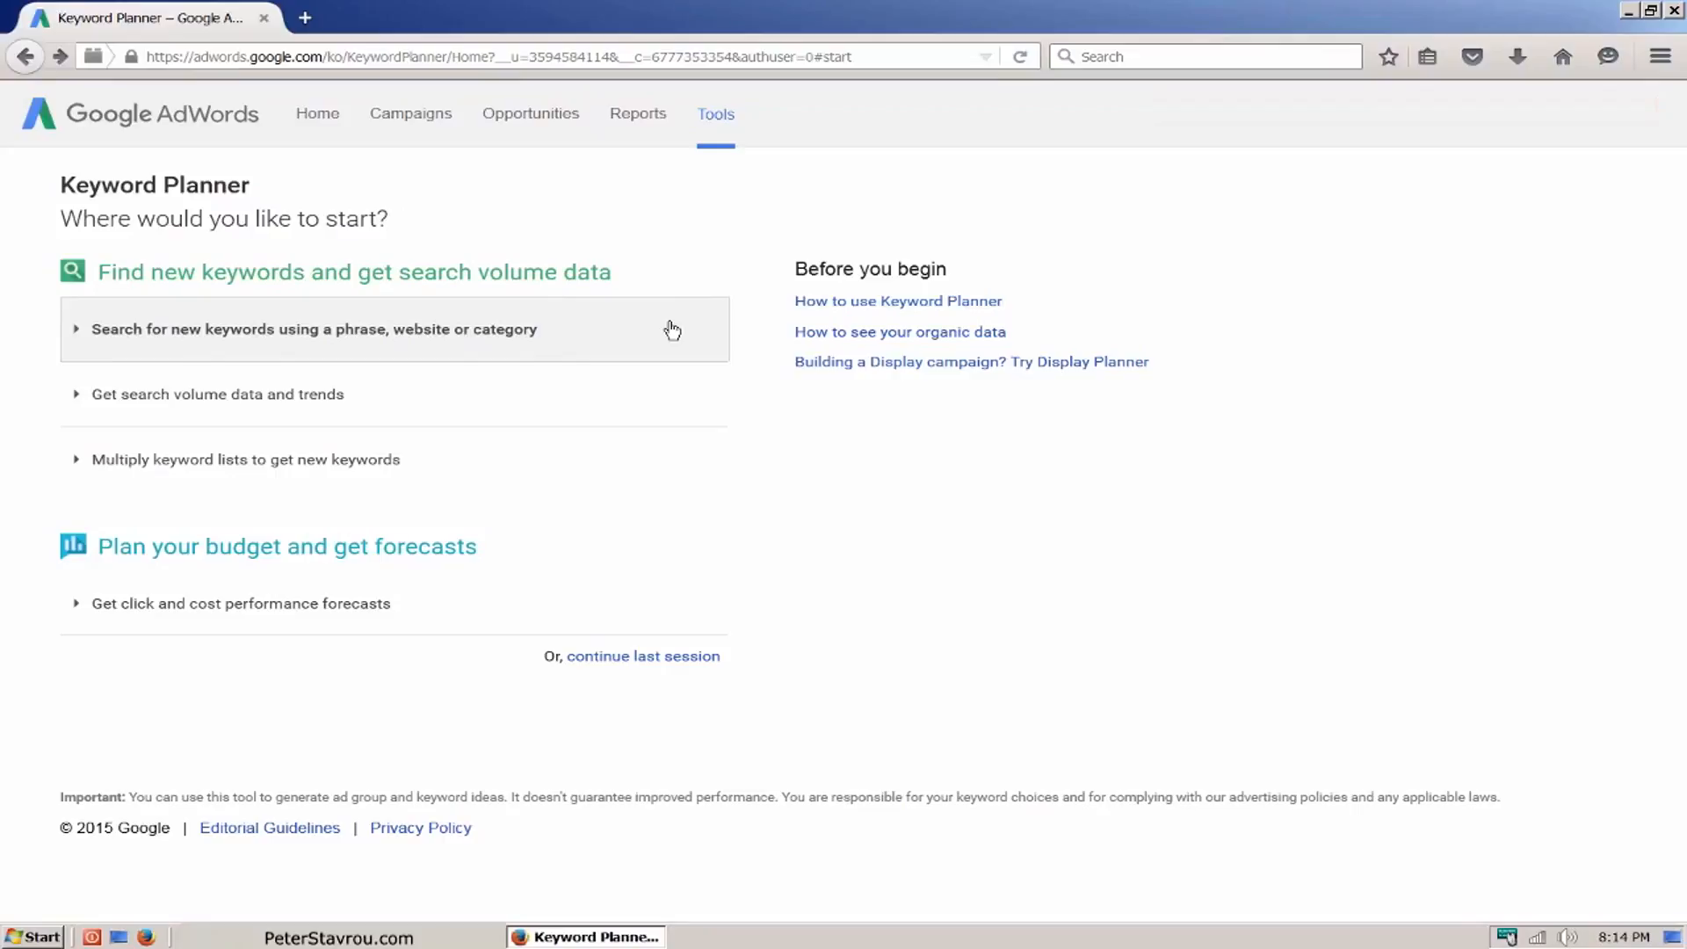
pyautogui.click(672, 330)
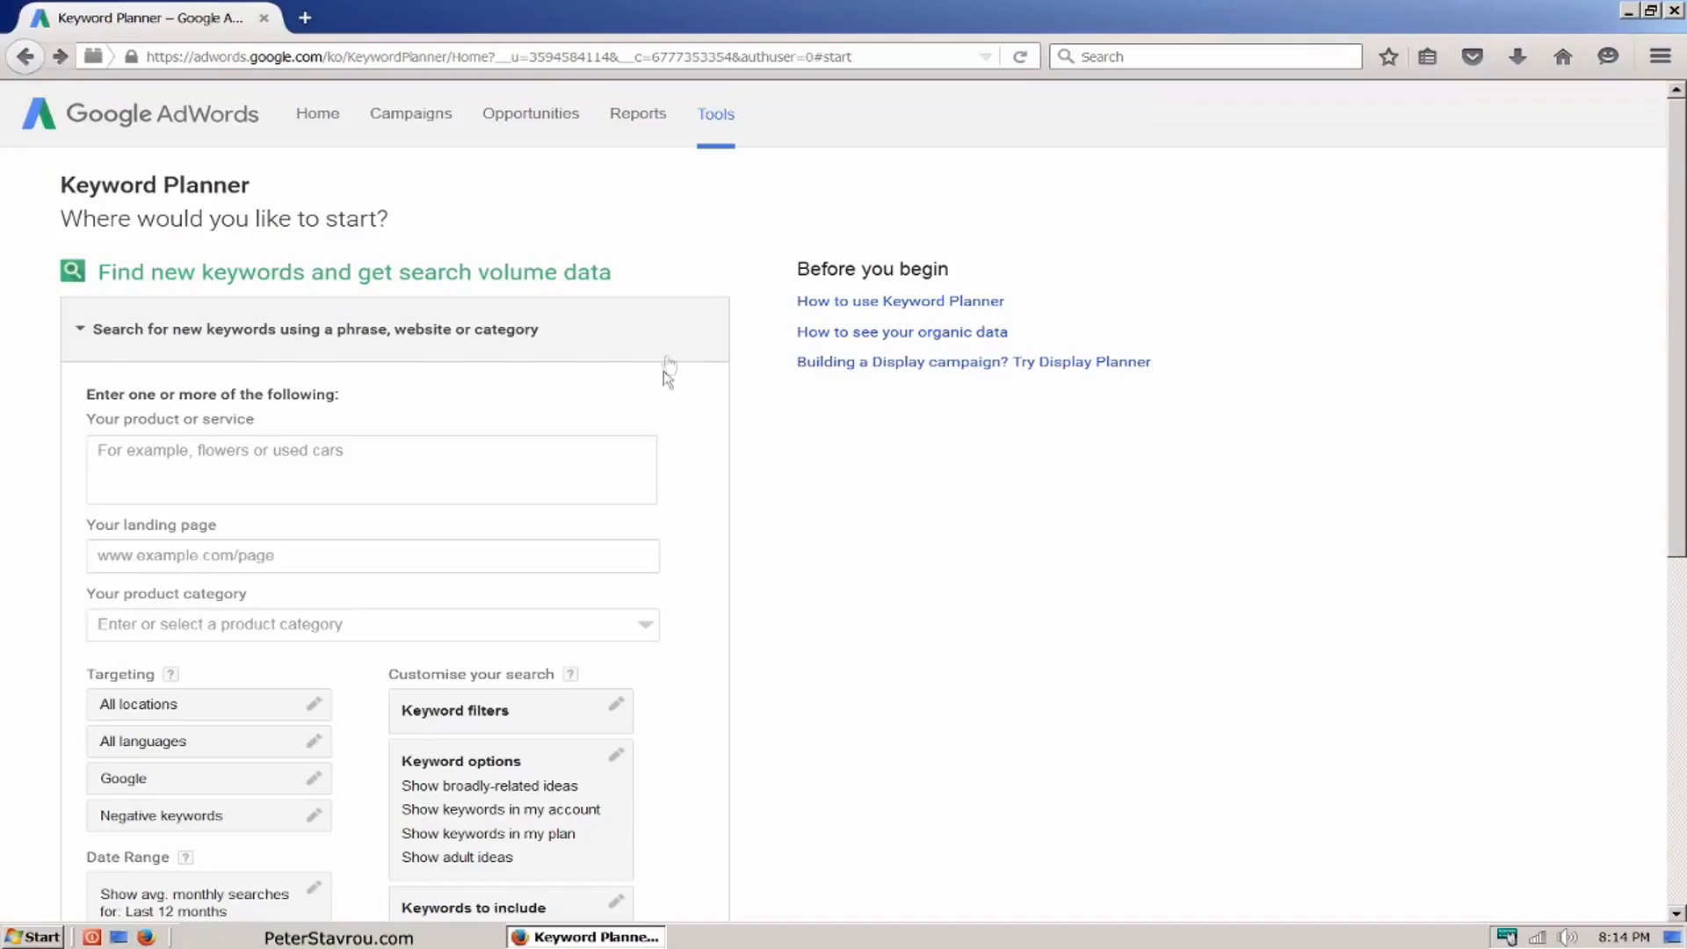
pyautogui.click(633, 460)
pyautogui.write('web host')
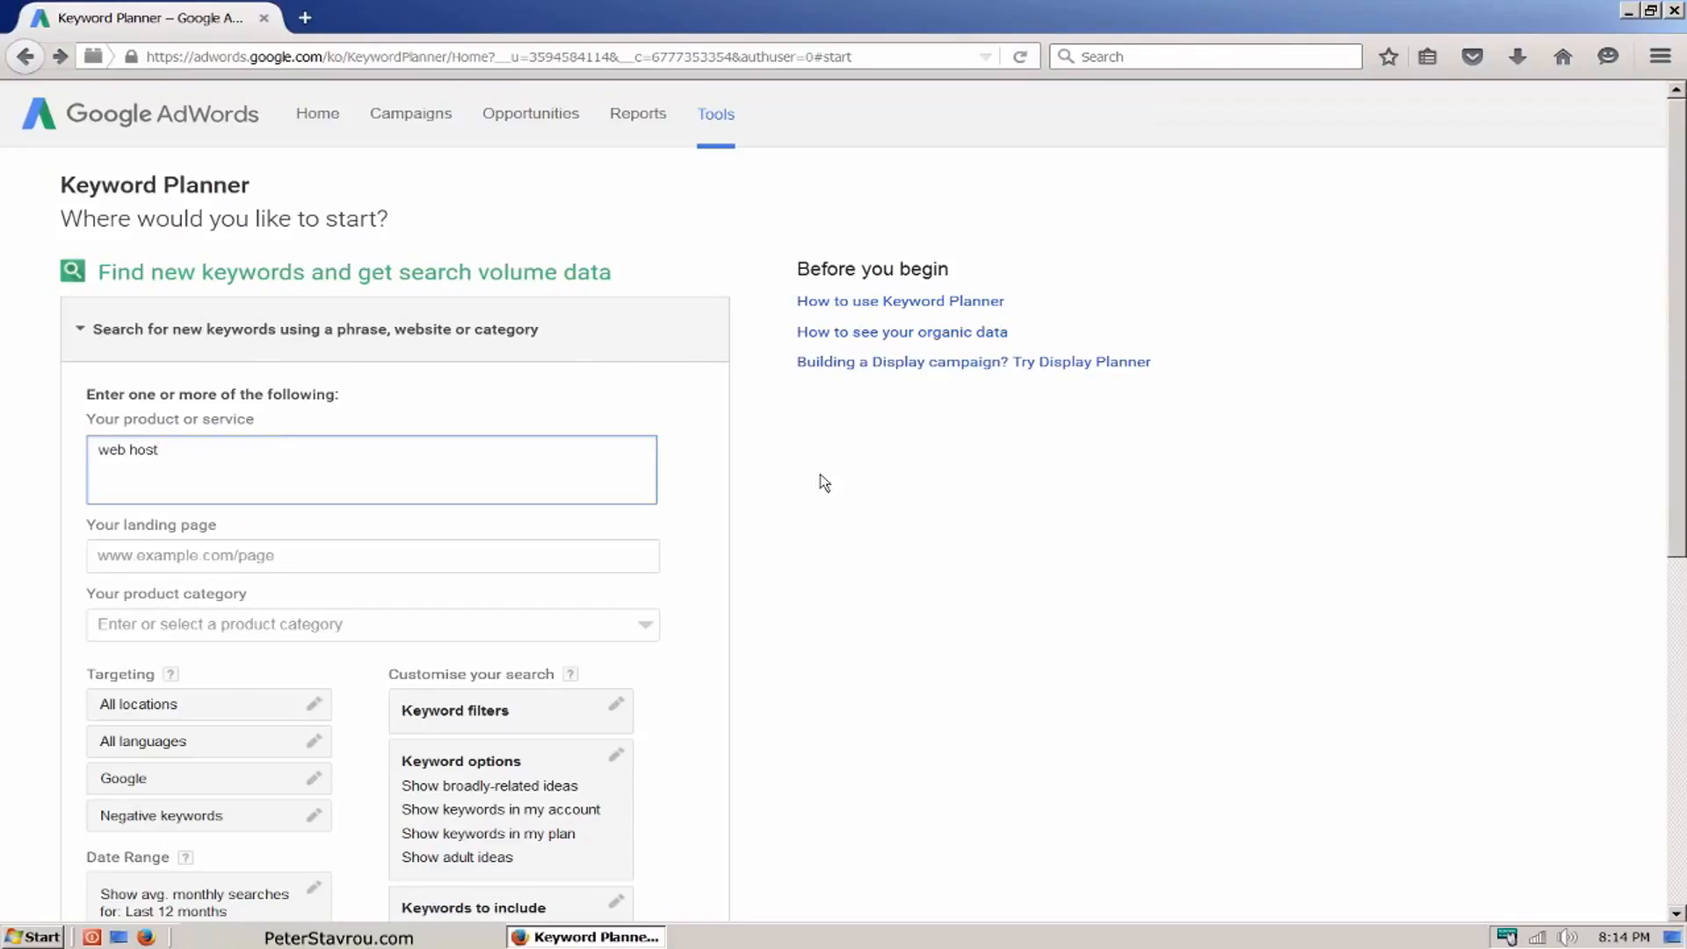
pyautogui.scroll(-2, 825, 483)
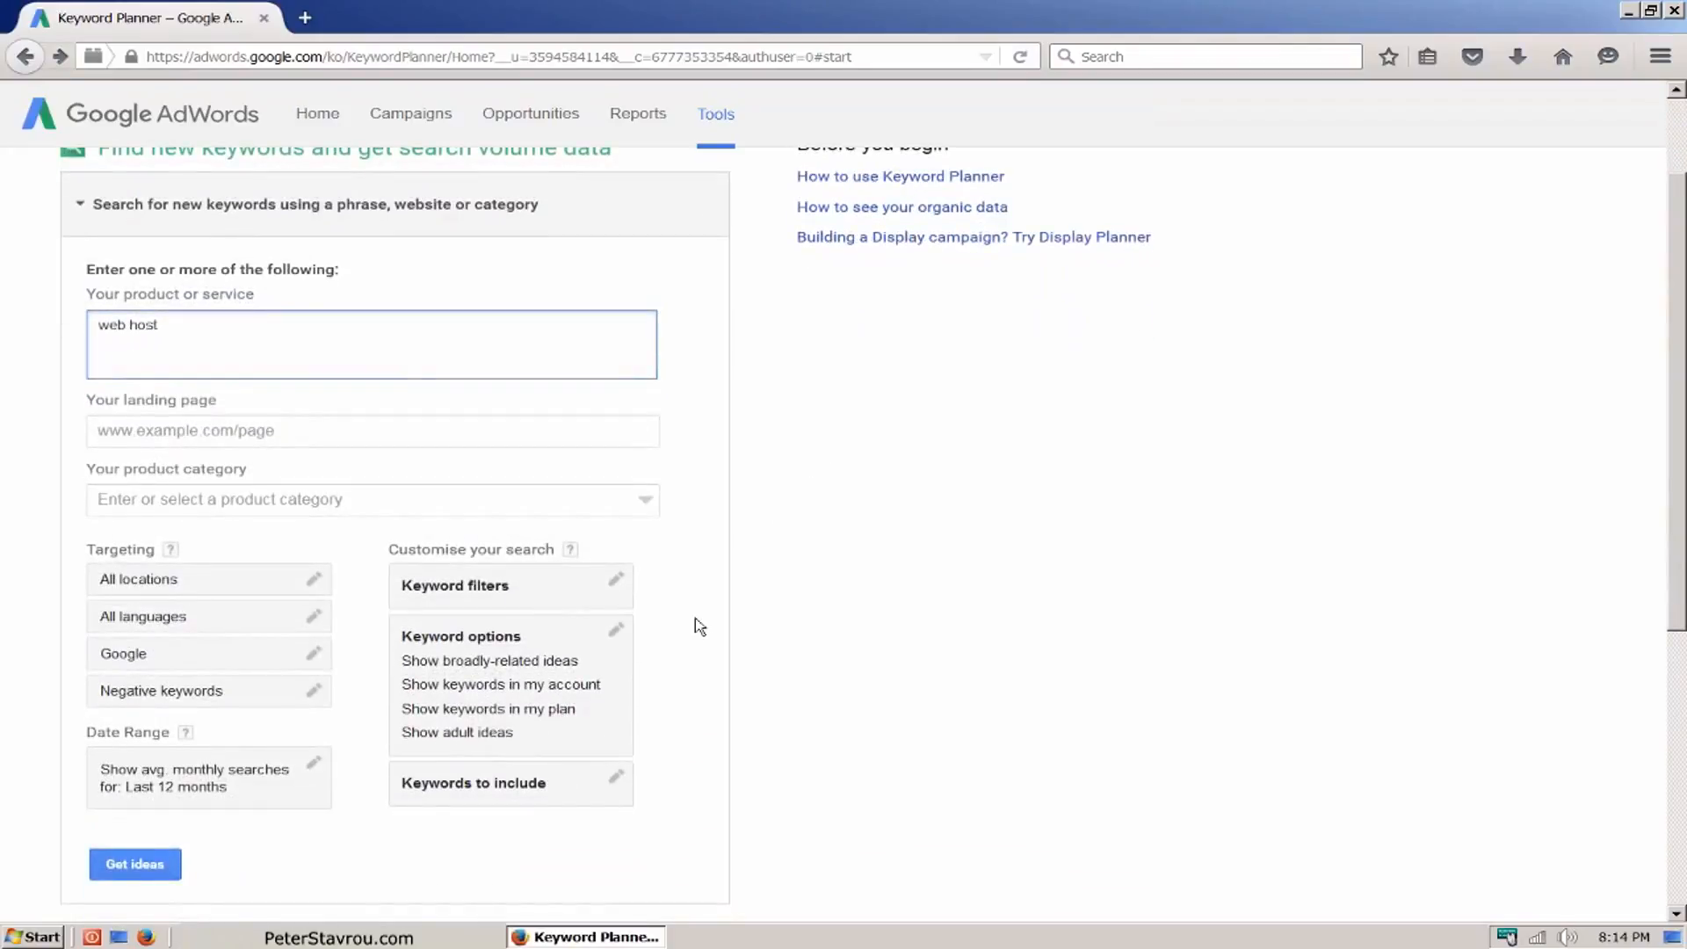
pyautogui.click(158, 869)
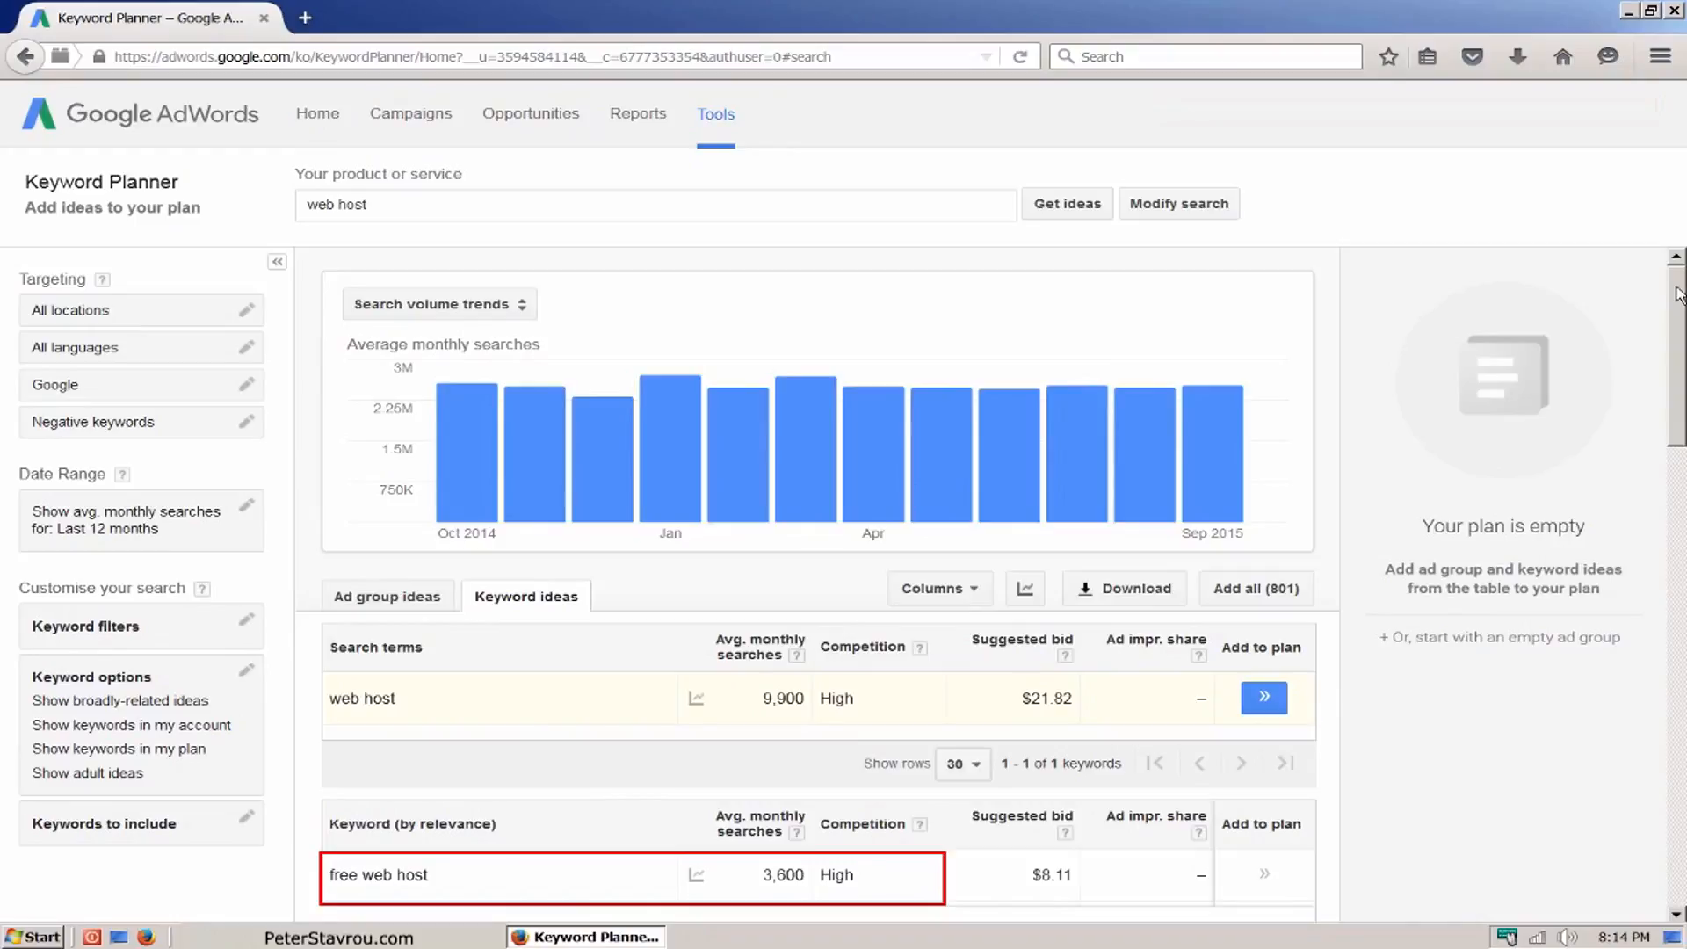
# Step: Look through the keyword ideas for "web host" and sort them by average monthly searches in descending order
pyautogui.moveTo(1678, 295); pyautogui.dragTo(1683, 445)
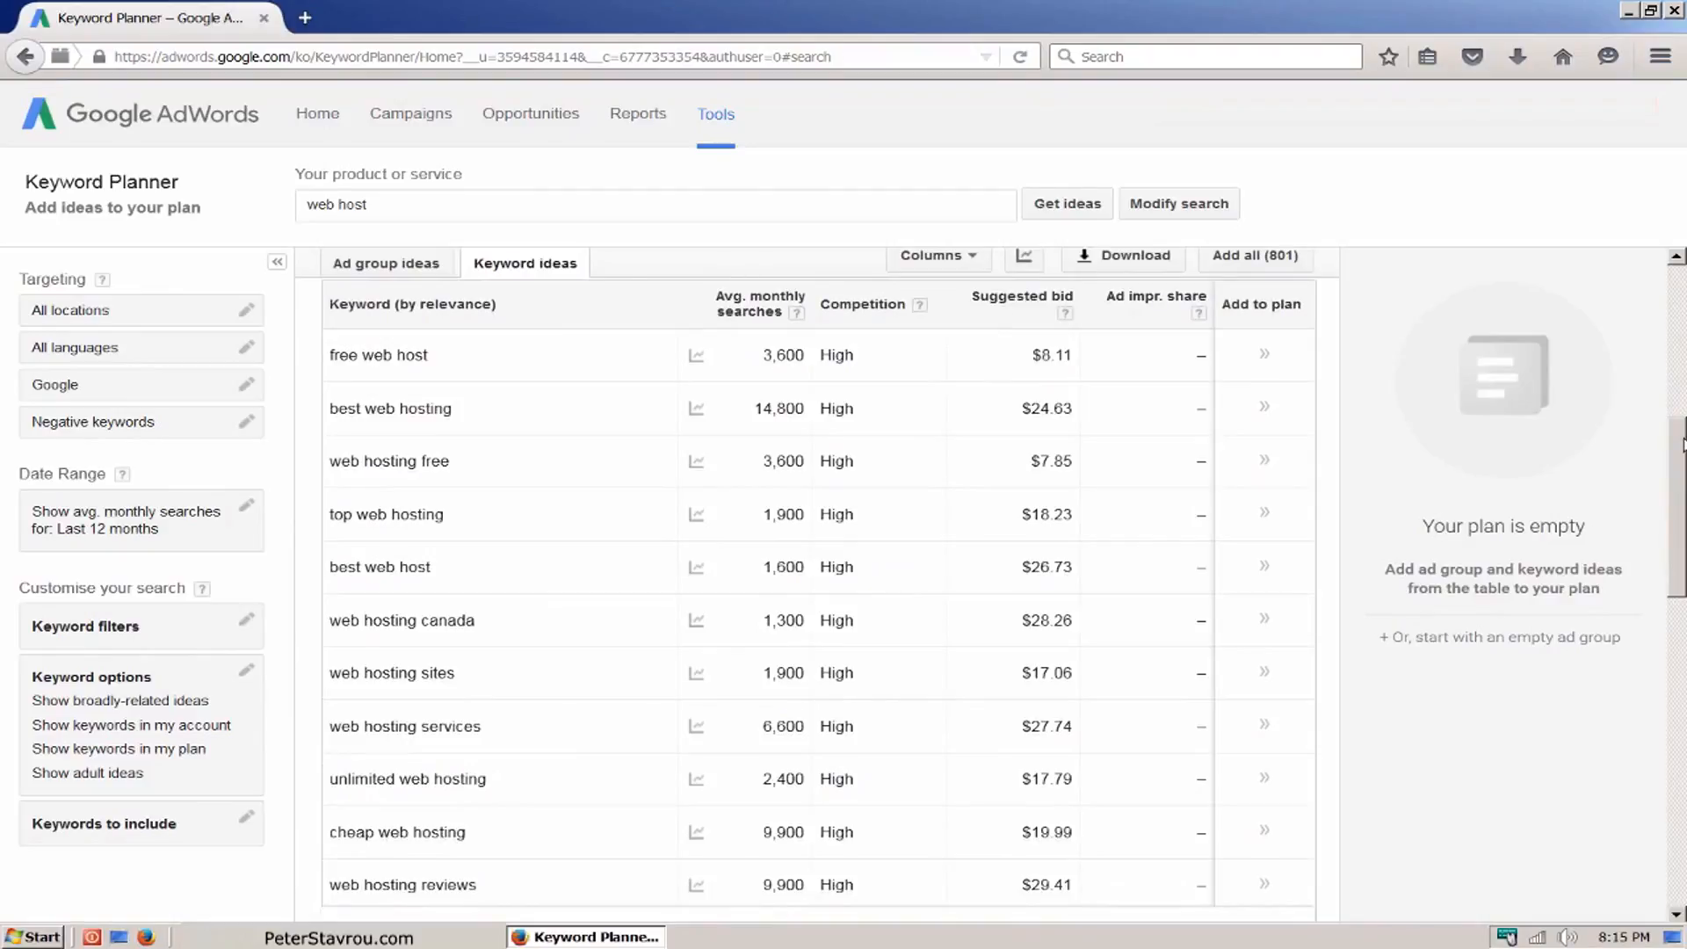
pyautogui.moveTo(1682, 444); pyautogui.dragTo(1673, 778)
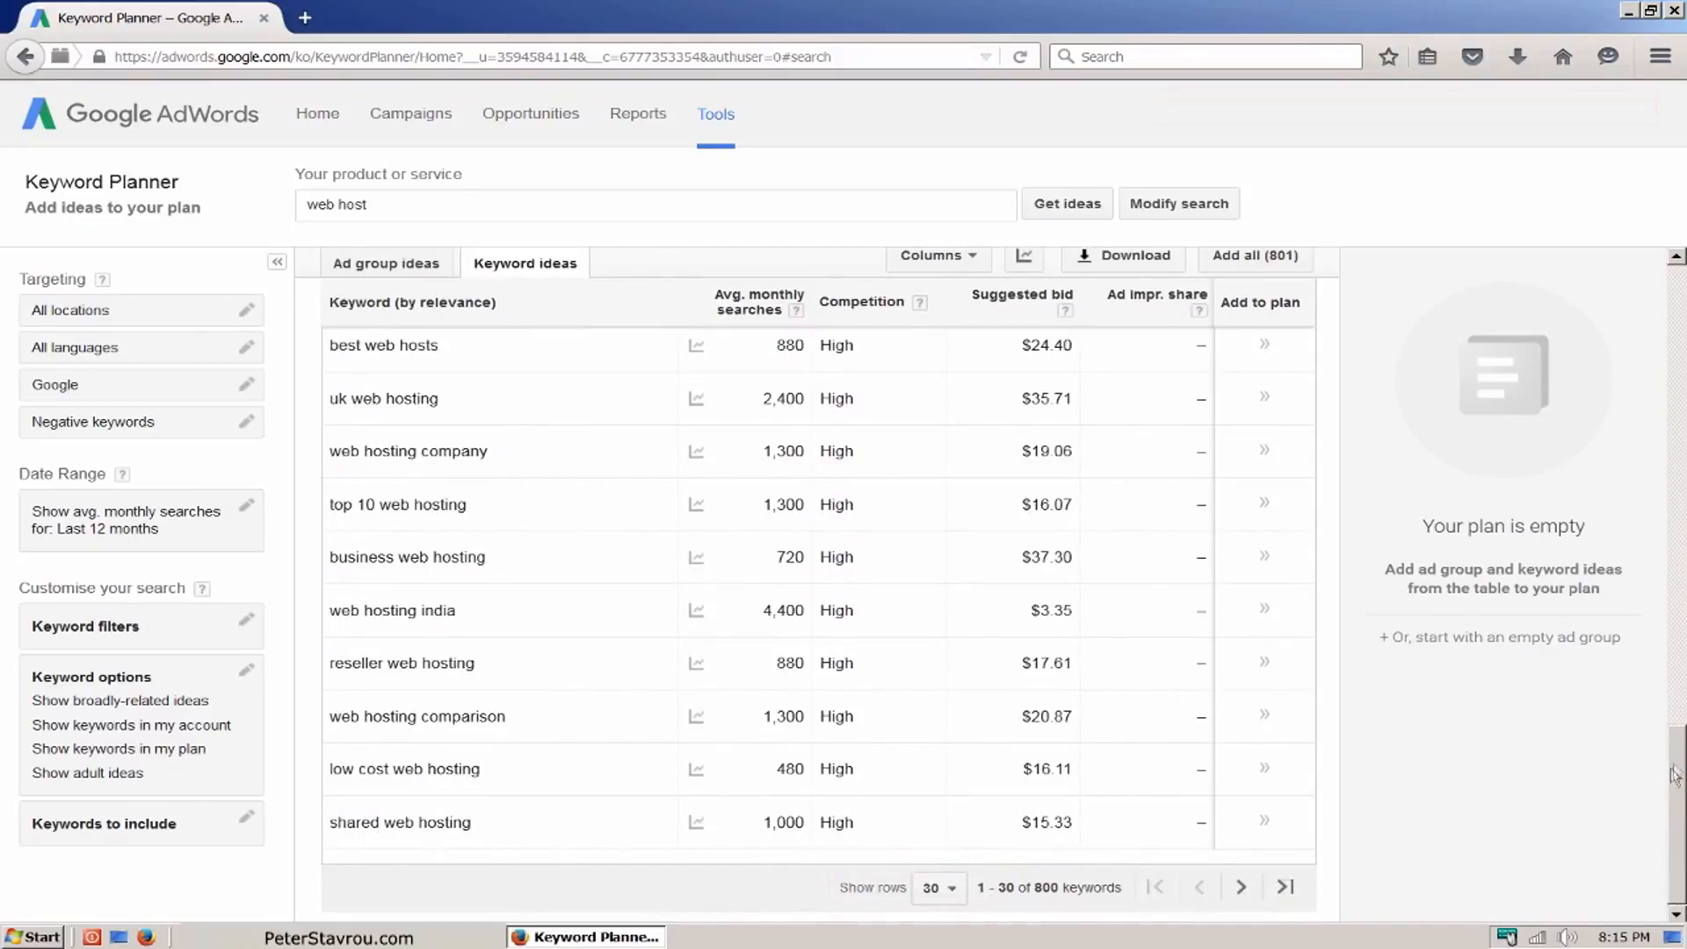
pyautogui.moveTo(1678, 746); pyautogui.dragTo(1684, 394)
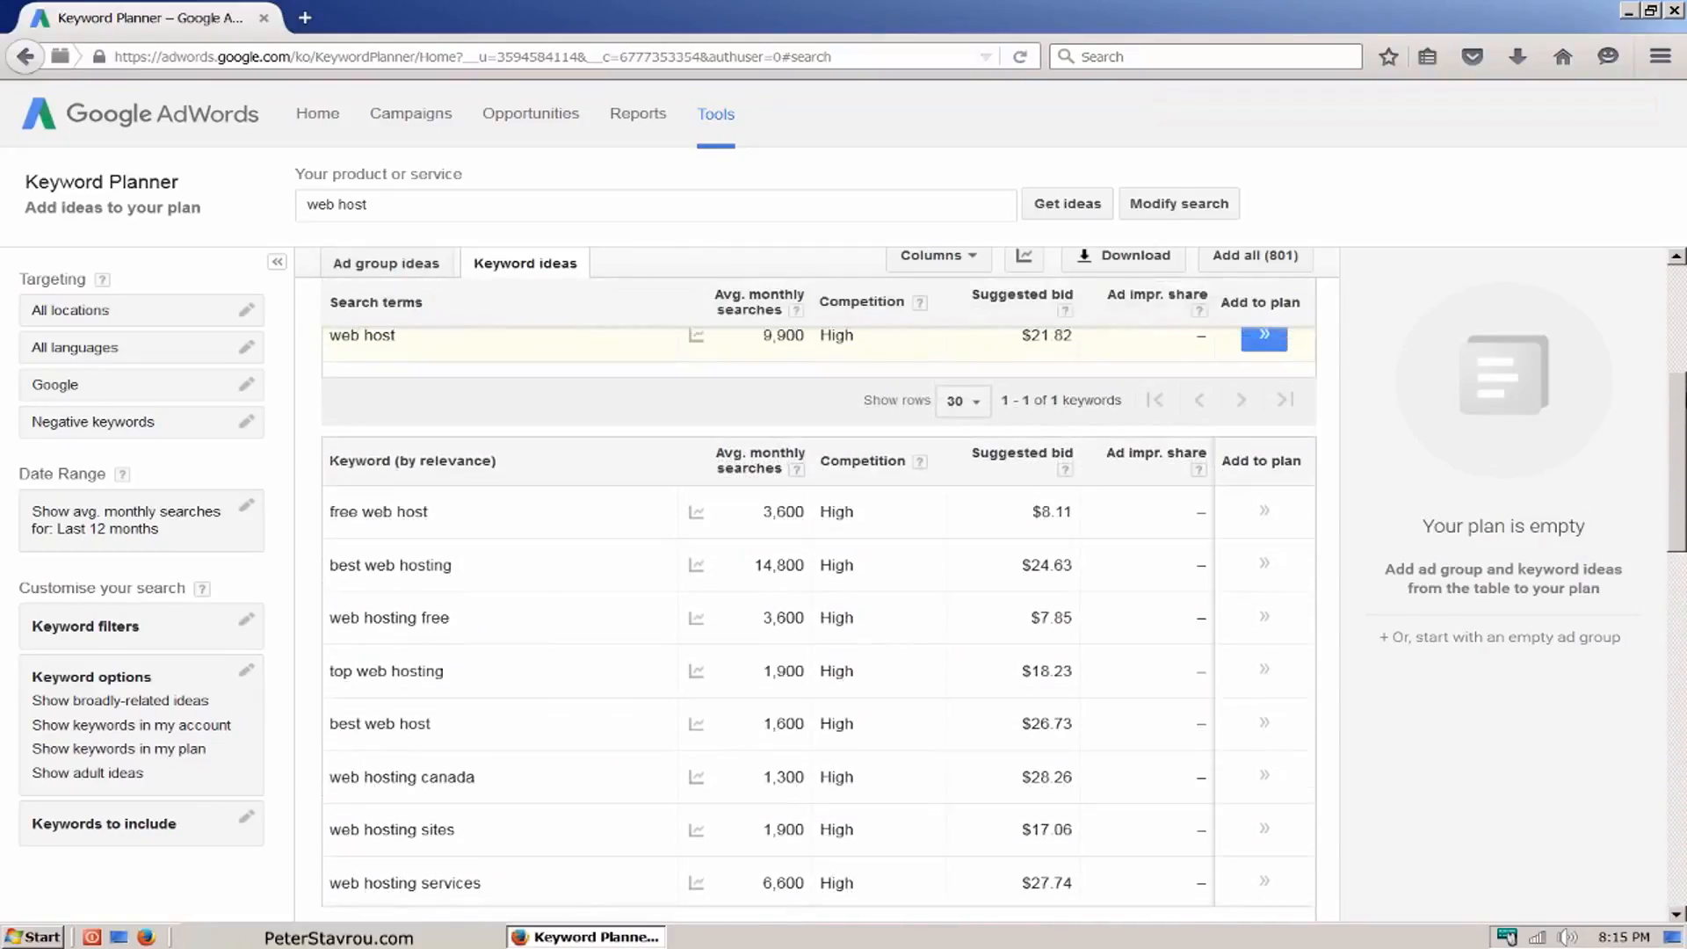
pyautogui.click(755, 458)
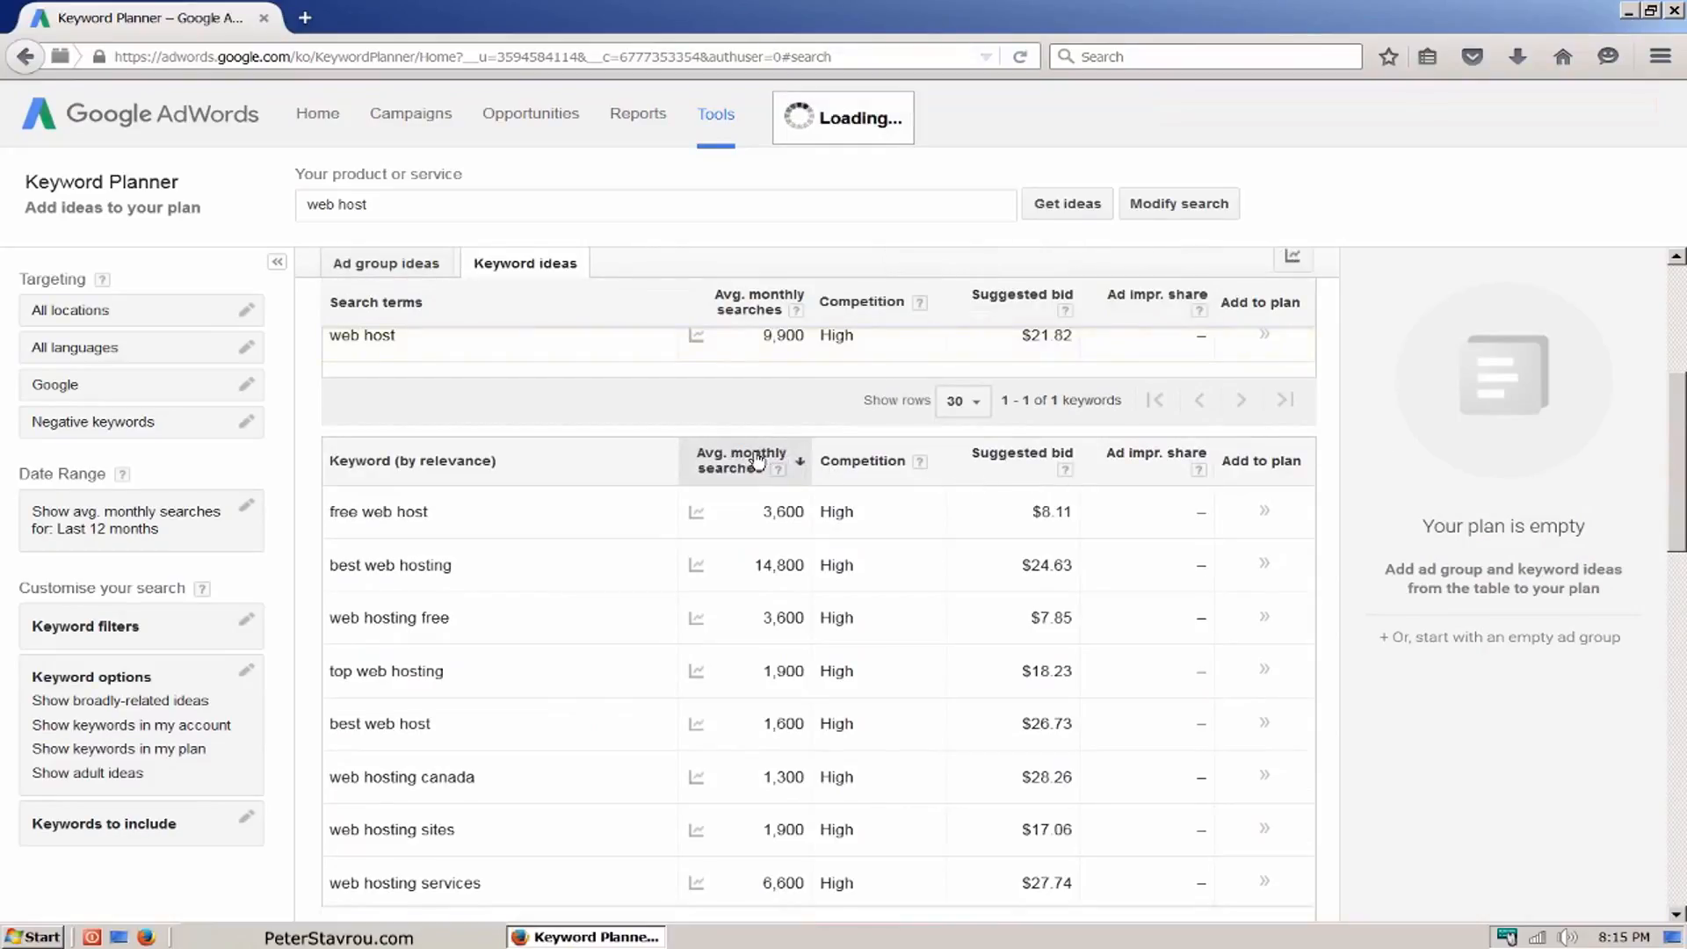
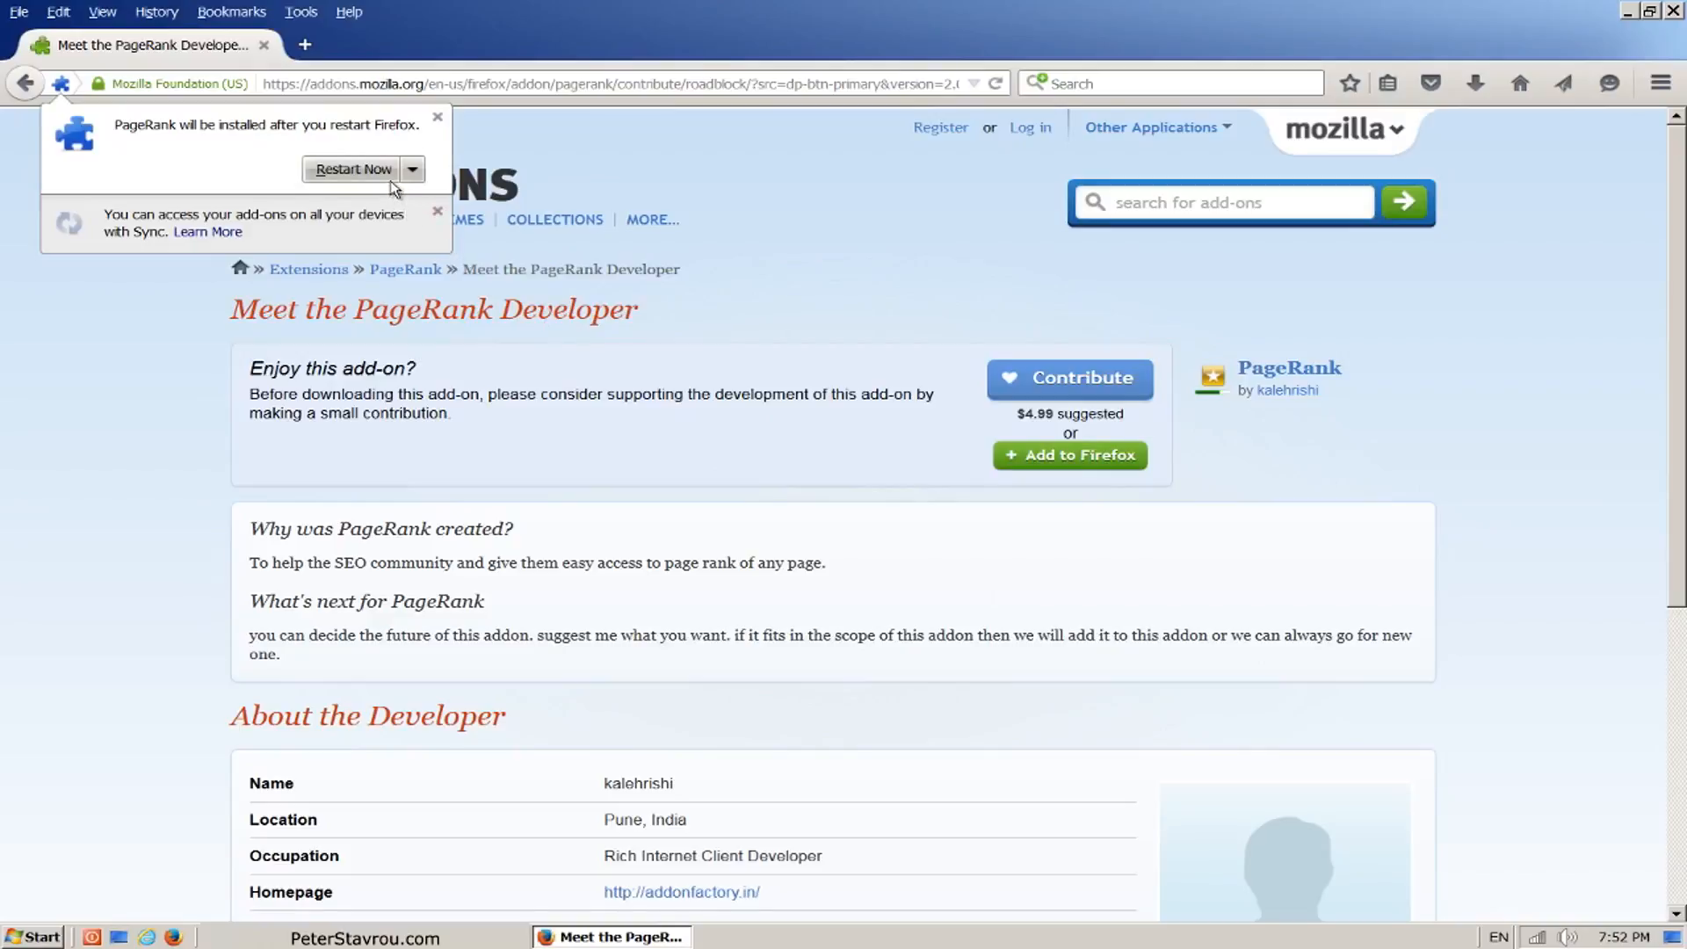
pyautogui.click(391, 180)
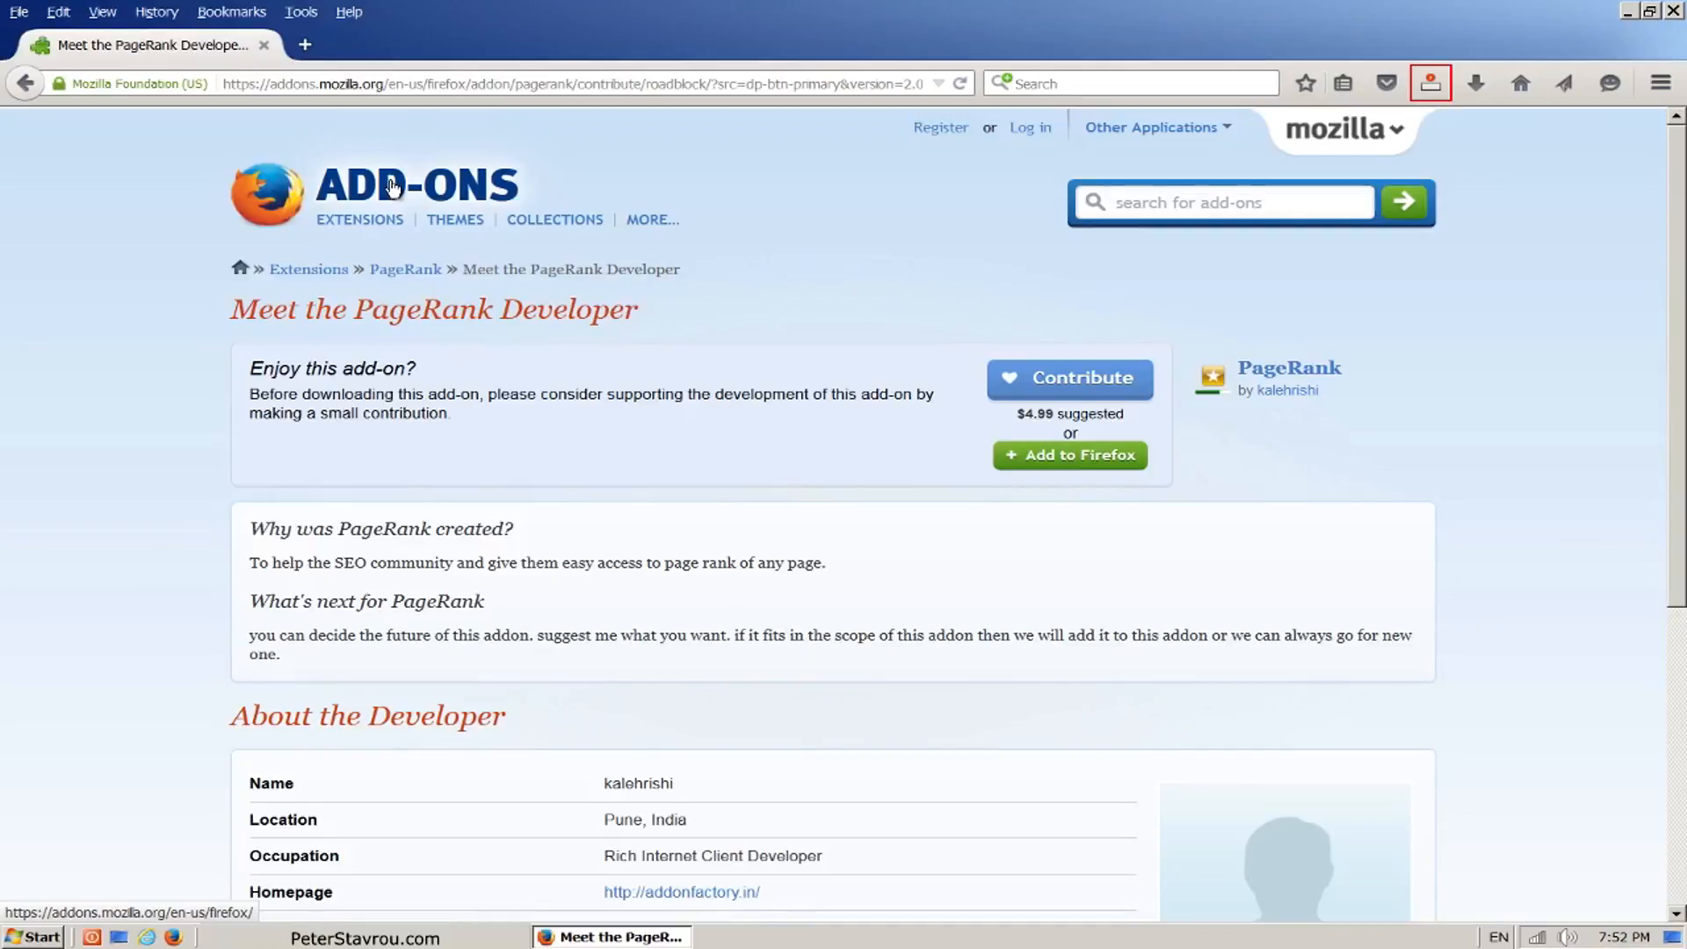
pyautogui.hotkey('ctrl', 'l')
pyautogui.write('w')
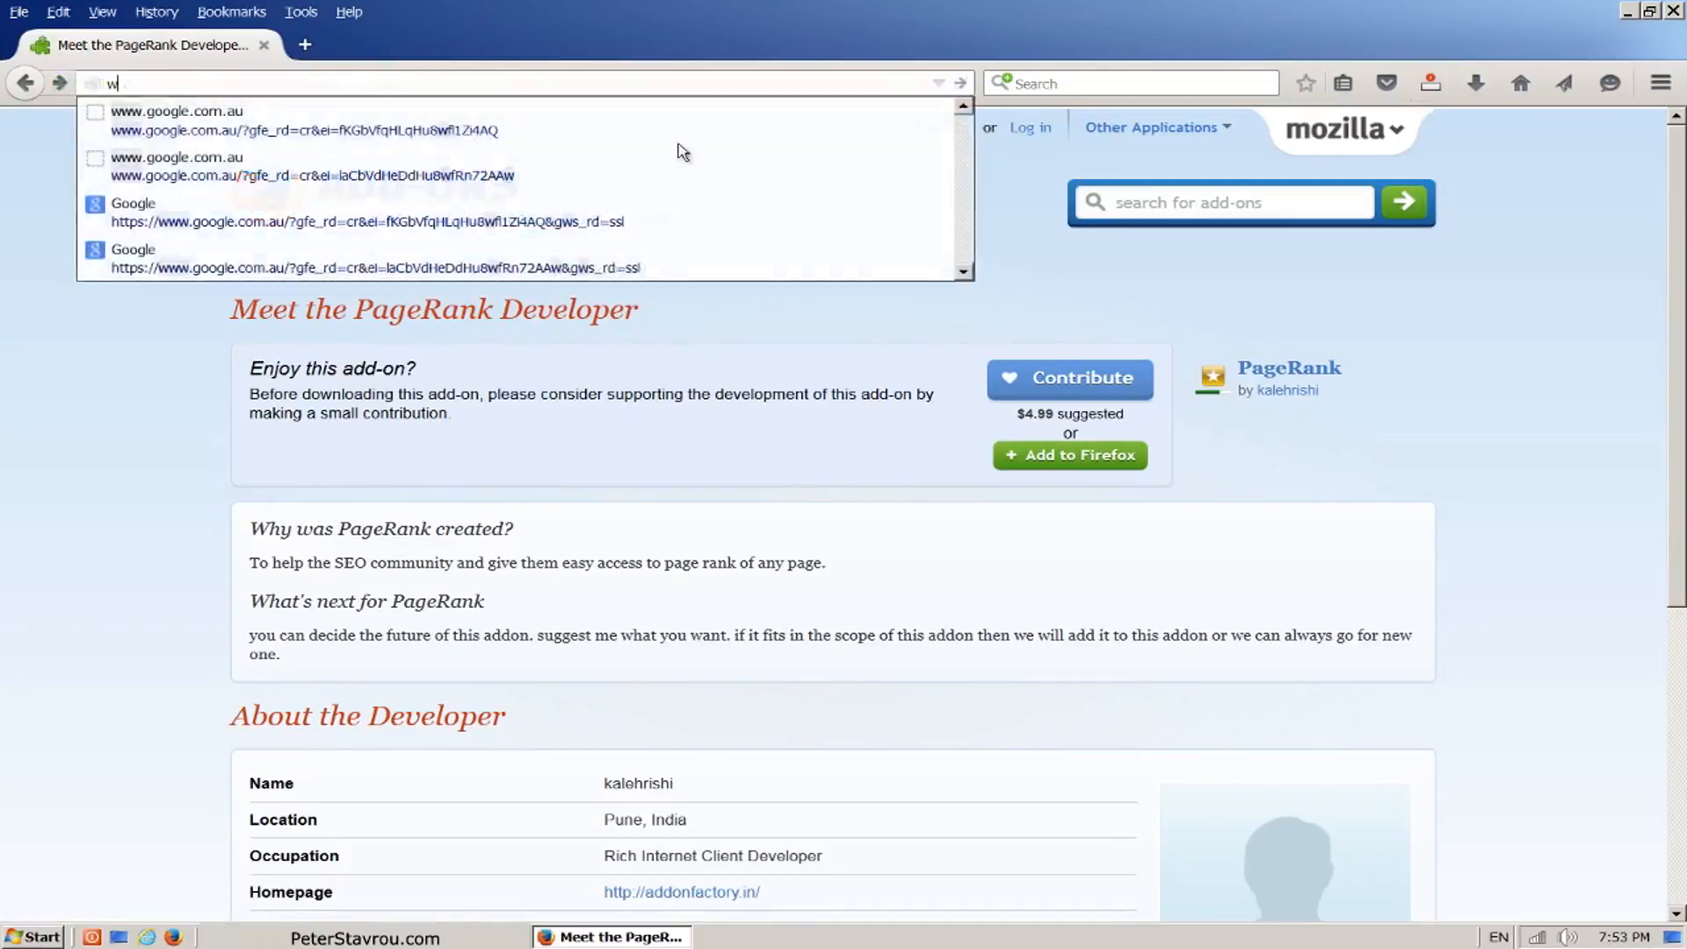
pyautogui.write('ww.facebook.com')
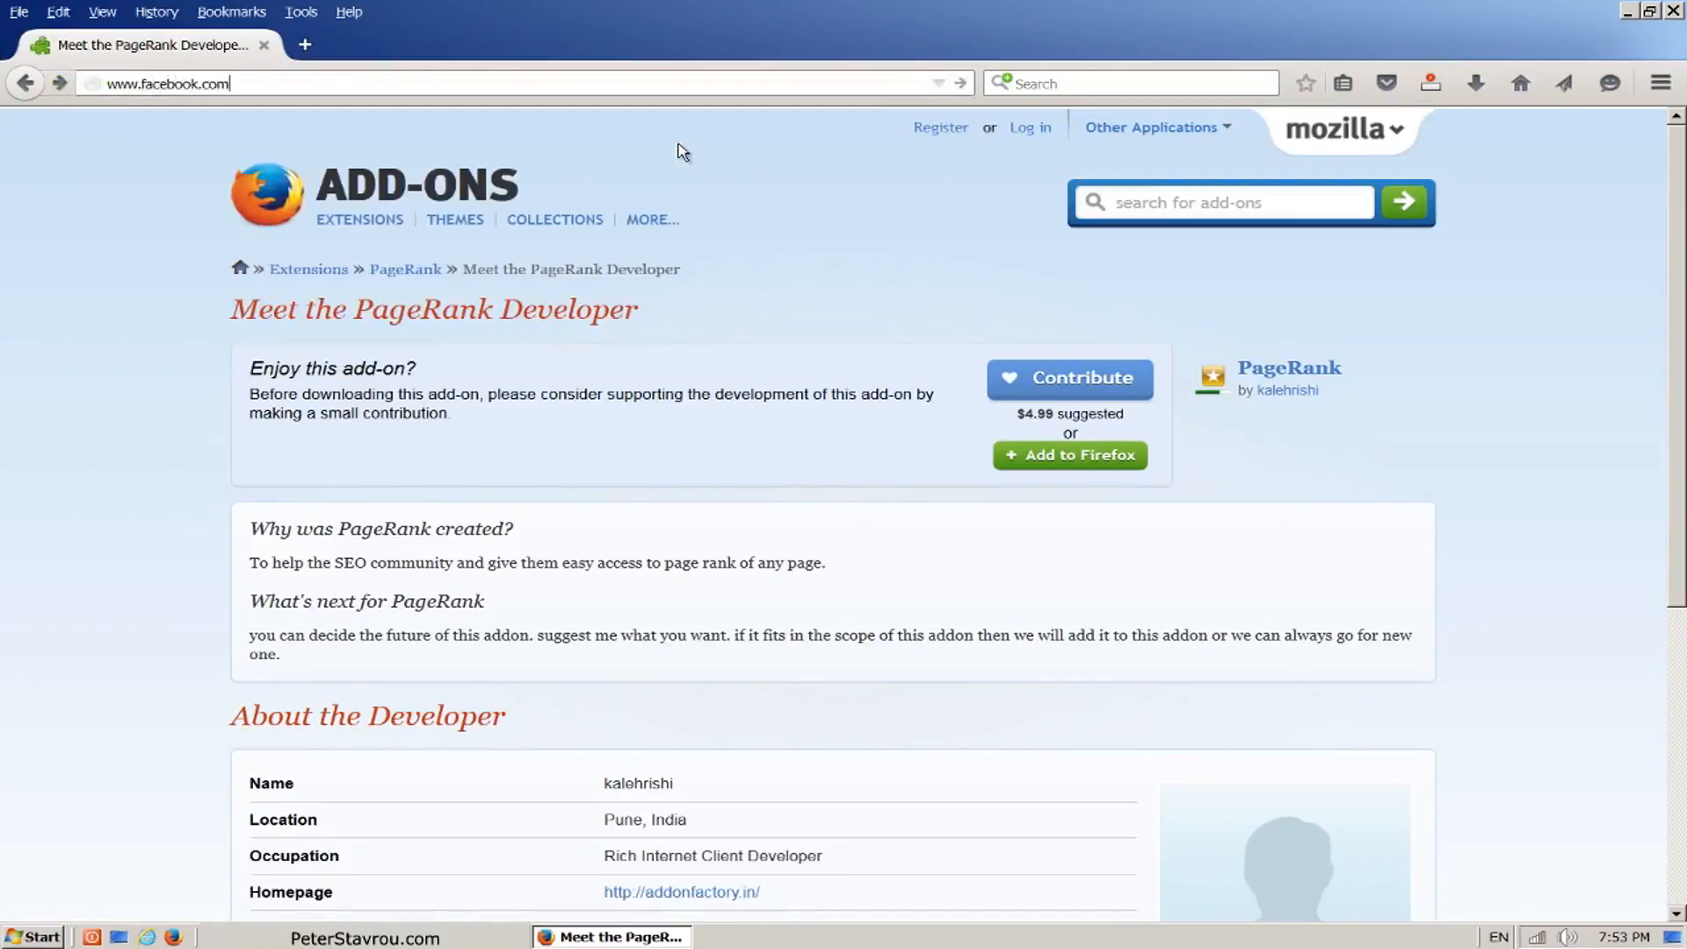
pyautogui.press('Return')
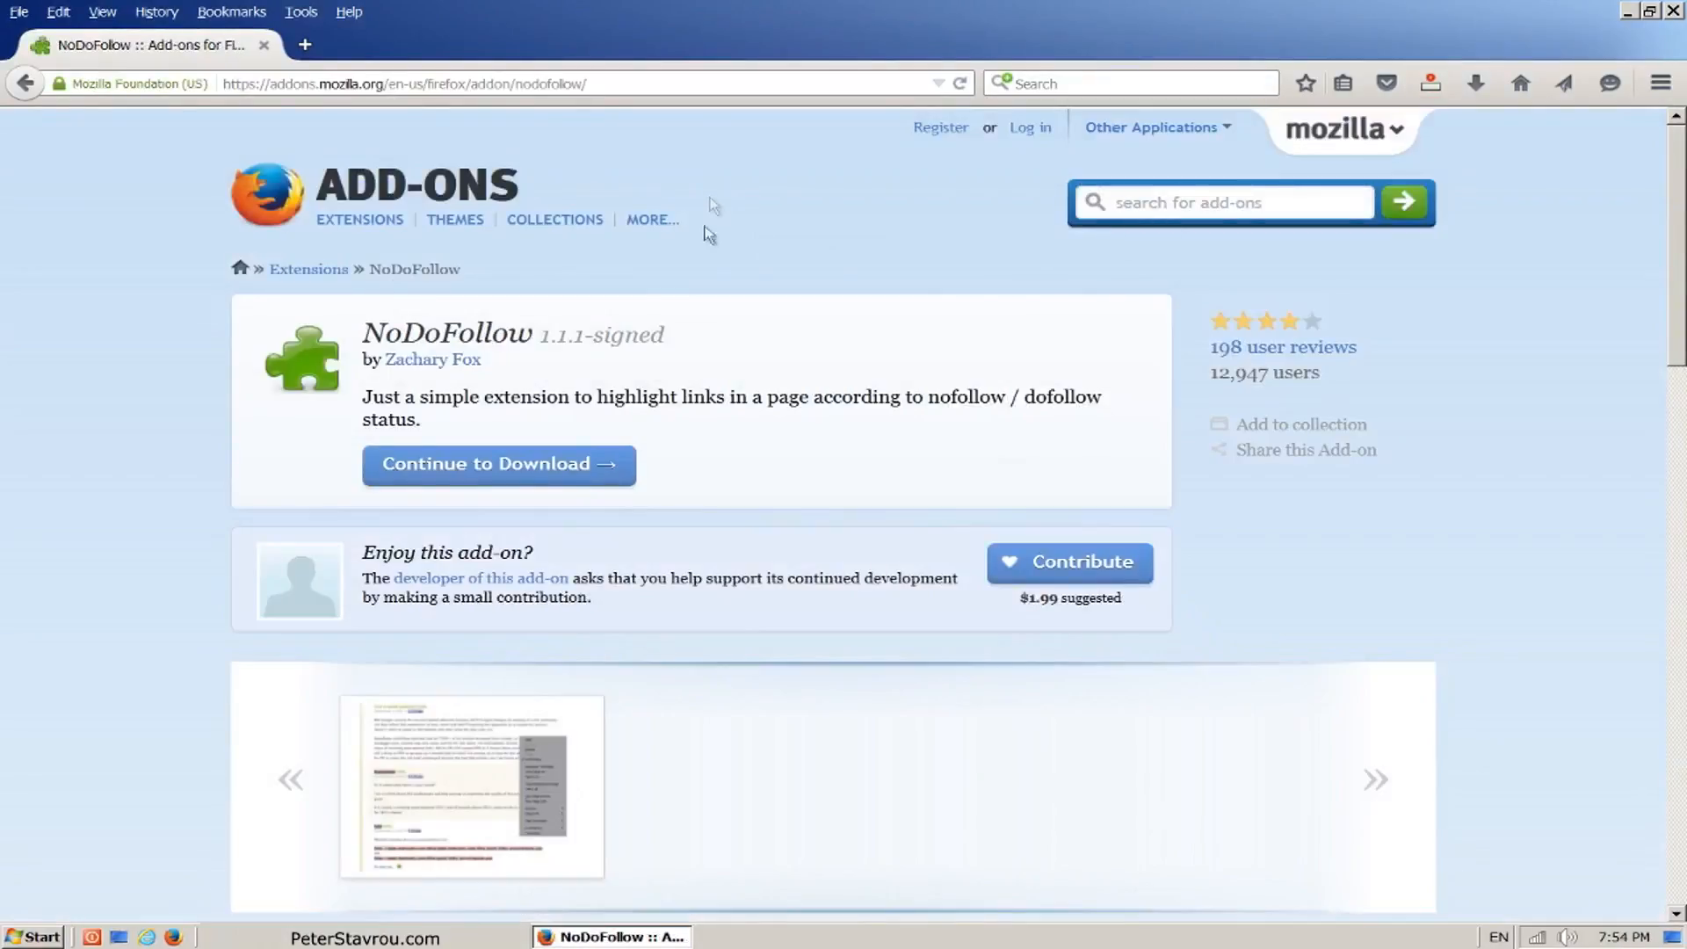
# Step: Install the NoDoFollow add-on from its Mozilla add-ons page and restart Firefox to complete the installation
pyautogui.click(631, 484)
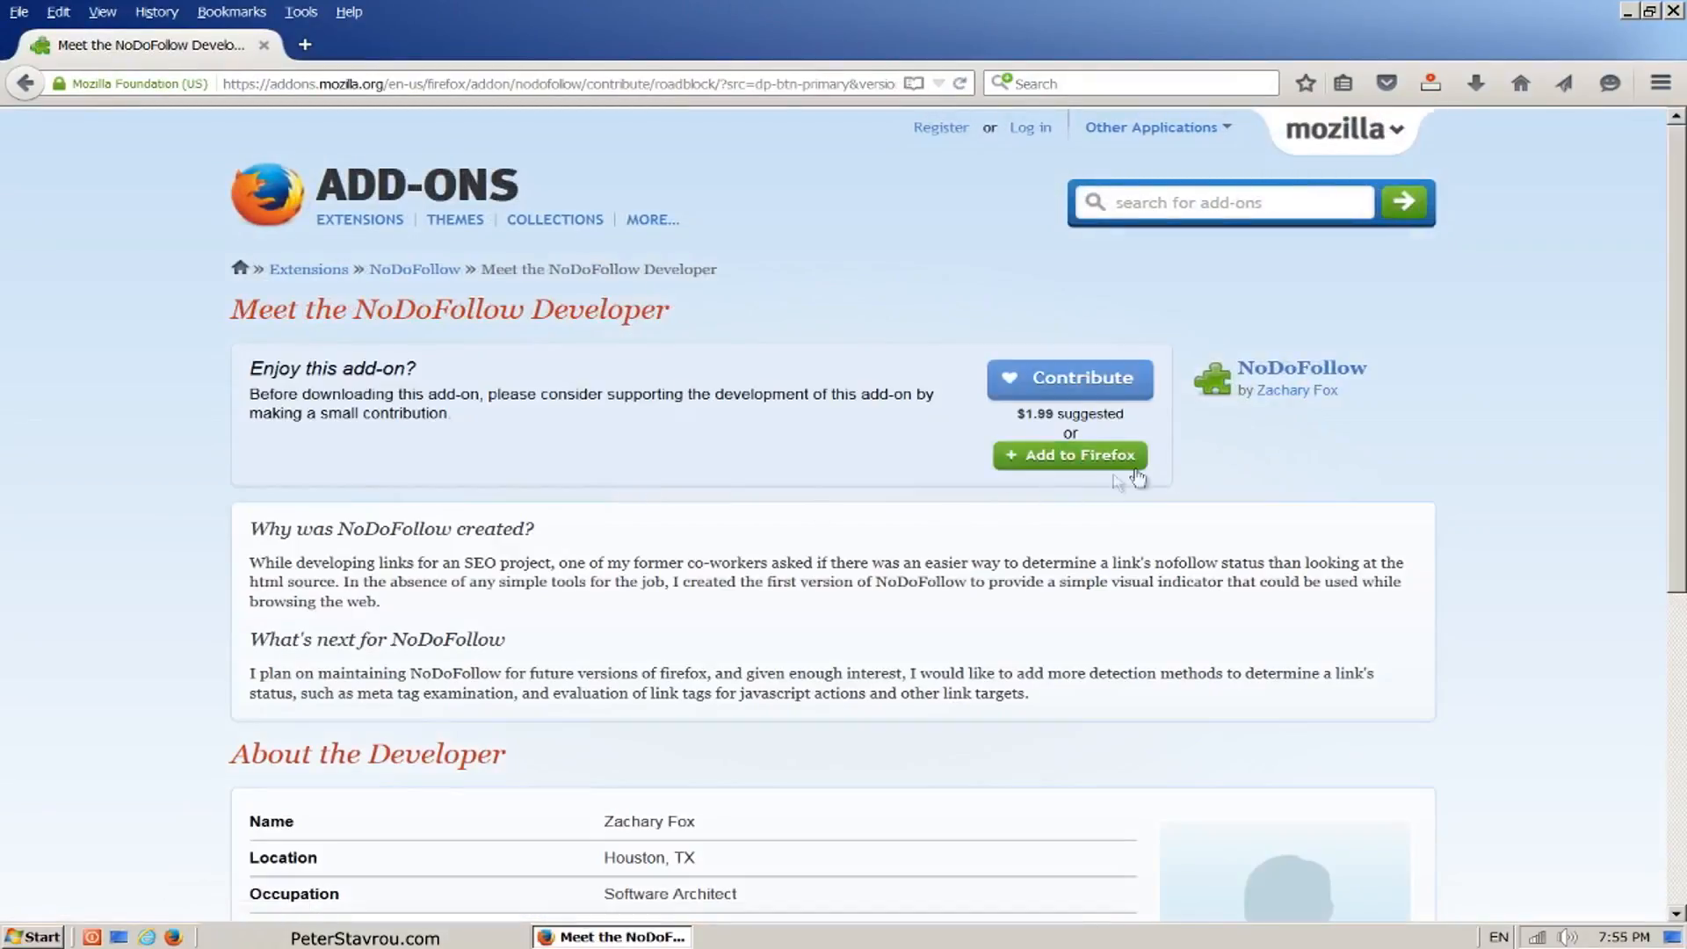
pyautogui.click(1141, 475)
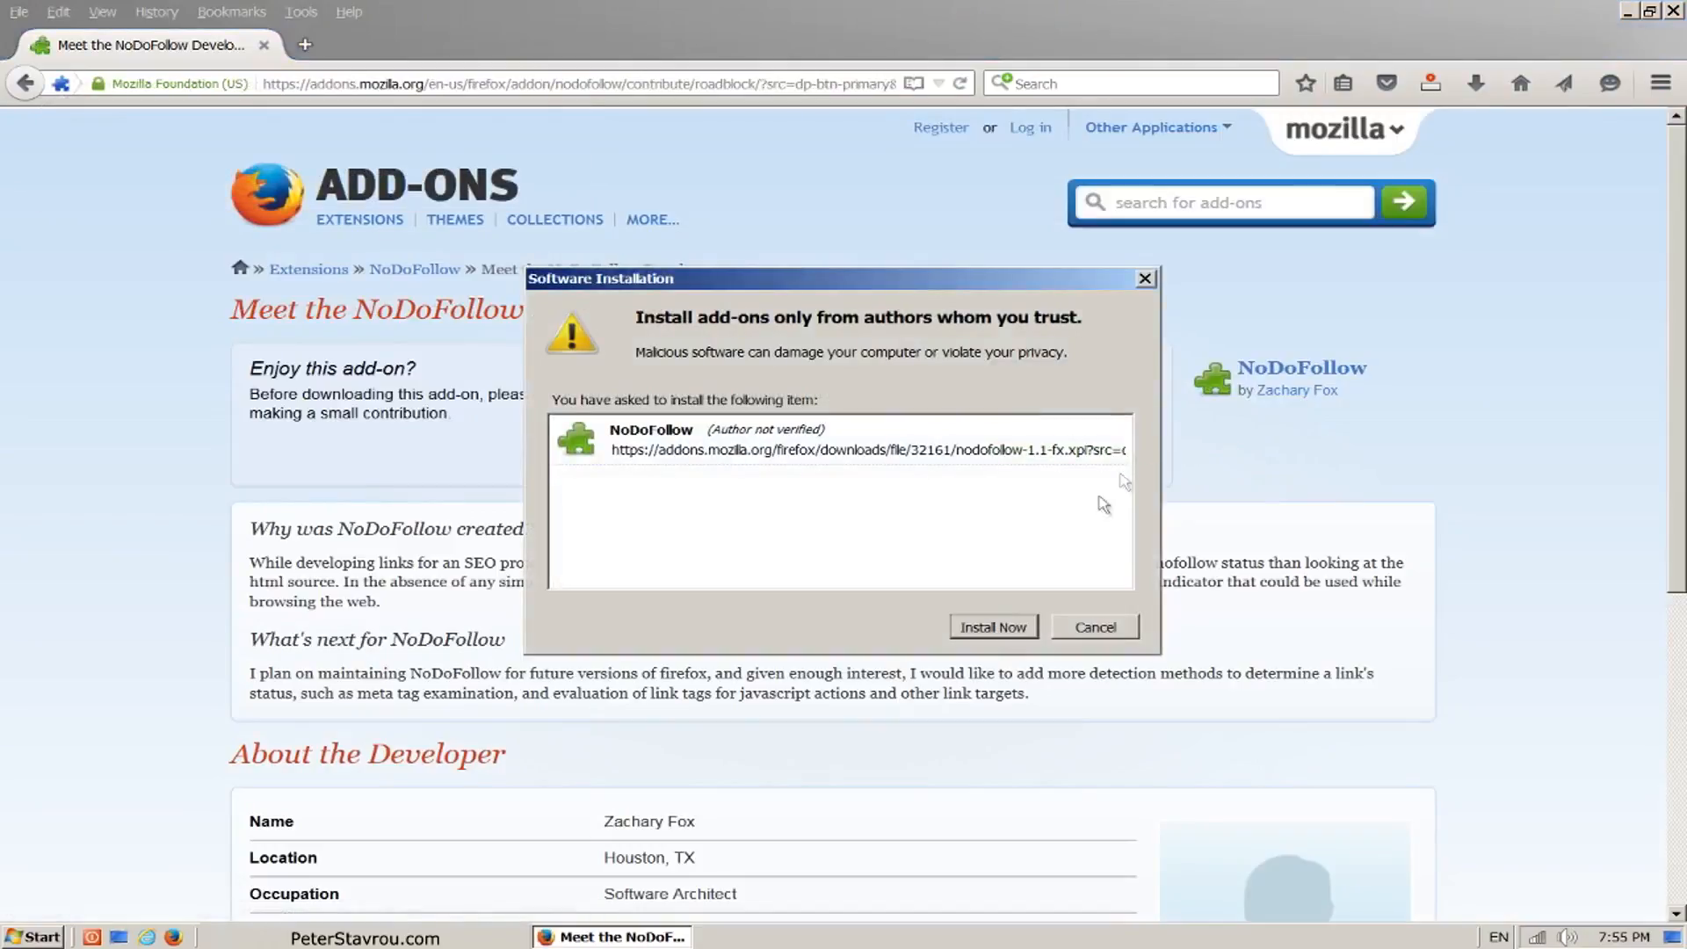
pyautogui.click(1035, 635)
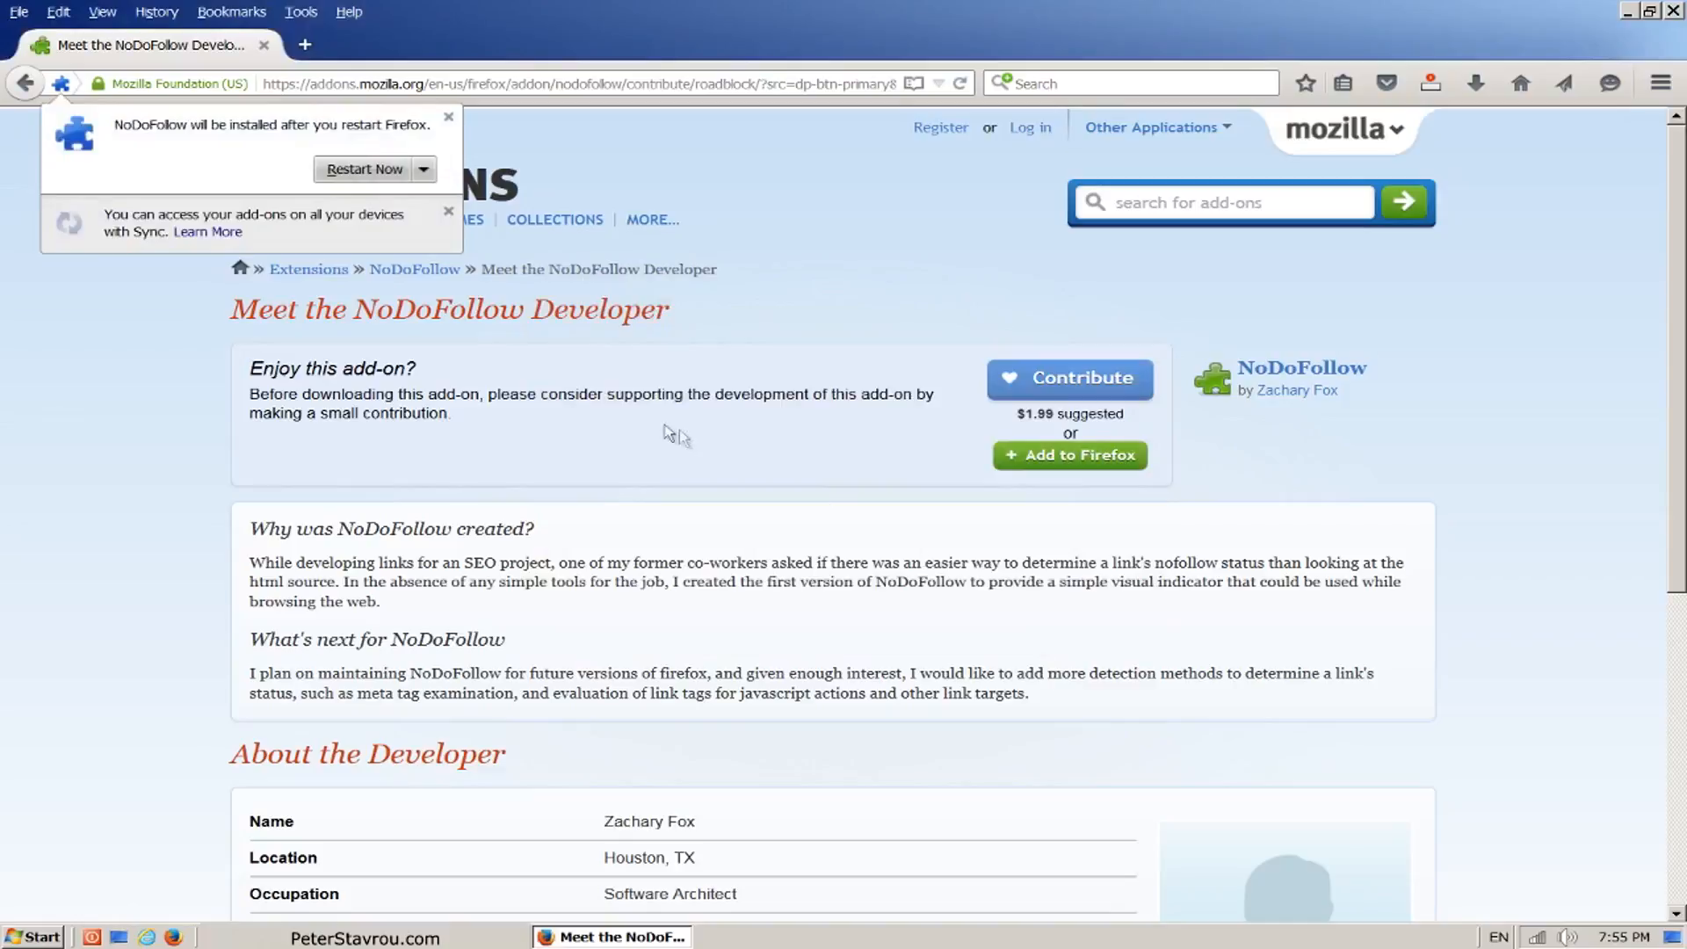
pyautogui.click(317, 179)
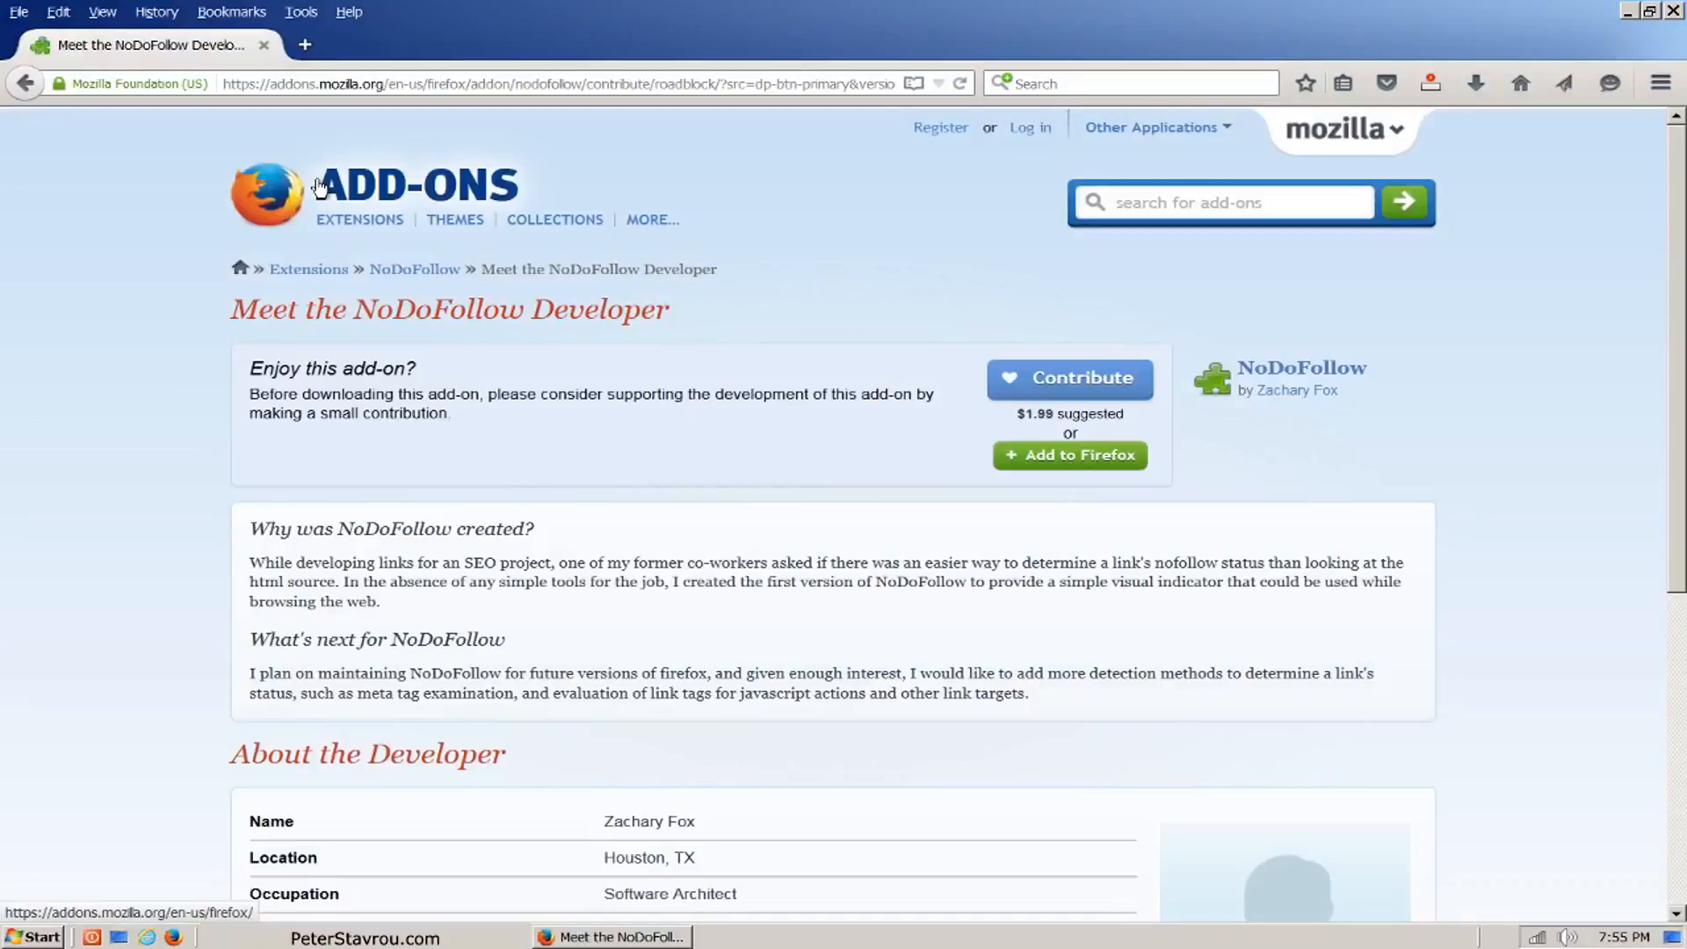
pyautogui.click(304, 14)
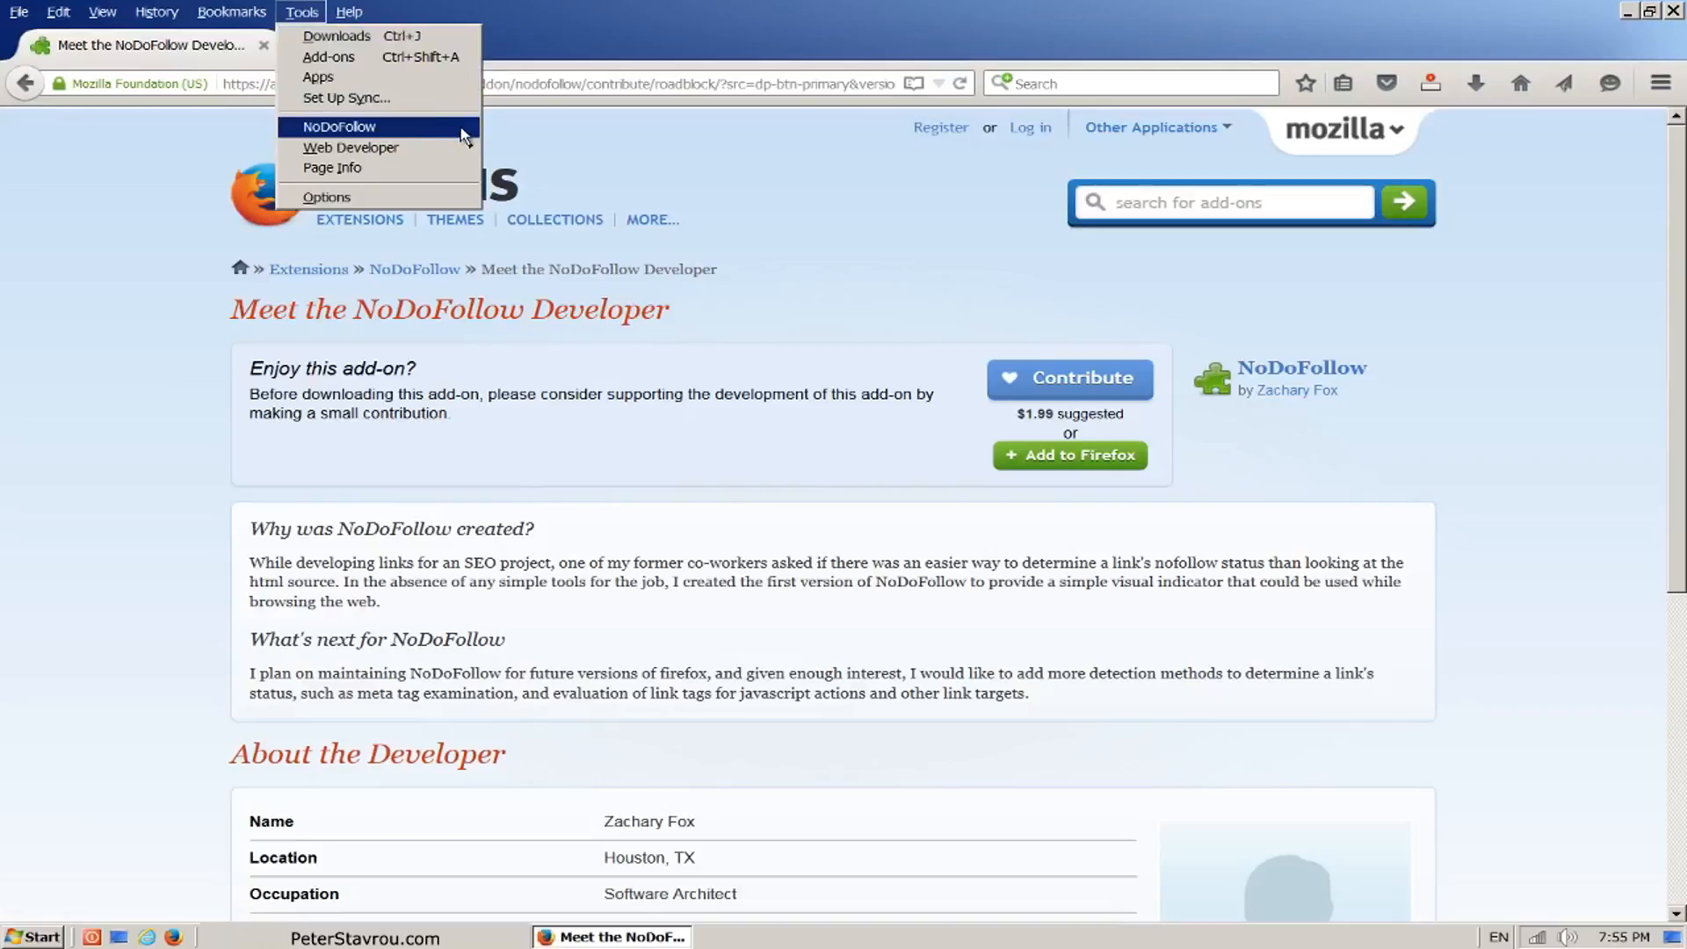
pyautogui.click(461, 128)
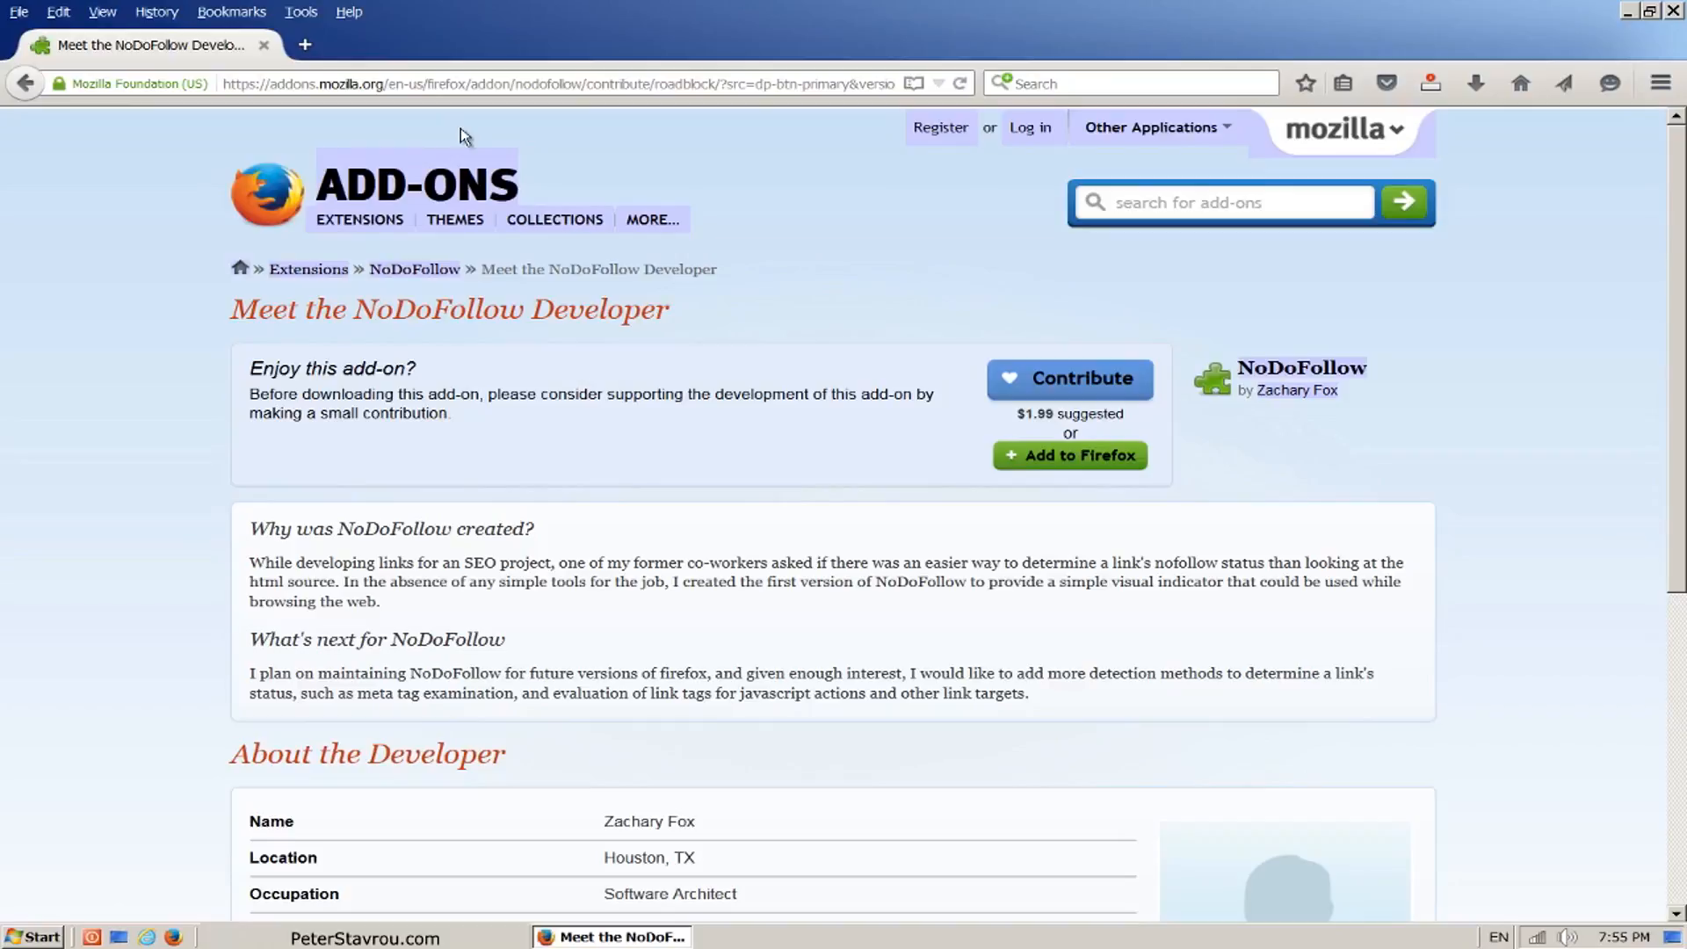
pyautogui.write('www.facebook.c')
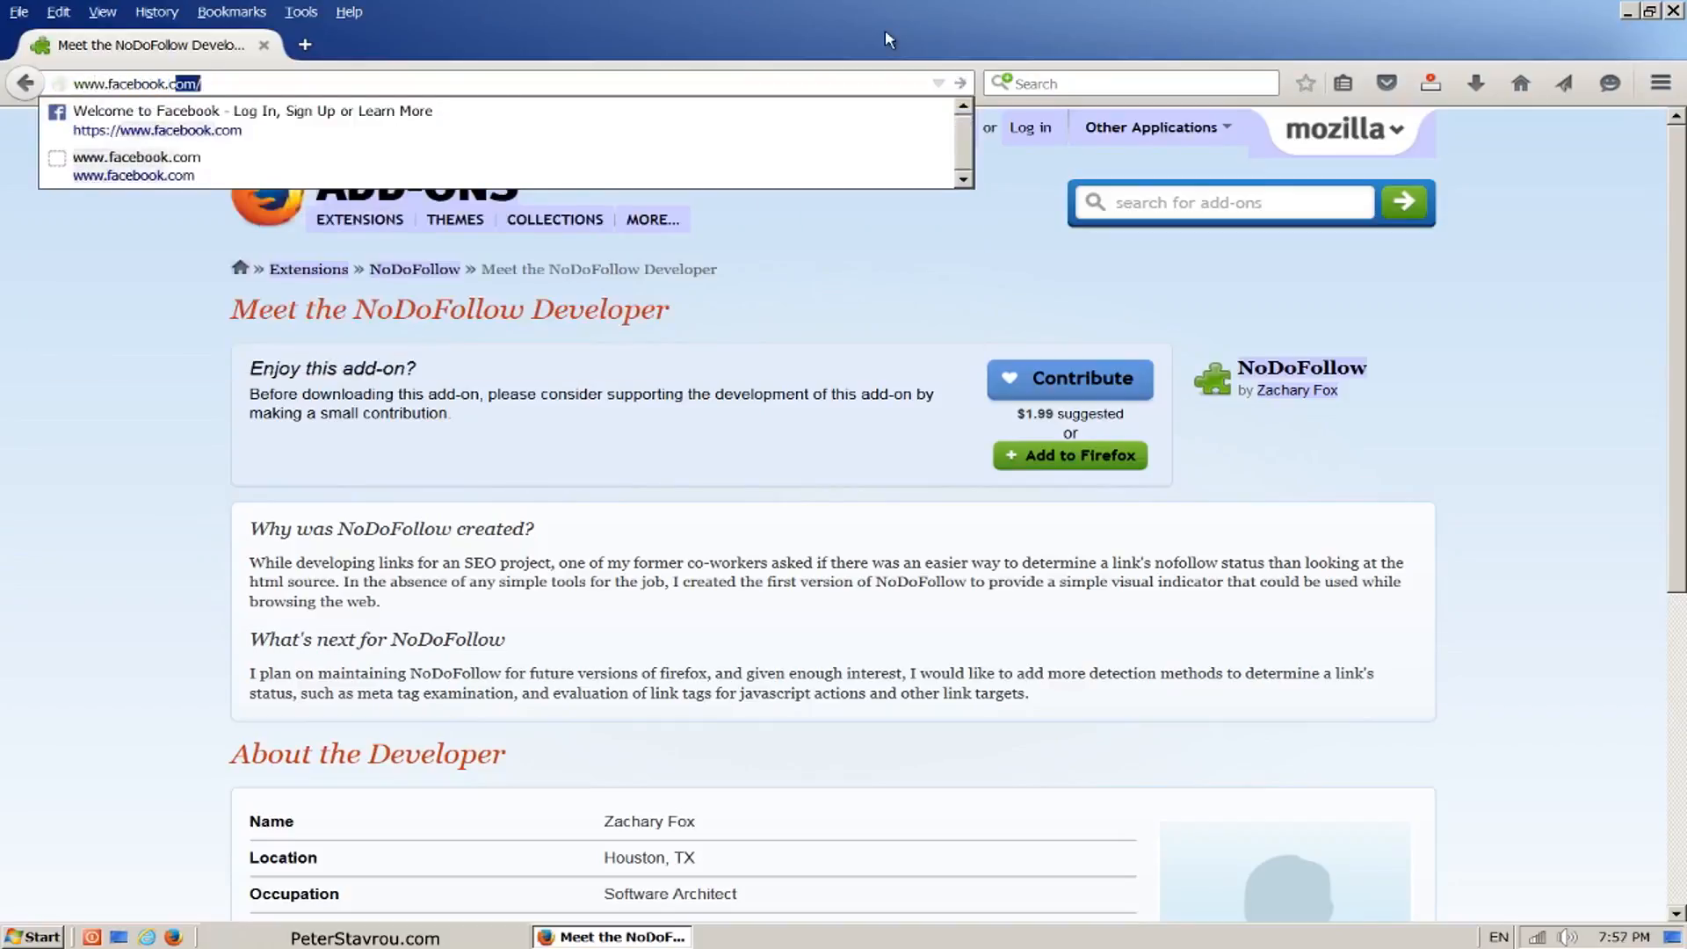
pyautogui.write('om')
pyautogui.press('Return')
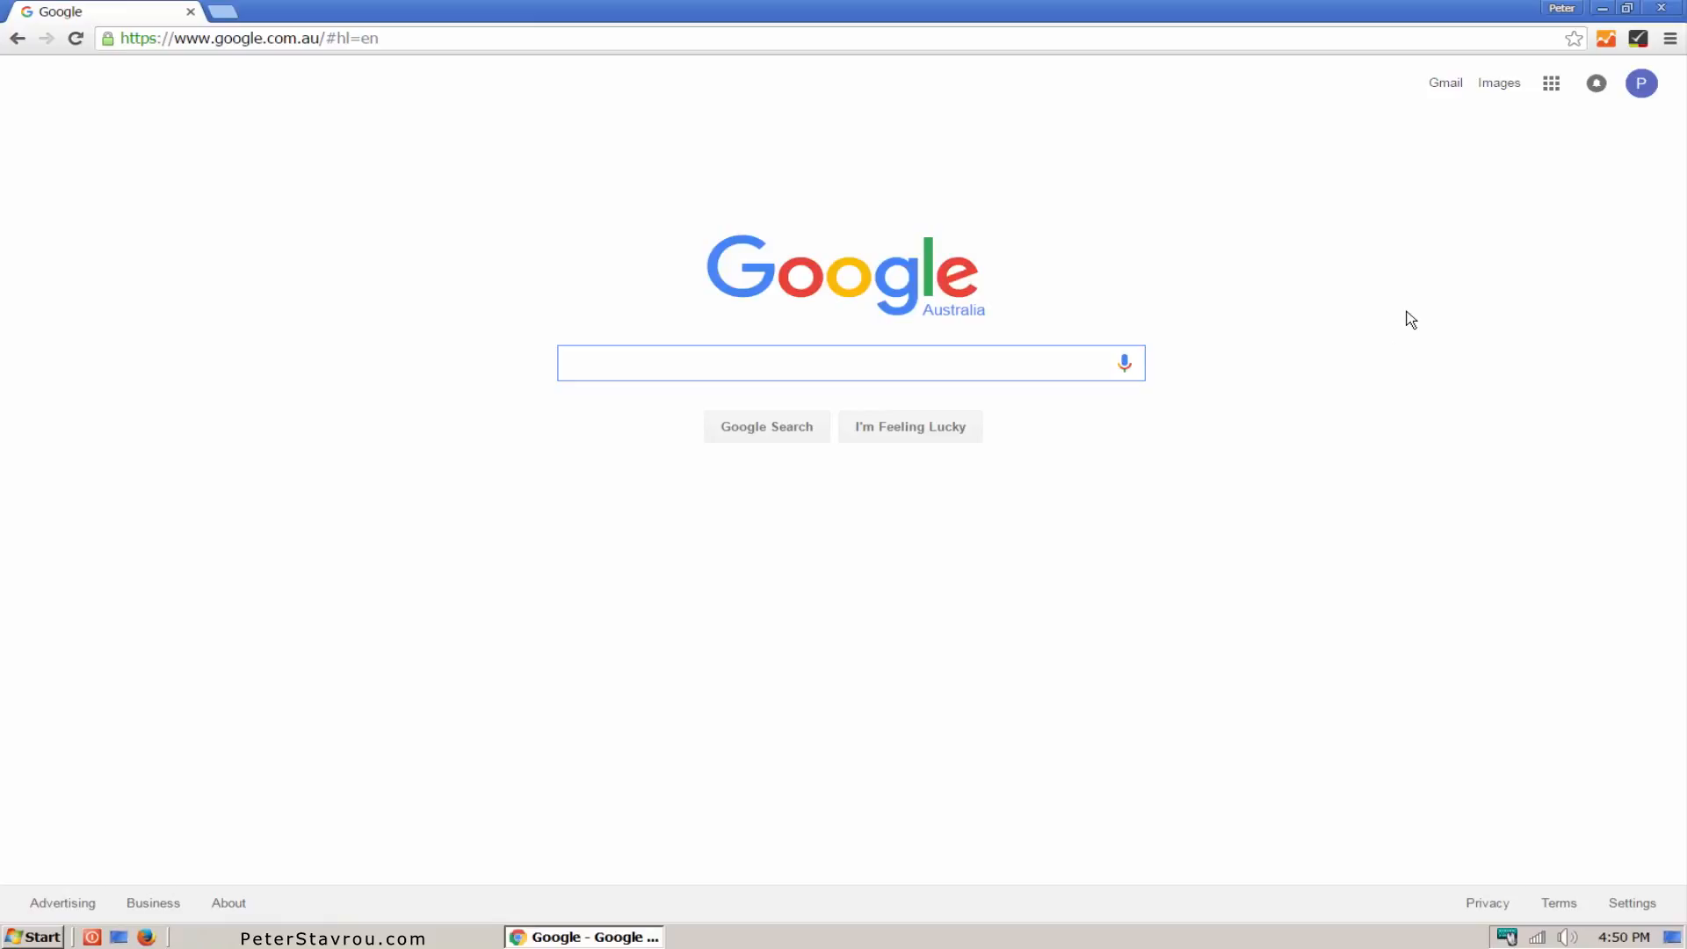
# Step: Search Google in Chrome for "mozbar" and add the MozBar extension from its Chrome Web Store listing
pyautogui.write('mozbar')
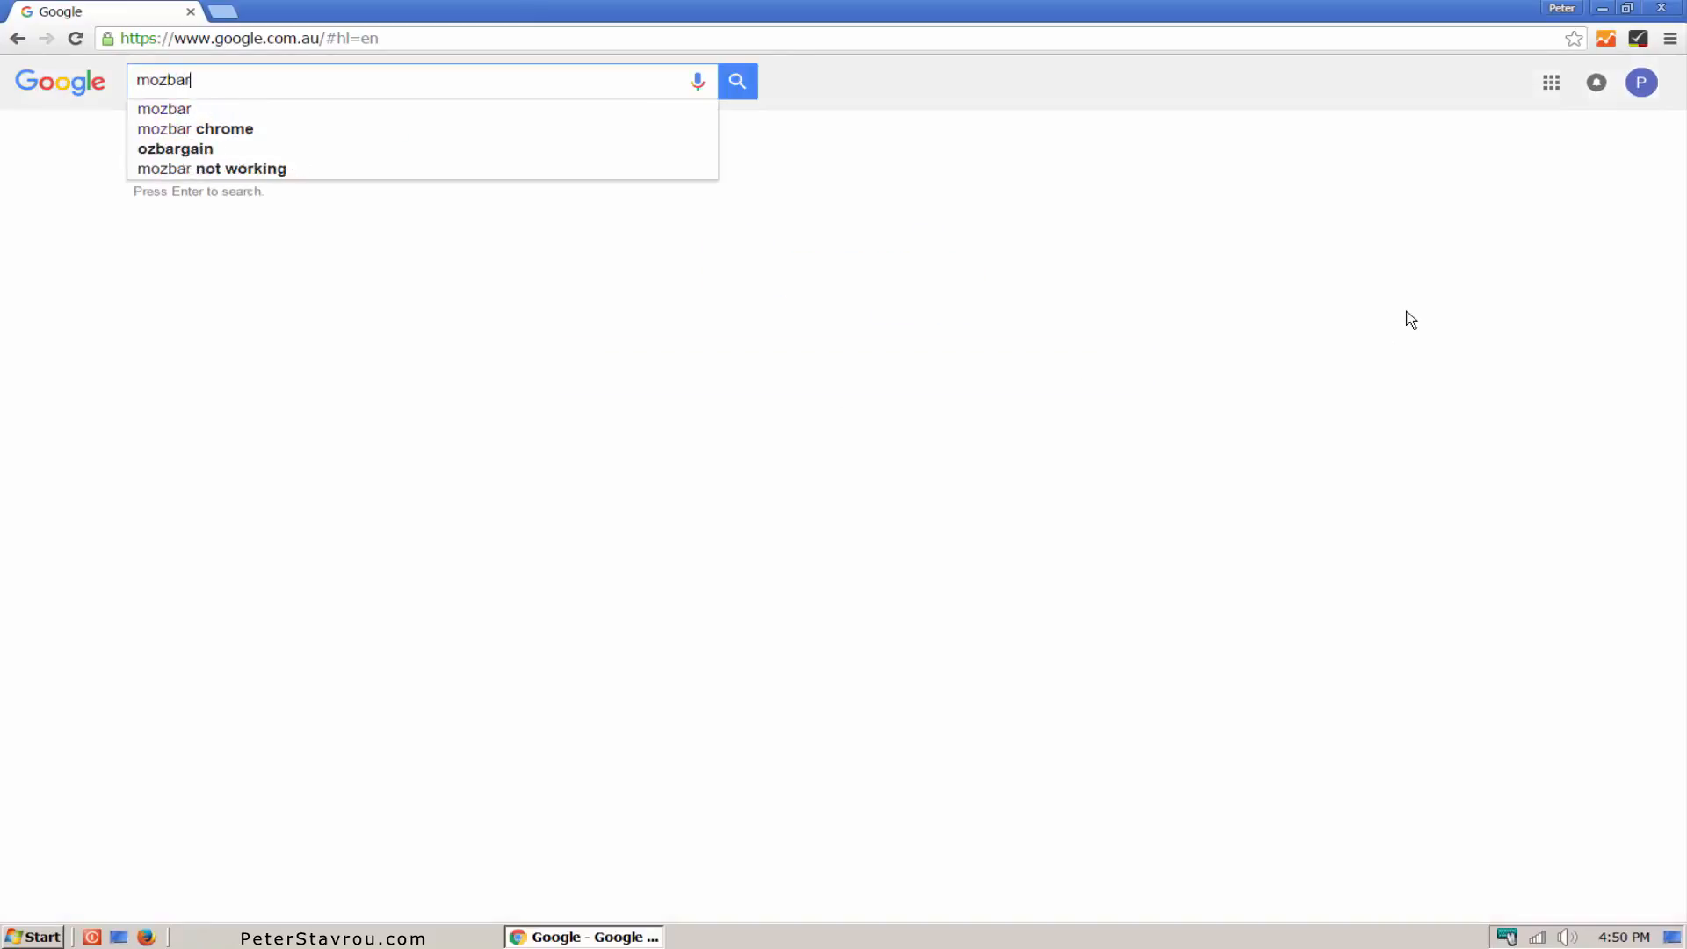
pyautogui.press('Return')
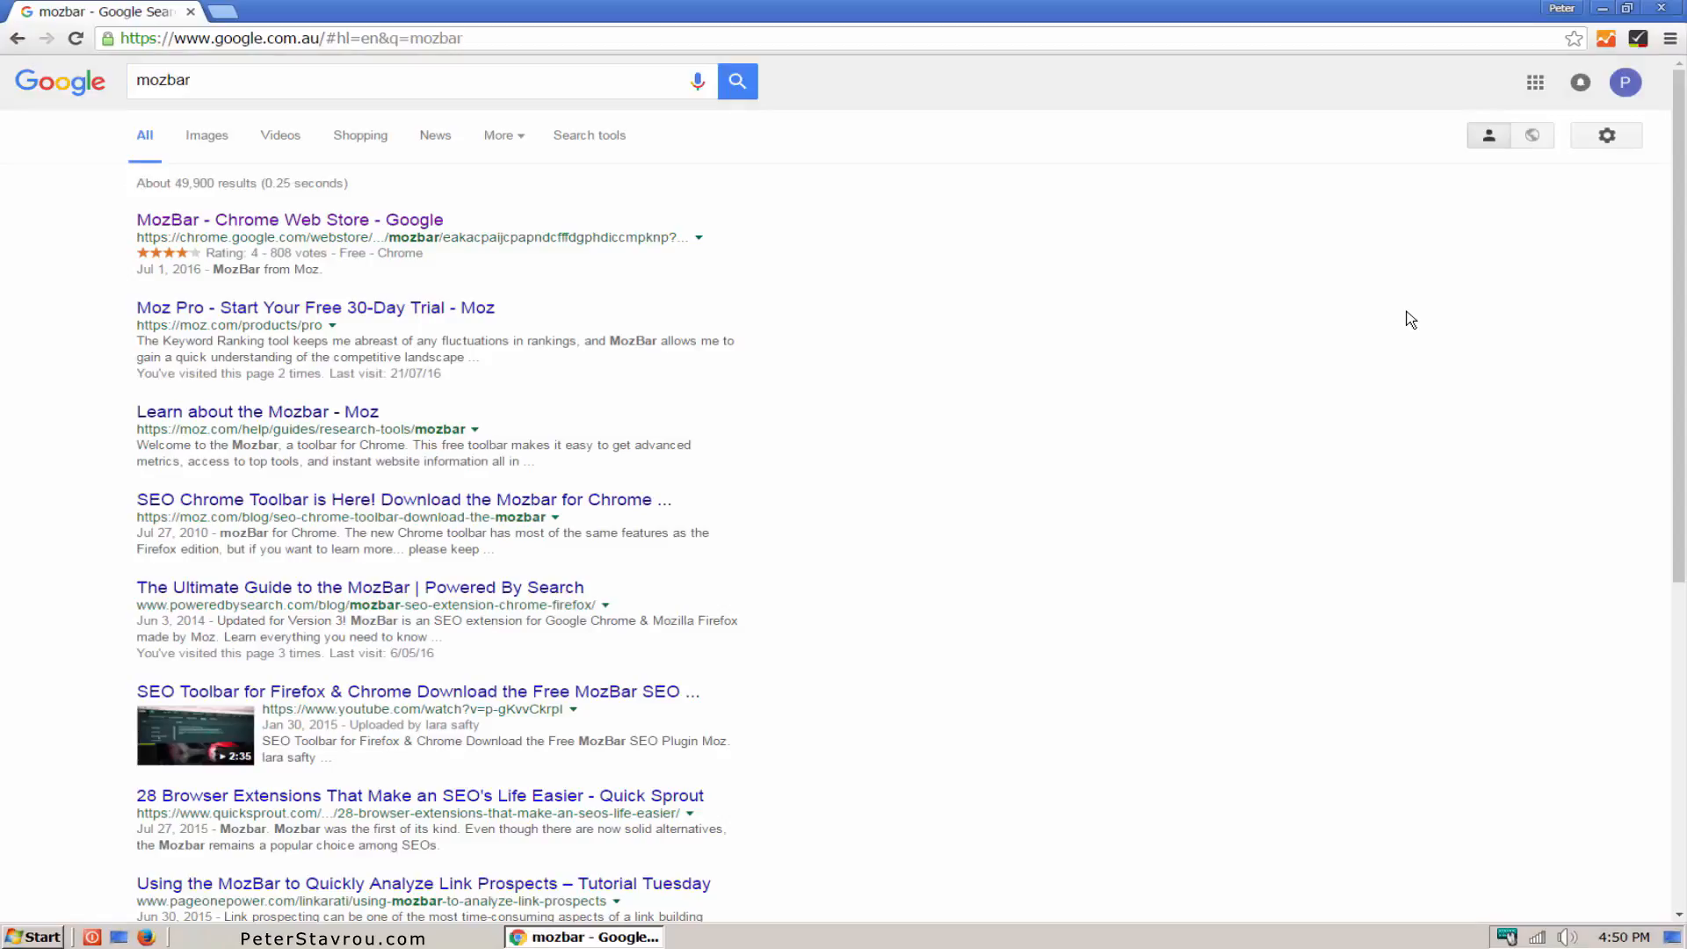
pyautogui.click(440, 231)
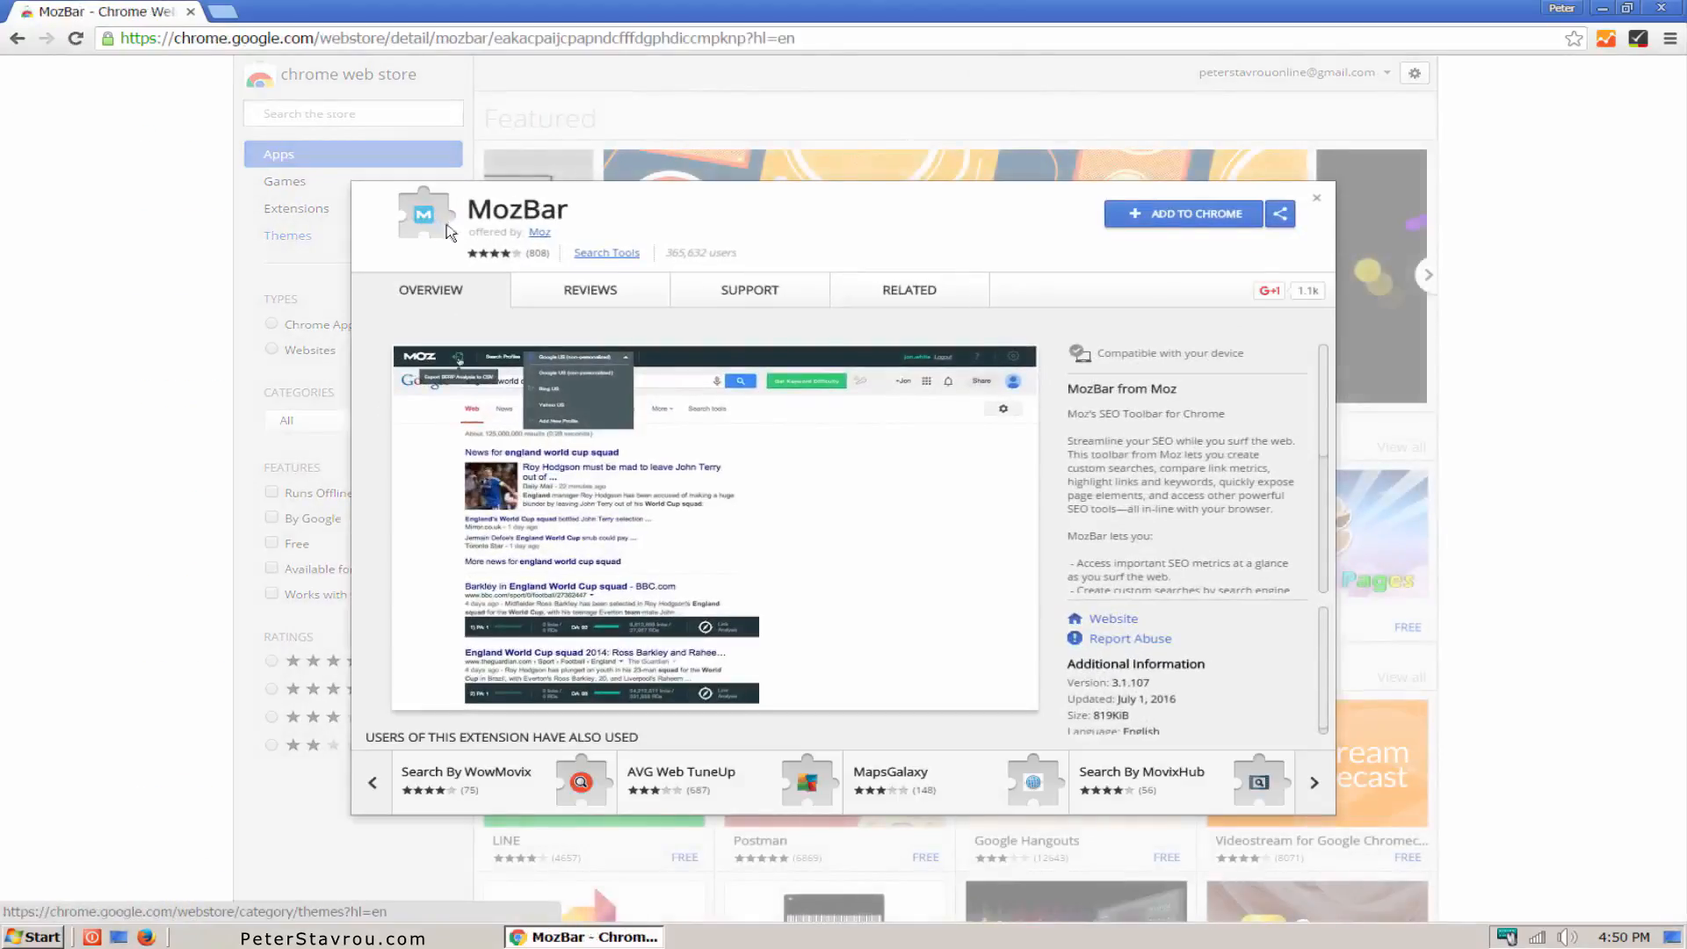
pyautogui.click(1113, 227)
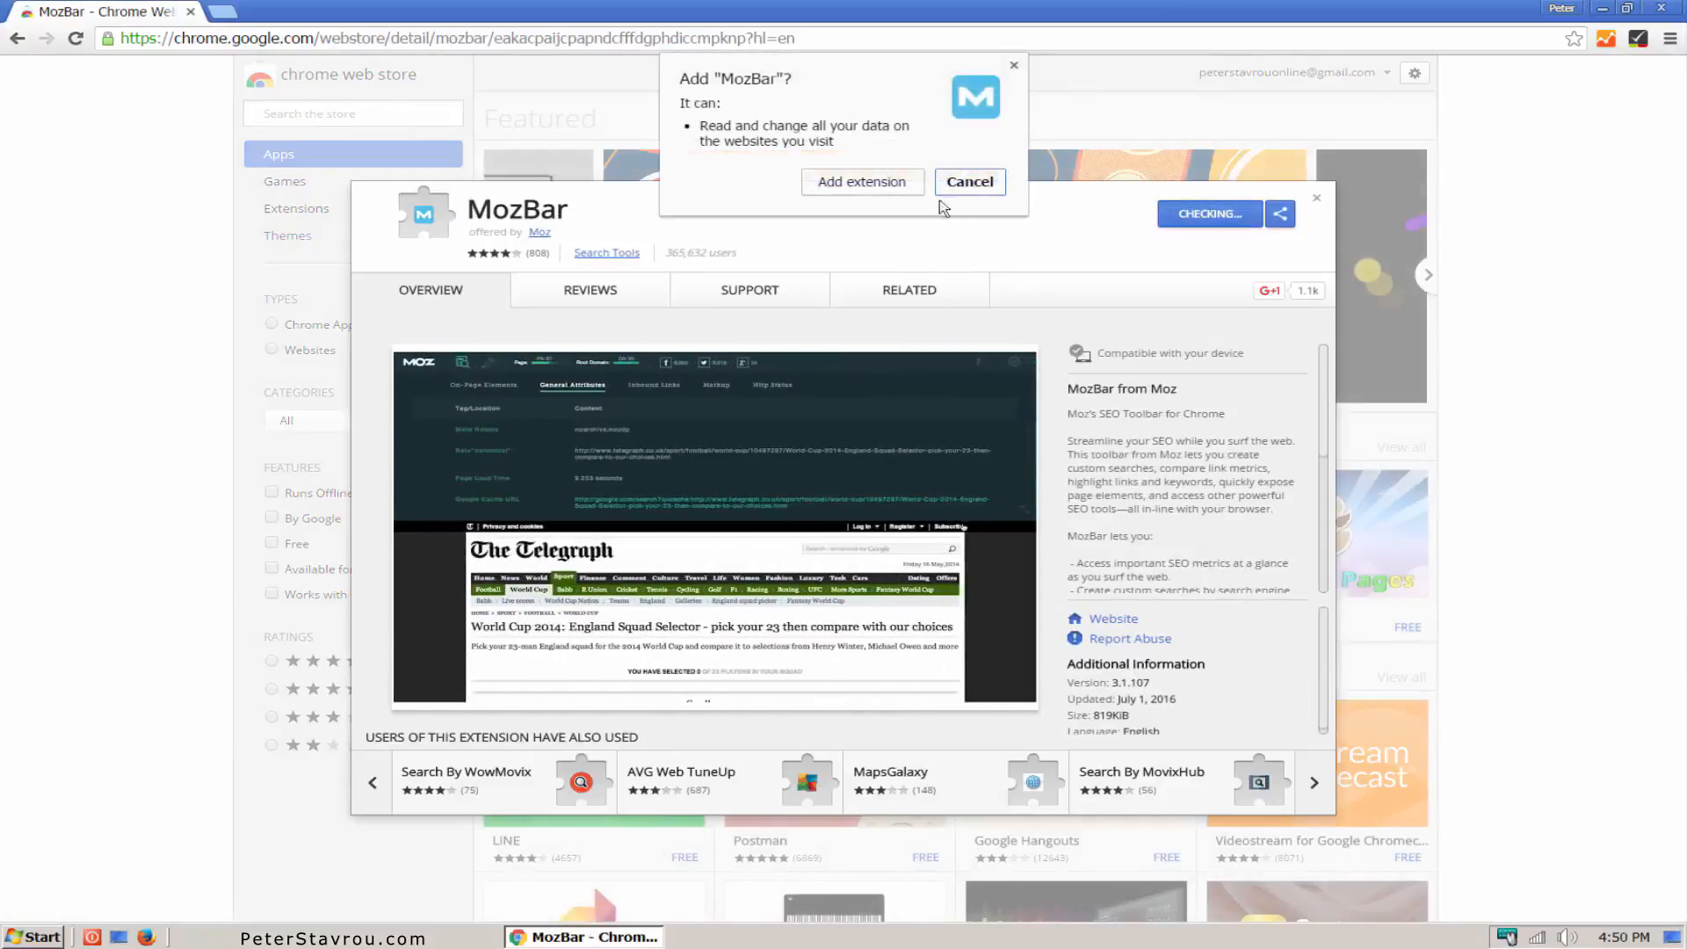
pyautogui.click(914, 185)
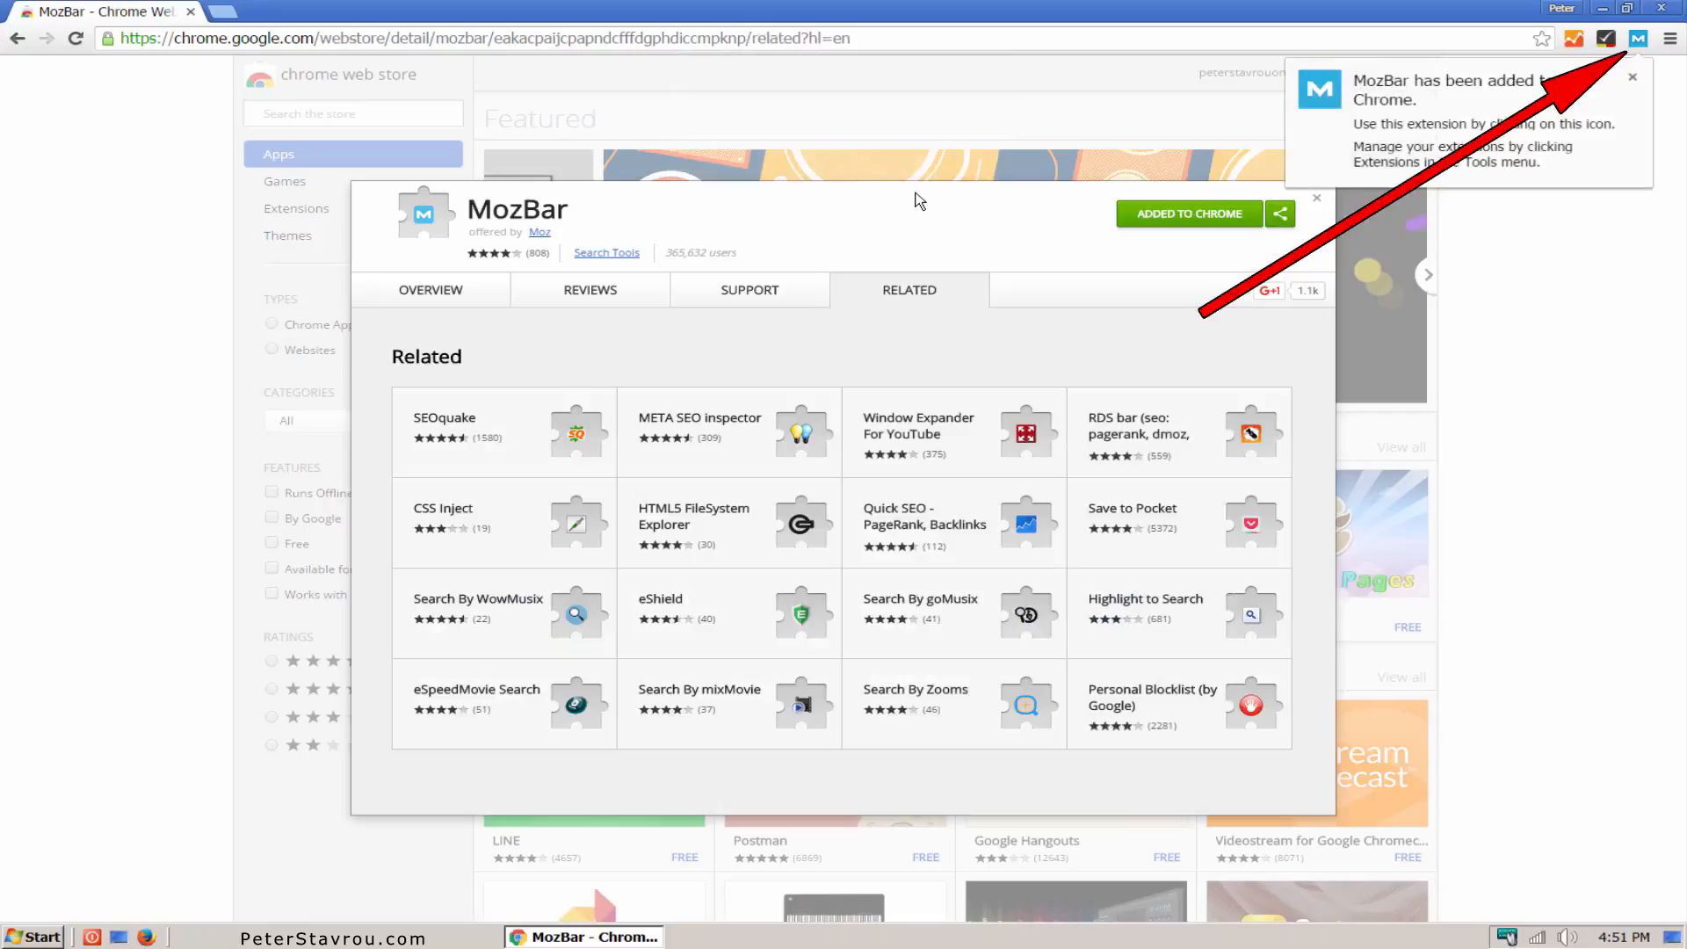
pyautogui.click(1632, 79)
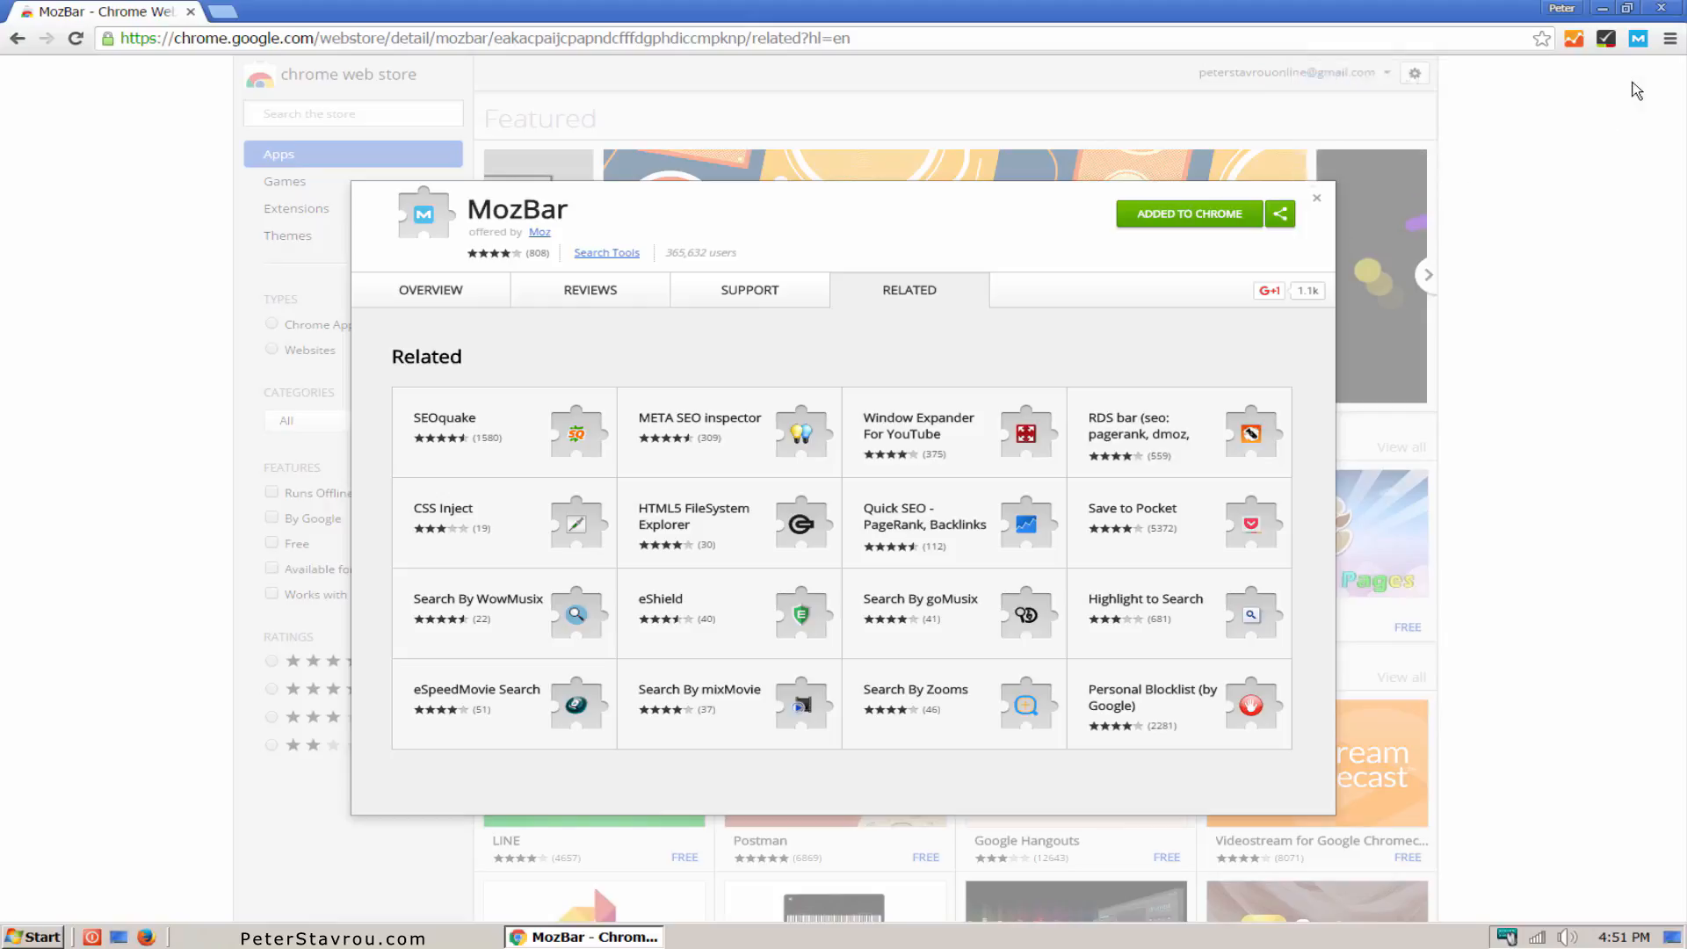
pyautogui.click(1374, 37)
pyautogui.write('facebook.com')
pyautogui.press('Return')
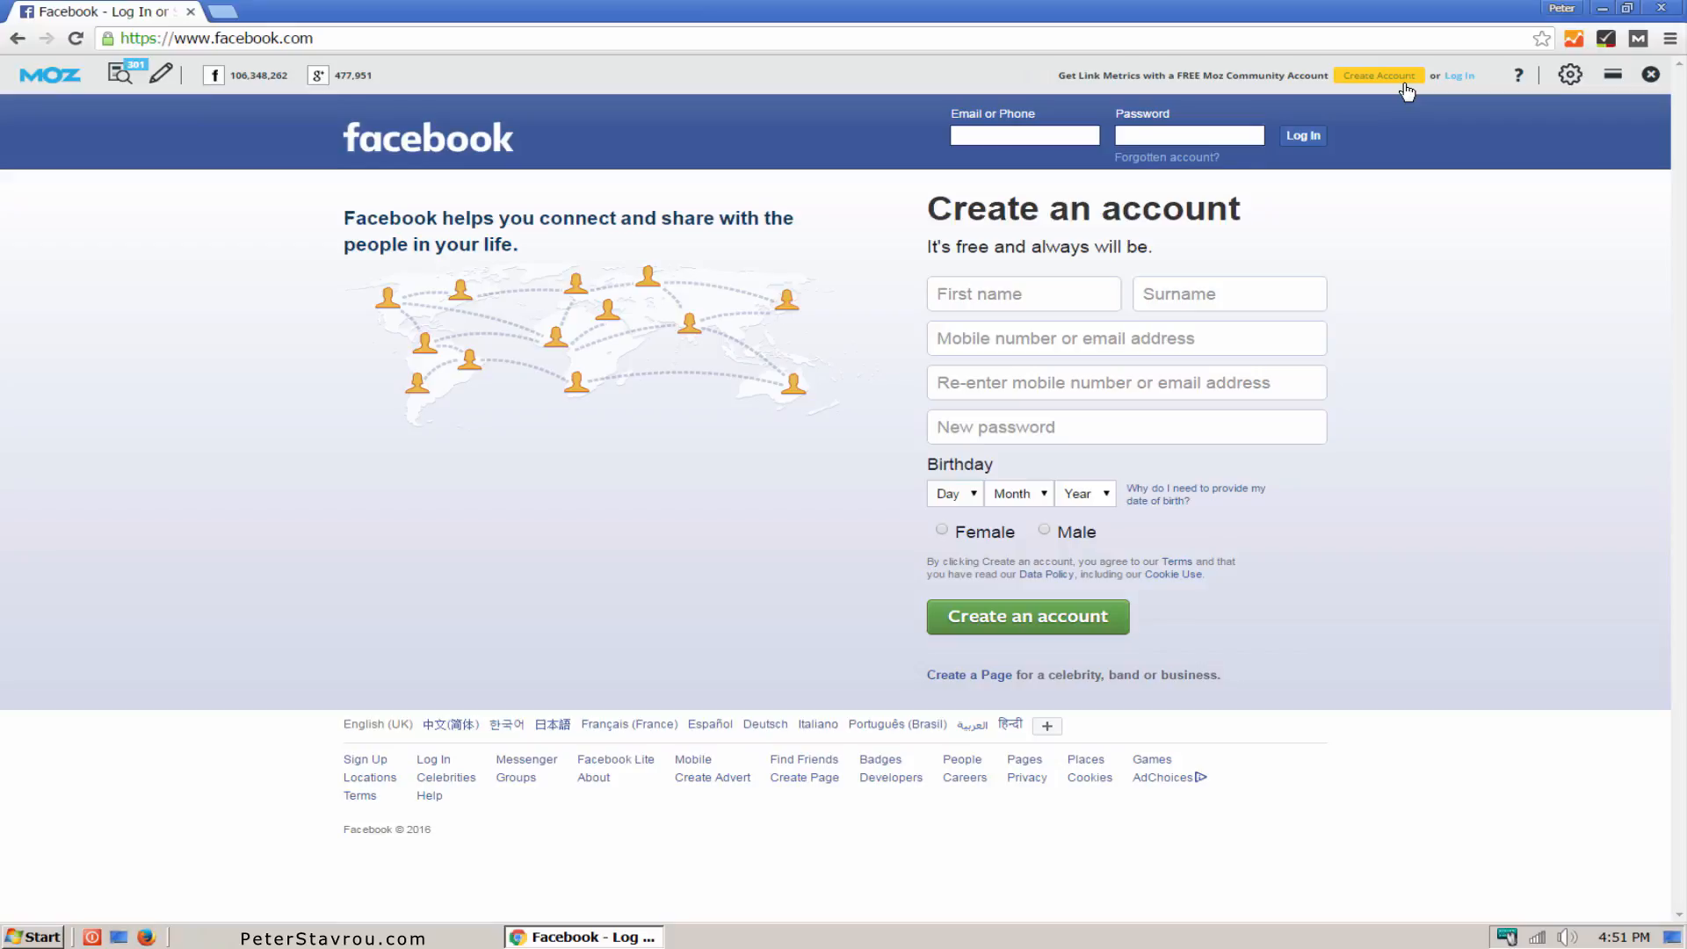
pyautogui.click(1460, 76)
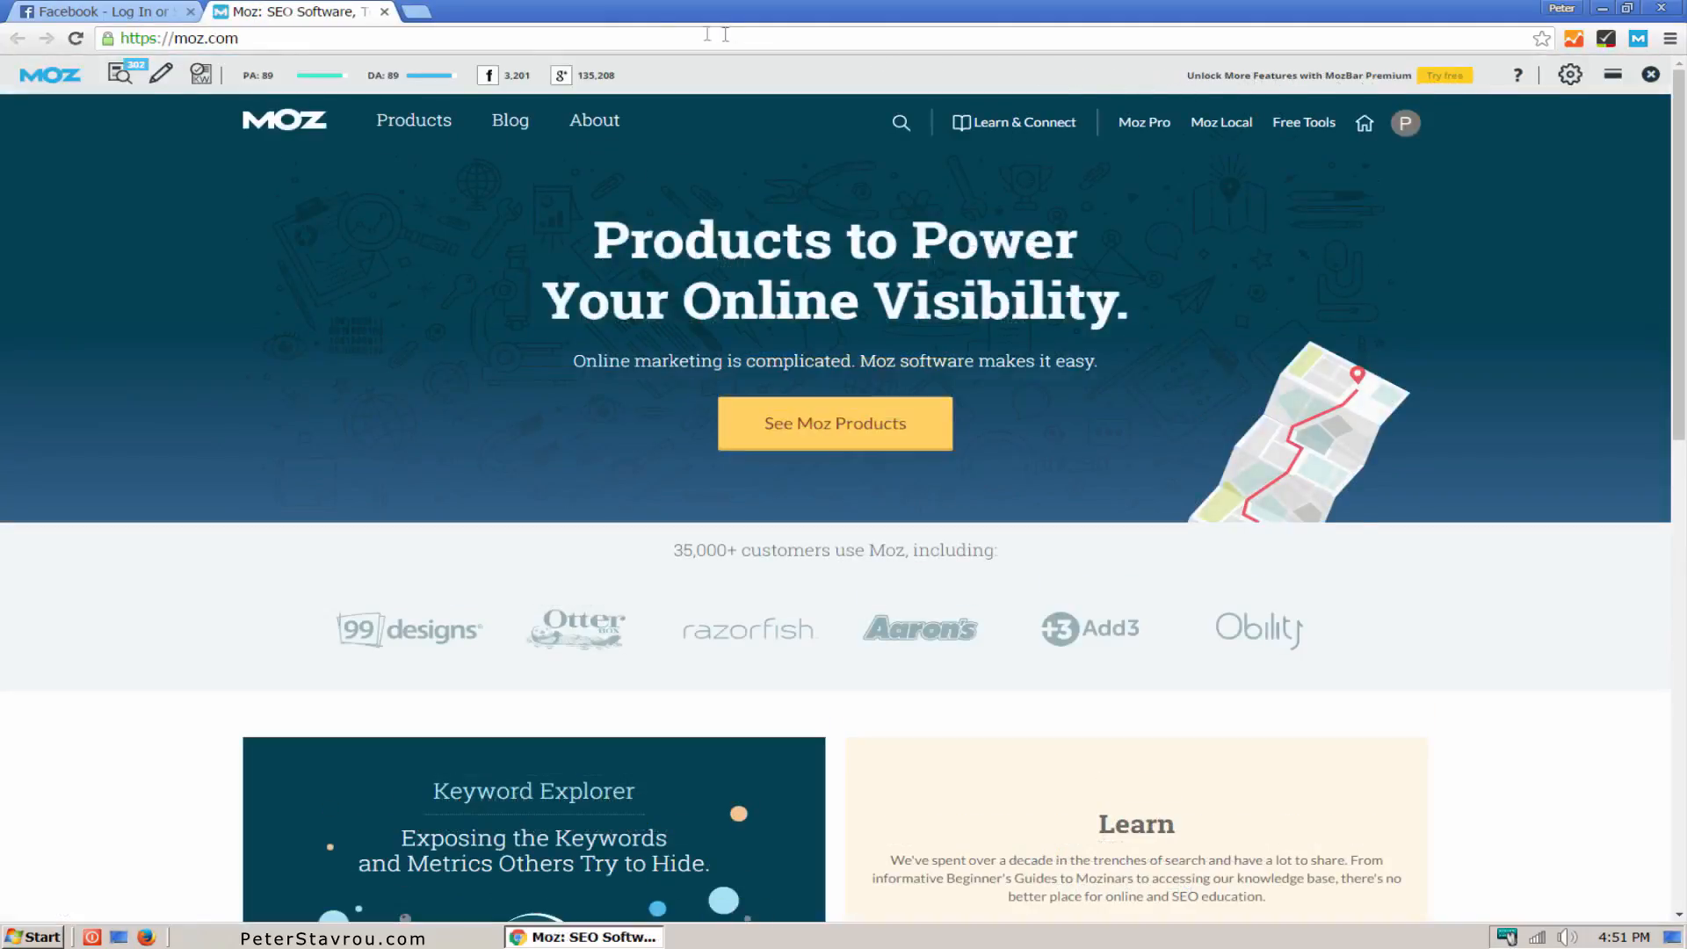
pyautogui.click(385, 12)
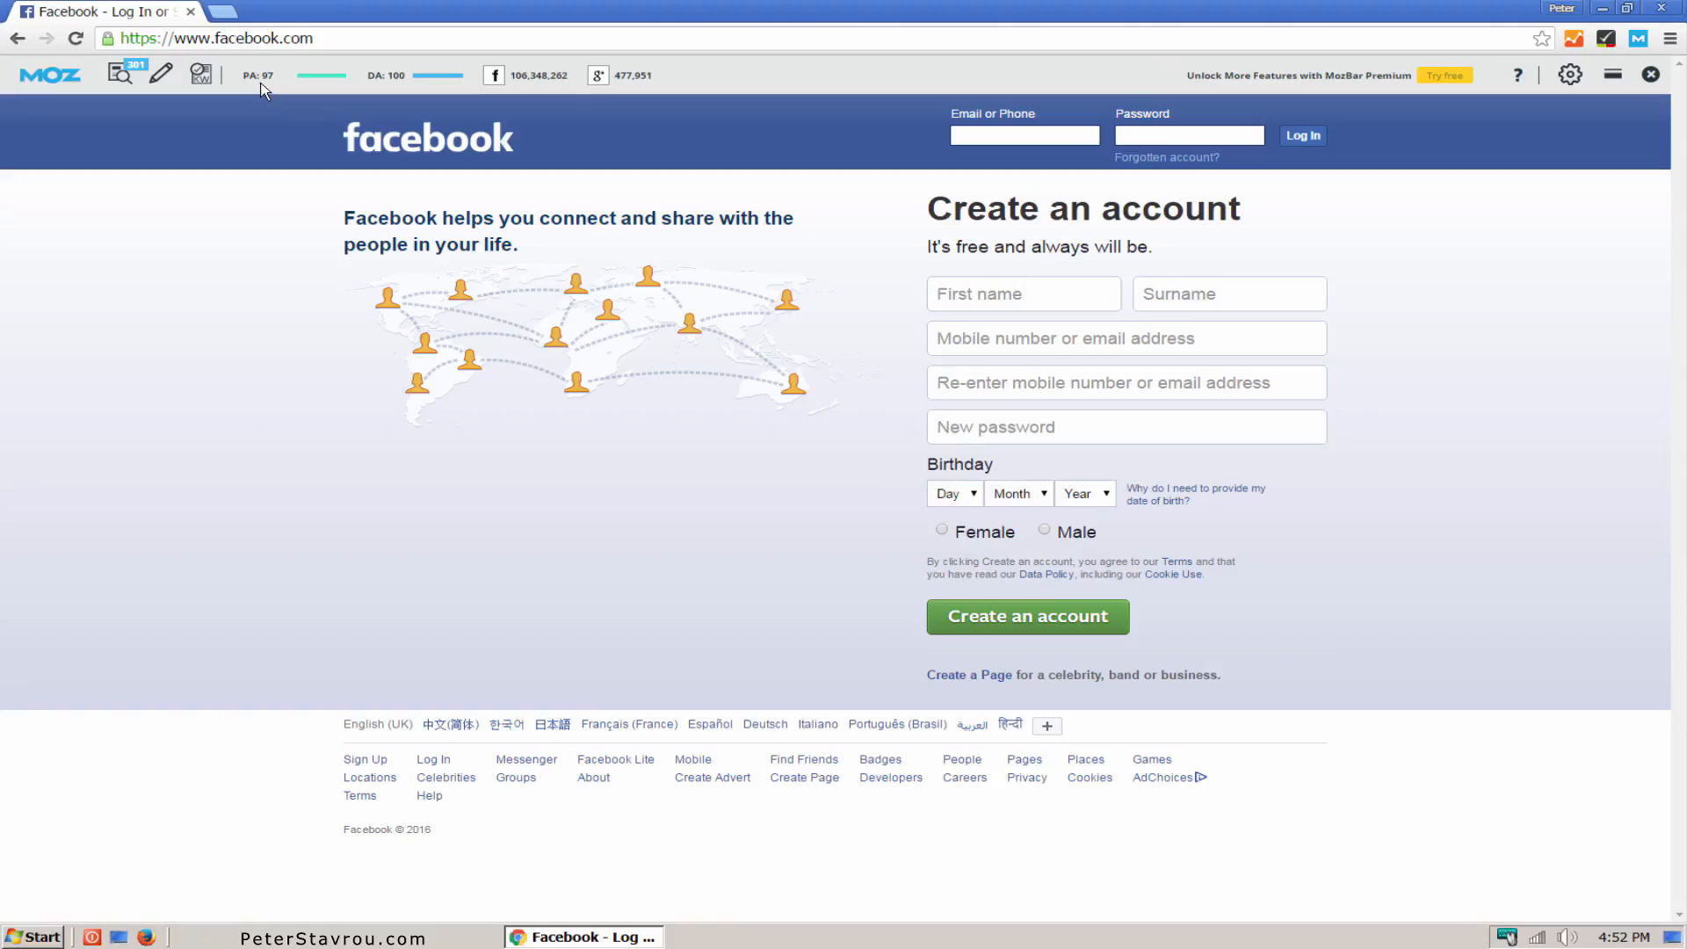
# Step: Use MozBar to highlight the followed, no-followed, external and internal links on the Facebook page in turn, switching each highlight off again
pyautogui.click(160, 75)
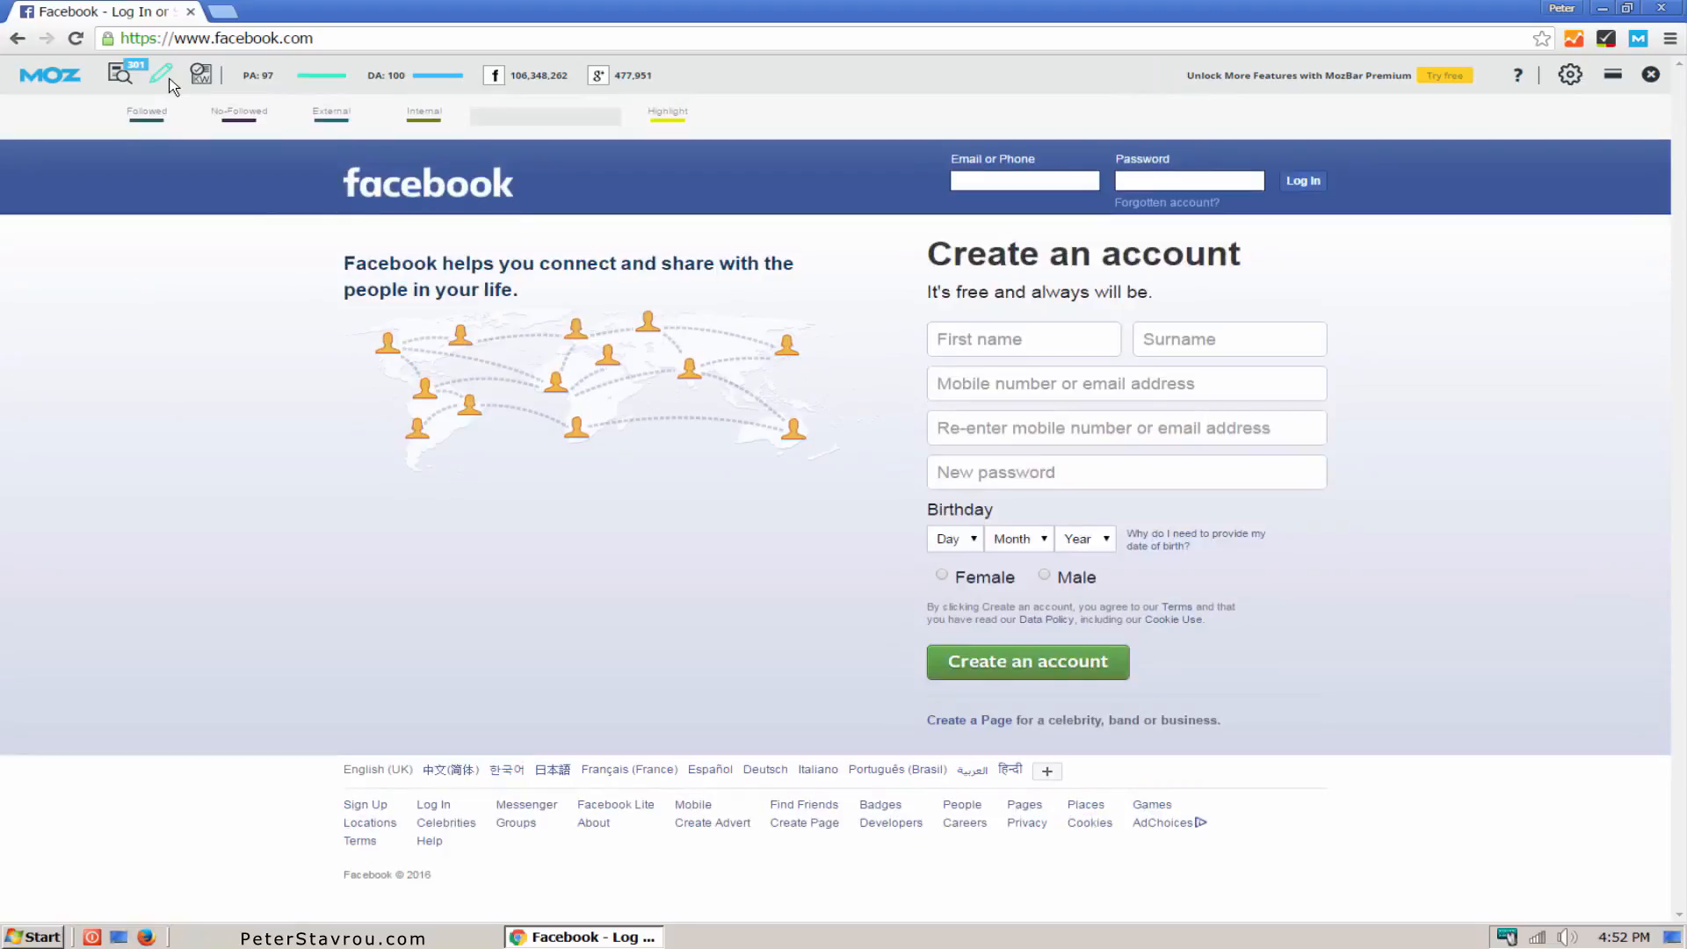
pyautogui.click(166, 129)
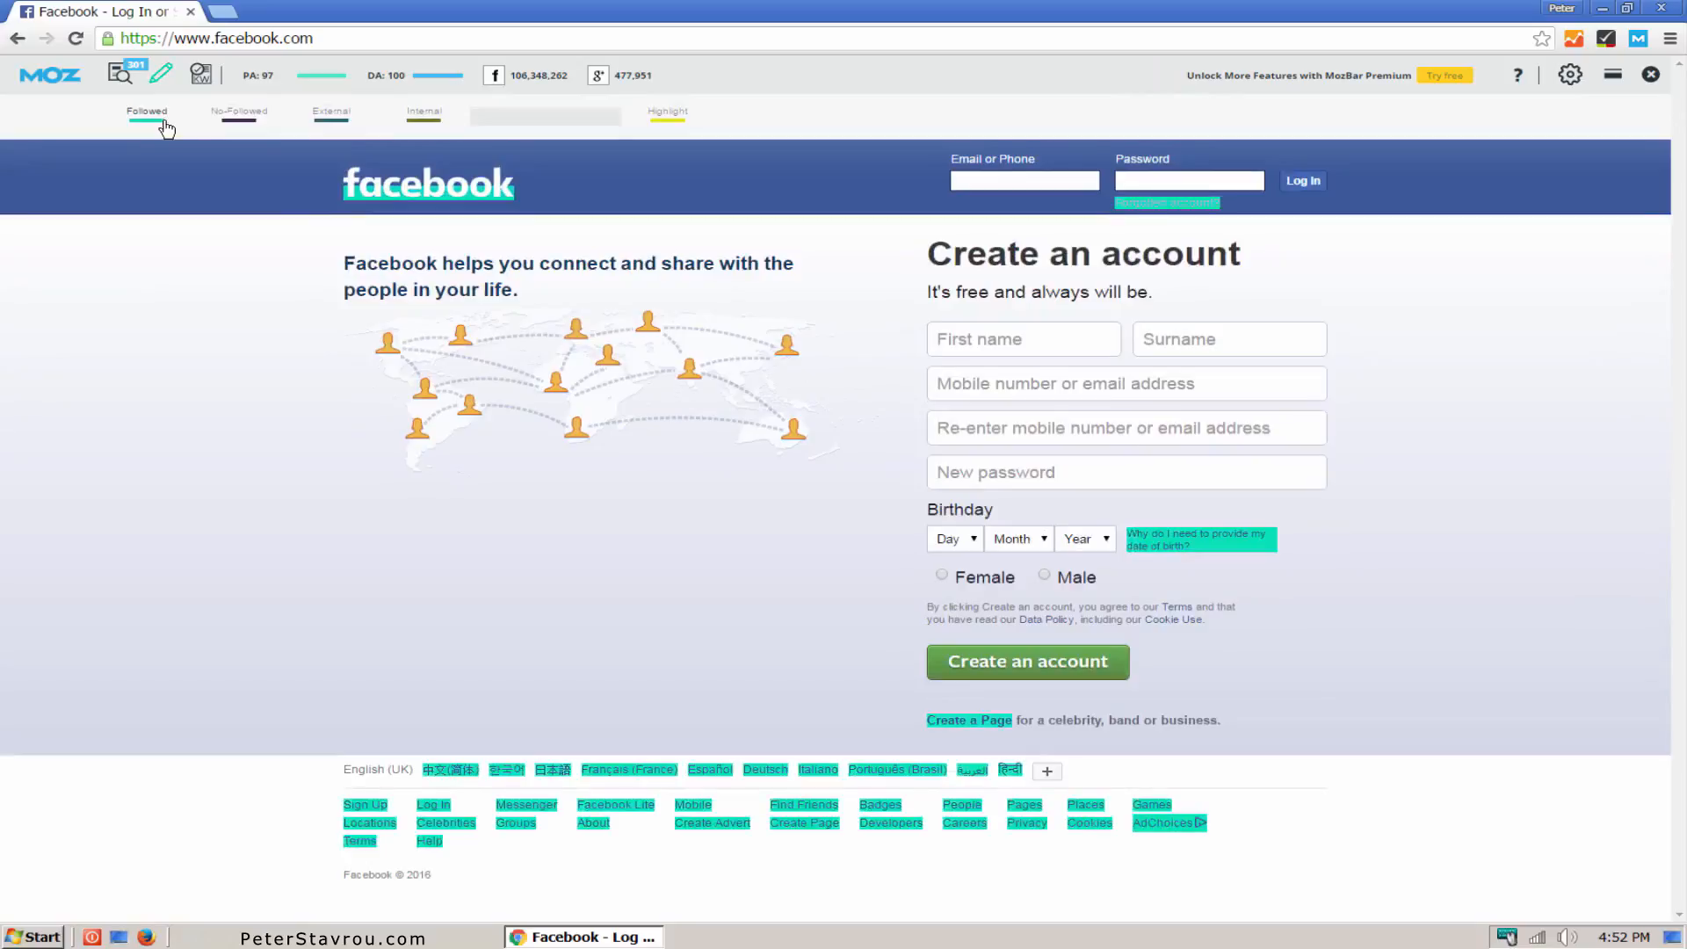
pyautogui.click(166, 129)
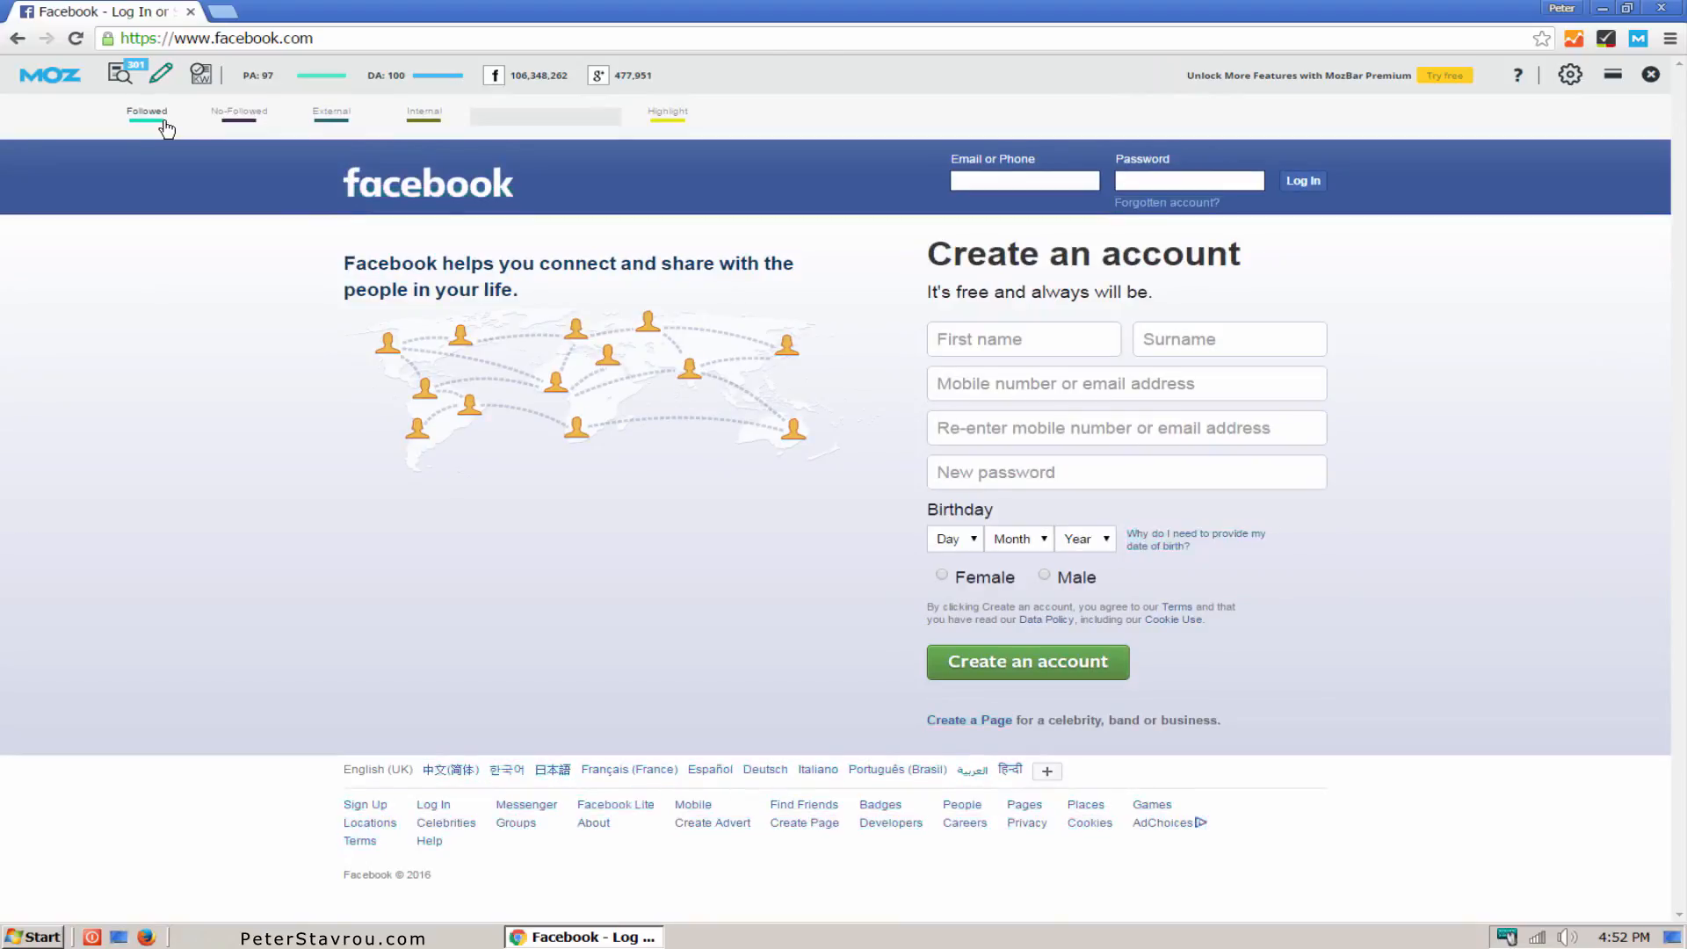
pyautogui.click(231, 127)
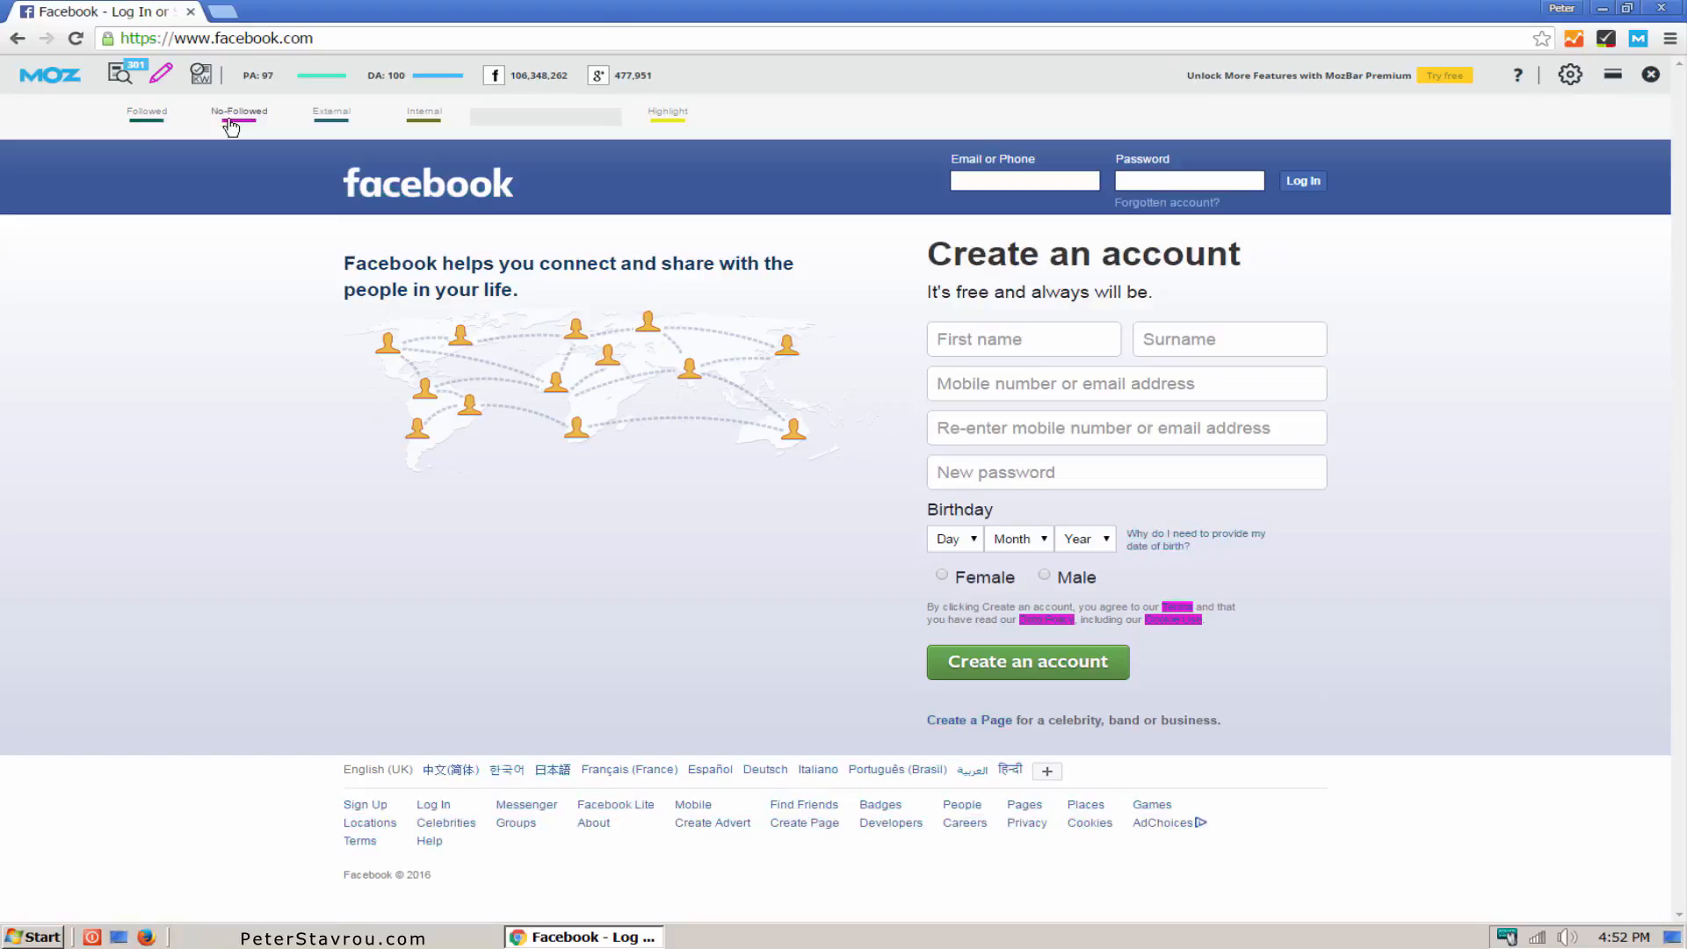
pyautogui.click(231, 128)
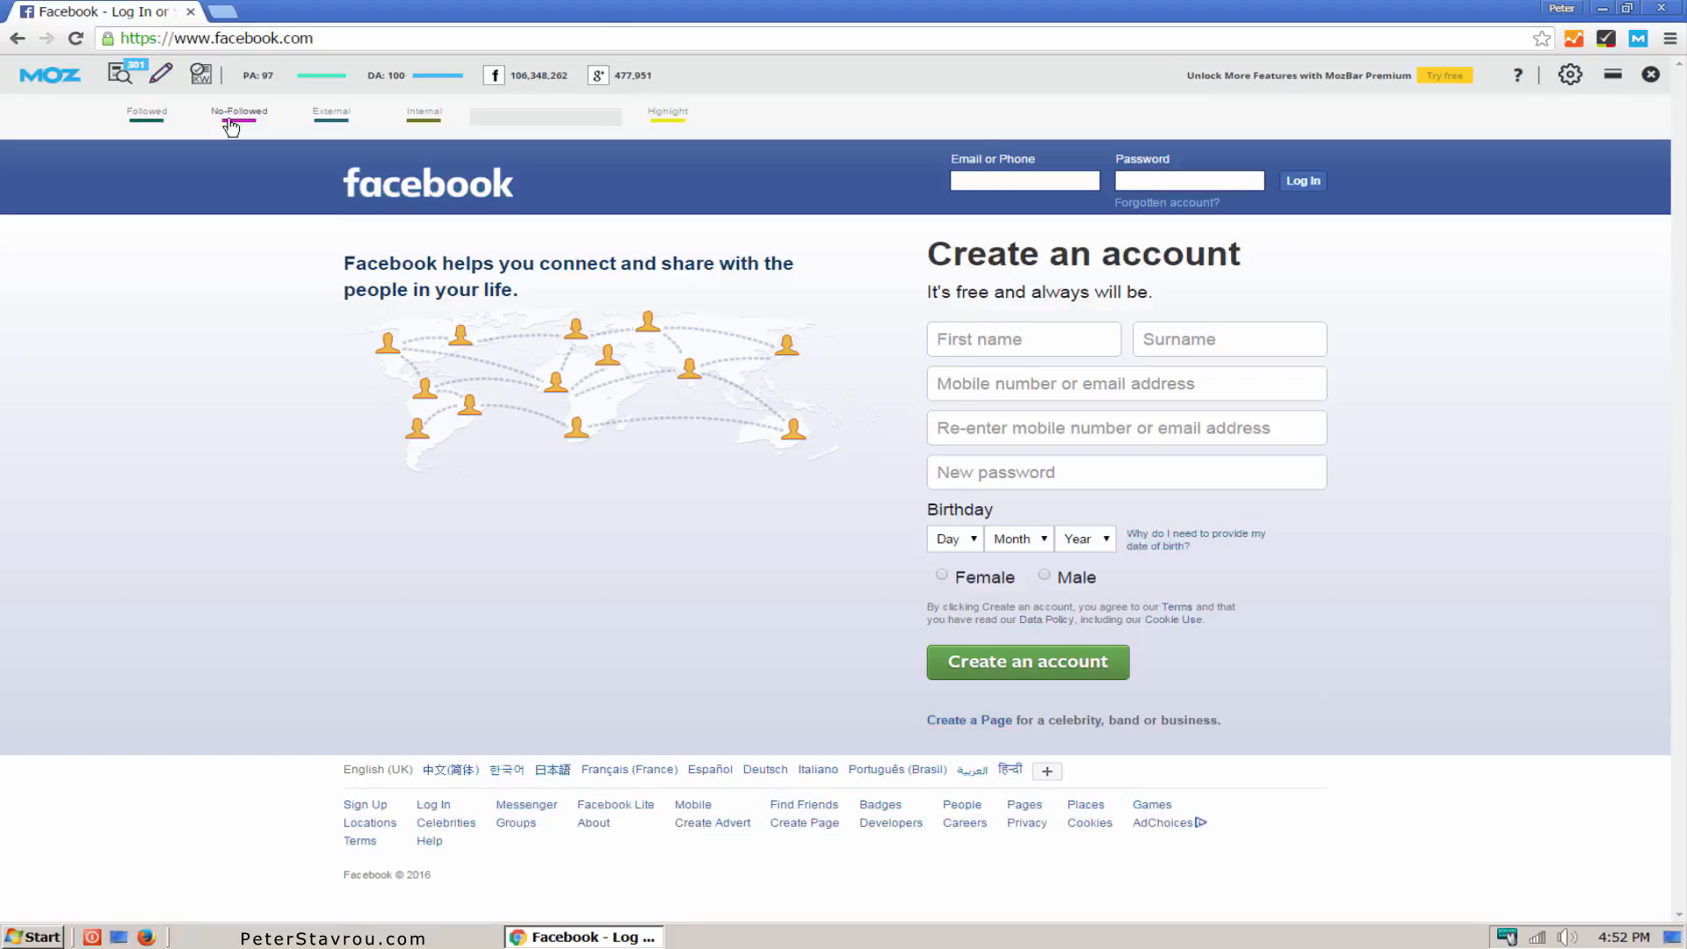
pyautogui.click(321, 129)
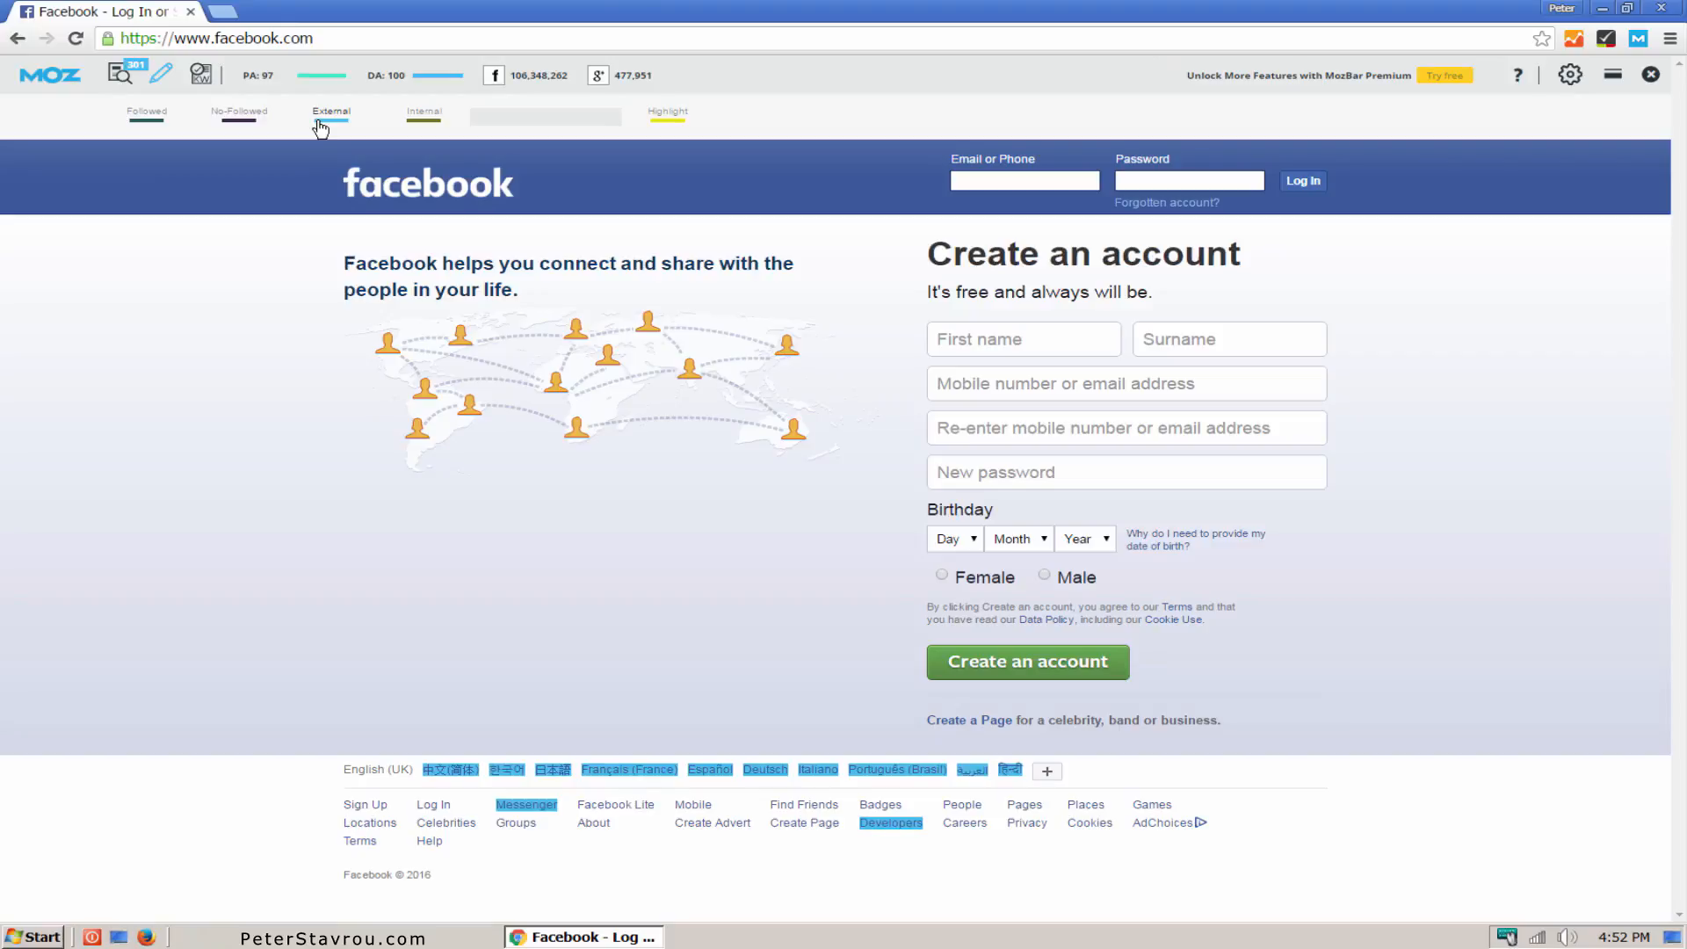
pyautogui.click(320, 129)
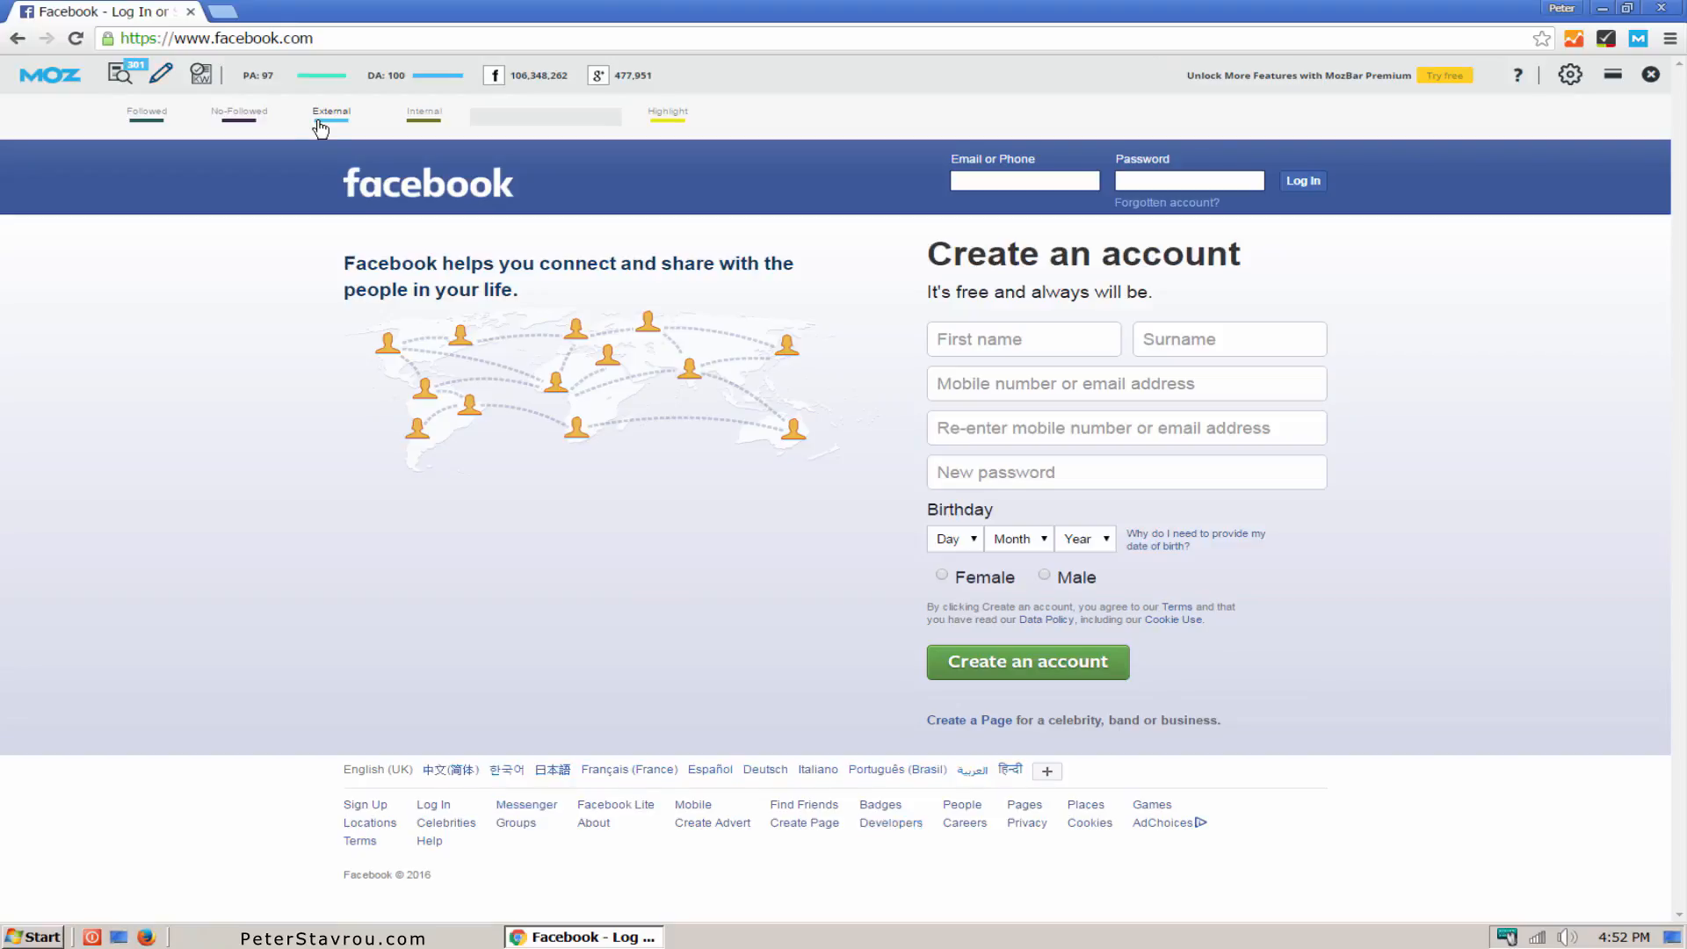
pyautogui.click(414, 130)
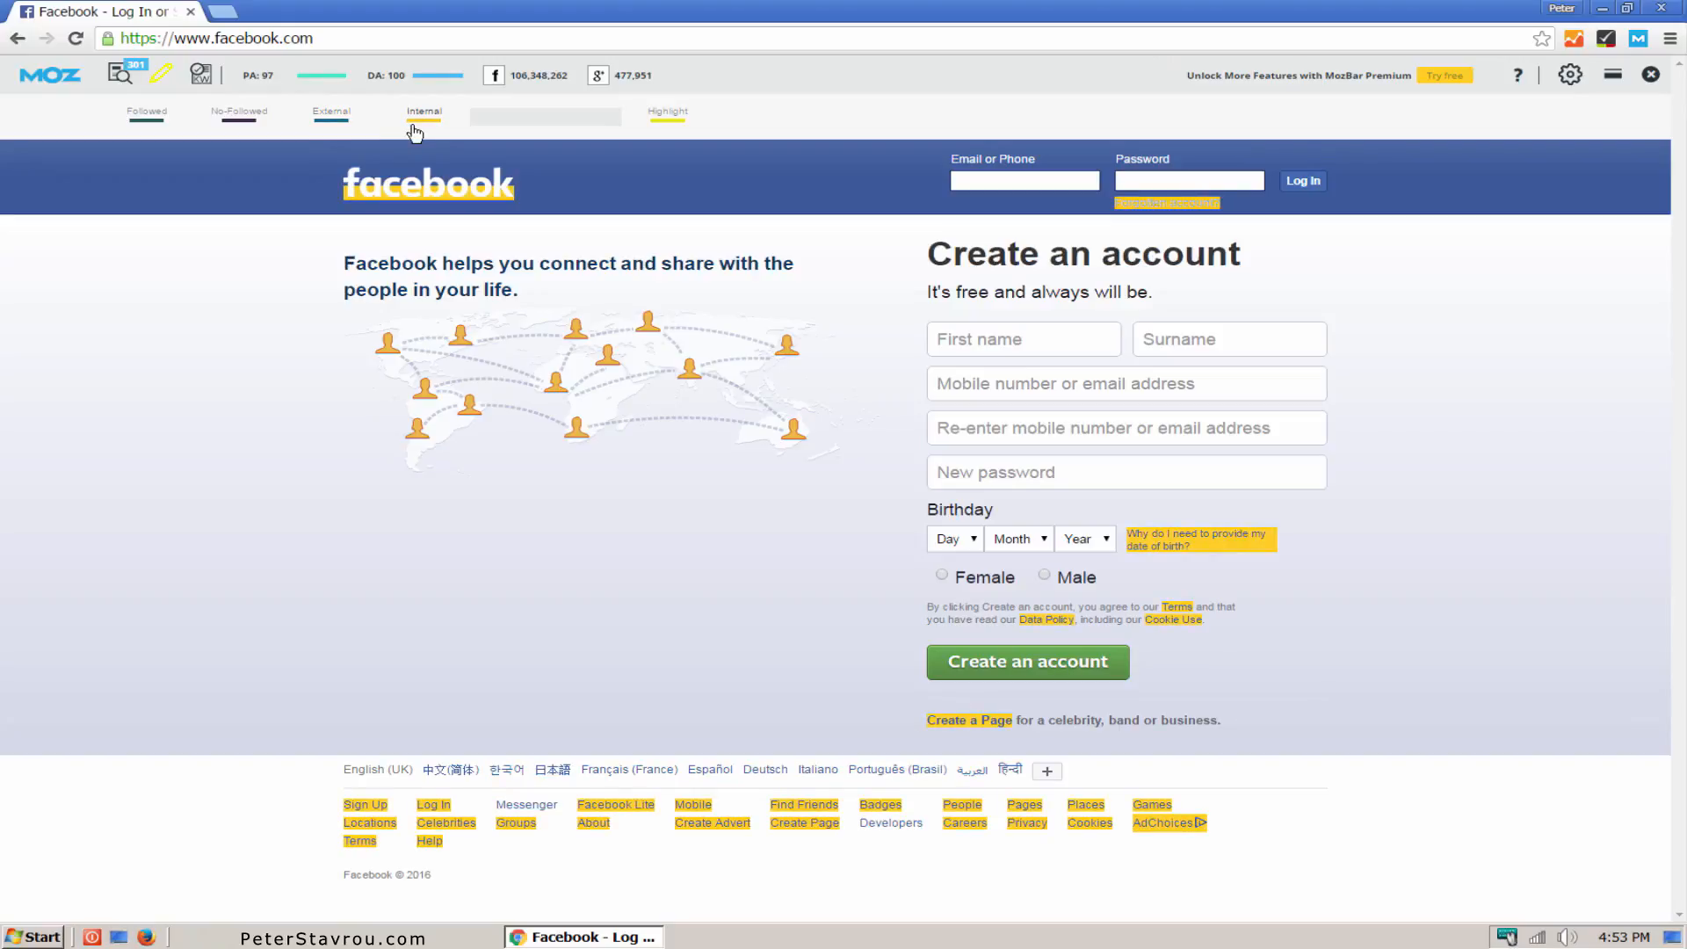
pyautogui.click(414, 130)
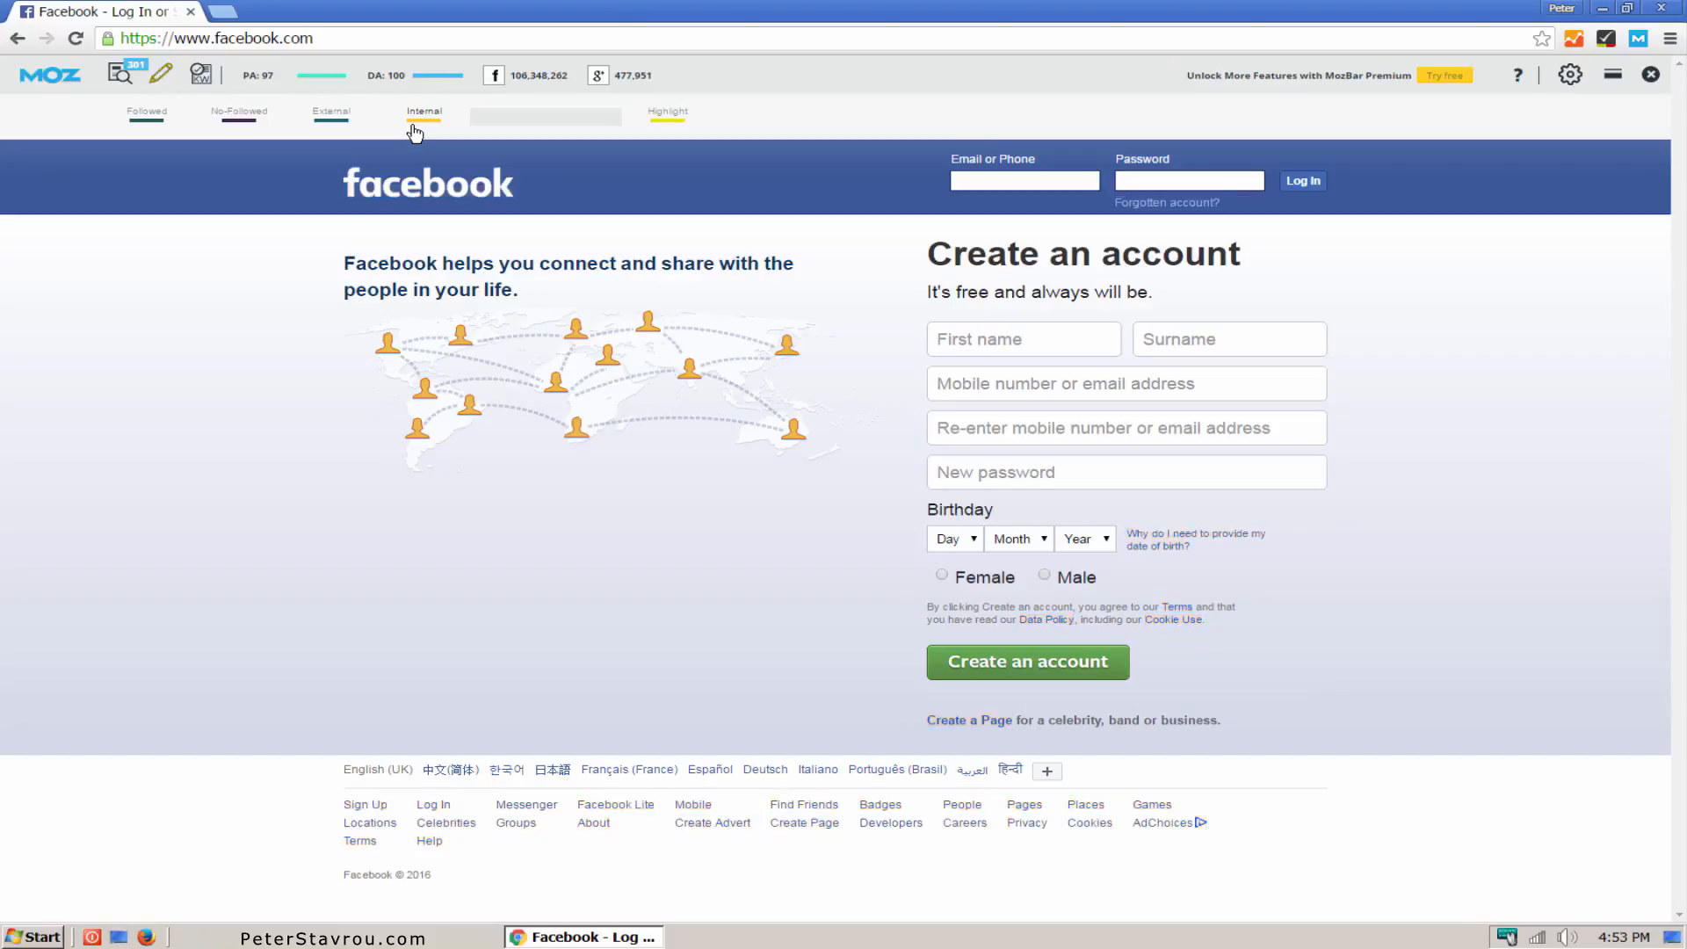
# Step: Highlight the keyword "facebook" on the page with MozBar, clear the keyword and close the link highlighting options
pyautogui.click(514, 122)
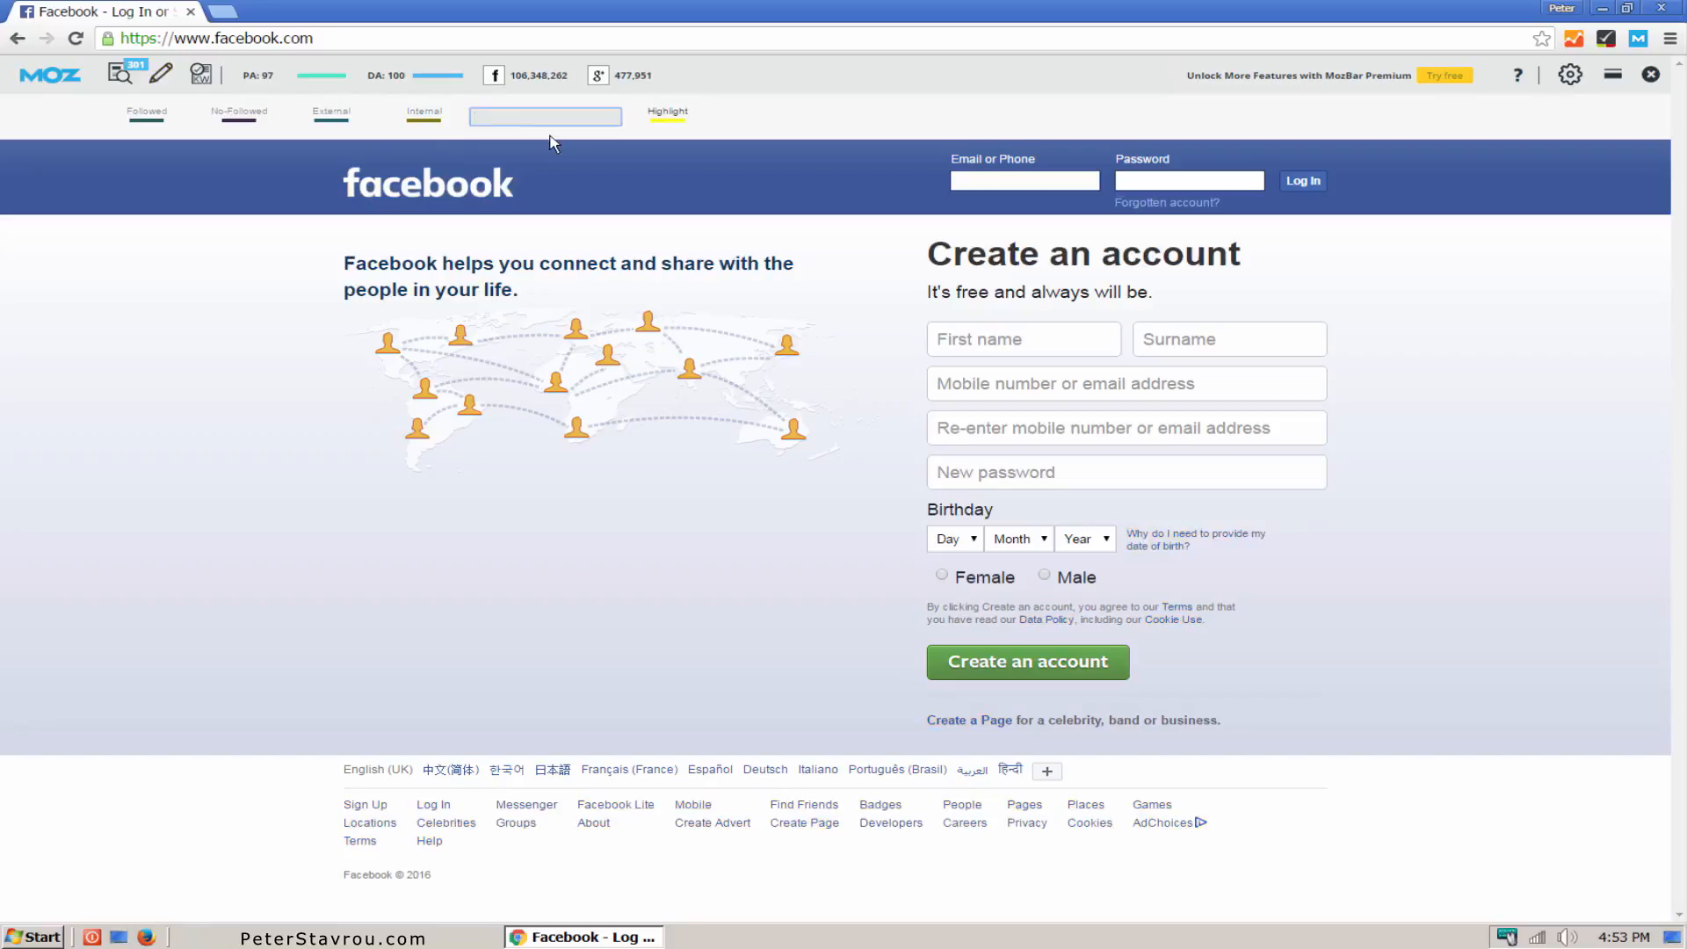
pyautogui.write('facebook')
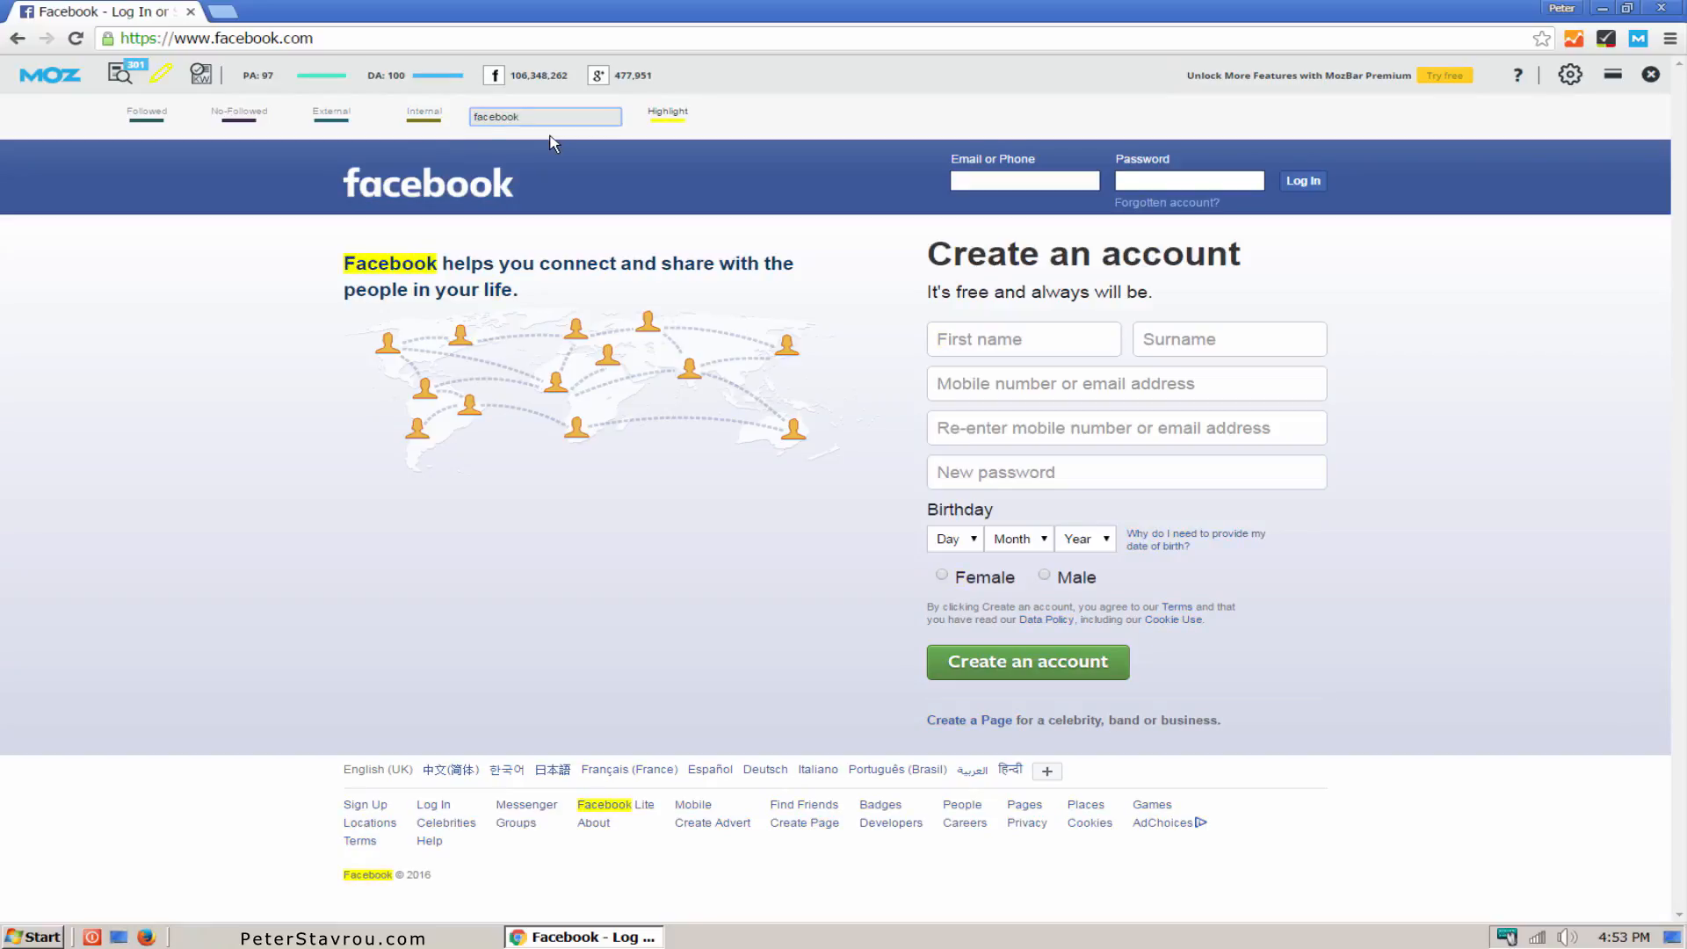
pyautogui.hotkey('ctrl', 'a')
pyautogui.press('BackSpace')
pyautogui.click(162, 76)
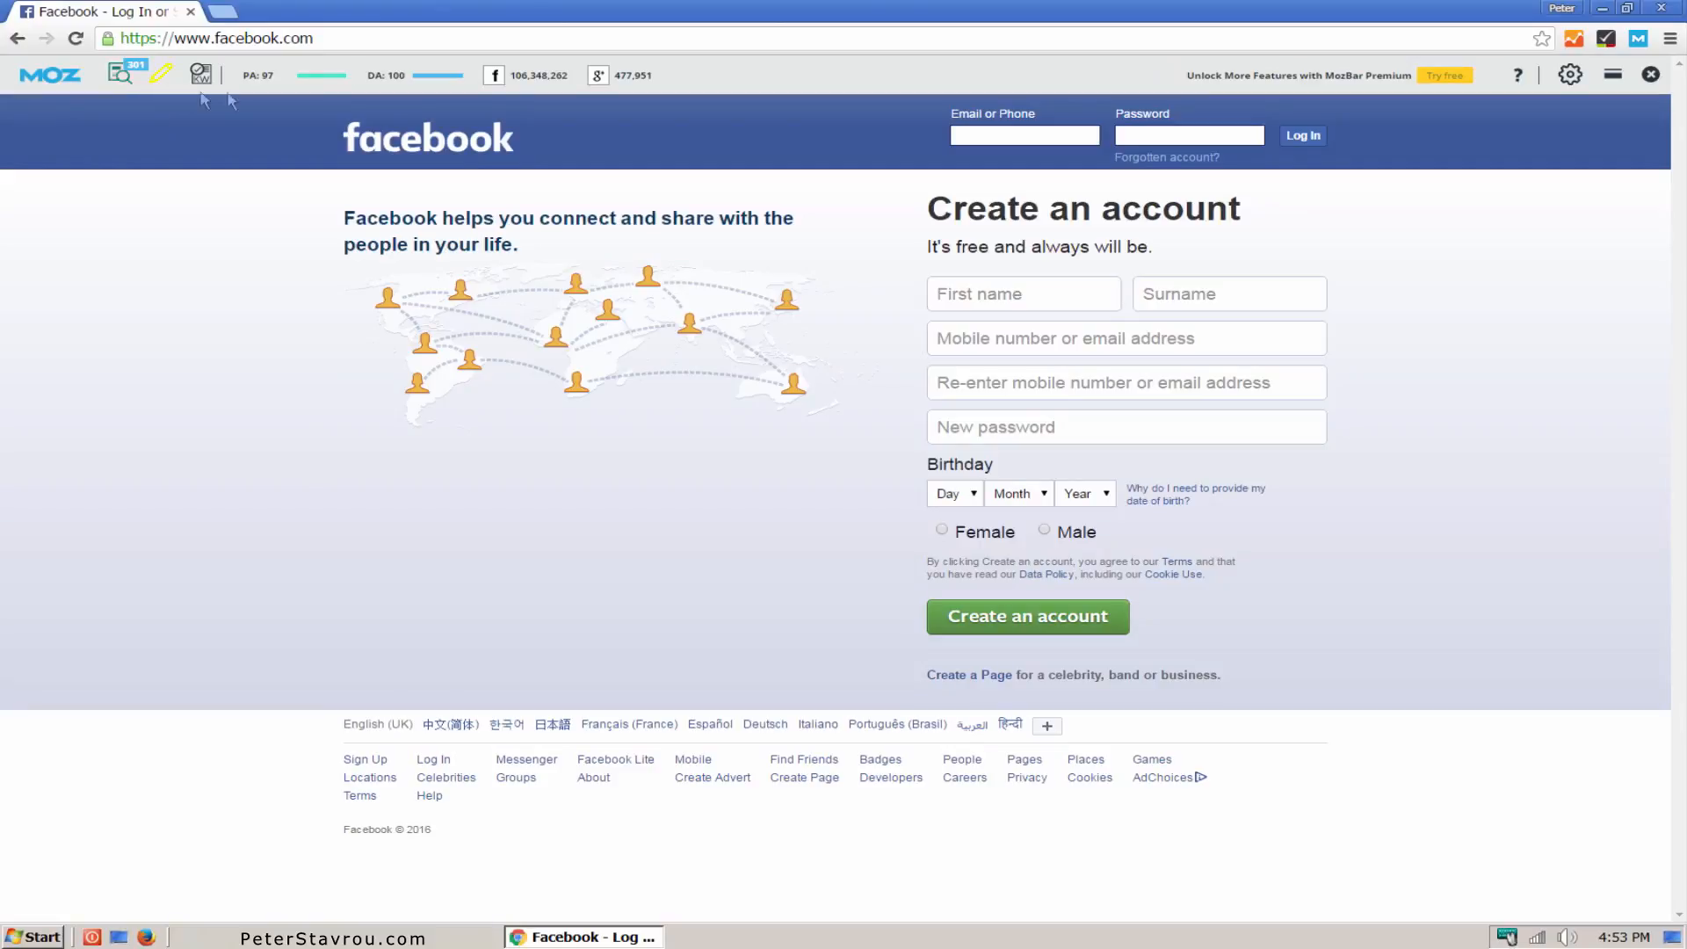
# Step: Enable MozRank, Domain MozRank, MozTrust, Domain MozTrust and Link Metrics in the MozBar settings and switch the theme to Dark
pyautogui.click(1570, 77)
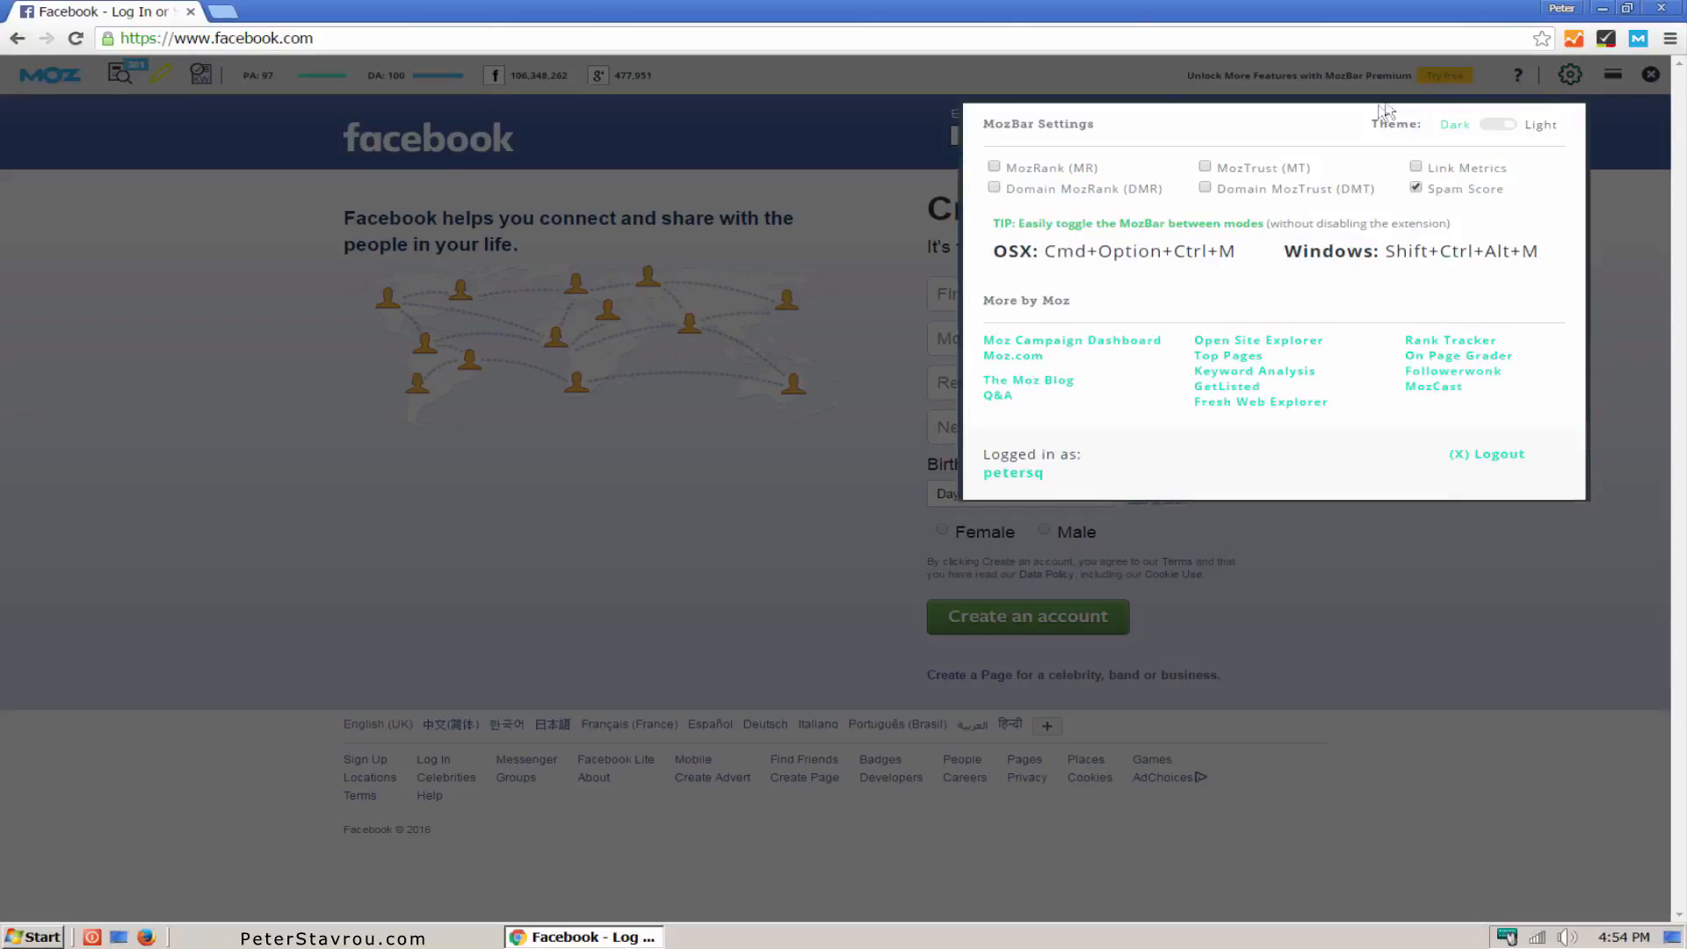
pyautogui.click(1049, 171)
pyautogui.click(1052, 193)
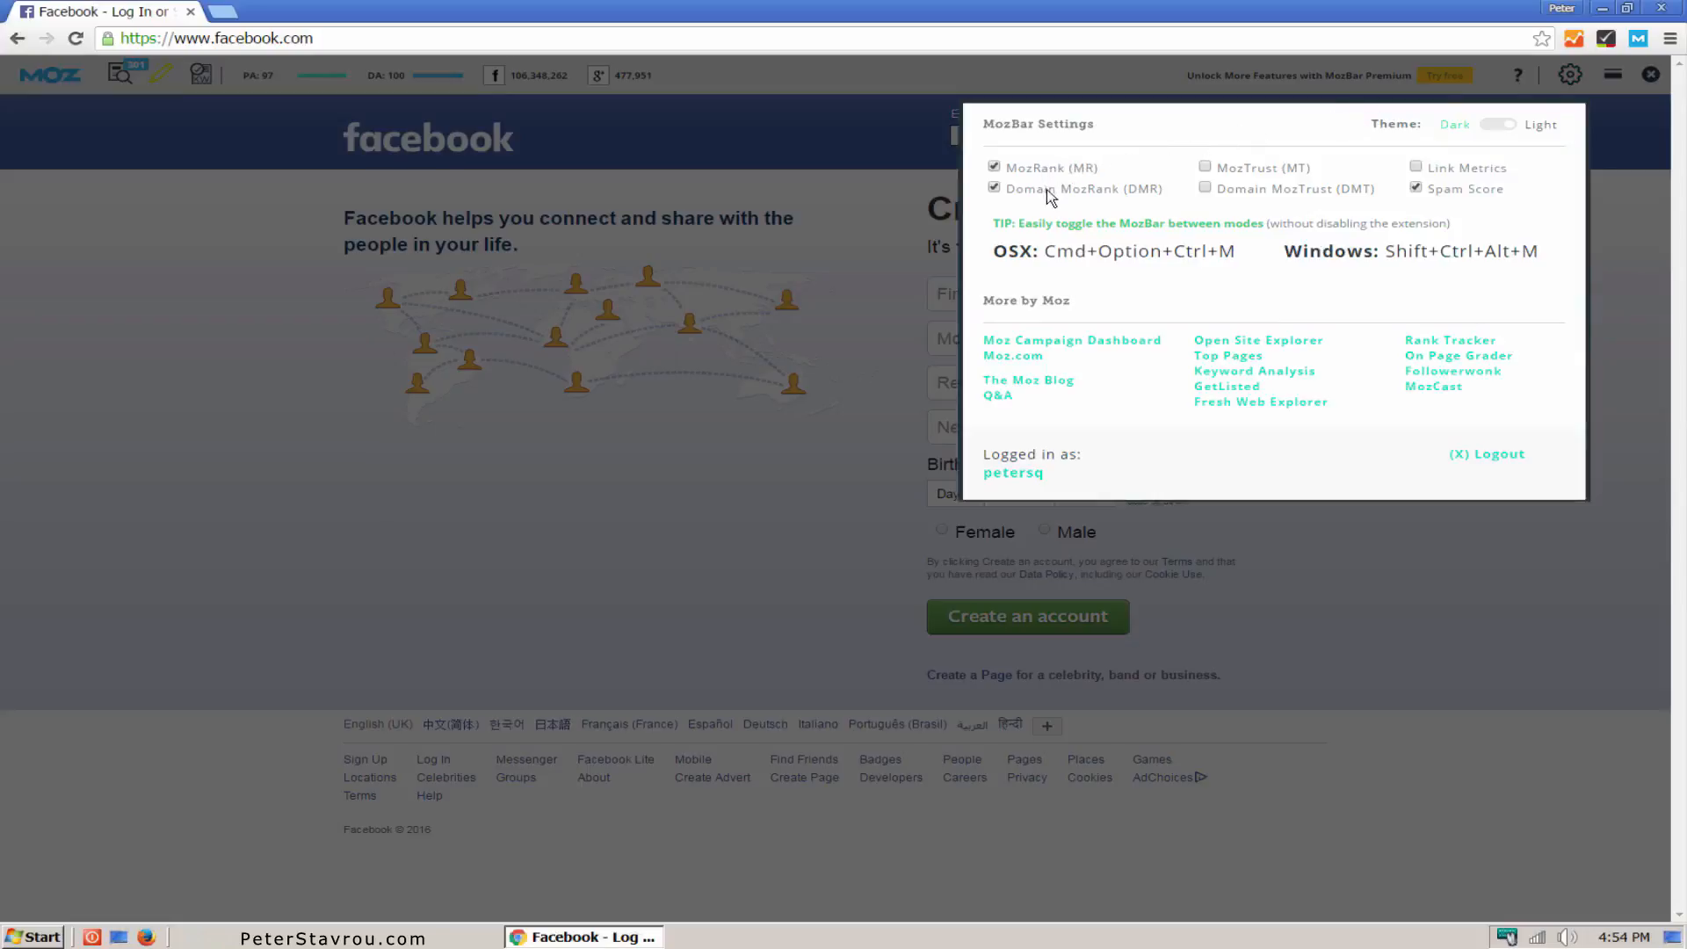
pyautogui.click(1254, 192)
pyautogui.click(1264, 168)
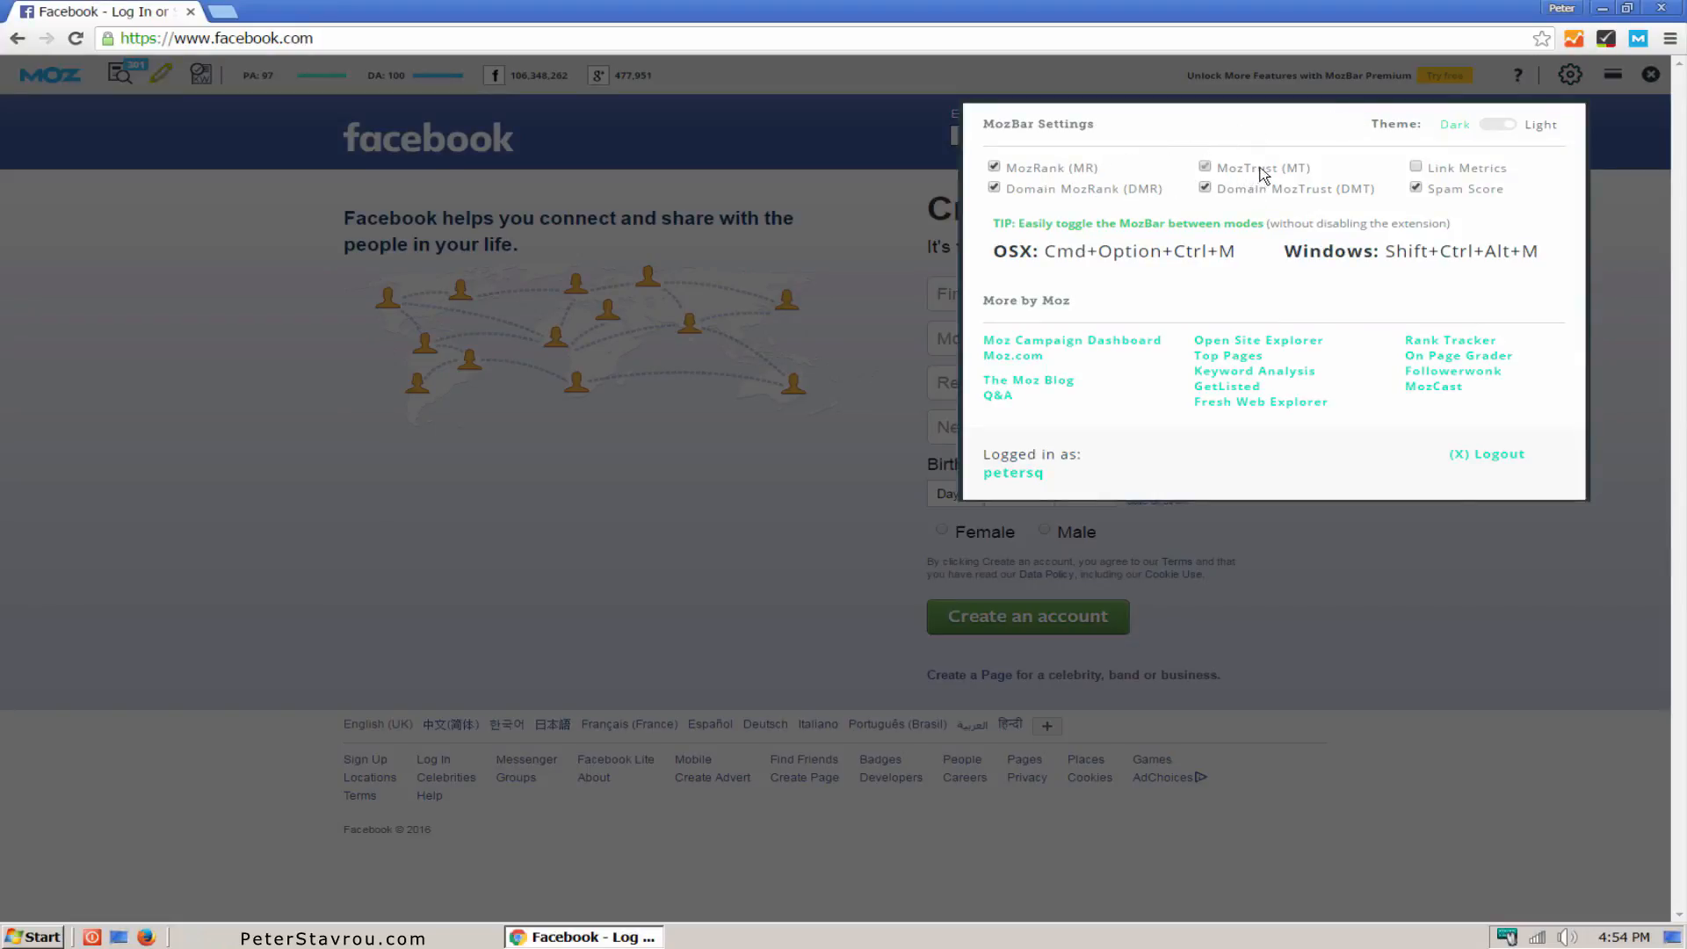
pyautogui.click(1434, 173)
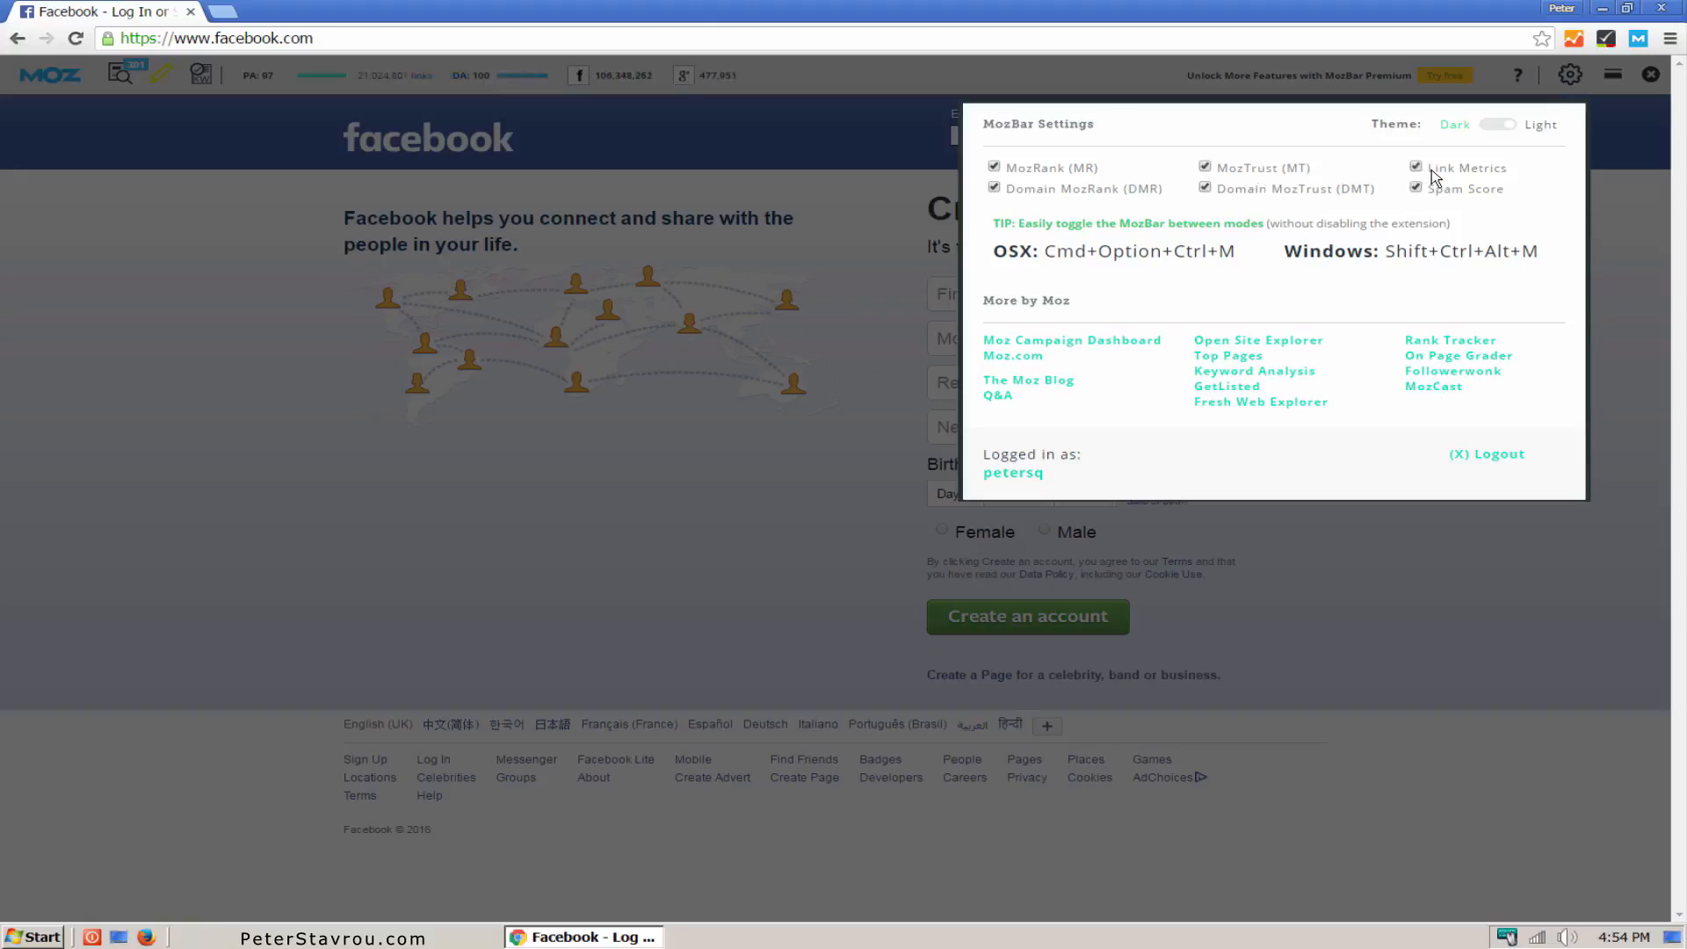
pyautogui.click(1500, 128)
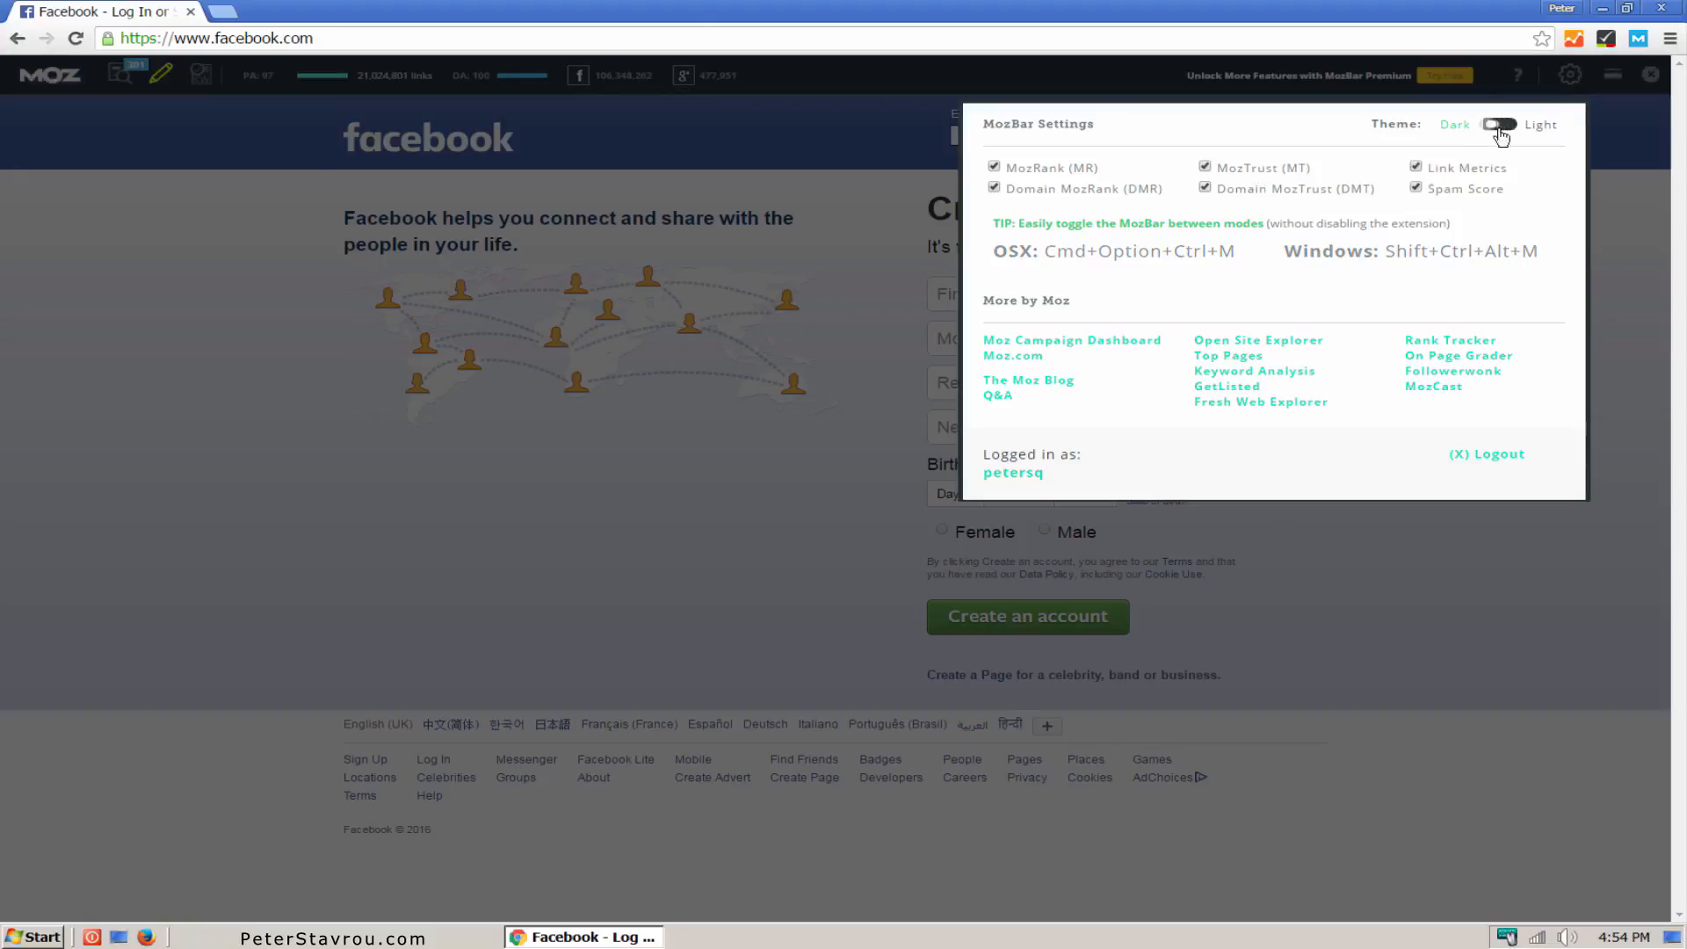
pyautogui.click(1607, 192)
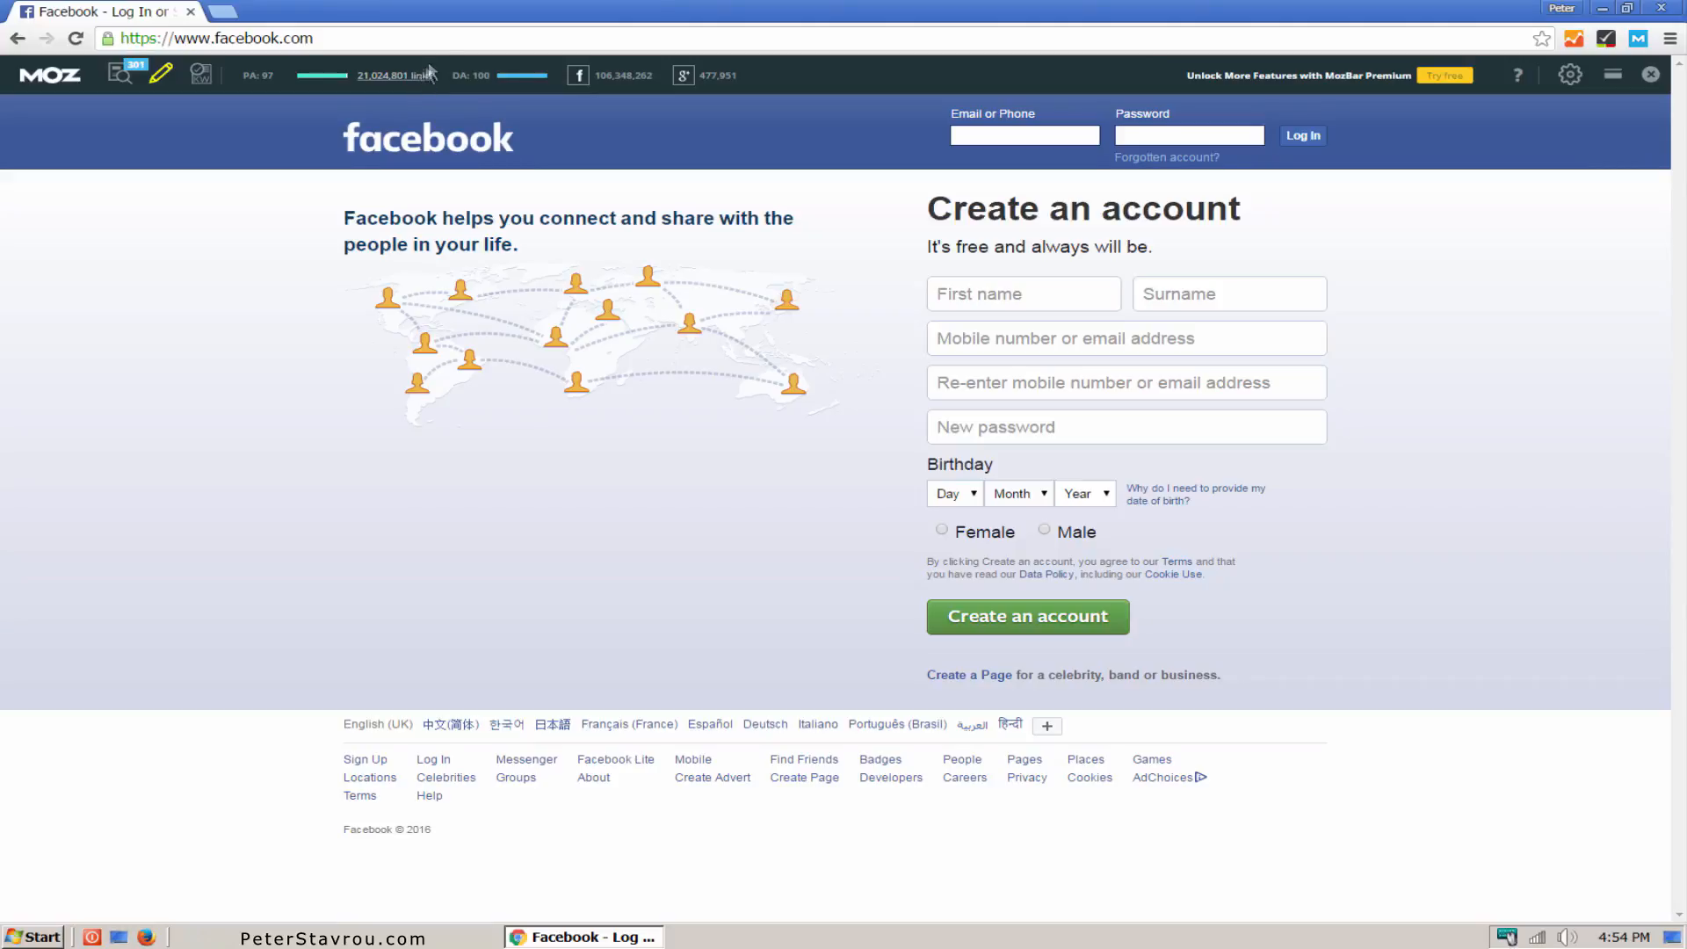
# Step: Open google.com and search for "wordpress" with MozBar active on the results
pyautogui.click(464, 39)
pyautogui.write('google.c')
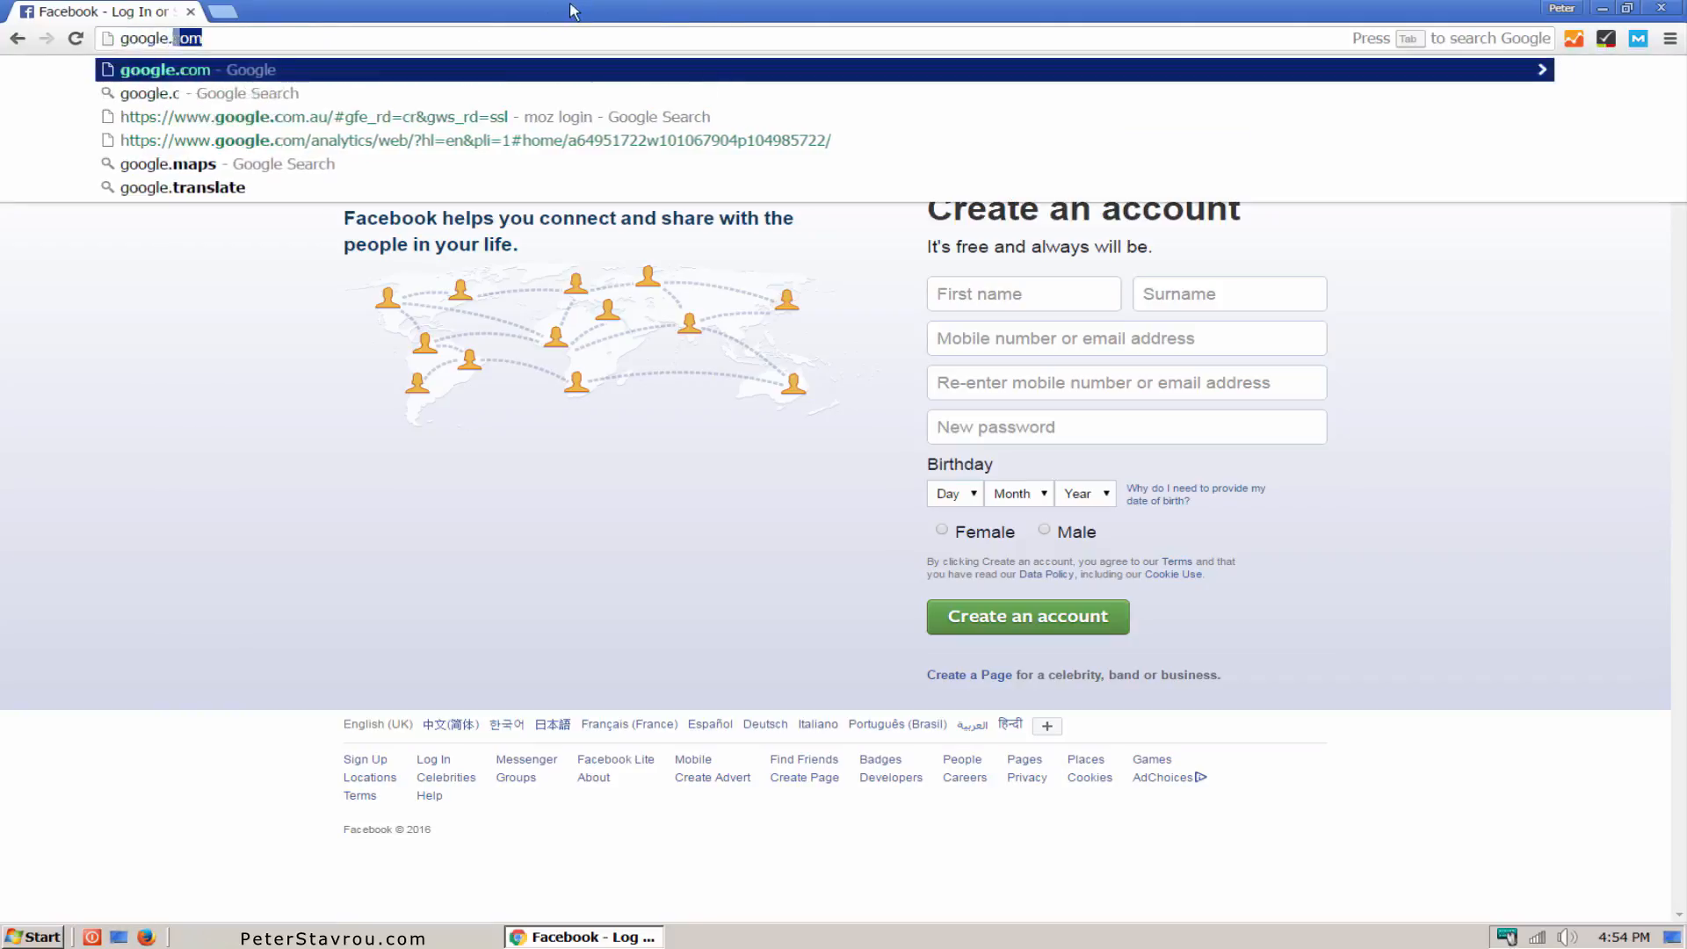
pyautogui.press('Return')
pyautogui.write('wordpress')
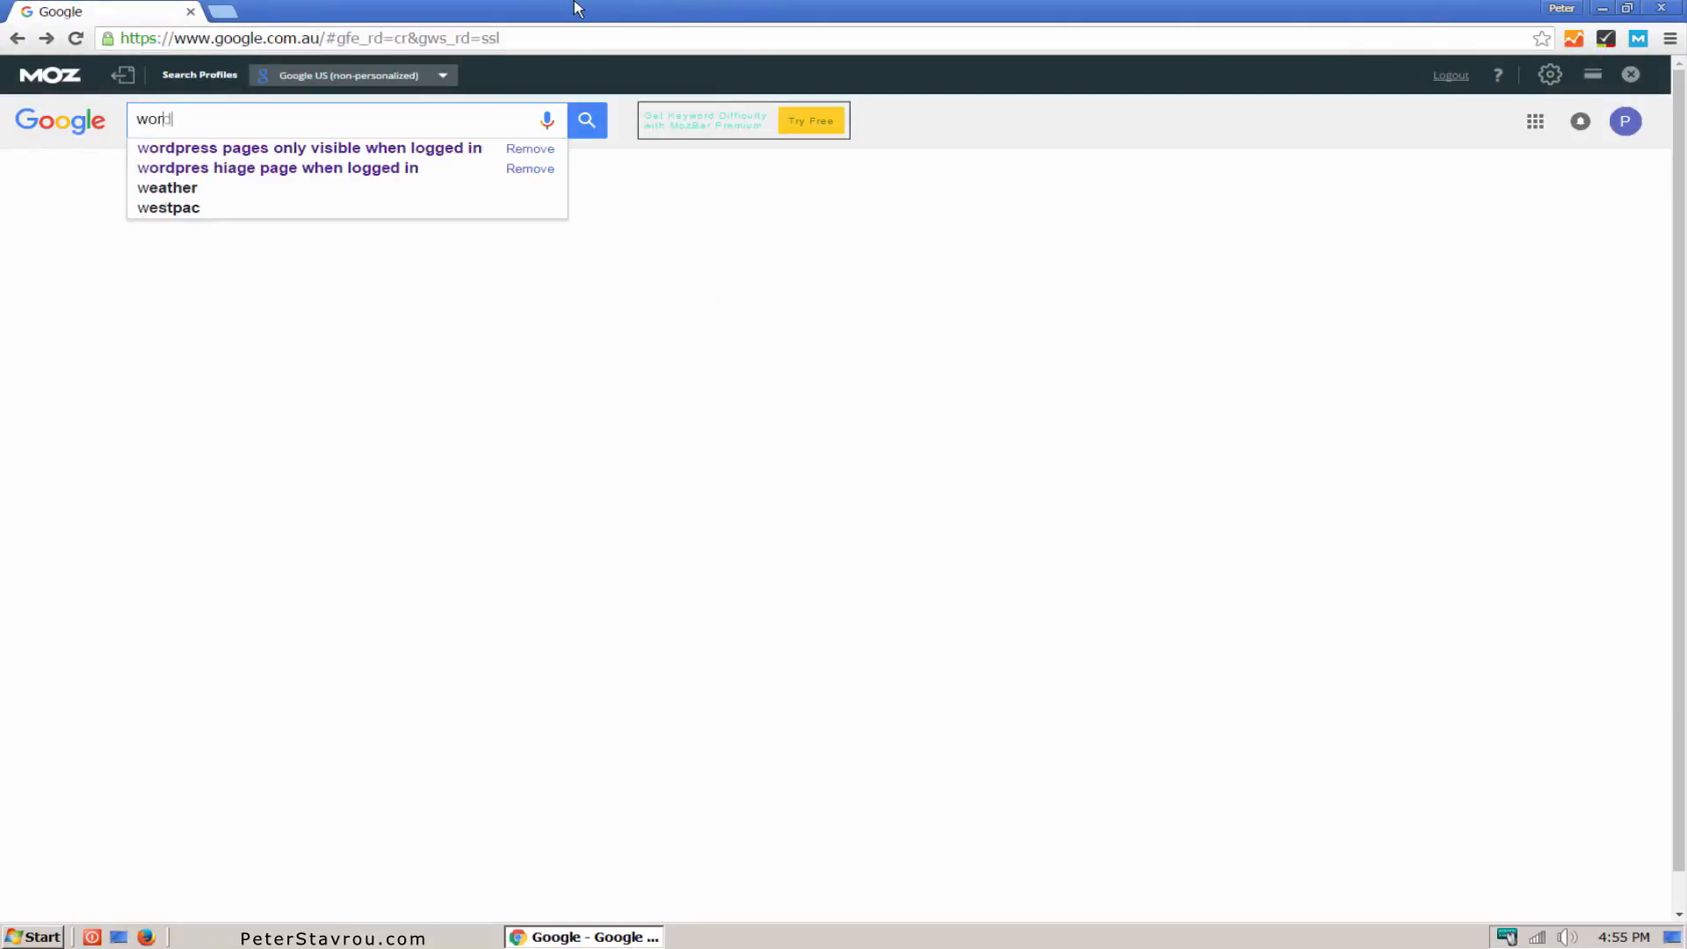
pyautogui.press('Return')
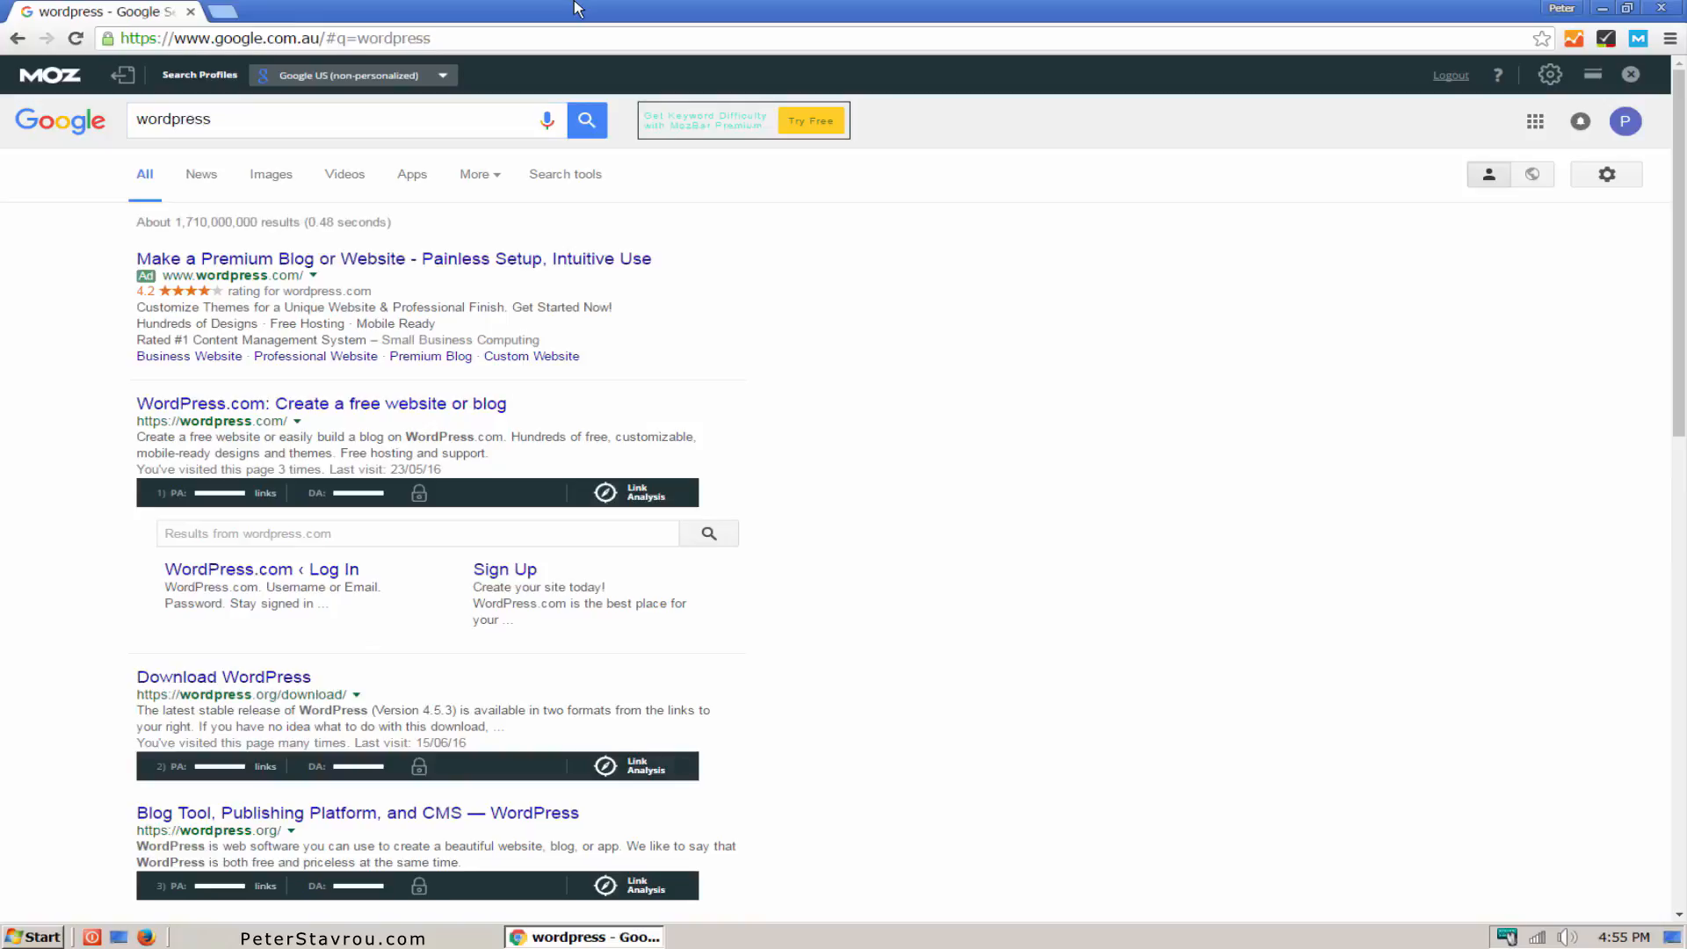
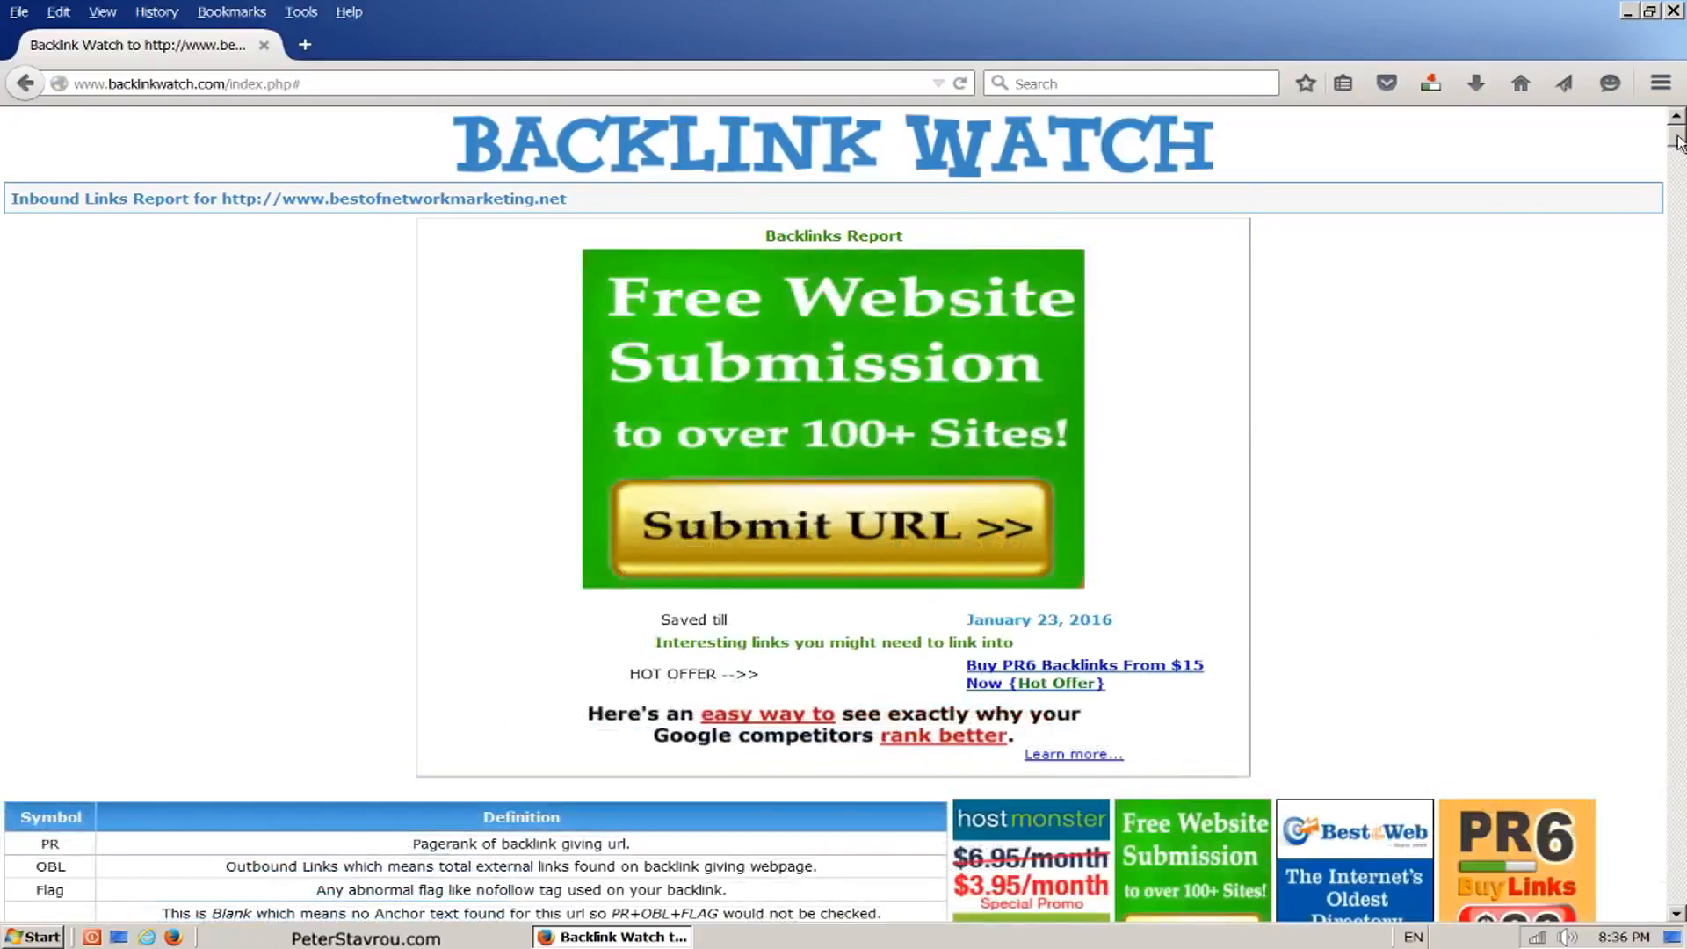
# Step: Open the mlm.com forum backlink from the Backlink Watch report and locate the post containing the BestofNetworkMarketing.net link
pyautogui.moveTo(1679, 135); pyautogui.dragTo(1680, 161)
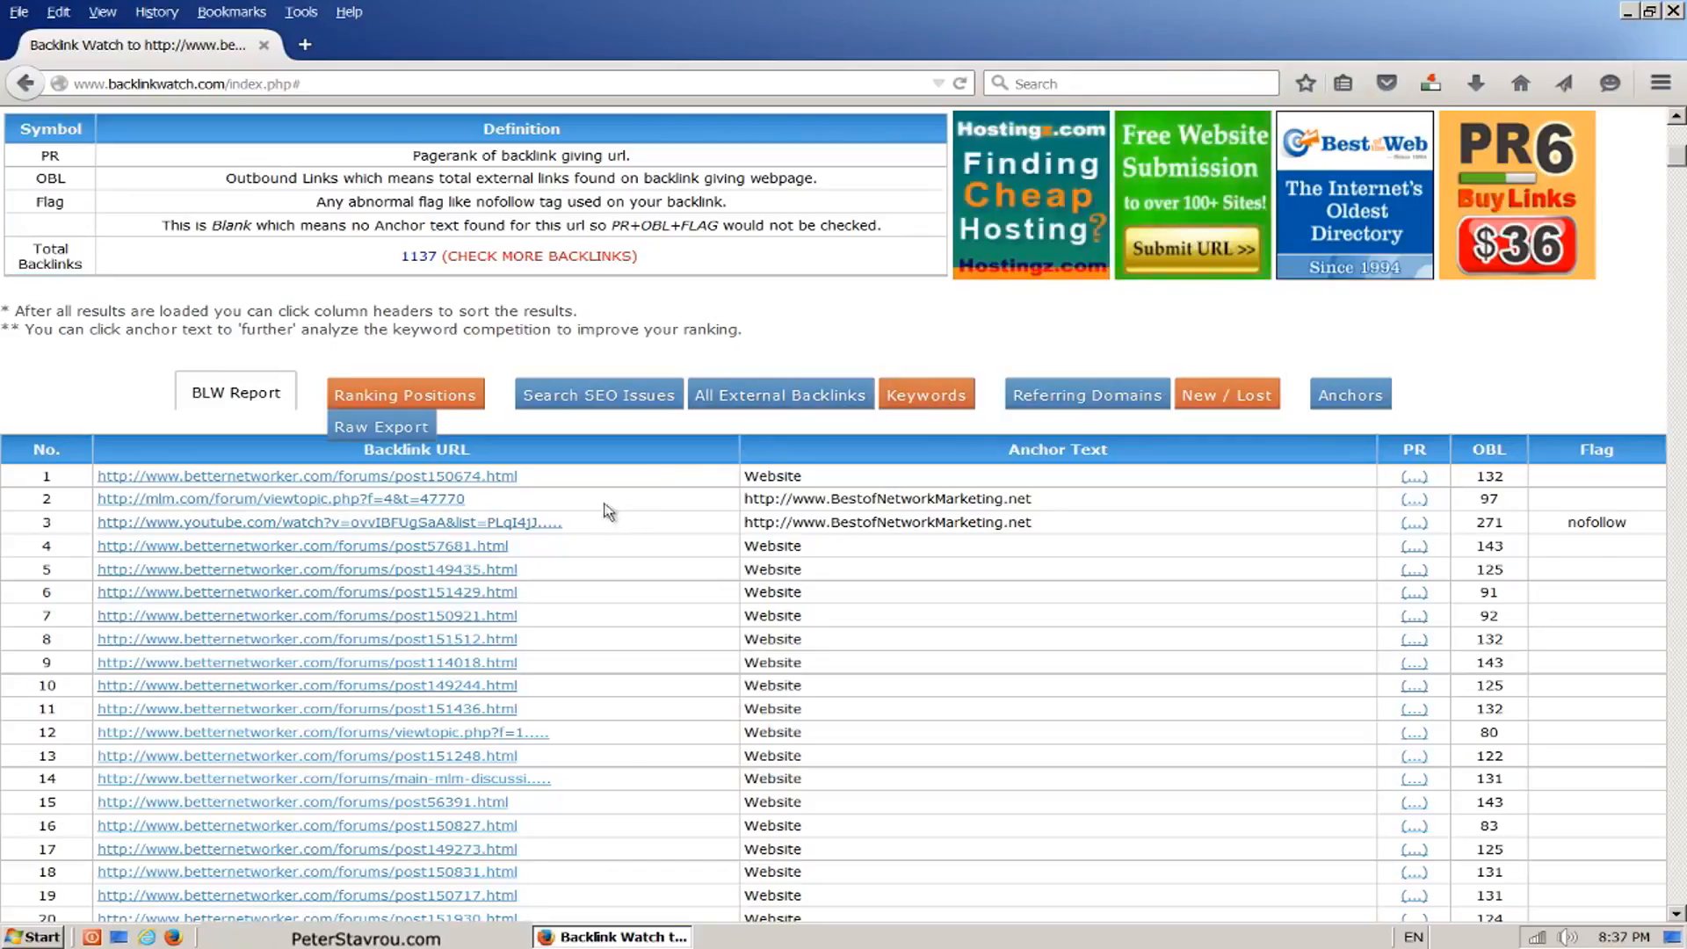
pyautogui.middleClick(456, 500)
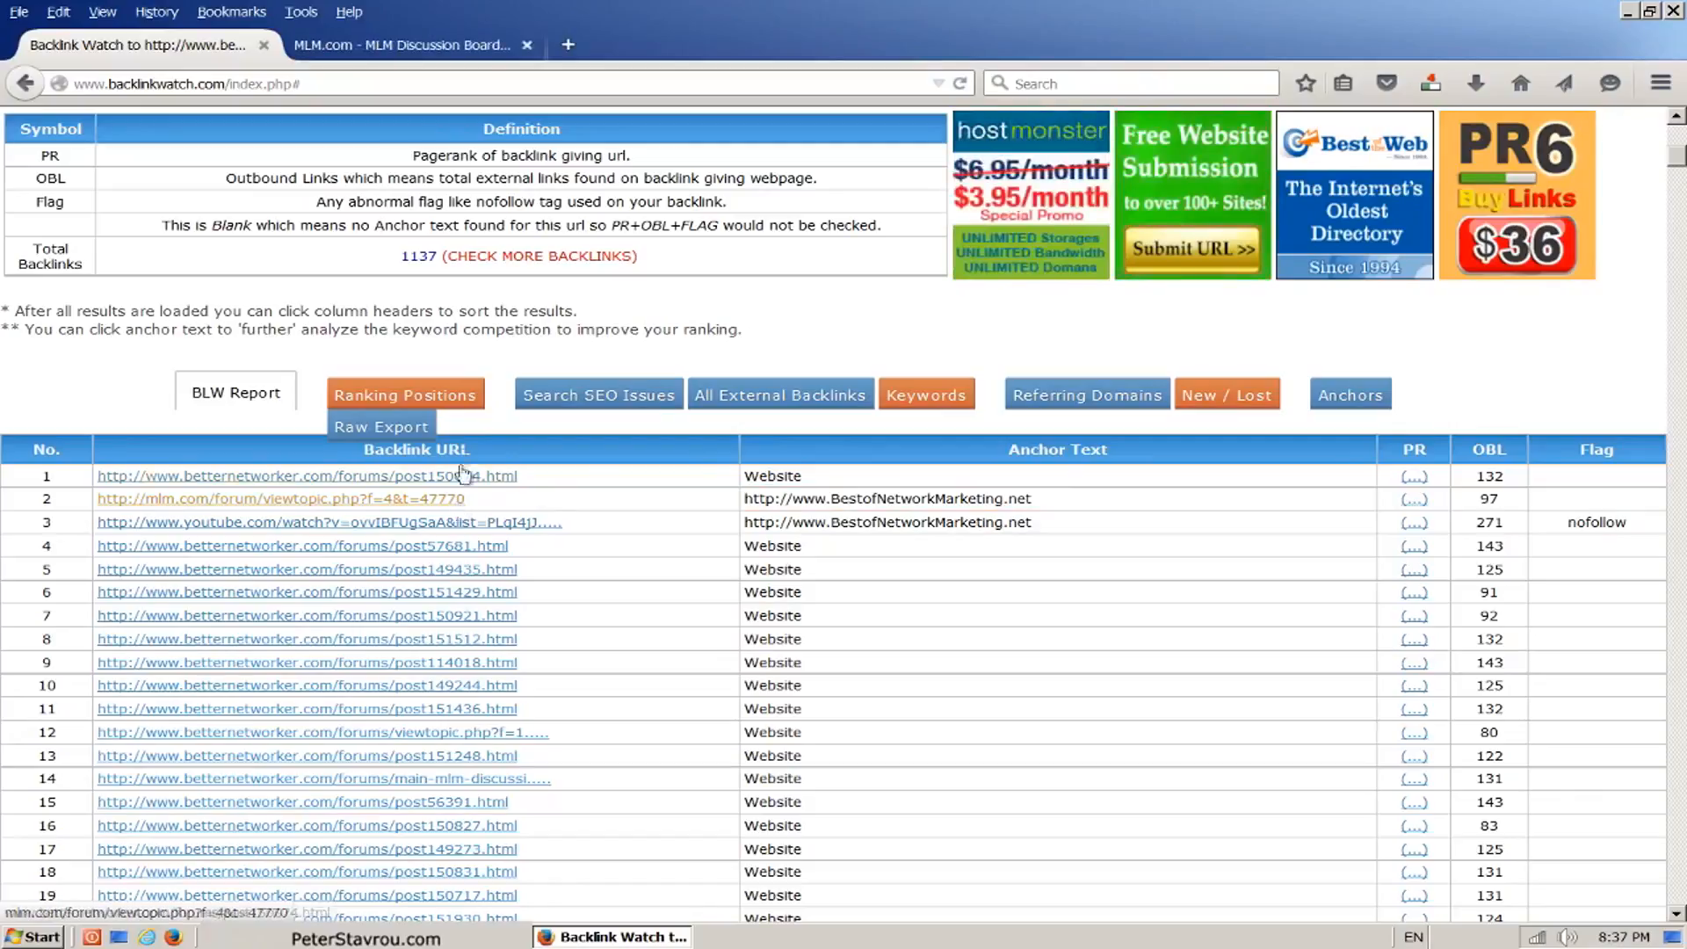
pyautogui.click(485, 56)
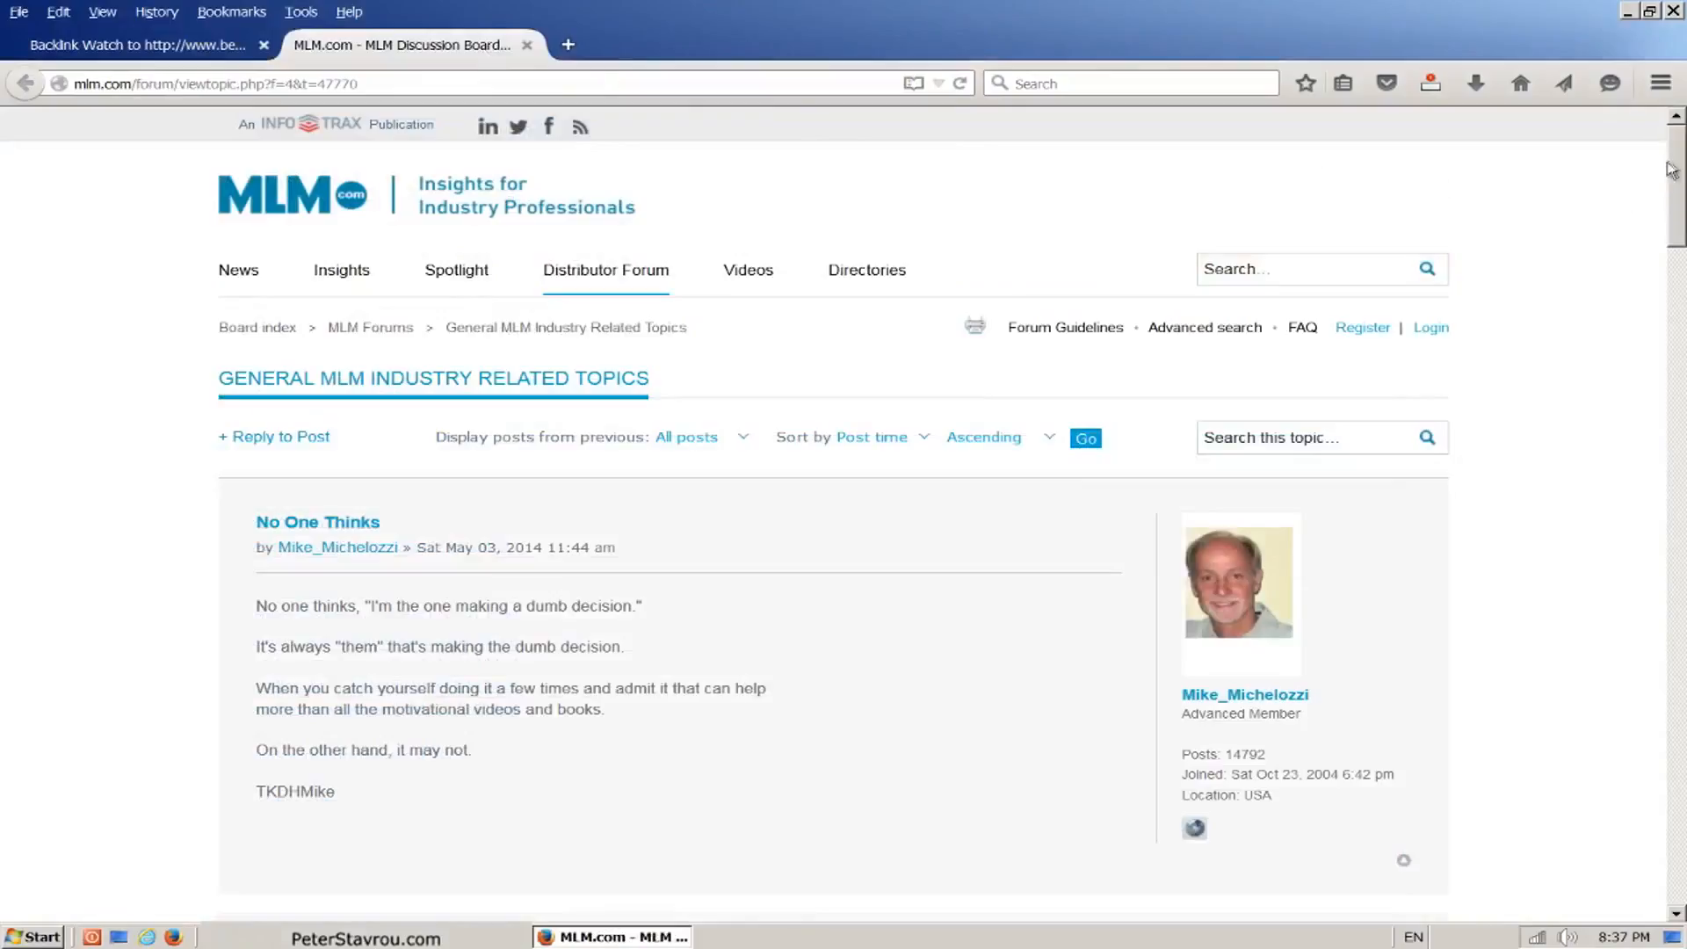
pyautogui.scroll(-6, 1671, 169)
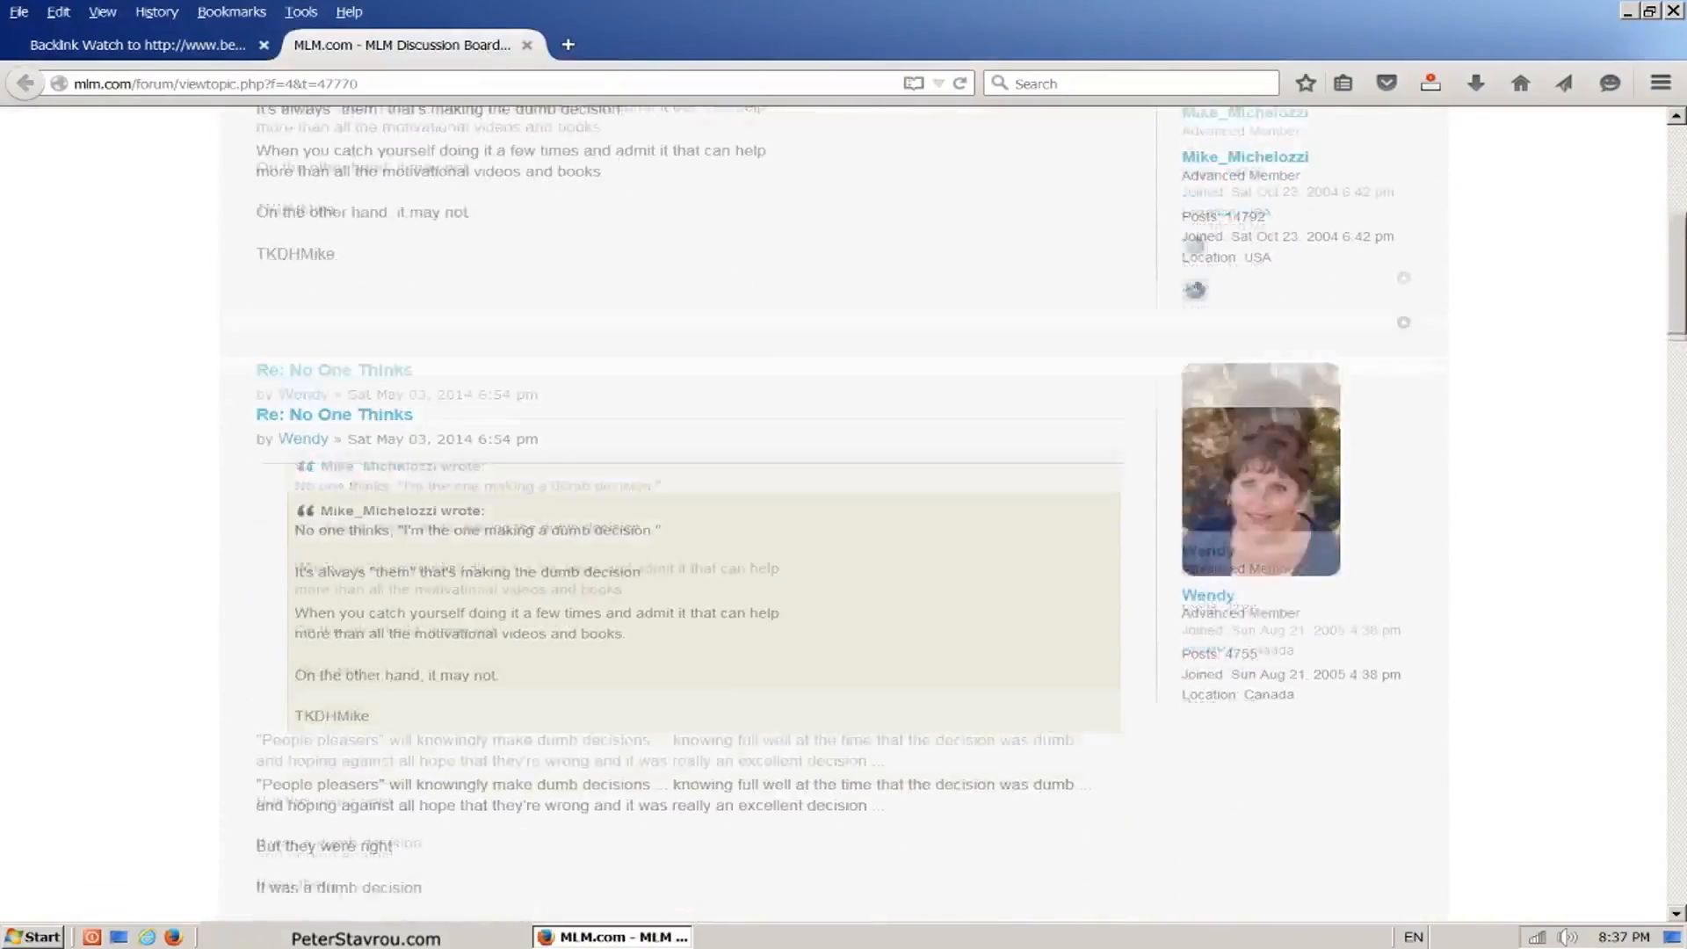
pyautogui.scroll(-13, 962, 515)
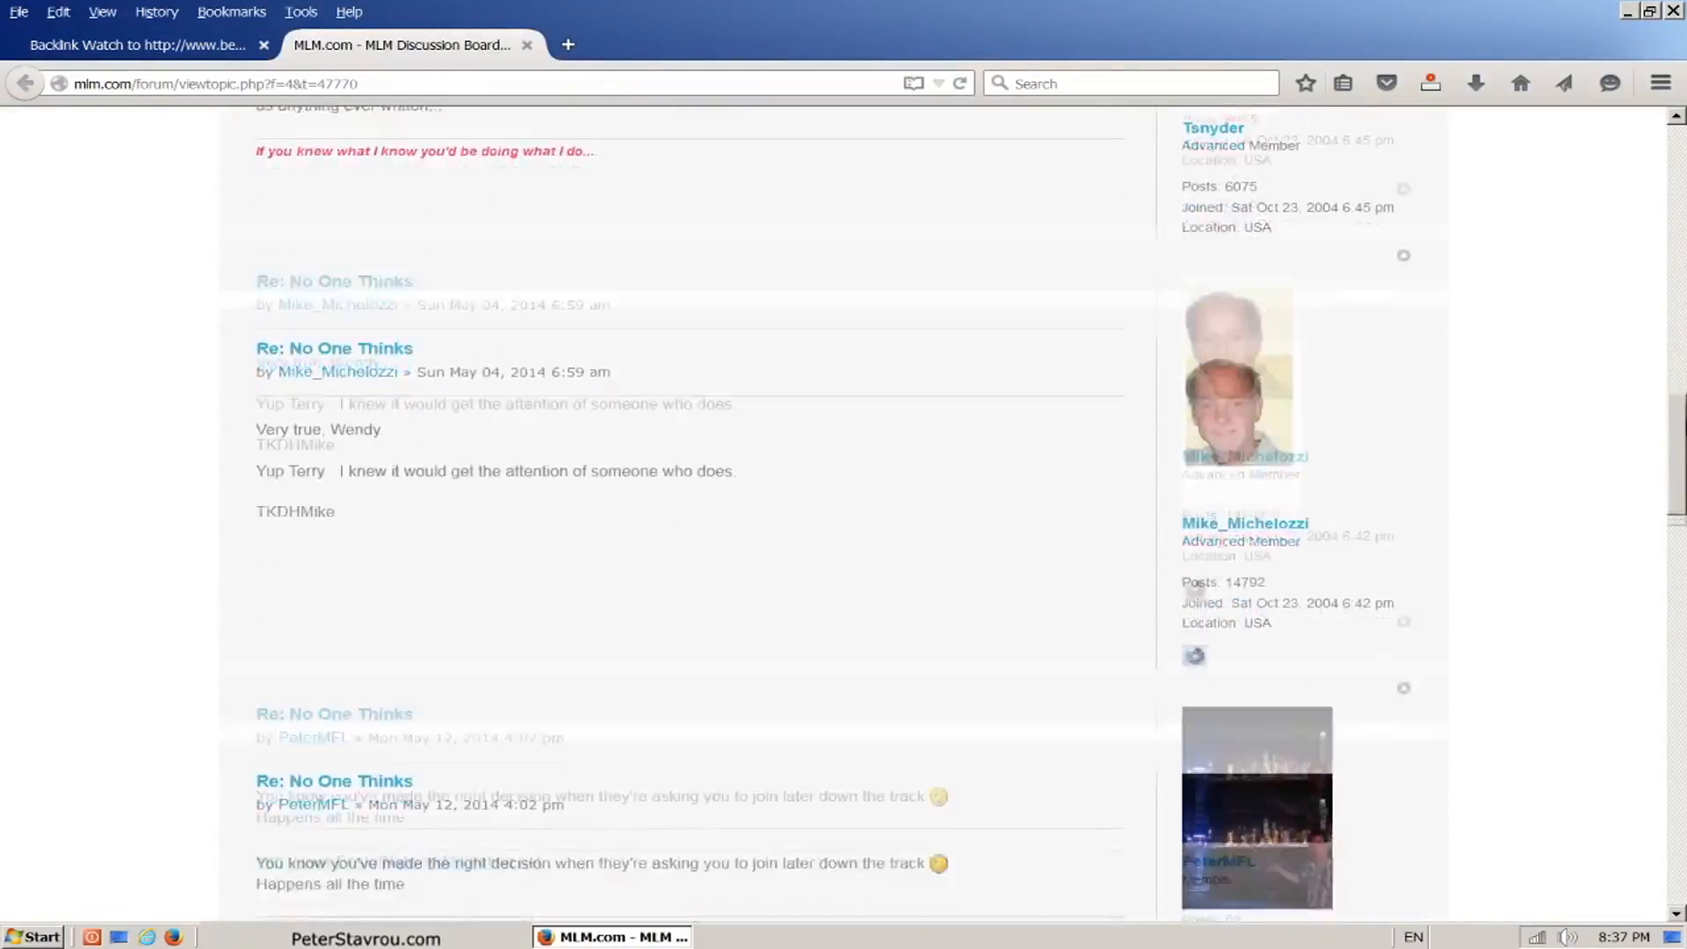
pyautogui.scroll(-4, 1683, 467)
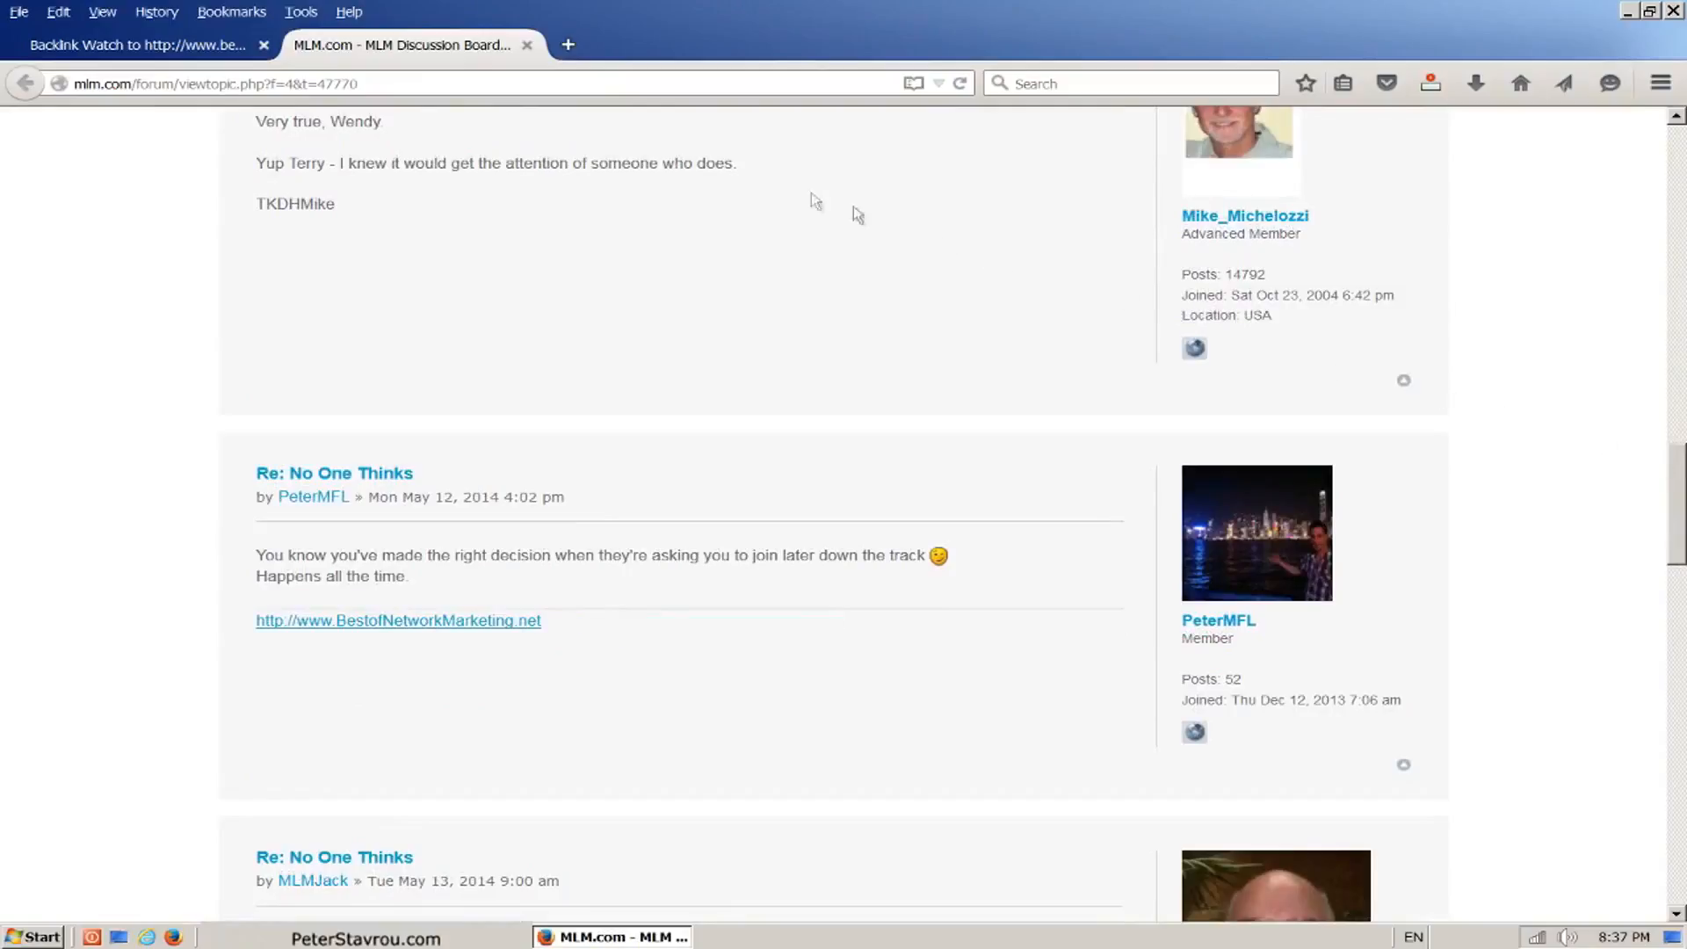
# Step: Highlight the links on the forum page with NoDoFollow and switch the highlighting off again
pyautogui.click(315, 15)
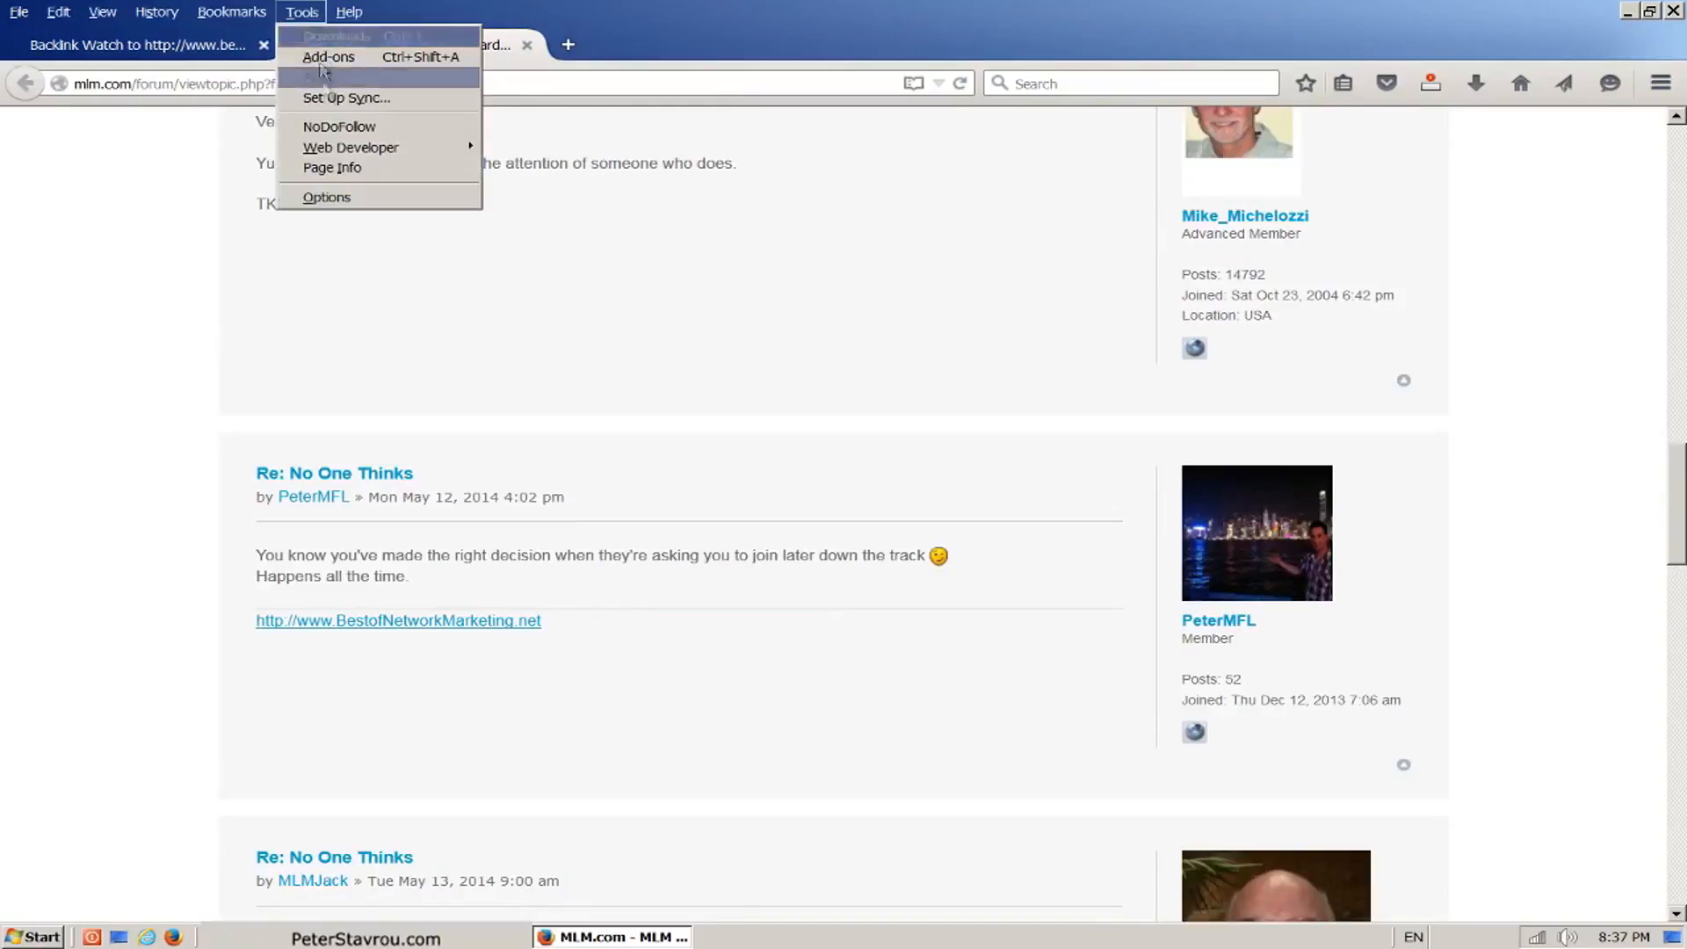
pyautogui.click(402, 133)
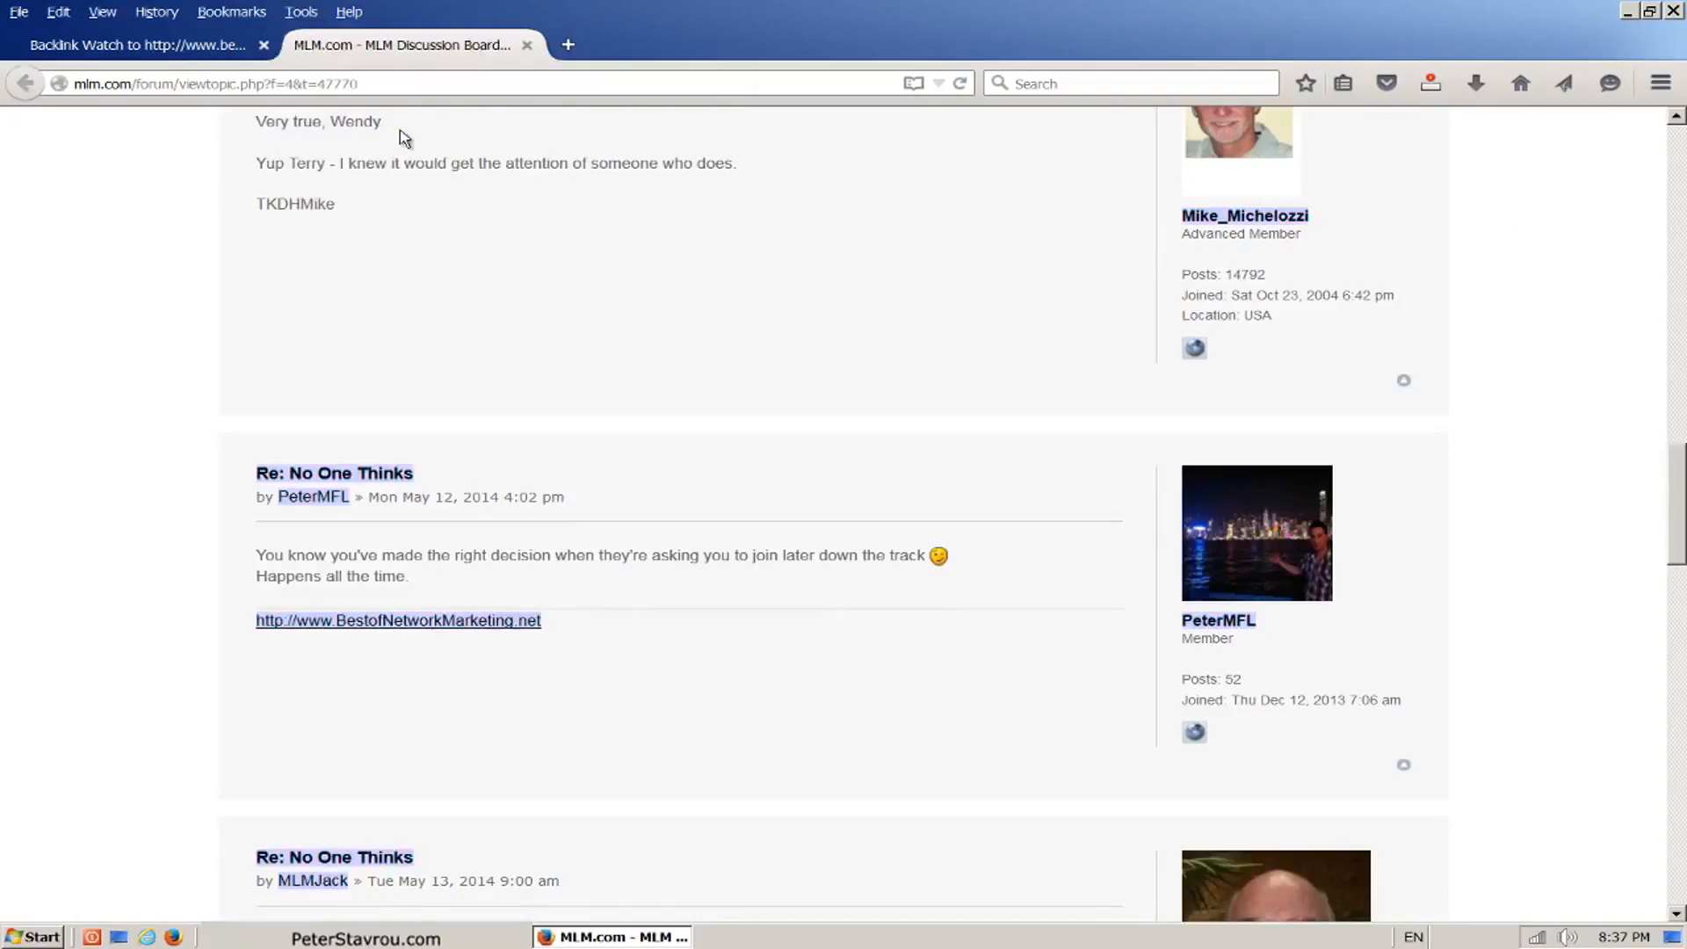
pyautogui.click(301, 12)
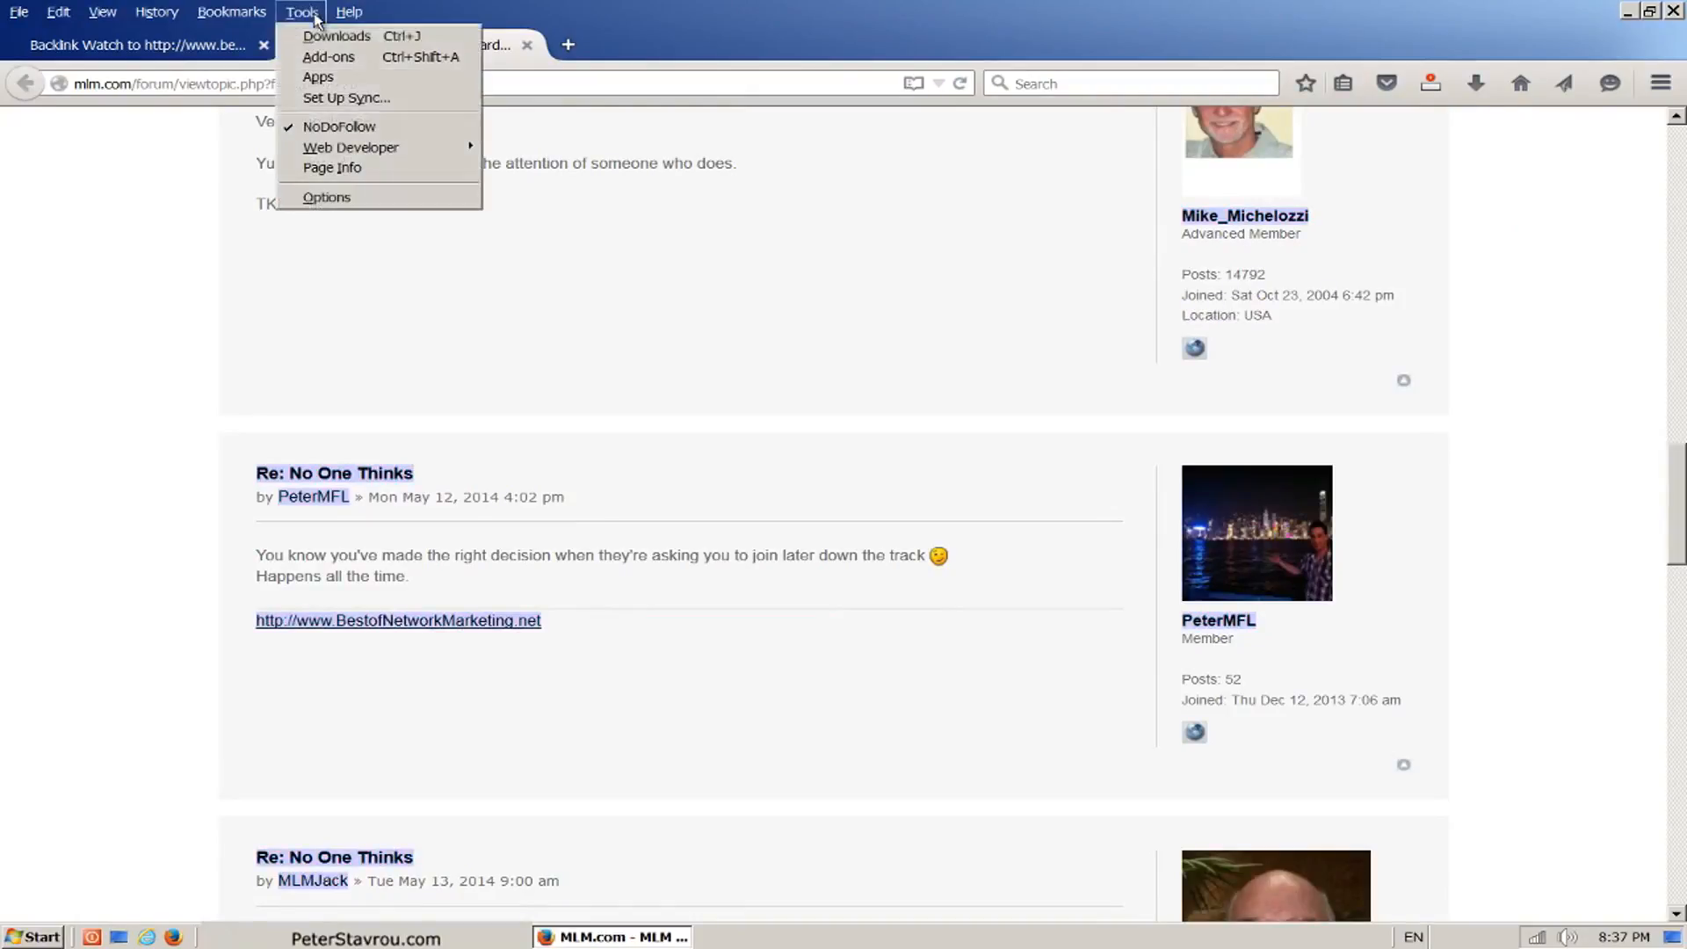
pyautogui.click(415, 134)
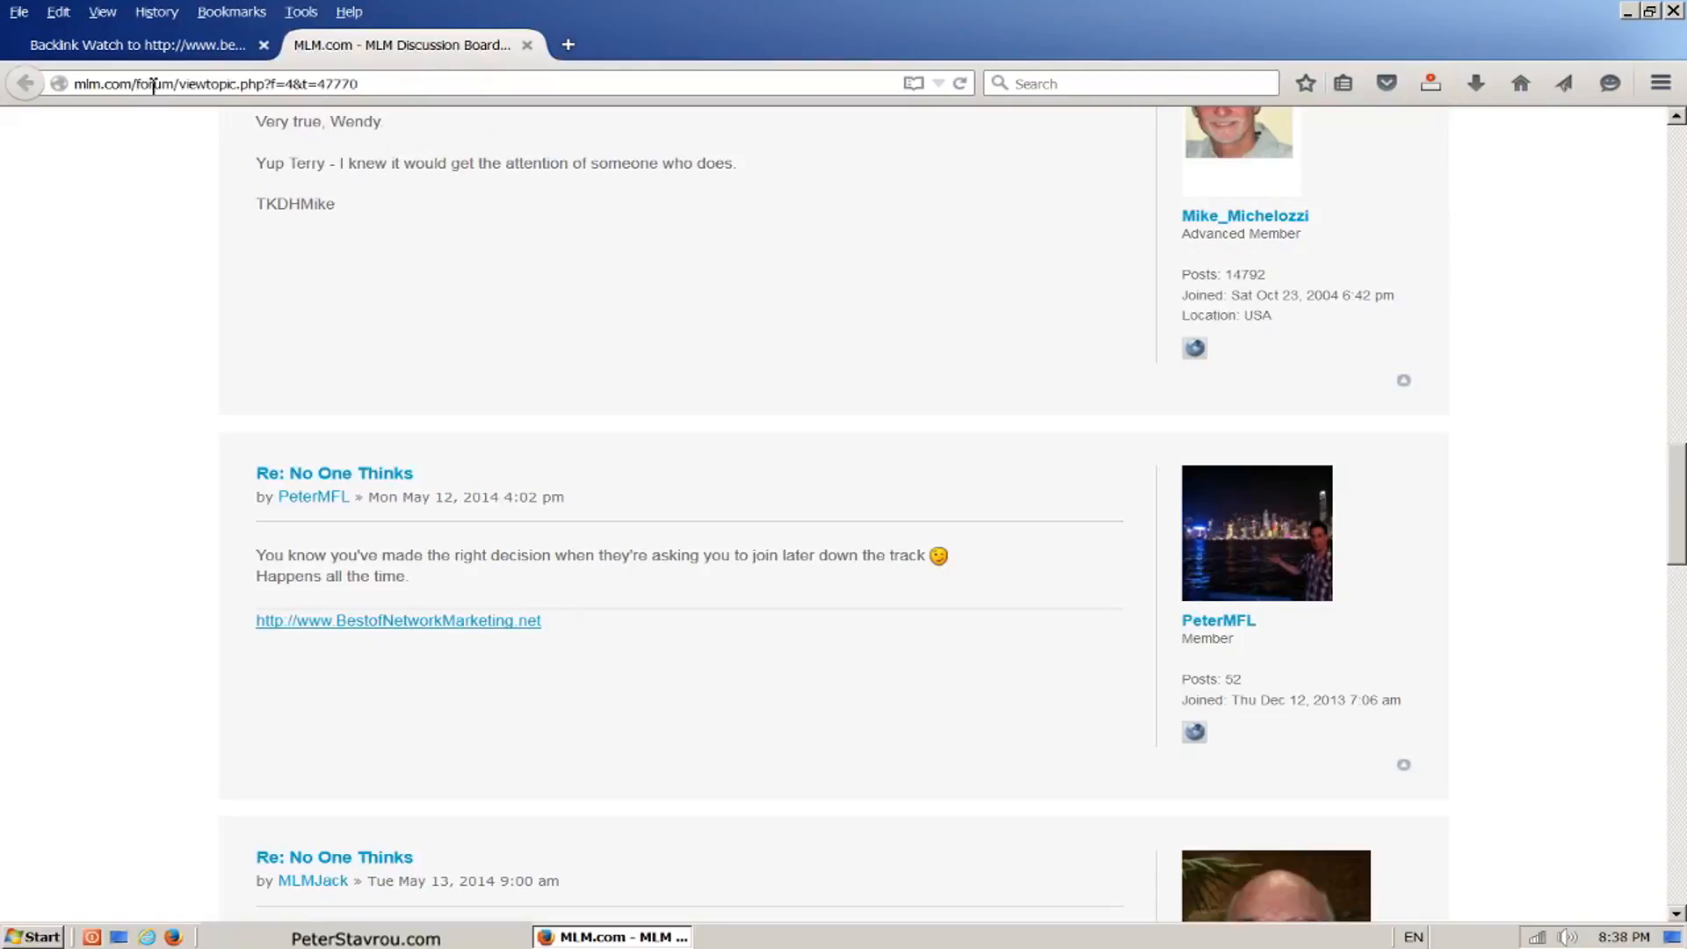
# Step: View the mlm.com home page, close it and look through the rest of the Backlink Watch report
pyautogui.hotkey('shift', 'End')
pyautogui.press('Delete')
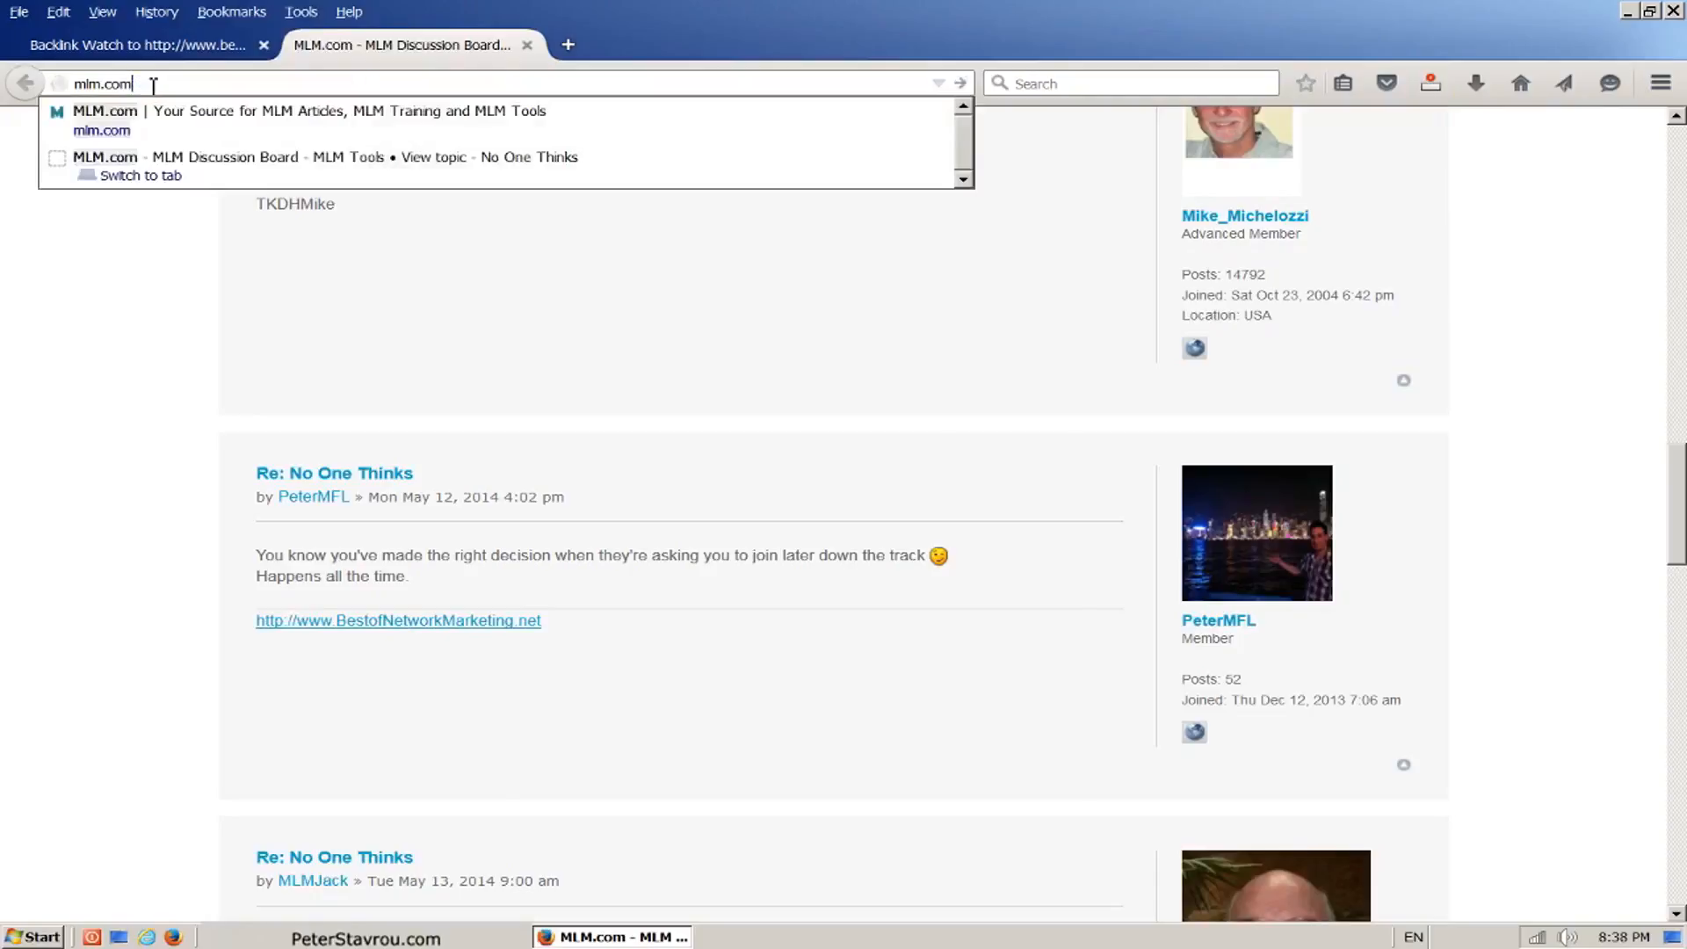
pyautogui.press('Return')
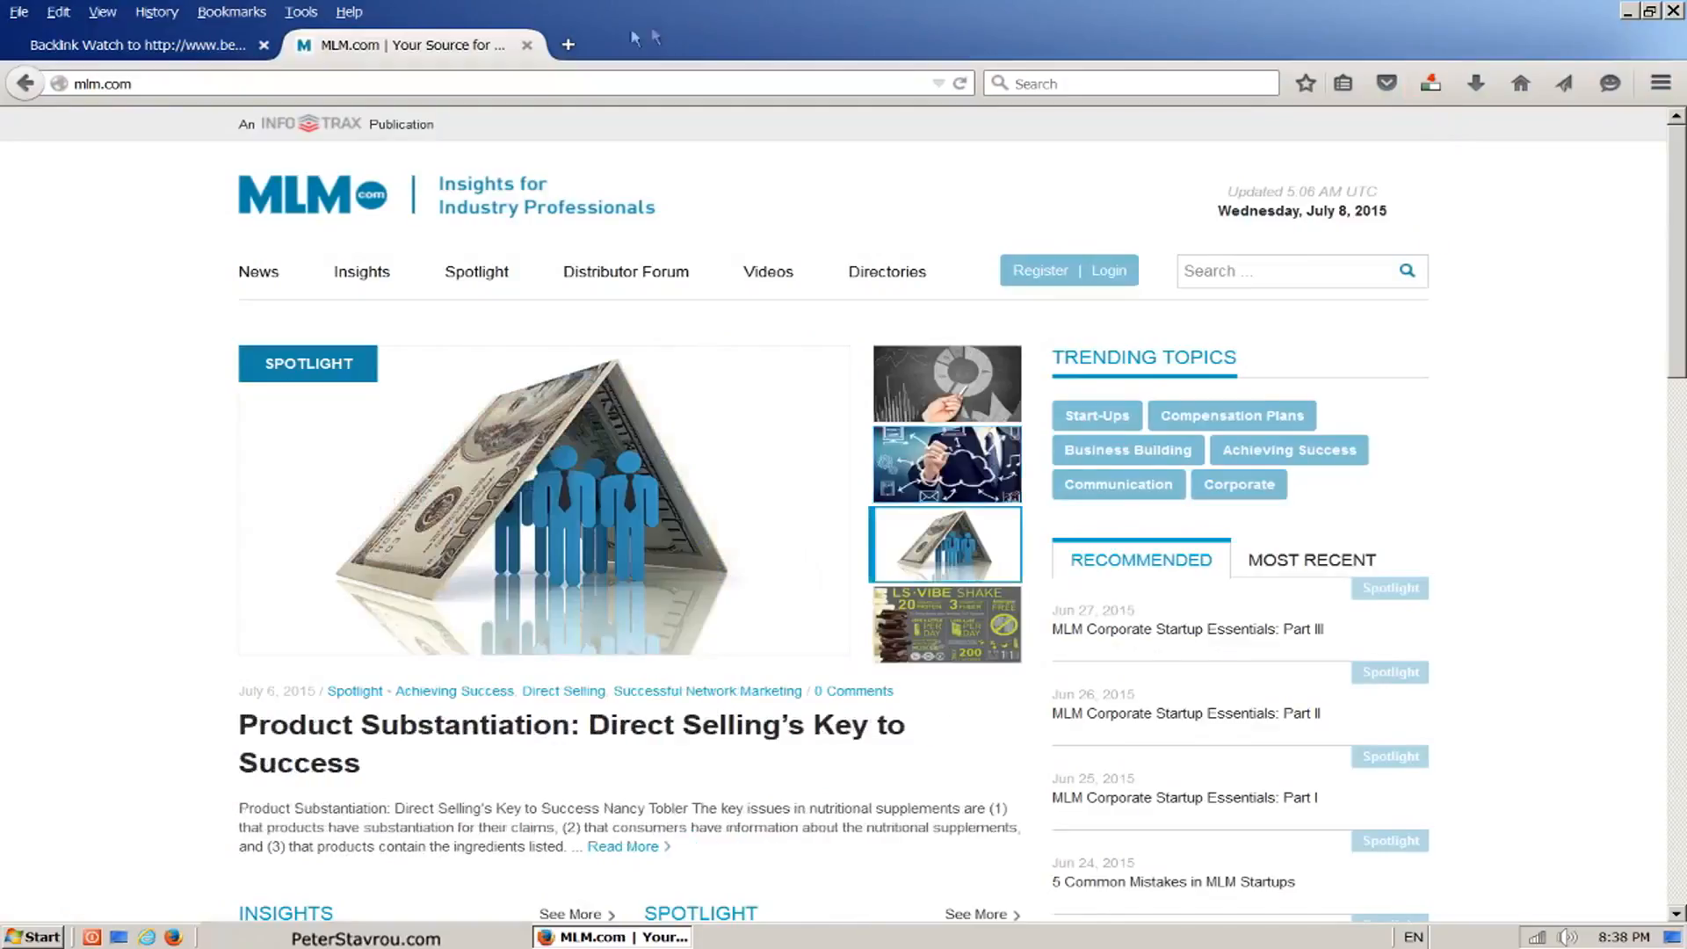
pyautogui.click(526, 44)
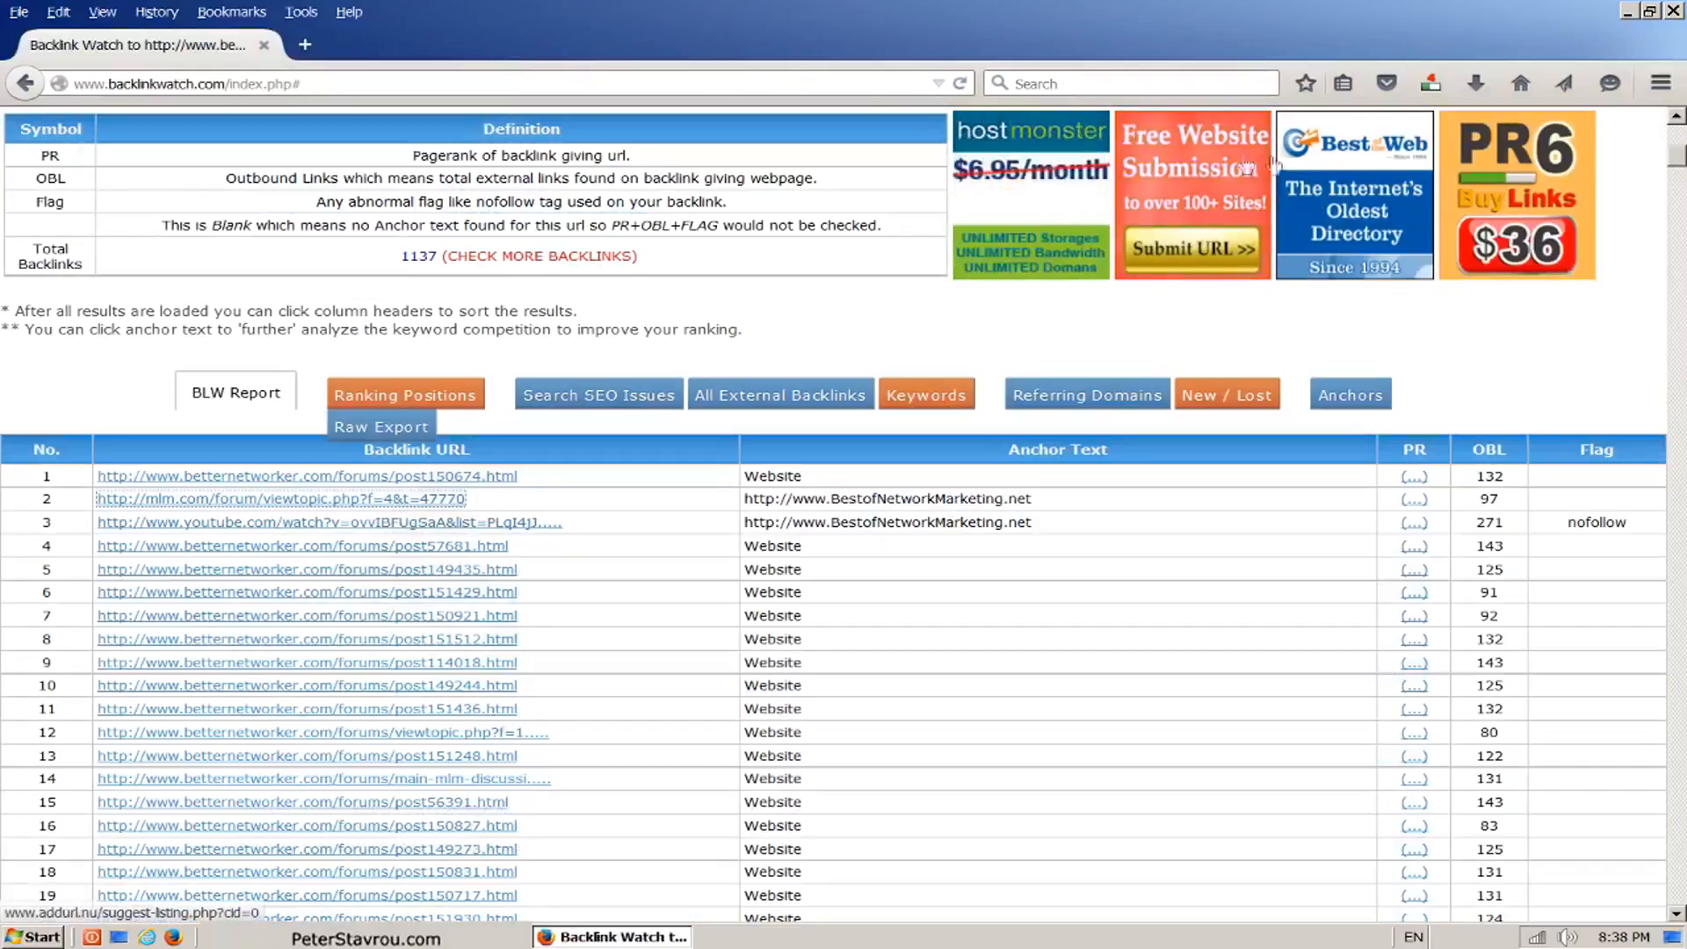
pyautogui.moveTo(1679, 166); pyautogui.dragTo(1671, 912)
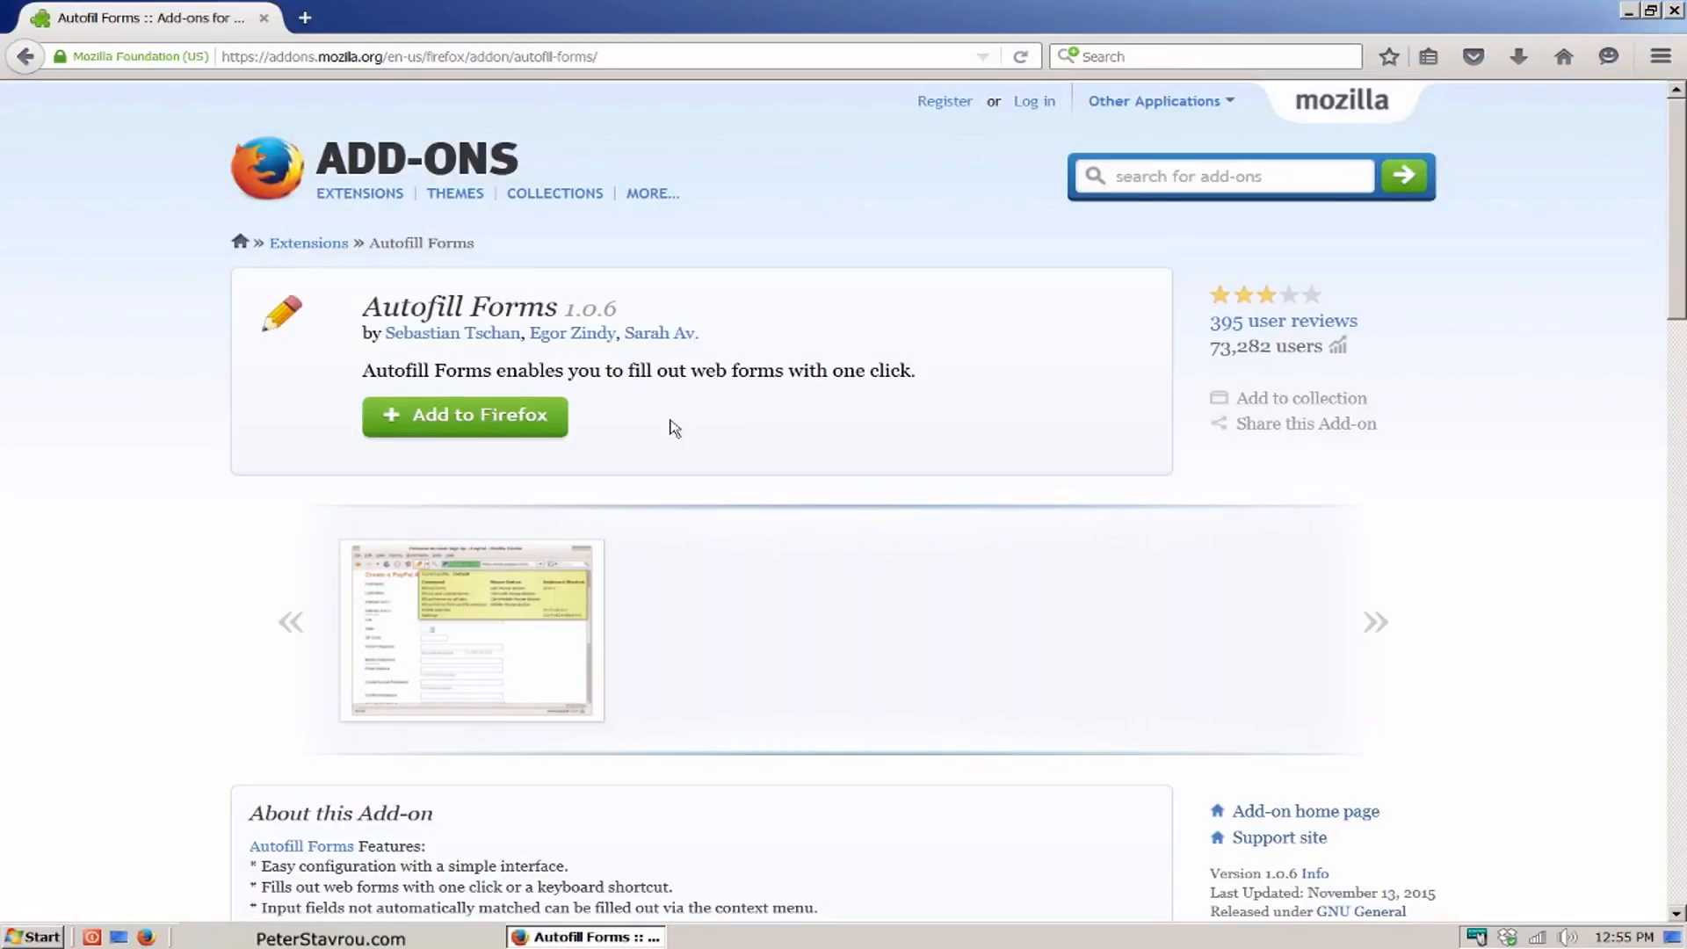
# Step: Install the Autofill Forms add-on from its Mozilla Add-ons page and restart Firefox
pyautogui.click(559, 440)
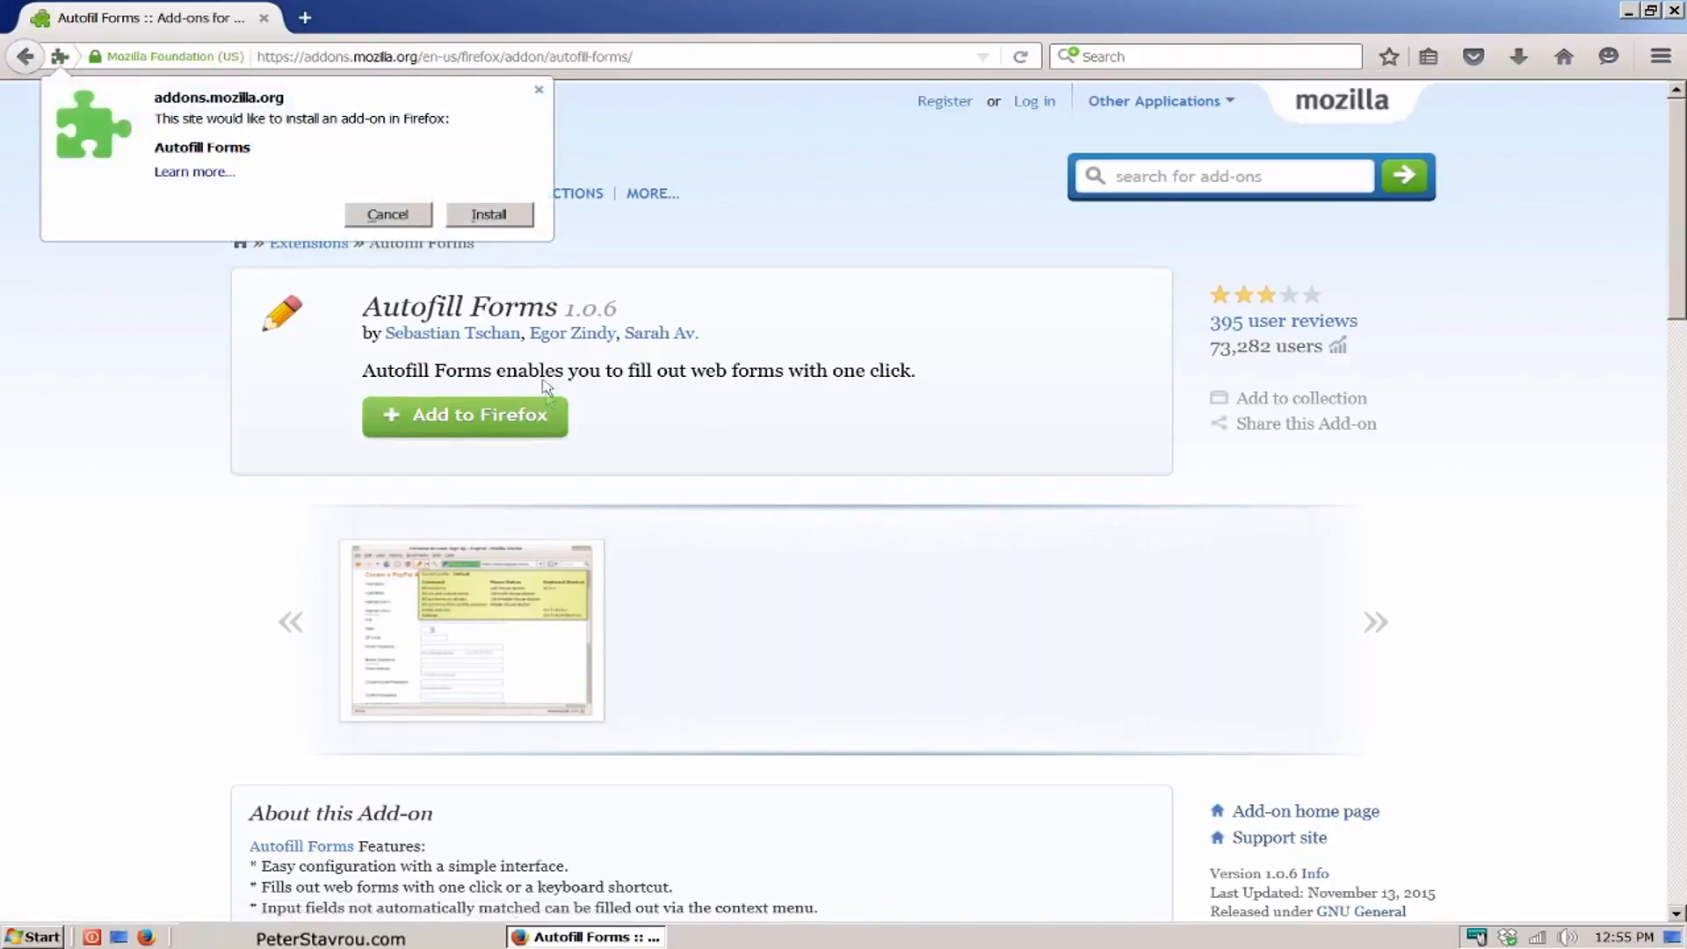
pyautogui.click(522, 219)
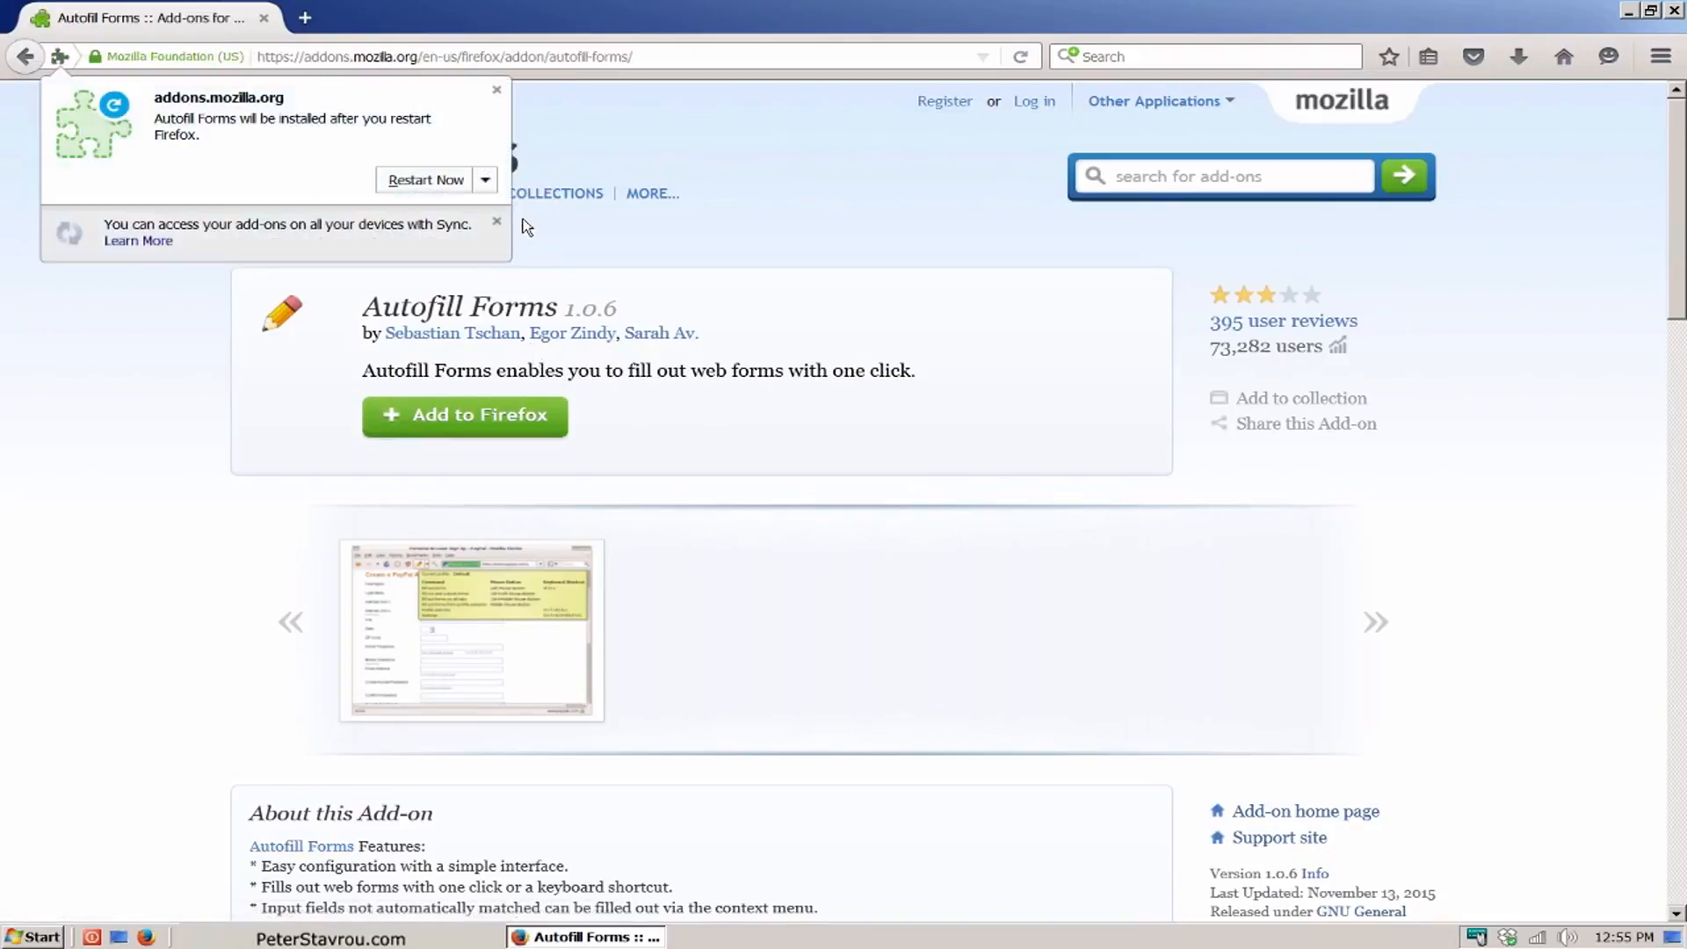
pyautogui.click(449, 188)
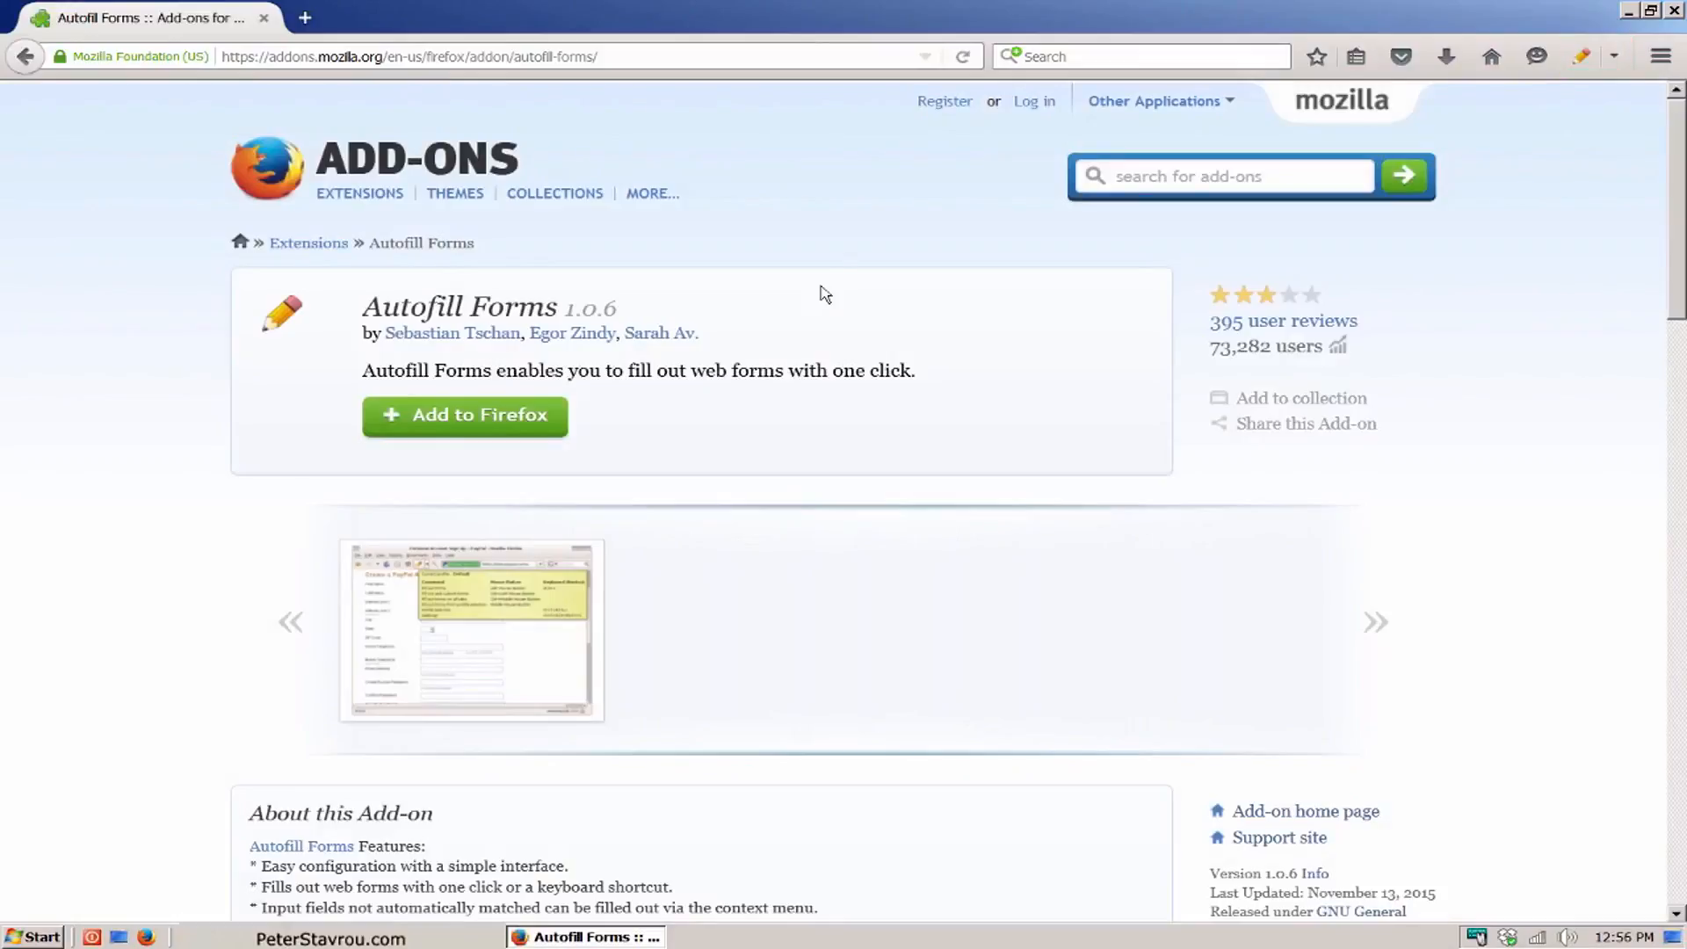
# Step: Open xing.com in place of the add-on page
pyautogui.click(870, 58)
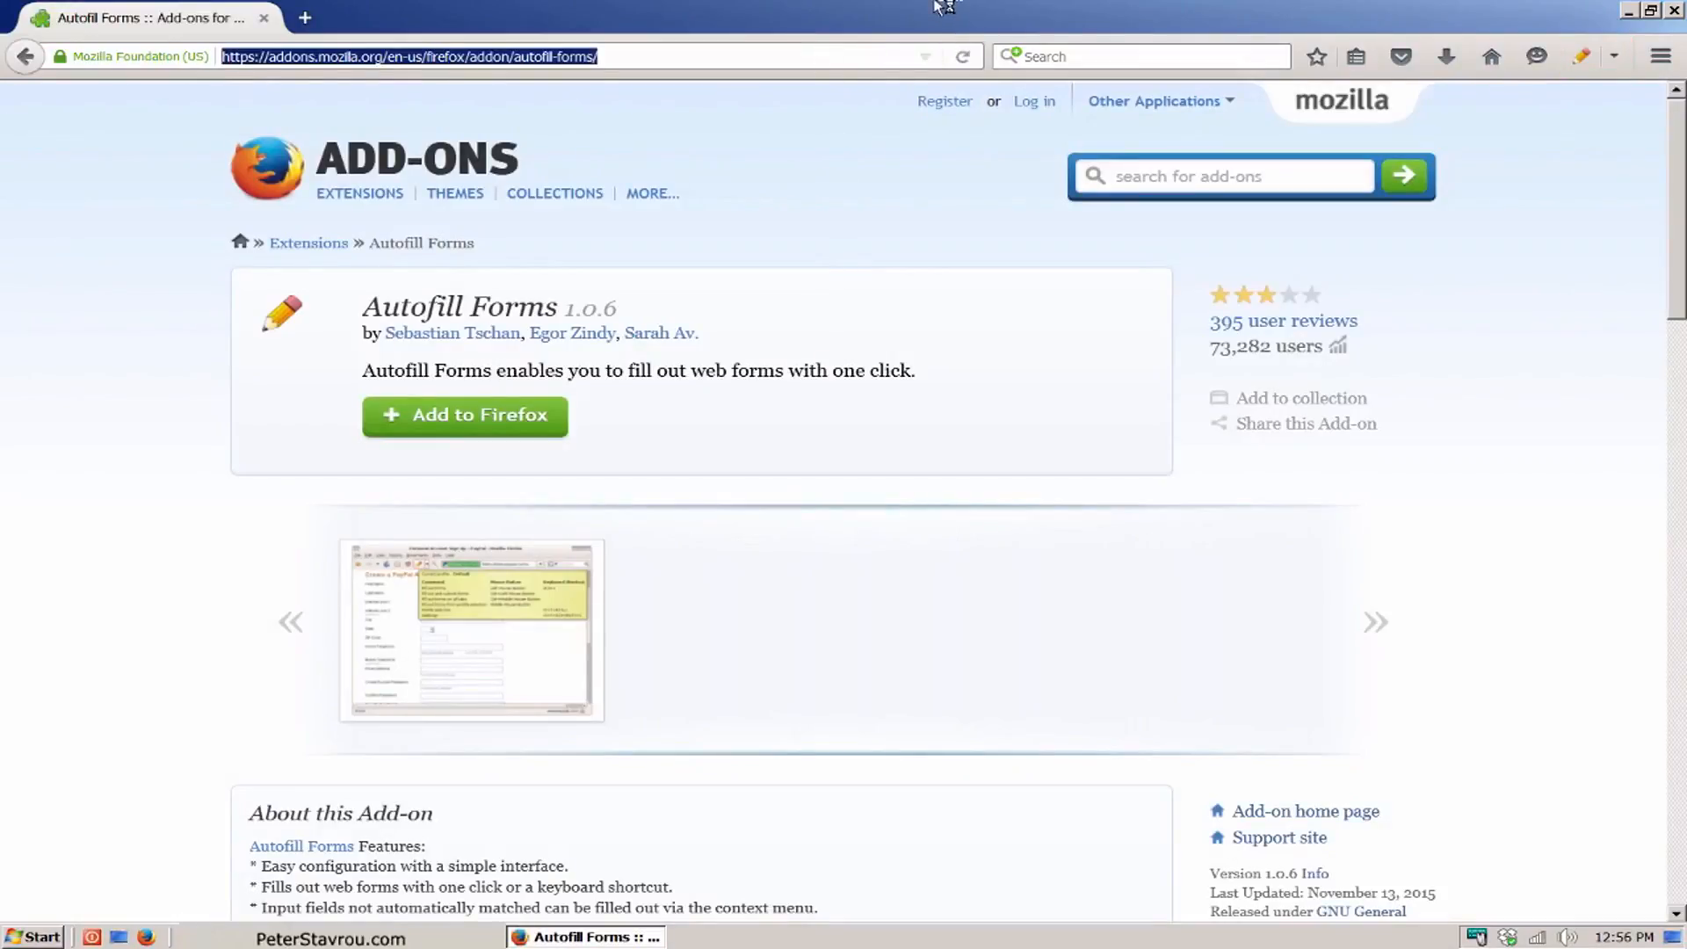
pyautogui.write('xing.com')
pyautogui.press('Return')
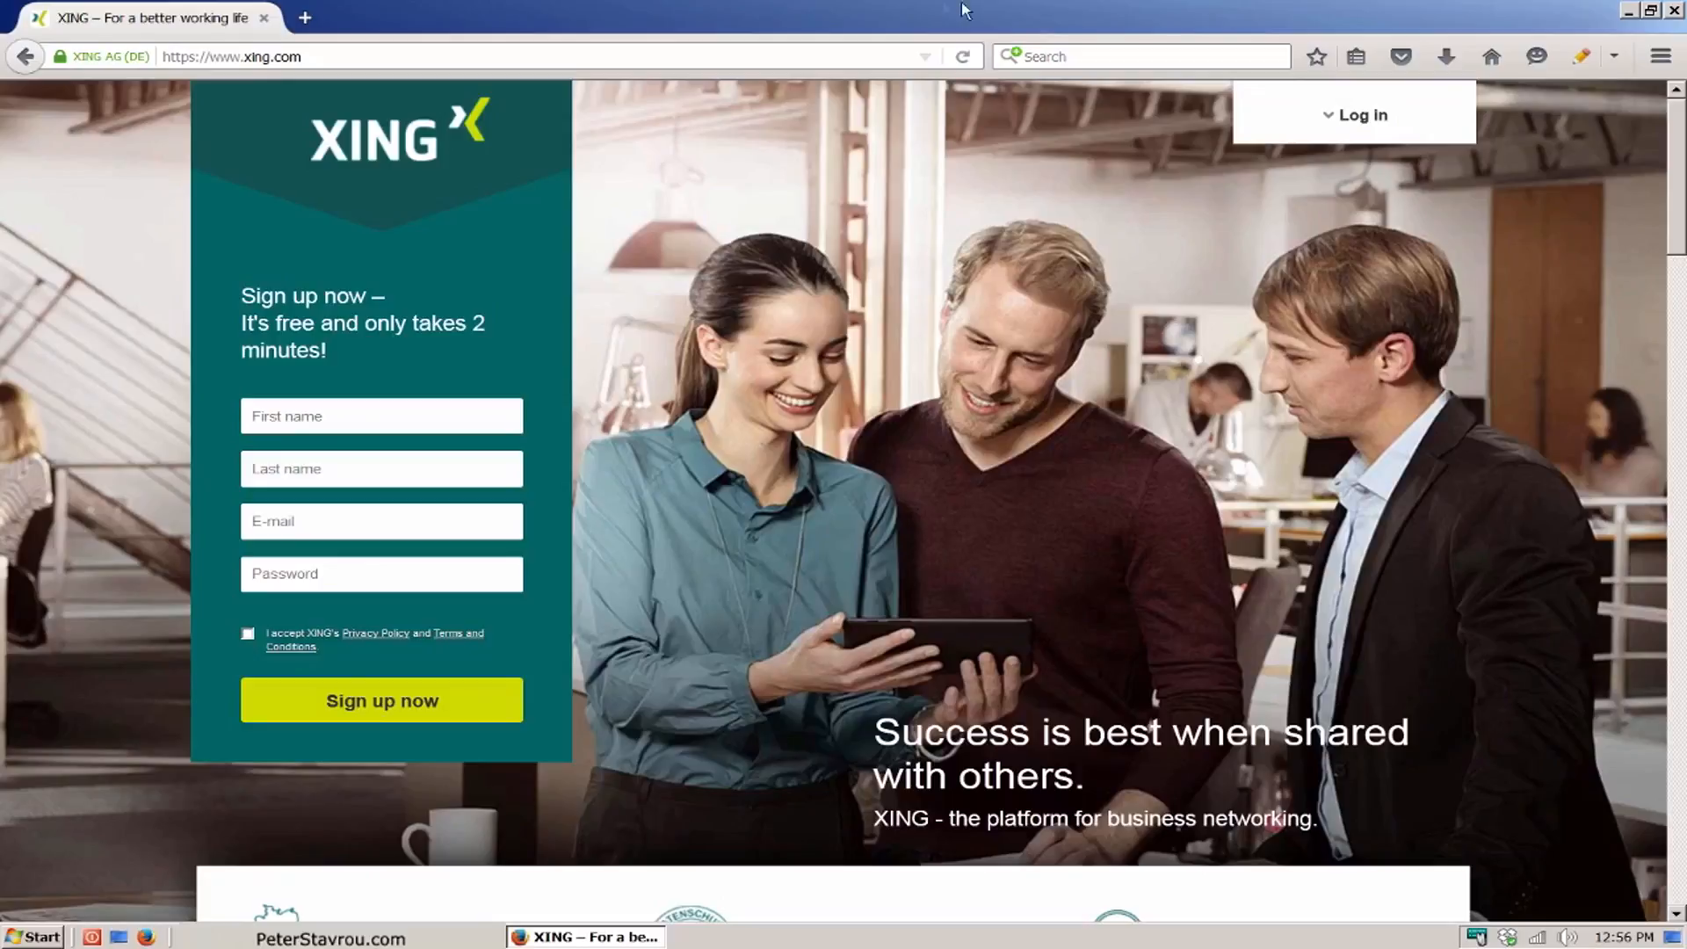
# Step: Open the Autofill Forms settings and enter the username and e-mail address for the Default profile
pyautogui.click(1616, 65)
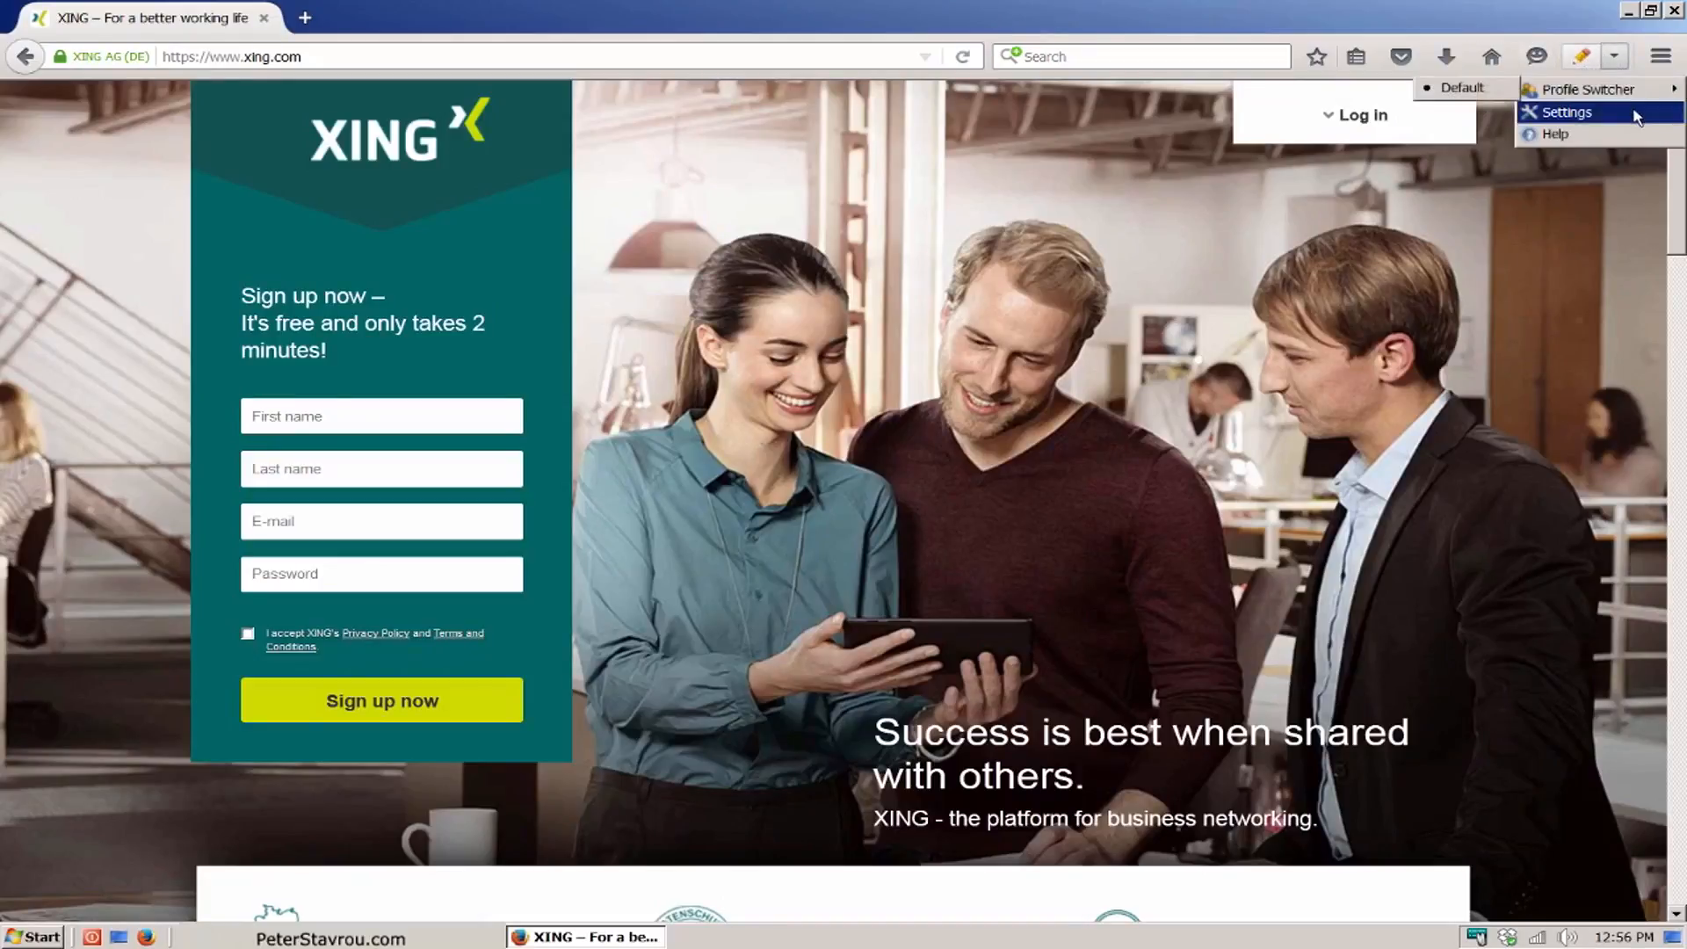
pyautogui.click(1632, 111)
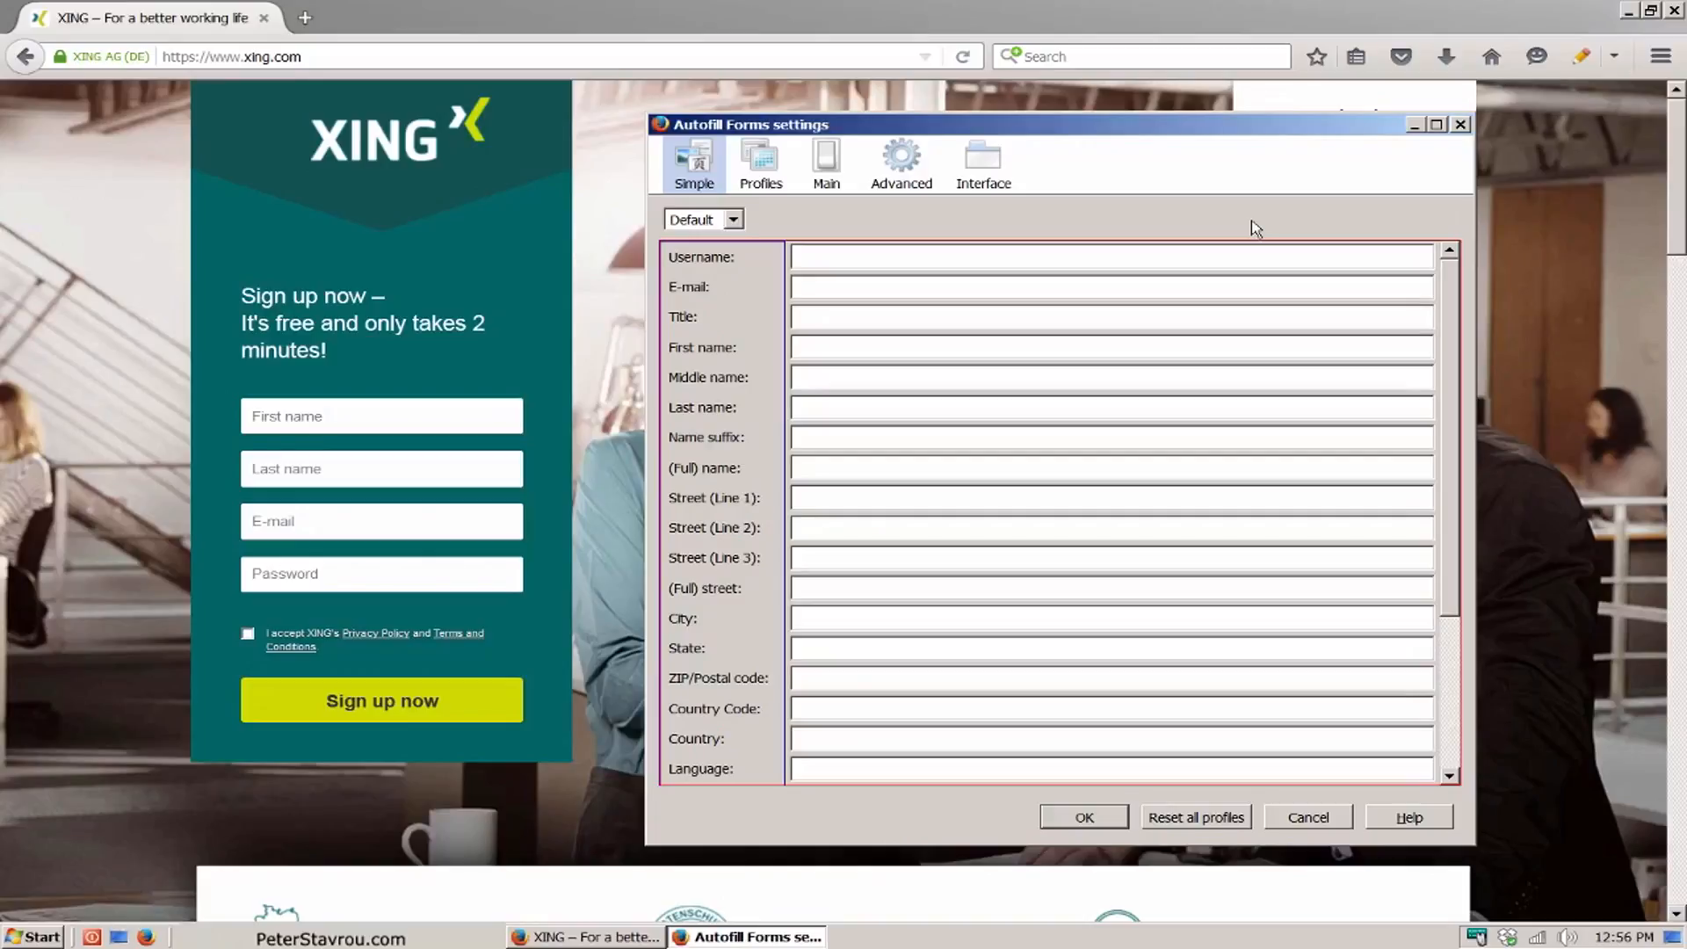
pyautogui.write('Peter')
pyautogui.press('Tab')
# Step: Enter the first name and last name in the Default profile and save the Autofill Forms settings
pyautogui.click(979, 350)
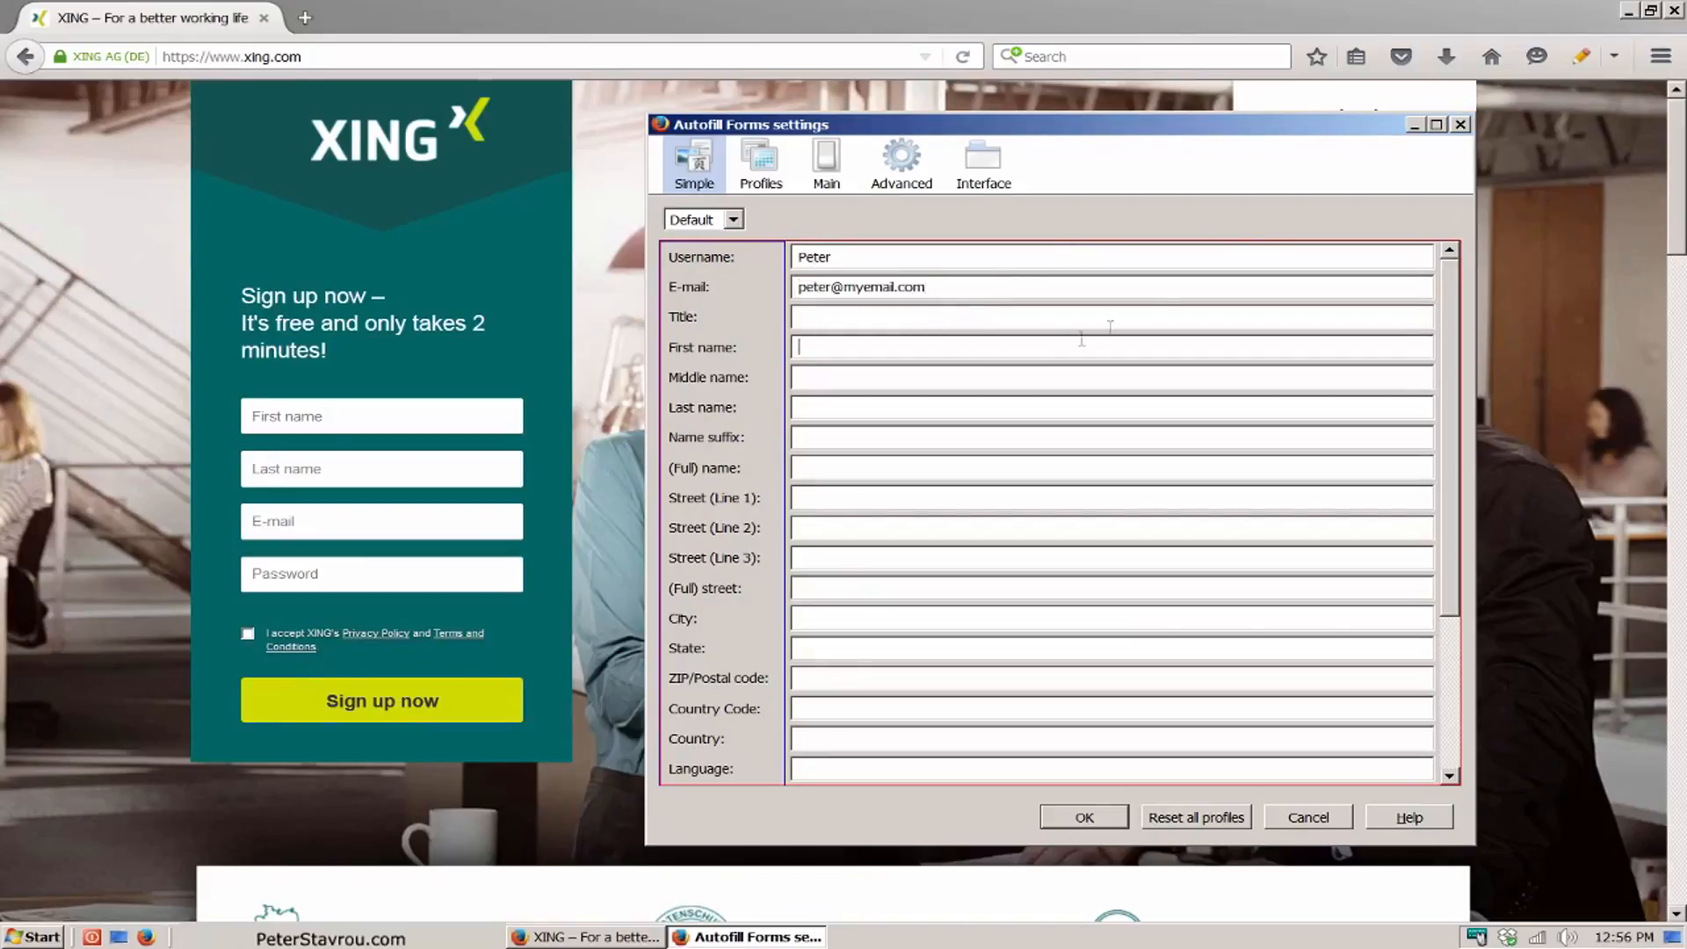
pyautogui.write('Peter')
pyautogui.click(997, 407)
pyautogui.write('Stavrou')
pyautogui.scroll(-3, 1458, 393)
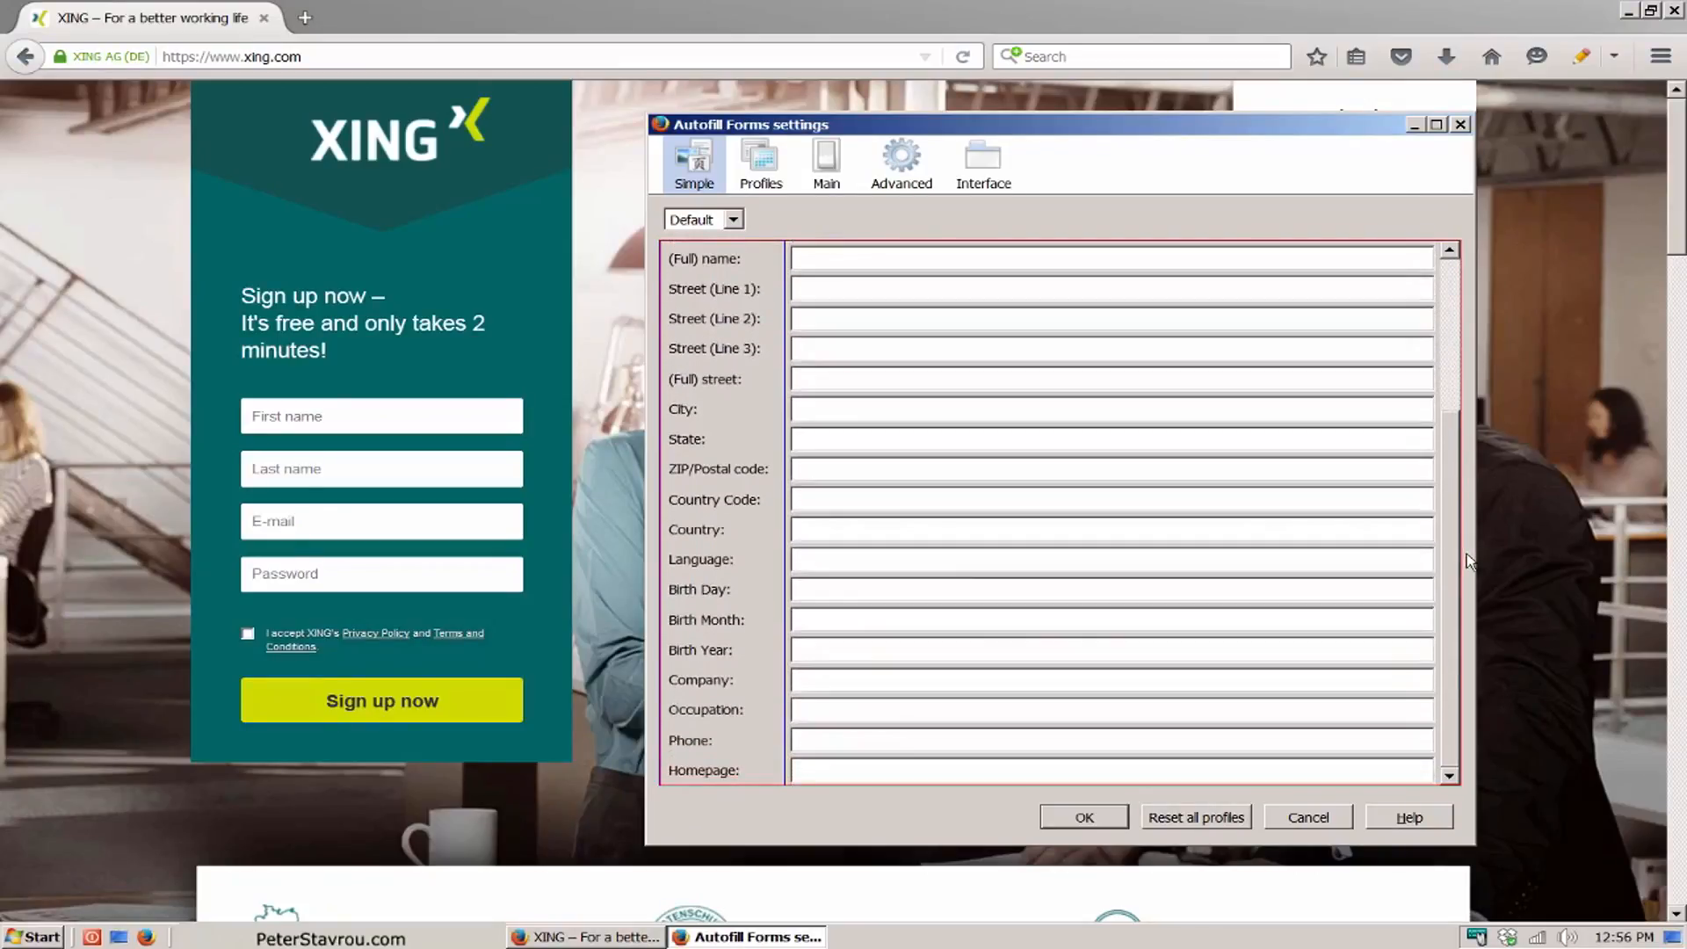
pyautogui.scroll(3, 1457, 396)
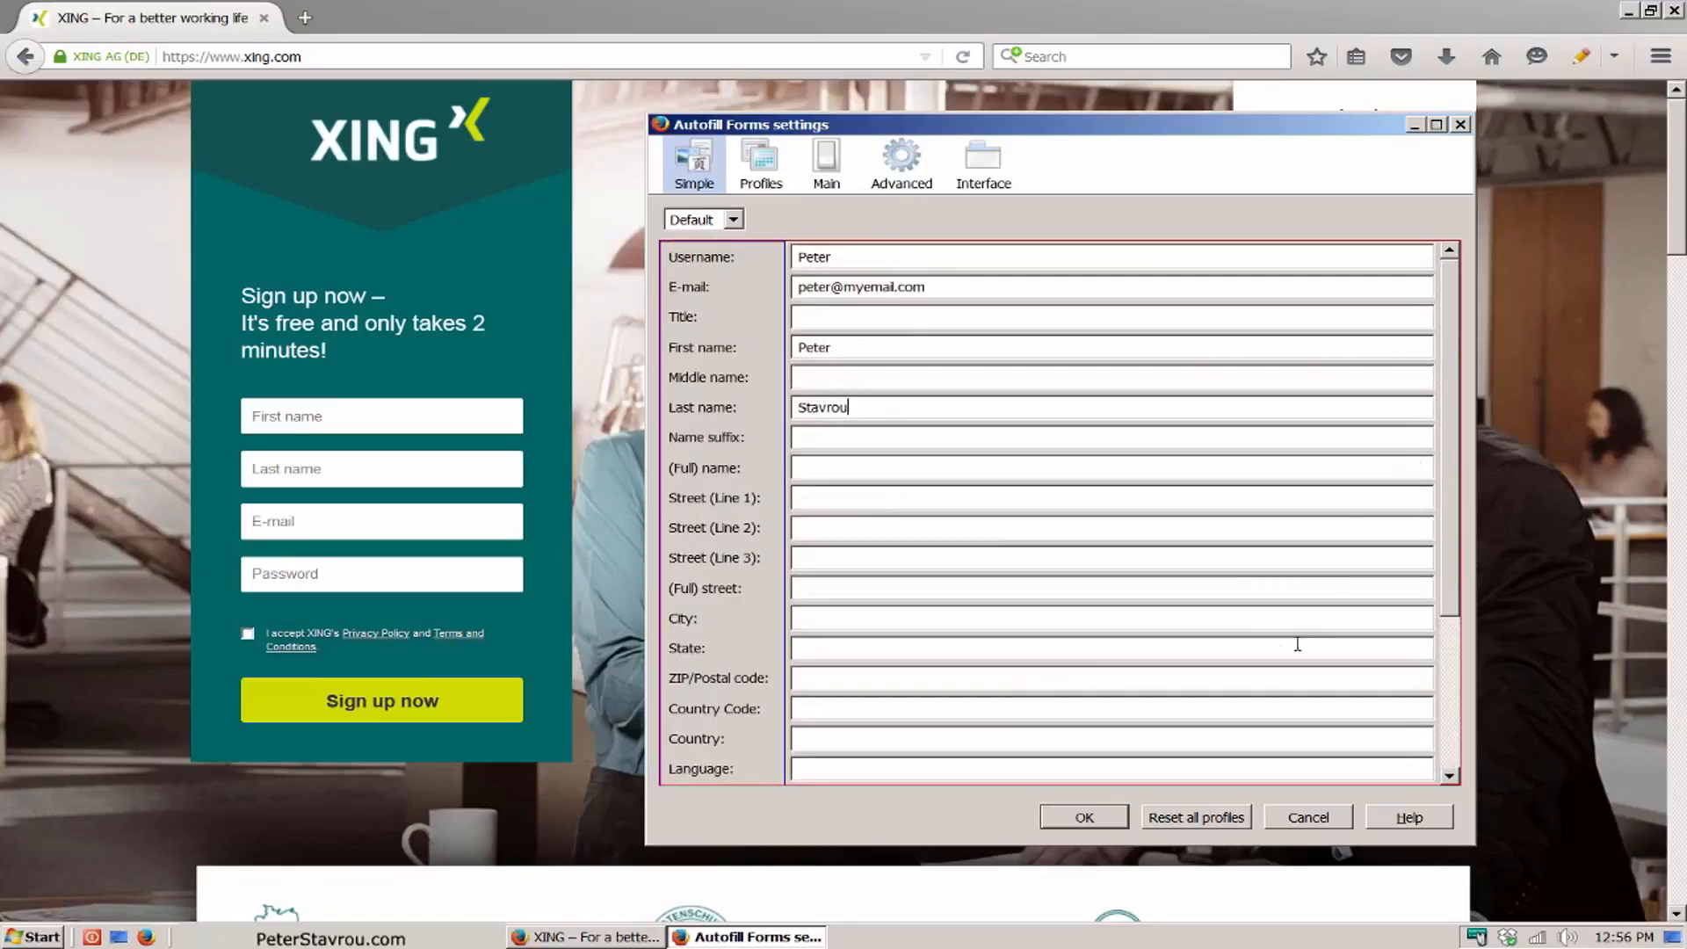
pyautogui.click(1121, 822)
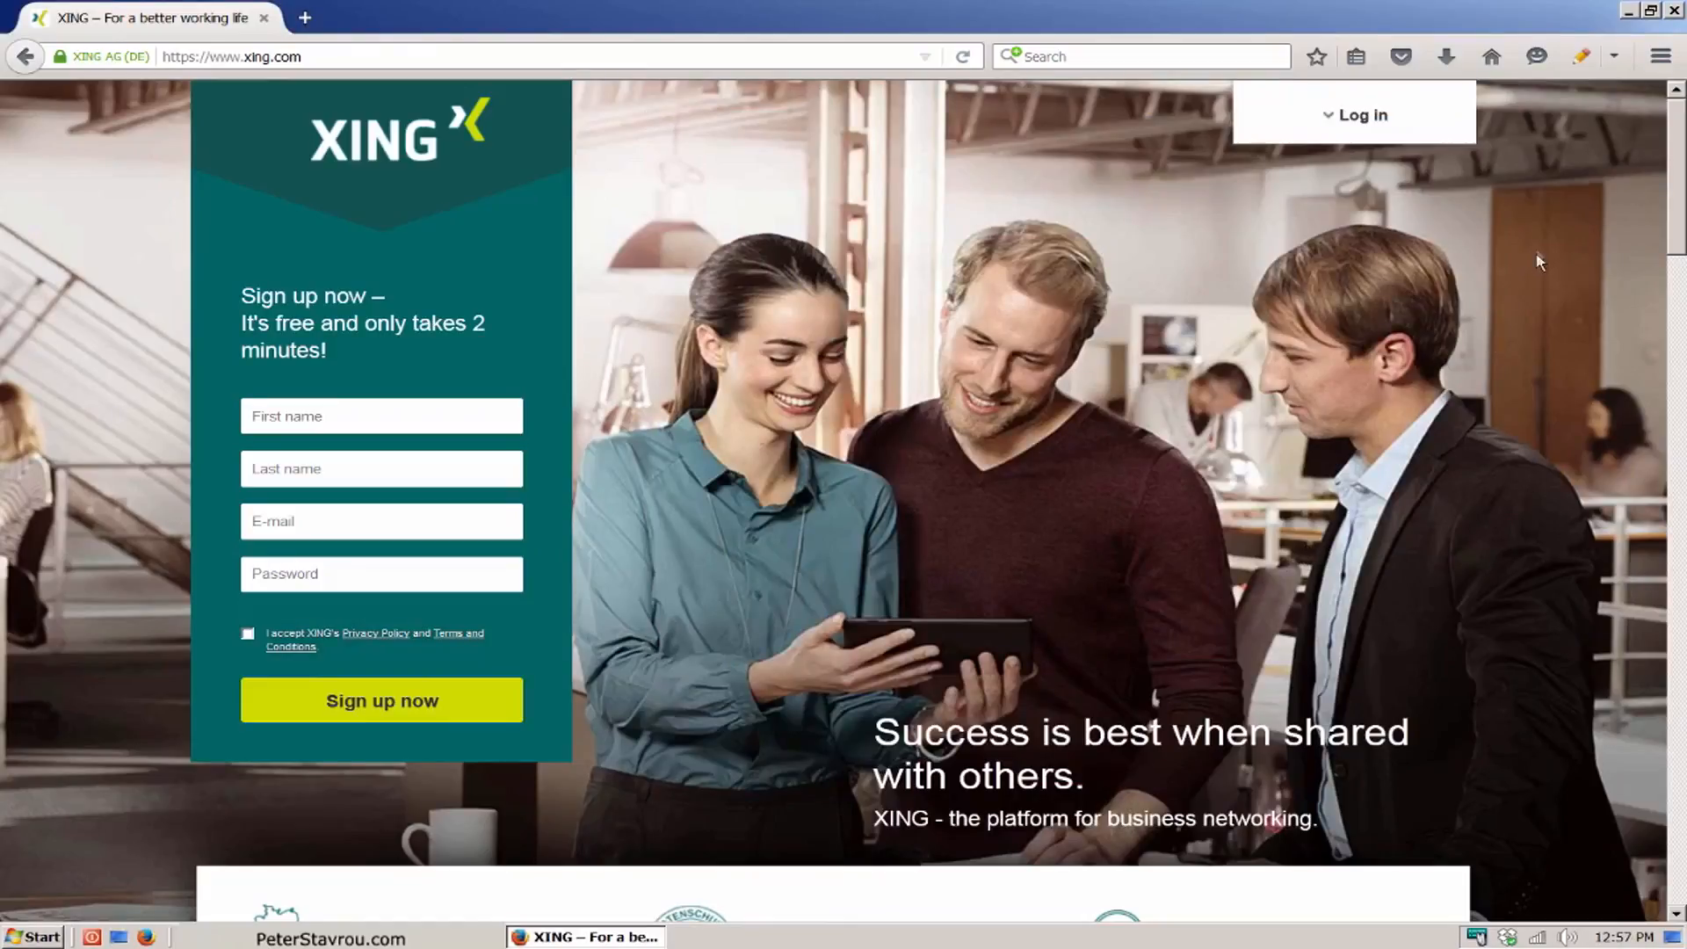
# Step: Fill out the XING sign-up form with the Default Autofill Forms profile
pyautogui.click(1581, 58)
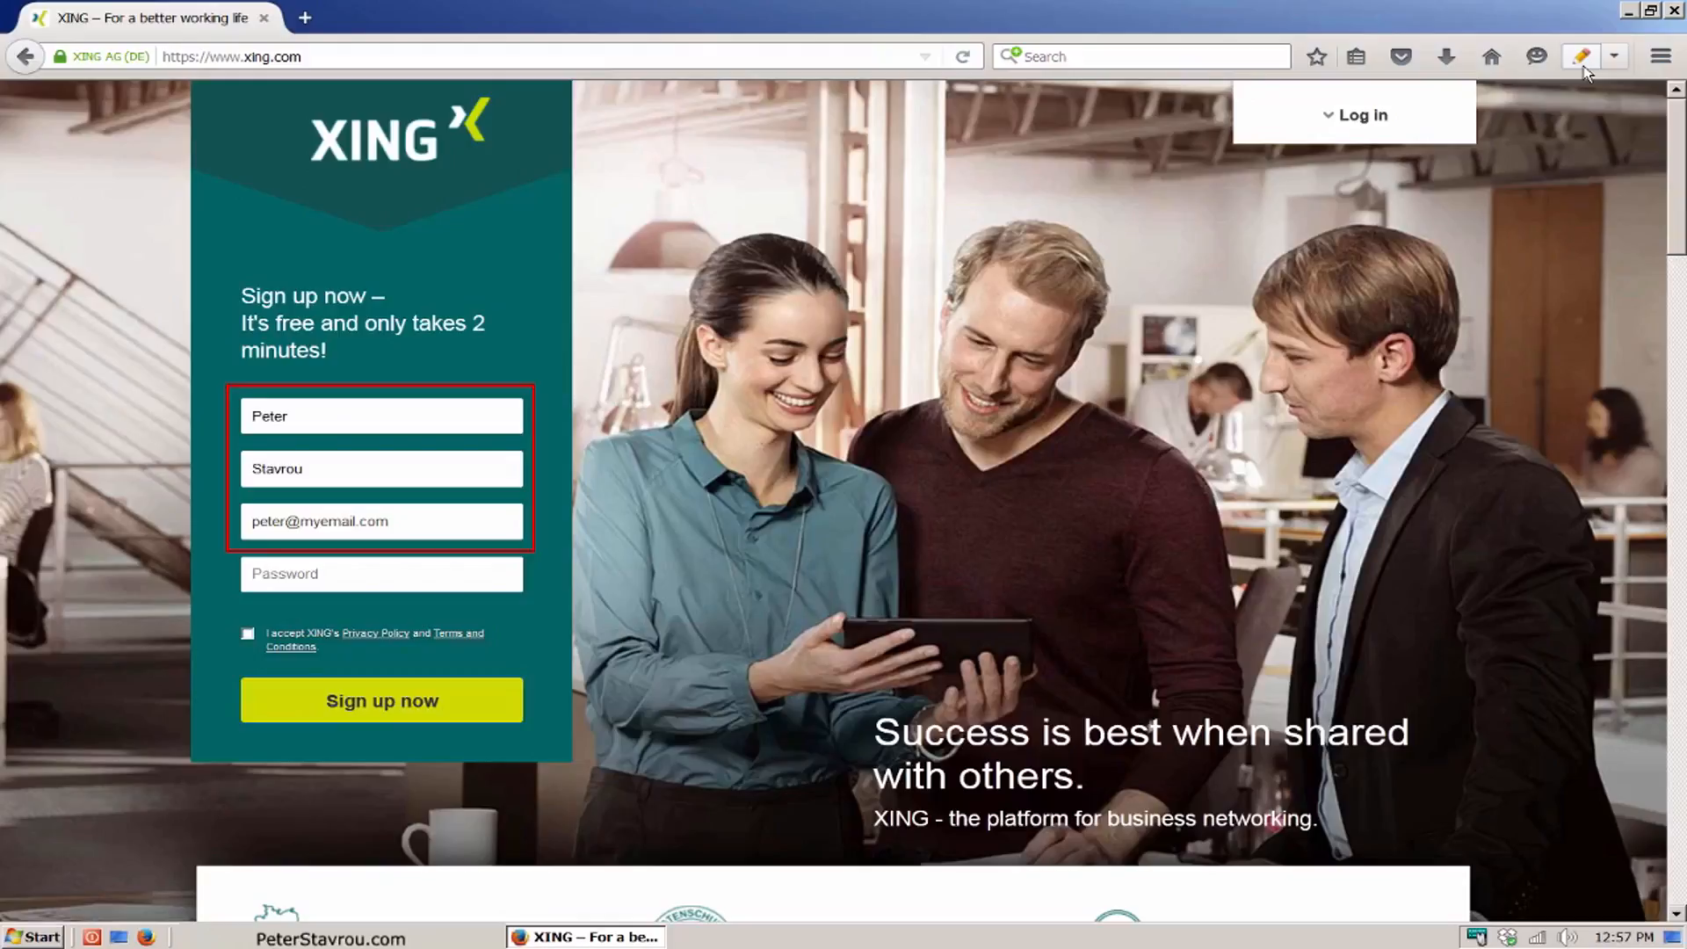
pyautogui.click(1585, 65)
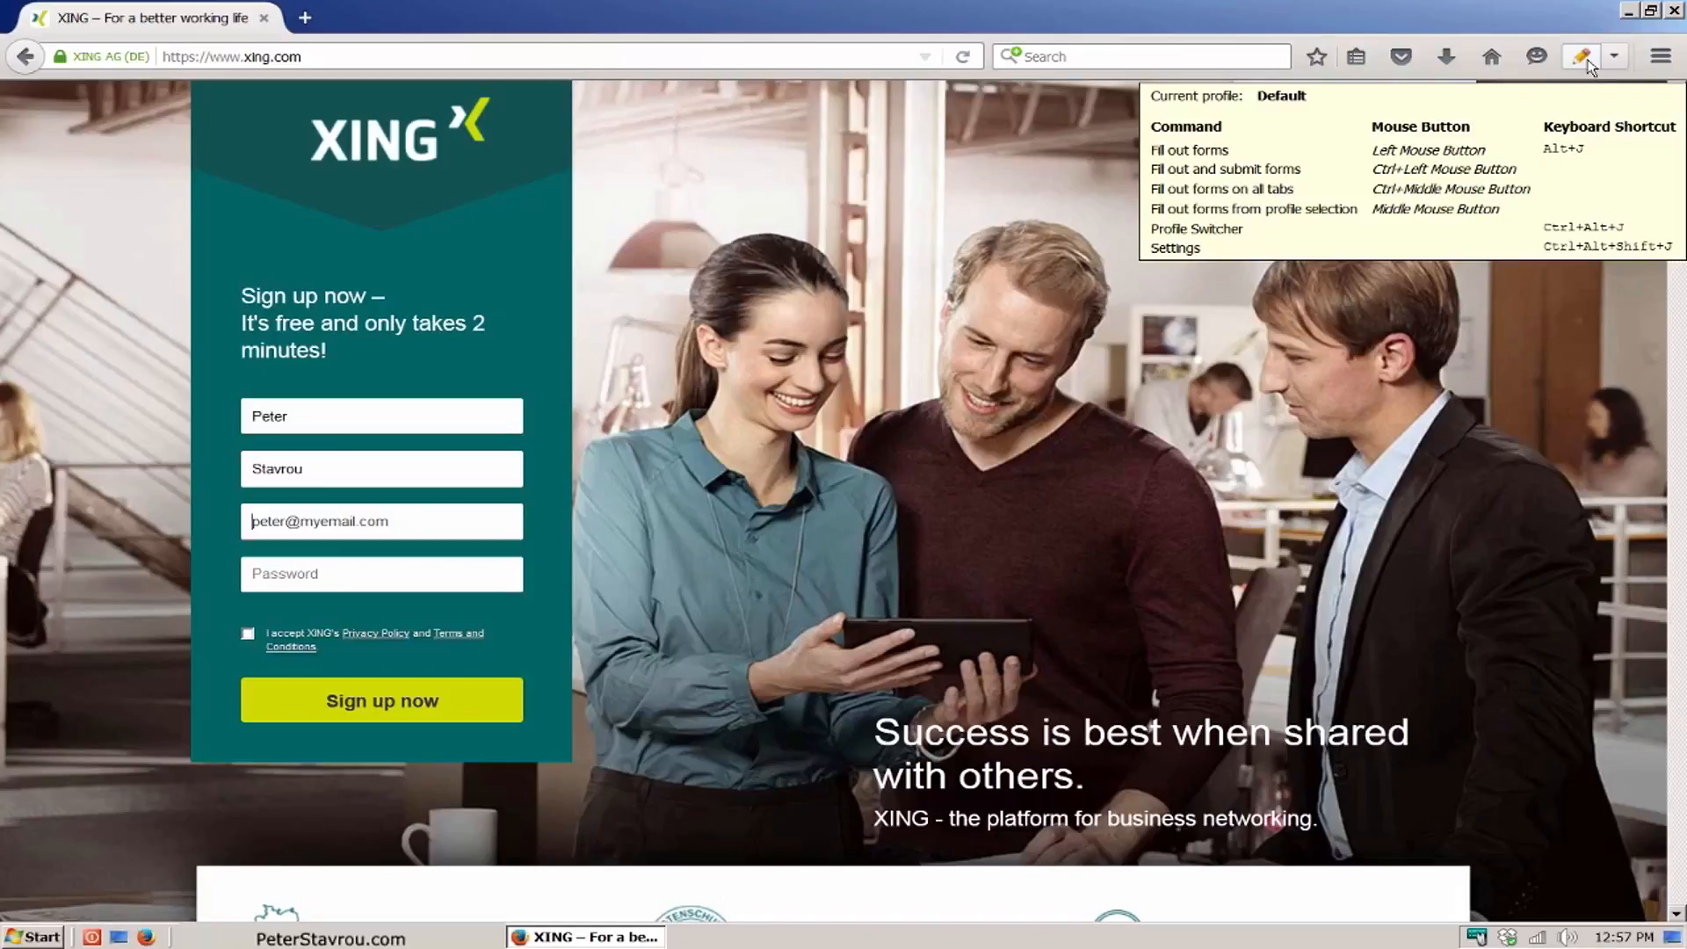
# Step: Add a second profile in the Autofill Forms settings, rename it with the person's first name and apply the name
pyautogui.click(1616, 60)
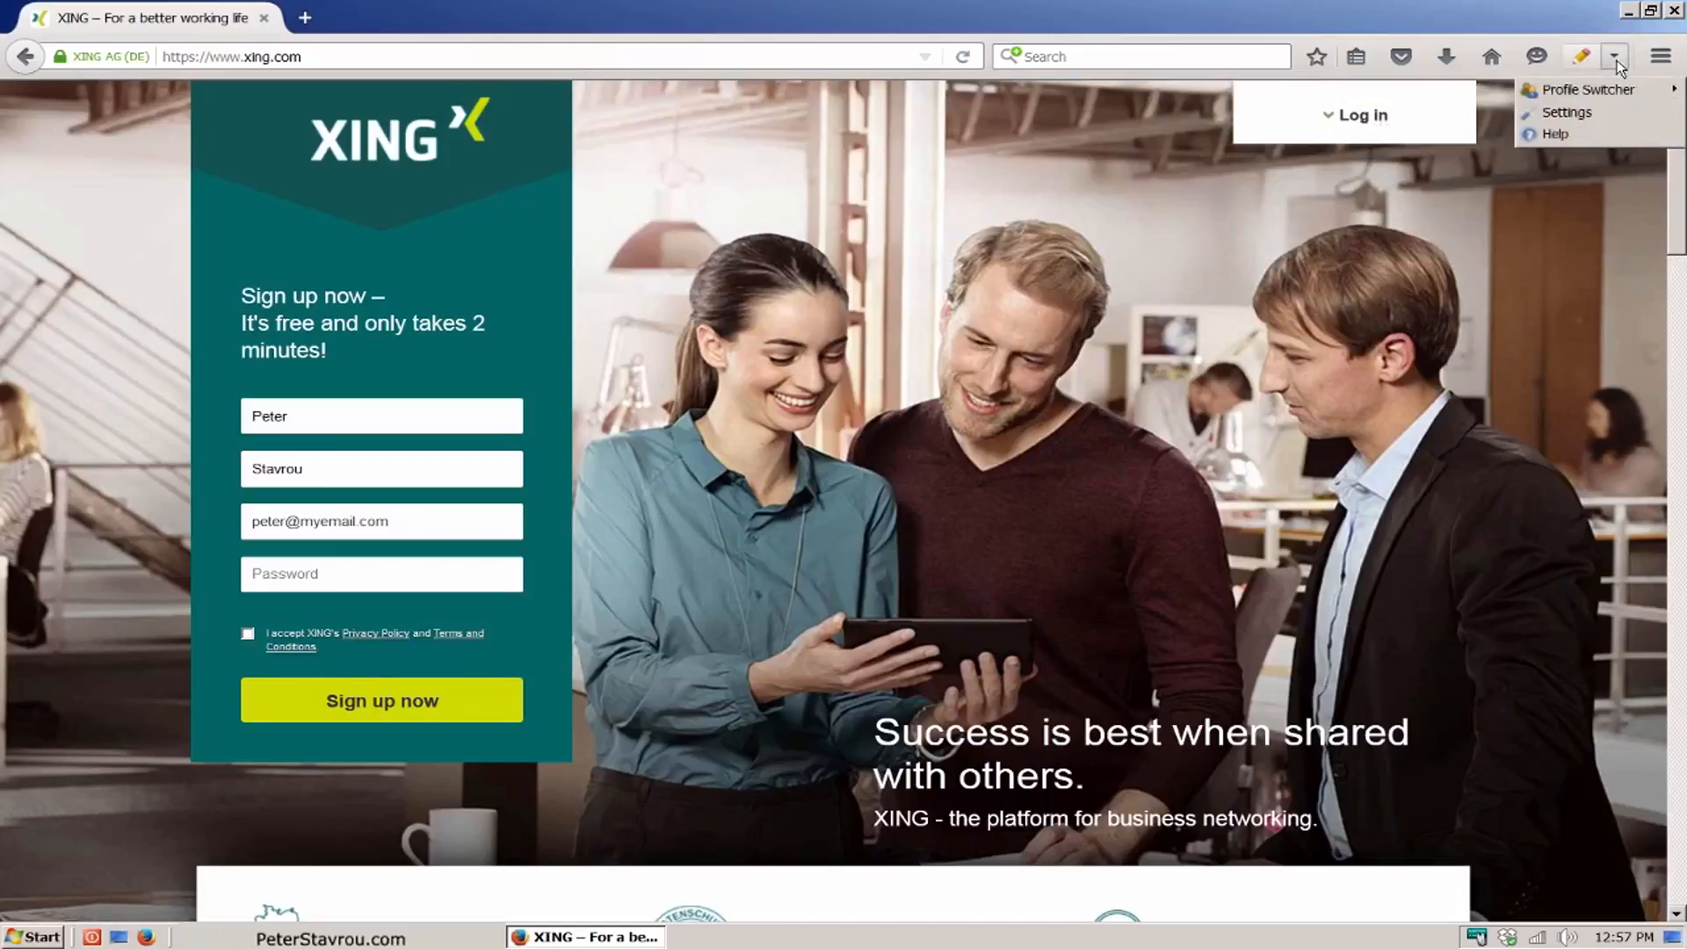
pyautogui.click(1640, 117)
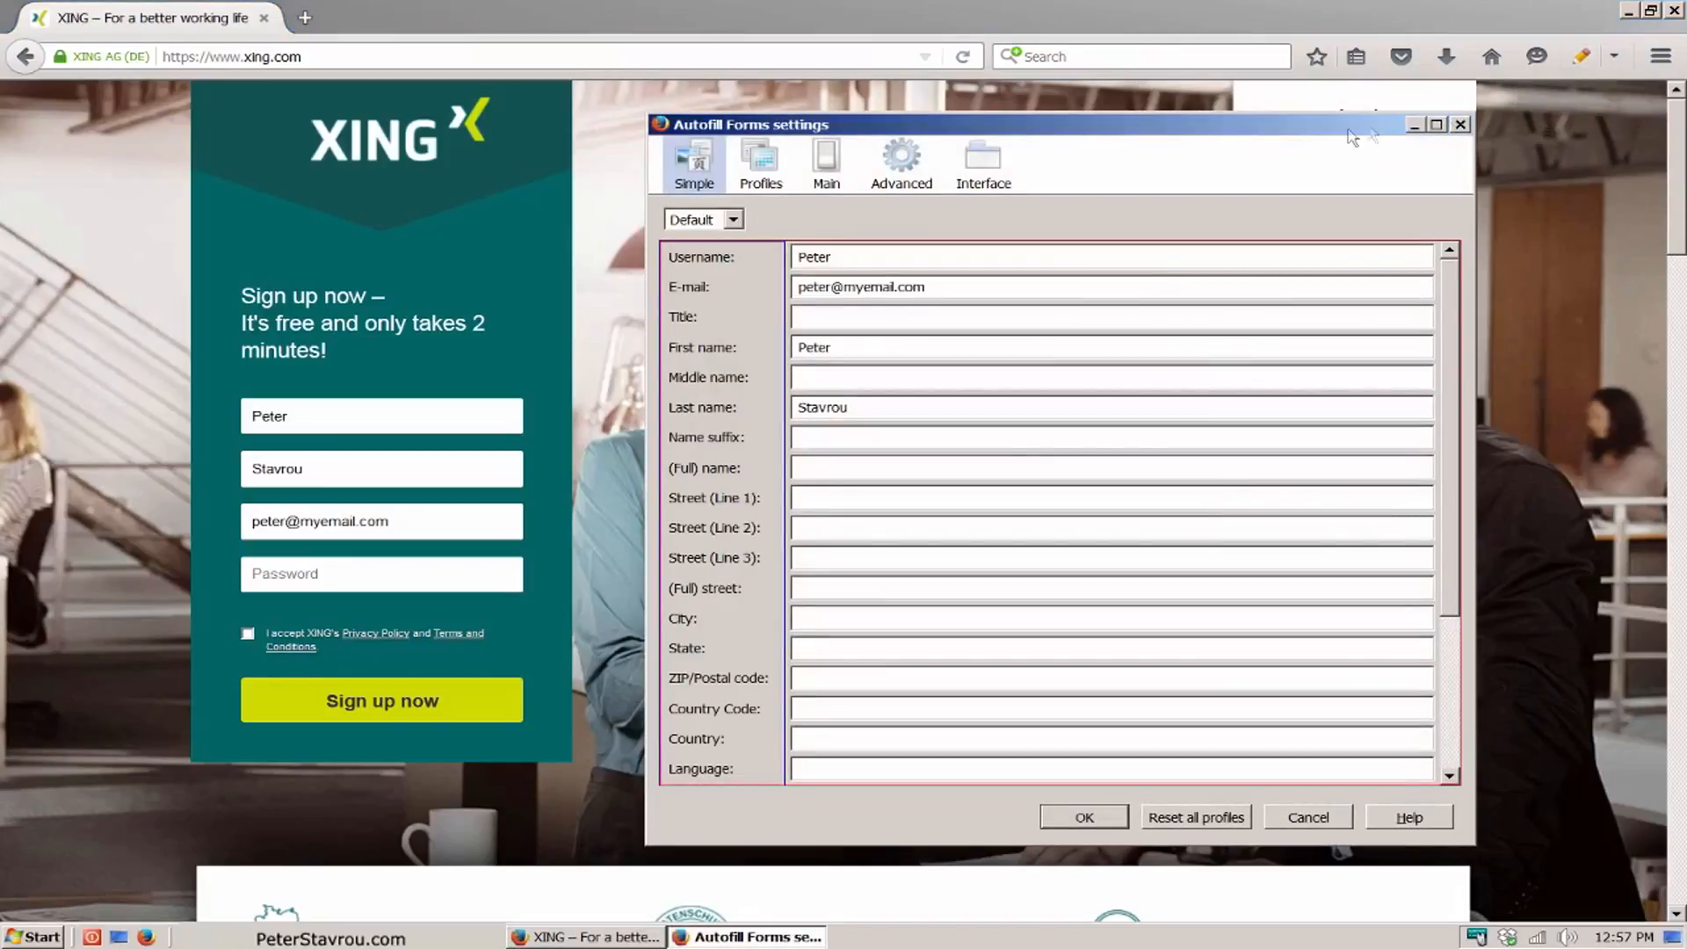
pyautogui.click(761, 176)
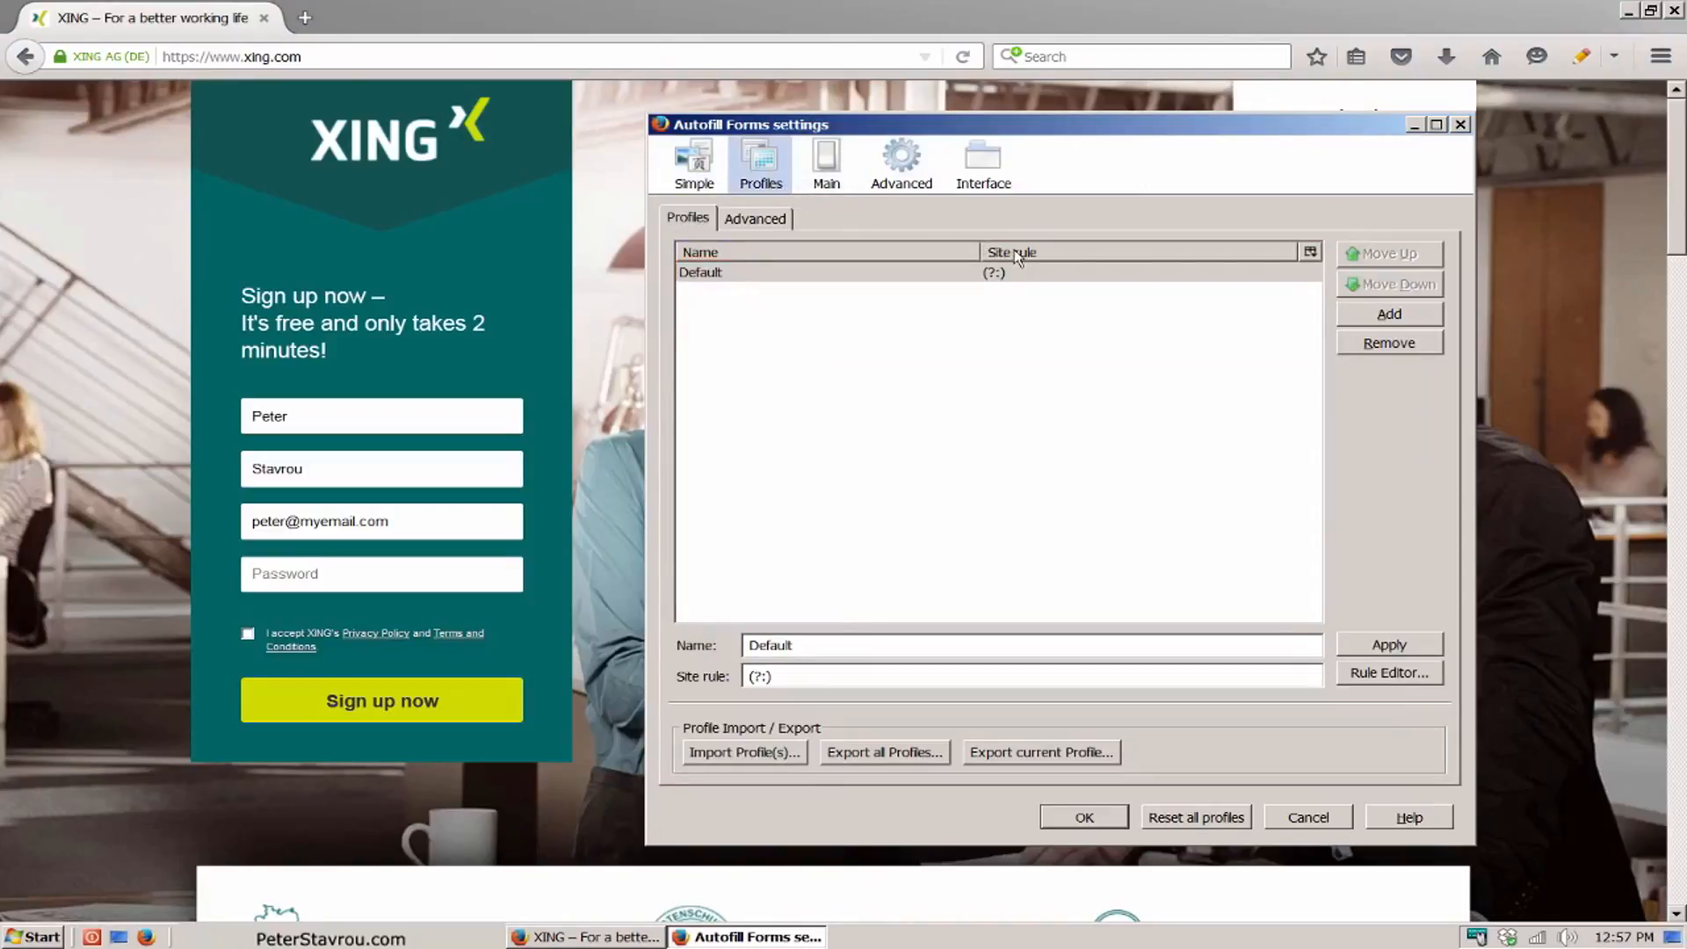
pyautogui.click(1421, 318)
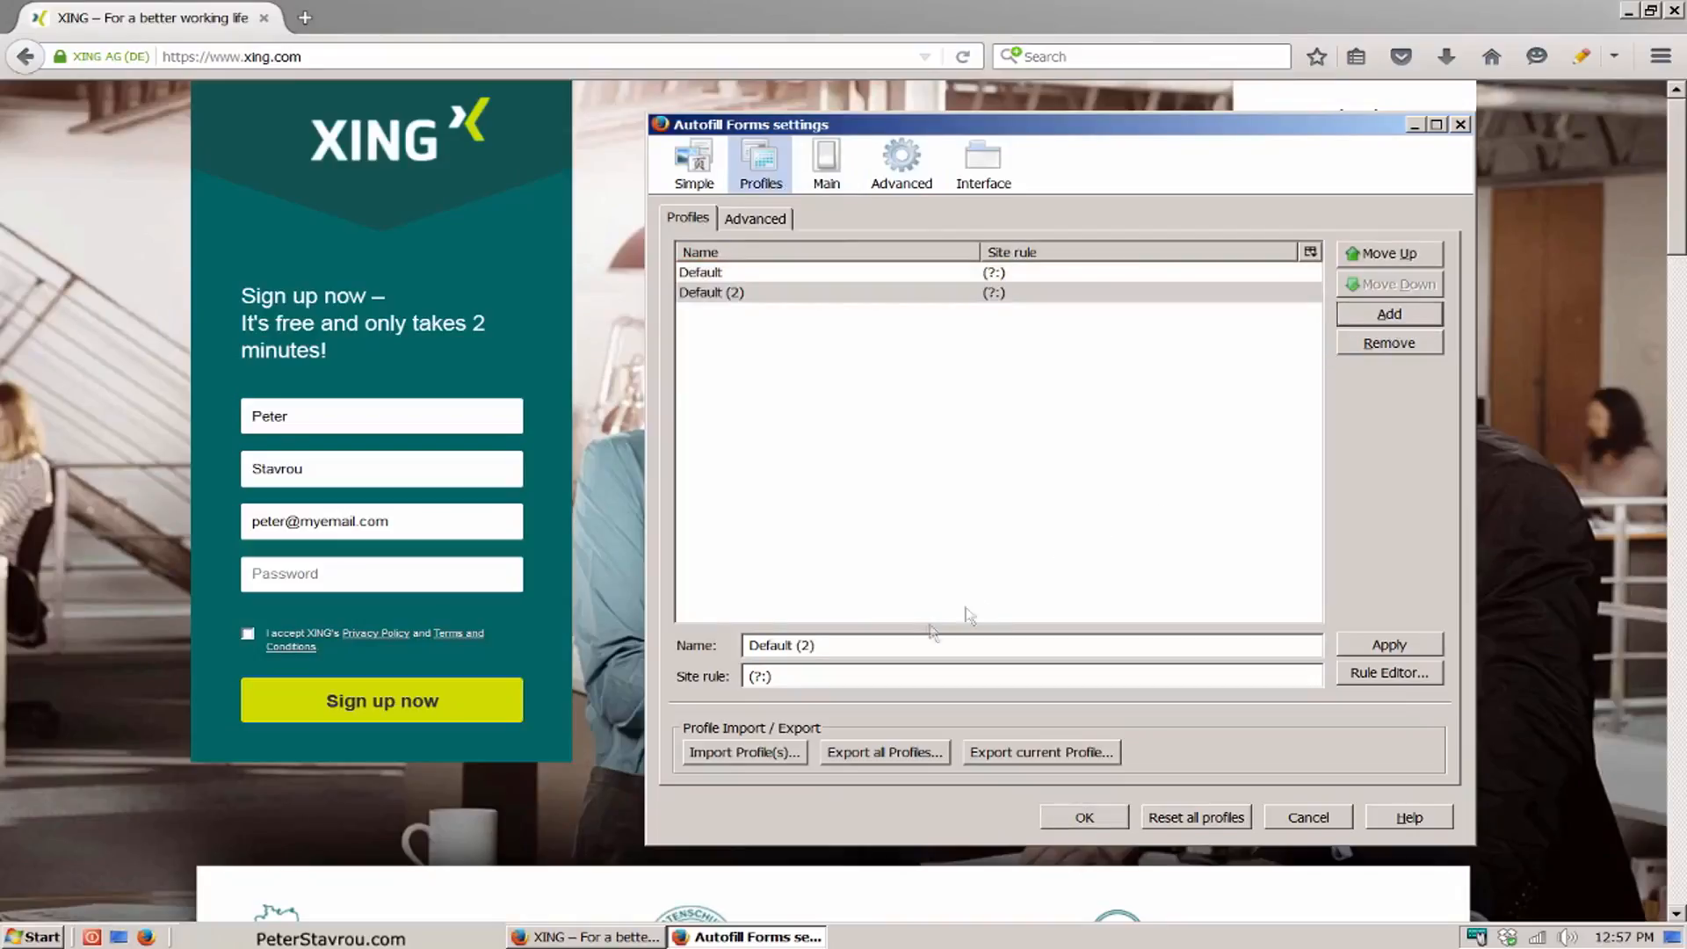
pyautogui.moveTo(887, 644); pyautogui.dragTo(726, 648)
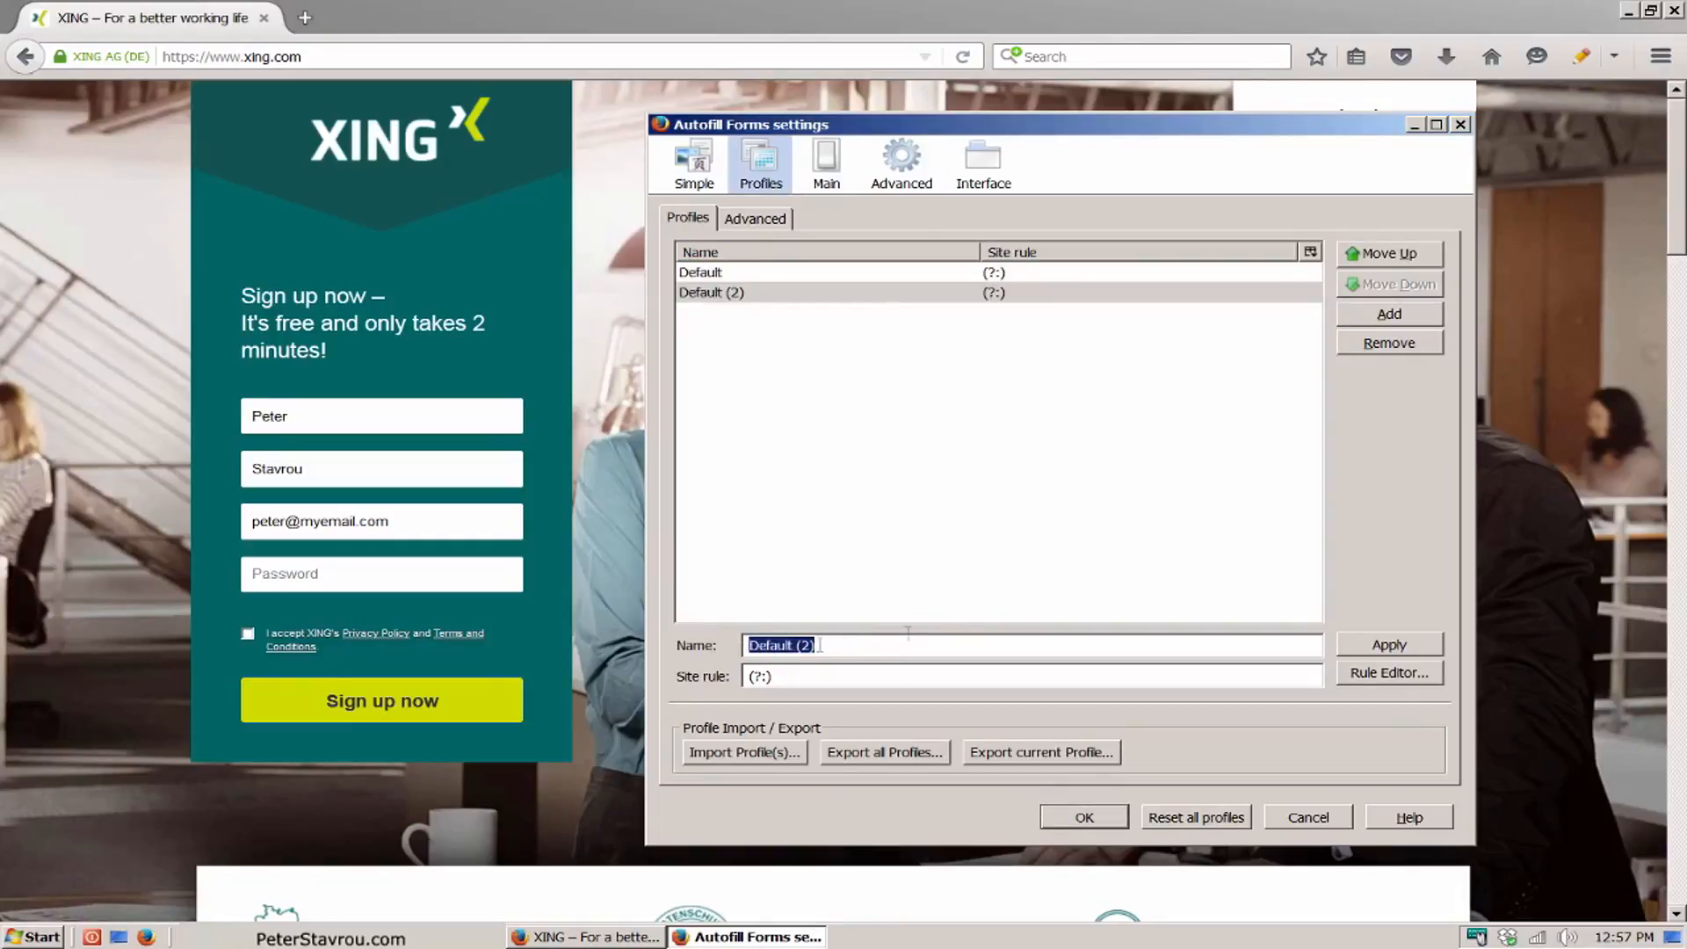
pyautogui.write('Theo')
pyautogui.click(1428, 649)
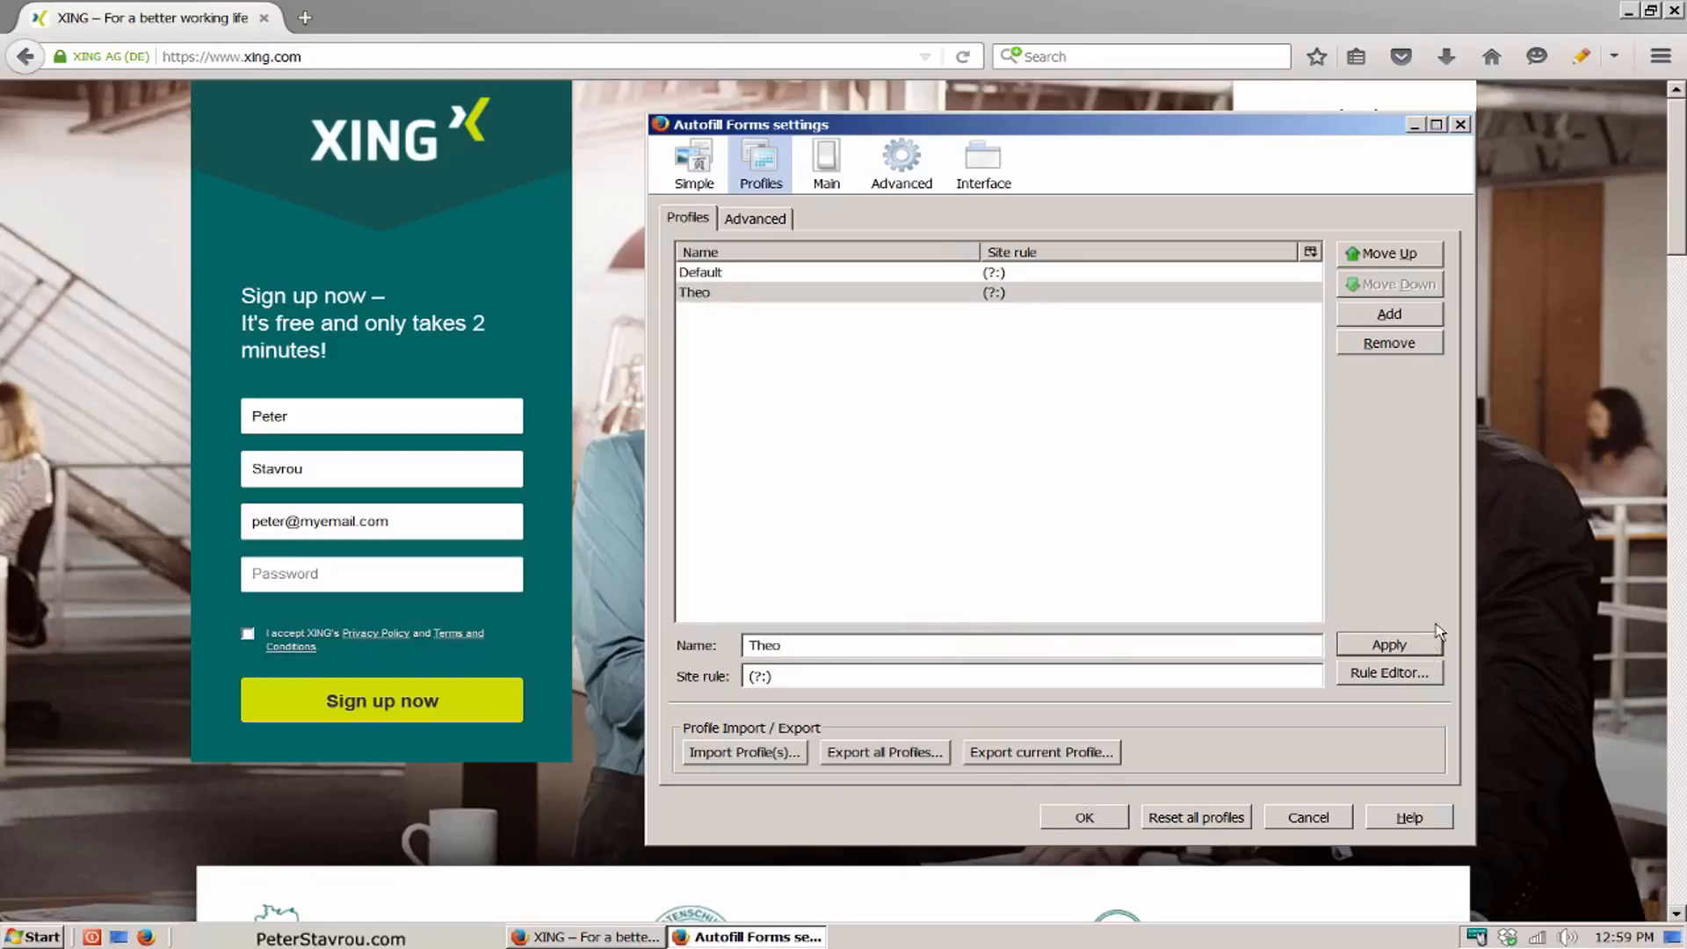
# Step: Select the second profile in the Autofill Forms settings, replace its username, e-mail prefix and first name with the second person's details, and save
pyautogui.click(705, 182)
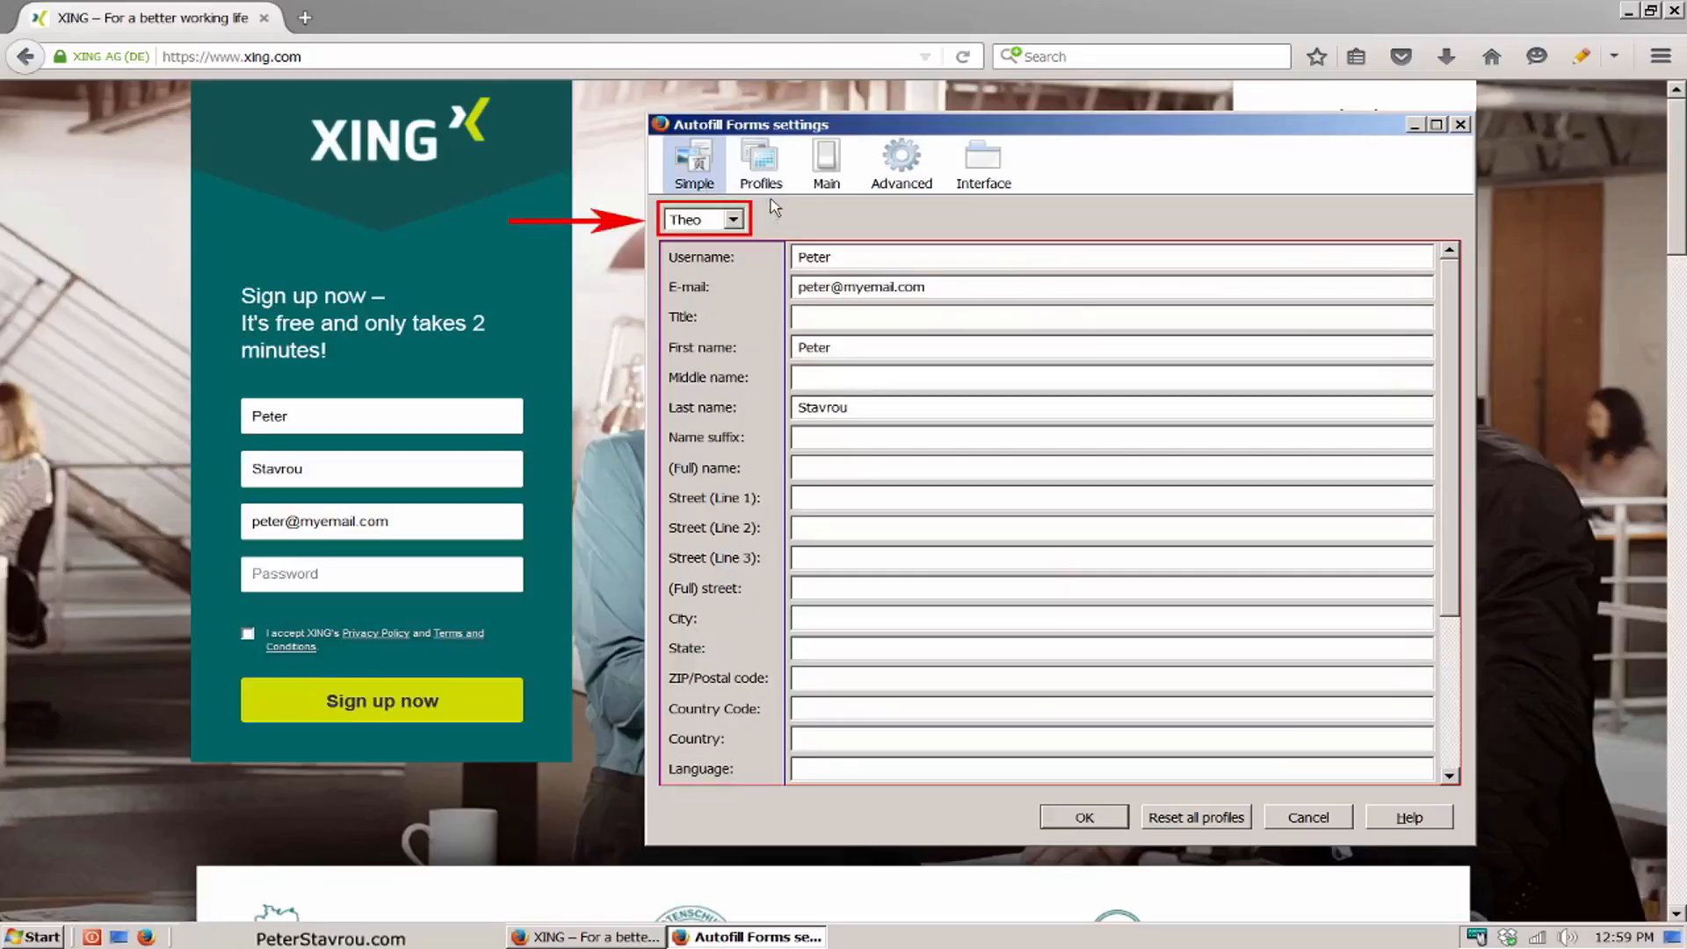
pyautogui.click(732, 219)
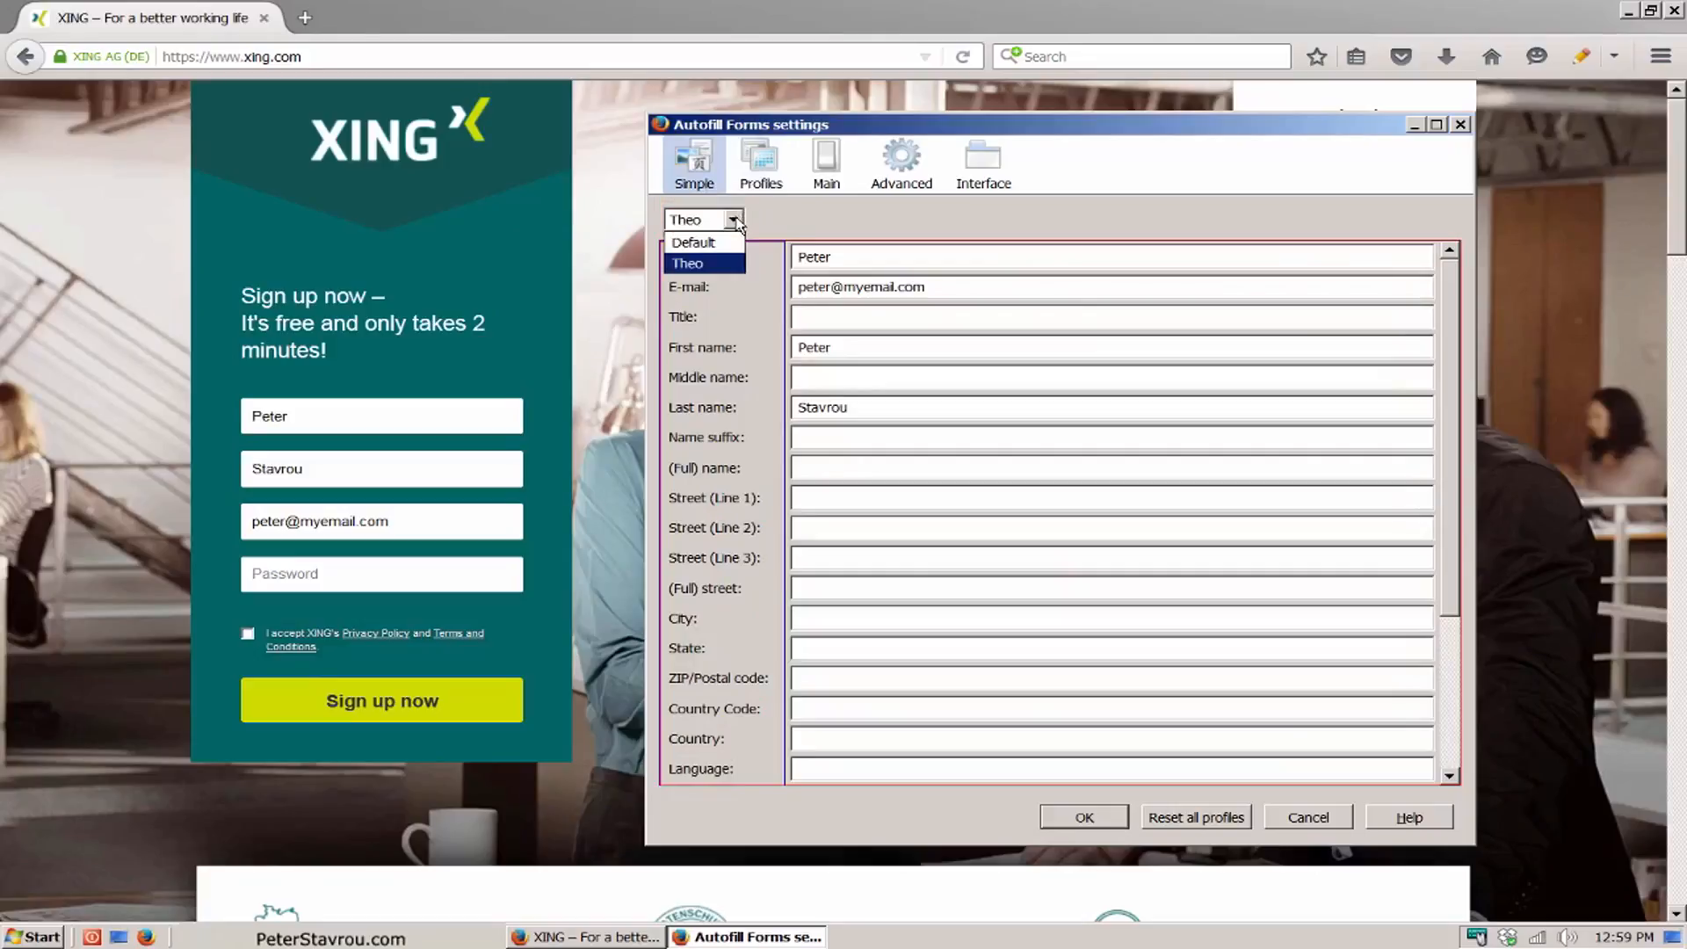
pyautogui.click(722, 264)
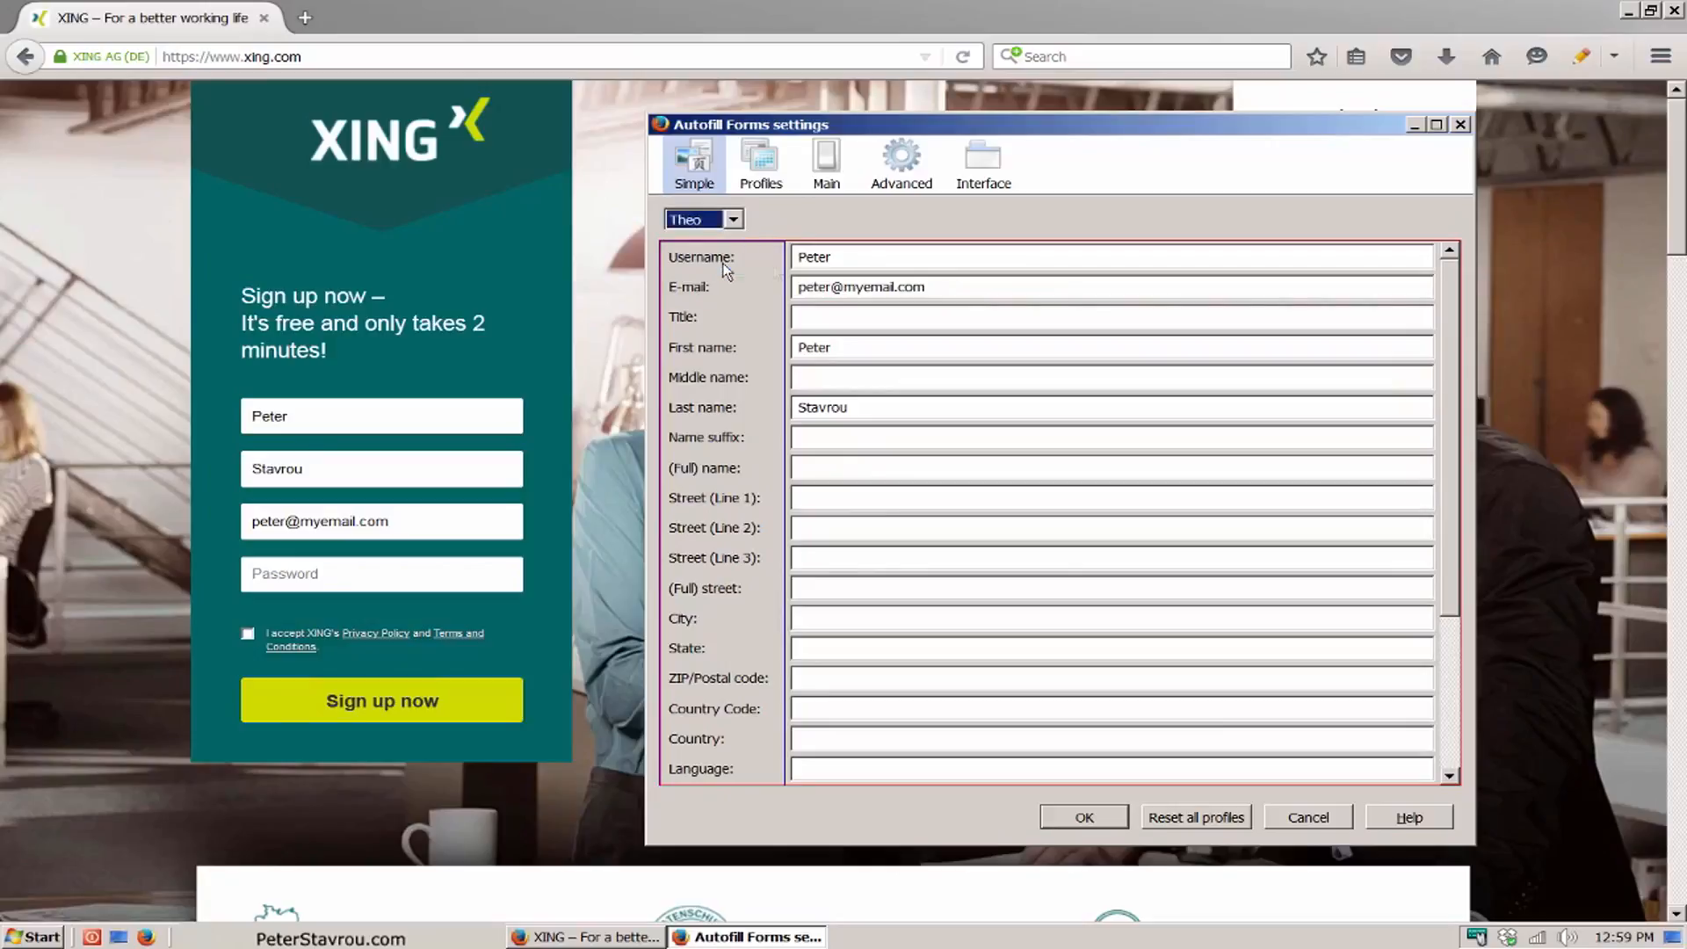
pyautogui.doubleClick(903, 262)
pyautogui.write('Theo')
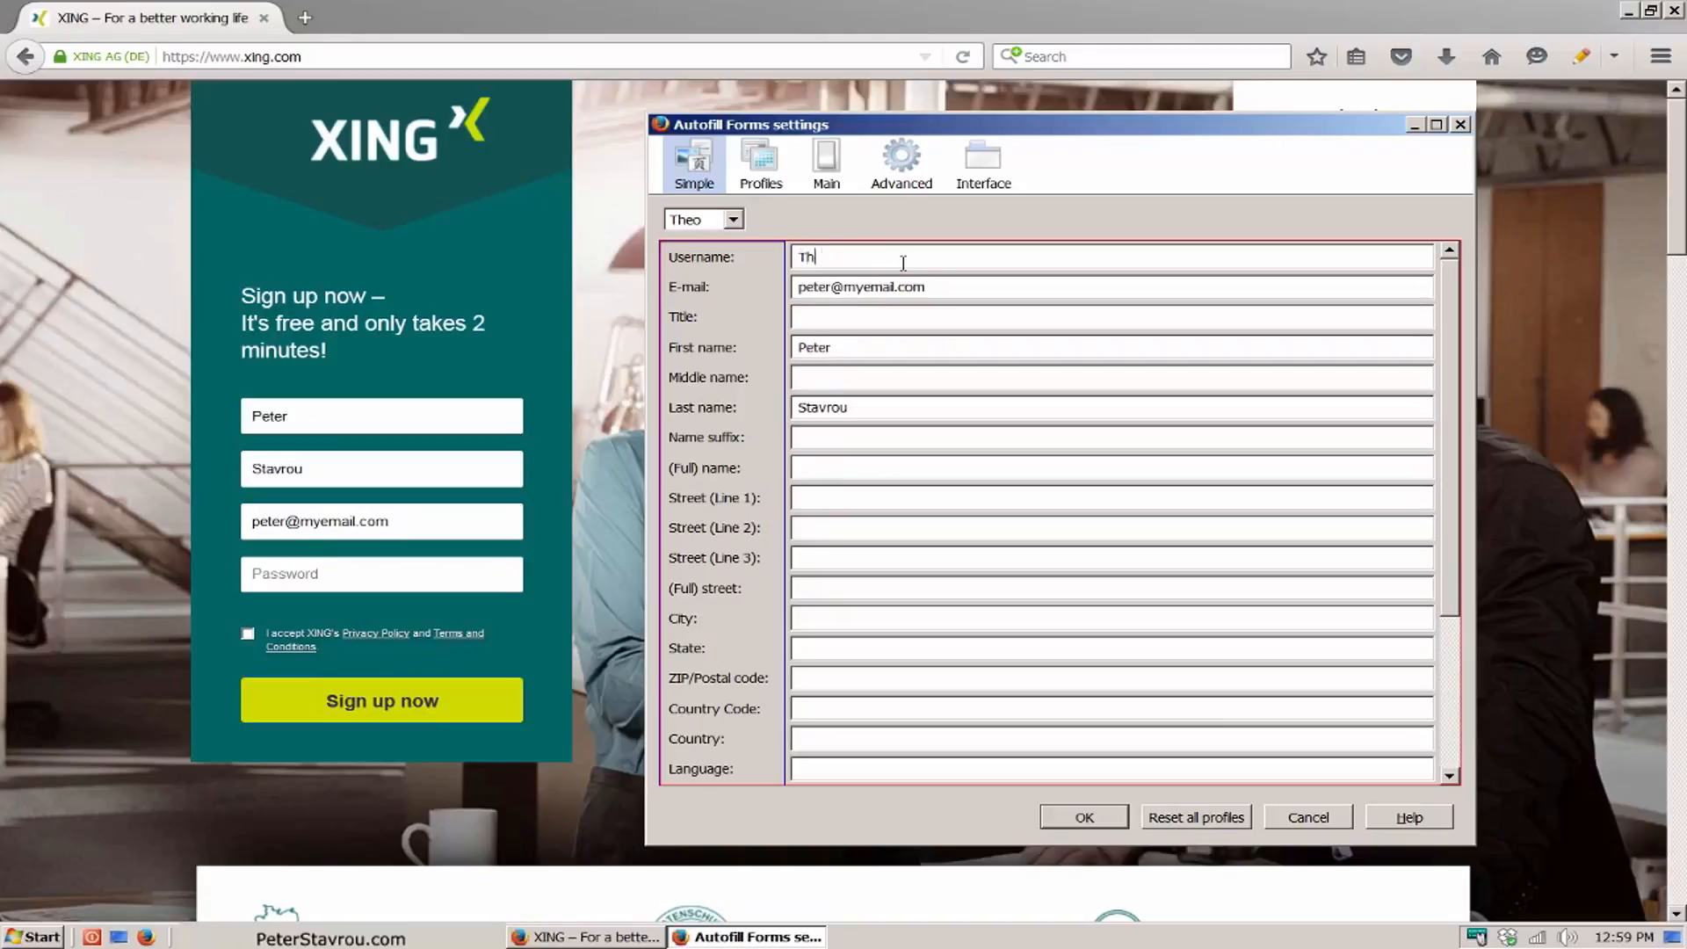
pyautogui.moveTo(832, 289); pyautogui.dragTo(769, 289)
pyautogui.write('Theo')
pyautogui.click(892, 346)
pyautogui.doubleClick(892, 345)
pyautogui.write('Theo')
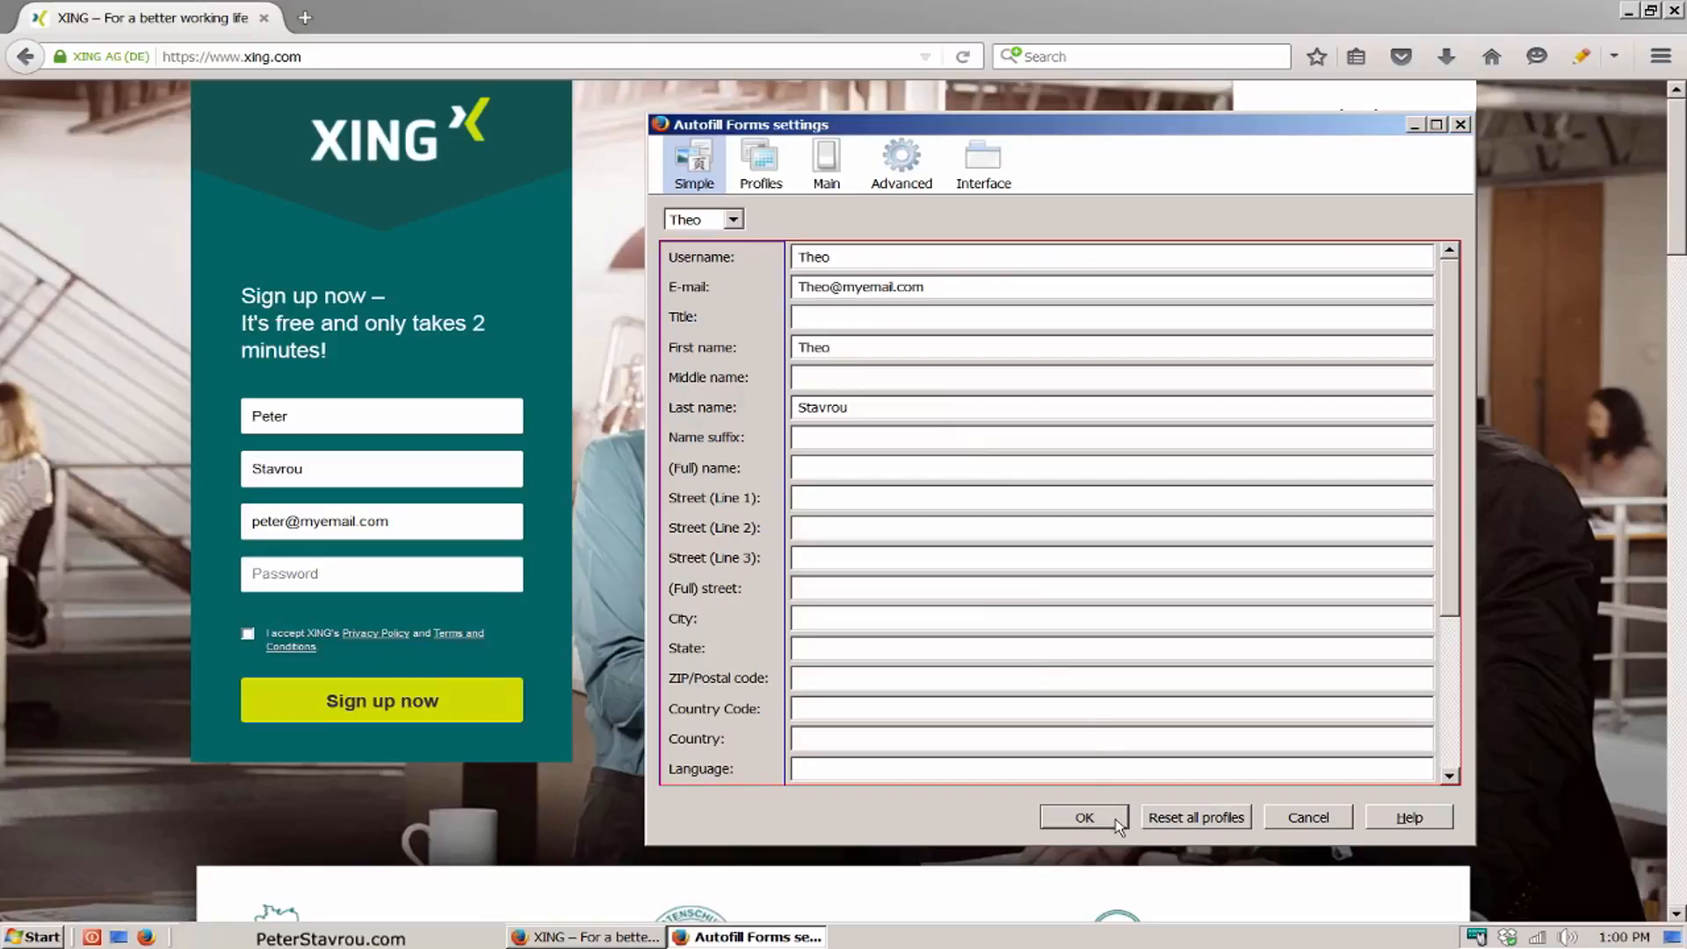
pyautogui.click(1084, 817)
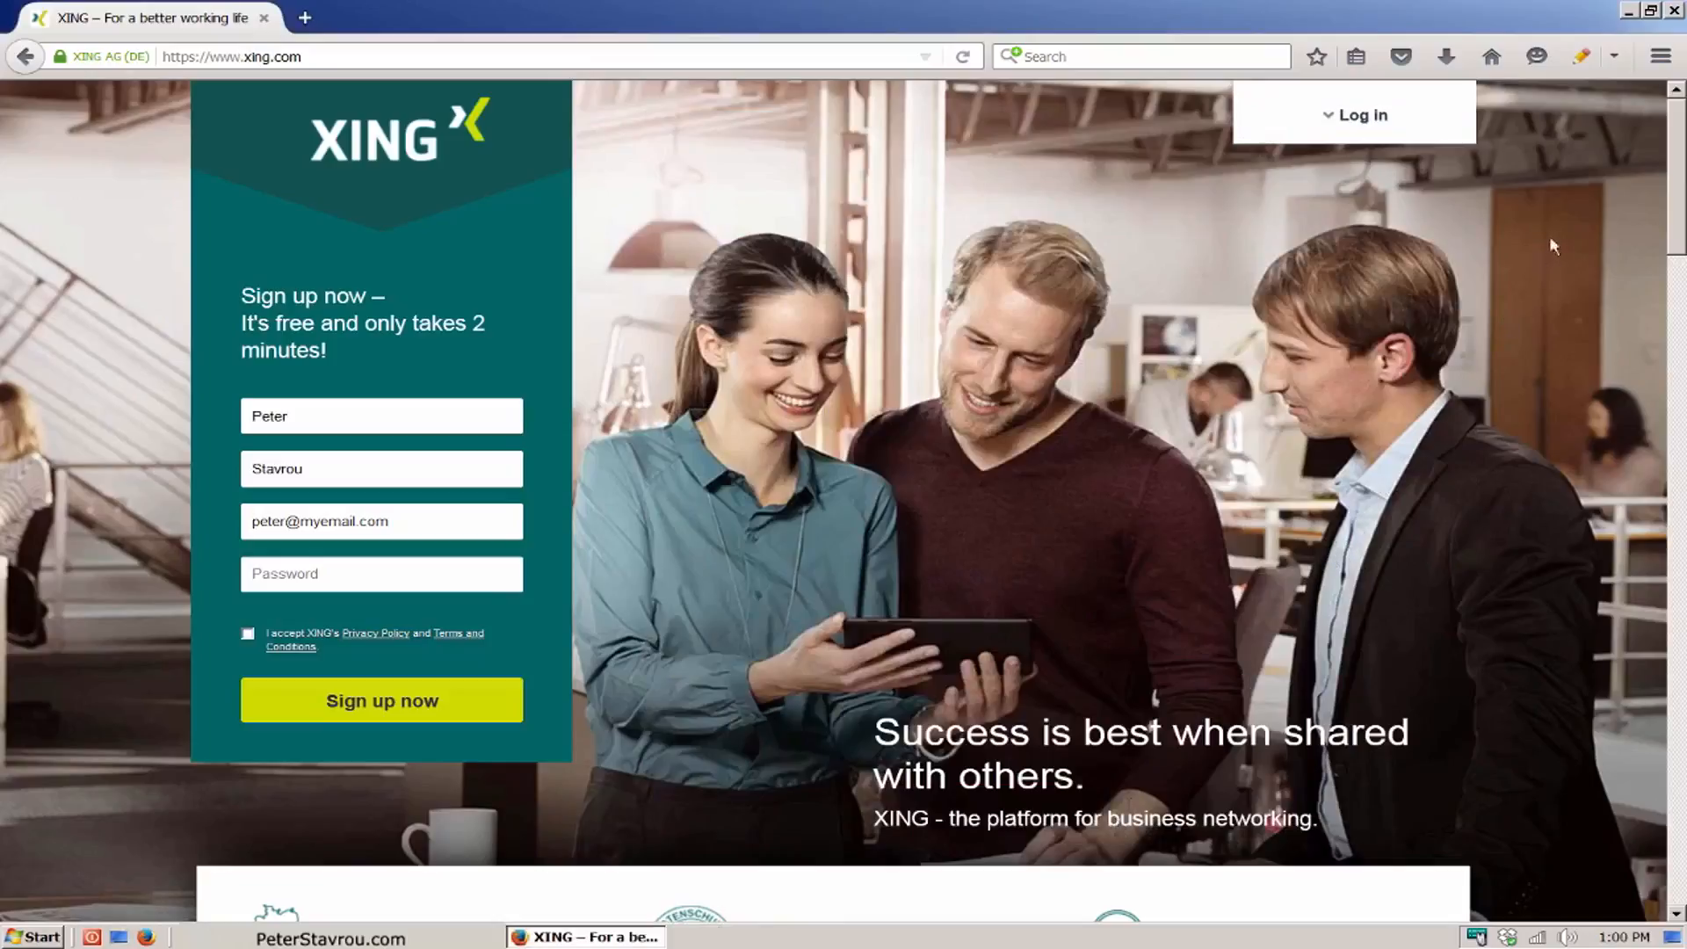
# Step: Fill out the XING sign-up form with the second Autofill Forms profile and switch the active profile back to Default
pyautogui.click(1616, 58)
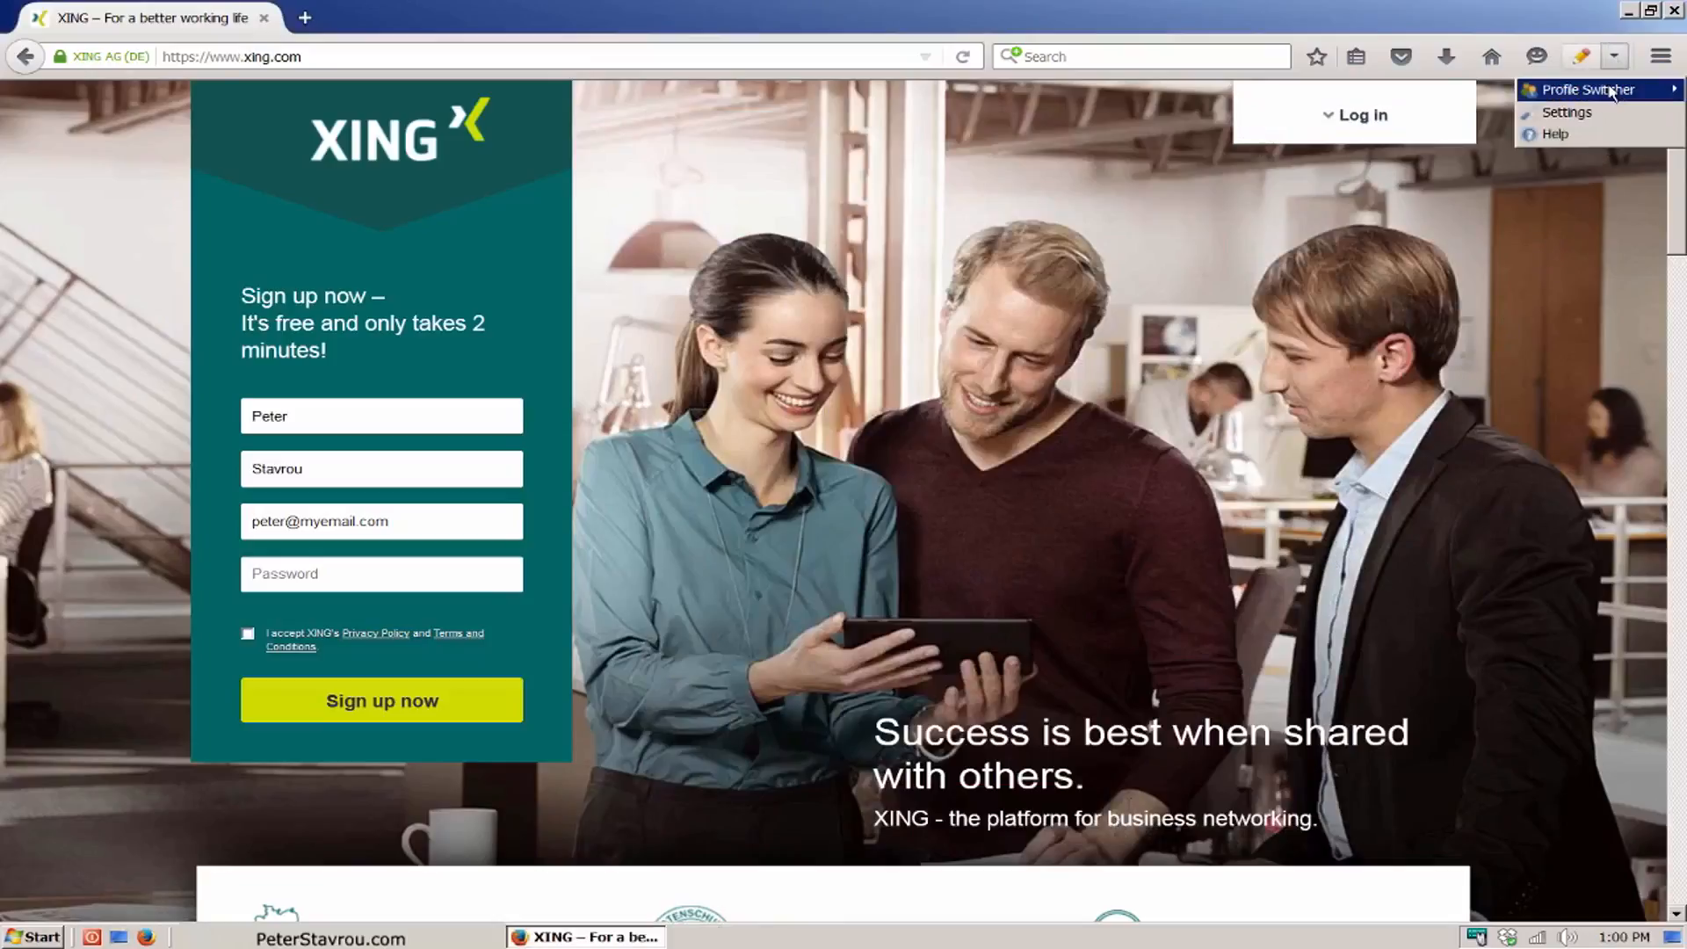
pyautogui.moveTo(1613, 91)
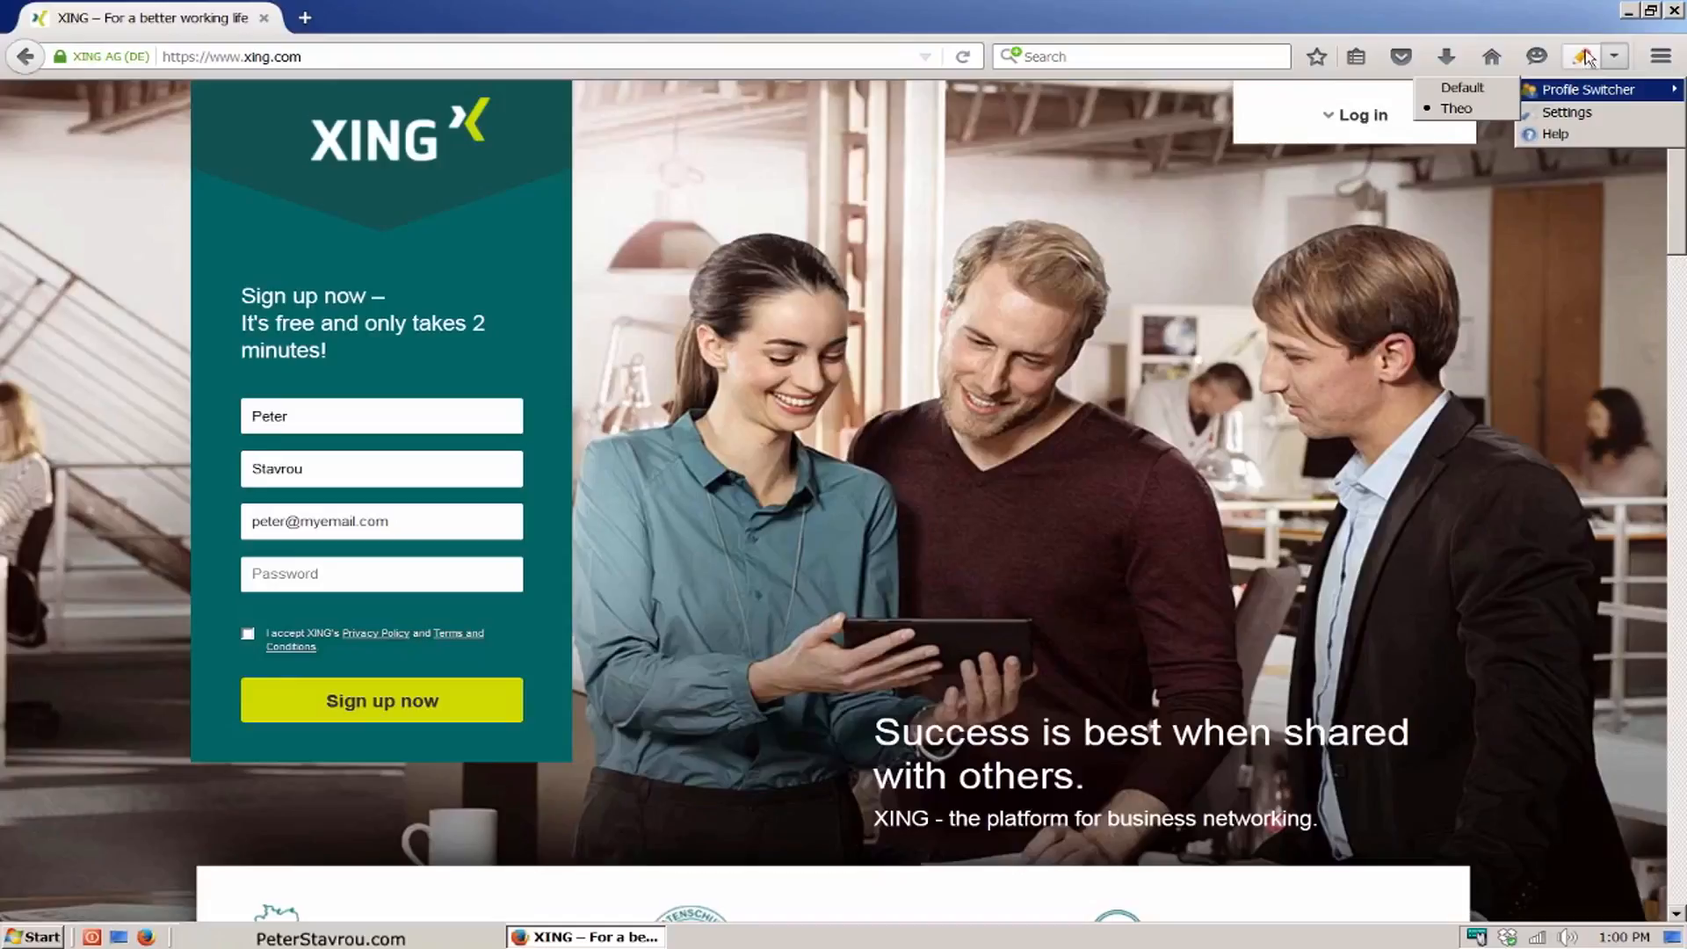
pyautogui.click(1583, 55)
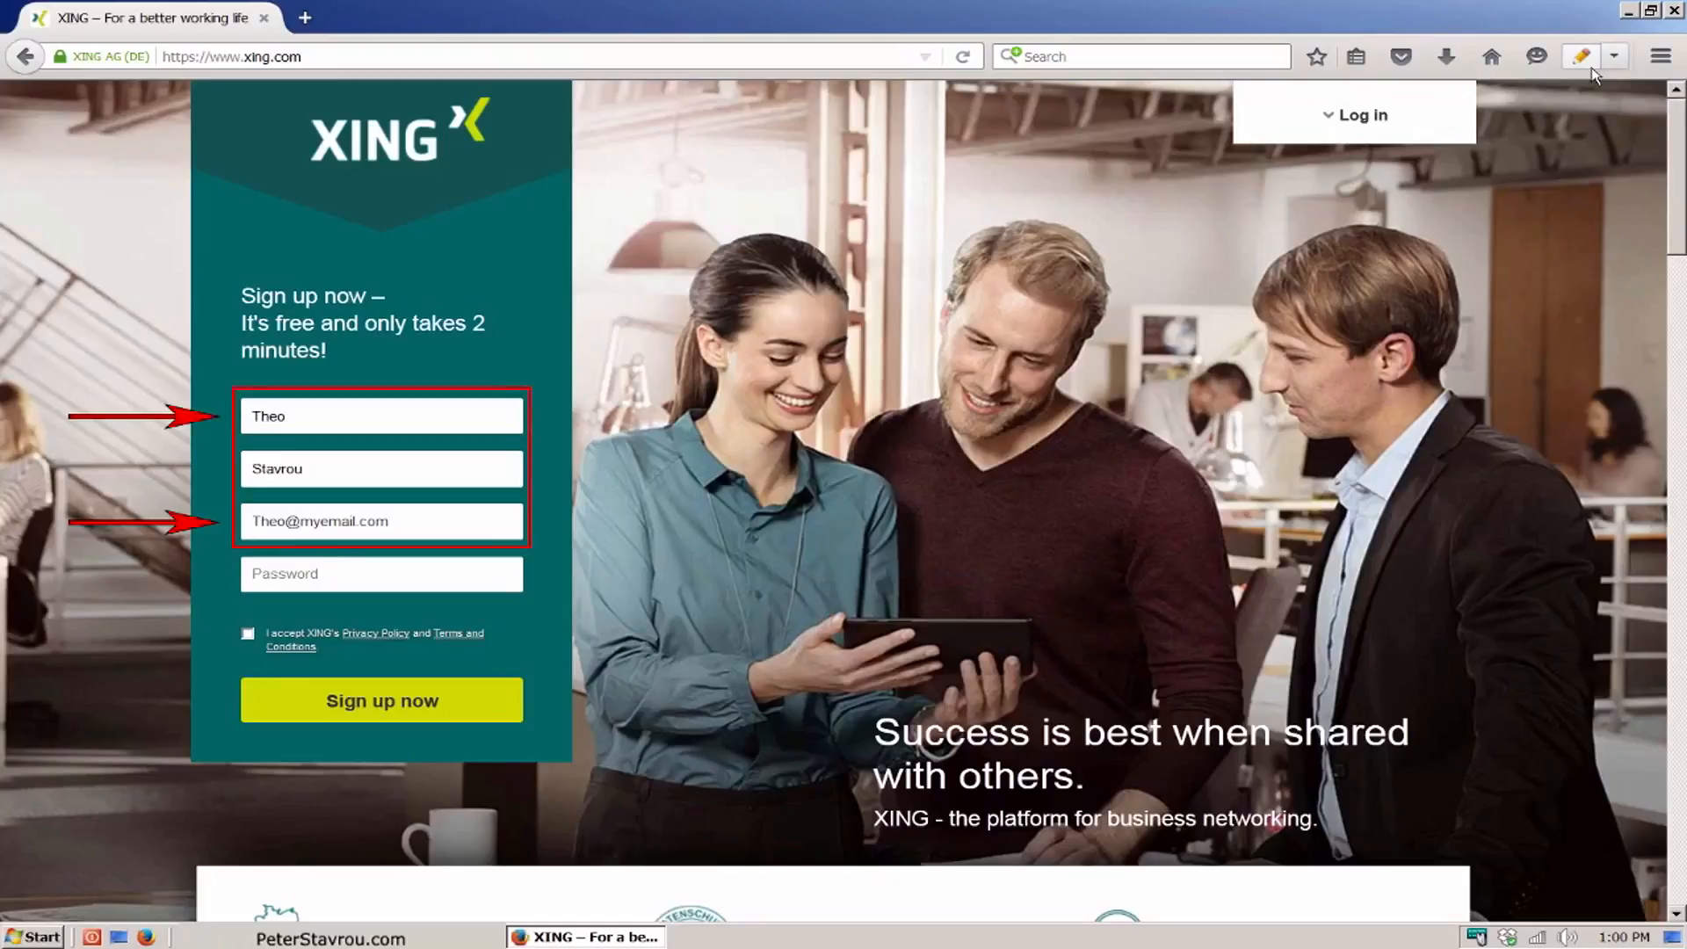
pyautogui.click(1614, 56)
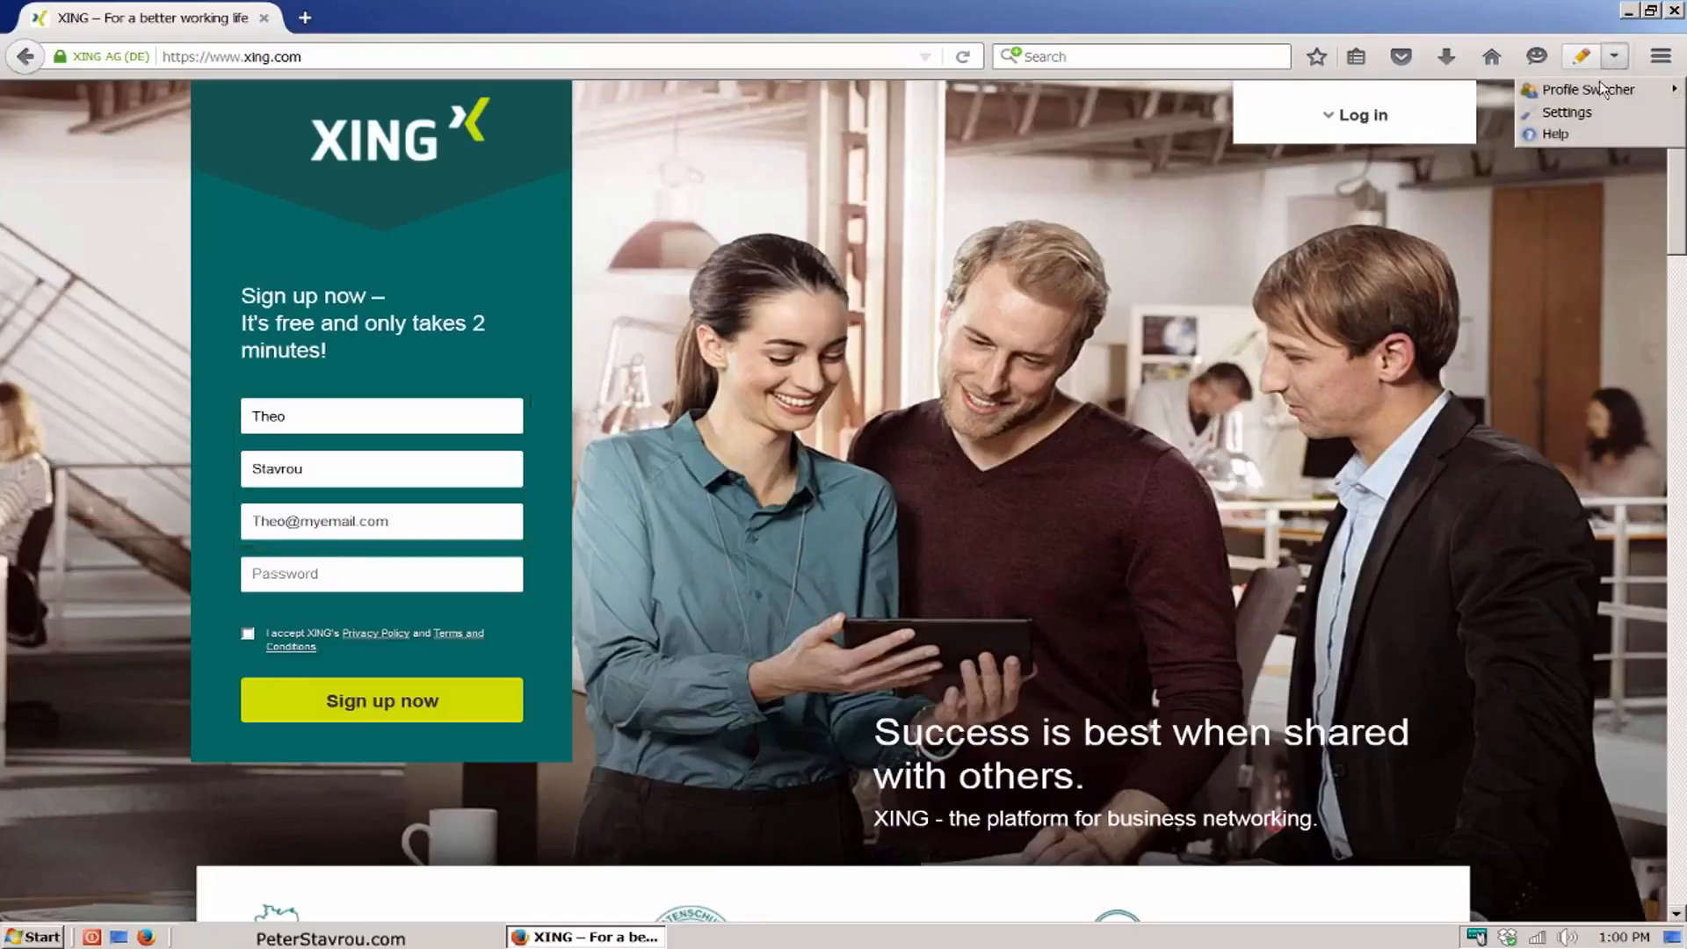
pyautogui.click(1493, 89)
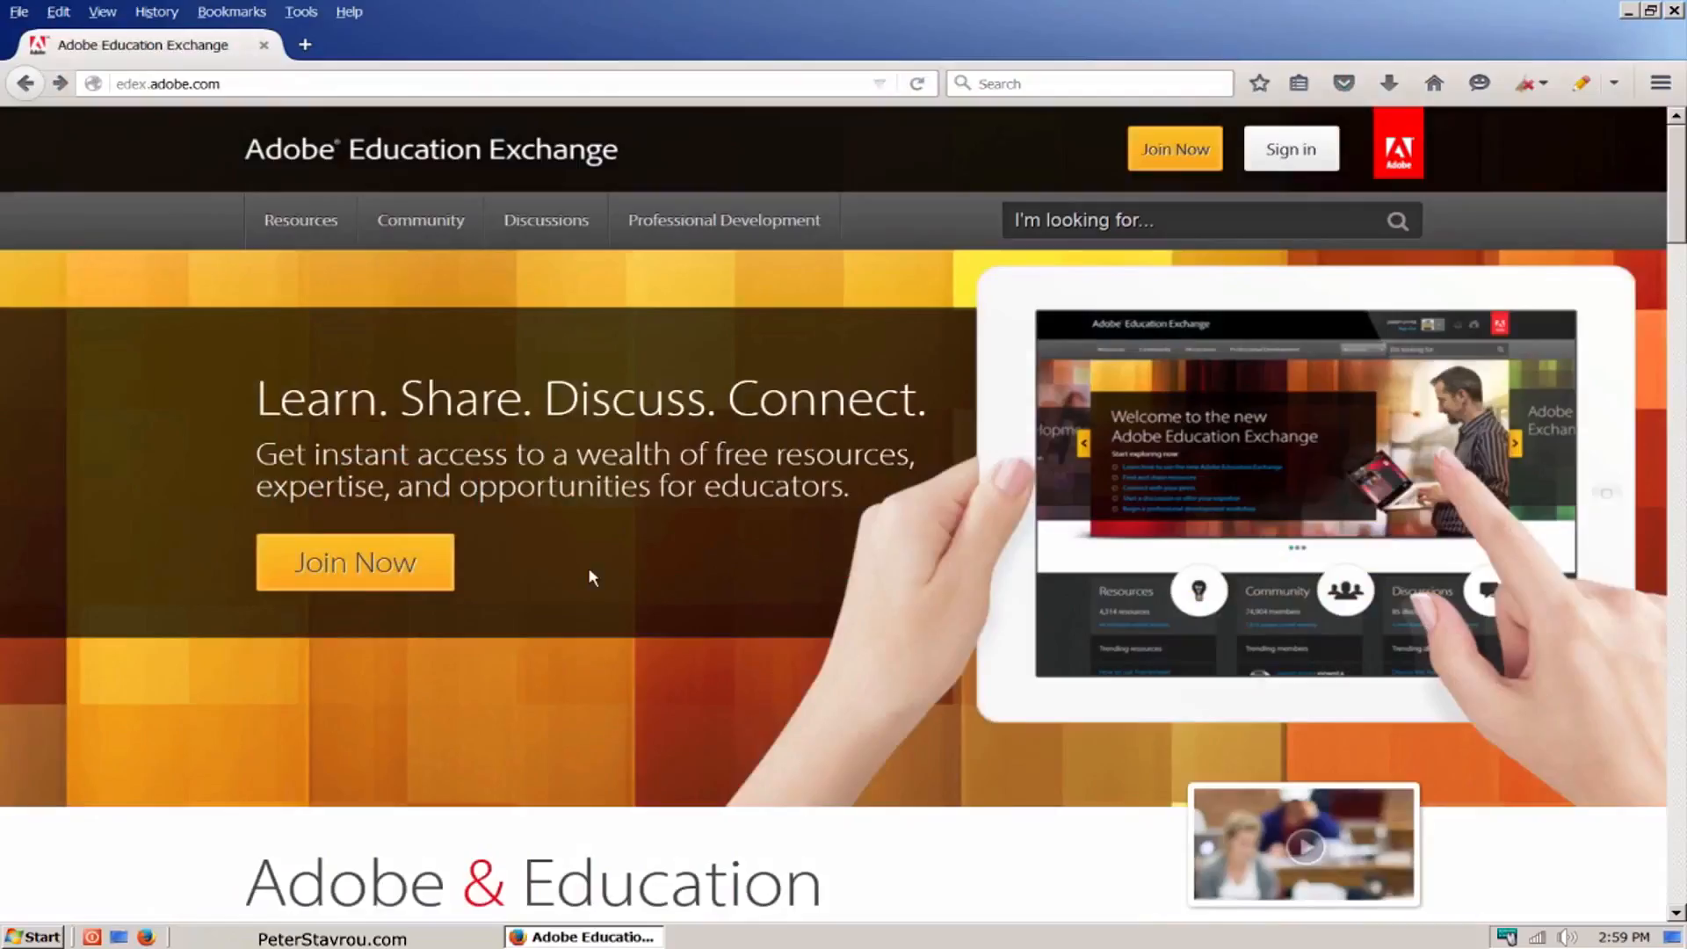
# Step: Join Adobe Education Exchange by autofilling the sign-up form, entering the account password, agreeing to the Terms of Use and submitting it
pyautogui.click(445, 584)
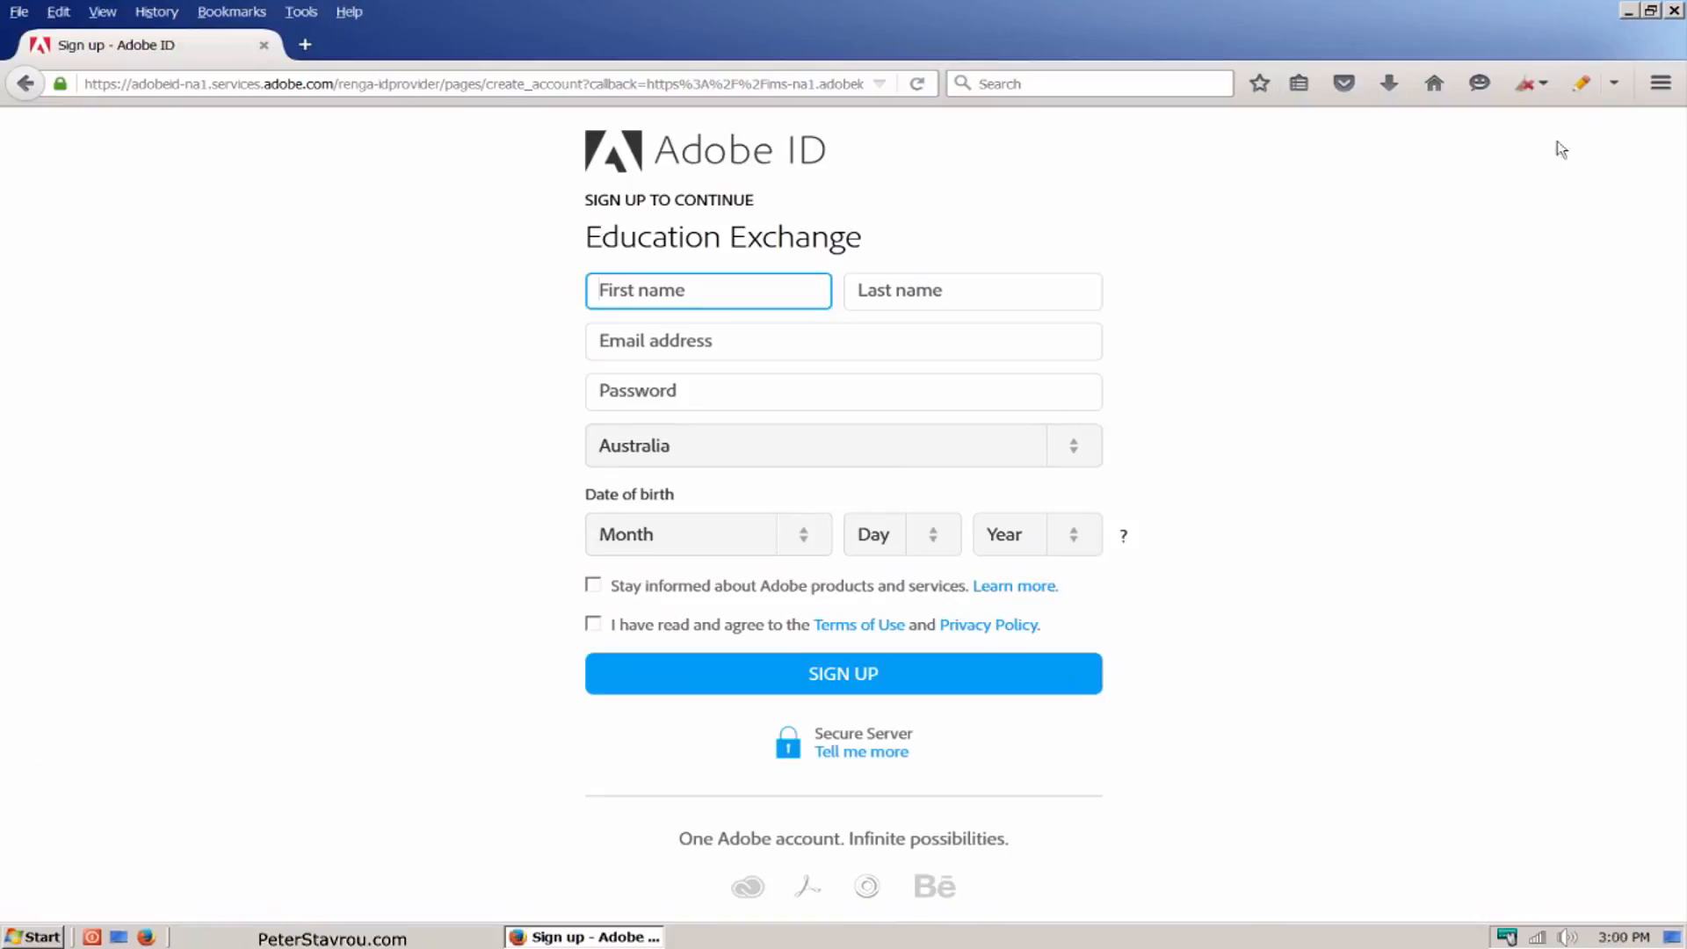
pyautogui.click(1581, 83)
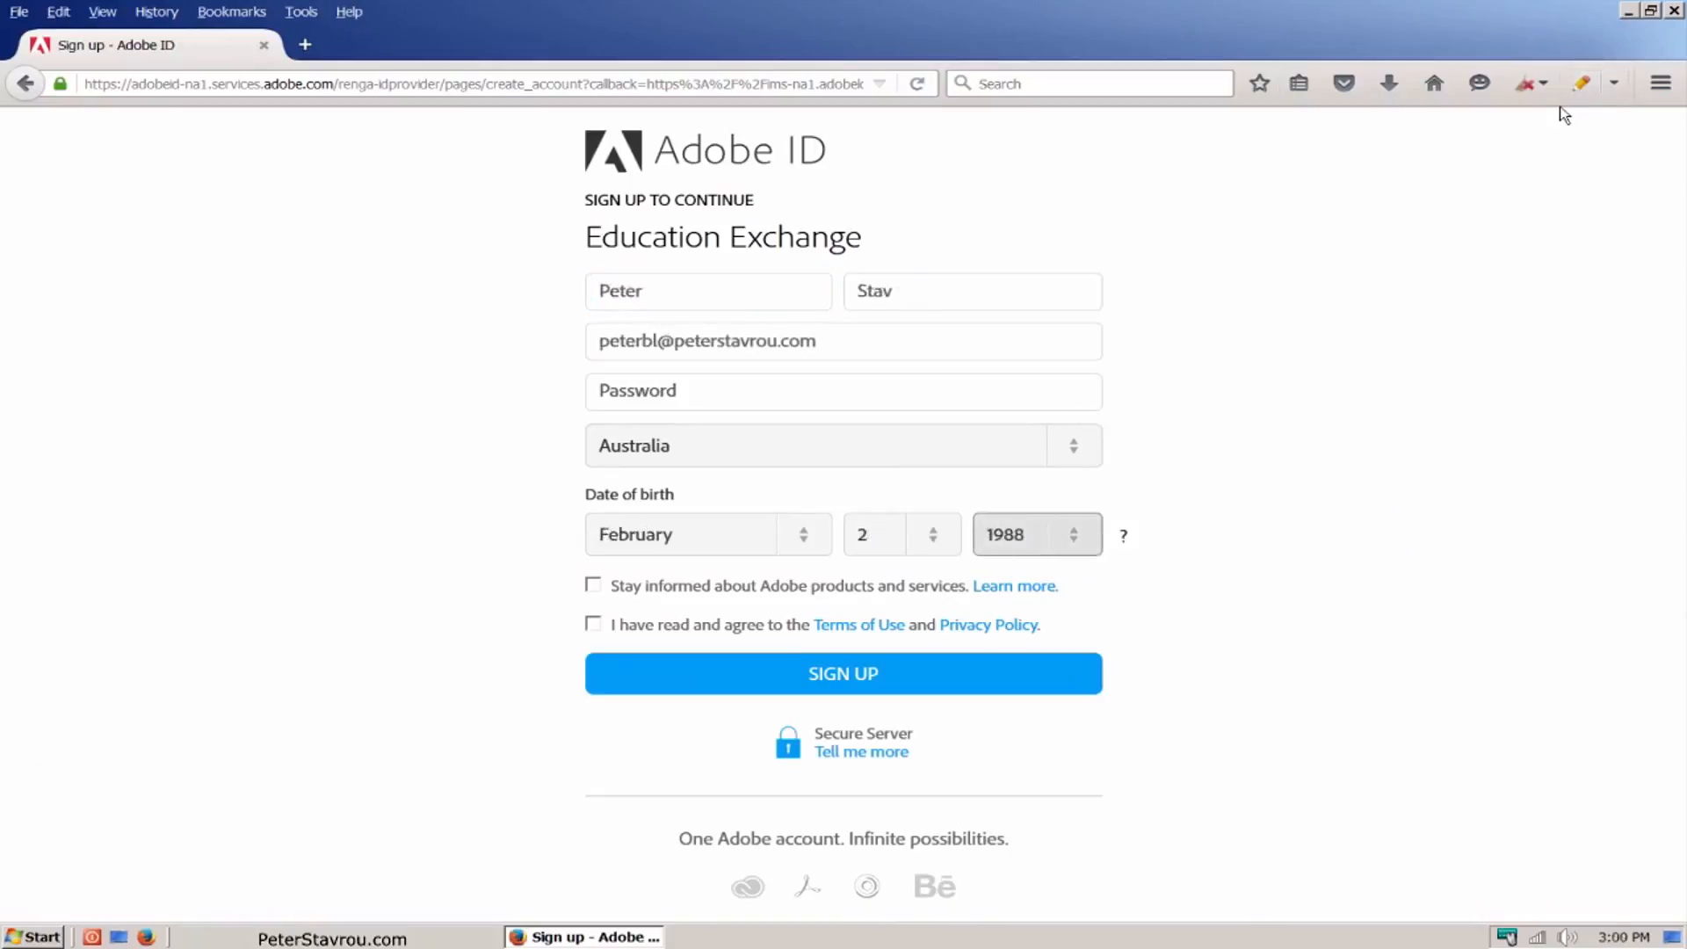
pyautogui.click(1051, 397)
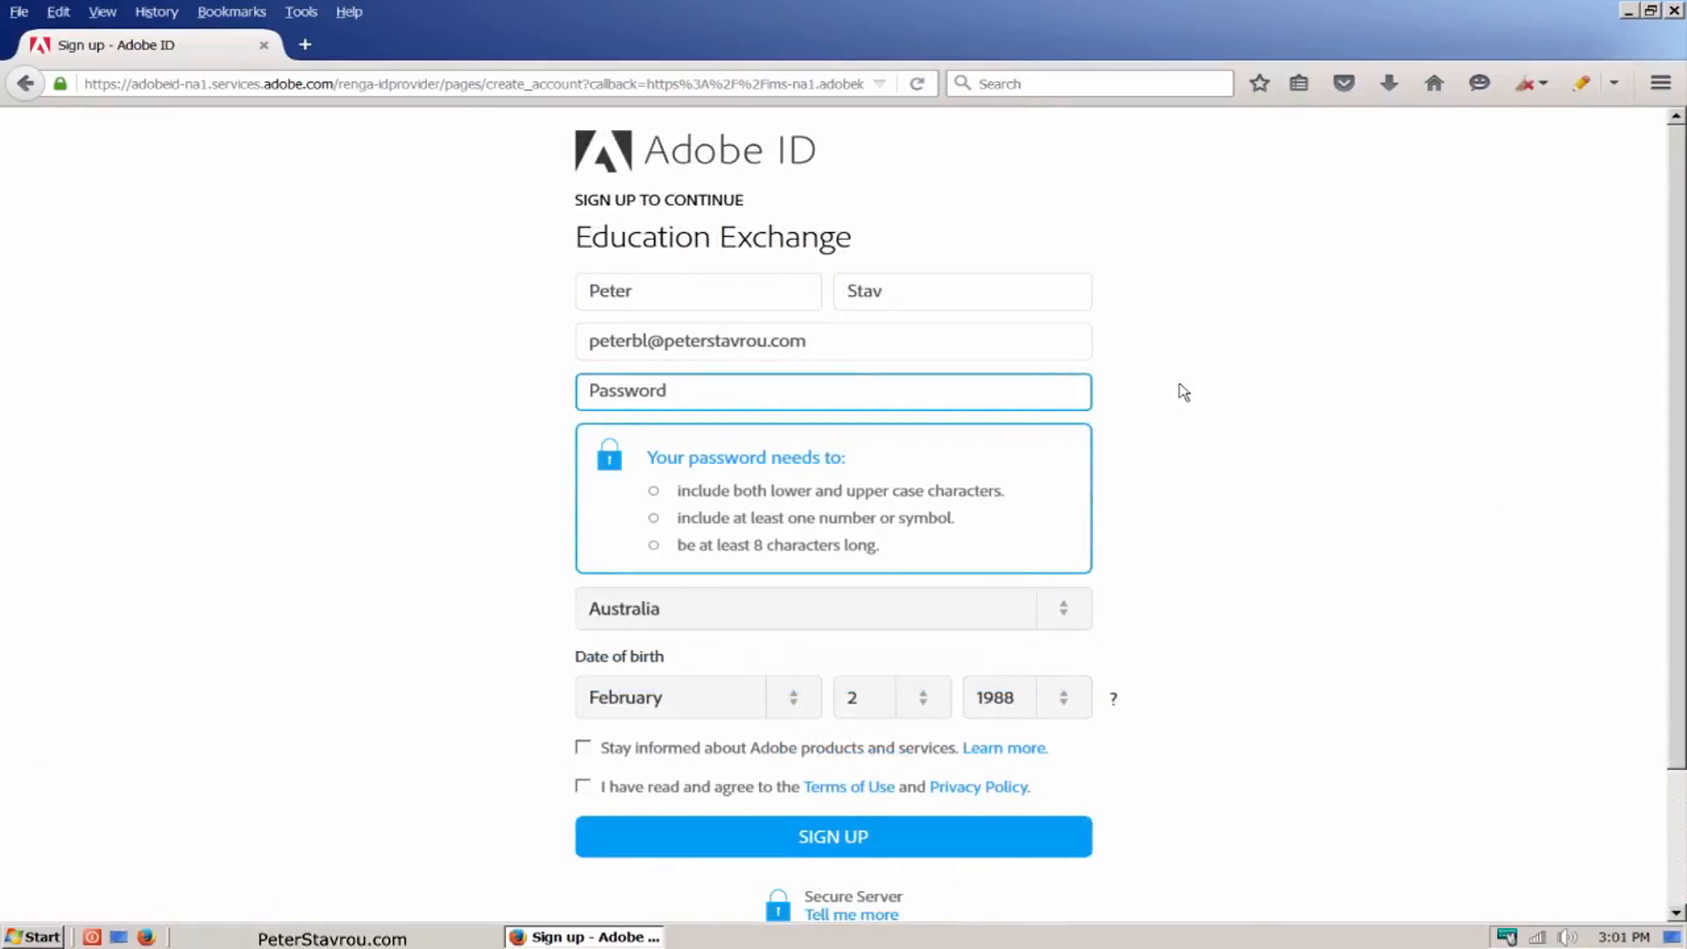
pyautogui.write('••••••••••••')
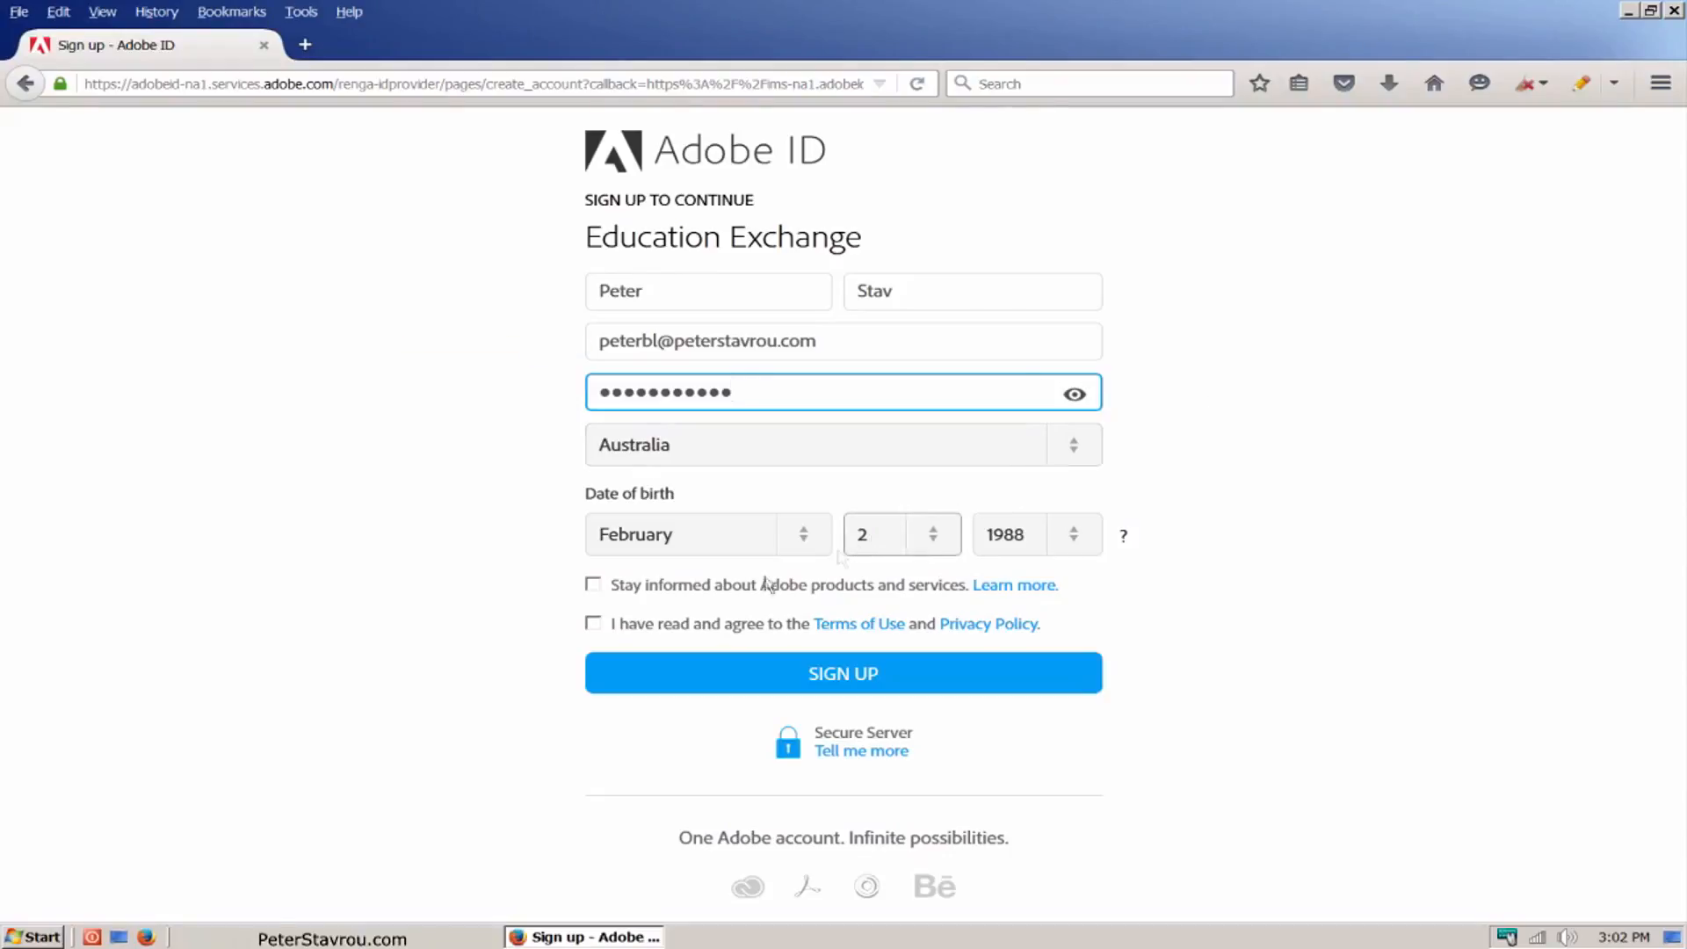
pyautogui.click(594, 625)
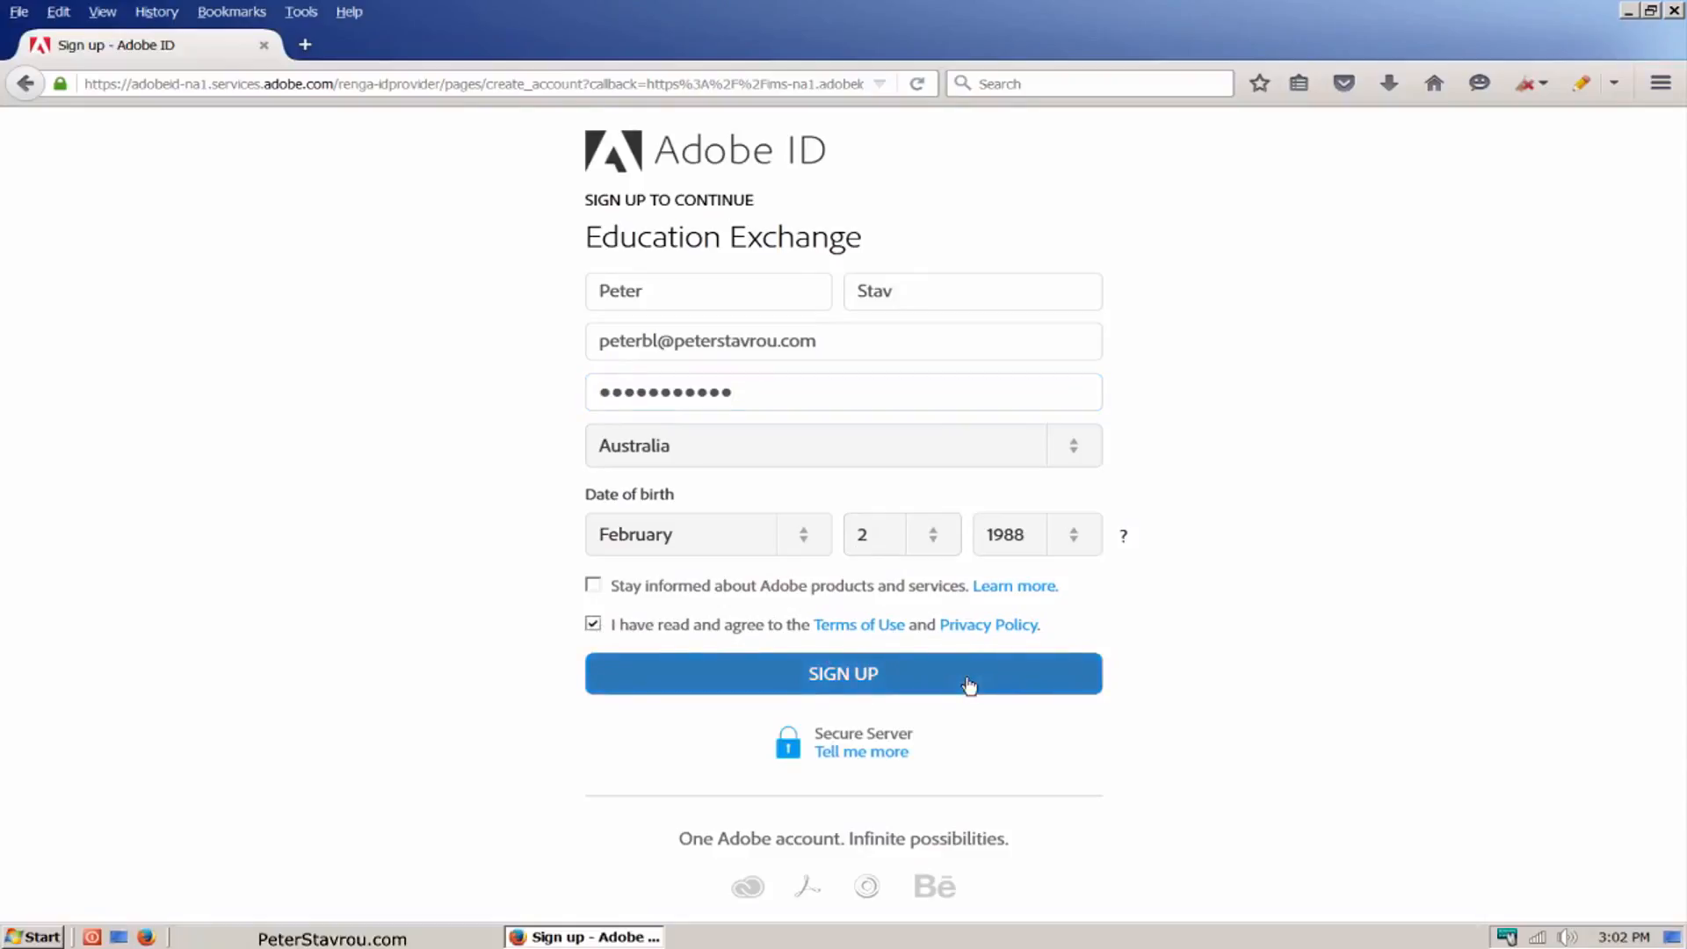
pyautogui.click(969, 685)
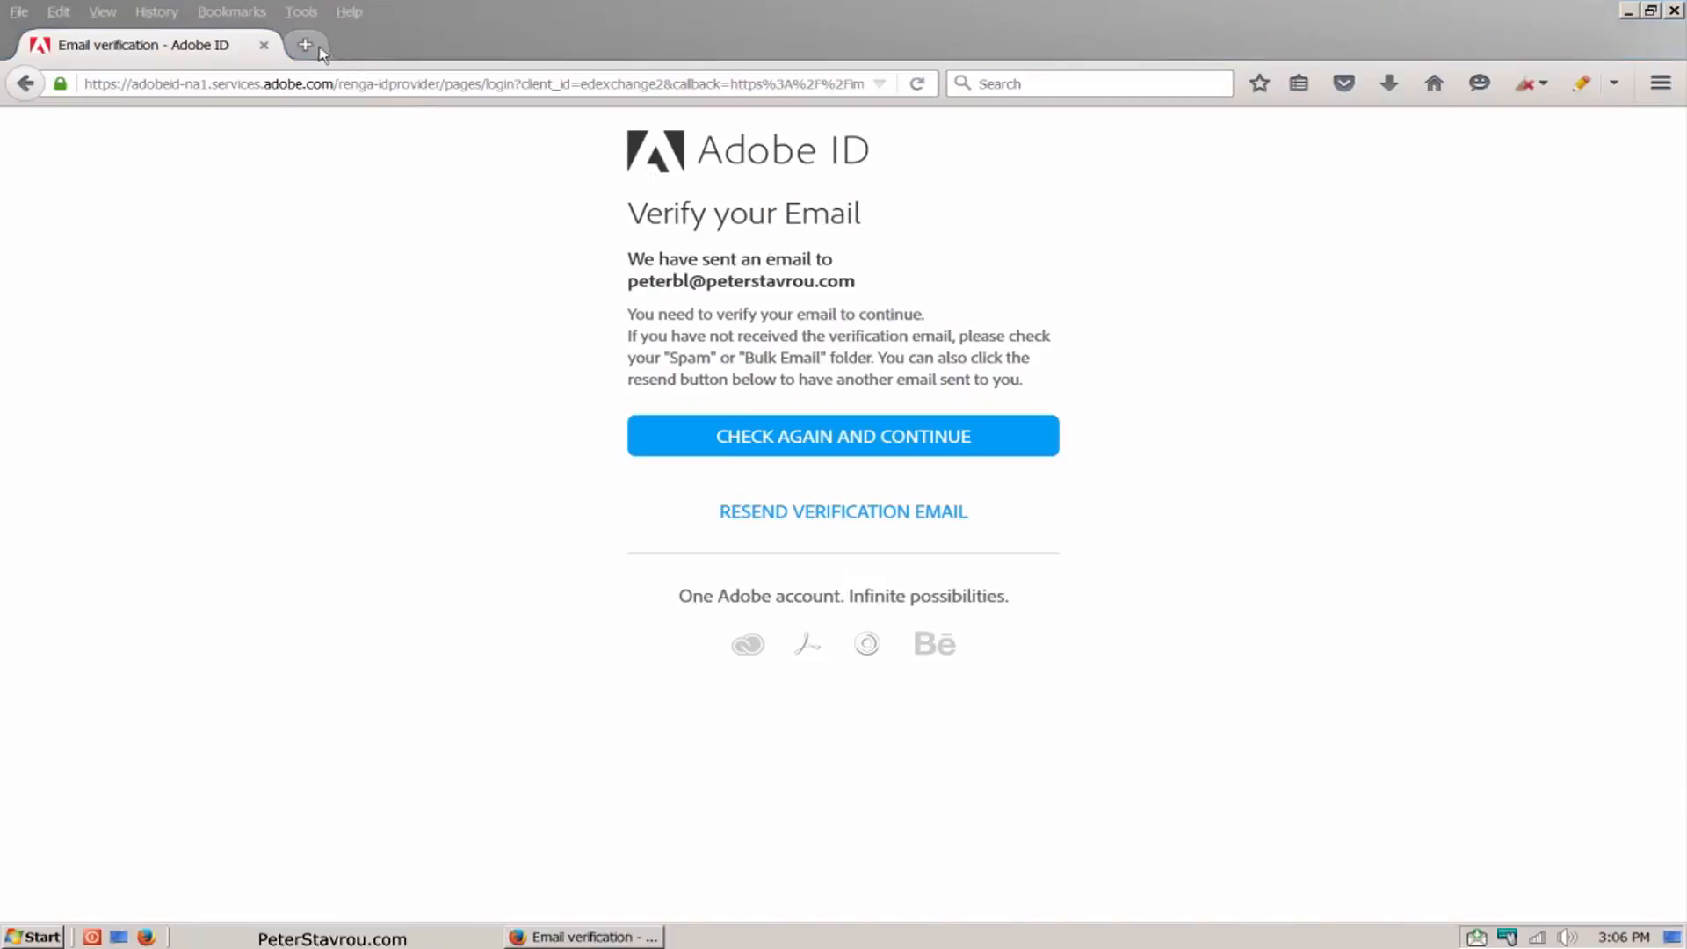
# Step: Verify the Adobe ID e-mail by opening the copied verification link in a new tab, and continue to Adobe Education Exchange
pyautogui.click(305, 44)
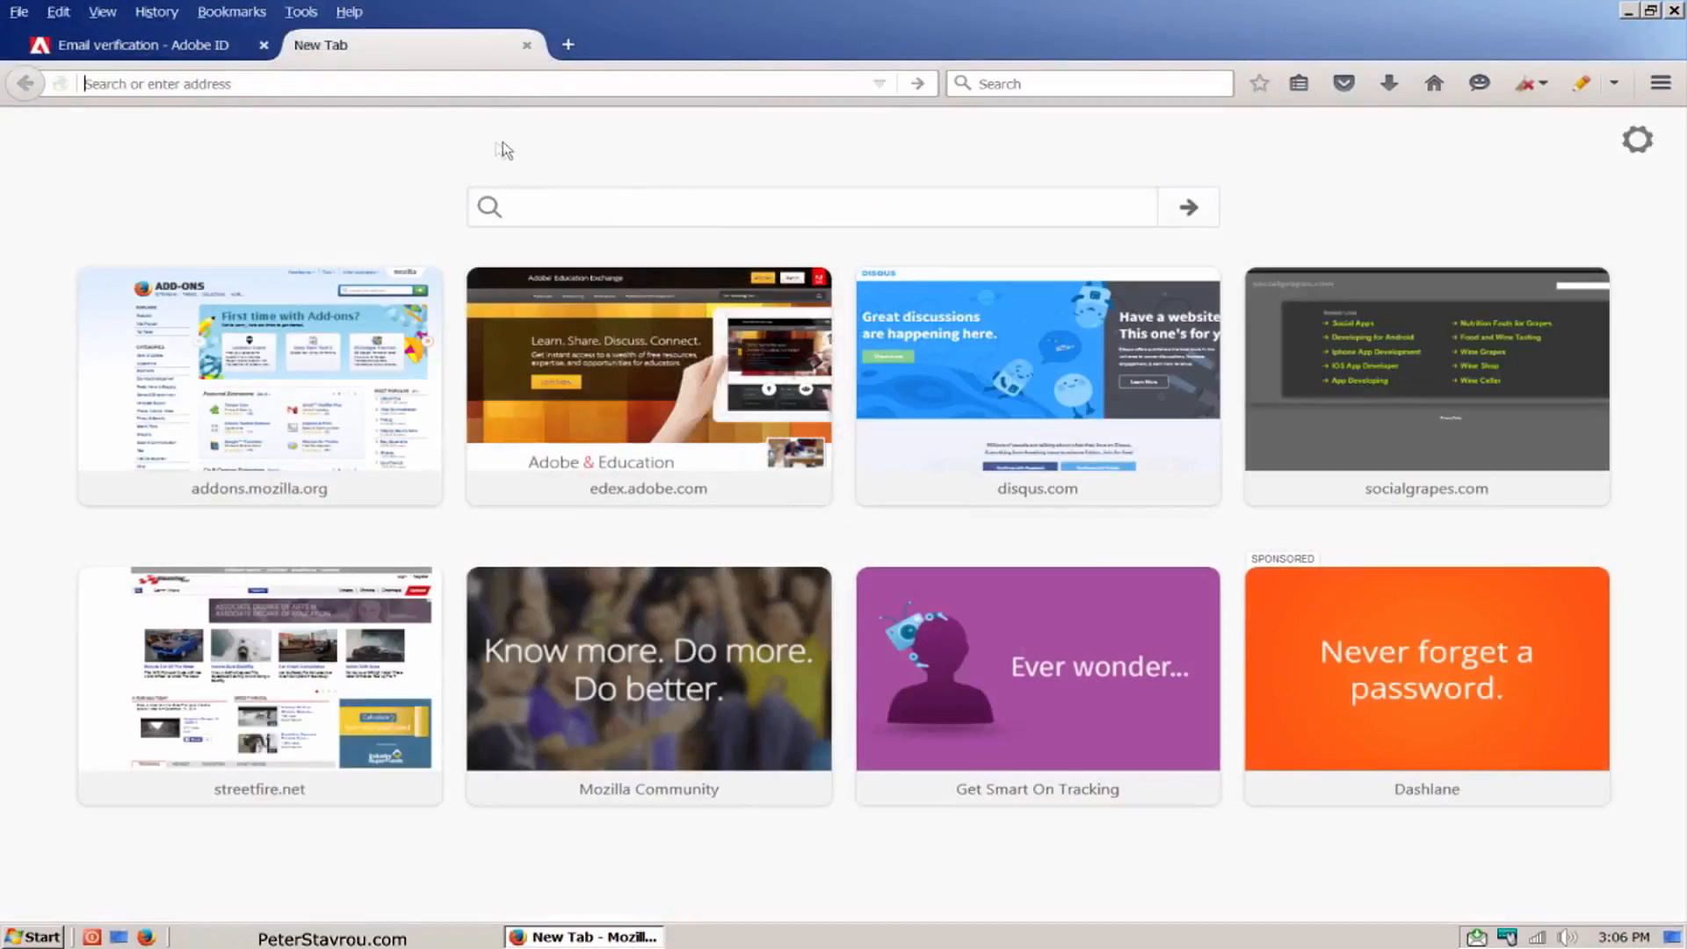
pyautogui.press('Return')
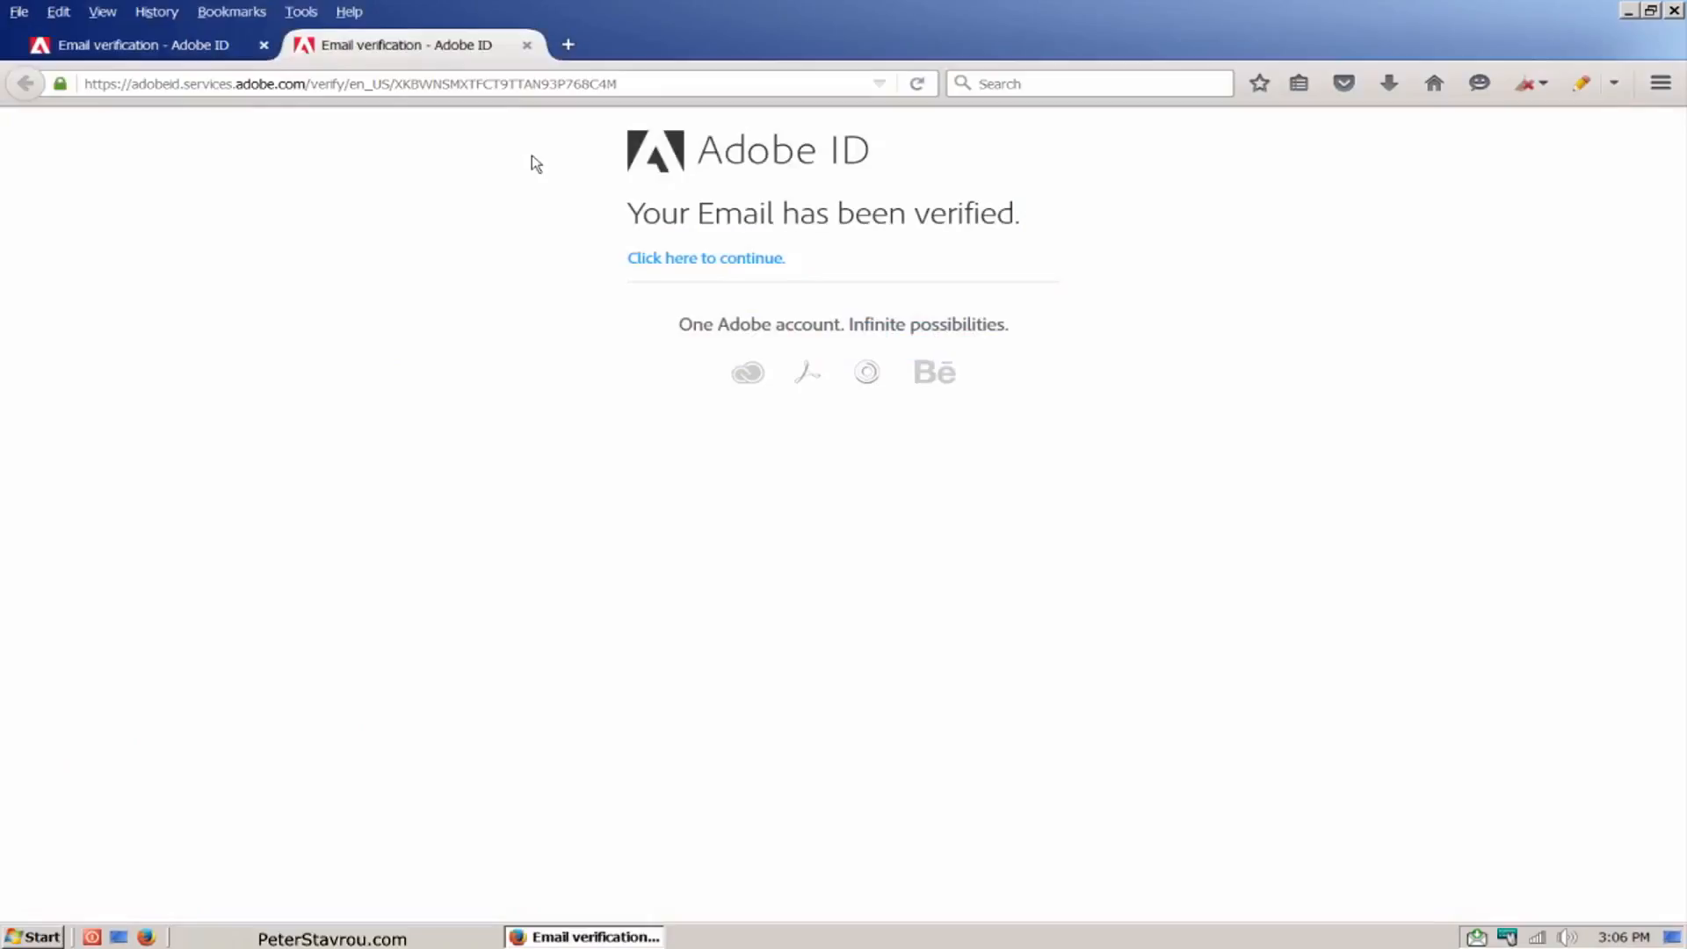
pyautogui.click(727, 264)
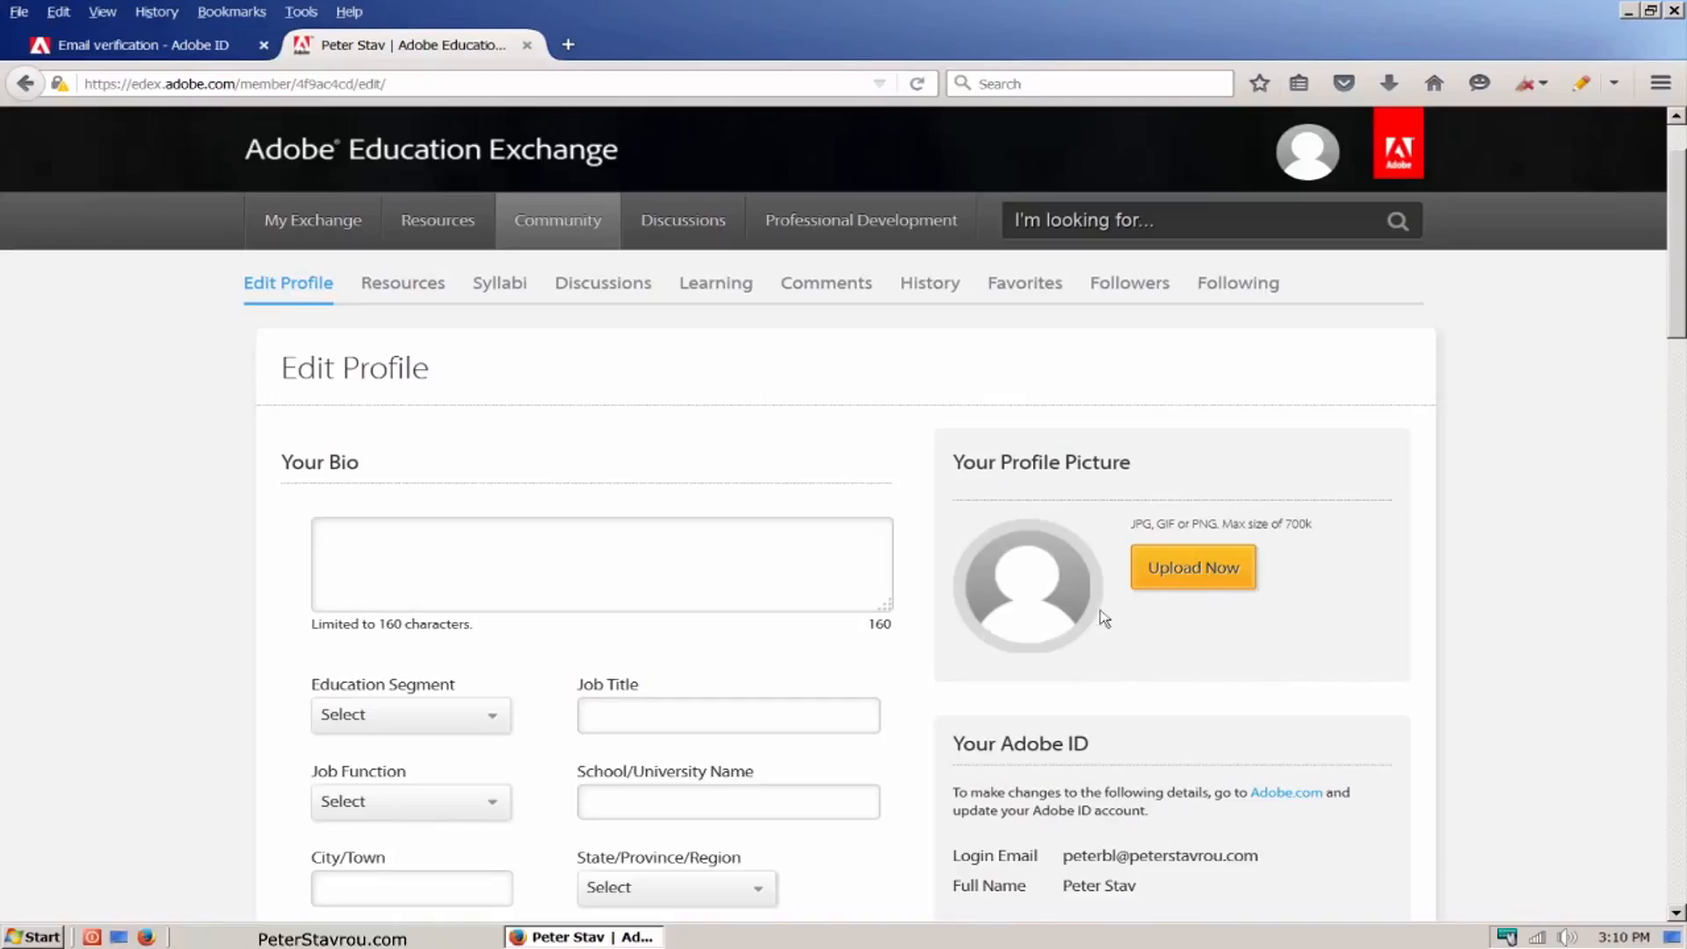
# Step: Upload Picture.jpg from the Desktop as the profile picture and write a short greeting and self-introduction in the bio
pyautogui.click(1241, 589)
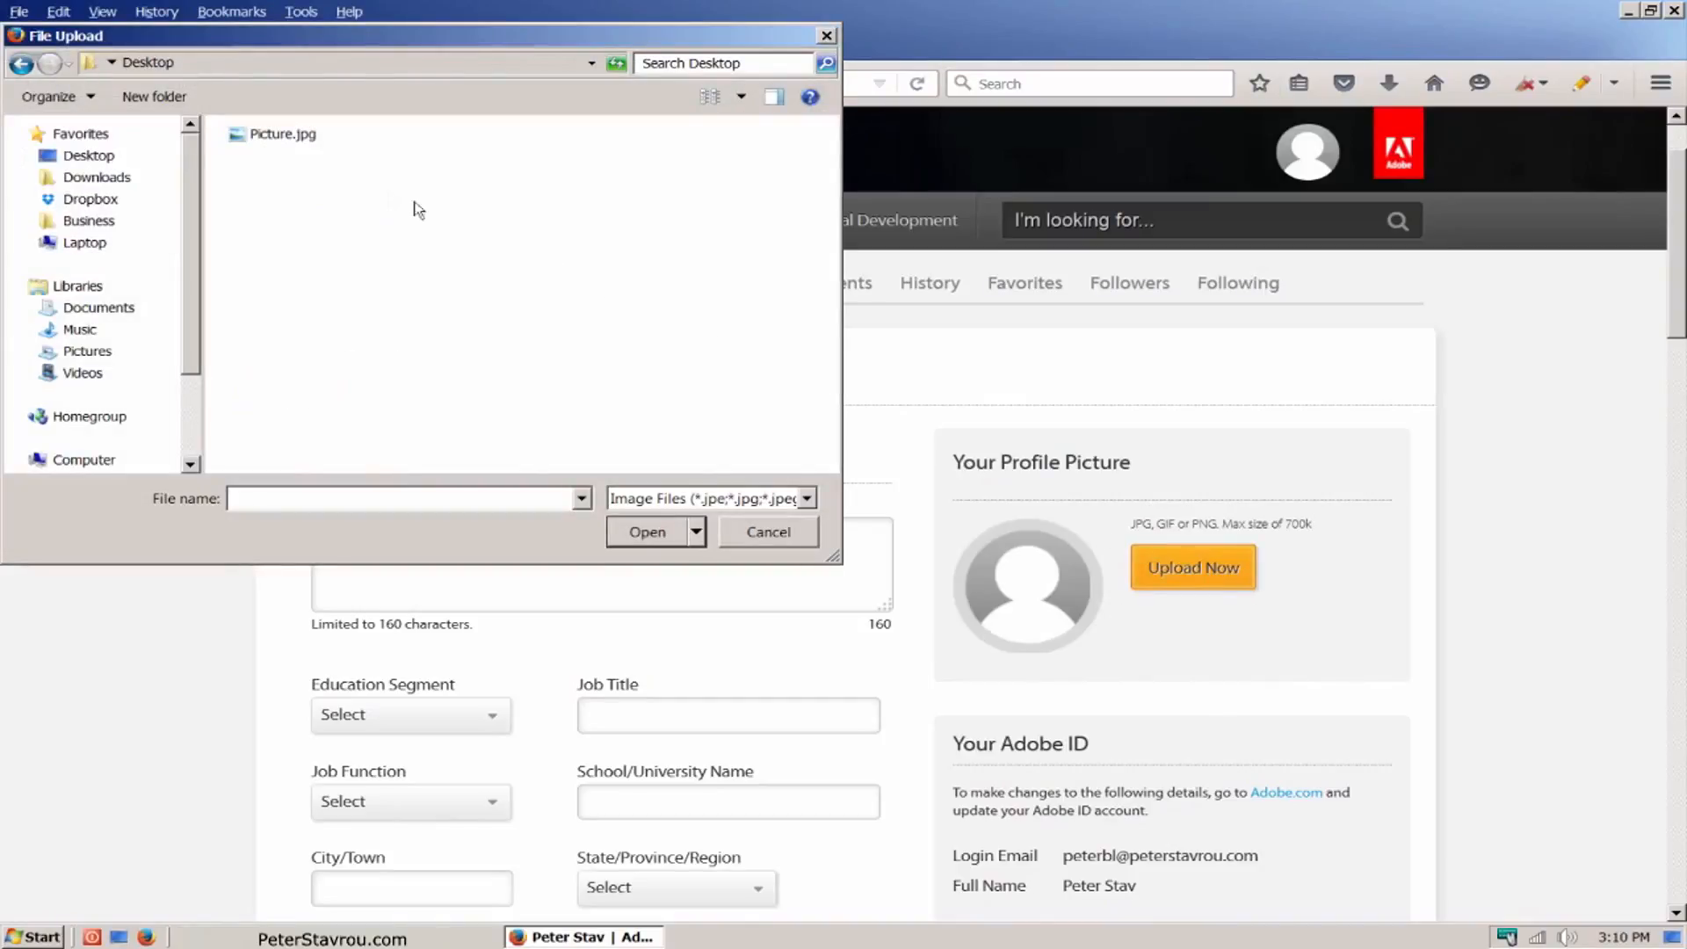
pyautogui.click(301, 138)
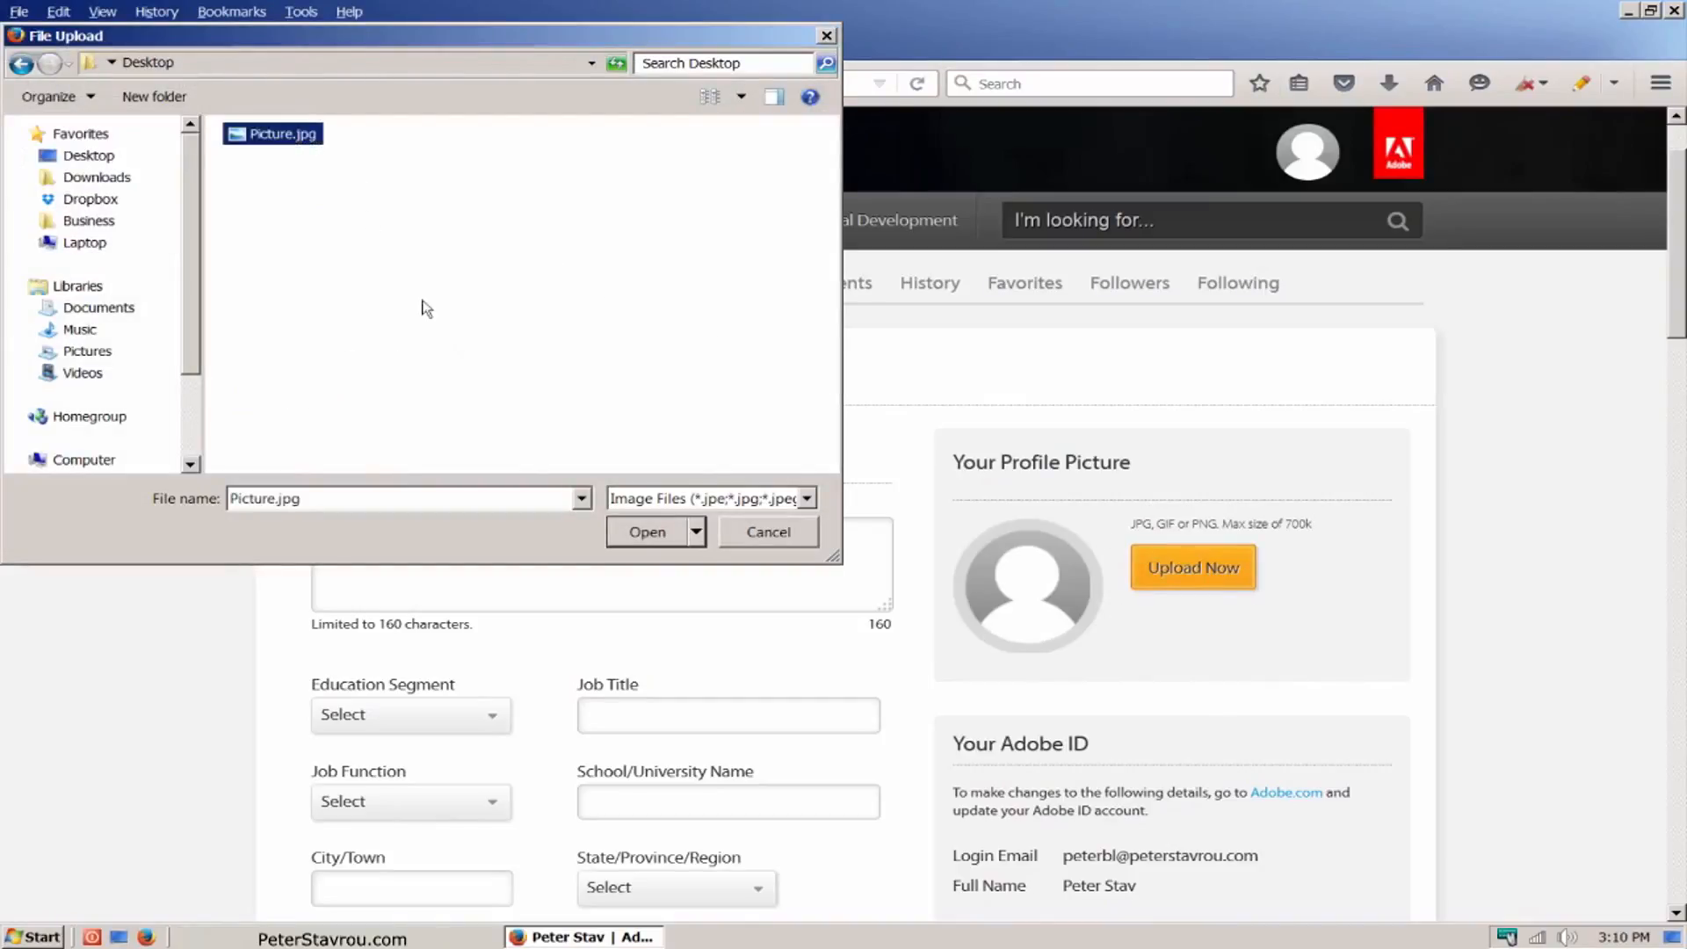
pyautogui.click(665, 542)
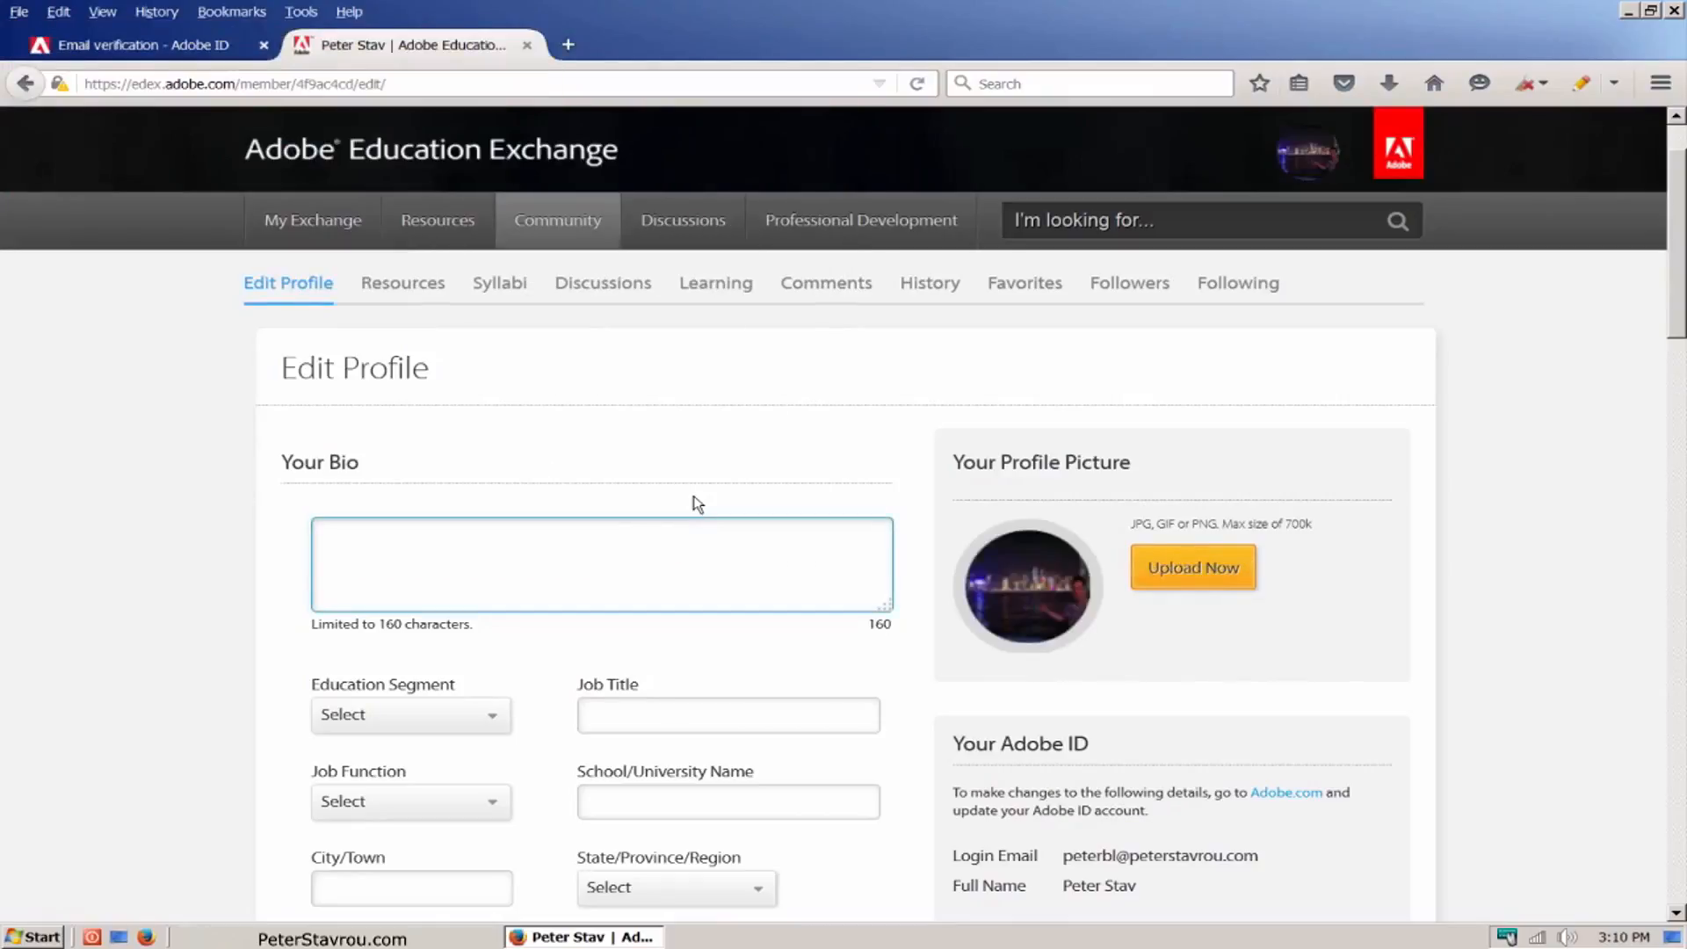
pyautogui.write('Hi,')
pyautogui.press('Return')
pyautogui.write('My name is Peter and I like stuff....')
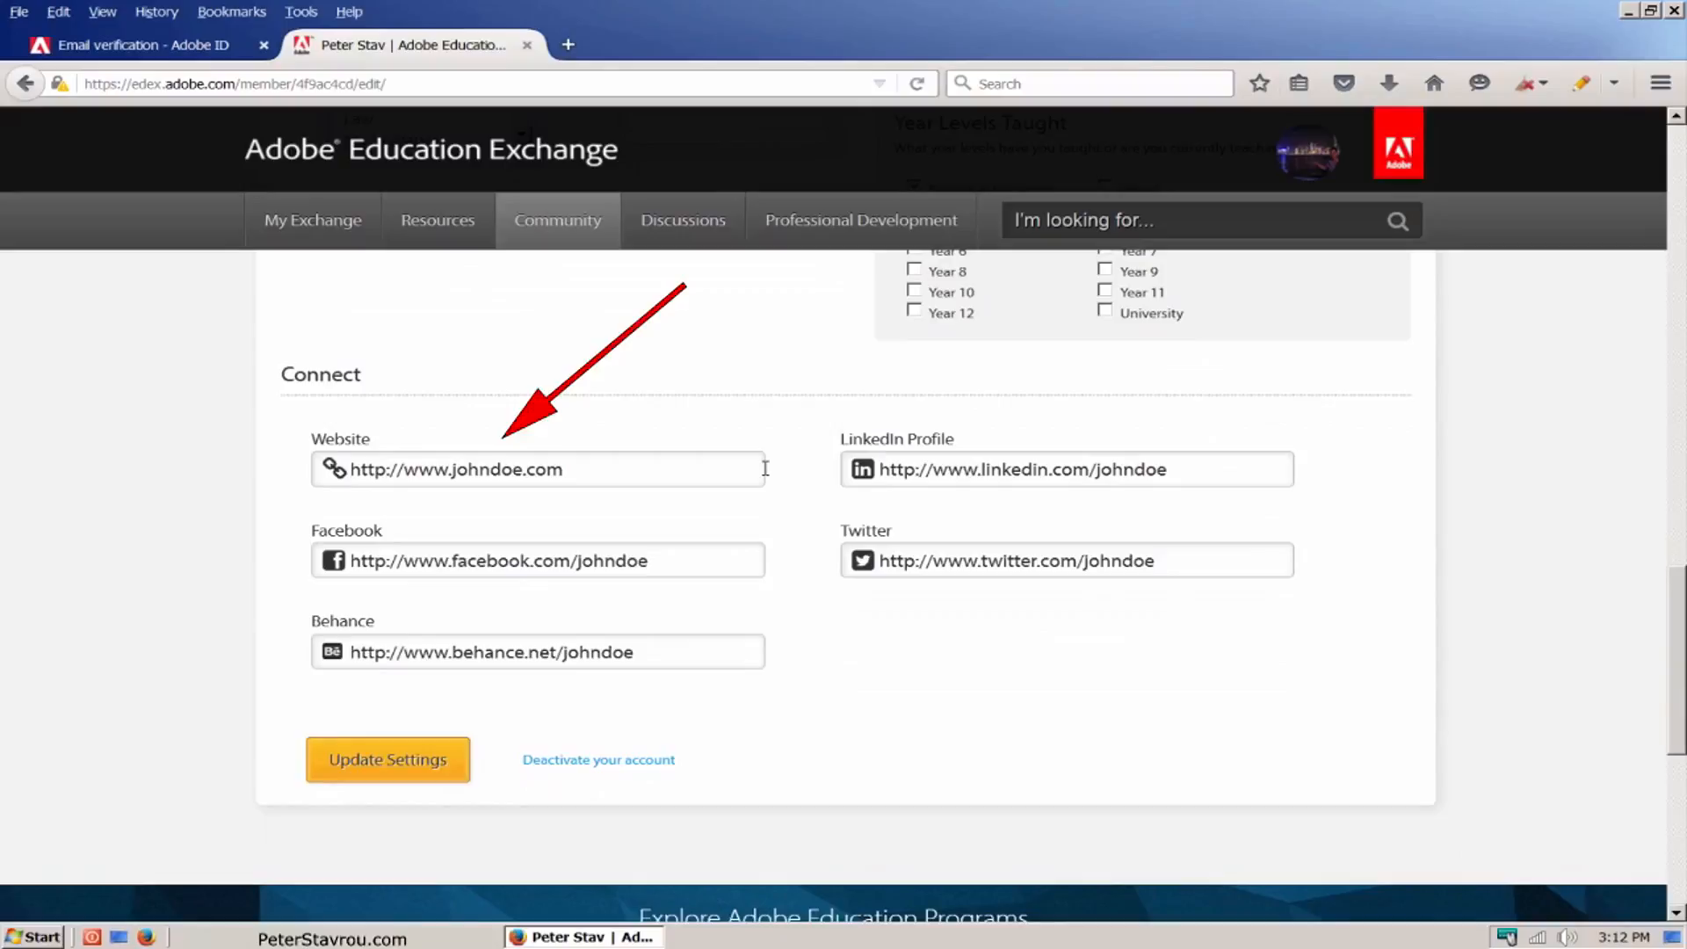
pyautogui.tripleClick(765, 468)
pyautogui.write('www.peterstavrou.com')
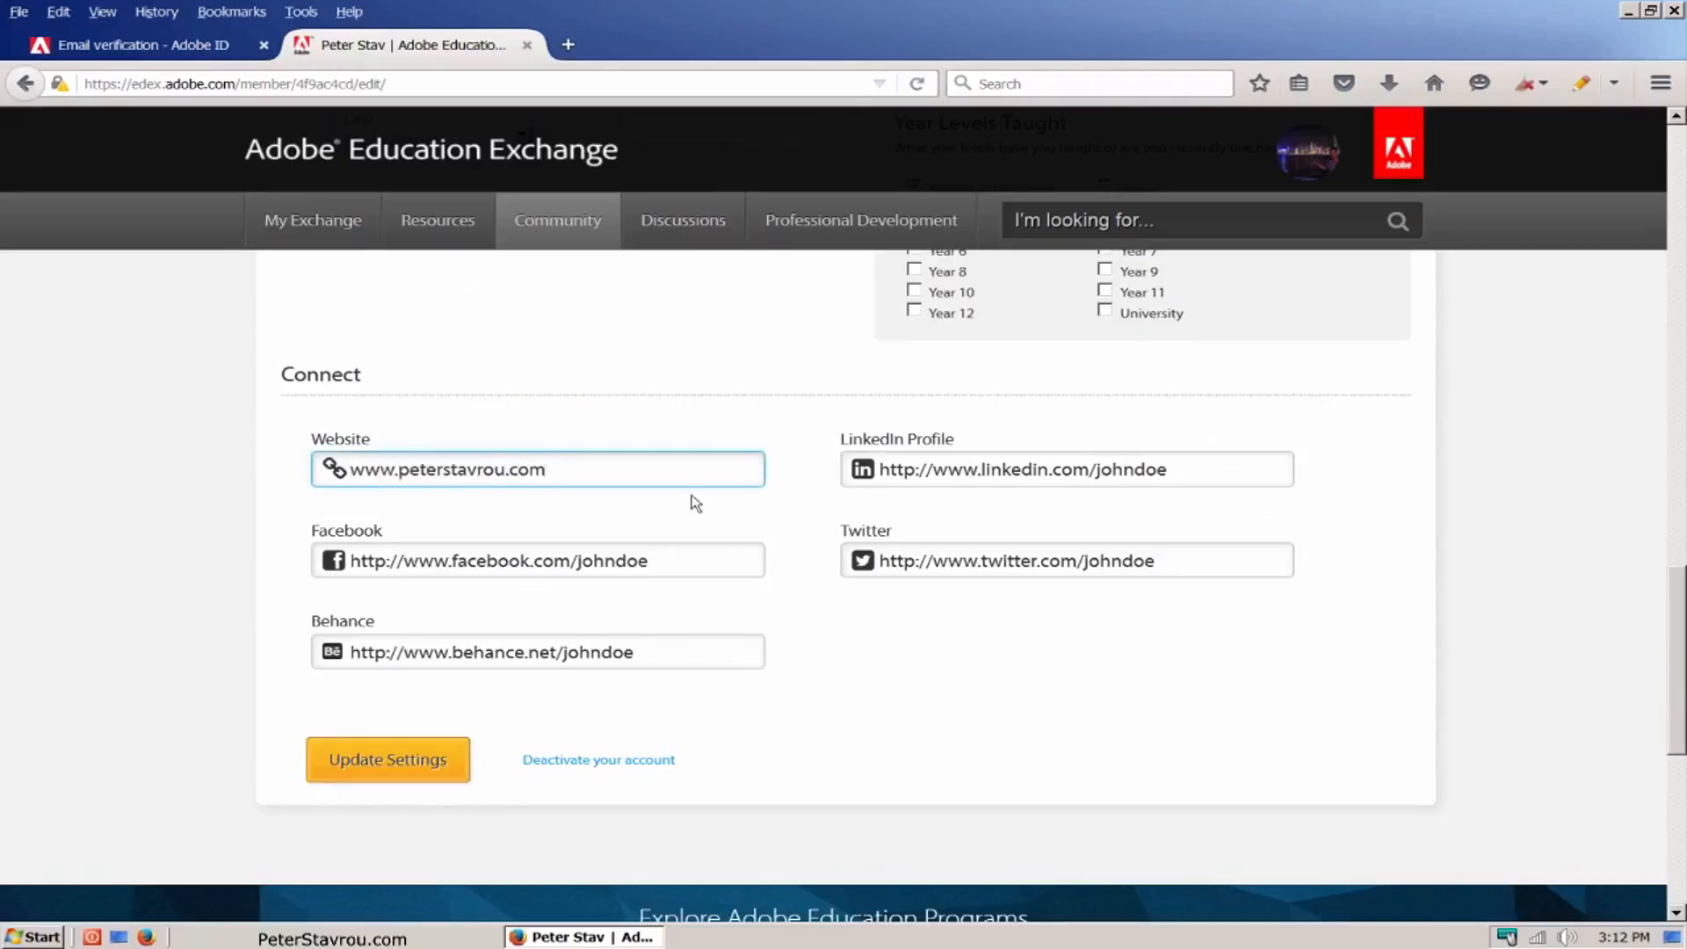
pyautogui.click(461, 780)
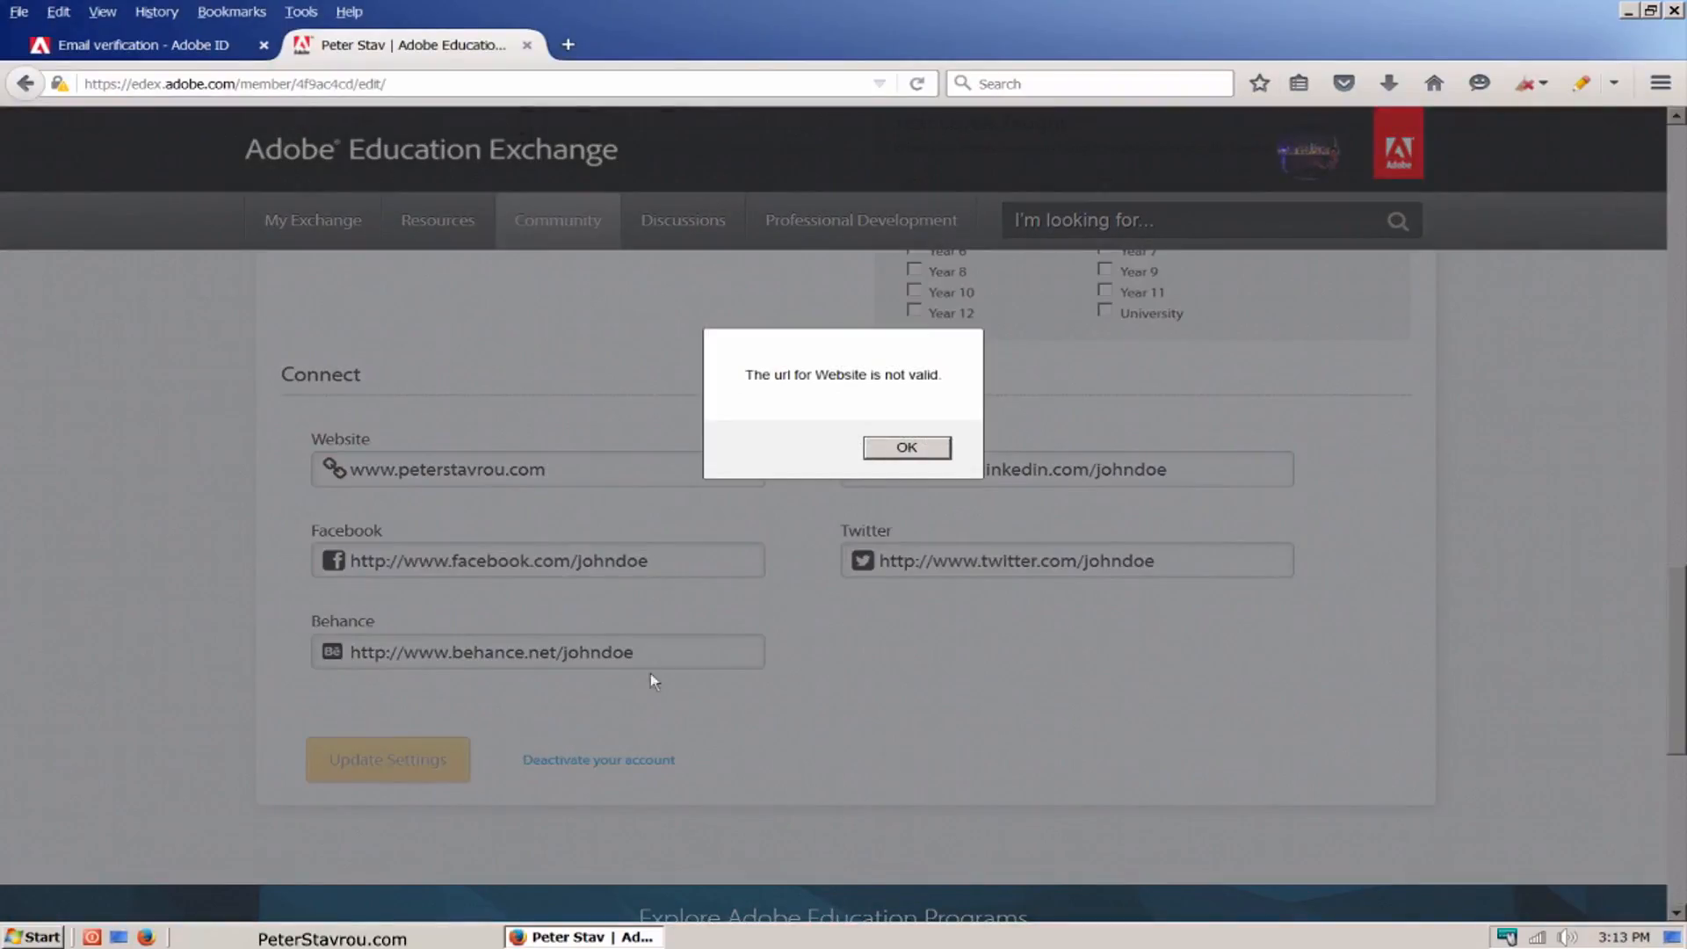
pyautogui.click(906, 448)
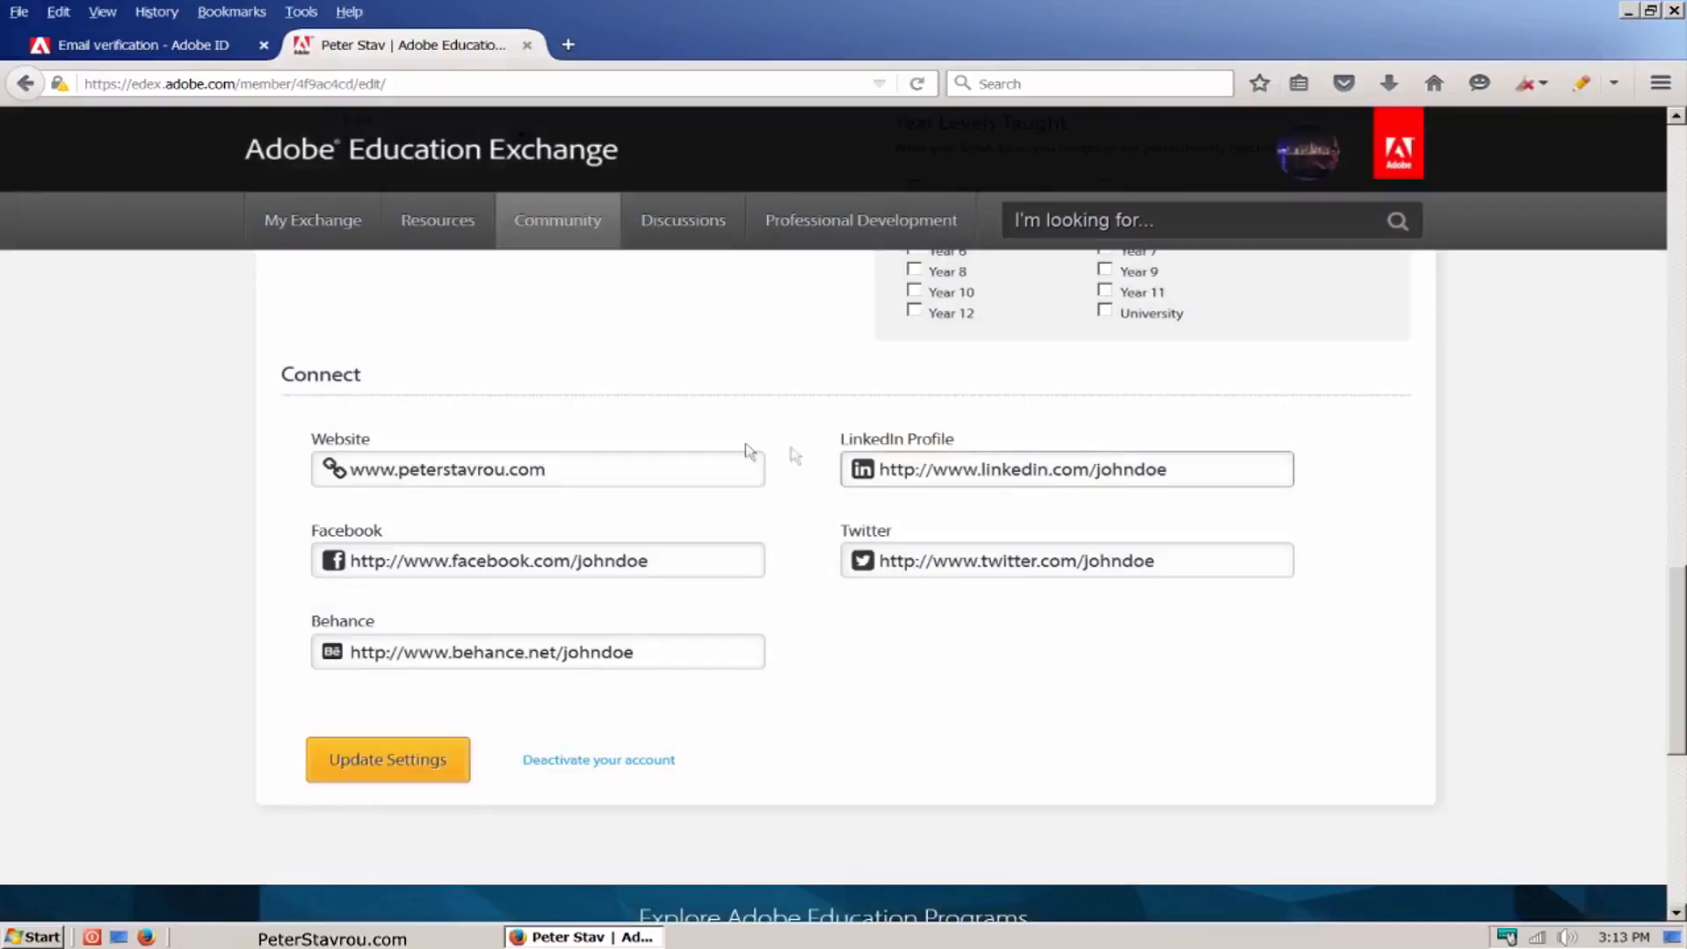
pyautogui.click(670, 468)
pyautogui.press('Home')
pyautogui.write('http://')
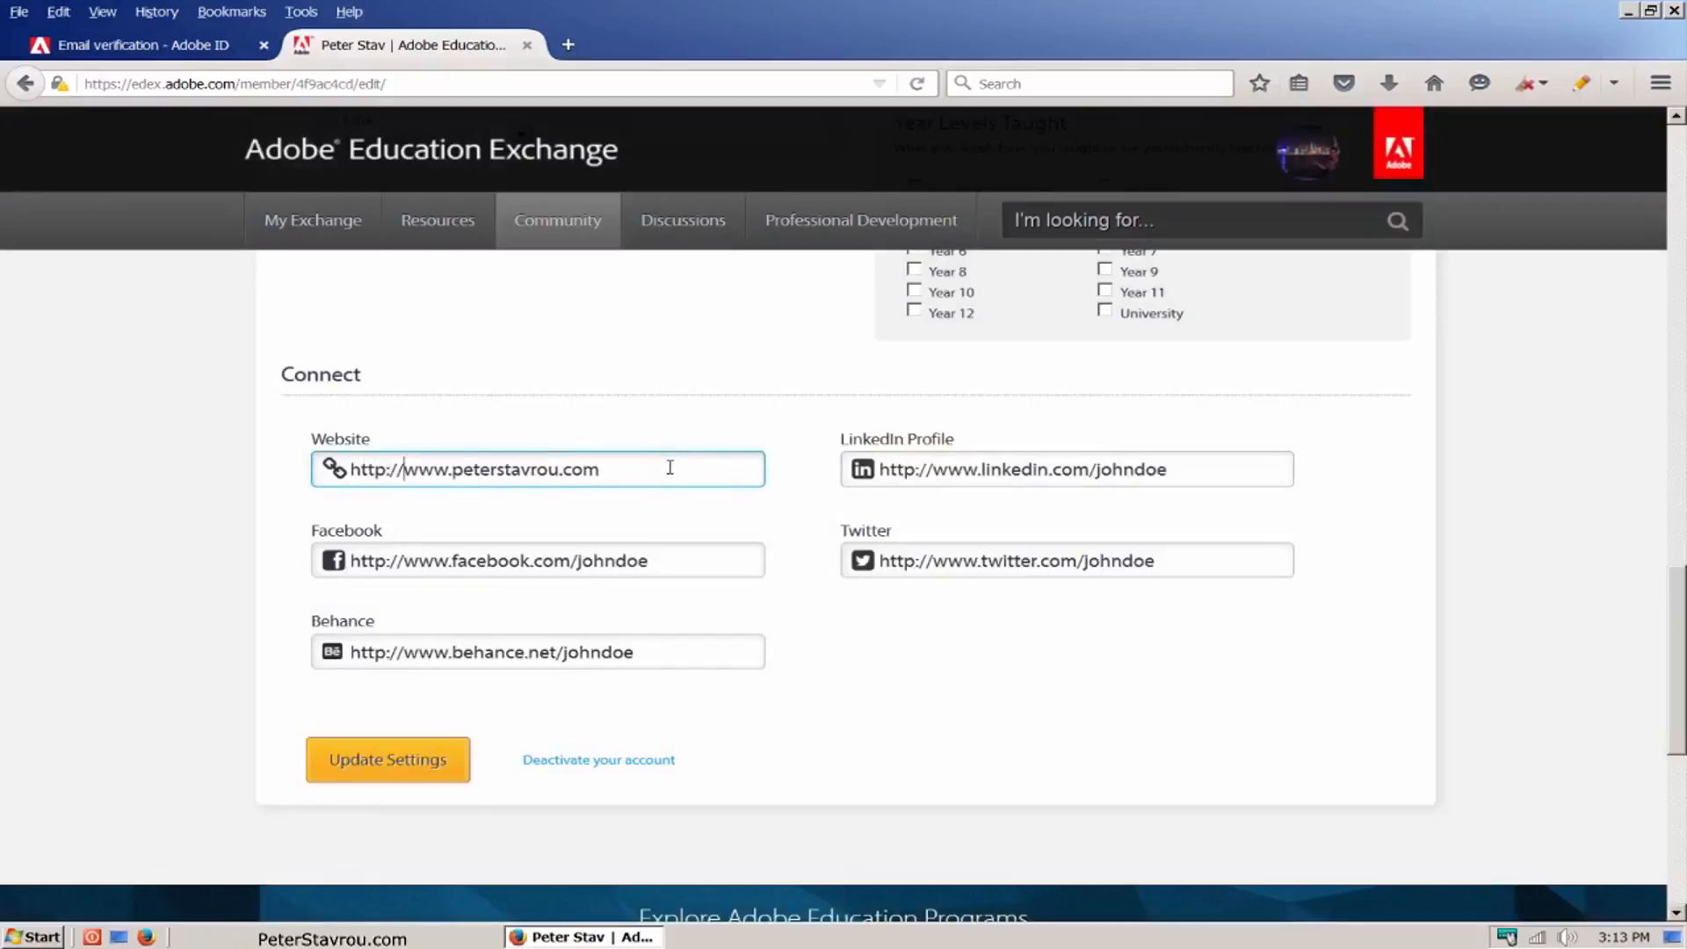
pyautogui.click(466, 783)
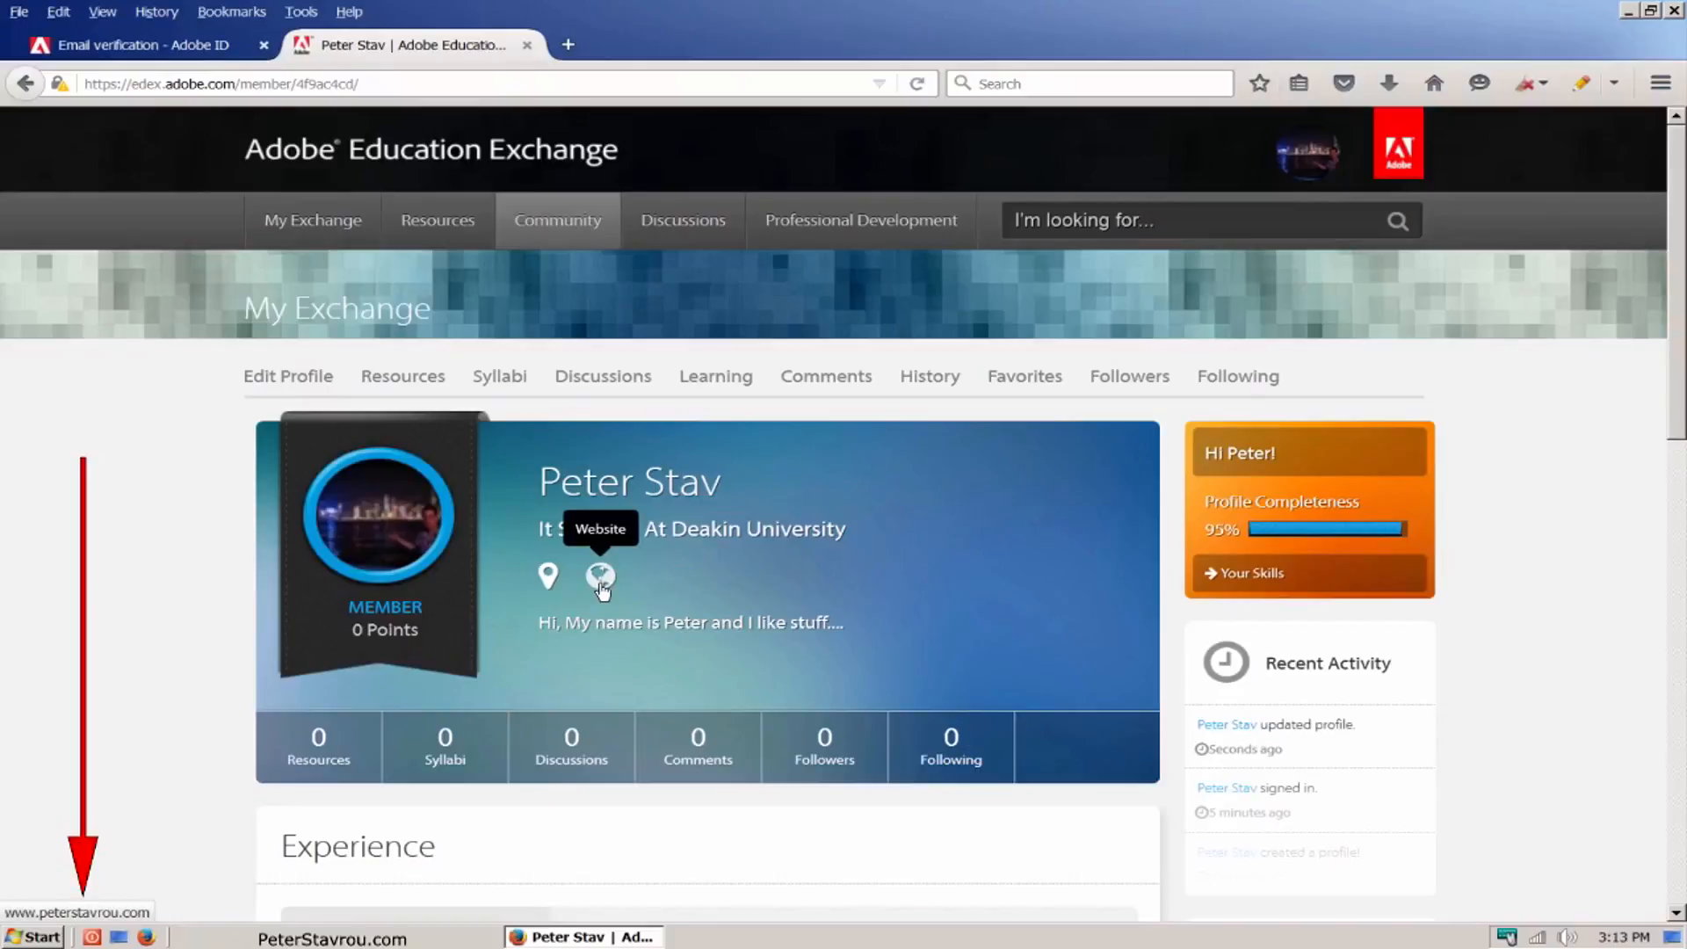
# Step: Check the profile page's links with NoDoFollow, and test the profile's website link by opening it and closing its tab
pyautogui.click(301, 12)
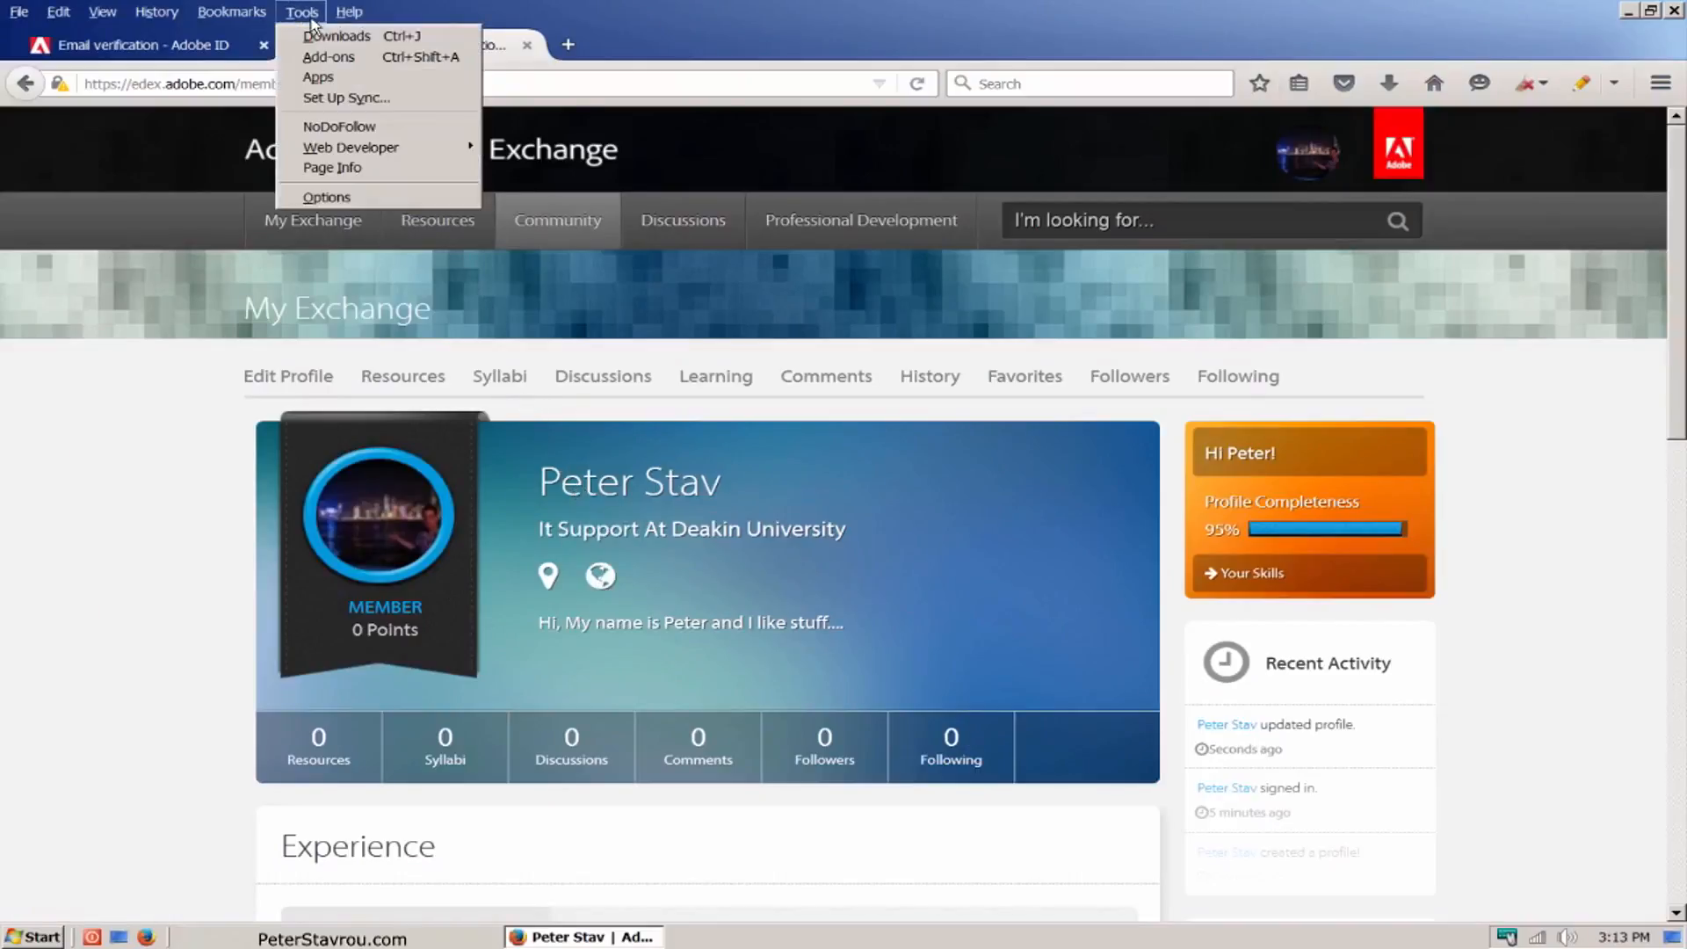
pyautogui.click(405, 128)
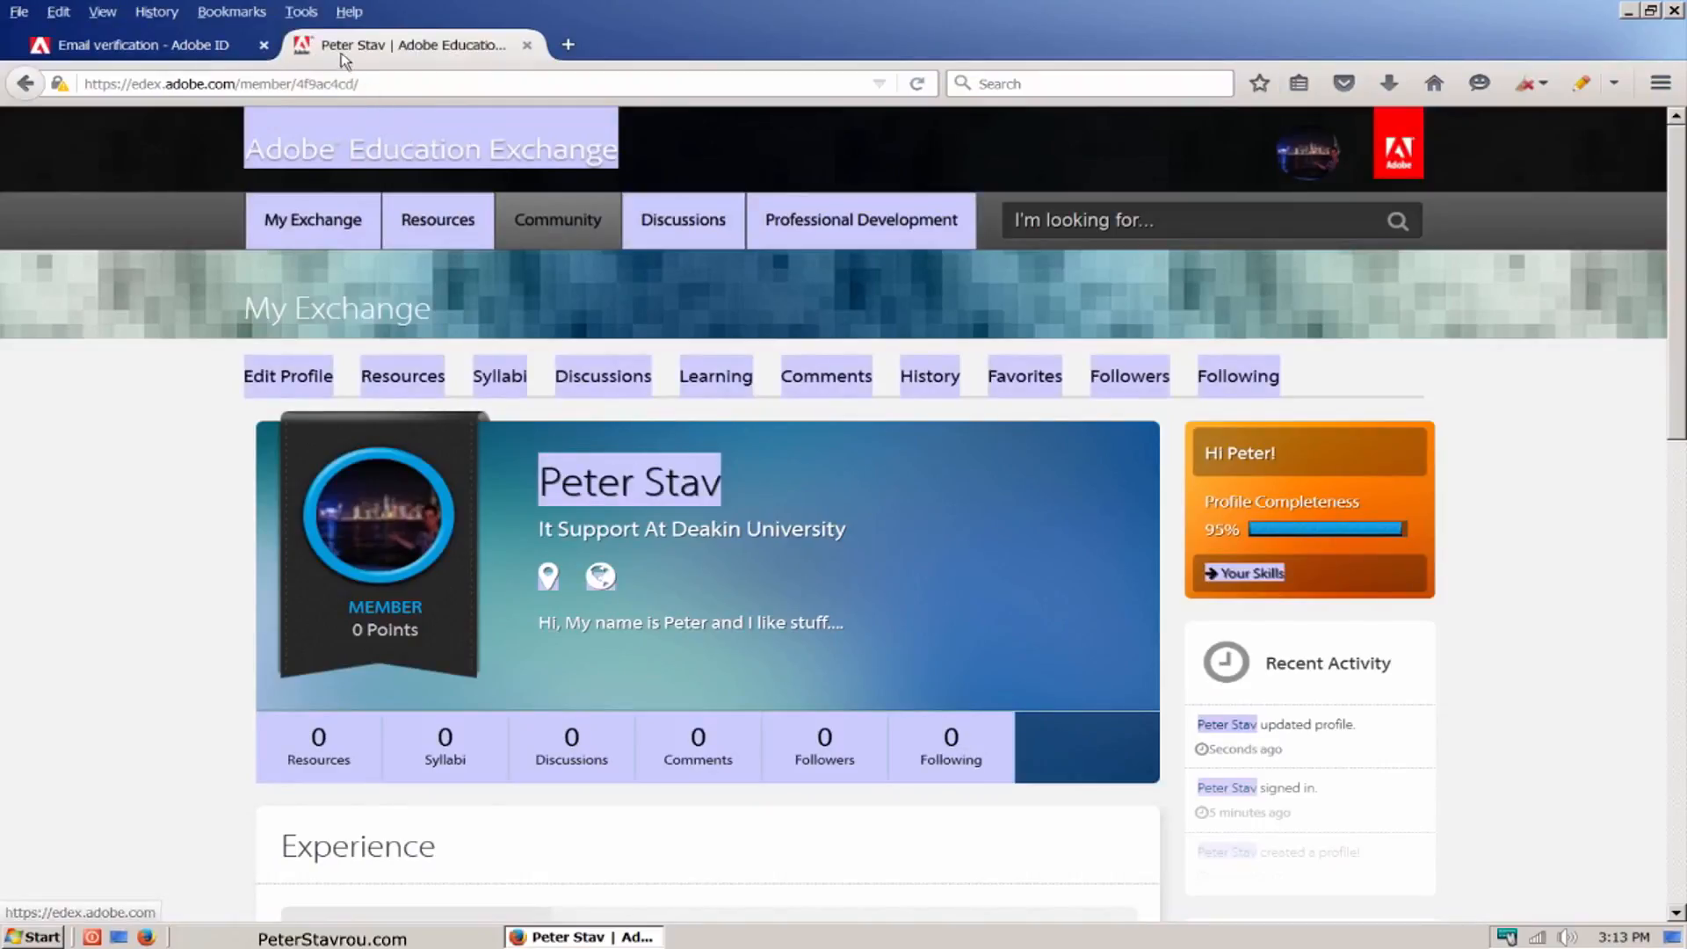
pyautogui.click(306, 13)
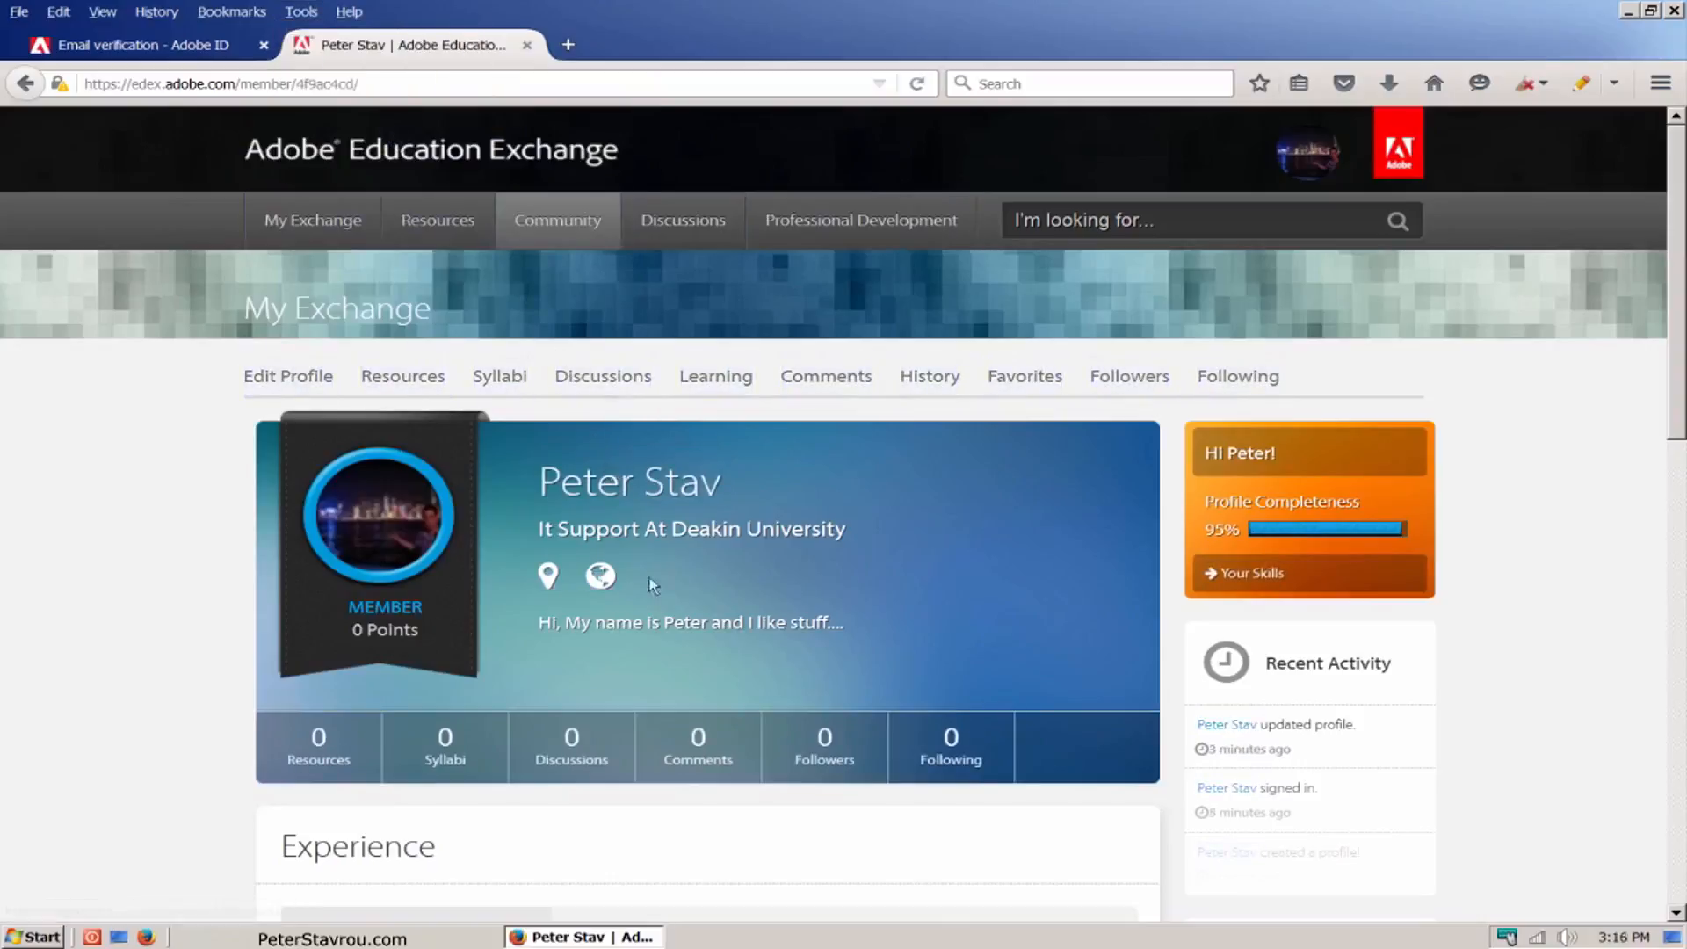
pyautogui.click(604, 584)
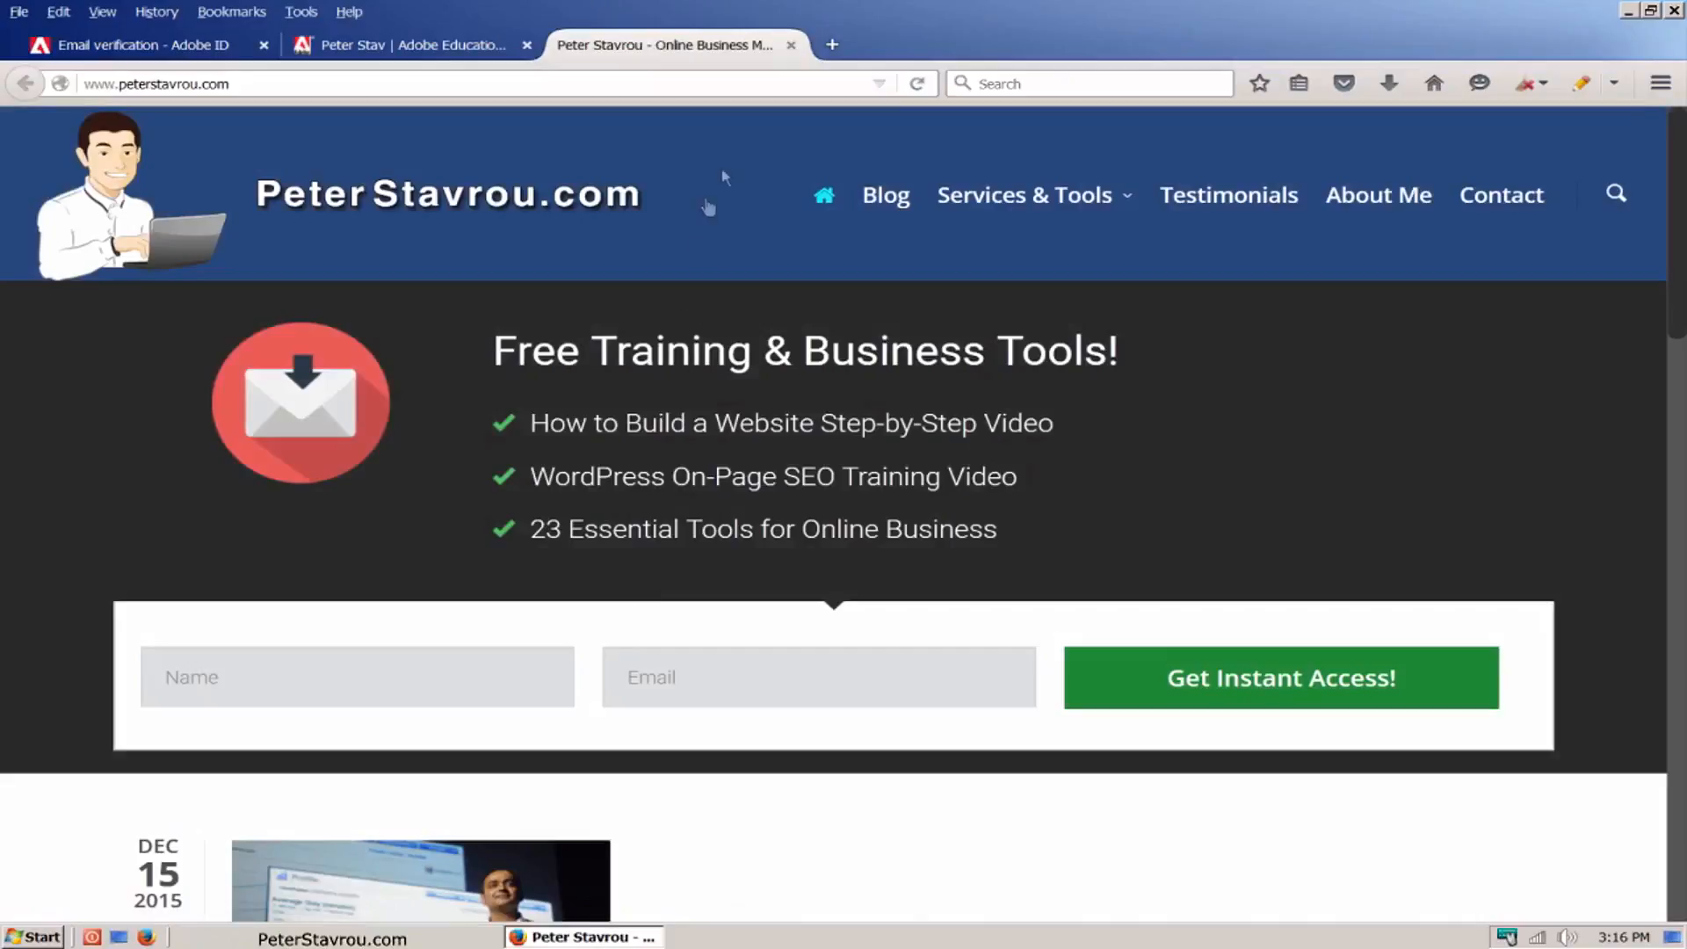
pyautogui.click(791, 48)
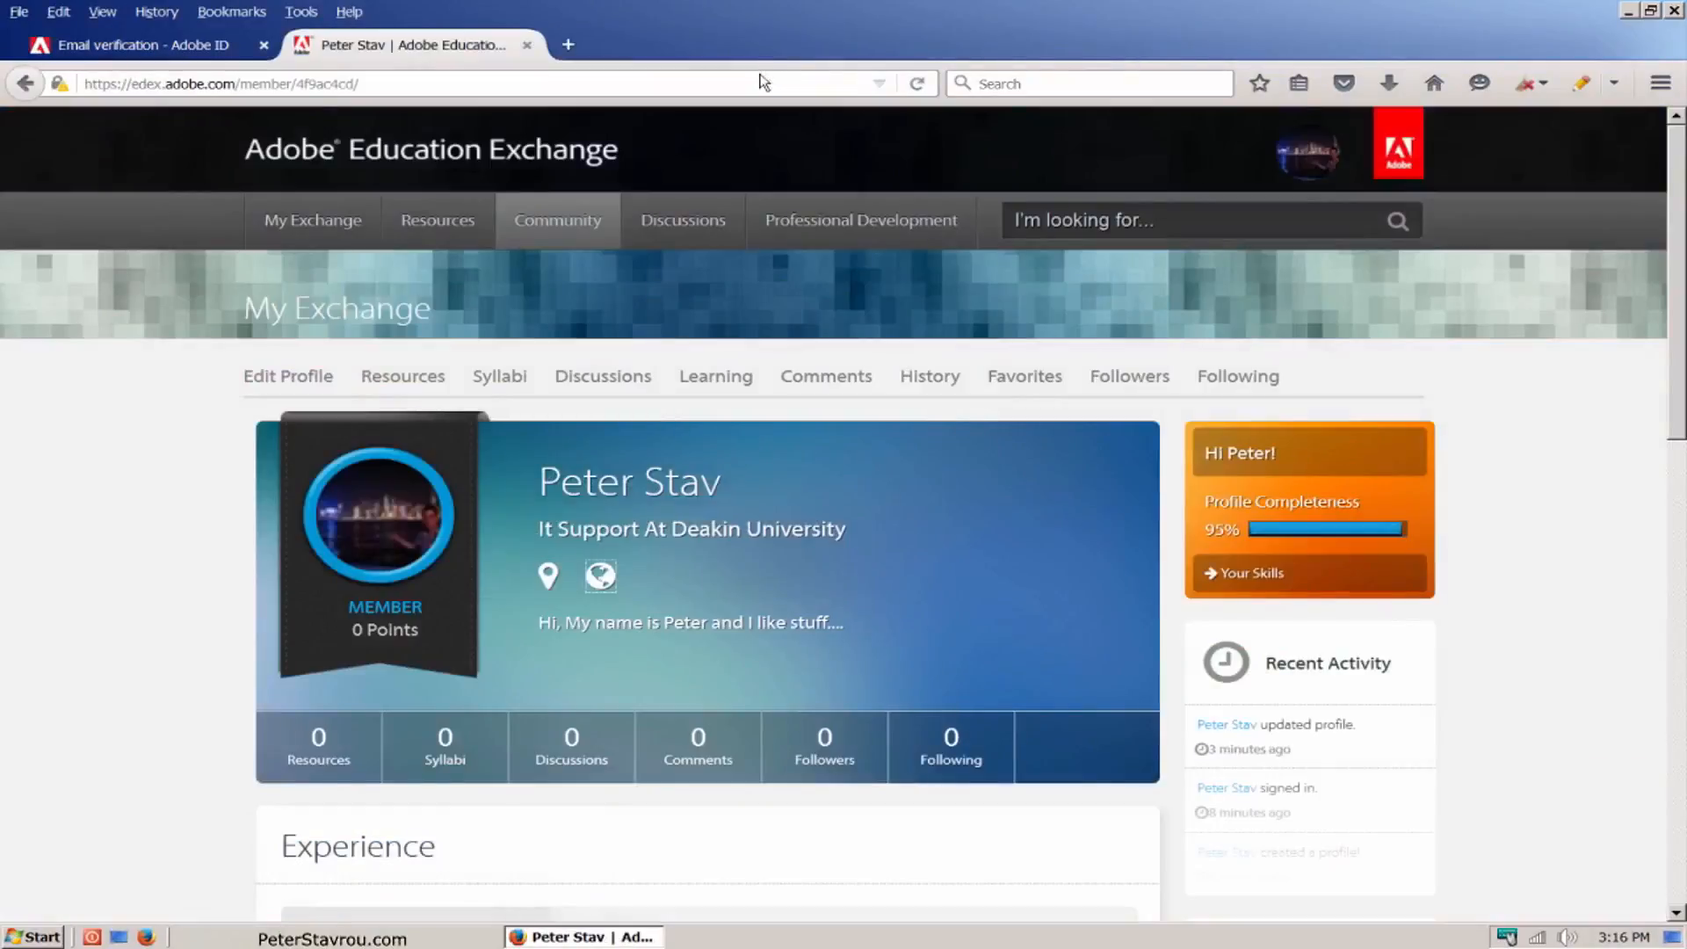